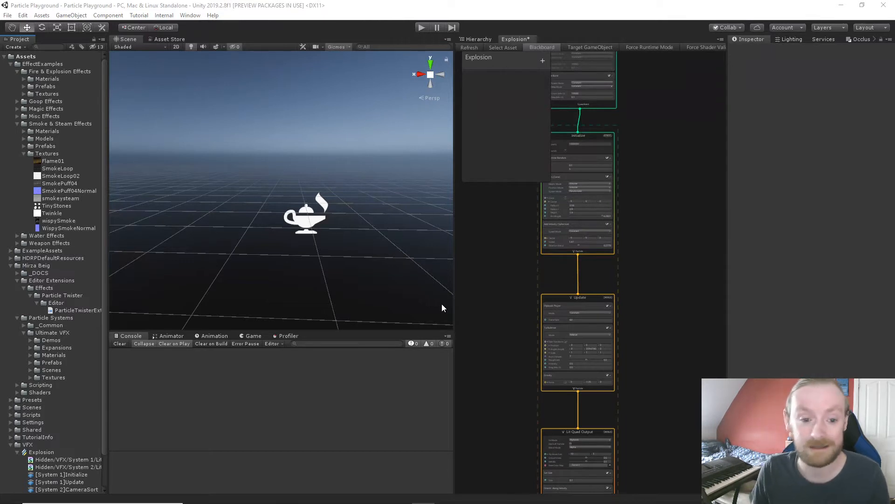
- Preview the Explosion visual effect several times in the scene and examine the Initialize block of its graph
click(306, 220)
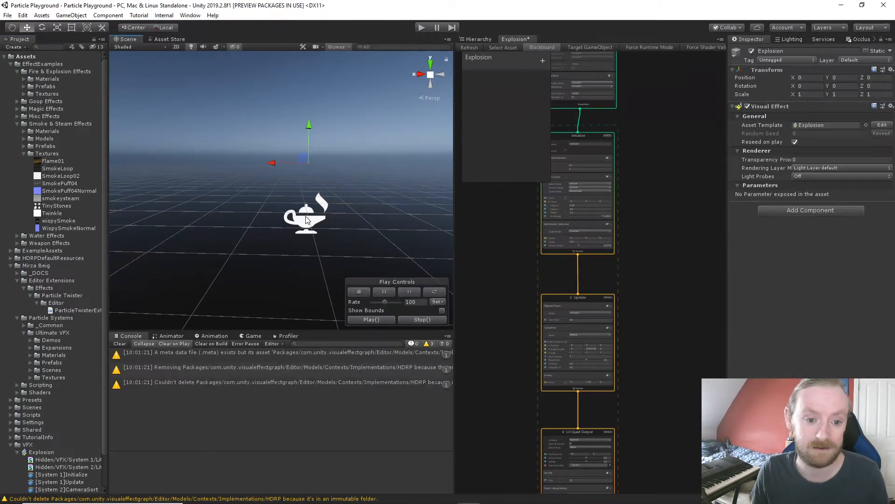
click(380, 319)
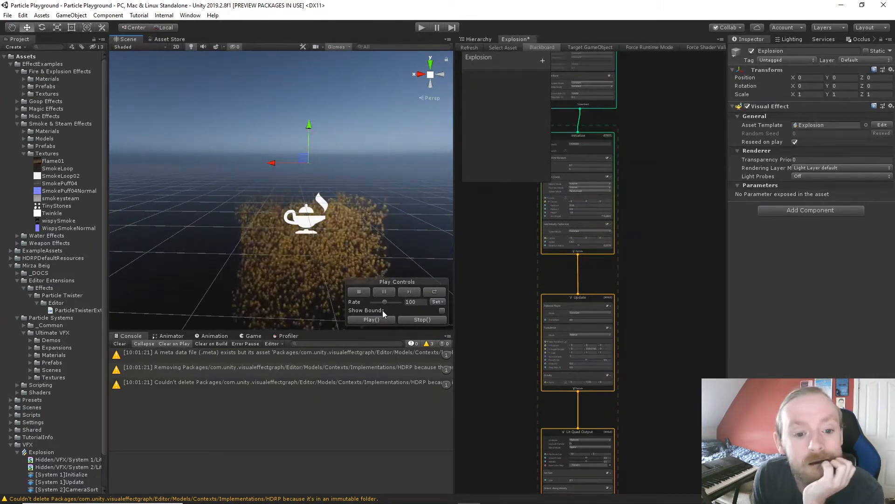
click(385, 319)
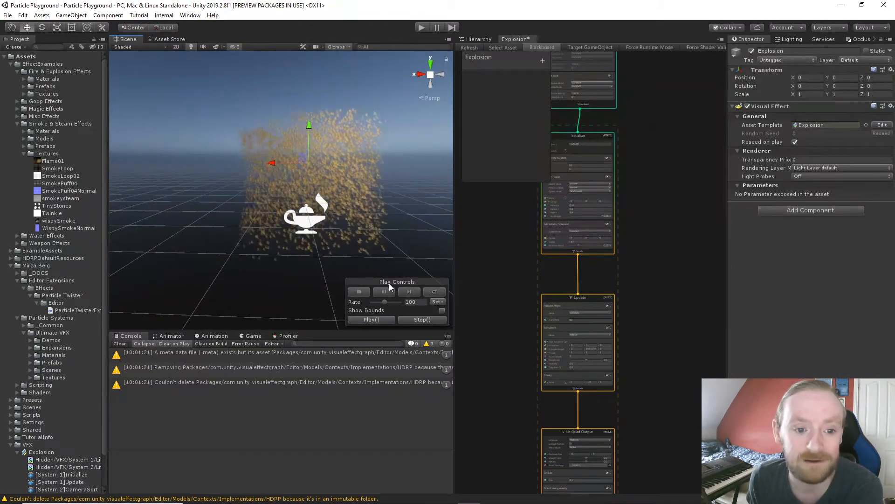
click(379, 319)
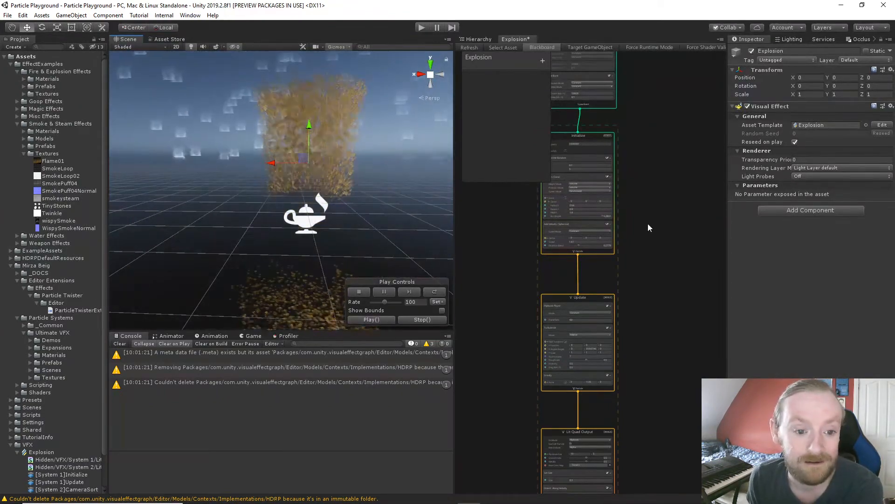
scroll(690, 220, up, 2)
scroll(689, 220, up, 2)
middle_drag(621, 223, 718, 264)
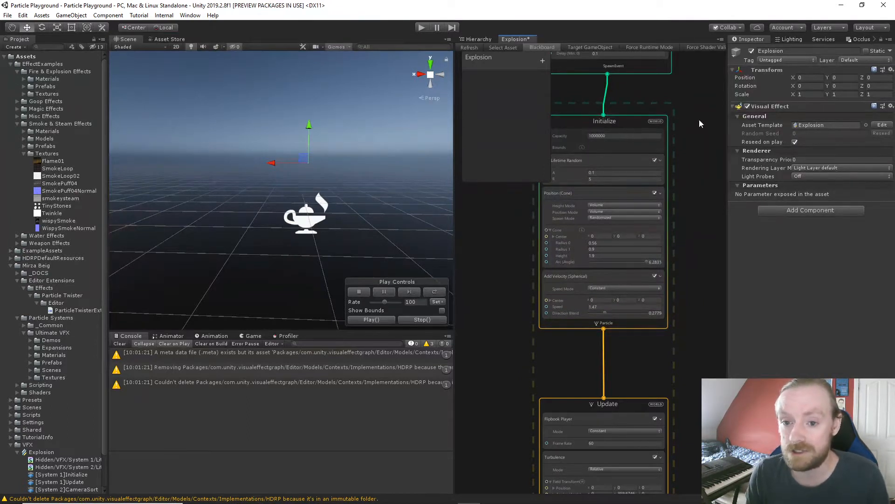
- Add a Particle System component to GameObject
click(485, 38)
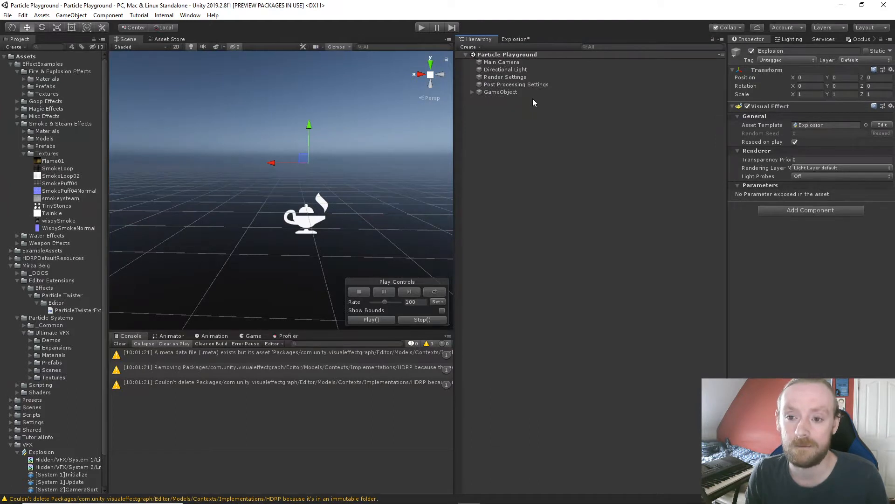
click(501, 92)
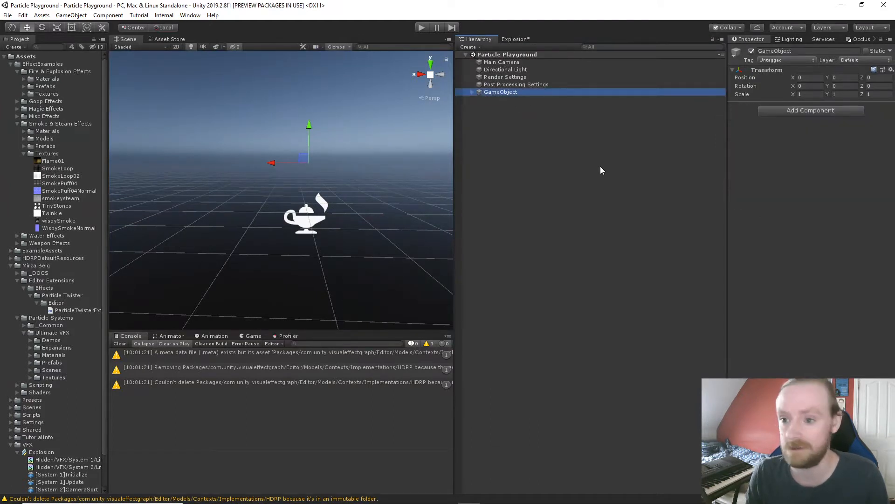
click(787, 110)
text(par)
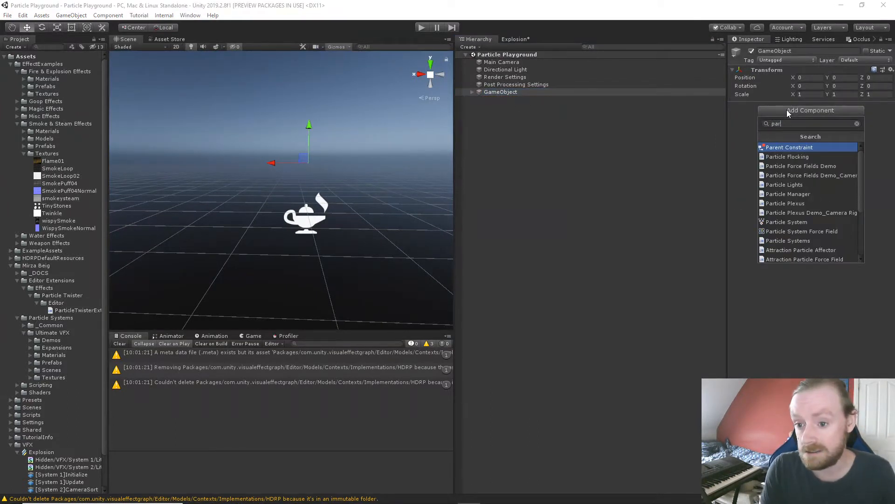
key(Down)
key(Down)
key(Down)
key(Down)
key(Down)
key(Down)
key(Down)
key(Down)
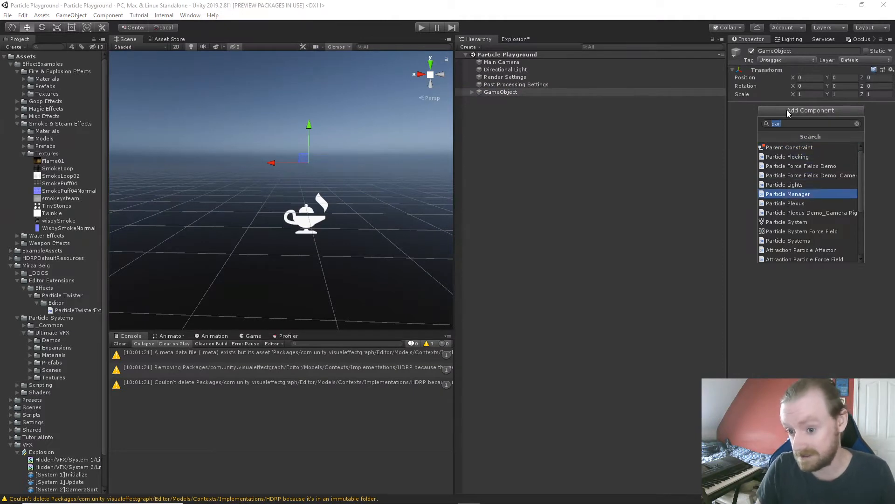
key(Return)
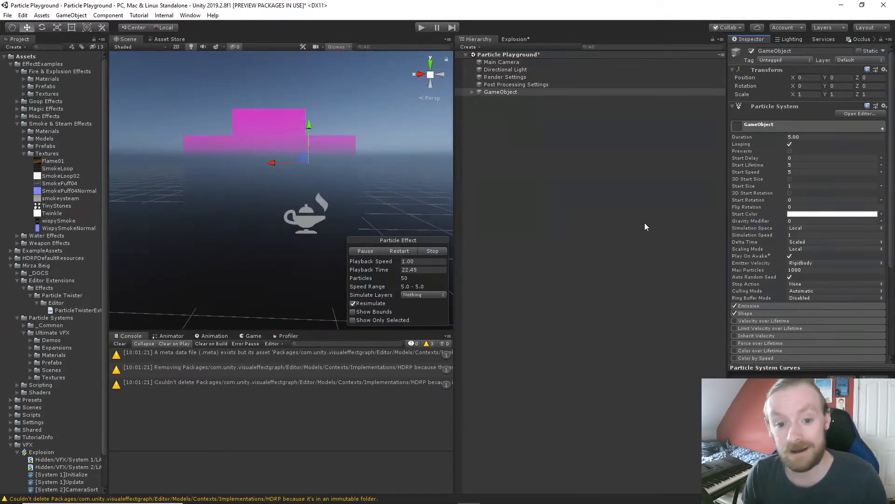
- Try a Single Burst count of 400000 in the Explosion graph, restore it to 10000, and replay the effect
click(513, 39)
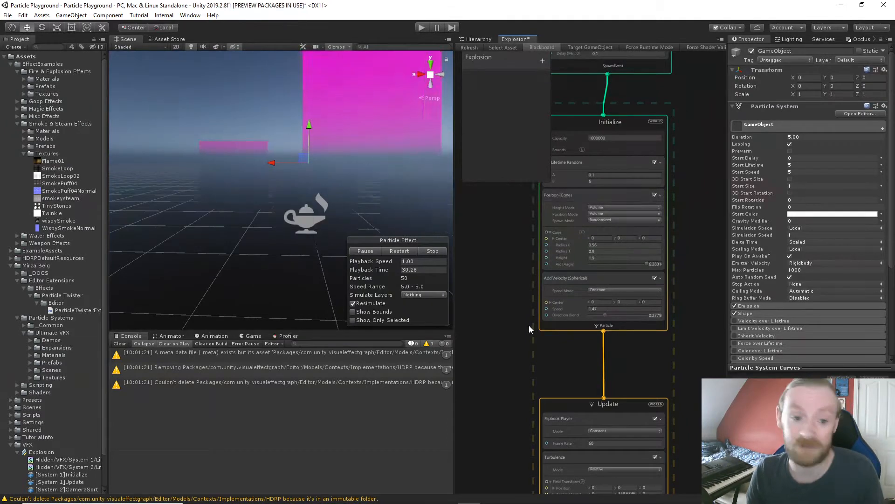
middle_drag(673, 141, 709, 312)
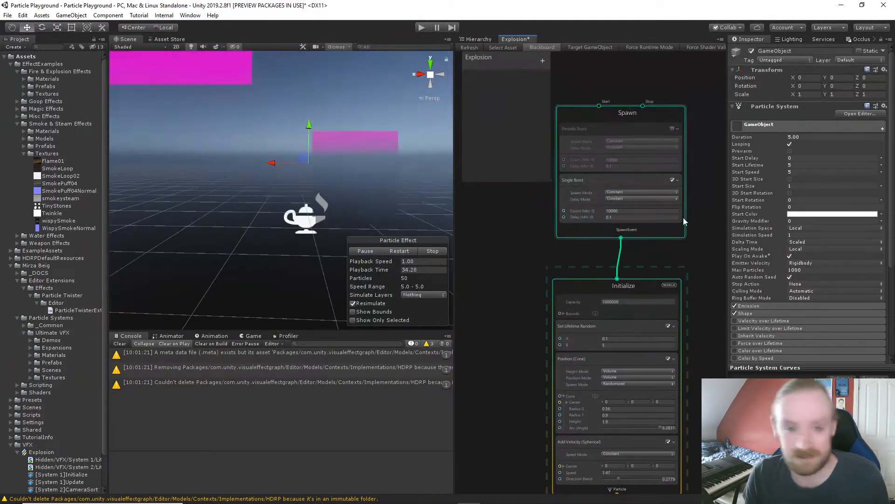
scroll(700, 239, up, 1)
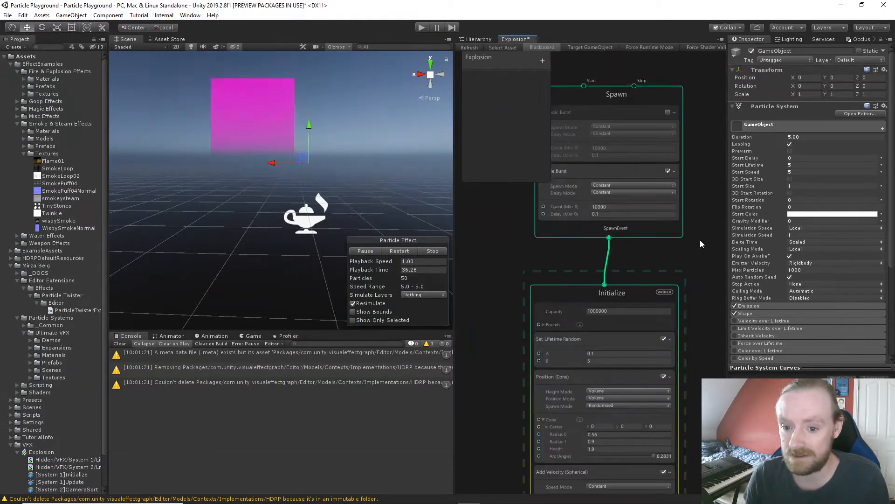
click(629, 208)
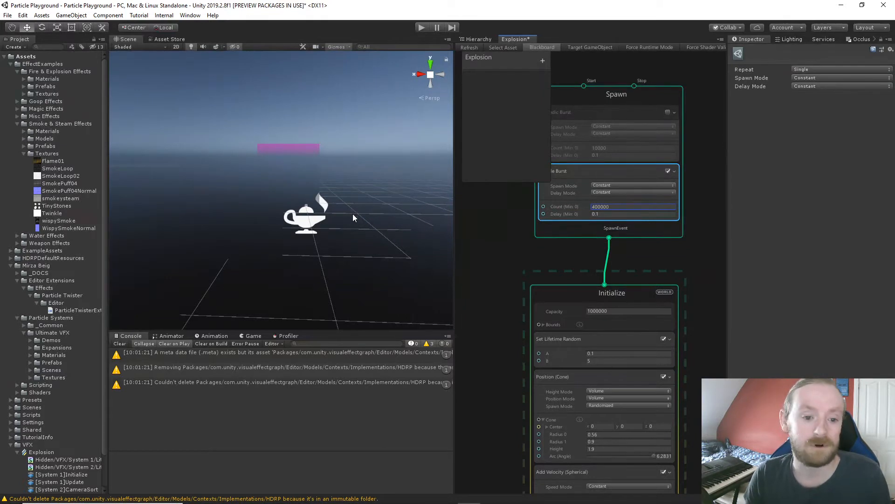
click(305, 221)
click(373, 320)
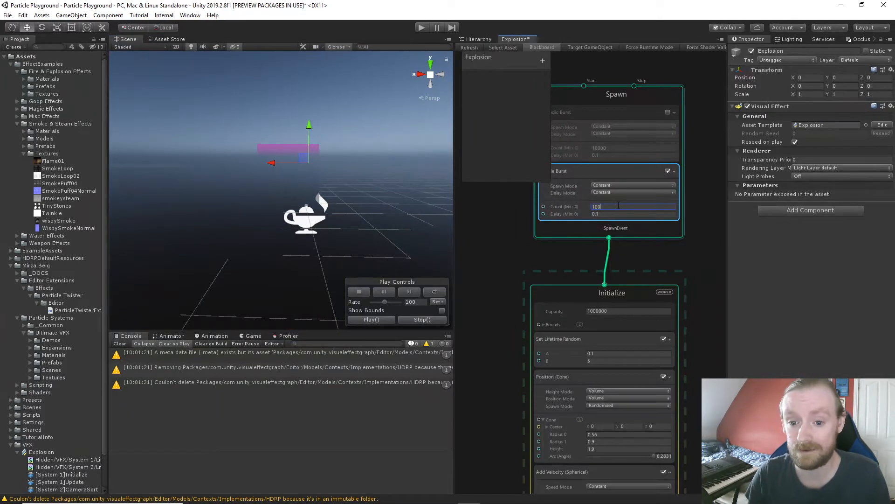
click(372, 319)
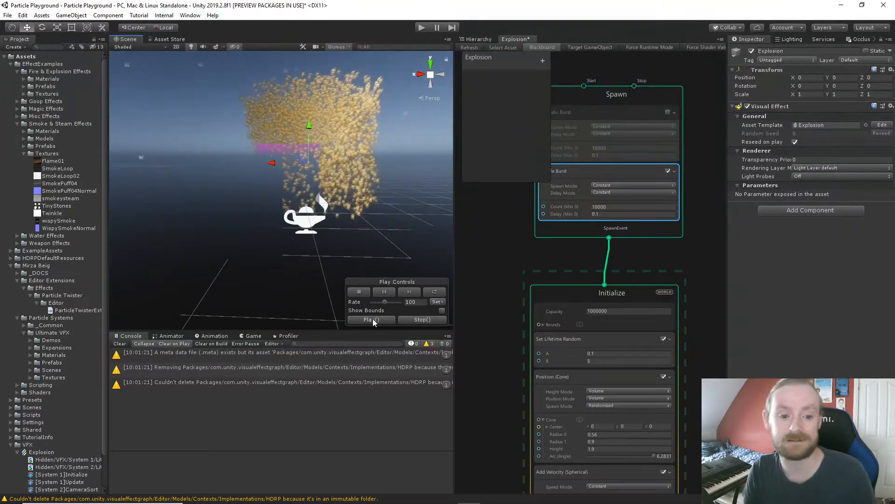
- Remove the Particle System component from GameObject
click(483, 40)
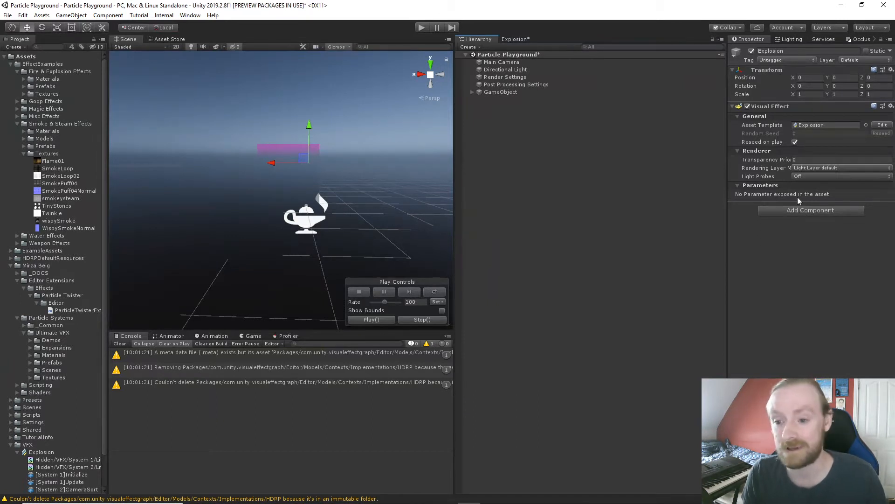
click(502, 91)
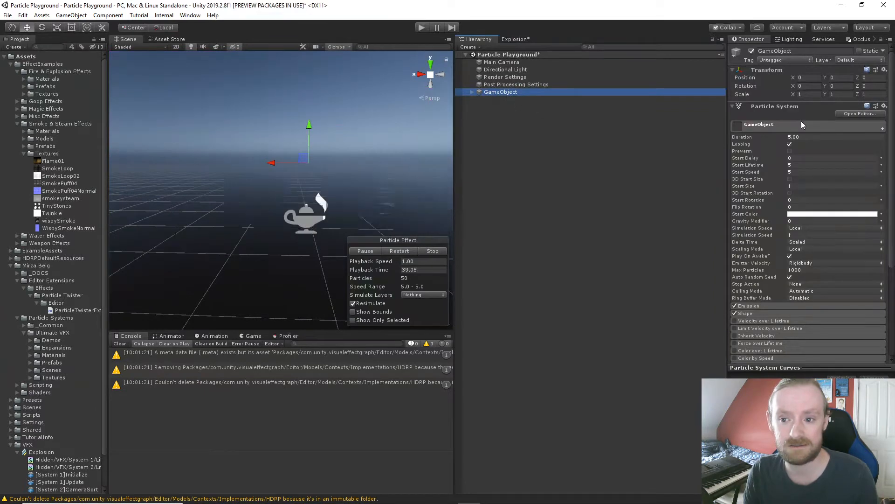
click(884, 106)
click(828, 130)
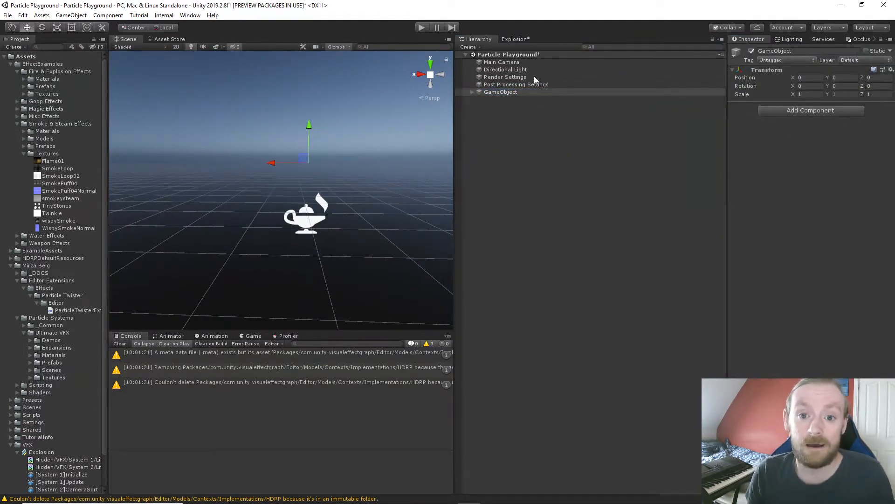
- Disable the Single Burst and enable the Periodic Burst in the Explosion graph's Spawn context
click(516, 40)
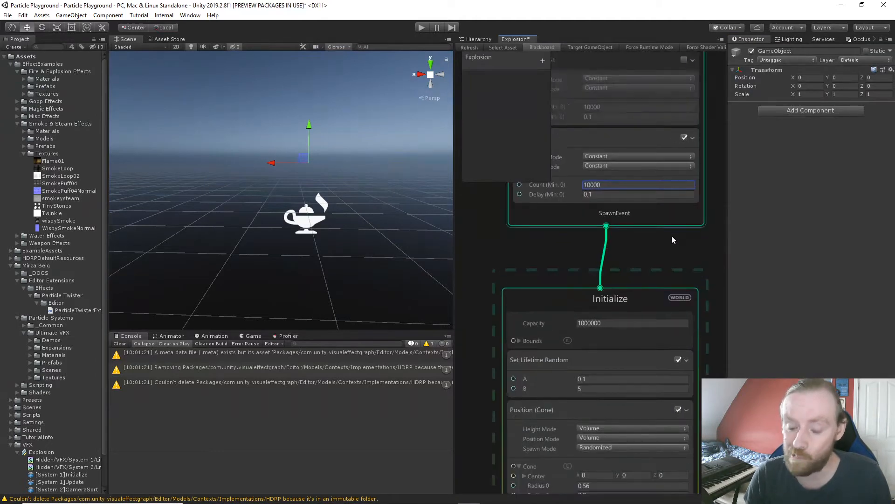
scroll(671, 238, down, 2)
scroll(631, 297, up, 2)
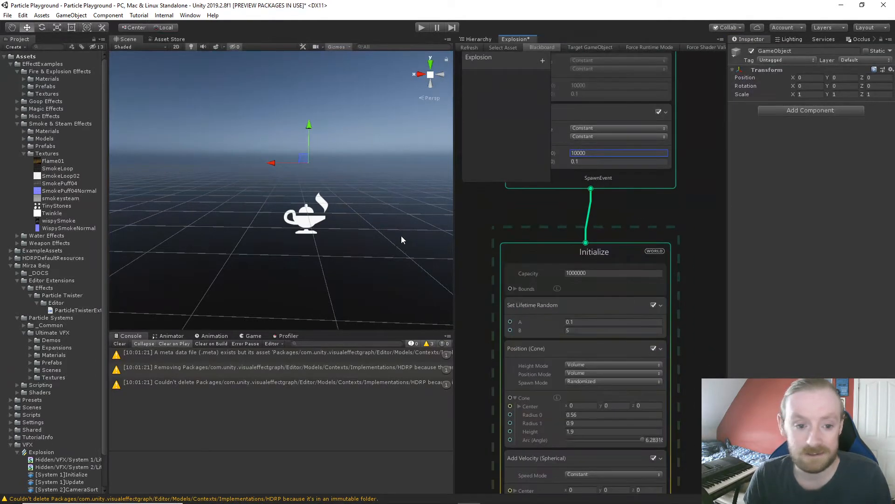
middle_drag(590, 216, 626, 315)
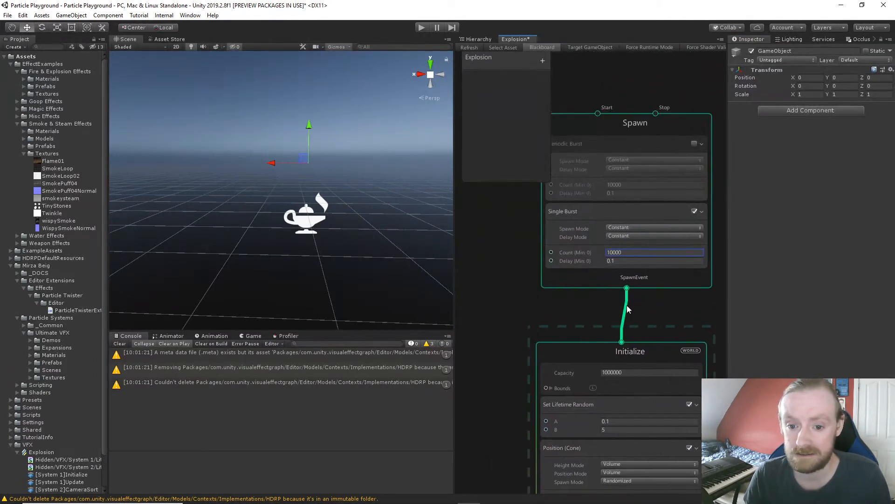
click(694, 212)
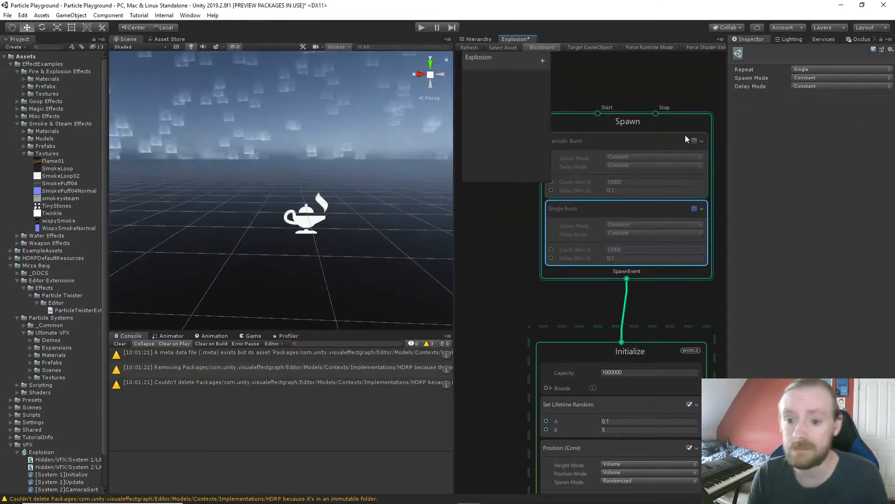
click(694, 141)
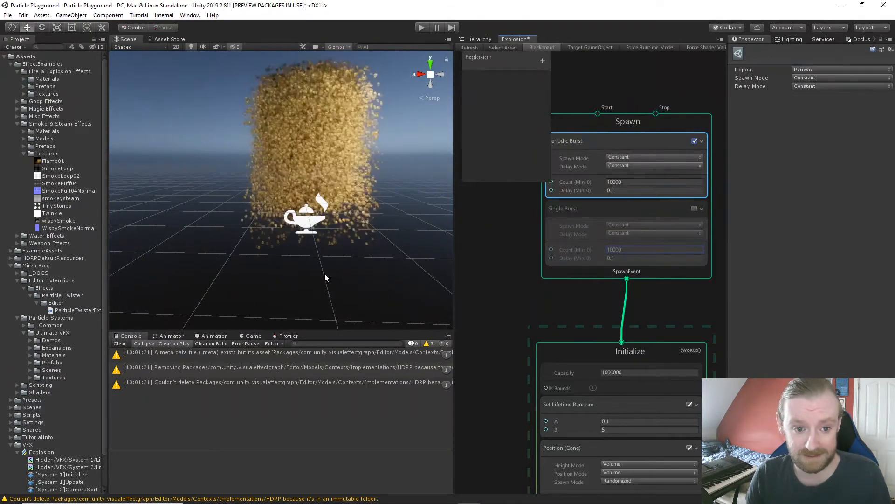
- Set the Periodic Burst delay to 10 and inspect the settings in the Initialize context
click(618, 191)
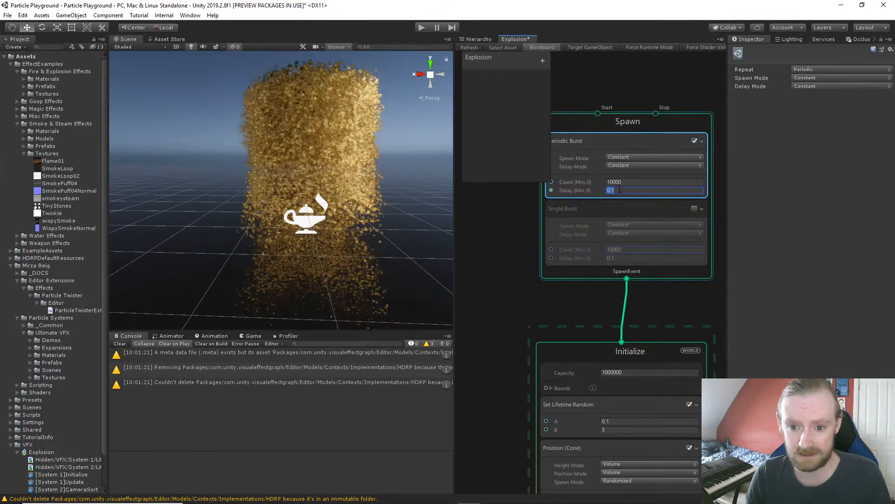
text(10)
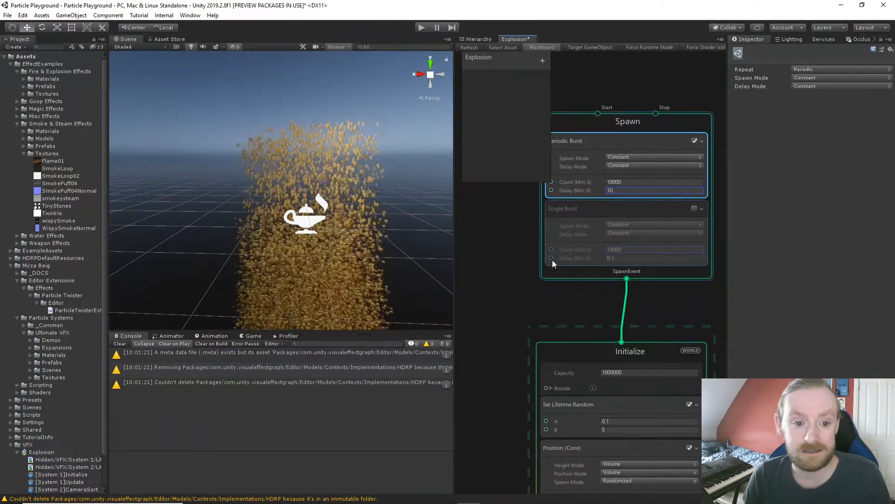
middle_drag(537, 300, 532, 218)
middle_drag(511, 331, 491, 162)
scroll(492, 297, up, 1)
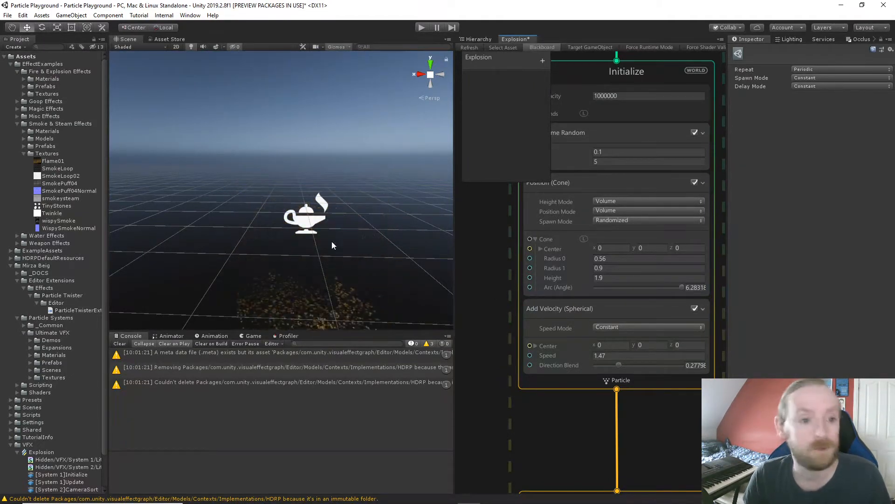
- Add a 3D plane to the scene and reset its position to the origin
click(484, 39)
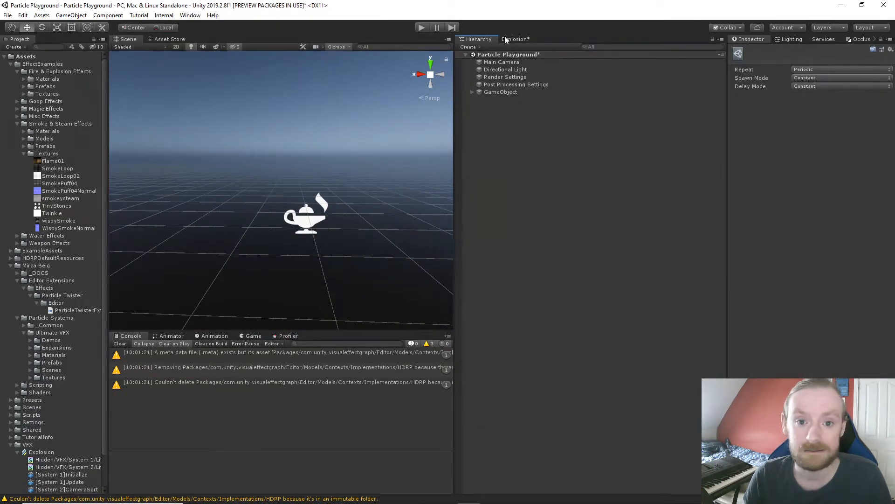
click(479, 48)
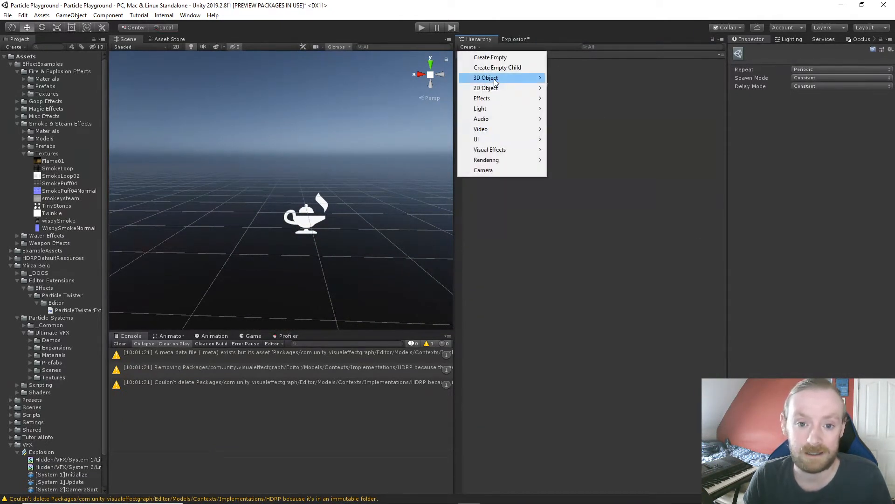
mouse_move(495, 80)
click(575, 119)
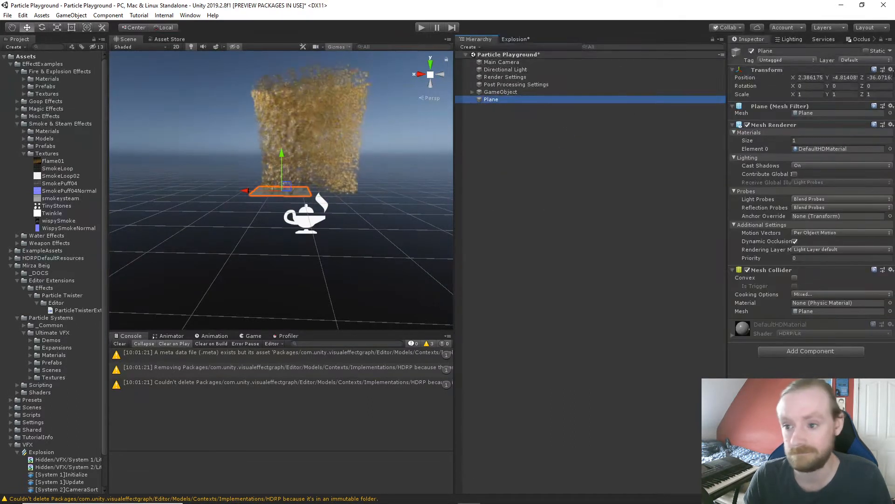
click(891, 69)
click(855, 78)
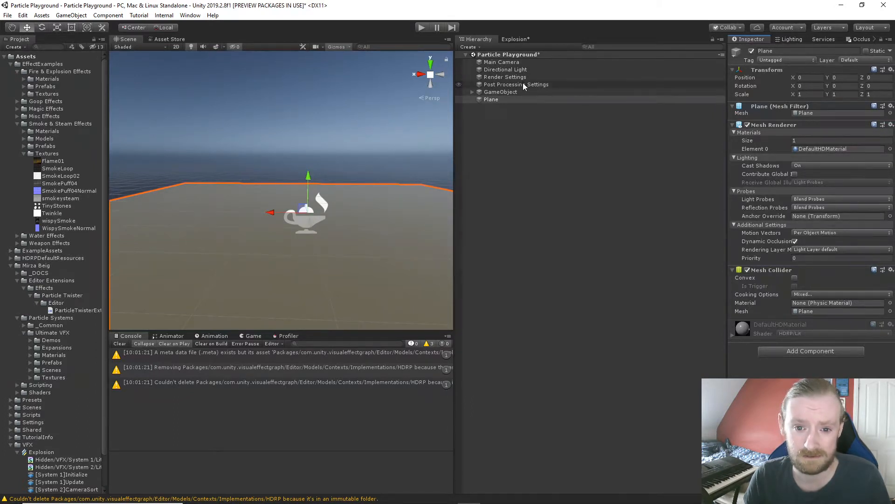
- Raise the Explosion child of GameObject above the plane to a Y position of about 0.42 and replay the effect
click(507, 91)
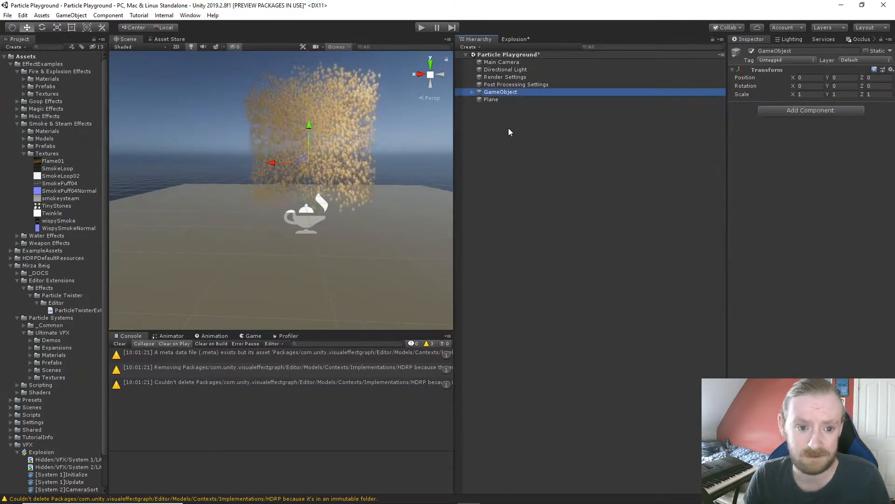
click(472, 92)
click(487, 100)
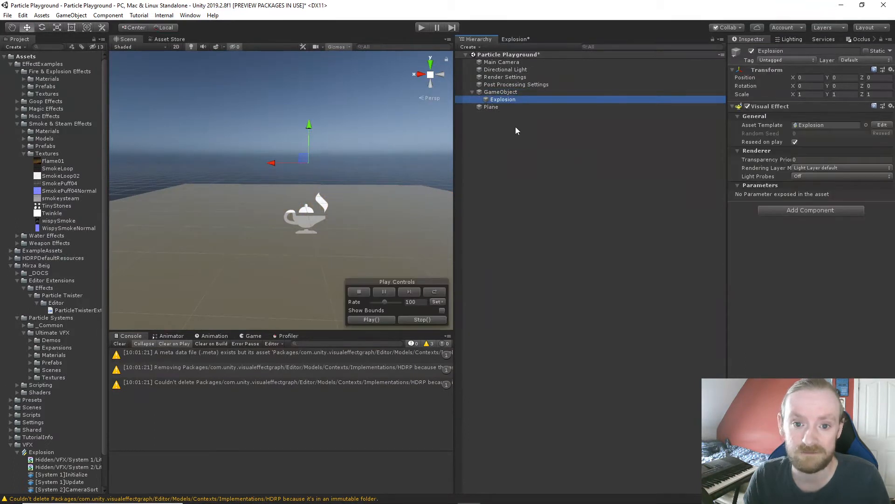
click(365, 319)
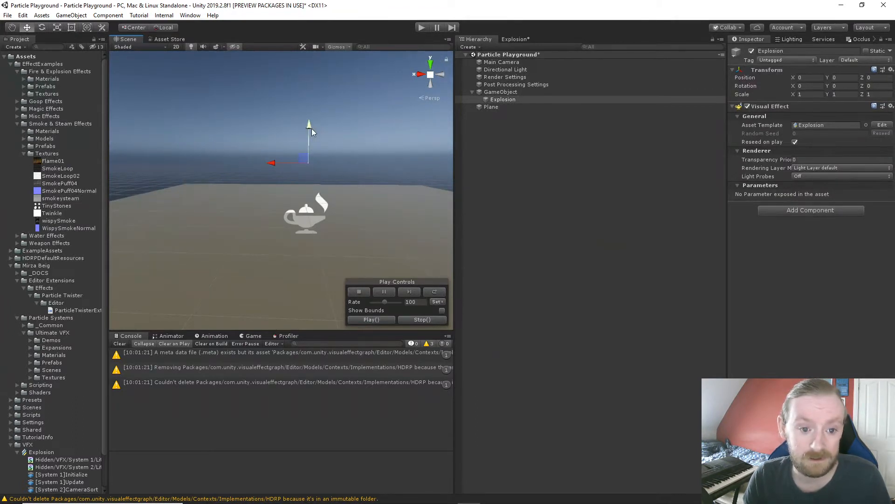
drag(307, 122, 310, 105)
click(379, 319)
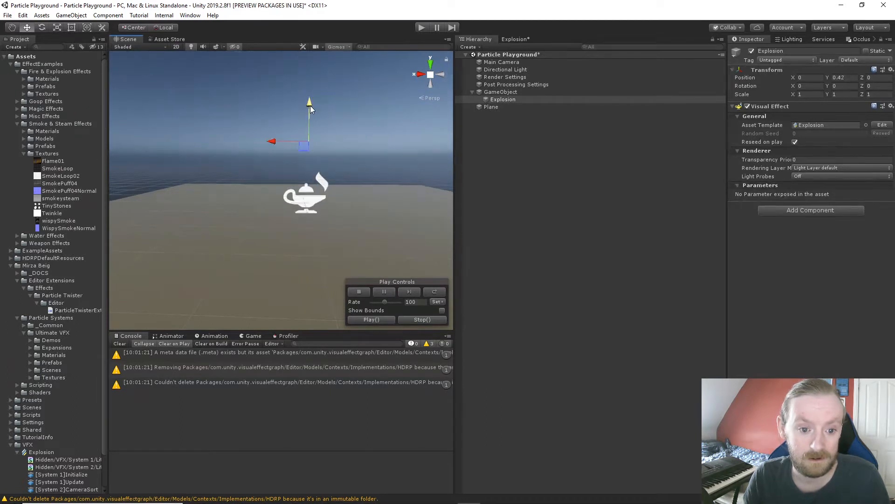
- Replay the effect and set the Gravity block's Y force to -0.5 in the Explosion graph's Update context
click(379, 320)
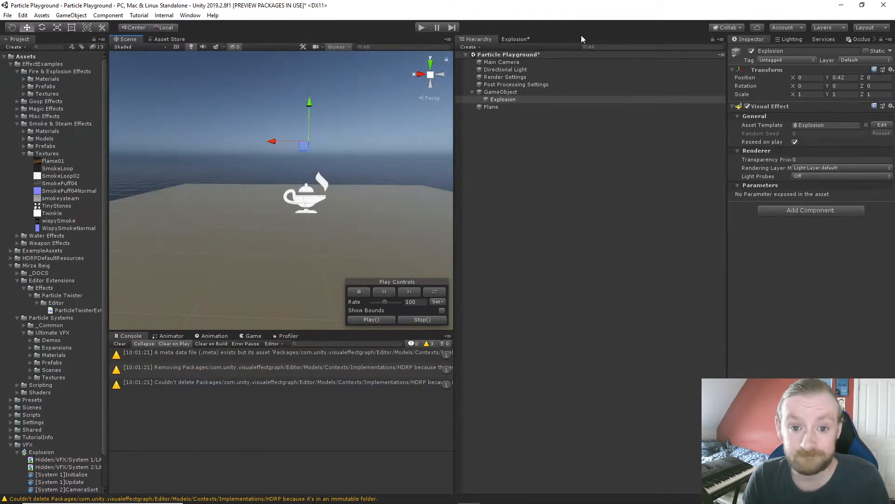
click(522, 40)
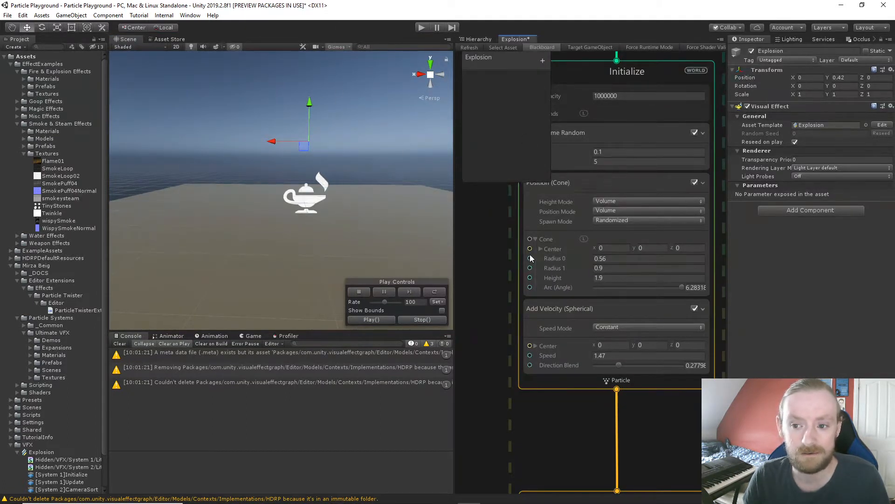
scroll(486, 295, down, 1)
middle_drag(486, 298, 474, 162)
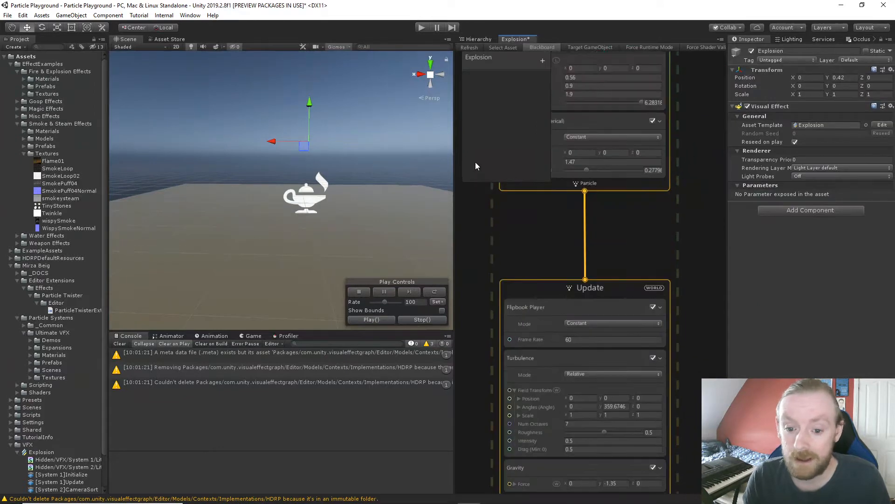
middle_drag(590, 267, 590, 205)
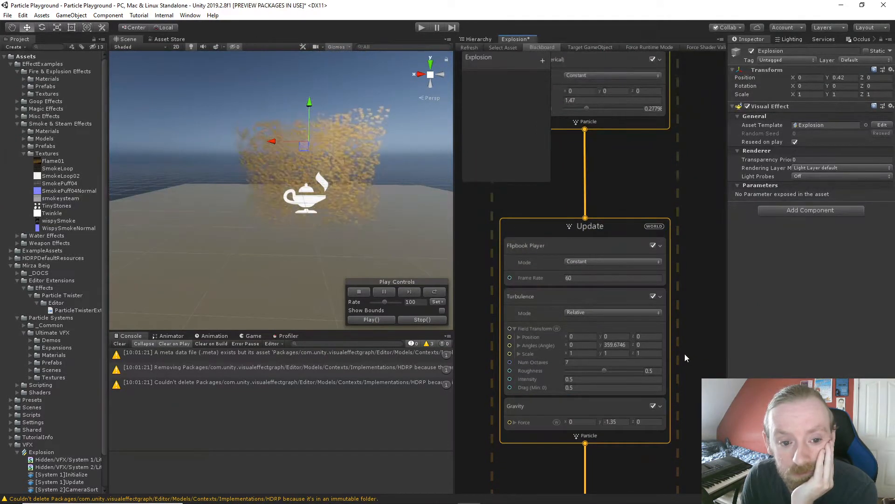
middle_drag(684, 351, 678, 154)
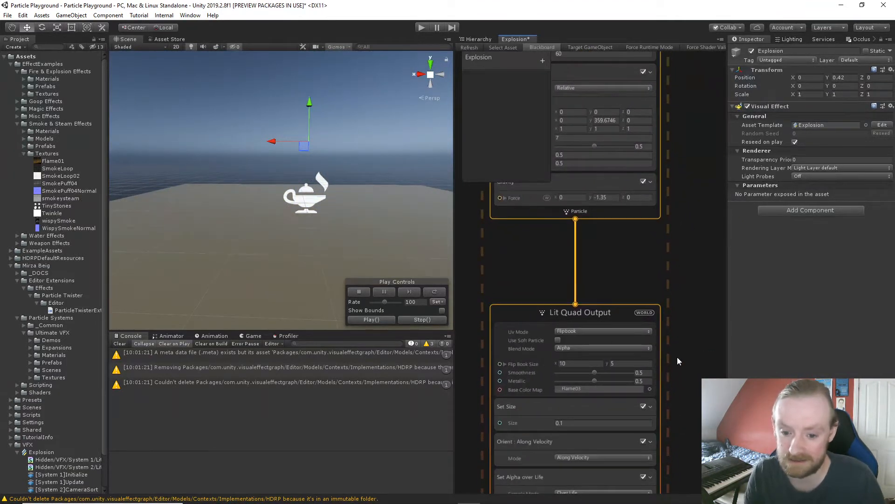
middle_drag(667, 266, 680, 386)
click(628, 318)
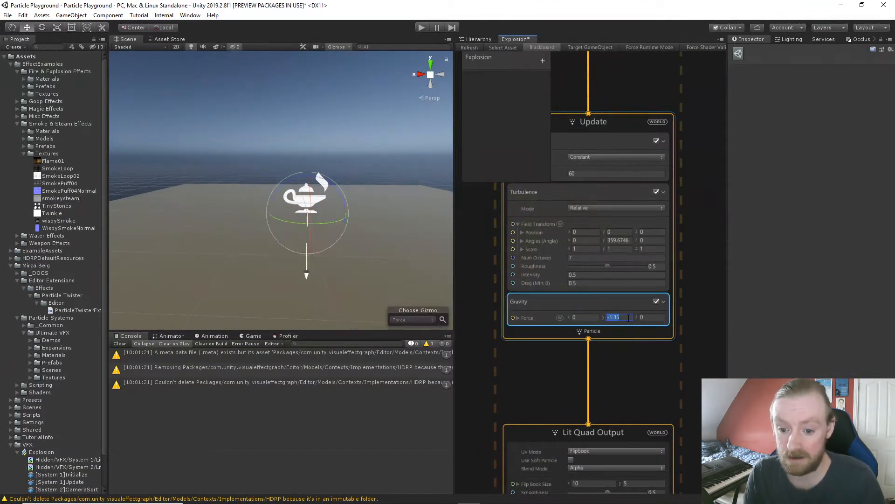
text(-)
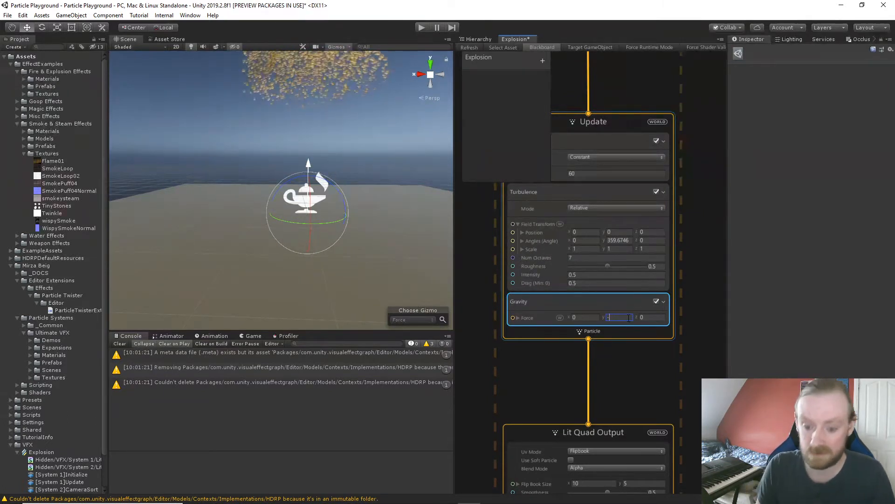
text(1)
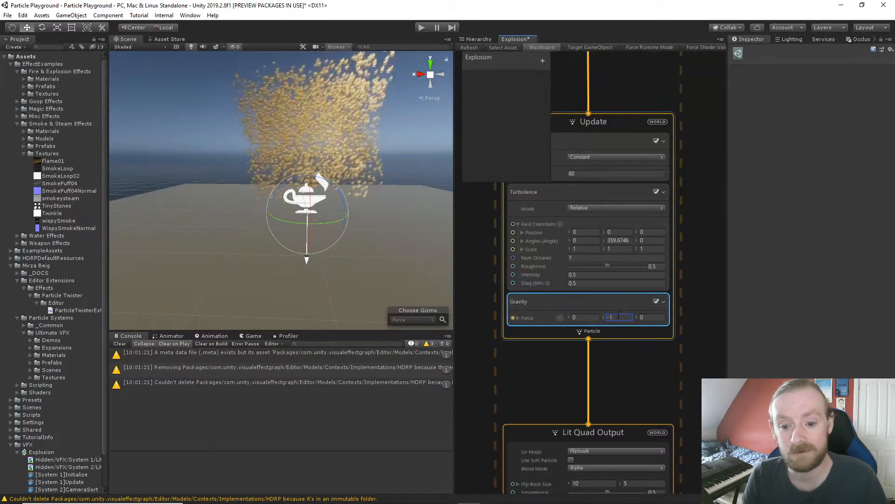
key(BackSpace)
text(.5)
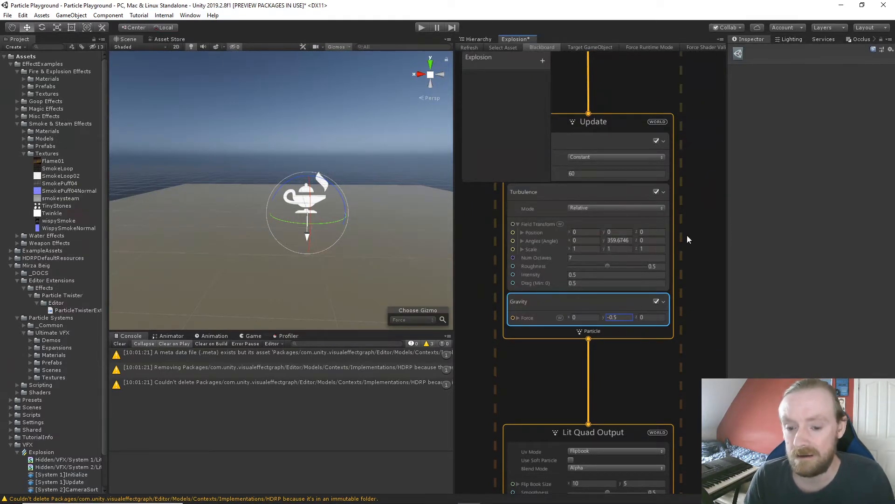
- Add a Force block to the Update context below the Gravity block
middle_drag(688, 241, 690, 265)
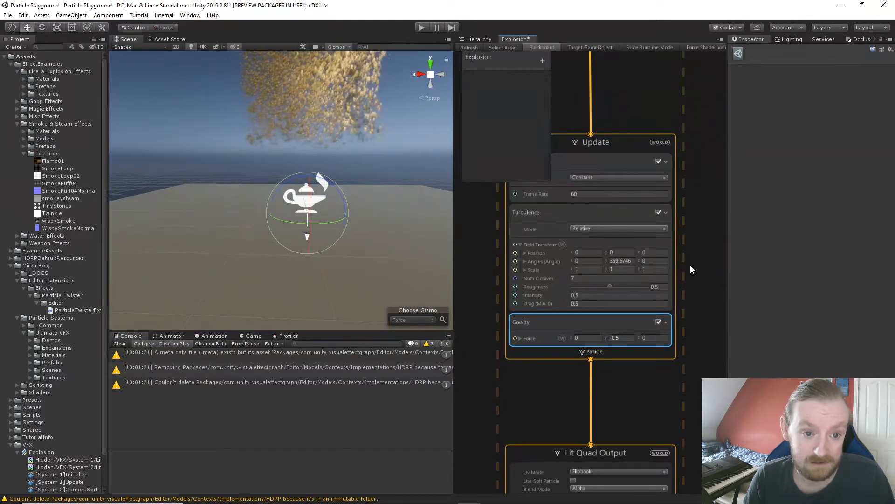
mouse_move(685, 213)
middle_down()
mouse_move(684, 271)
mouse_move(692, 203)
middle_up()
scroll(692, 202, down, 1)
click(628, 149)
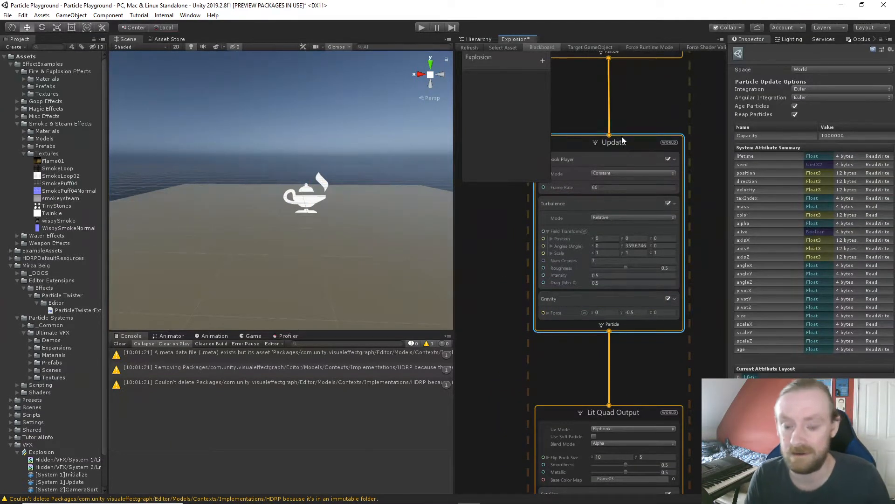
key(space)
text(l)
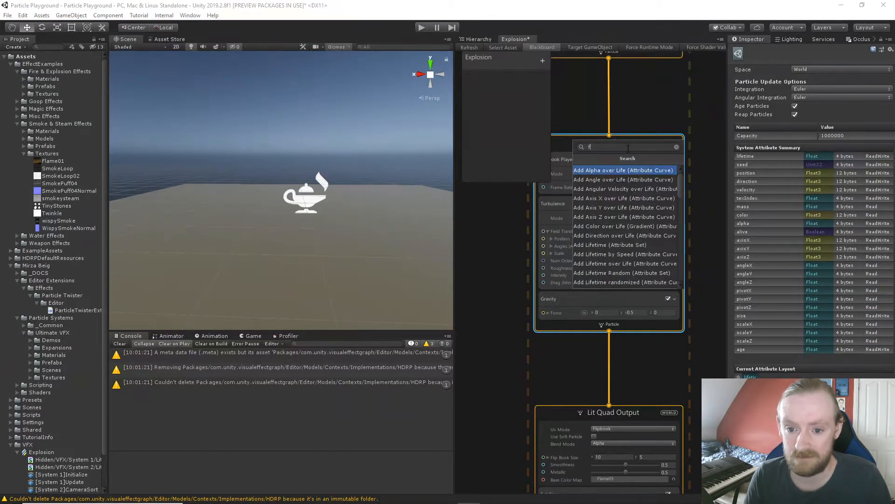
text(or)
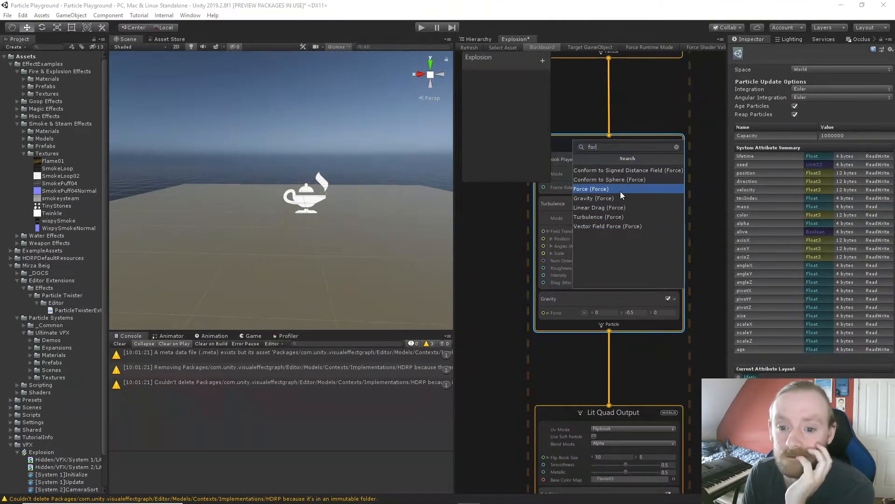
key(BackSpace)
key(BackSpace)
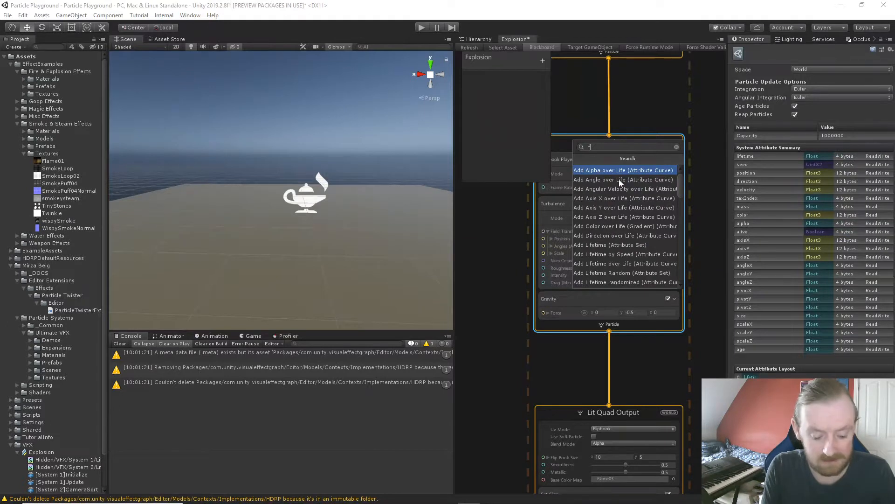
text(orce)
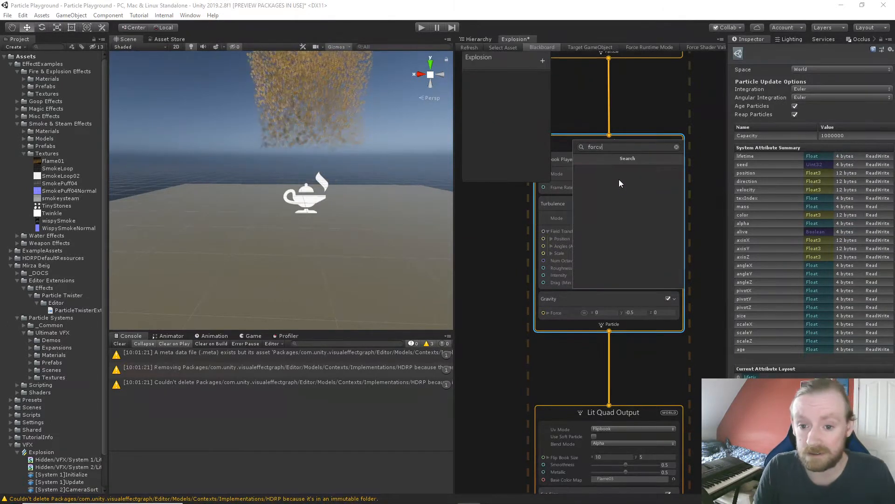
click(620, 197)
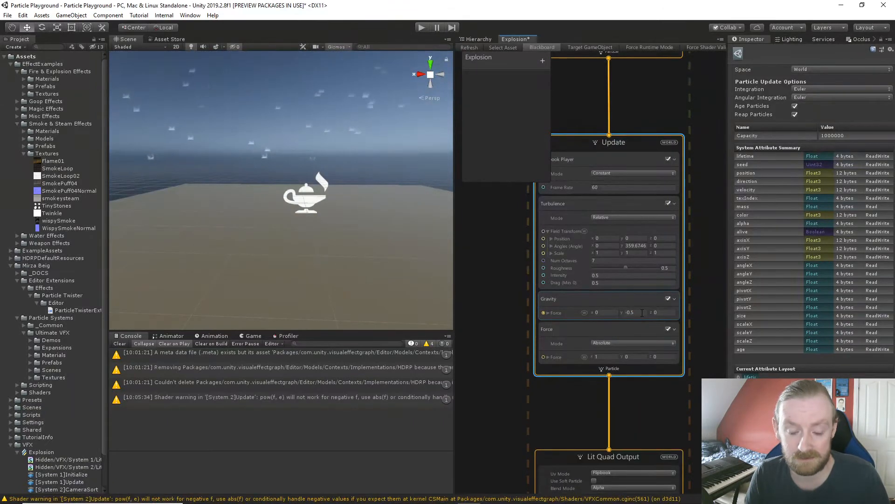
- Check the mode options of the new Force block, keeping it on Absolute
scroll(668, 303, down, 5)
scroll(675, 349, up, 6)
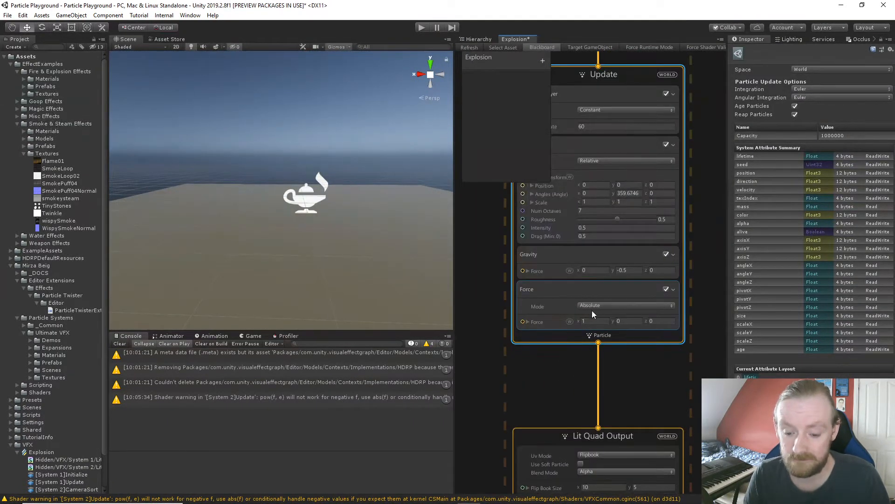
click(592, 305)
click(568, 295)
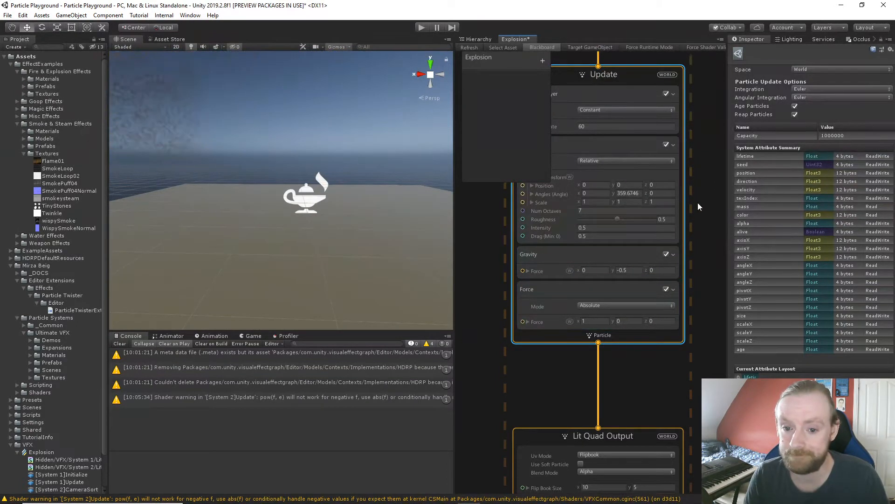
- Disable the Add Velocity (Spherical) block in the Initialize context
middle_drag(698, 202, 707, 281)
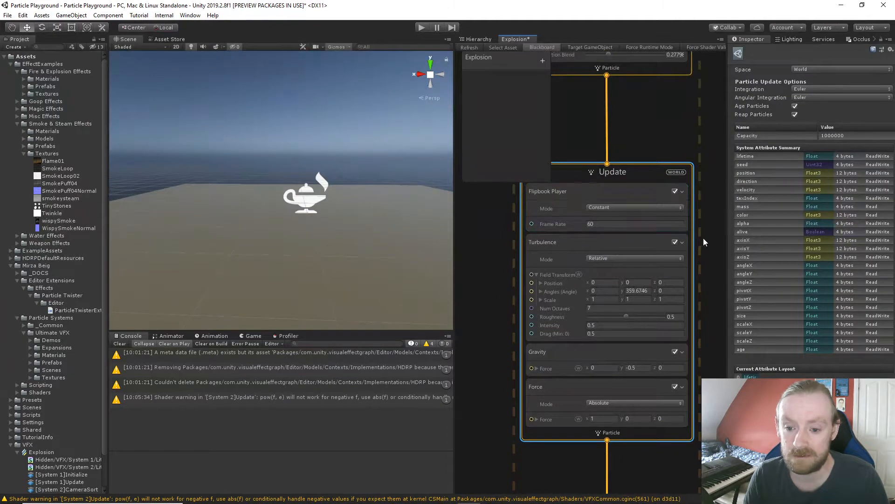
scroll(703, 236, up, 1)
middle_drag(694, 135, 695, 278)
scroll(695, 279, down, 2)
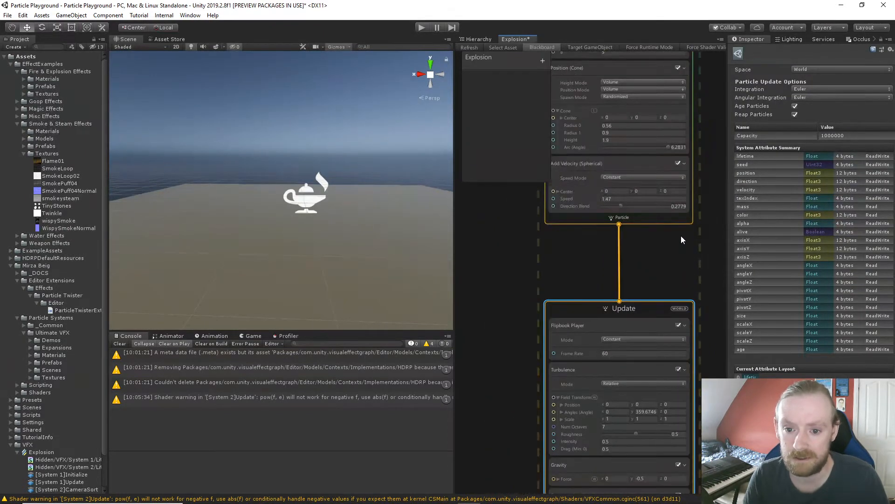
click(676, 162)
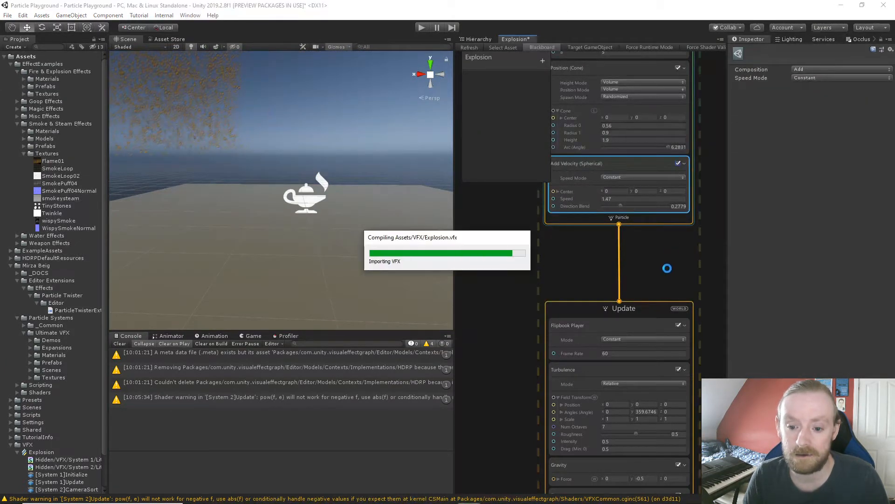
- Set the Force block's vector to X 0 and Y 0.6 and examine the rising particles in the scene
middle_drag(667, 273, 658, 108)
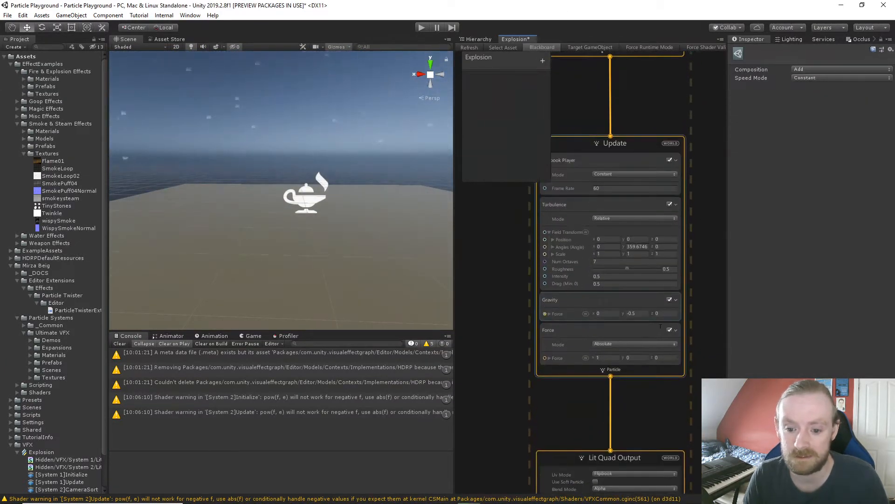
click(638, 358)
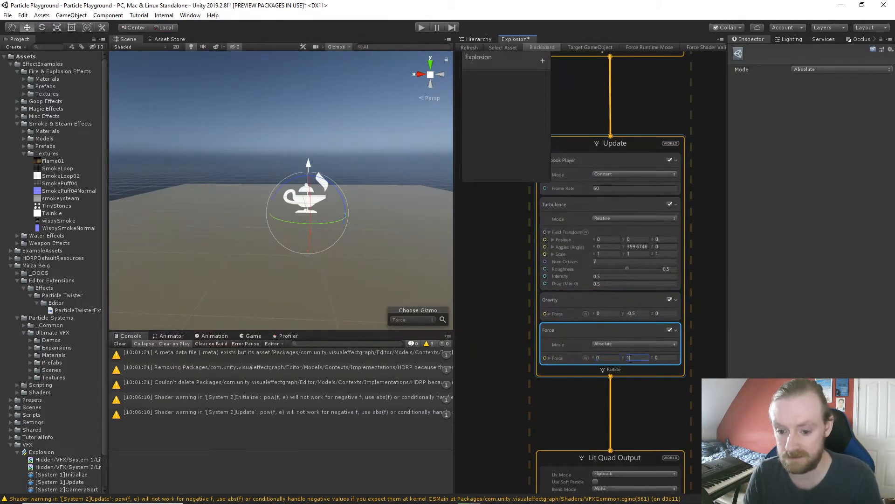
text(1)
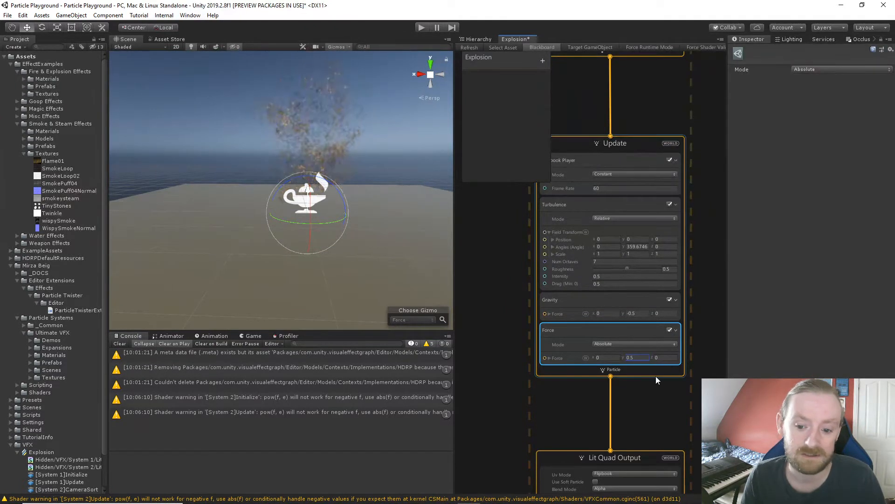
click(643, 356)
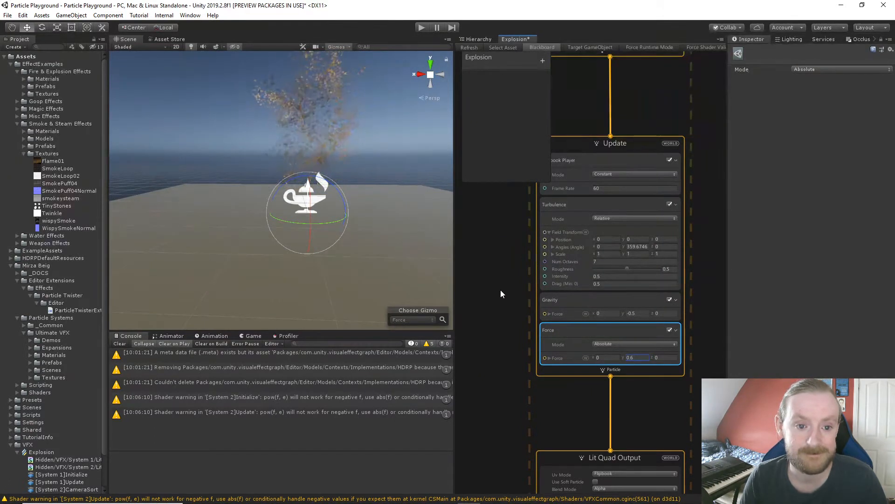
scroll(292, 119, up, 5)
scroll(300, 121, down, 6)
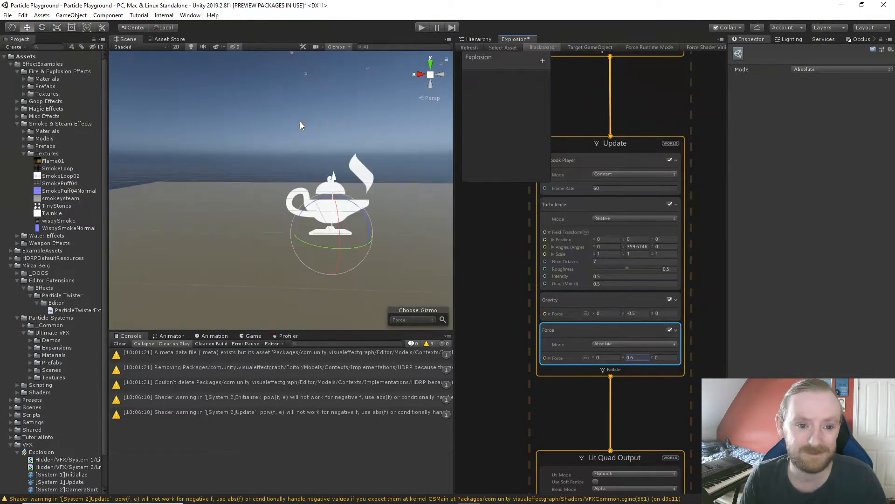
scroll(353, 114, up, 1)
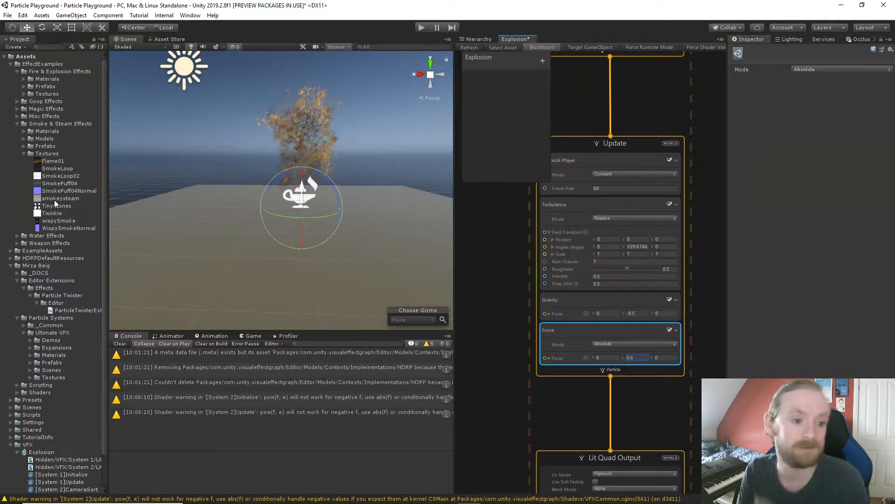
- Expand the Textures folder under Ultimate VFX and browse its particle spritesheets
scroll(54, 201, down, 3)
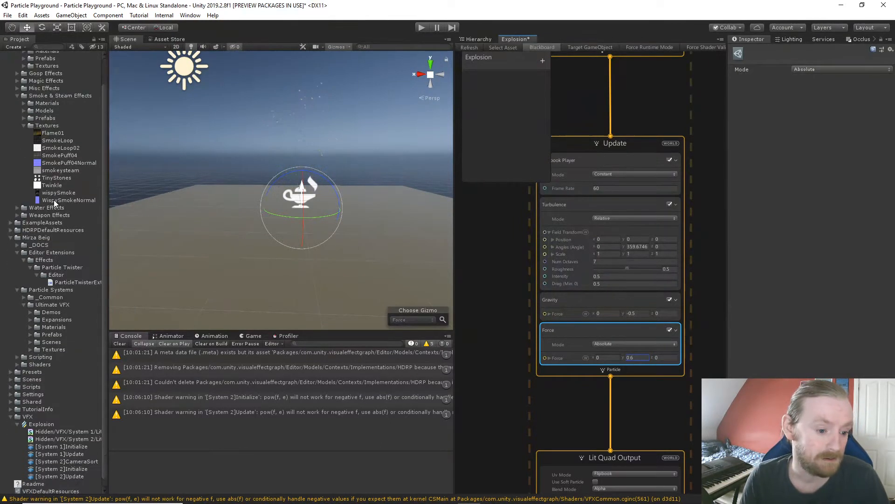
scroll(32, 298, up, 2)
scroll(32, 297, down, 1)
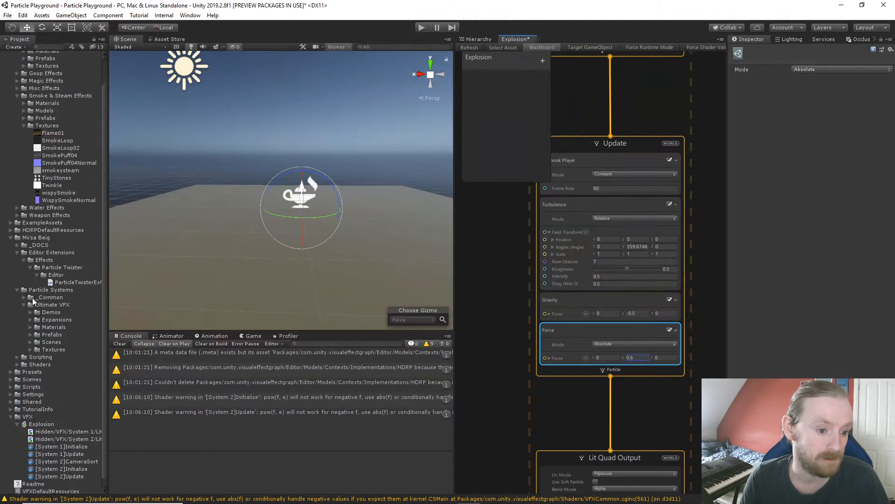
scroll(33, 297, up, 1)
scroll(32, 297, down, 2)
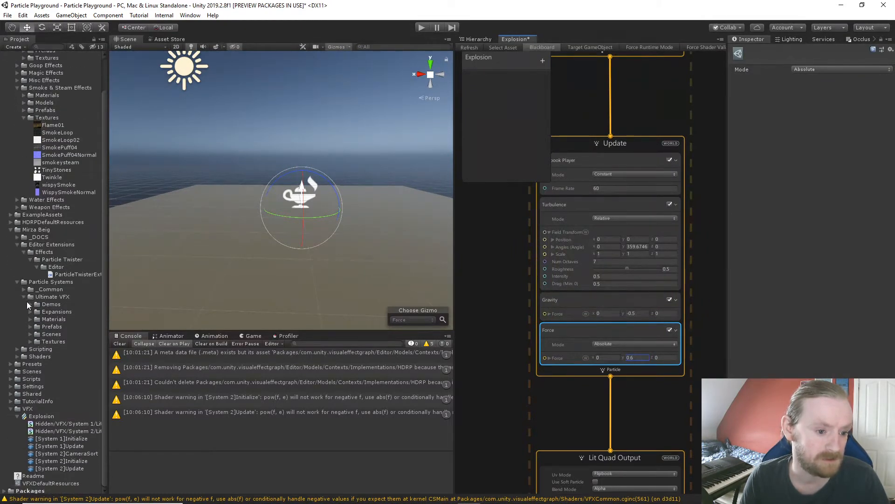
click(30, 341)
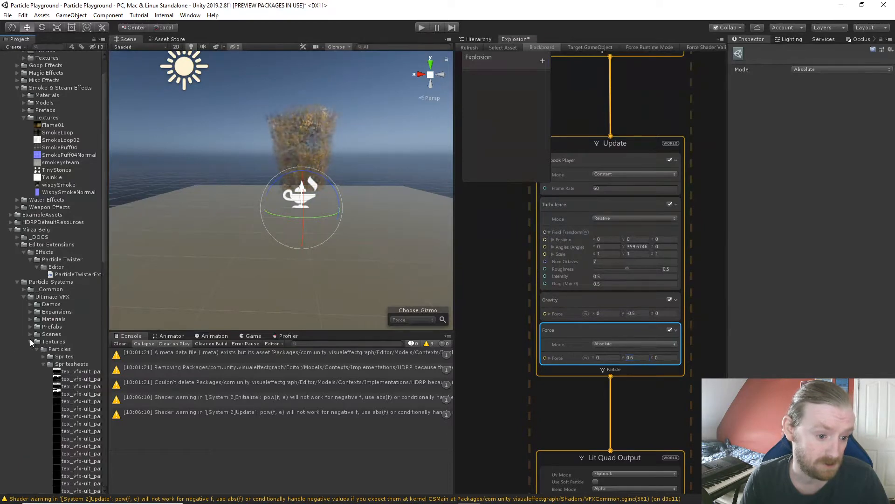
scroll(30, 337, down, 10)
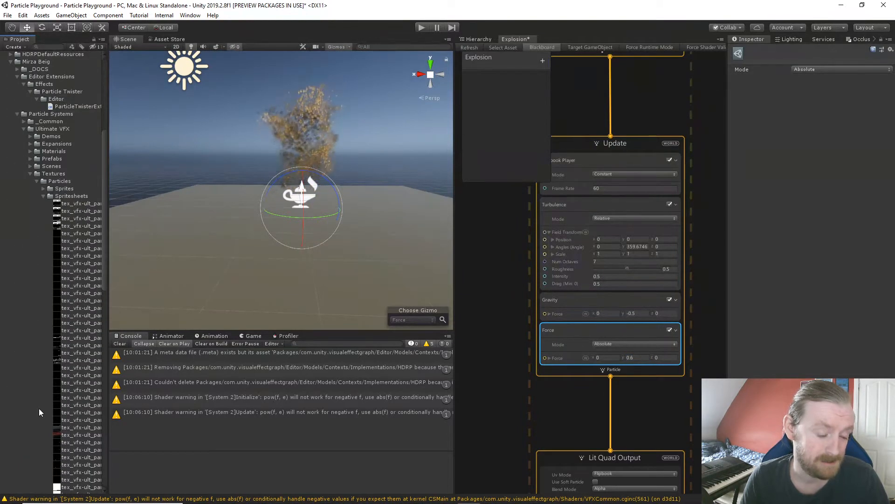
- Widen the project asset list and inspect the textures tex_vfx-ult_particle_spritesheet_explosion and tex_vfx-ult_particle_spritesheet_explosion-colour
drag(107, 318, 215, 325)
scroll(169, 322, down, 5)
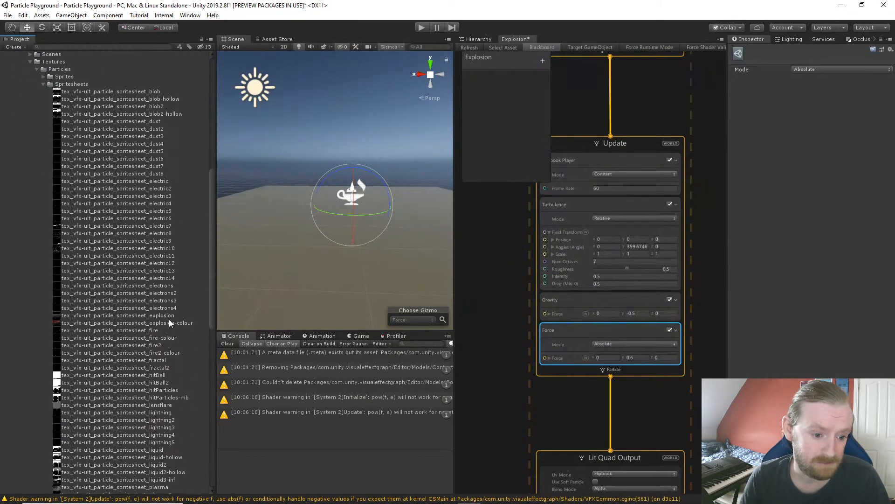
click(167, 316)
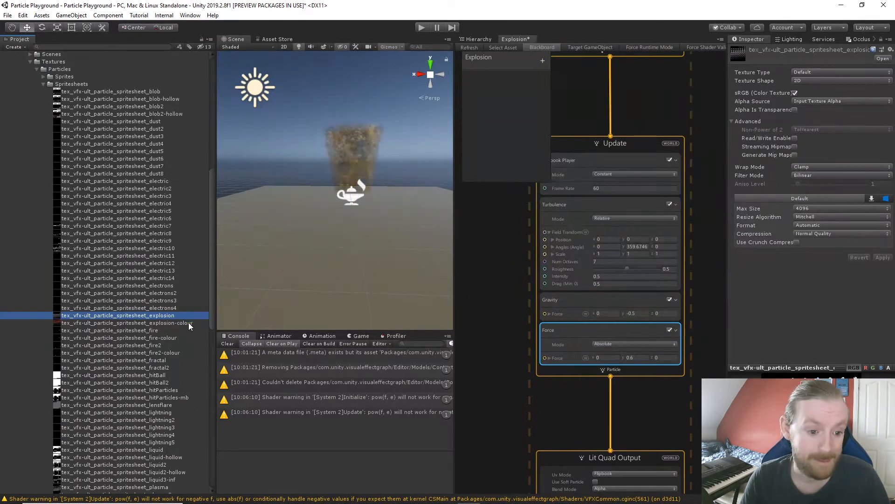
click(182, 324)
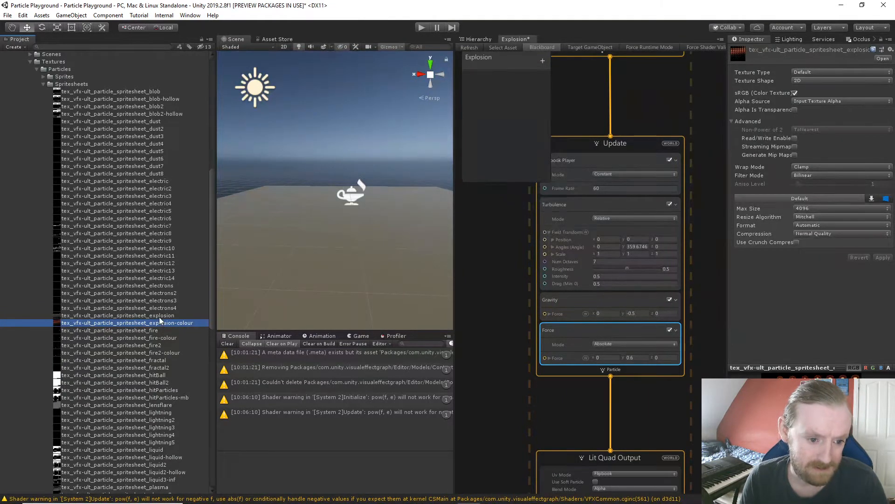
- Assign the tex_vfx-ult_particle_spritesheet_explosion texture to the Base Color Map of the Lit Quad Output
click(160, 315)
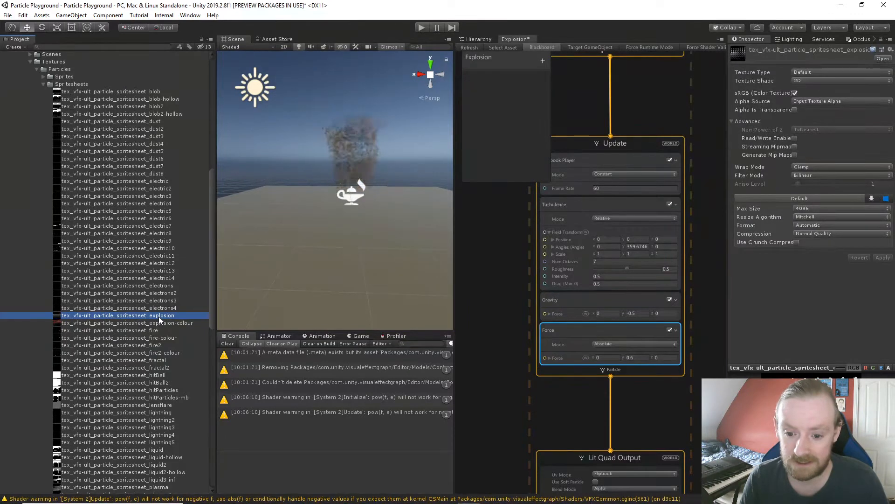
middle_drag(495, 370, 488, 161)
scroll(489, 264, down, 1)
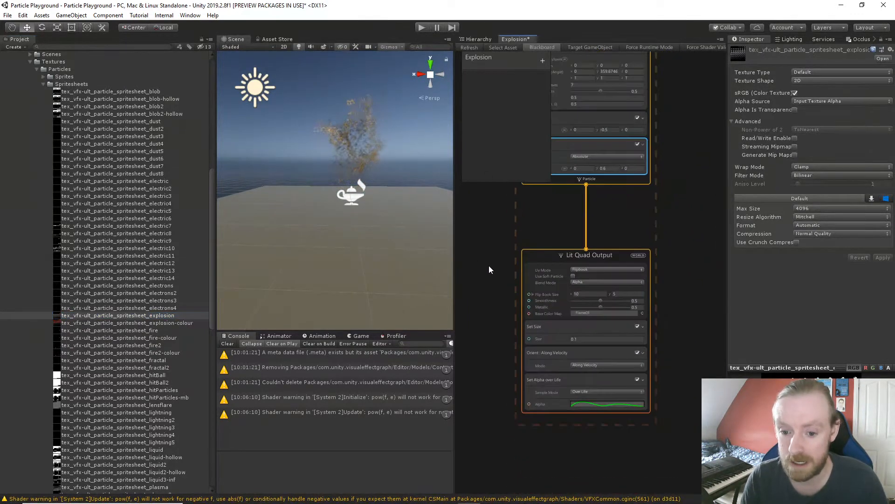
scroll(487, 290, up, 1)
middle_drag(488, 290, 477, 234)
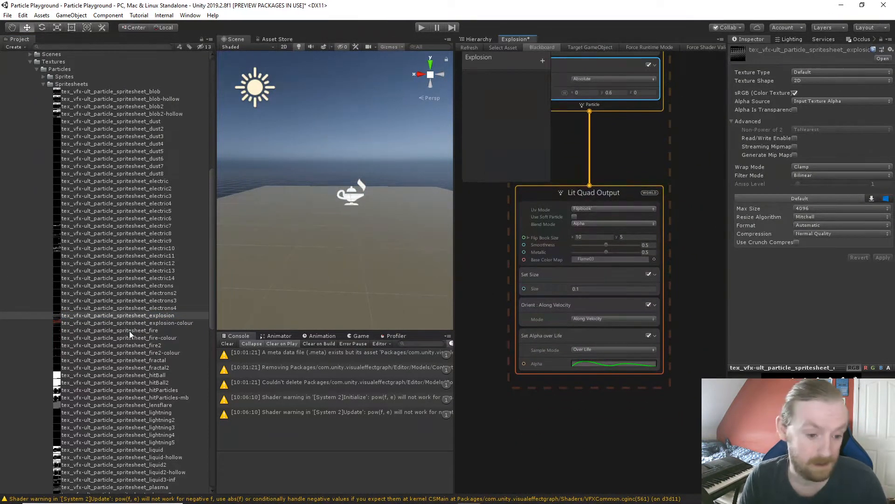
drag(132, 316, 585, 261)
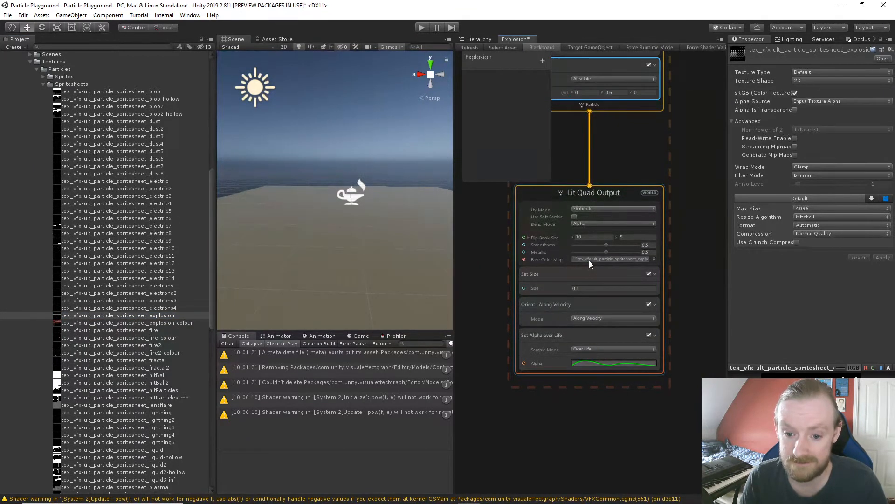
- Examine how the particles look in the scene with the explosion spritesheet, both up close and from farther away
scroll(425, 194, up, 5)
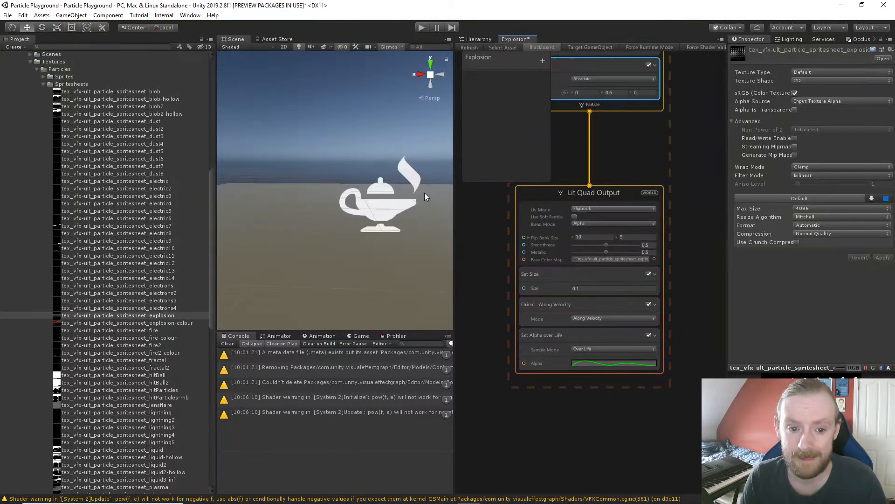
middle_drag(425, 192, 416, 210)
scroll(417, 210, down, 3)
scroll(416, 210, down, 3)
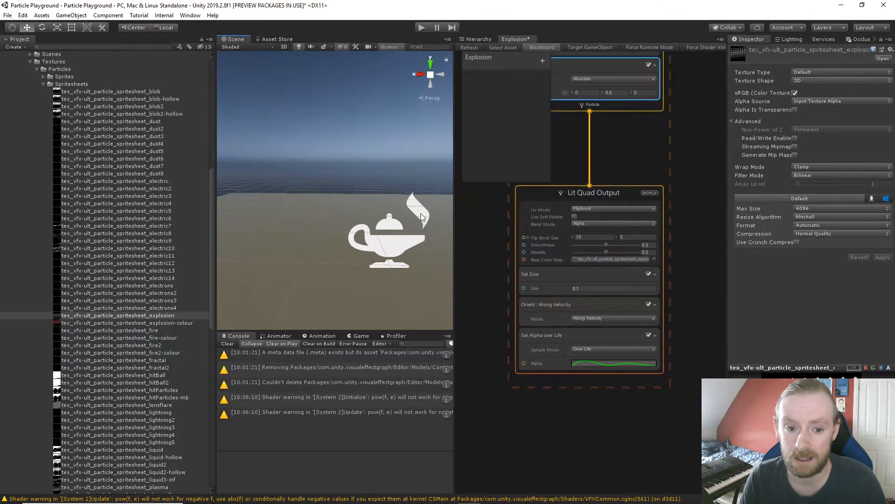
scroll(421, 214, down, 5)
scroll(421, 214, up, 5)
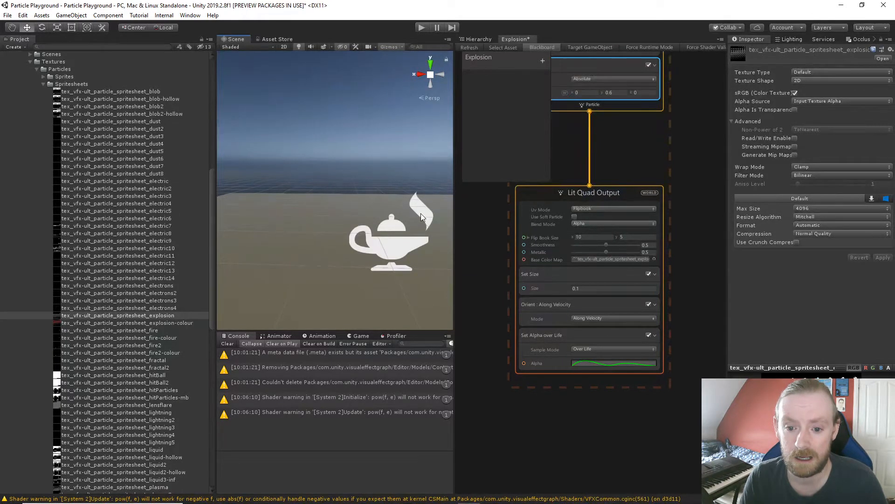
scroll(420, 213, down, 3)
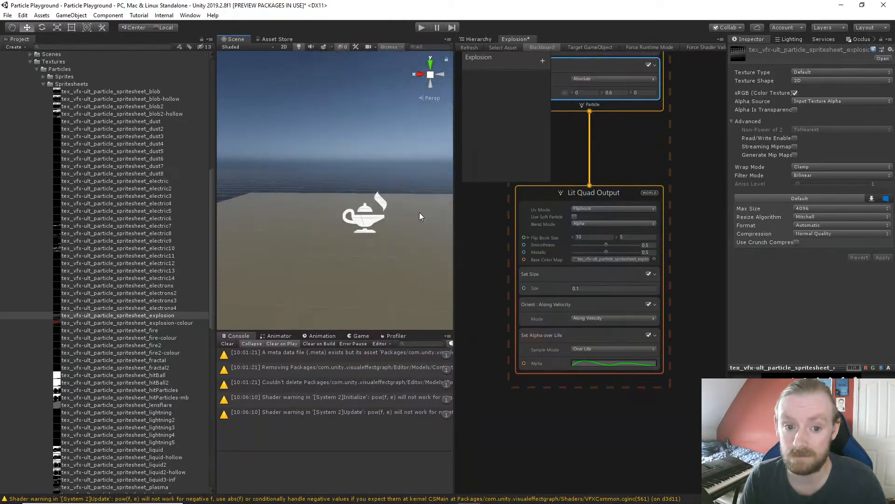
- Set the Flipbook Player's Frame Rate to 25 in the Update context and check the particles in the scene
middle_drag(485, 235, 498, 424)
middle_drag(493, 304, 495, 415)
middle_drag(479, 290, 481, 360)
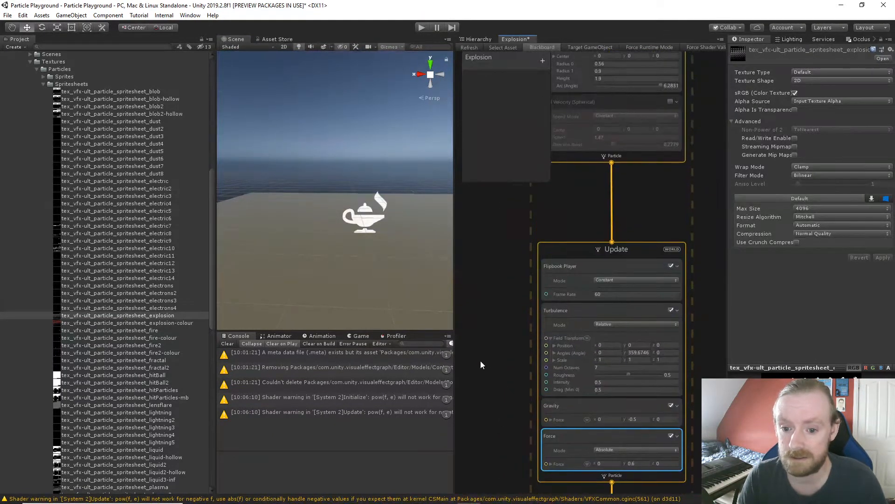
click(610, 294)
text(25)
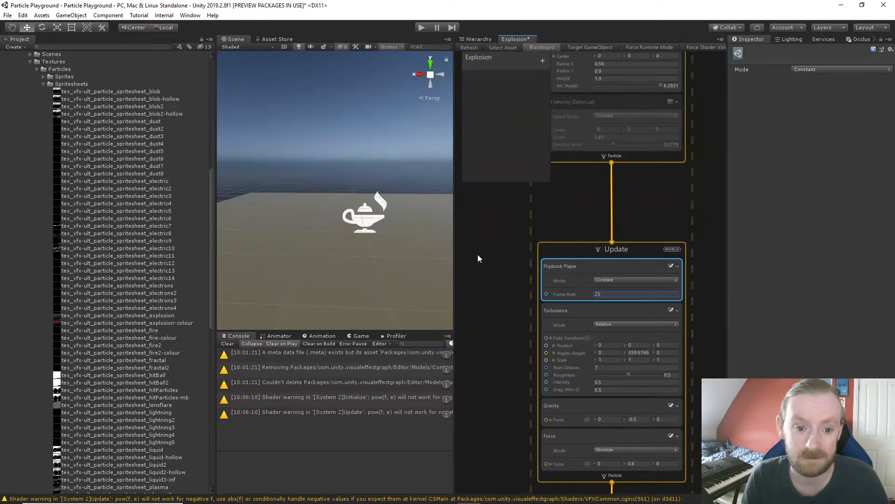
scroll(427, 235, up, 4)
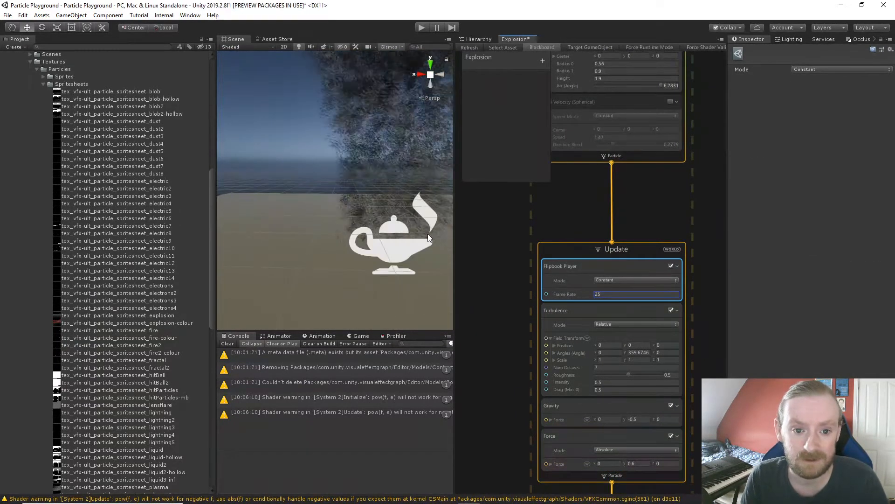
mouse_move(427, 234)
middle_down()
mouse_move(415, 247)
mouse_move(420, 242)
middle_up()
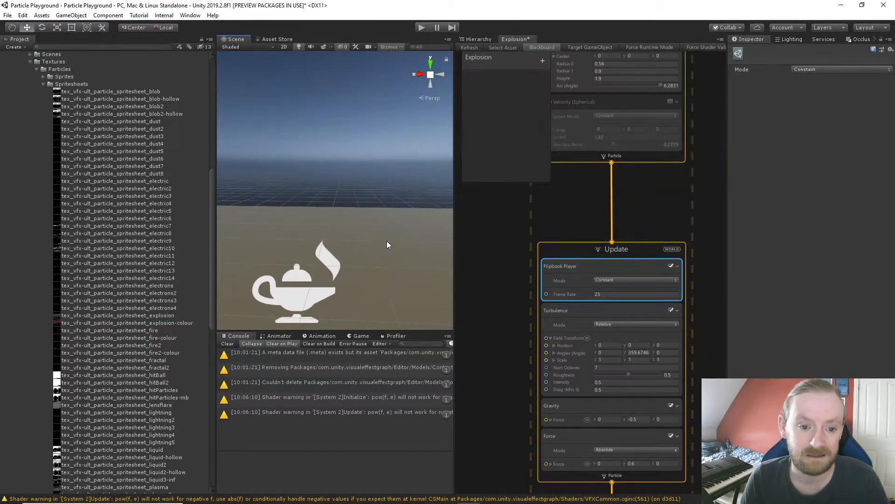
scroll(387, 241, down, 2)
middle_drag(378, 240, 394, 246)
- Add an Add Color over Life (Gradient) block to the Lit Quad Output context
middle_drag(478, 329, 476, 223)
middle_drag(492, 396, 474, 200)
click(623, 166)
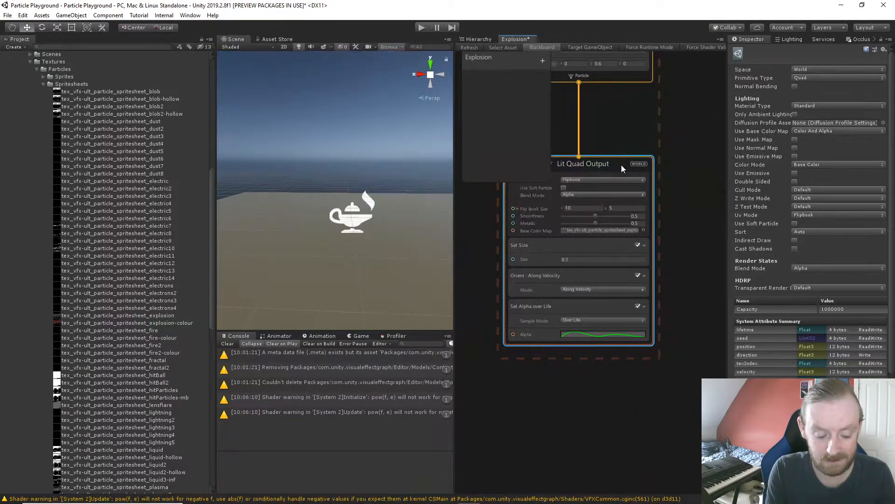
key(space)
text(ad)
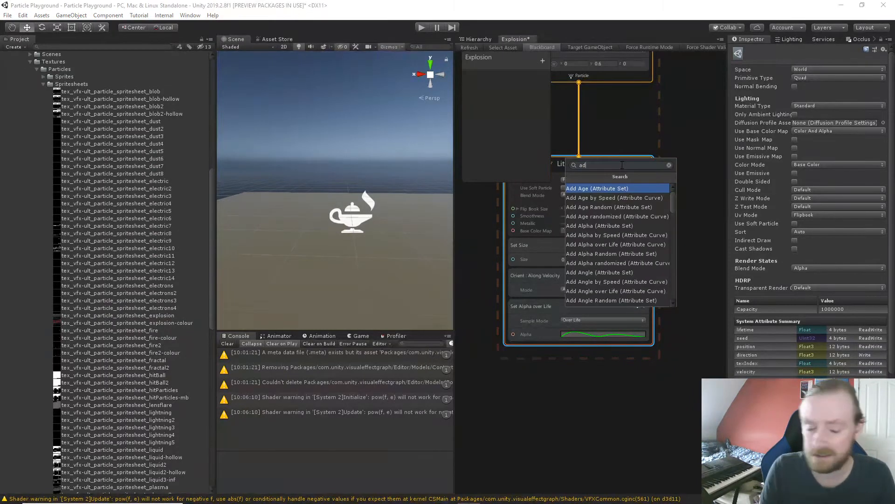
text(d colo)
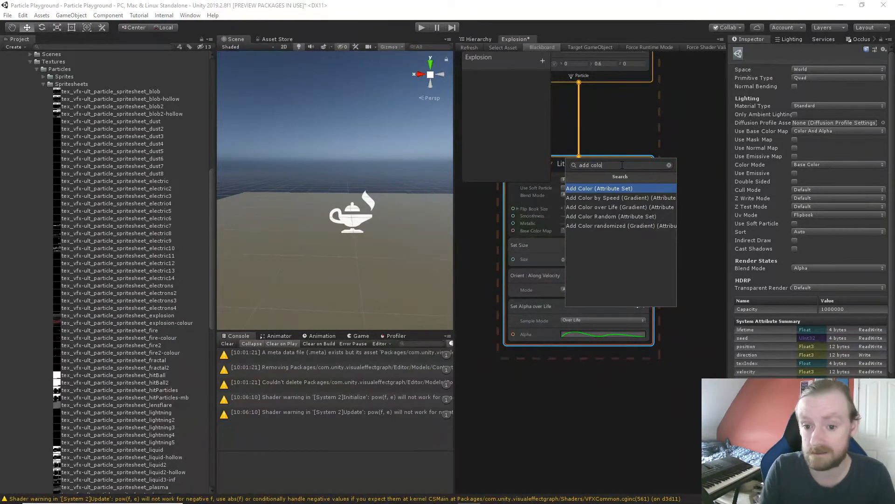
key(Down)
key(Down)
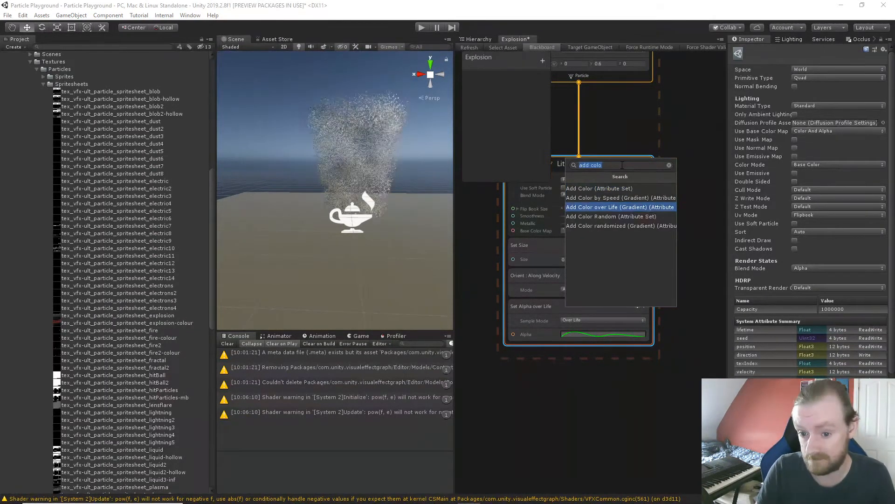
key(Return)
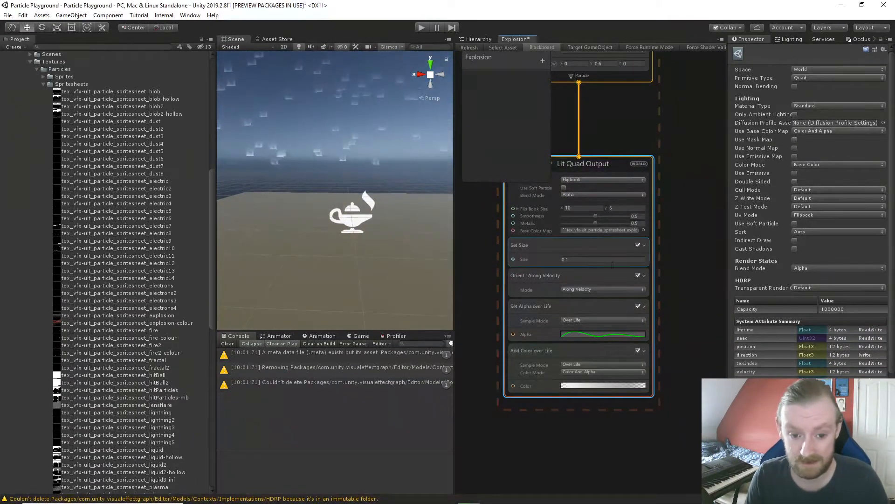
- Apply the red-orange-yellow-white preset to the Add Color over Life gradient and examine the tinted particles
click(600, 386)
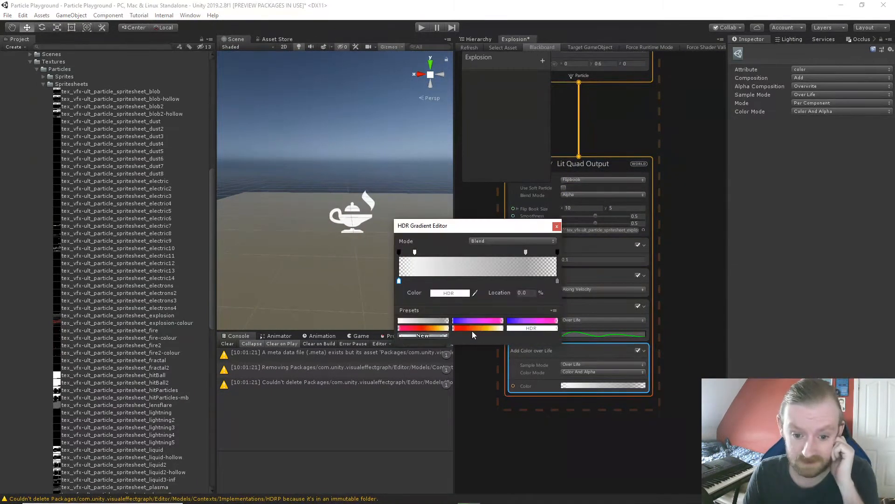
click(473, 329)
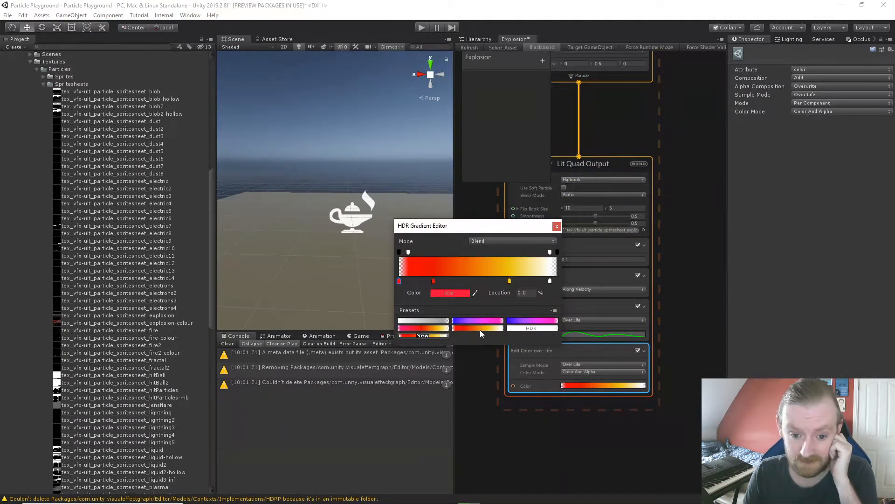
click(557, 227)
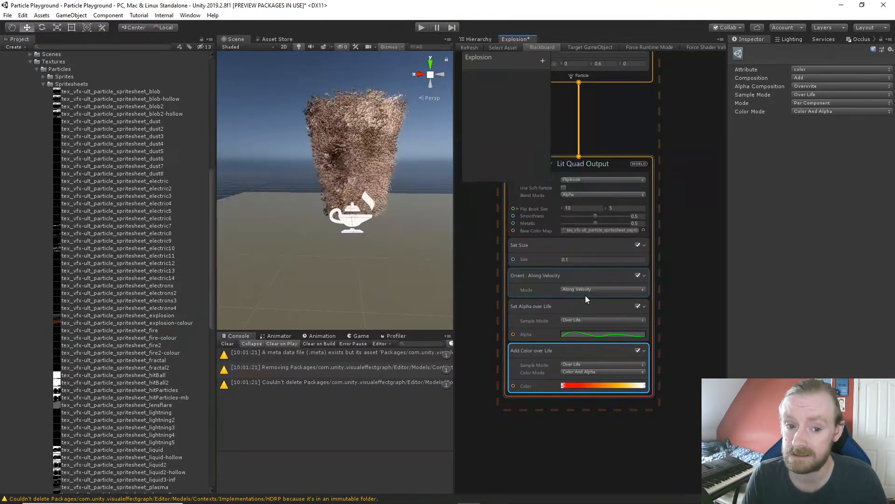
scroll(393, 194, up, 3)
scroll(393, 200, down, 5)
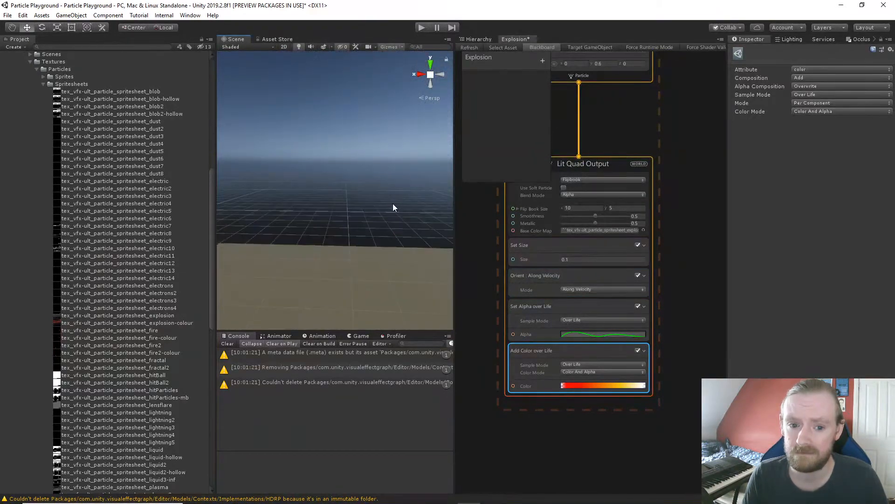
middle_drag(393, 200, 392, 195)
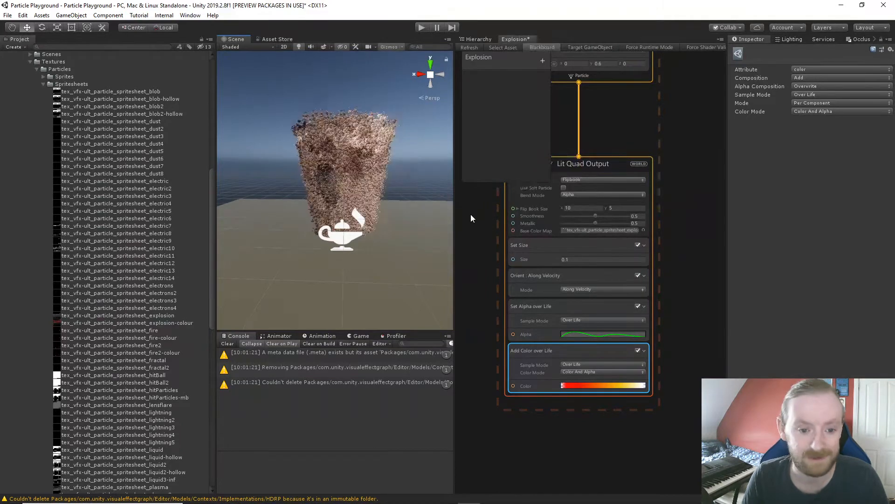
scroll(400, 187, up, 3)
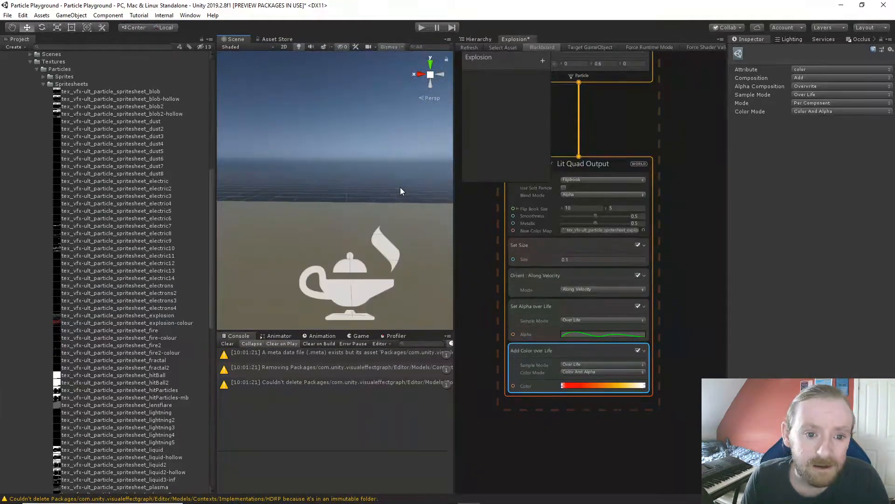
- Move the color gradient's yellow key to 89.7 % and recolor it red with RGB 243, 13, 13
middle_drag(484, 205, 483, 234)
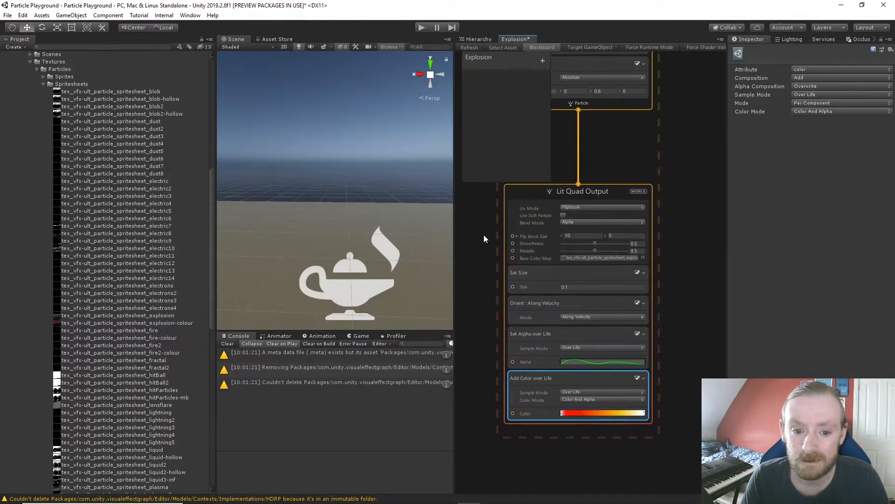
click(600, 412)
drag(510, 281, 541, 281)
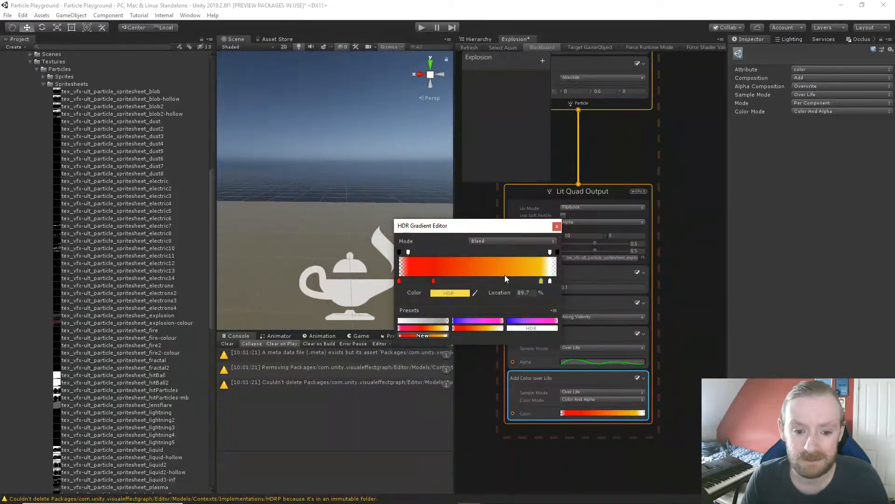
click(457, 295)
click(105, 88)
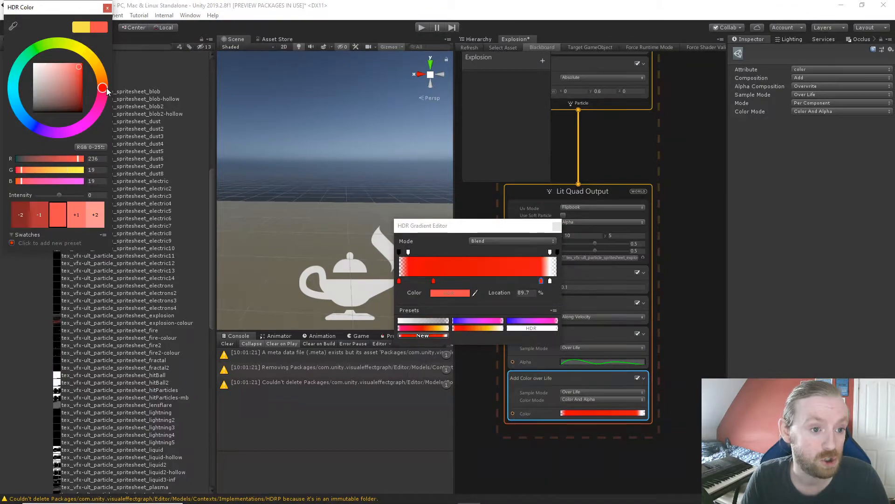
click(80, 66)
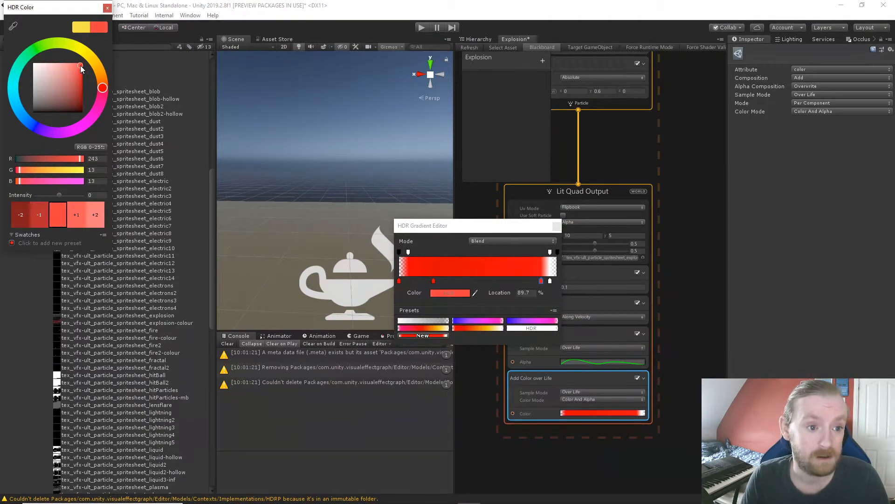
click(107, 8)
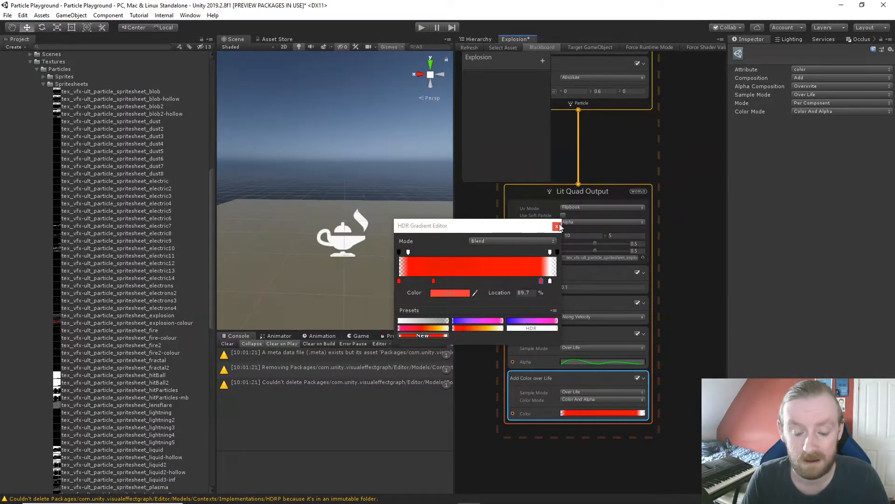
- Save the edited red gradient as a new preset and examine the recolored particles in the scene
click(425, 337)
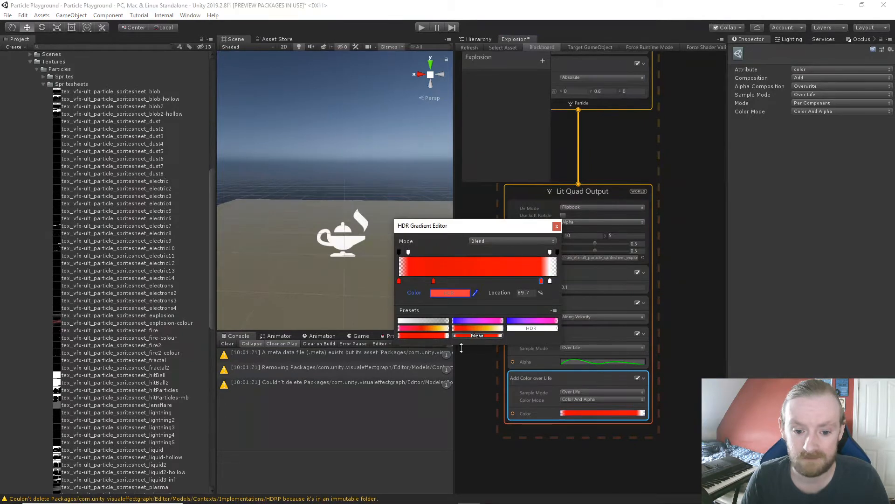
click(557, 226)
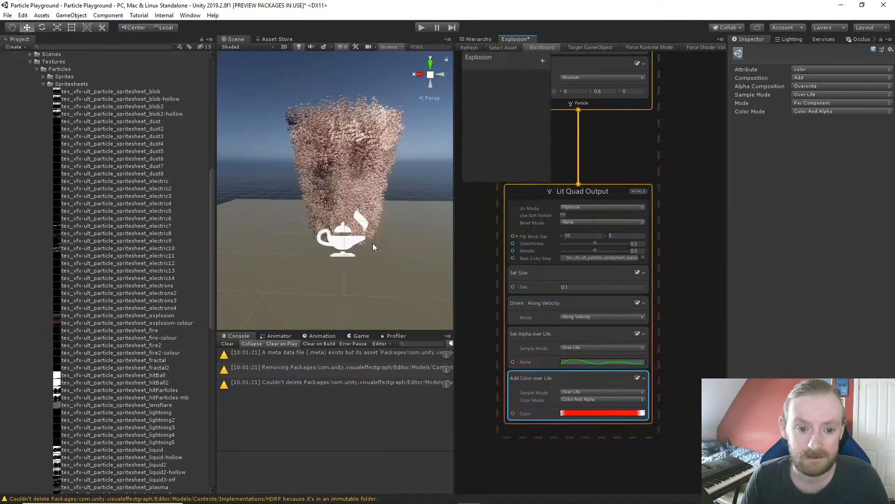
right_drag(373, 243, 378, 234)
scroll(359, 209, up, 5)
scroll(359, 209, down, 5)
scroll(359, 209, up, 5)
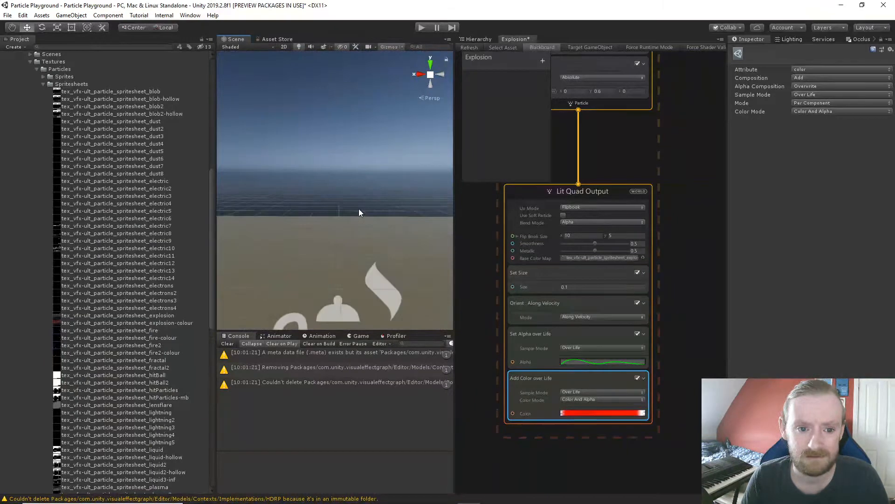
scroll(360, 209, down, 5)
- Set the Orient block's mode to Face Camera Position in the Lit Quad Output and examine the particles in the scene
middle_drag(675, 208, 670, 345)
scroll(669, 313, up, 1)
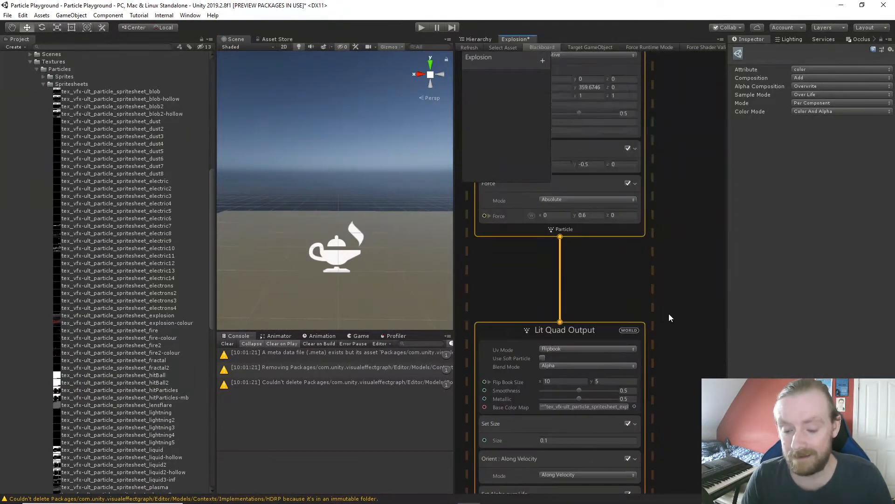
scroll(667, 314, down, 2)
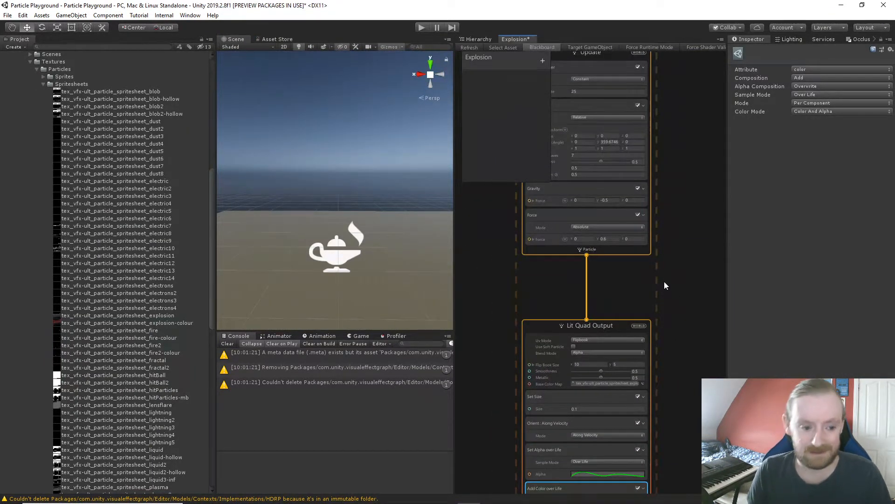
scroll(359, 234, up, 1)
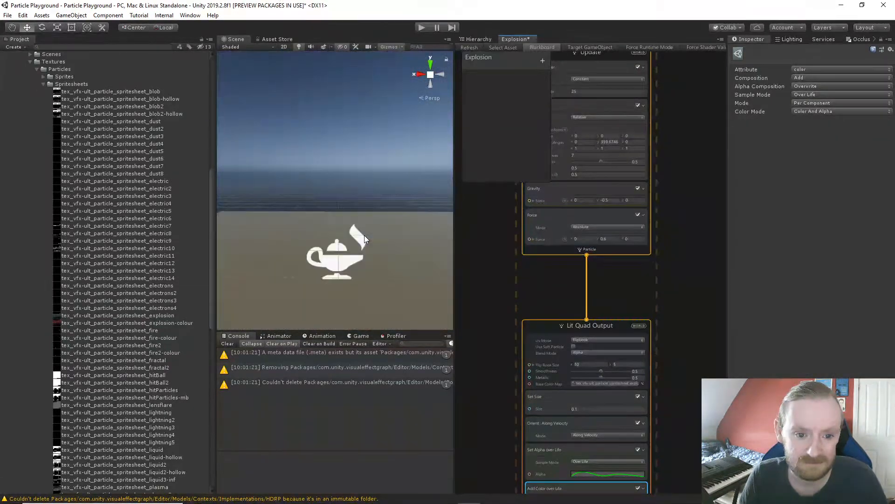
middle_drag(527, 285, 528, 199)
click(613, 351)
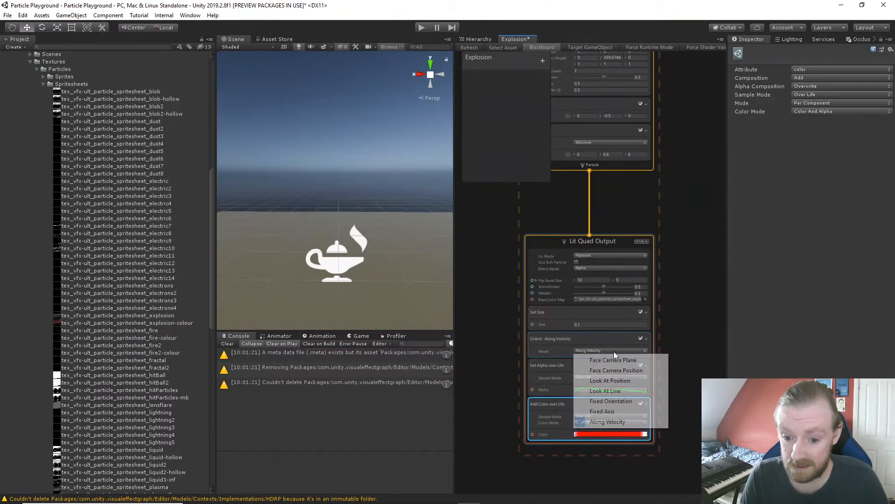
click(634, 371)
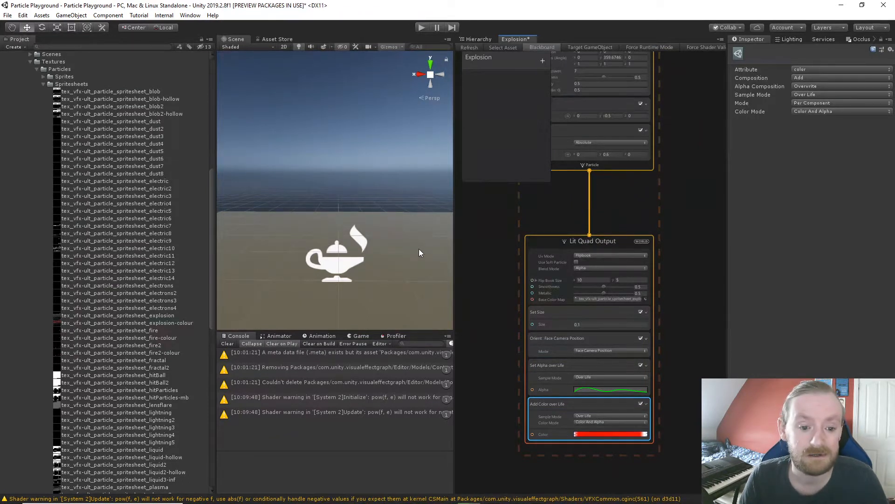
scroll(418, 249, down, 4)
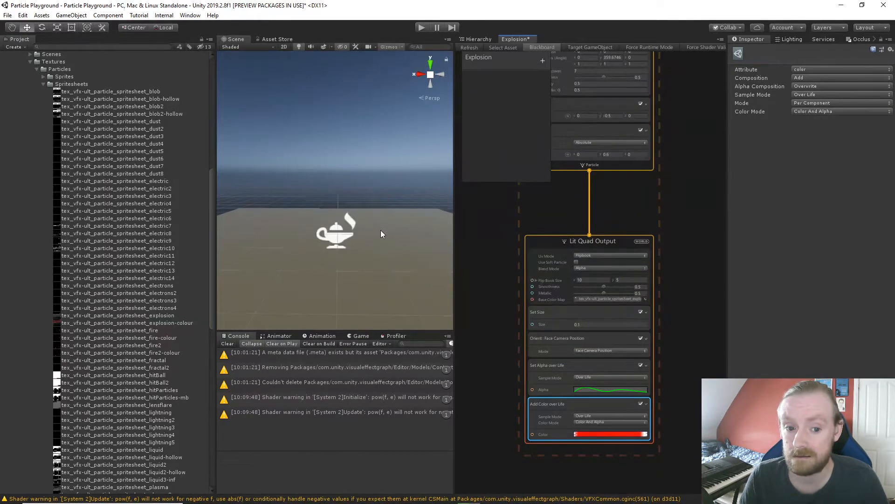
scroll(381, 230, up, 3)
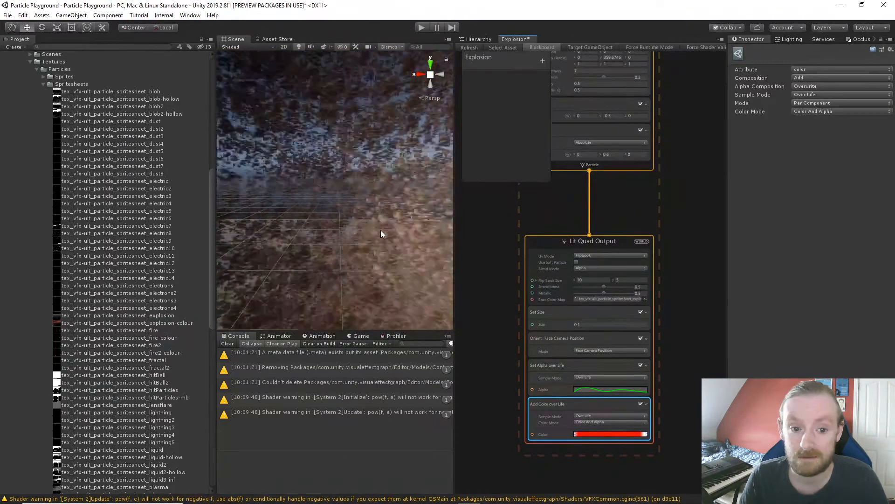
scroll(381, 233, up, 3)
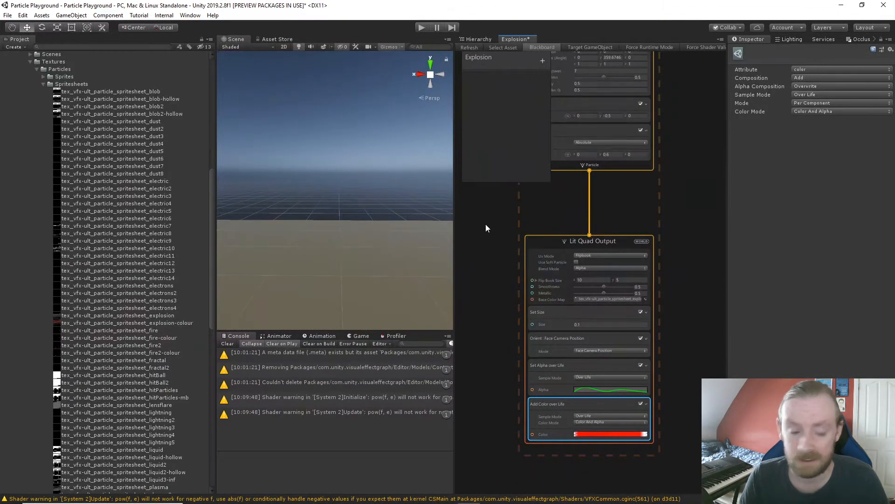
- Check the tex_vfx-ult_particle_spritesheet_explosion texture and set the Lit Quad Output's Flip Book Size to 8 by 8
click(147, 316)
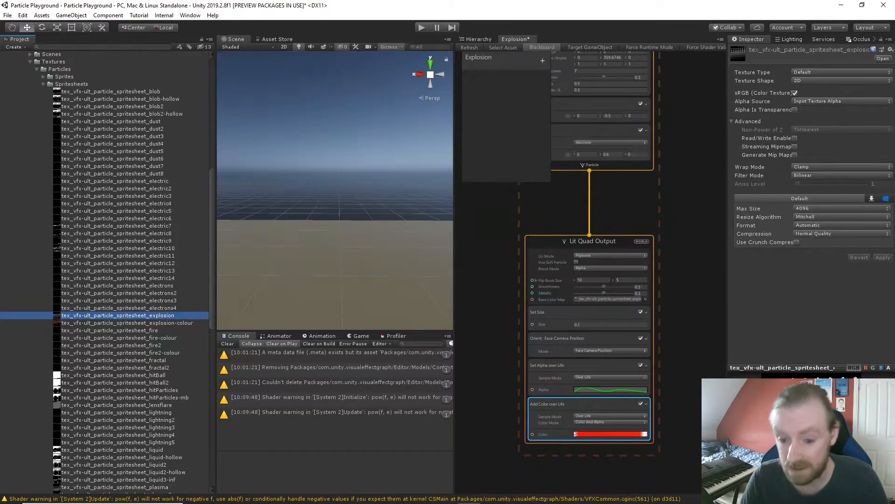
click(579, 280)
text(8)
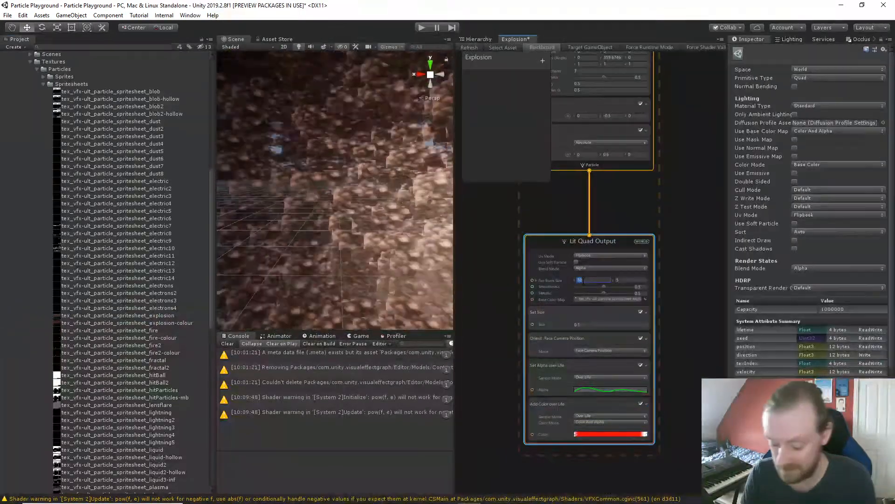
click(628, 281)
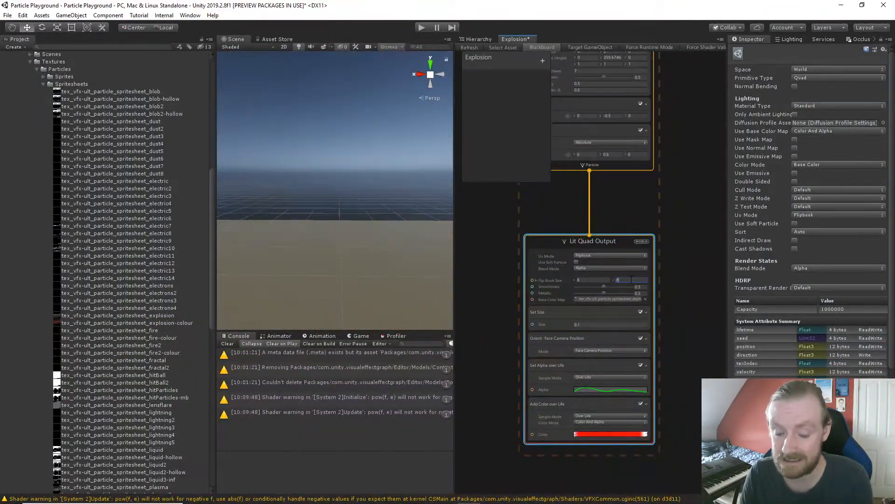
click(695, 255)
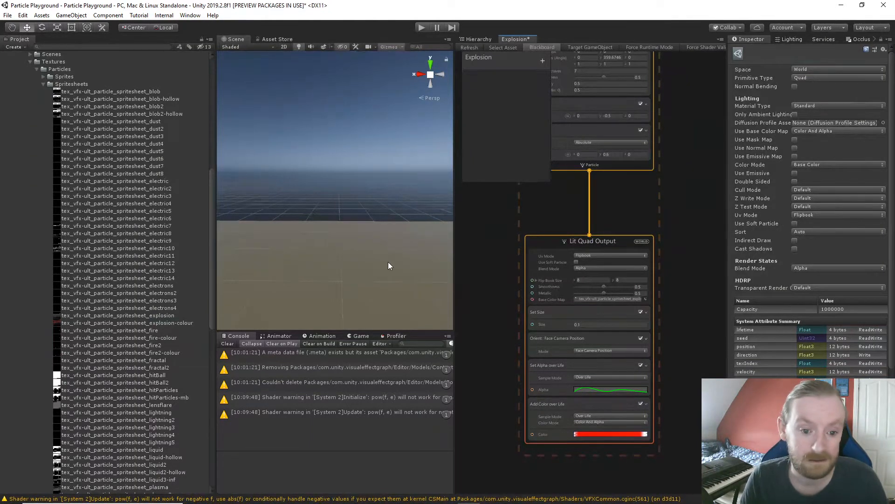
- Set the Flipbook Player's frame rate to 30 in the Update context
middle_drag(485, 246, 485, 307)
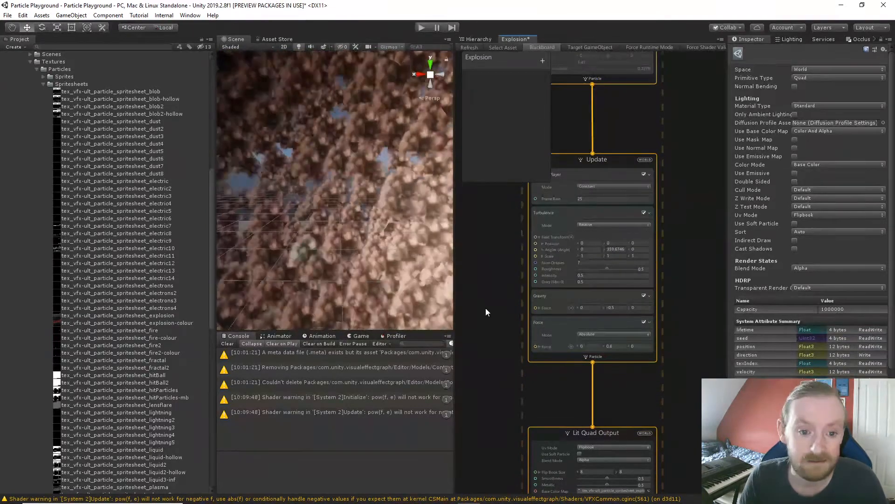
middle_drag(496, 270, 505, 367)
middle_drag(512, 253, 506, 273)
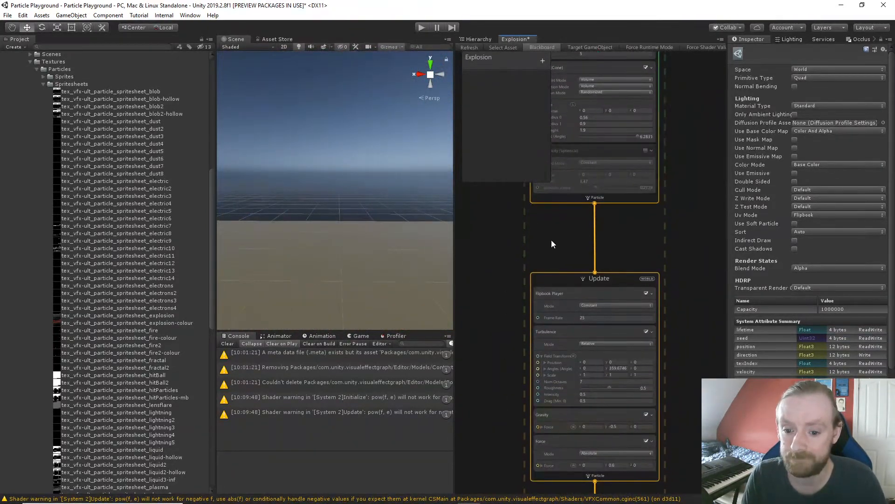
middle_drag(557, 260, 560, 251)
click(595, 307)
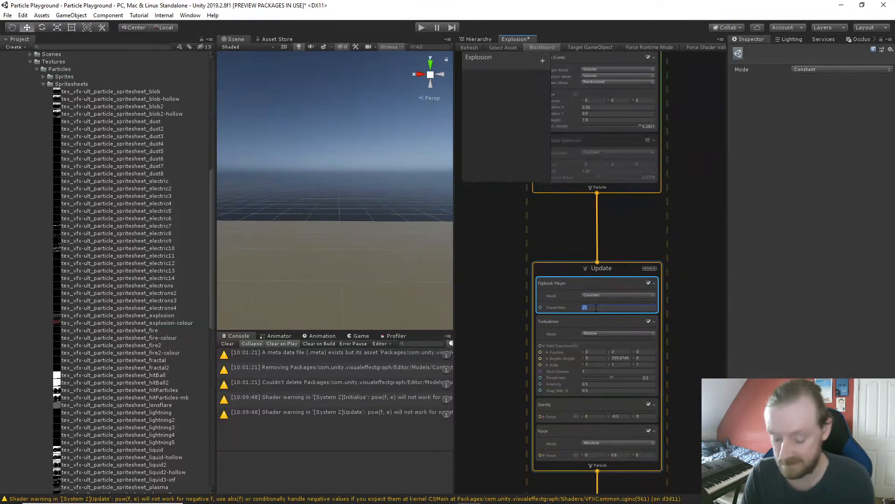
text(30)
- Set the Periodic Burst delay to 5 in the Spawn context and examine the bursts in the scene
middle_drag(688, 112, 692, 345)
middle_drag(683, 251, 686, 360)
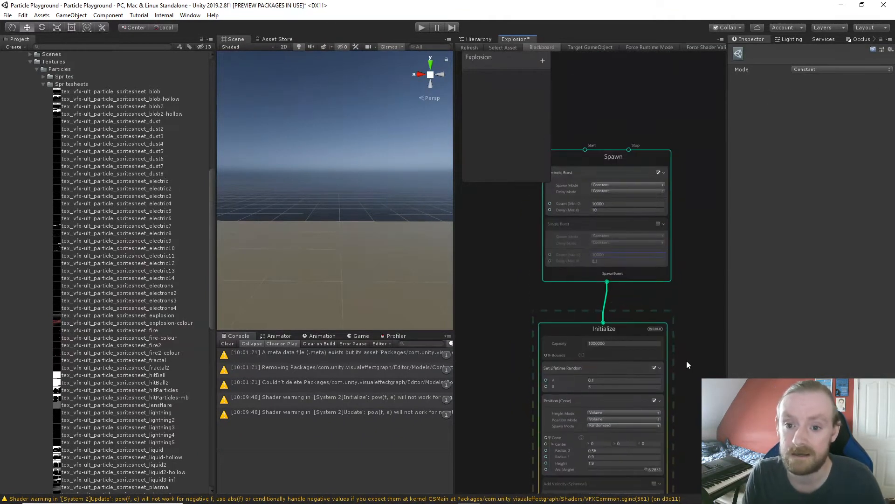
click(620, 210)
text(5)
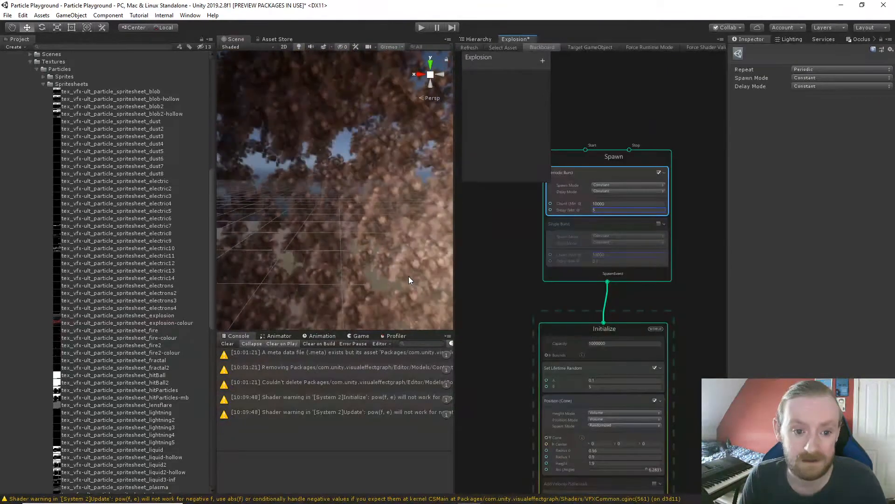
middle_drag(490, 325, 486, 282)
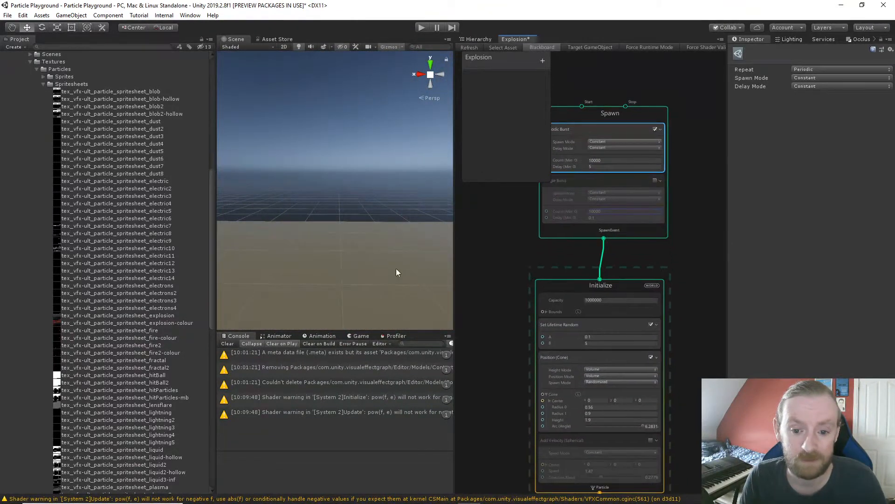
mouse_move(376, 262)
middle_down()
mouse_move(361, 226)
mouse_move(367, 267)
mouse_move(376, 265)
middle_up()
scroll(376, 265, up, 3)
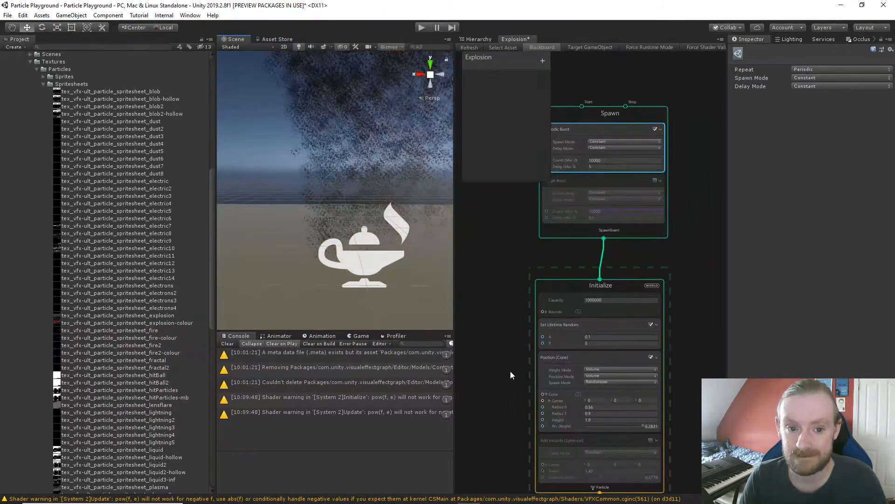
- Set Radius 0, Radius 1 and Height of the Position (Cone) block to 0.5 in the Initialize context
middle_drag(511, 371, 493, 302)
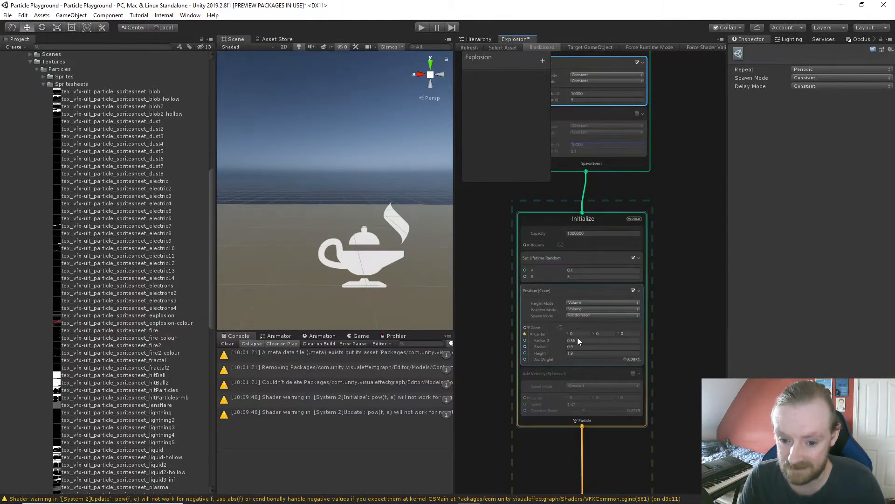
drag(566, 352, 553, 355)
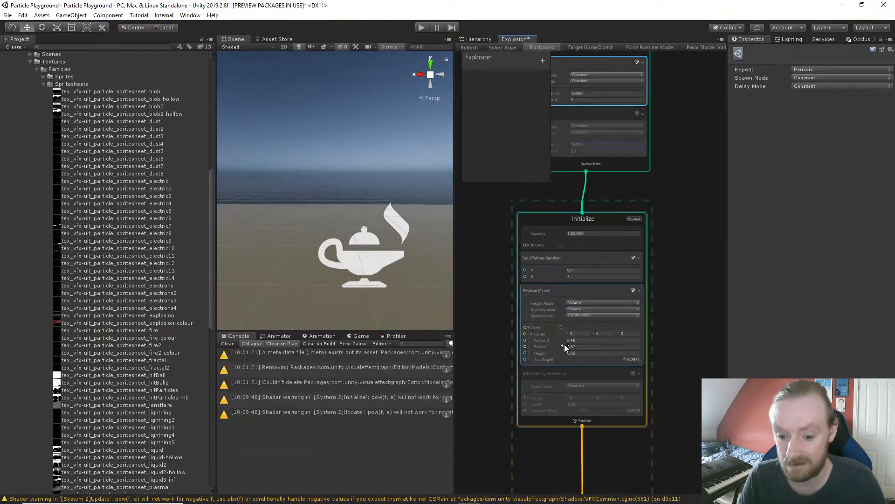
drag(564, 344, 557, 346)
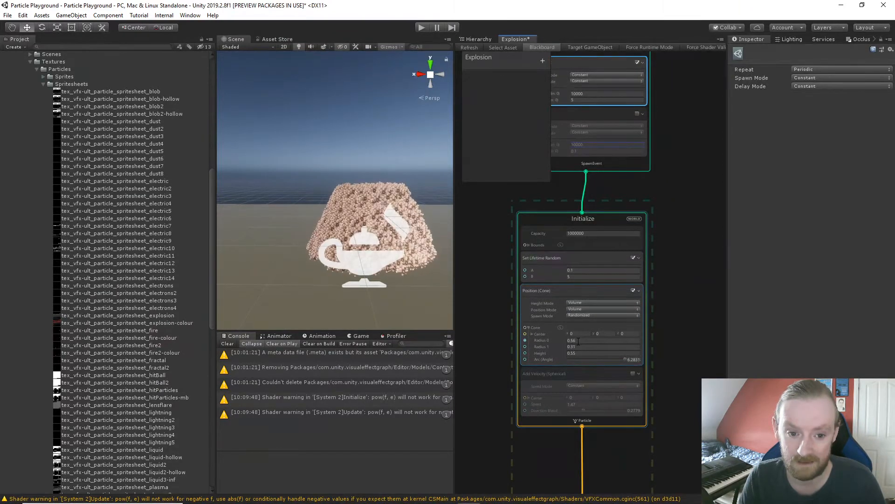
click(579, 341)
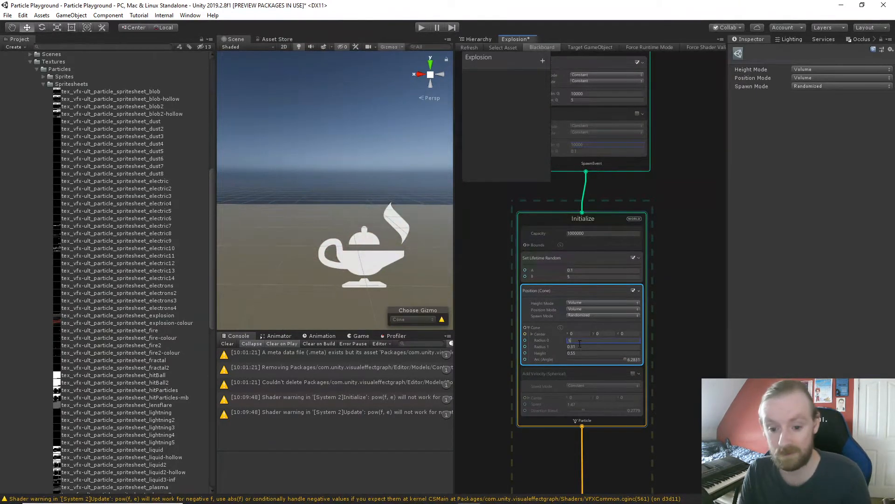
click(583, 353)
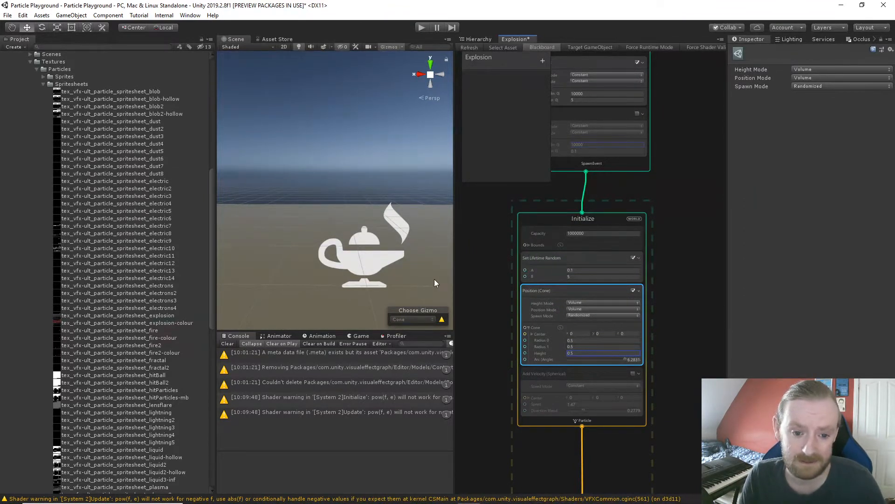
- Select the Explosion effect in the scene, replay it and examine the particles from several views
right_drag(435, 279, 432, 278)
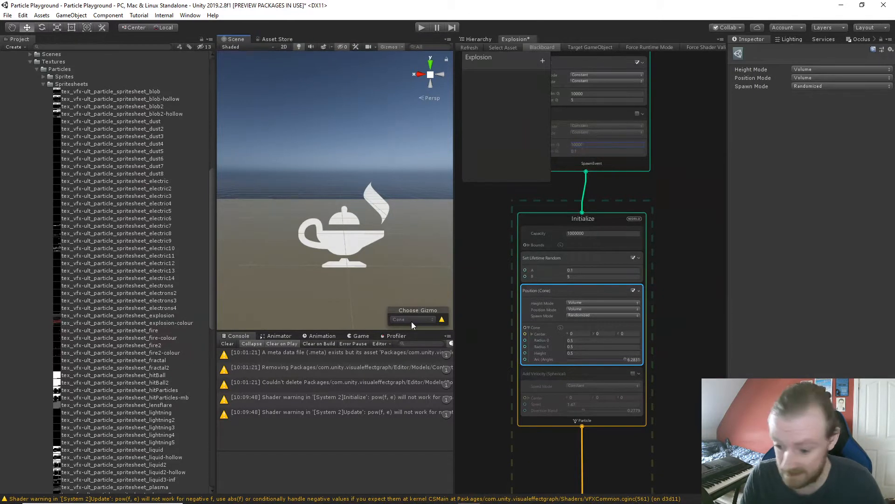
click(345, 246)
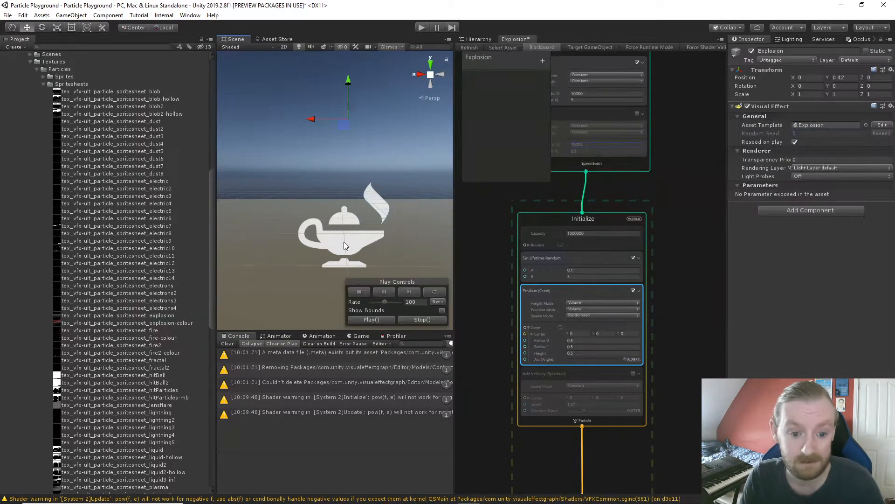
click(372, 319)
scroll(379, 236, down, 3)
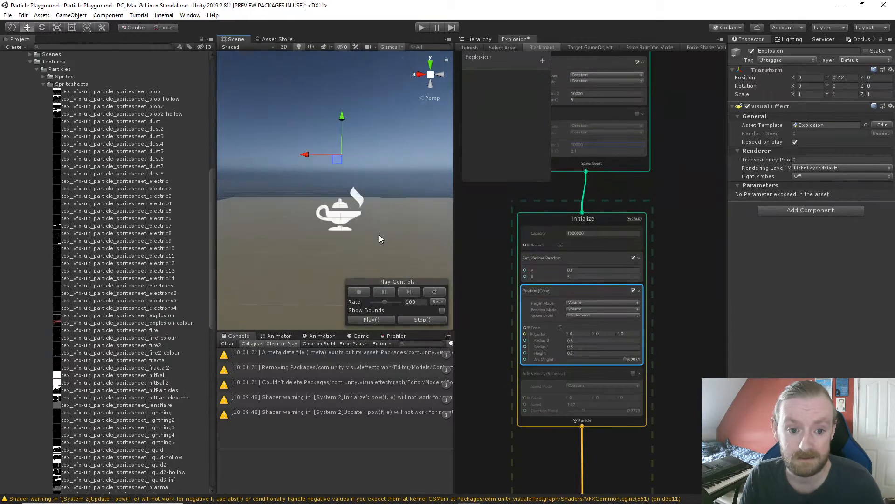
right_drag(374, 210, 374, 223)
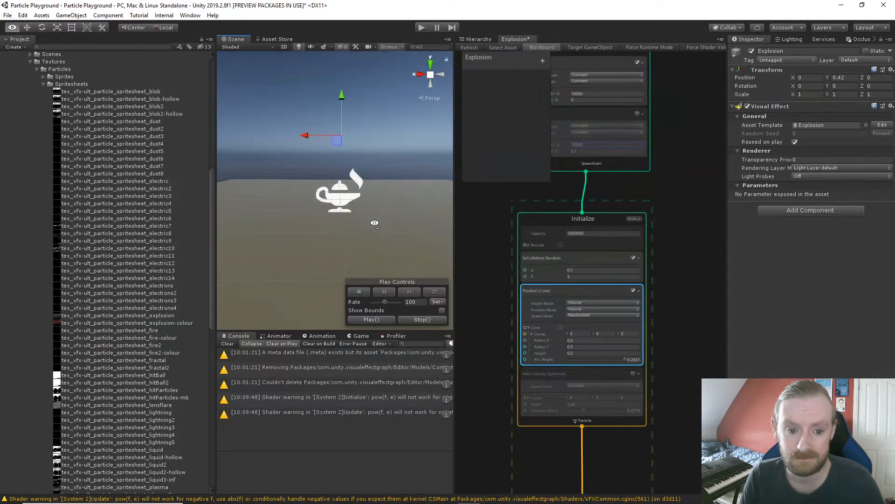
mouse_move(375, 222)
middle_down()
mouse_move(380, 237)
mouse_move(379, 225)
middle_up()
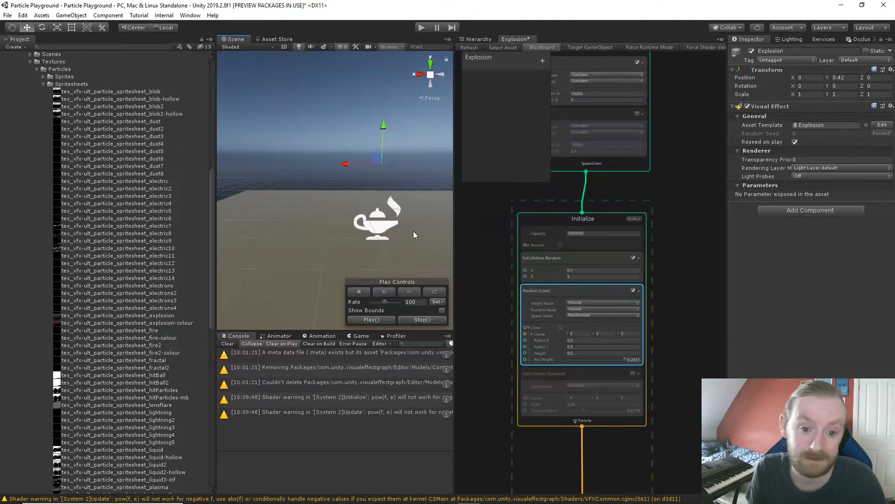
middle_drag(413, 234, 408, 232)
- Set the Position (Cone) block's Radius 0 to 0.4, replay the effect and examine the narrower base
middle_drag(488, 233, 495, 207)
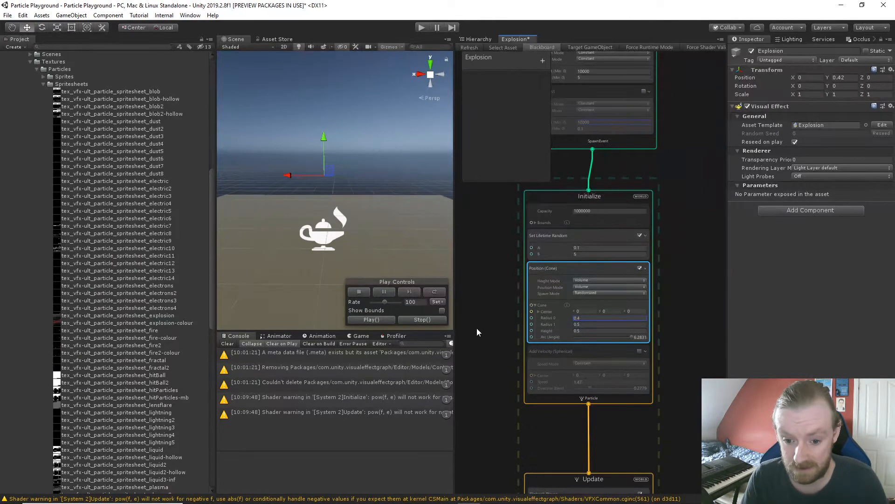
click(372, 319)
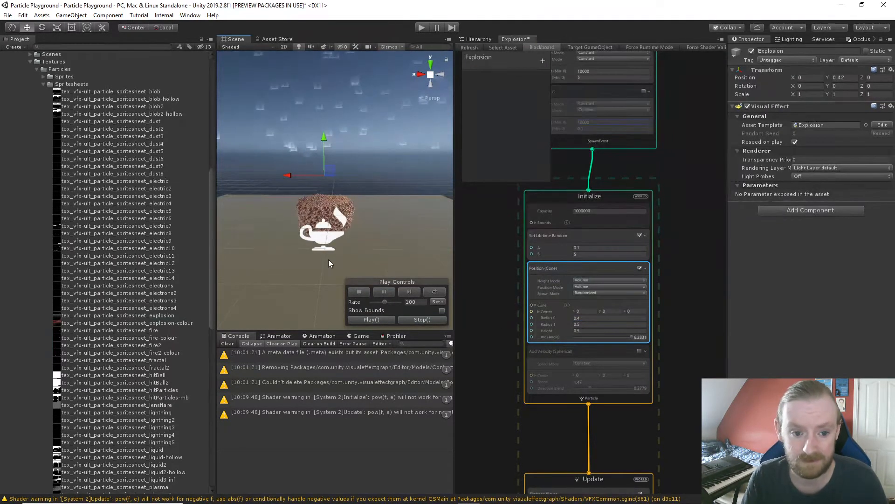
scroll(328, 259, up, 5)
middle_drag(331, 259, 298, 237)
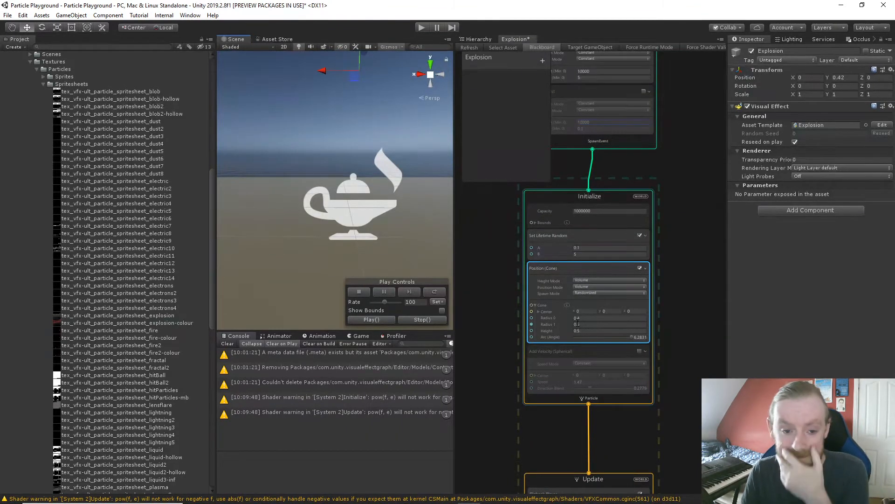
scroll(411, 232, down, 4)
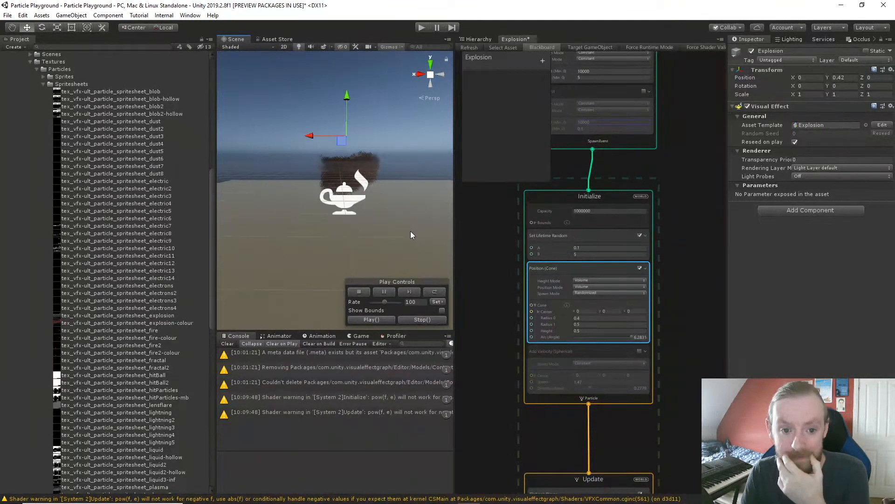
- Set the Y component of the Force block in the Update context to 0.7
middle_drag(513, 383, 508, 198)
click(606, 395)
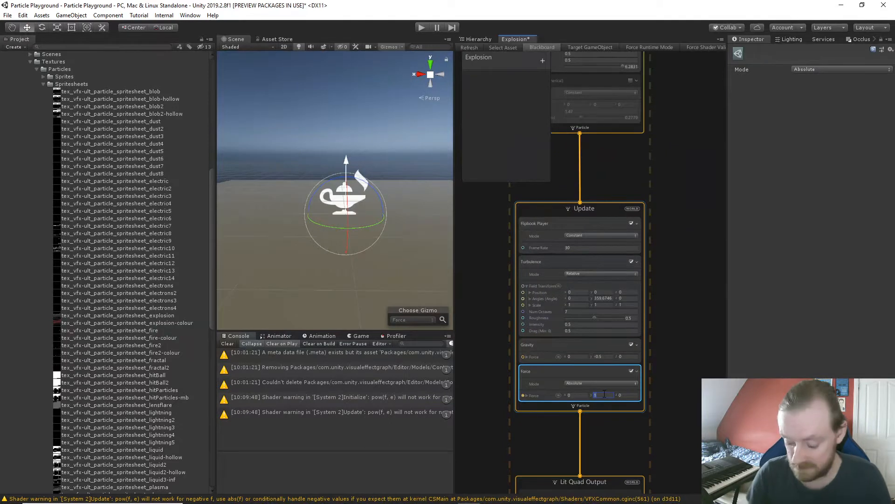
text(0.7)
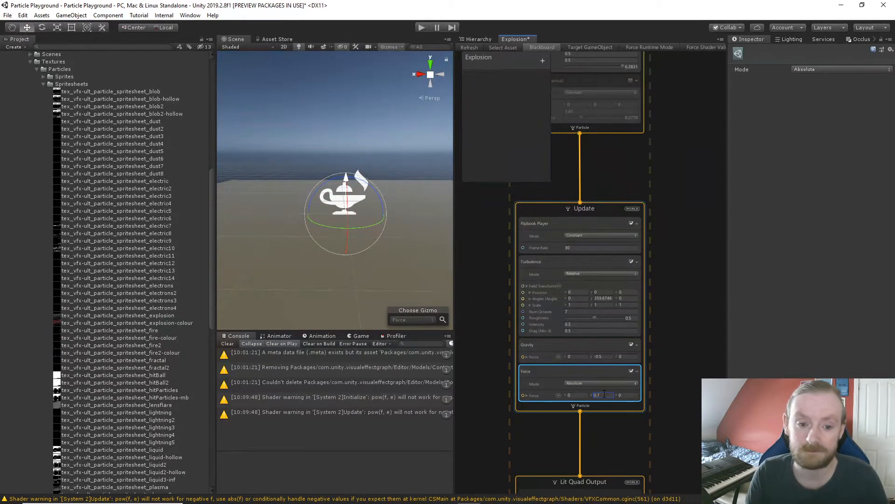
- Set the X and Z components of the Force block in the Update context to 0.1
scroll(418, 201, up, 2)
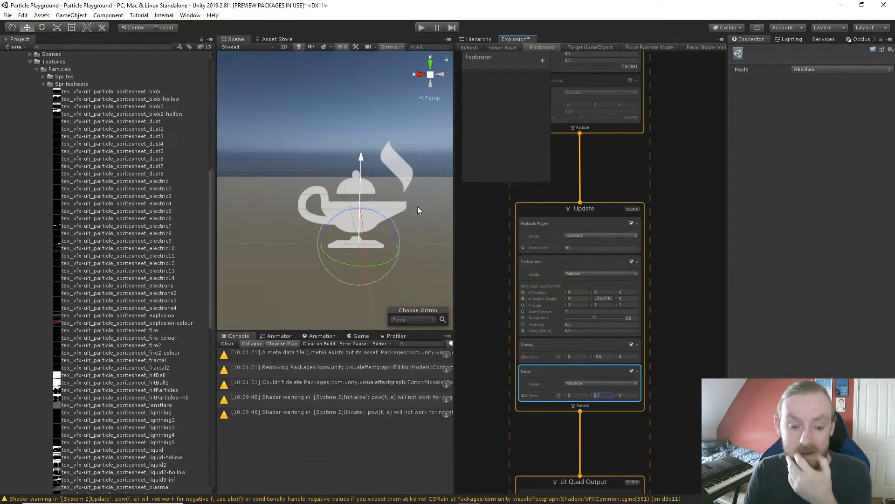
click(574, 395)
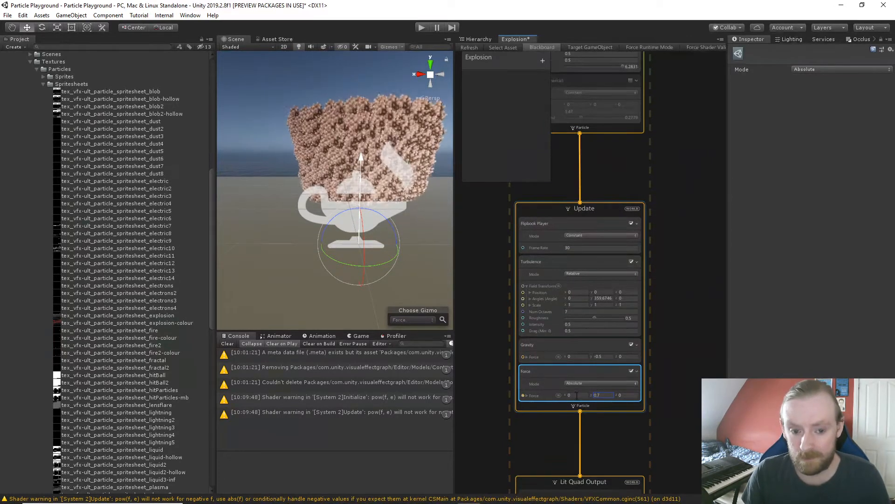
text(0.1)
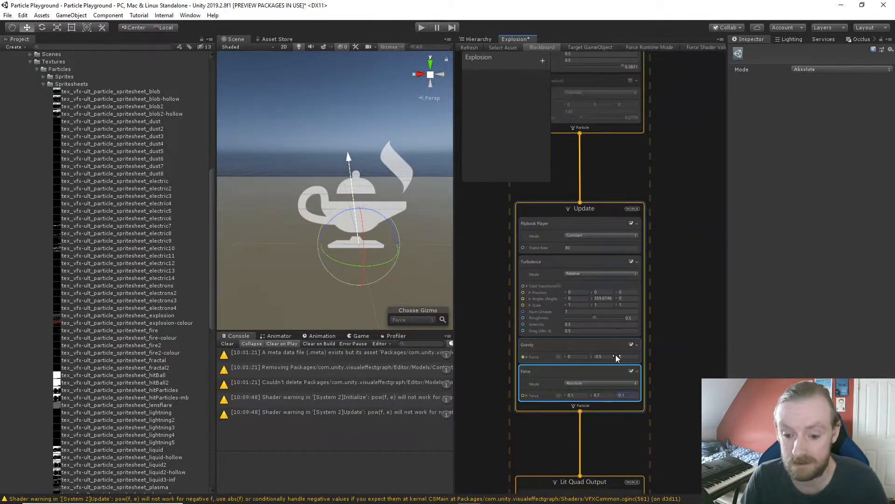
- Set the Flipbook Player's Frame Rate in the Update context to 25 and check the effect in the scene
middle_drag(656, 294, 662, 364)
click(594, 318)
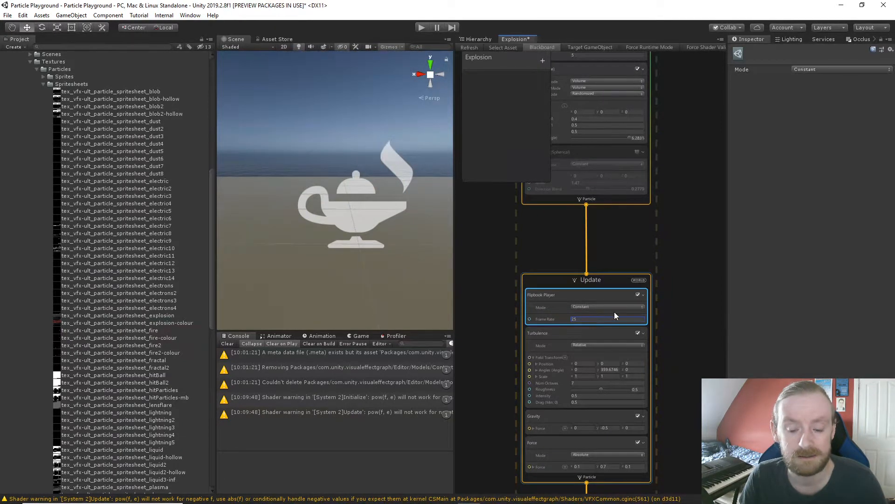
scroll(329, 215, down, 3)
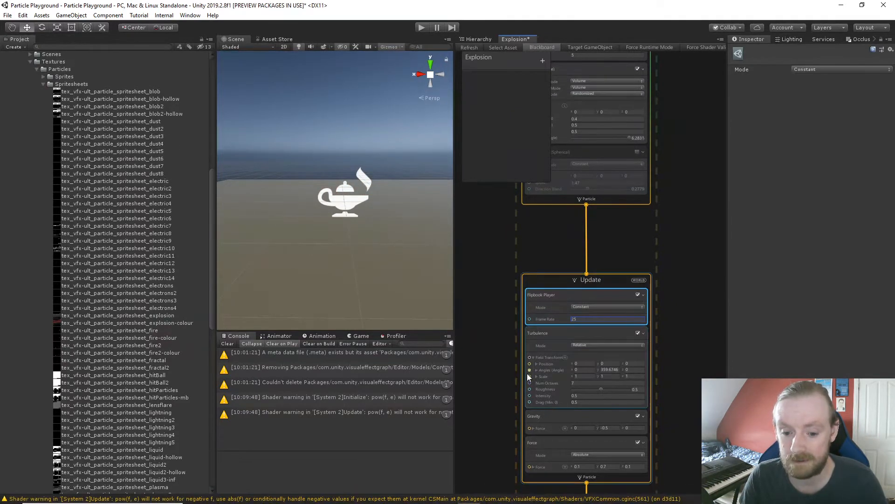
scroll(394, 220, up, 3)
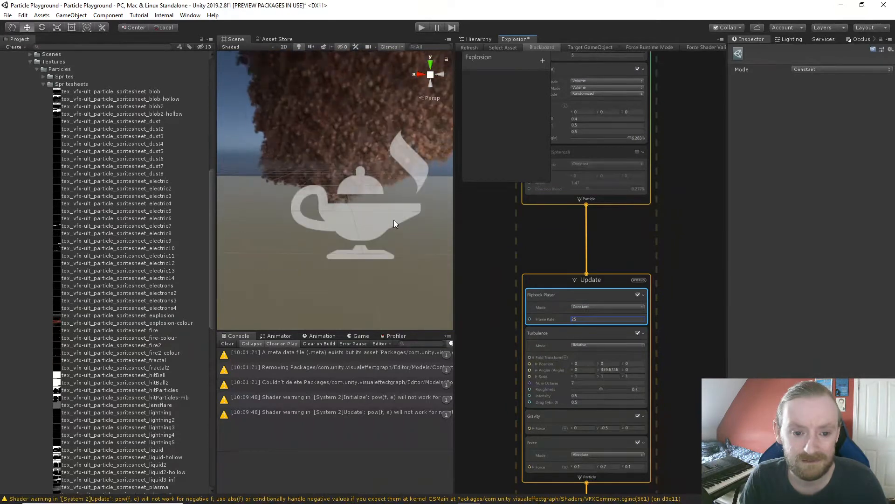
- Apply the red, orange, yellow and white gradient preset to the Add Color over Life block in Lit Quad Output
middle_drag(479, 275, 481, 109)
middle_drag(524, 354, 513, 217)
click(611, 444)
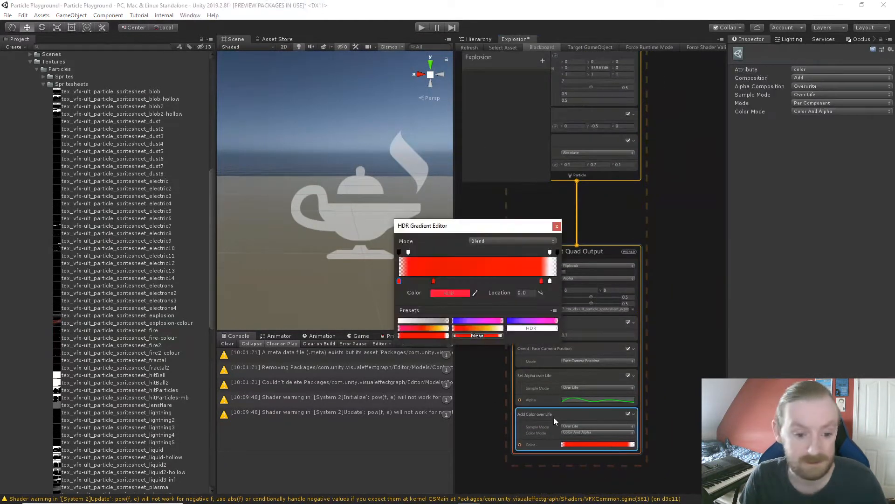
click(479, 327)
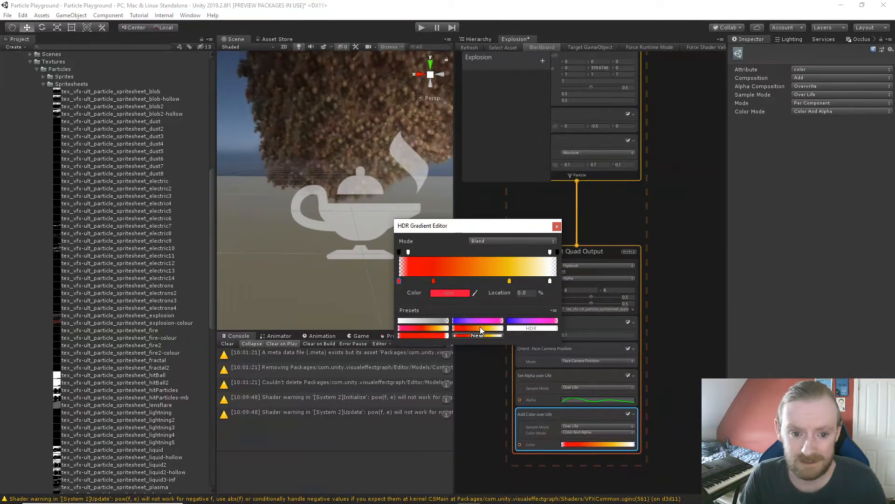
- Move the gradient's orange-red colour key to 10.0 % and its yellow key to 34.4 %
click(509, 280)
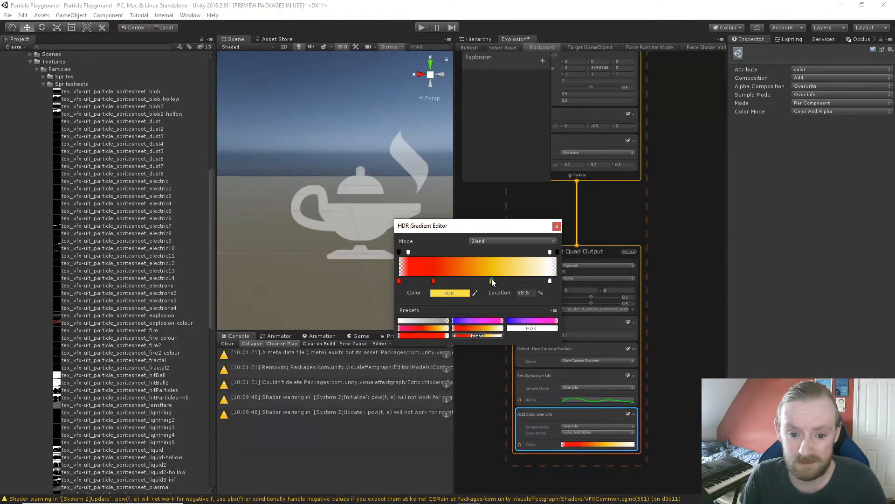
drag(492, 278, 430, 282)
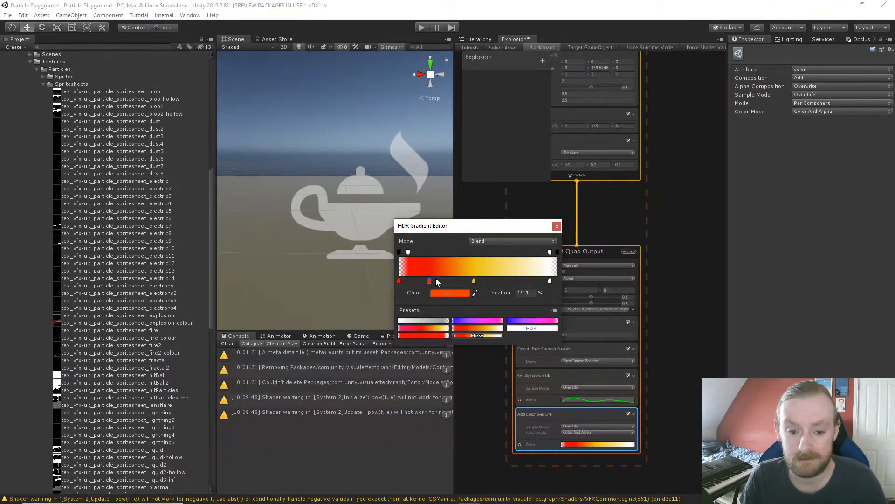
drag(430, 281, 415, 283)
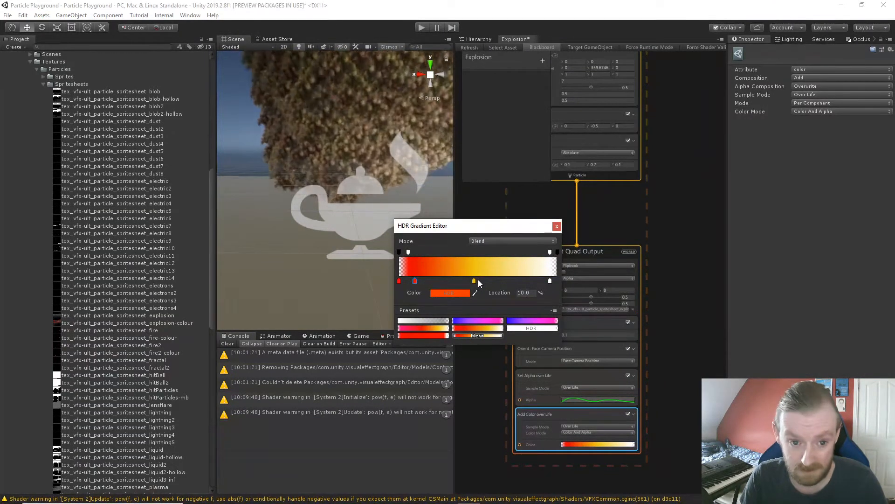
drag(477, 281, 453, 278)
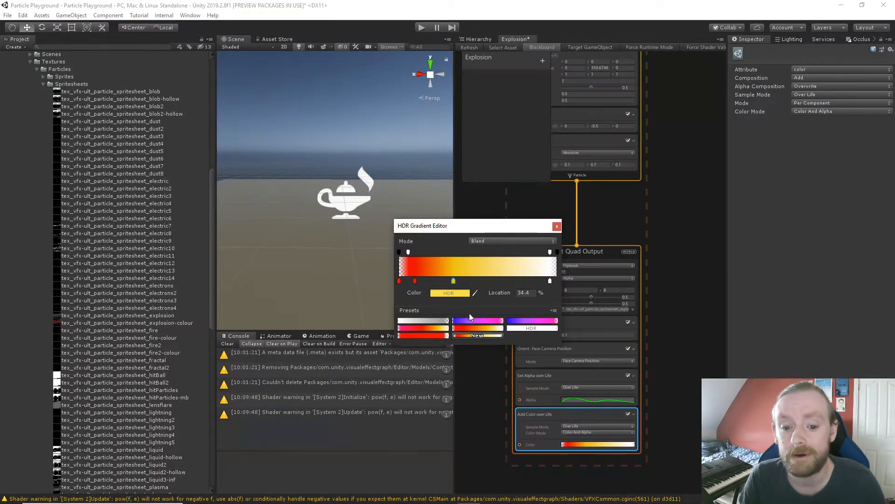
- Save the adjusted gradient as a new preset, close the gradient editor and examine the particles near and far
click(475, 335)
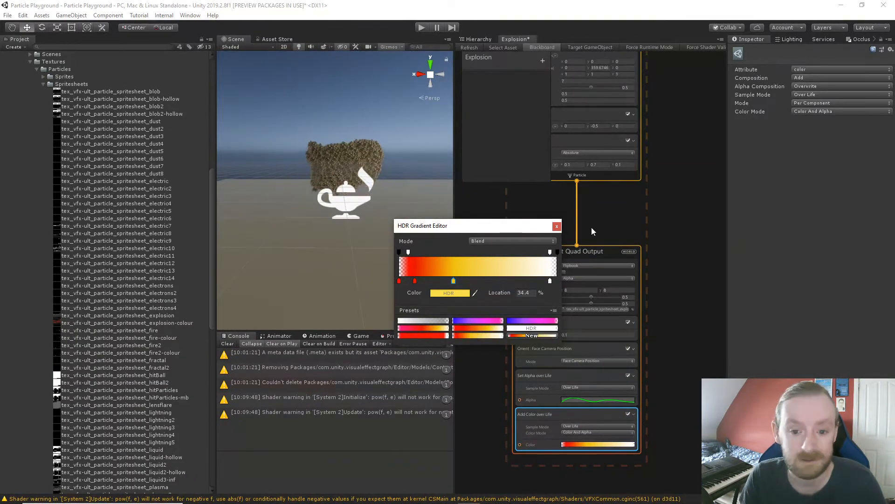
click(557, 226)
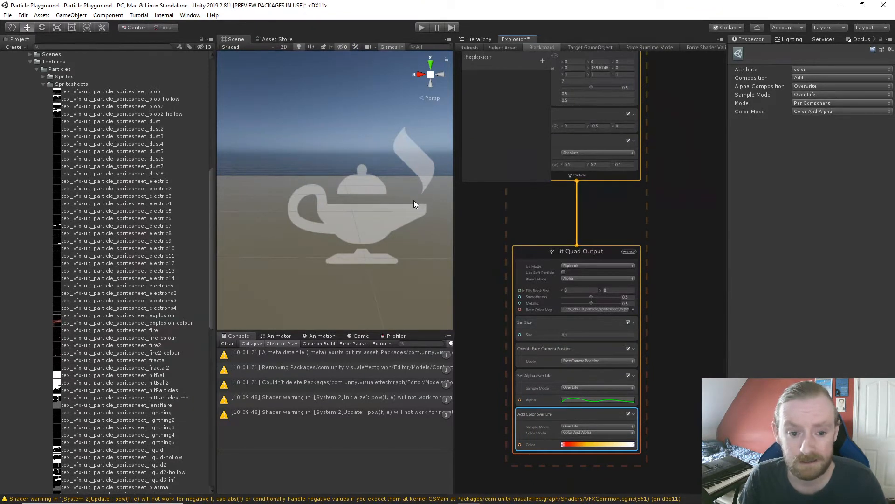
scroll(413, 205, up, 5)
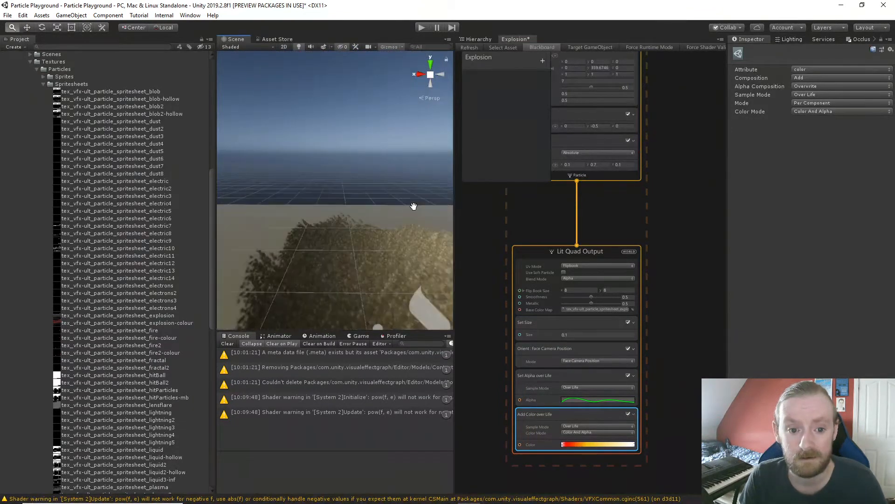
scroll(412, 205, down, 8)
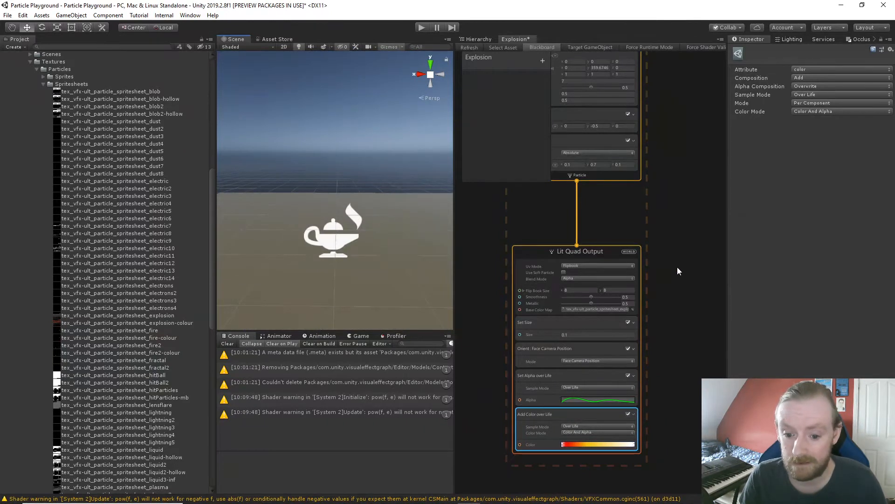
middle_drag(678, 229, 680, 235)
scroll(375, 237, up, 10)
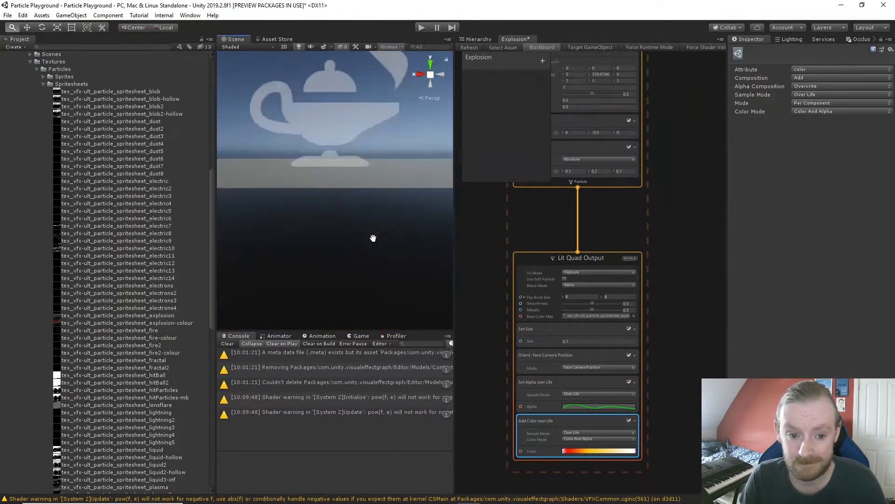
scroll(373, 239, down, 10)
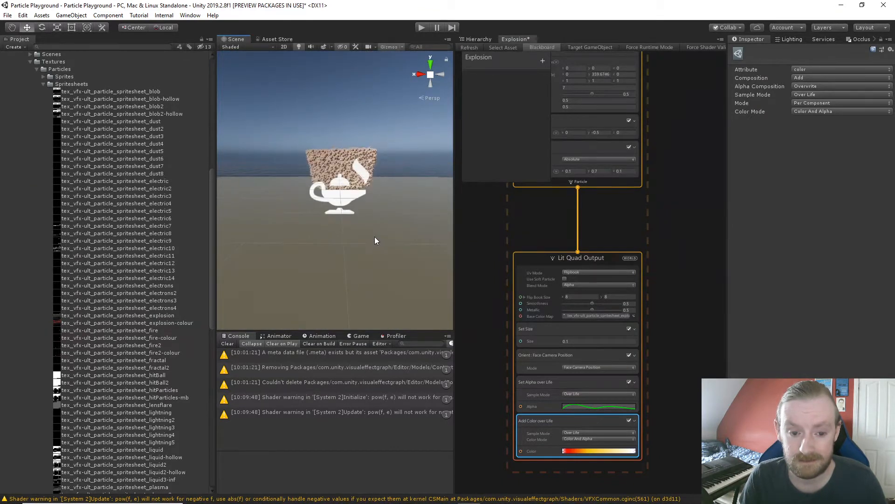
- Delete the disabled Add Velocity (Spherical) block from the Initialize context
middle_drag(574, 222, 614, 362)
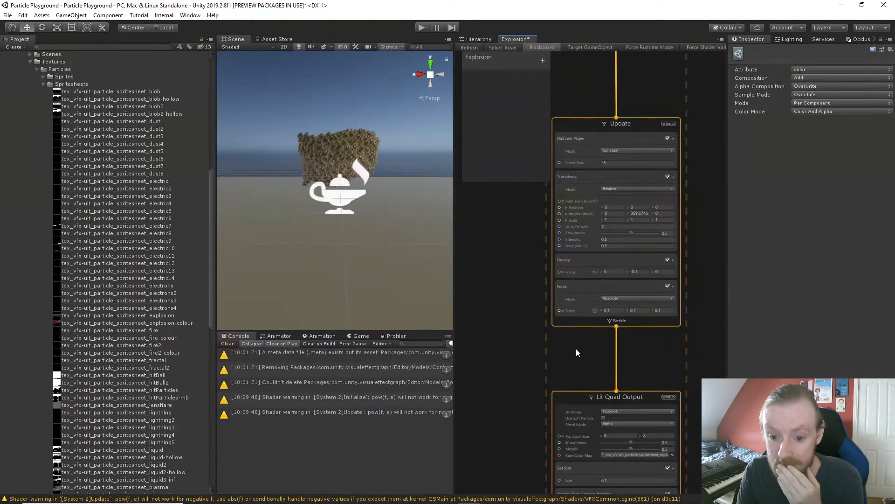
middle_drag(534, 241, 544, 360)
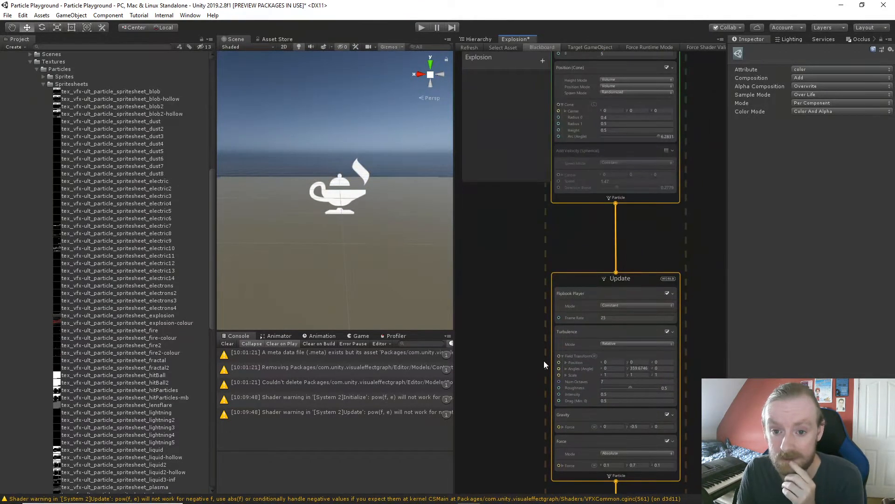
middle_drag(531, 279, 542, 356)
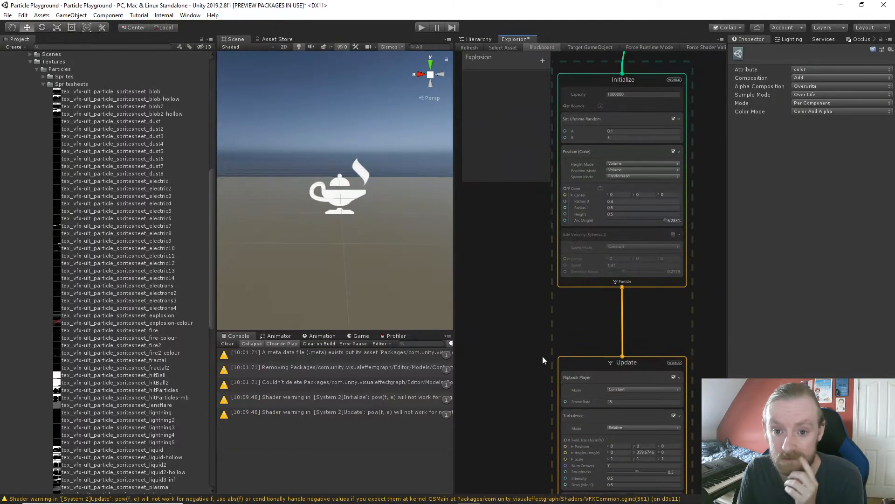
click(621, 236)
key(Delete)
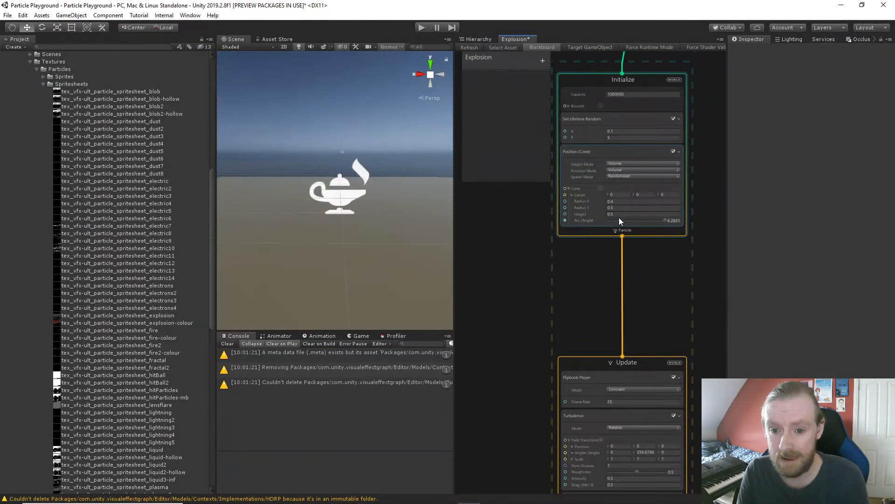
- Set the Position (Cone) block's Radius 0 to 0.2, Radius 1 to 0.25 and Height to 0.3, and check the smaller cone
click(622, 203)
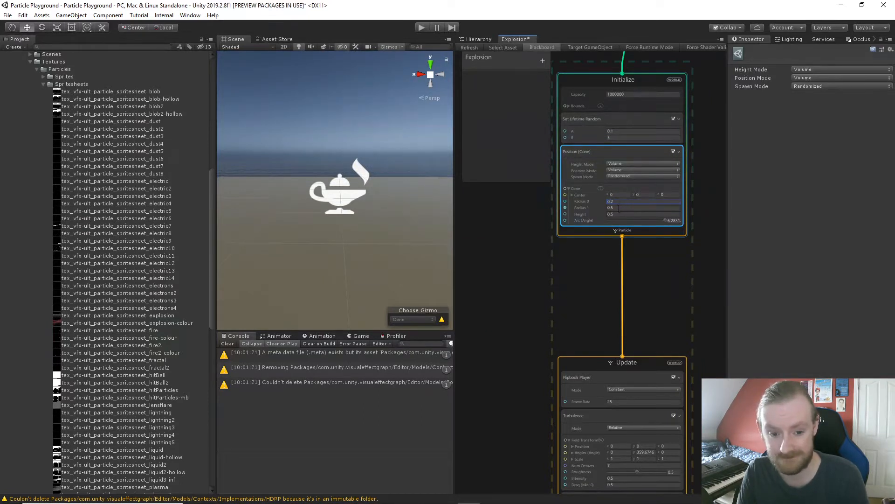
click(619, 208)
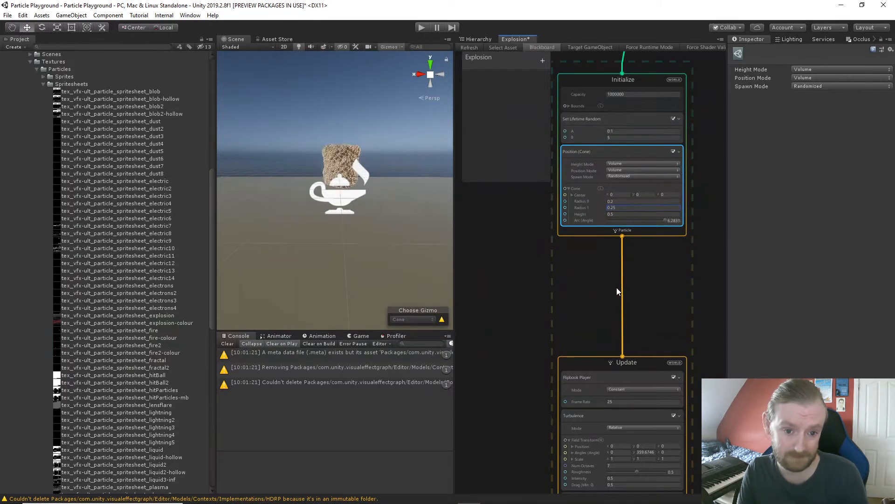
click(625, 215)
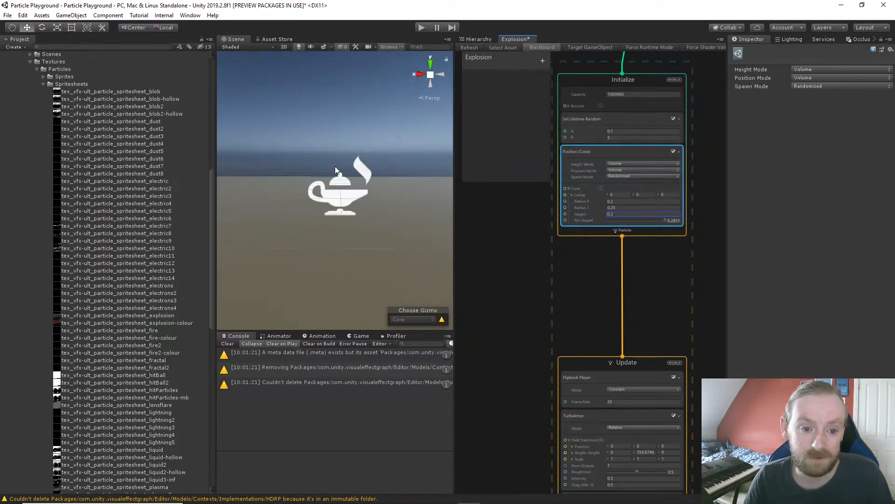
middle_drag(335, 166, 336, 174)
scroll(344, 206, up, 1)
middle_drag(348, 211, 350, 207)
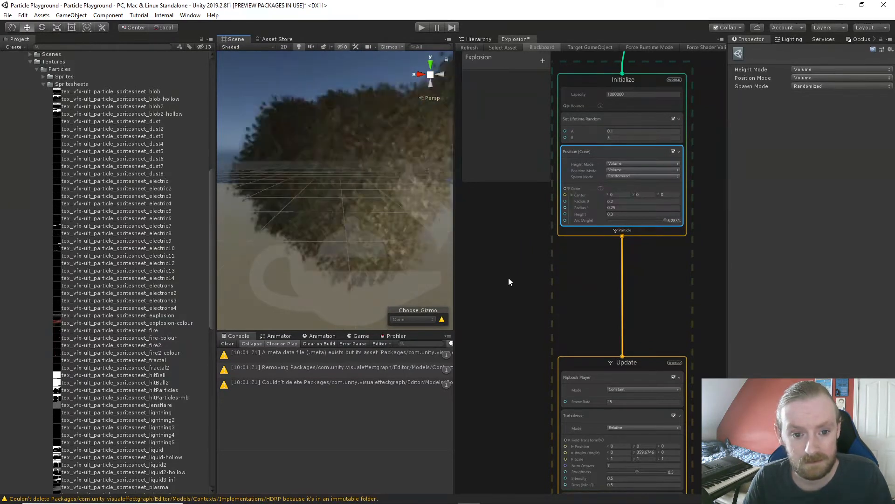
- Set the Periodic Burst Count in the Spawn context to 5000 and watch the effect in the scene
middle_drag(504, 204, 505, 387)
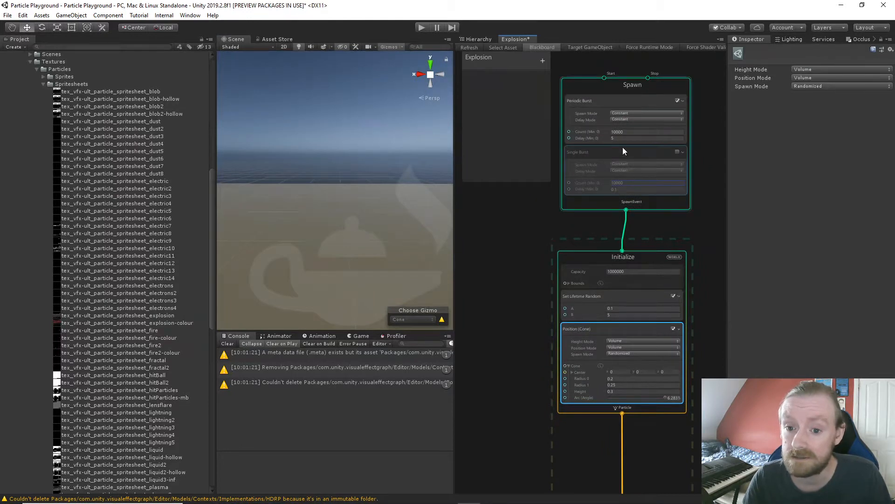
click(626, 132)
text(500)
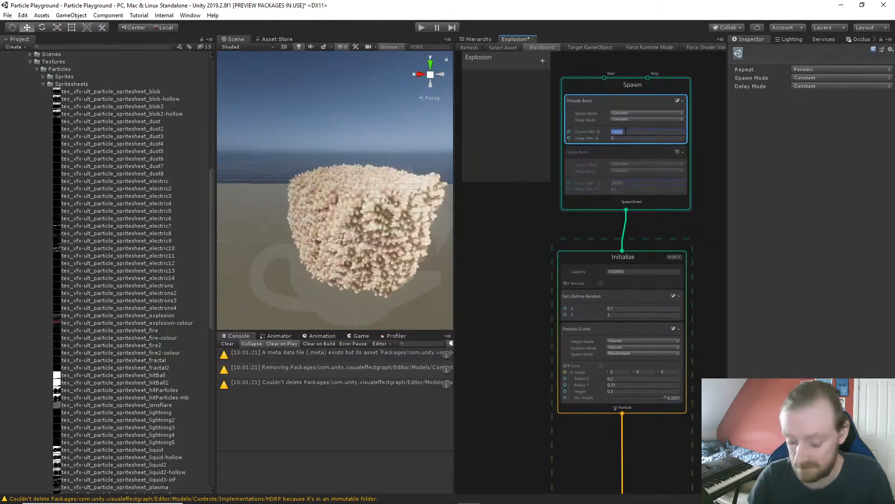
text(0)
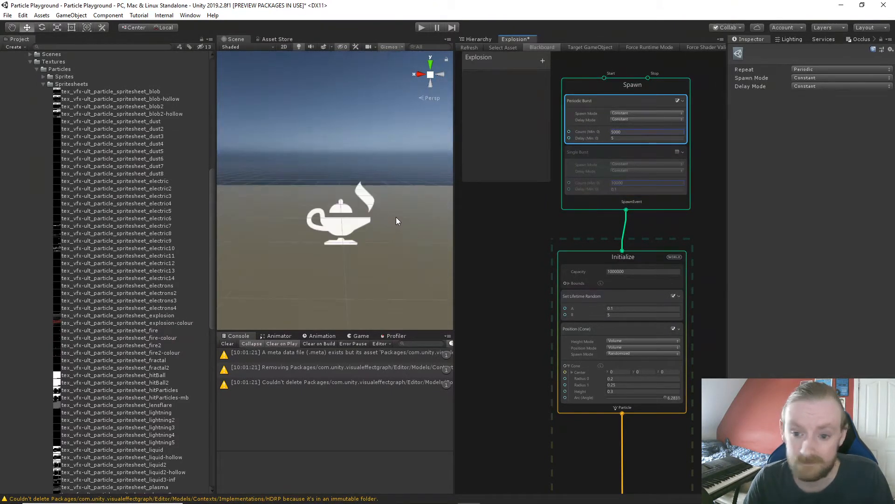
middle_drag(396, 217, 386, 226)
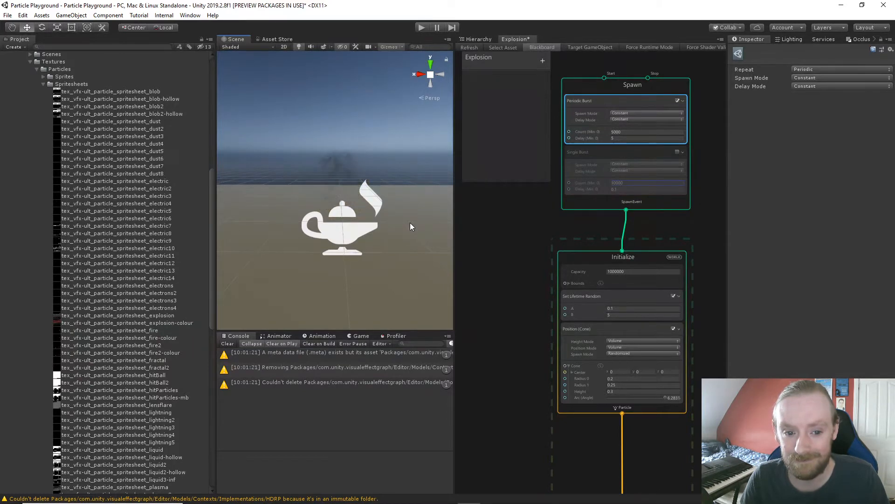
- Assign the tex_vfx-ult_particle_spritesheet_explosion-colour texture as the Base Color Map of the Lit Quad Output
middle_drag(513, 281, 517, 155)
middle_drag(504, 275, 498, 193)
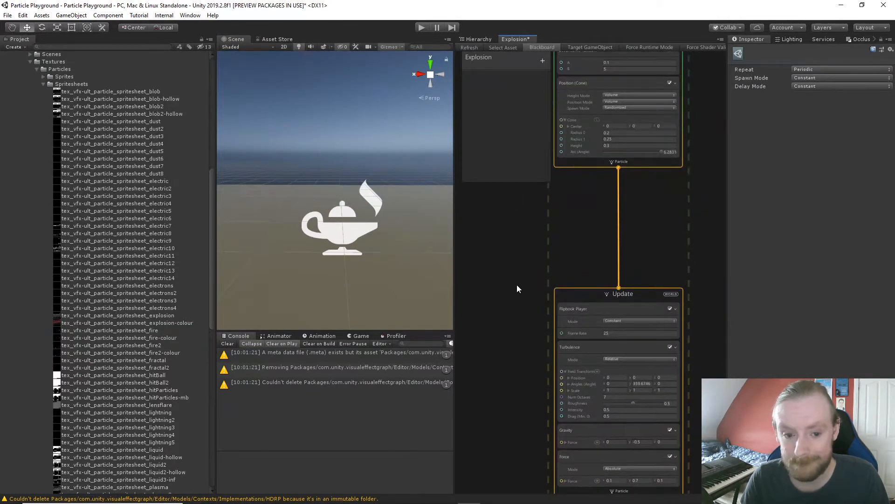
middle_drag(517, 284, 495, 191)
middle_drag(497, 272, 508, 117)
middle_drag(503, 290, 499, 210)
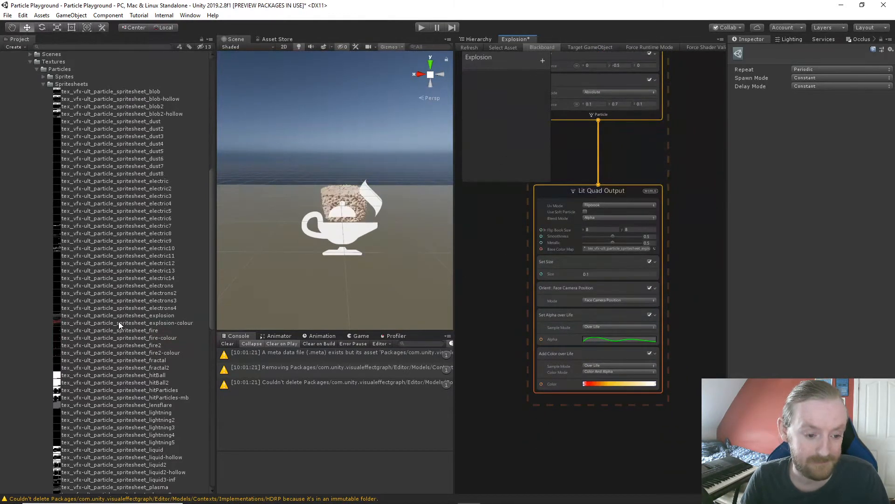
drag(119, 322, 601, 248)
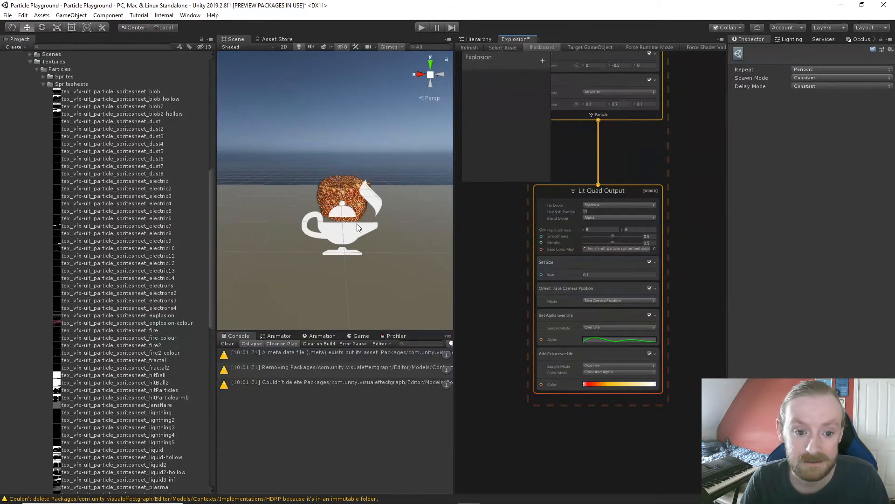
- Examine the recoloured explosion up close, then select the Explosion effect and frame it in the scene
scroll(356, 223, down, 2)
right_drag(357, 223, 360, 226)
key(w)
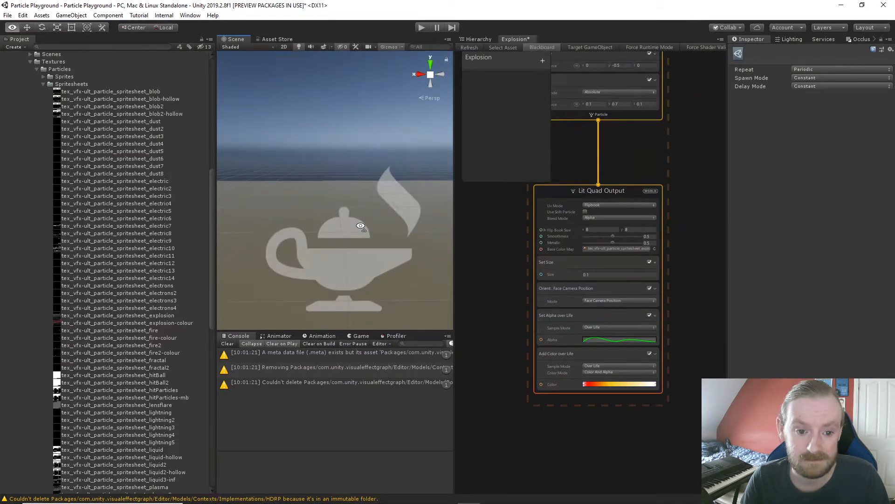
right_drag(360, 226, 361, 229)
click(351, 263)
key(f)
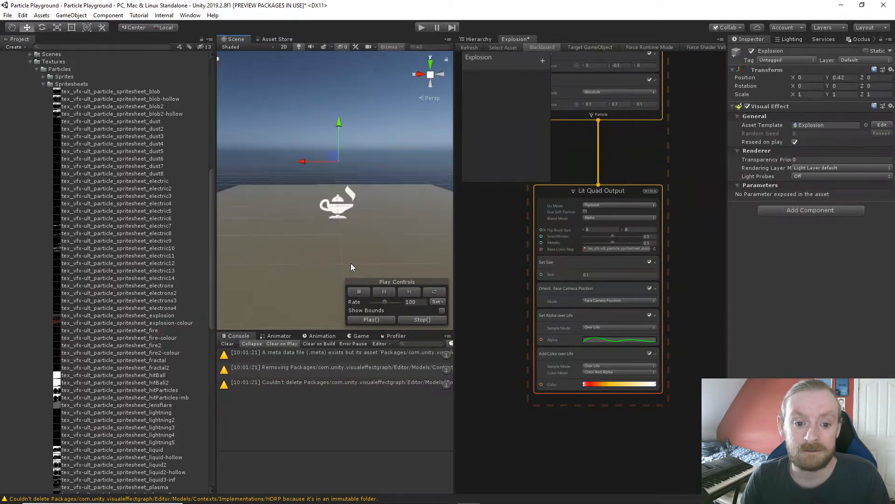
- Replay the Explosion effect several times in the scene and inspect the burst up close
click(376, 319)
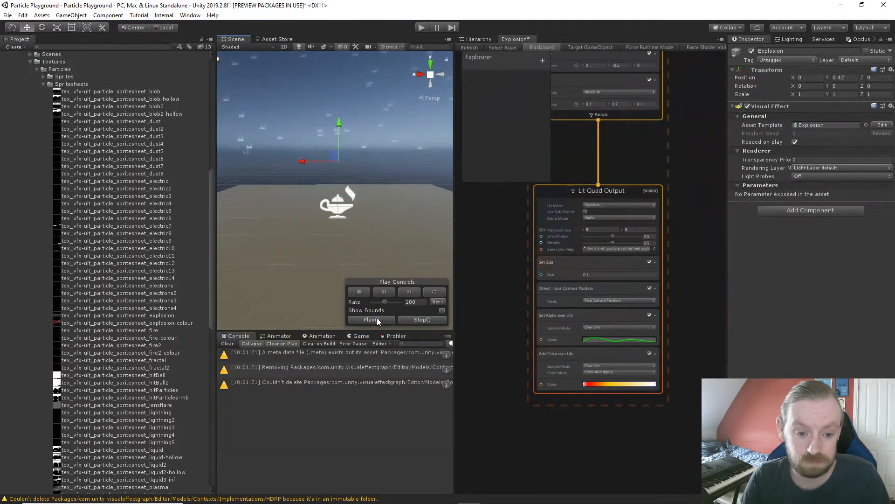
click(377, 319)
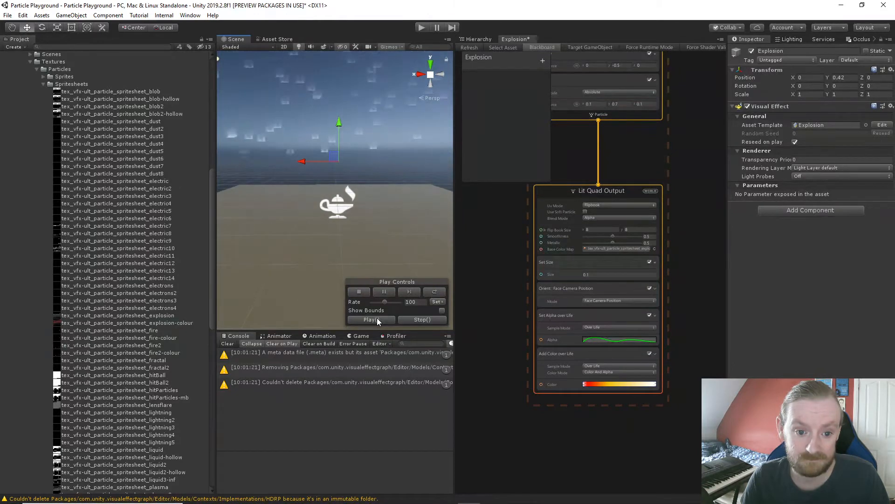
click(377, 319)
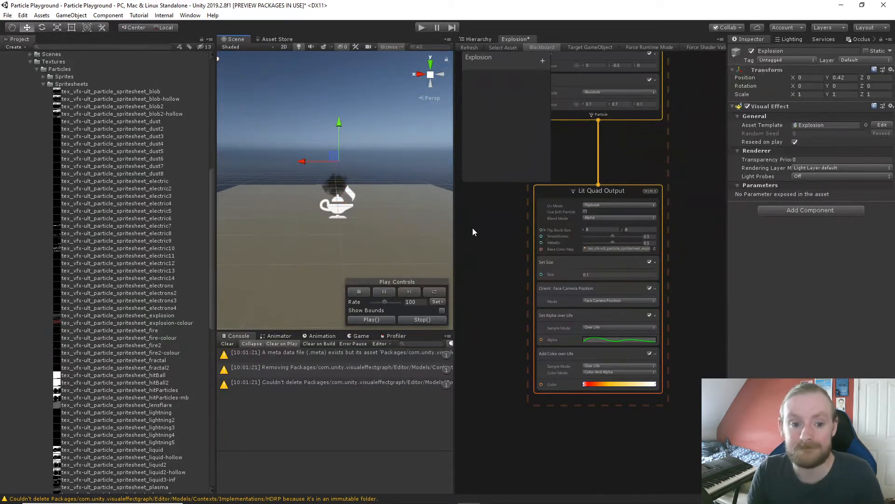
scroll(410, 220, up, 6)
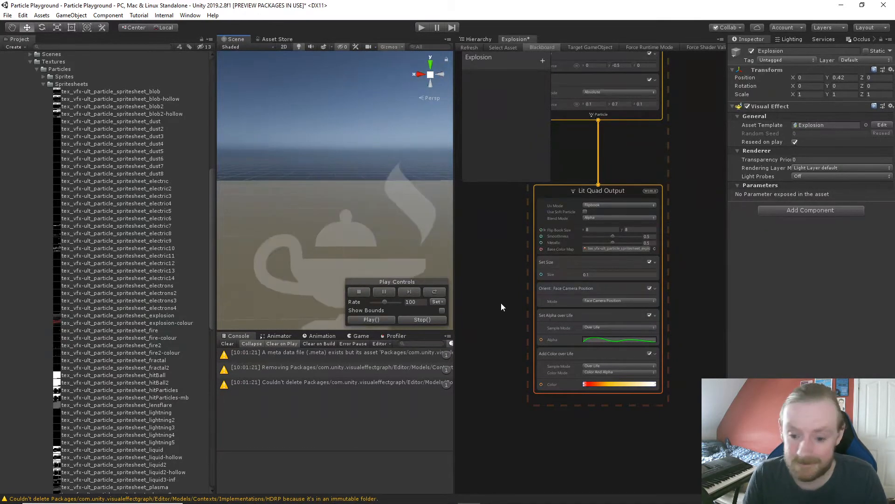
- In the Add Color over Life gradient, move the yellow key to 87.9% and add a yellow key (RGB 215, 230, 10) at 48.8%
click(608, 384)
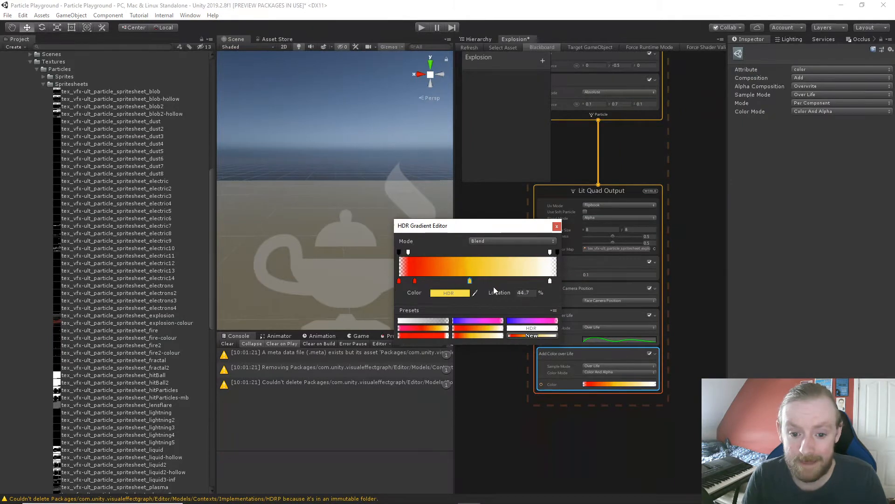
drag(493, 286, 538, 283)
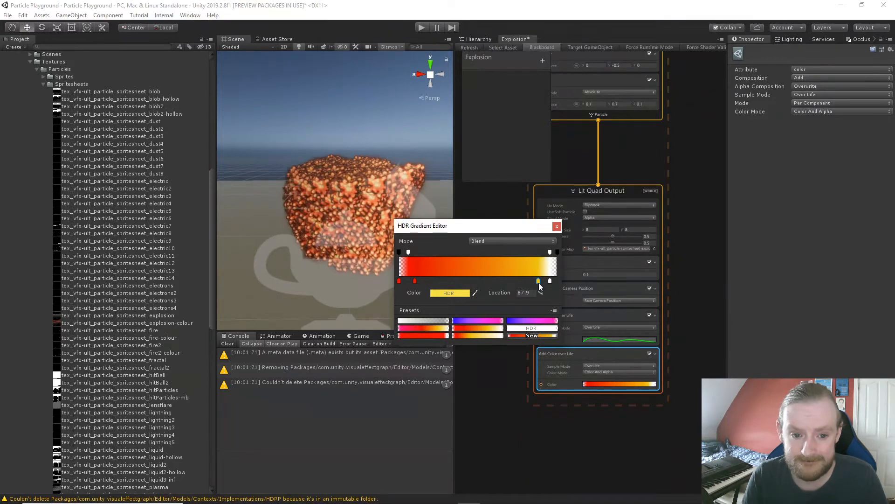
click(476, 281)
click(456, 292)
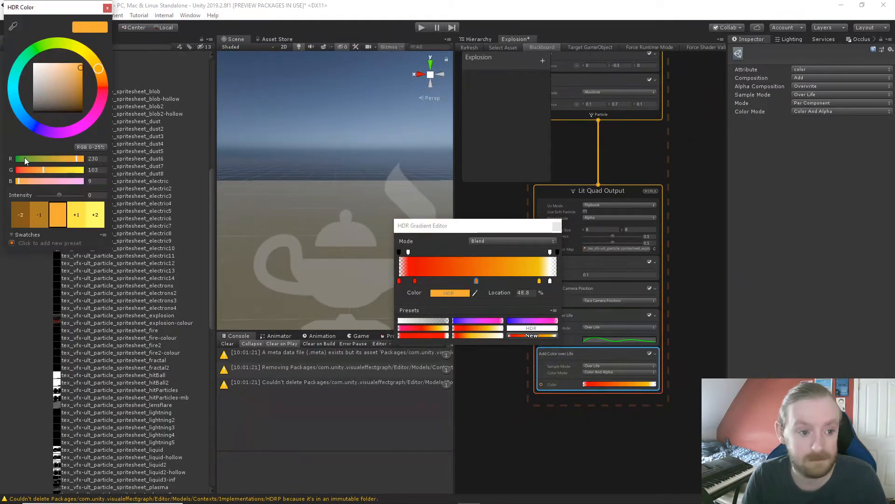
click(77, 49)
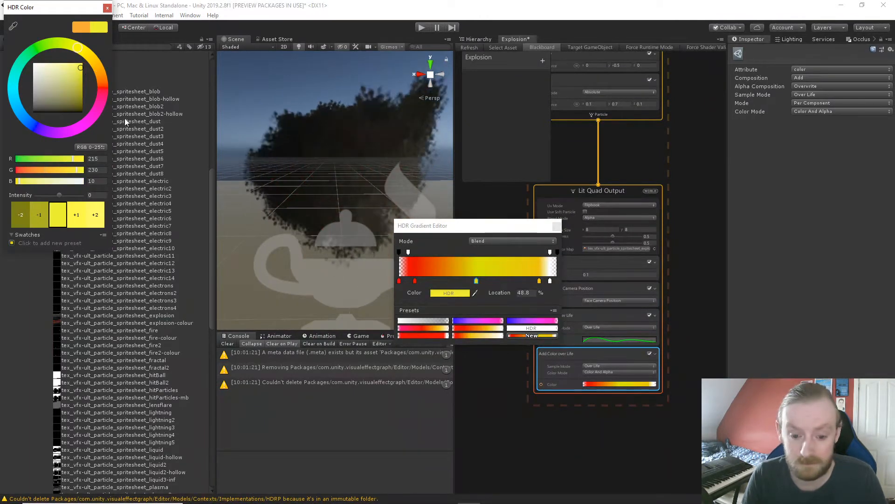
click(107, 8)
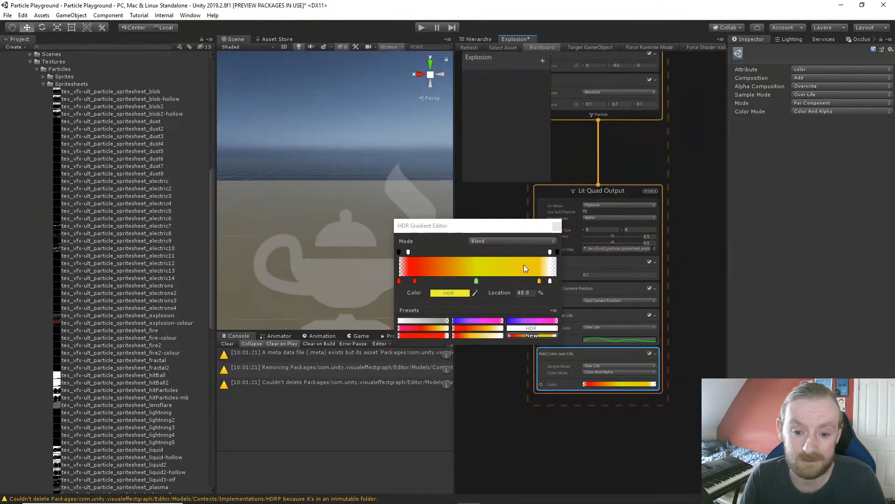
click(611, 388)
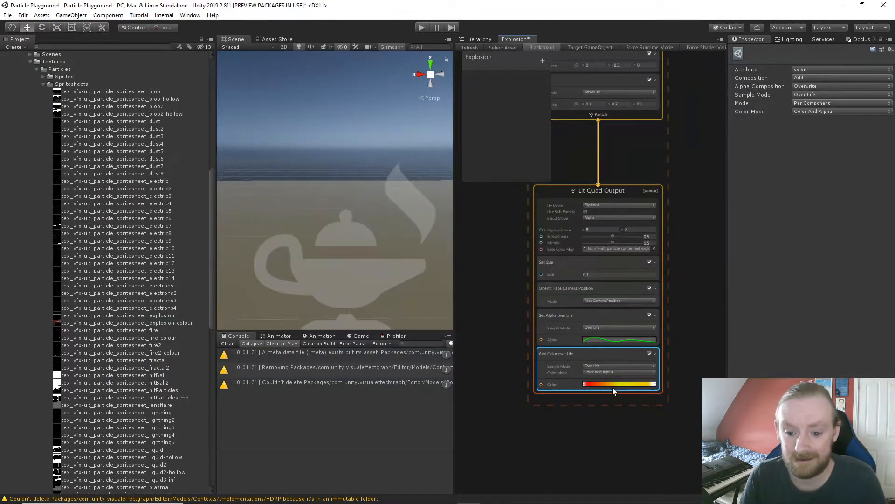
- Disable the Add Color over Life block in the Lit Quad Output and delete it
click(648, 354)
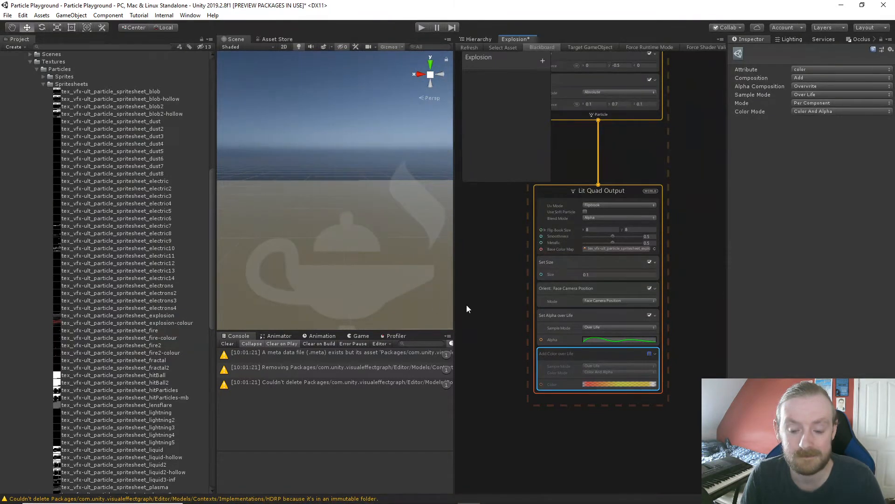
middle_drag(473, 272, 477, 321)
key(Delete)
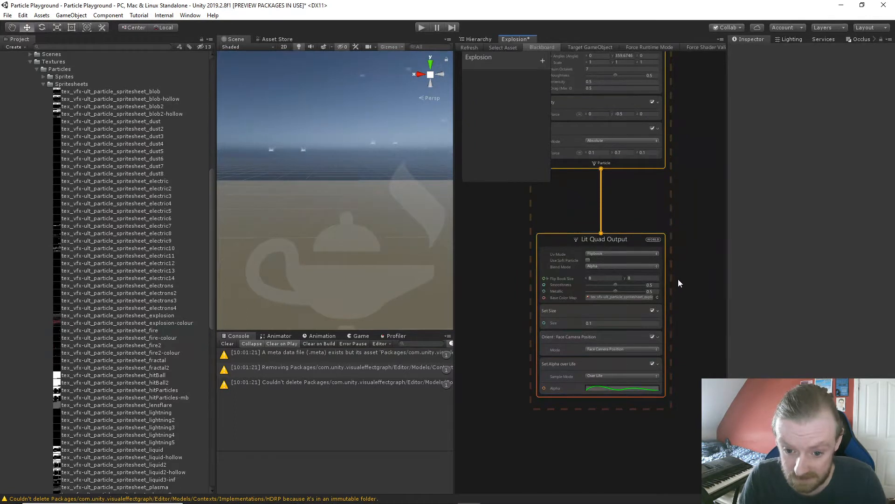
- Try a Size of 1 in the Set Size block, check the larger particles, and set it back to 0.1
click(602, 324)
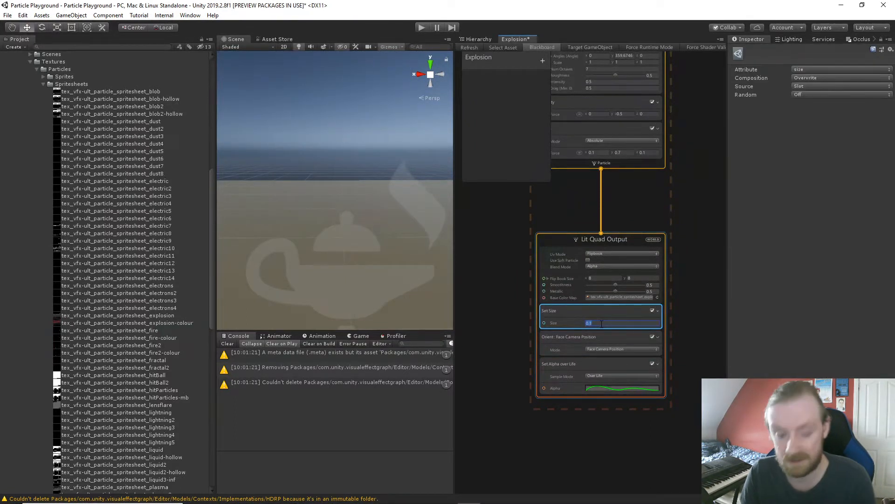
text(1)
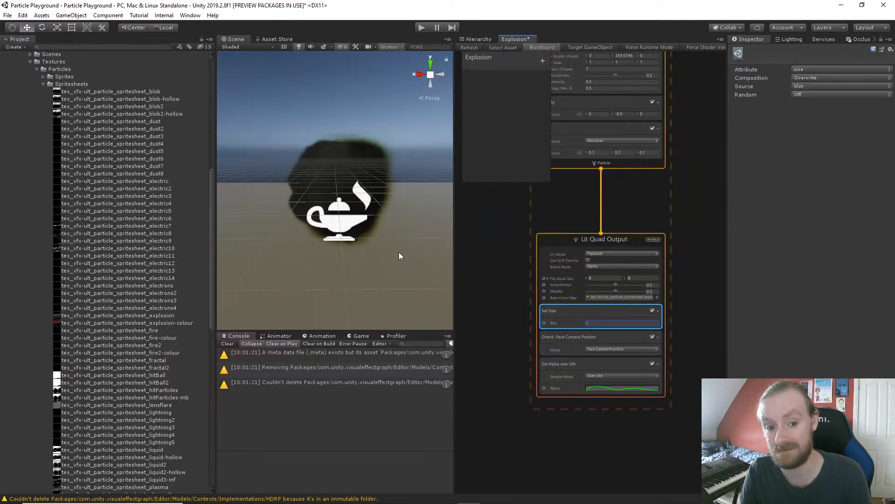
double_click(597, 322)
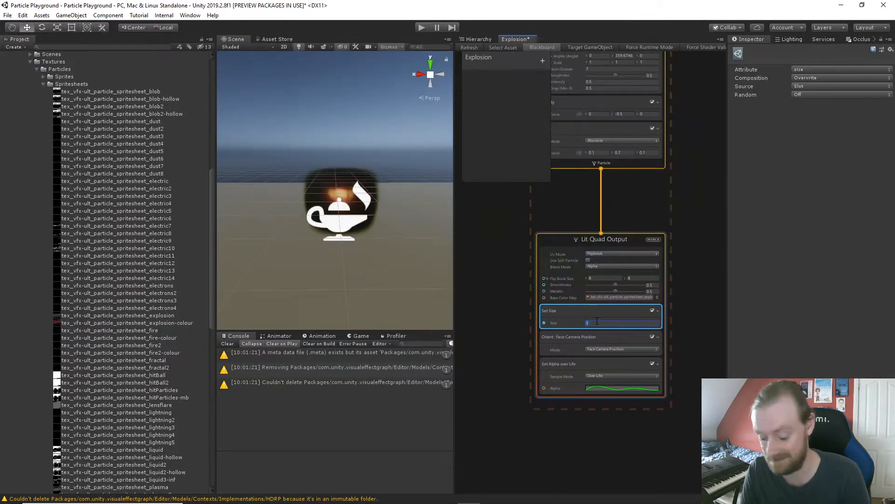
text(0.1)
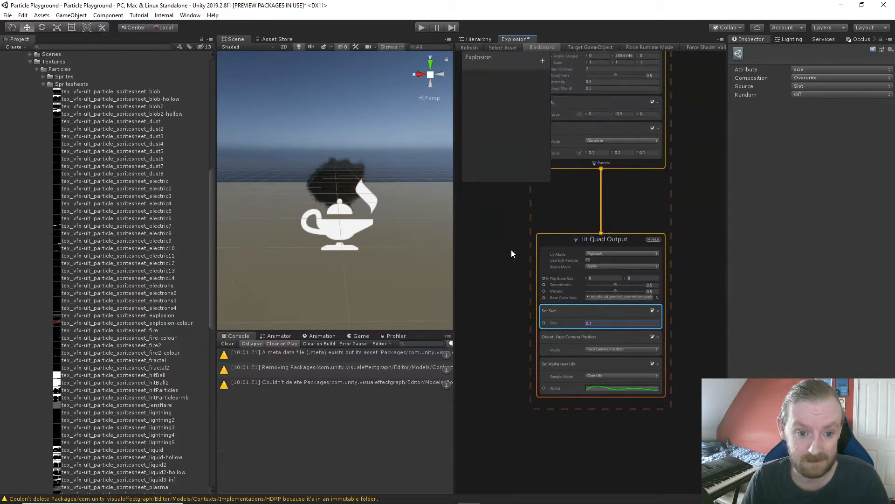
- Disable the Set Alpha over Life block in the Lit Quad Output and delete it
scroll(606, 387, up, 2)
click(676, 358)
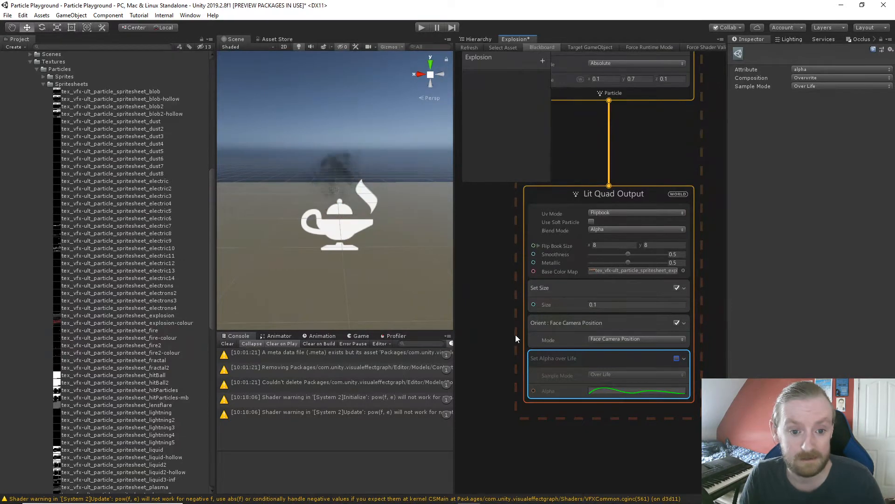
key(Delete)
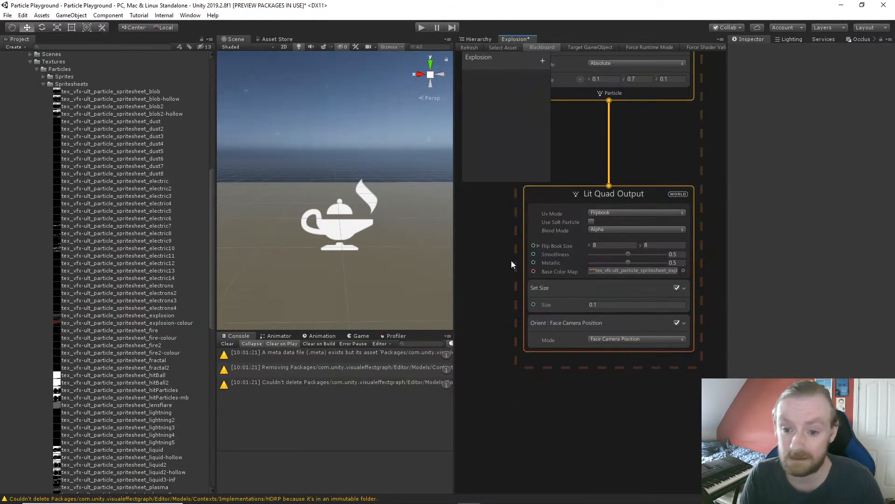
- Review the Update, Initialize and Spawn contexts, including the Position (Cone) block's Spawn Mode choices and the actions available on Initialize
middle_drag(478, 264, 481, 332)
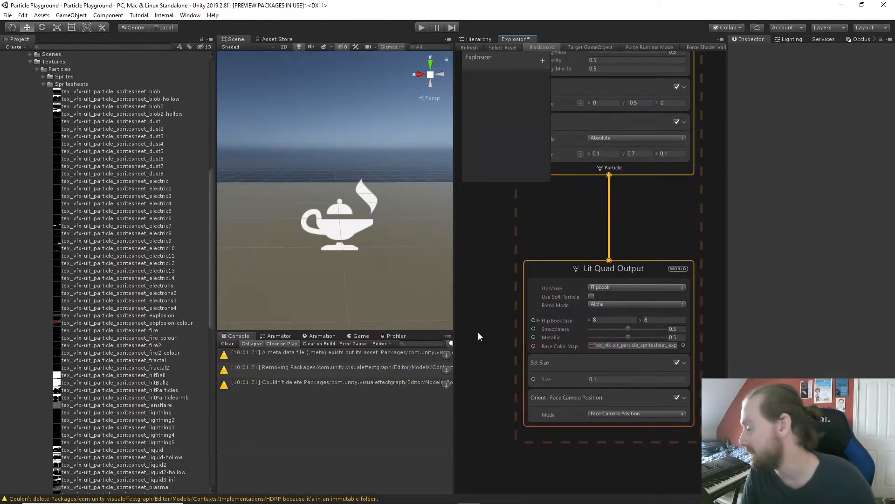
scroll(462, 304, down, 3)
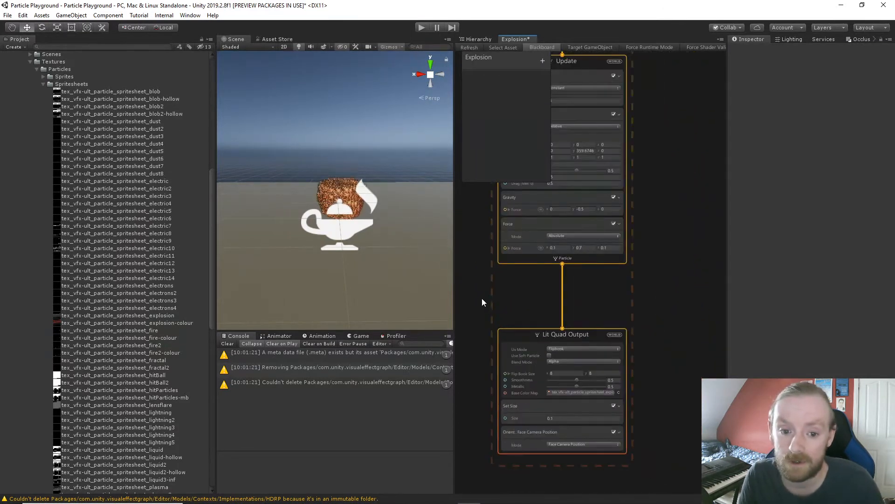
middle_drag(482, 300, 513, 376)
middle_drag(631, 93, 631, 314)
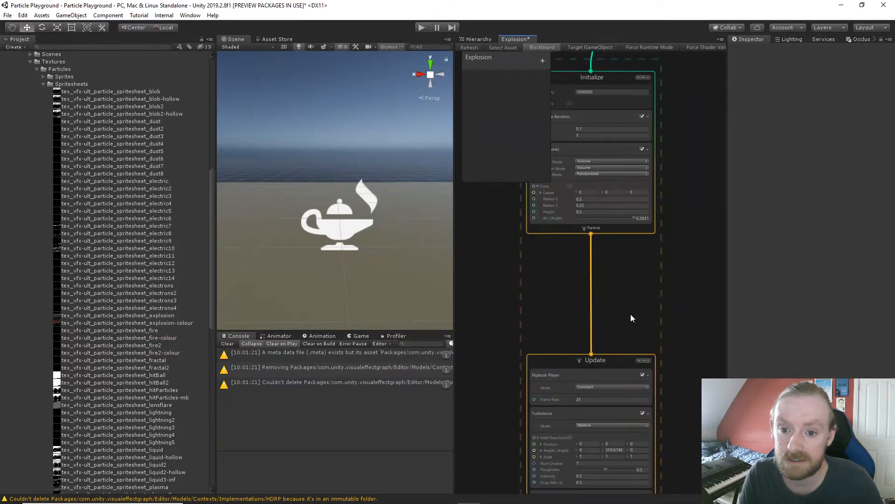
click(601, 177)
click(600, 175)
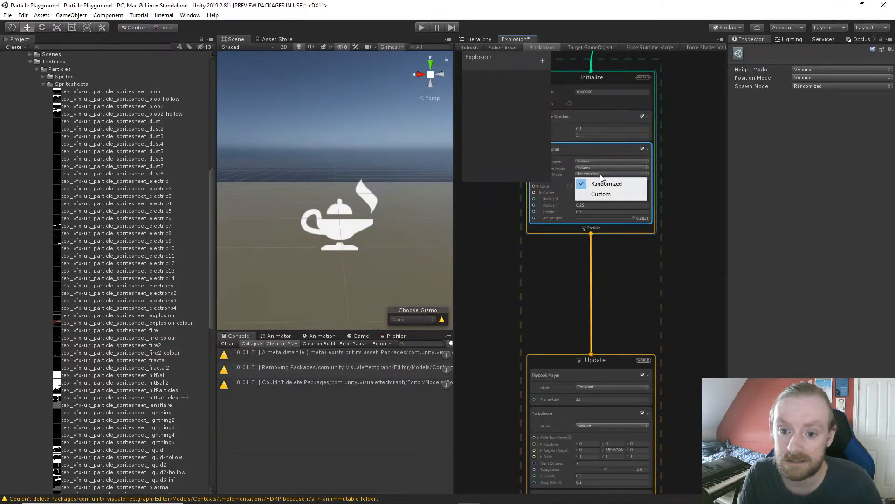
right_click(601, 75)
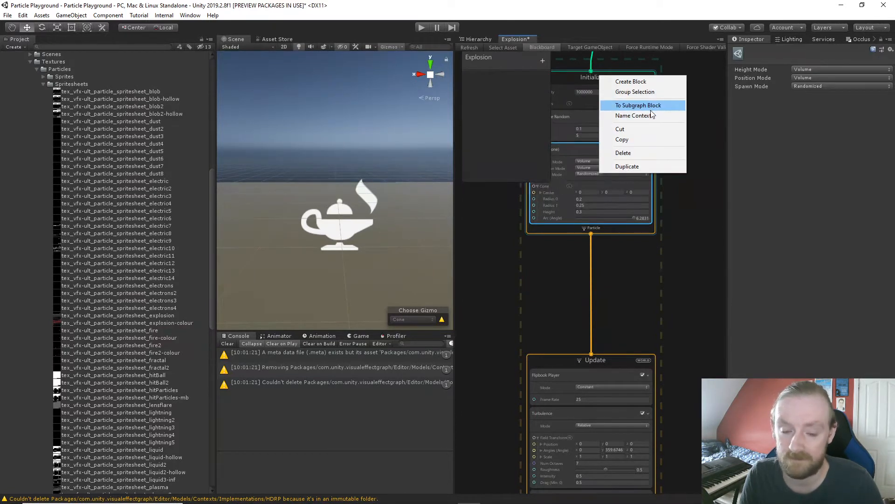
click(692, 246)
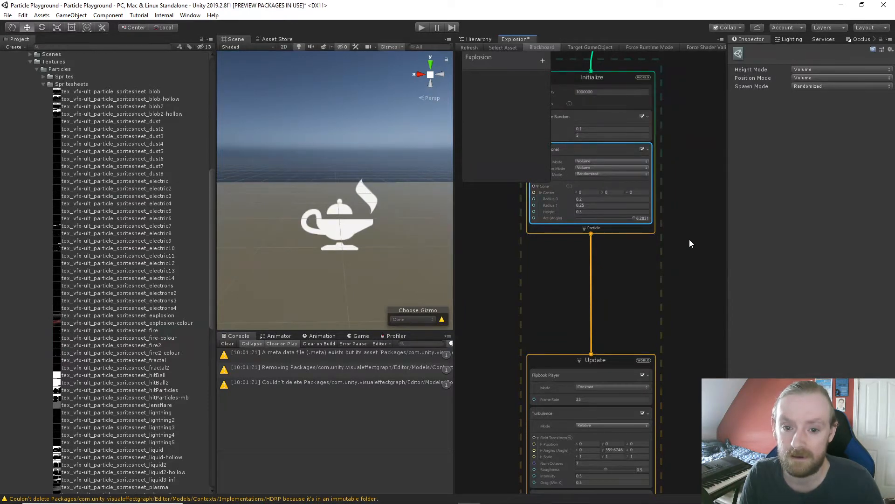
scroll(690, 239, down, 1)
scroll(684, 245, up, 1)
middle_drag(684, 226, 655, 288)
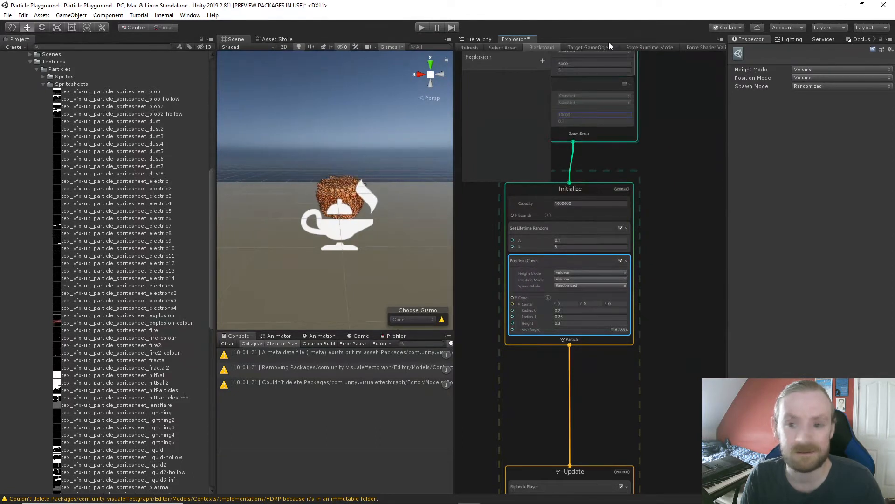
- Add a Particle System component to the GameObject that is the parent of Explosion
click(480, 39)
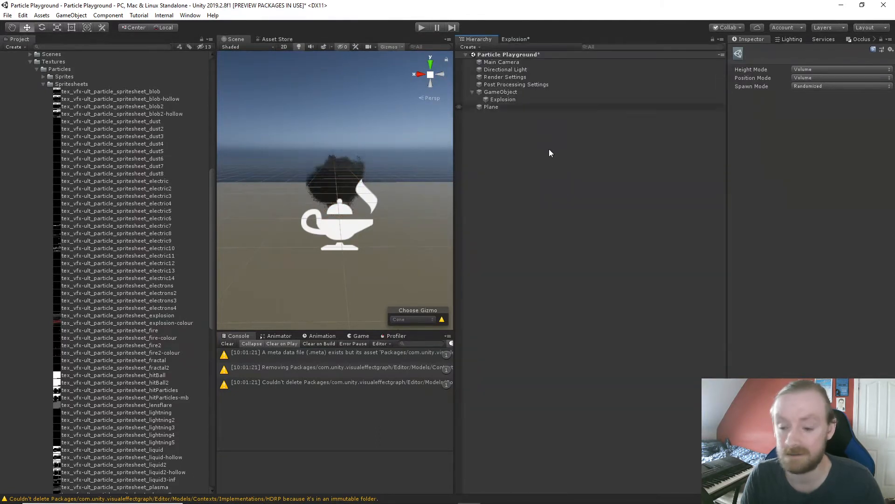
click(498, 93)
click(809, 109)
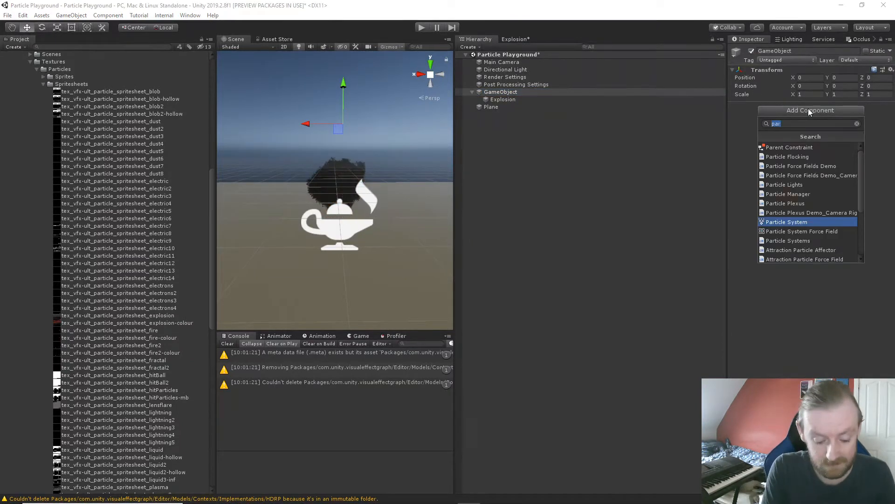
text(particle)
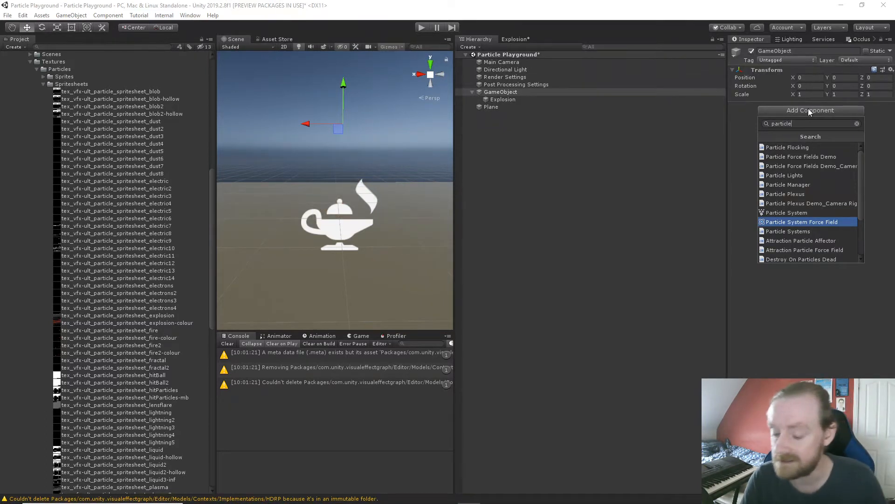
key(Up)
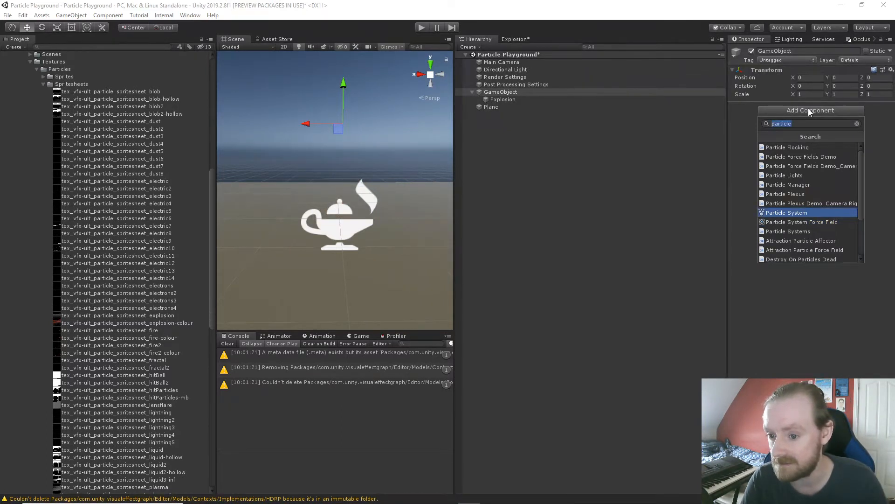
key(Return)
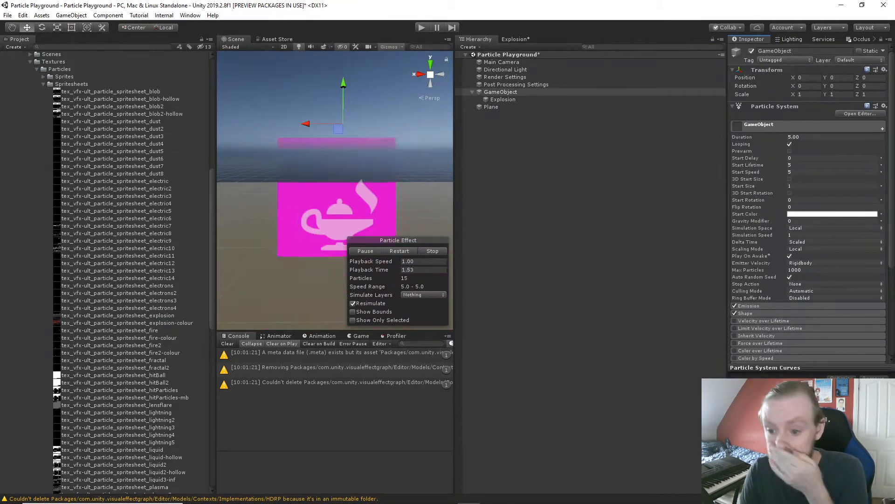
- Look through the Particle System's main settings and modules, expanding Sub Emitters to examine its options
scroll(784, 225, down, 4)
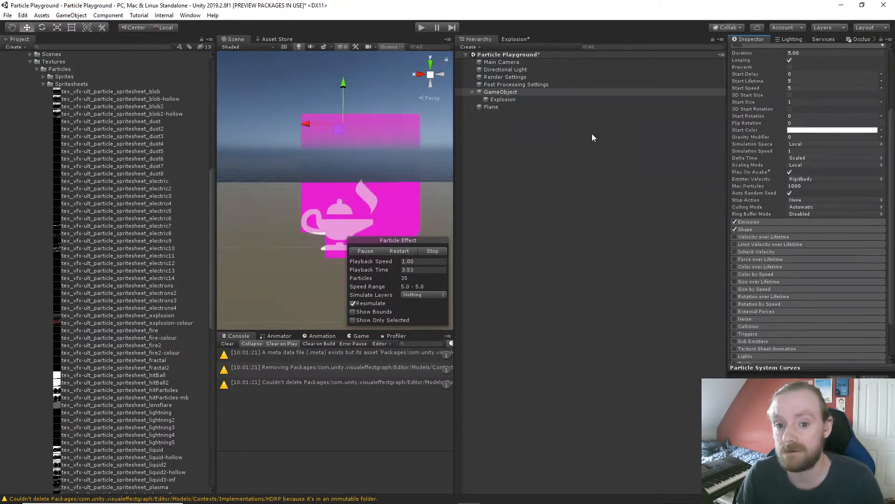
scroll(756, 207, up, 4)
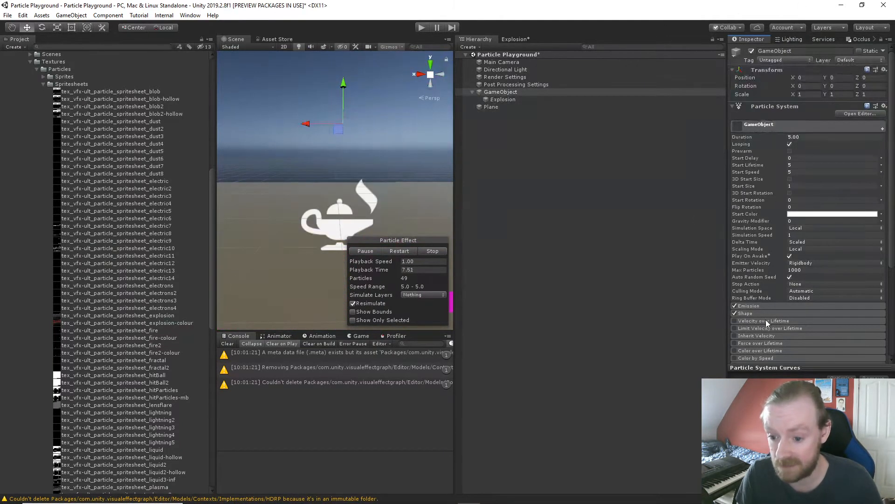
scroll(762, 317, down, 6)
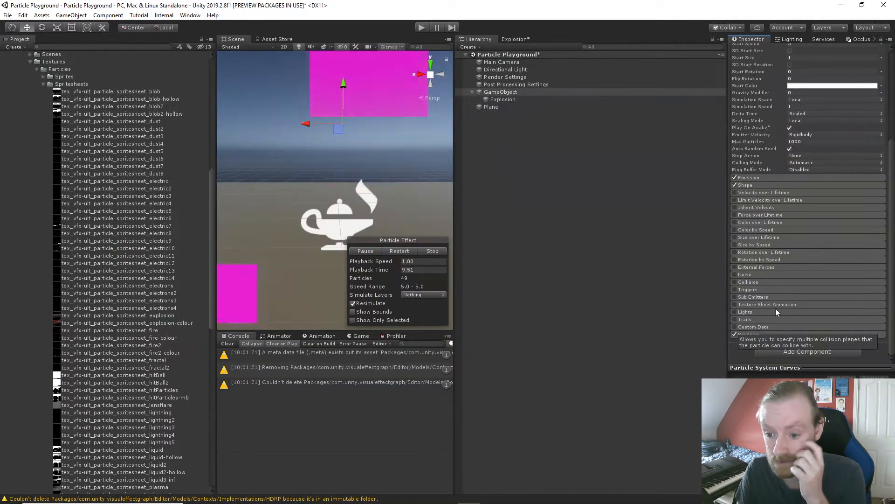
click(768, 296)
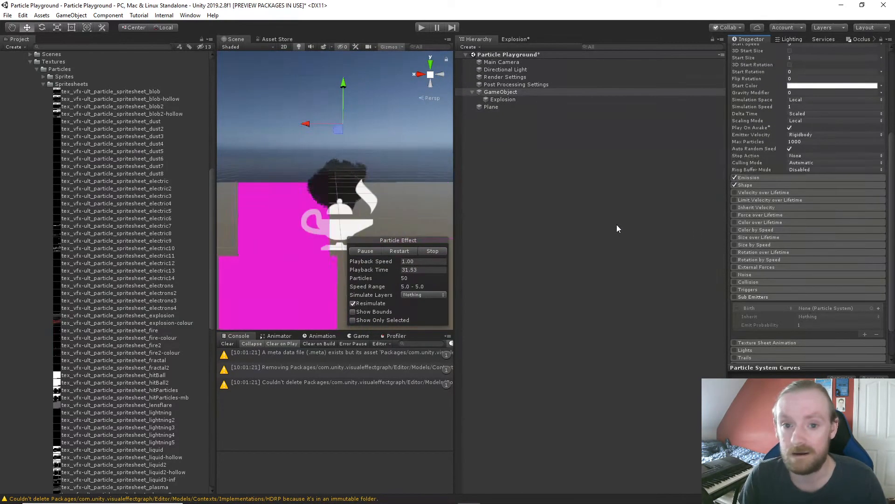
scroll(809, 164, up, 5)
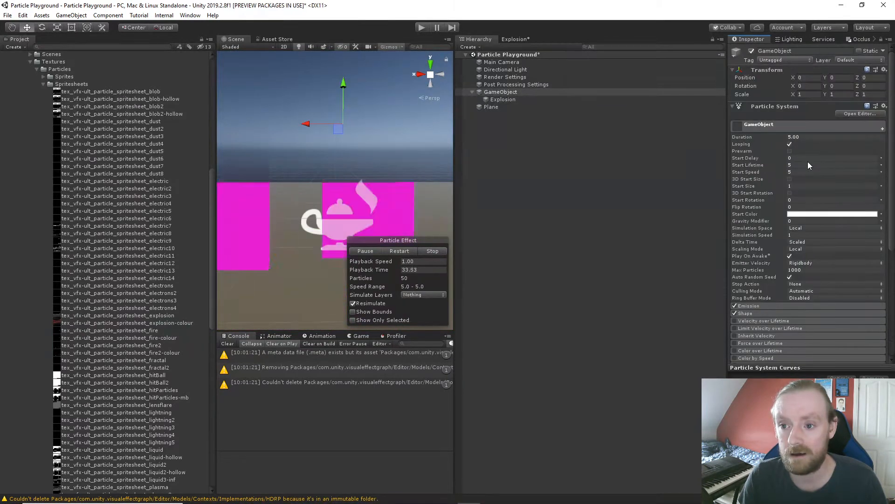
- Remove the Particle System component from the GameObject that is the parent of Explosion
click(884, 106)
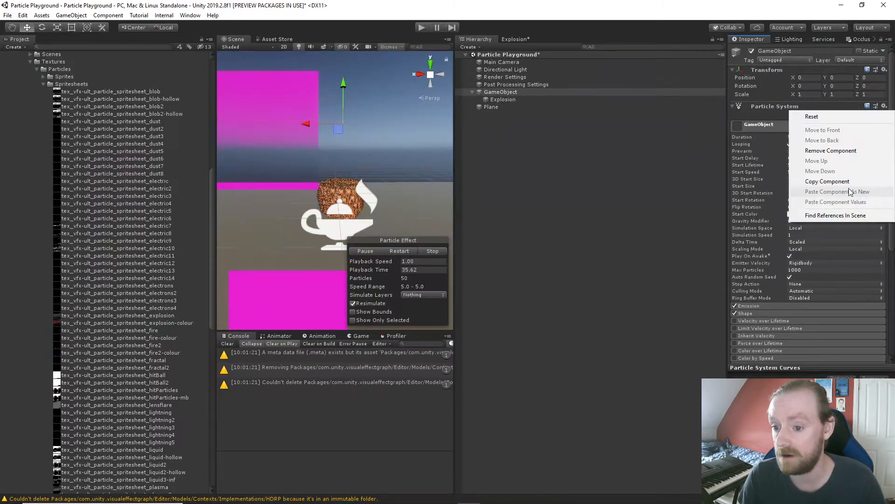
click(839, 150)
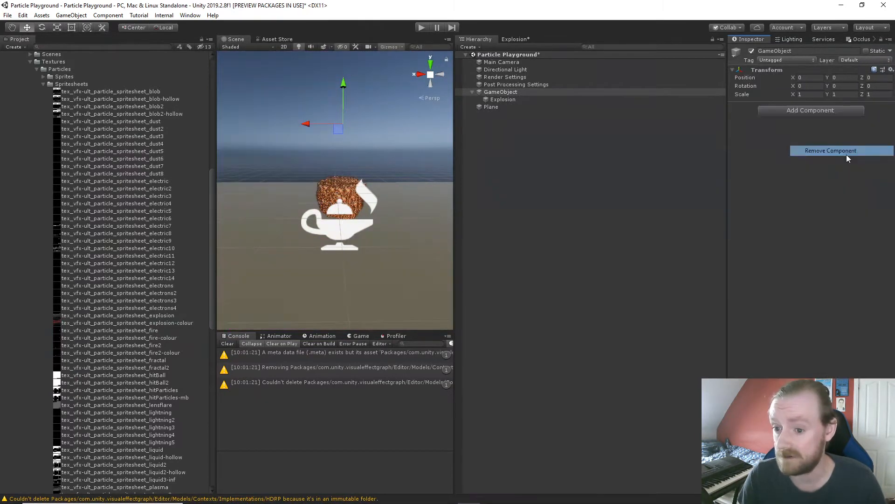
- Return to the Explosion effect's graph and check which node types can be connected to the Spawn context's output
click(496, 100)
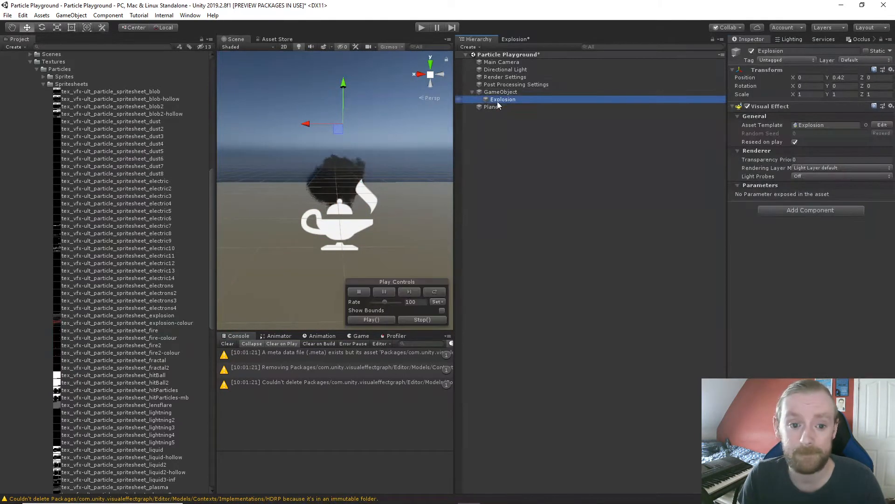
click(522, 41)
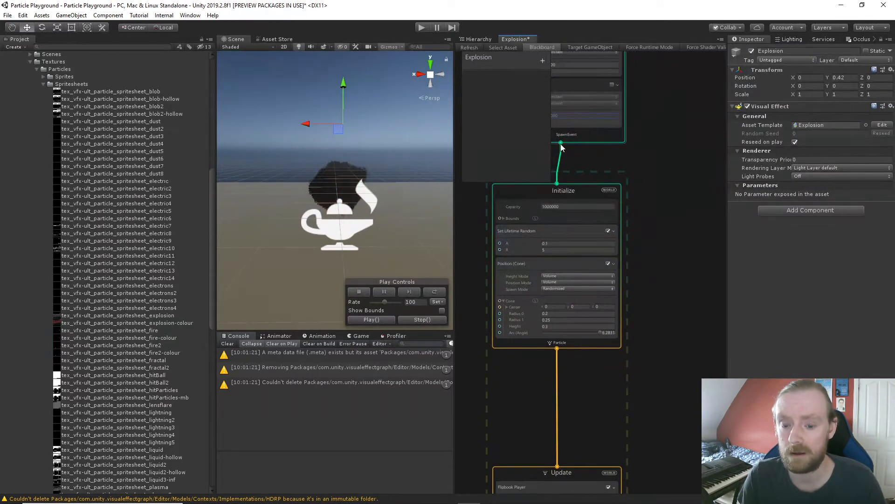
drag(563, 150, 660, 189)
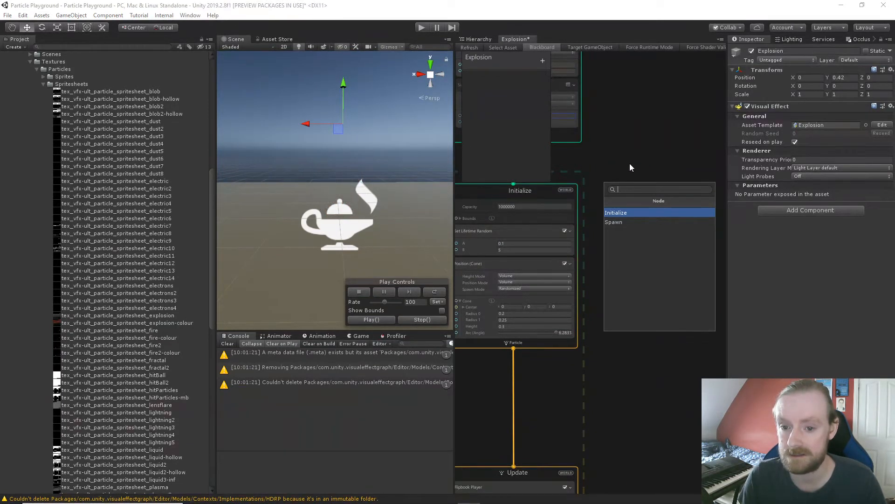
middle_drag(629, 163, 696, 205)
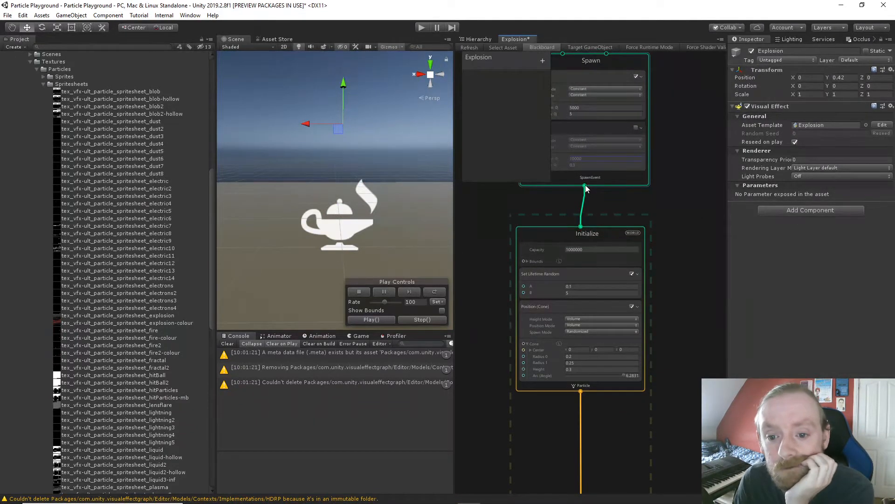
scroll(645, 198, down, 3)
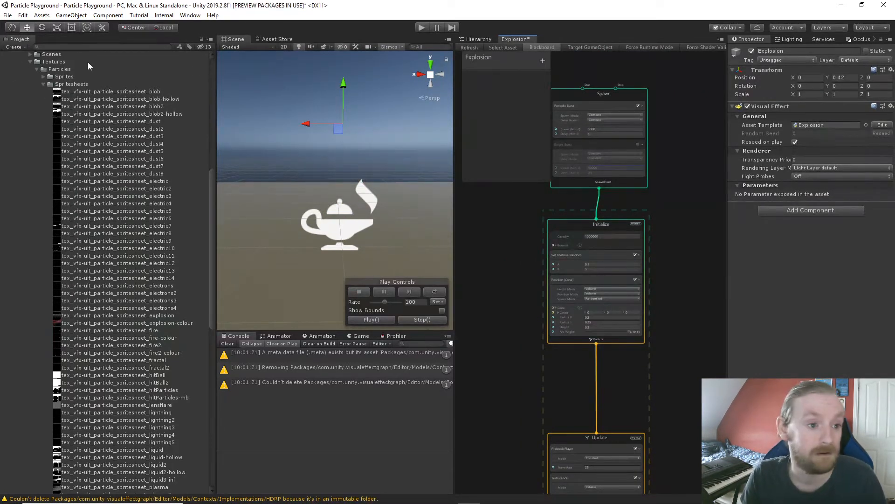
- Create a Visual Effect Subgraph Operator in the VFX folder and name it Explosion Operator
click(30, 61)
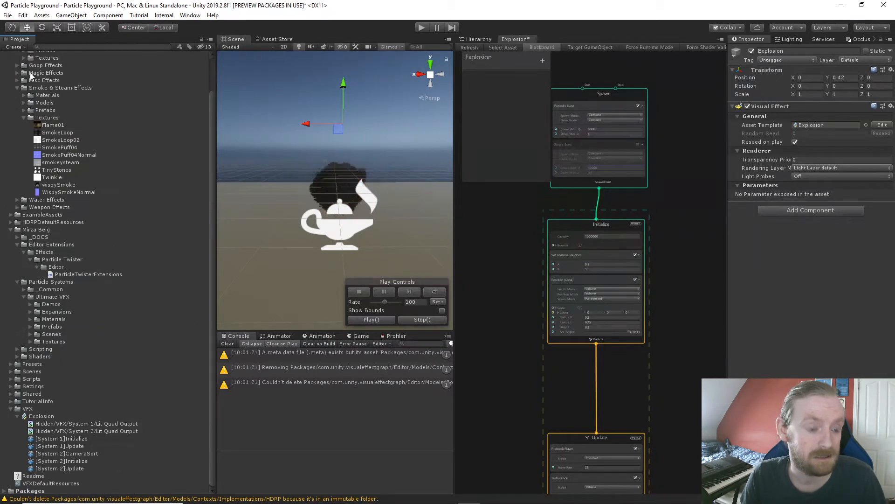
scroll(16, 58, up, 1)
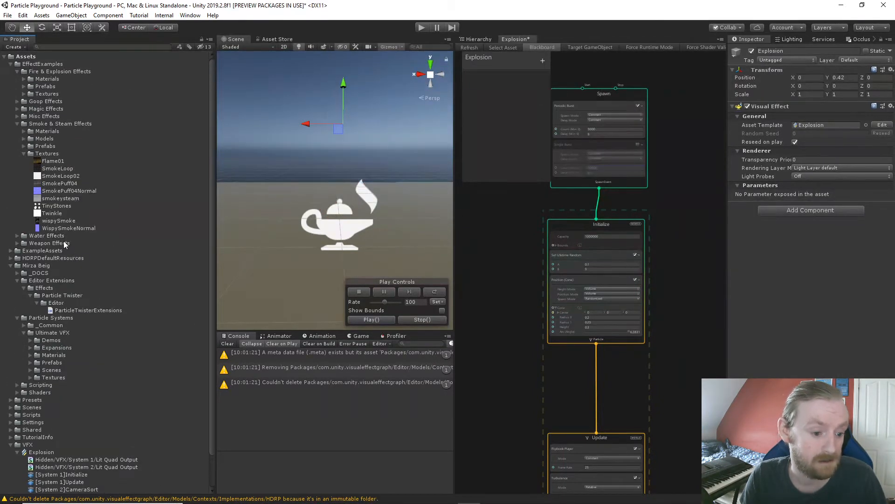
scroll(64, 242, down, 5)
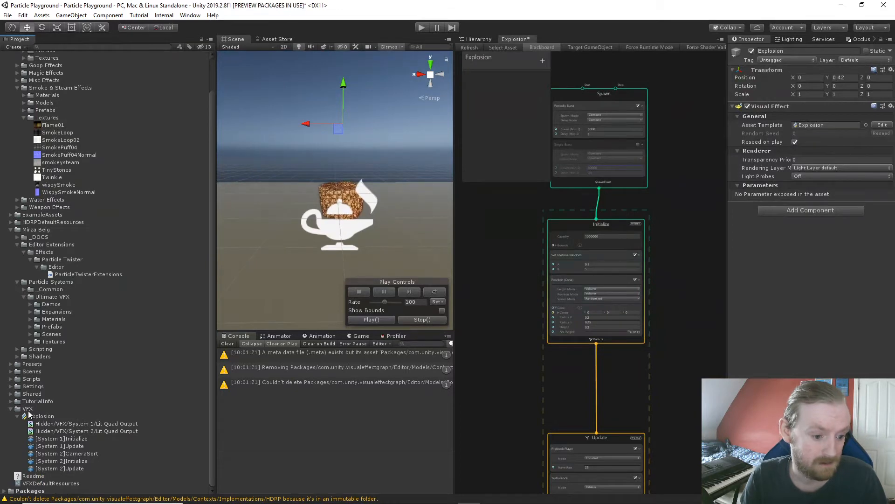
right_click(29, 409)
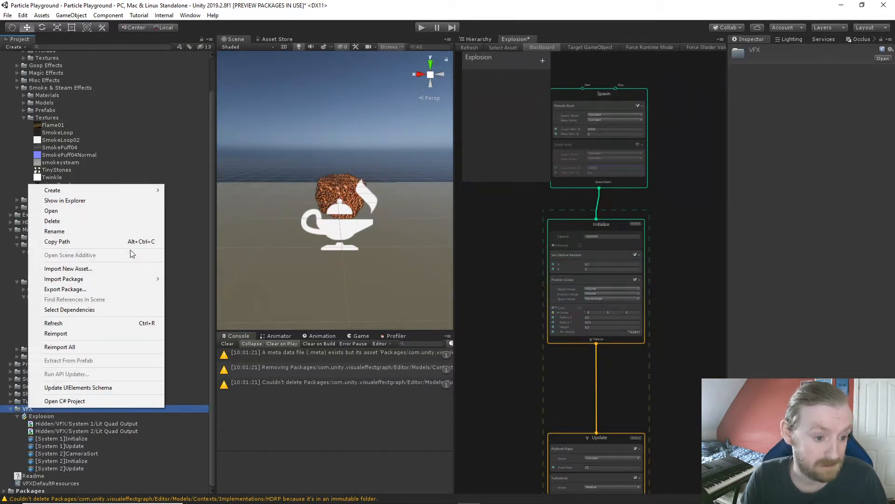
mouse_move(141, 190)
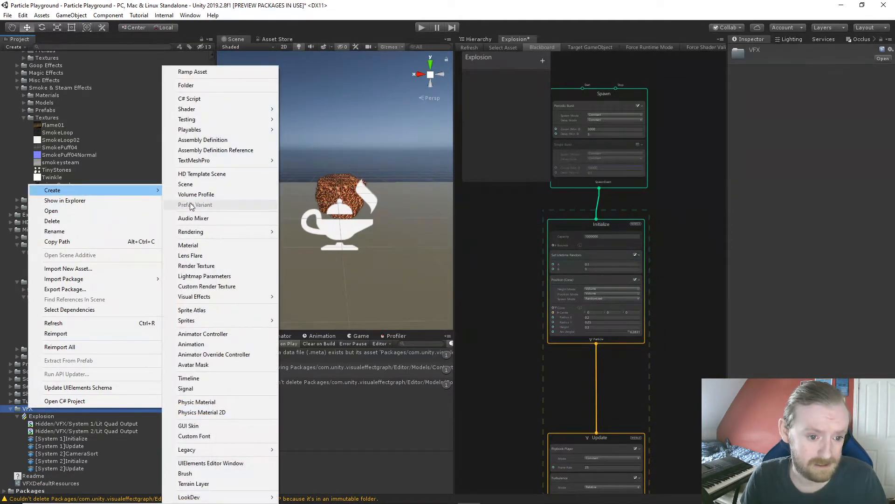
mouse_move(214, 235)
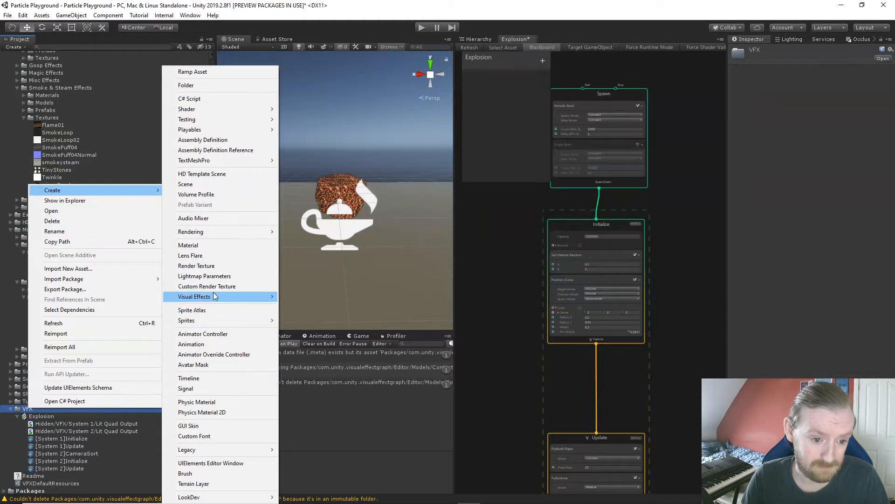
mouse_move(214, 292)
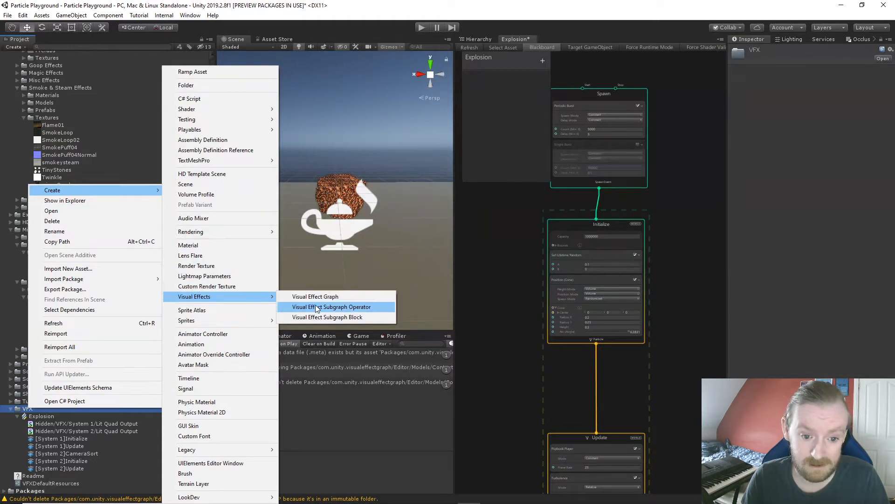
click(364, 310)
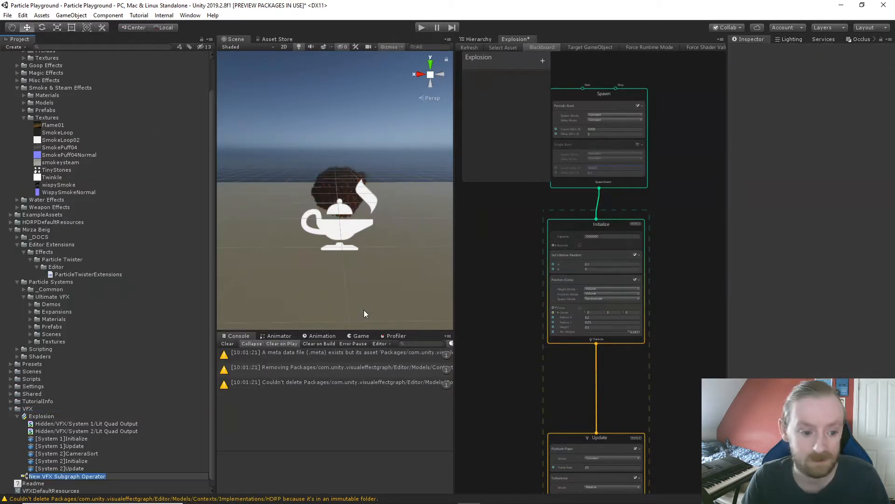
text(E)
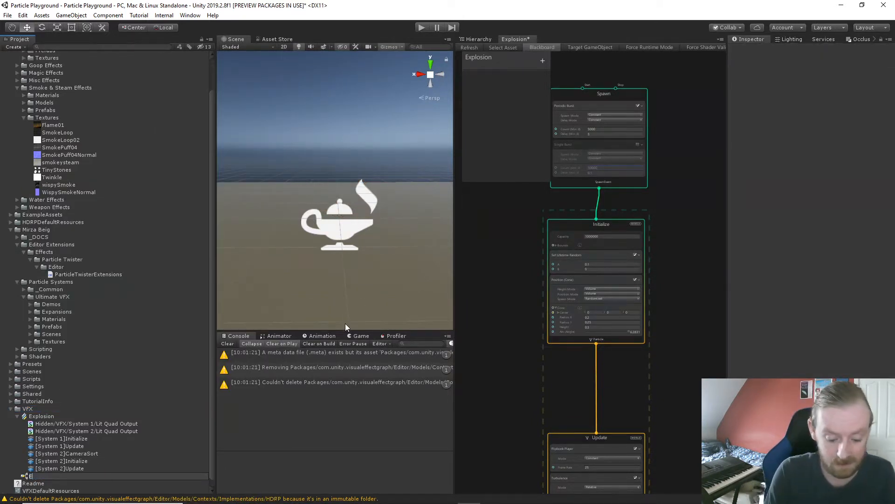
text(xplosion Operator)
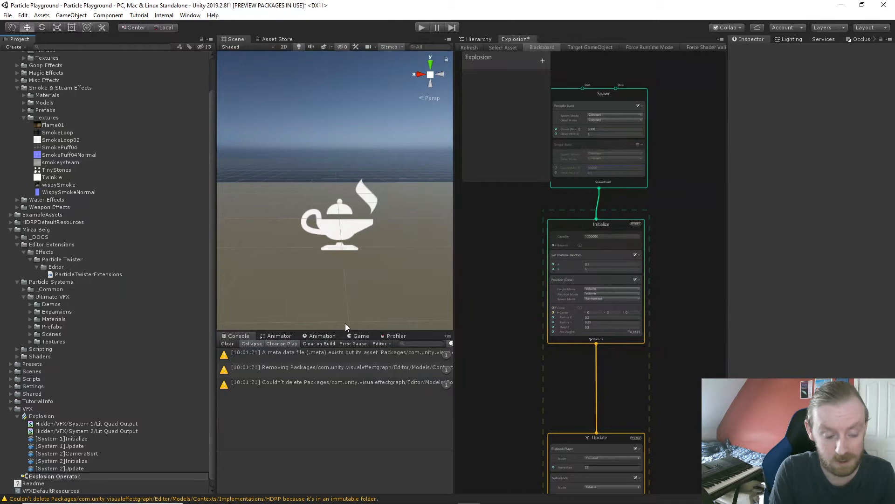
key(Return)
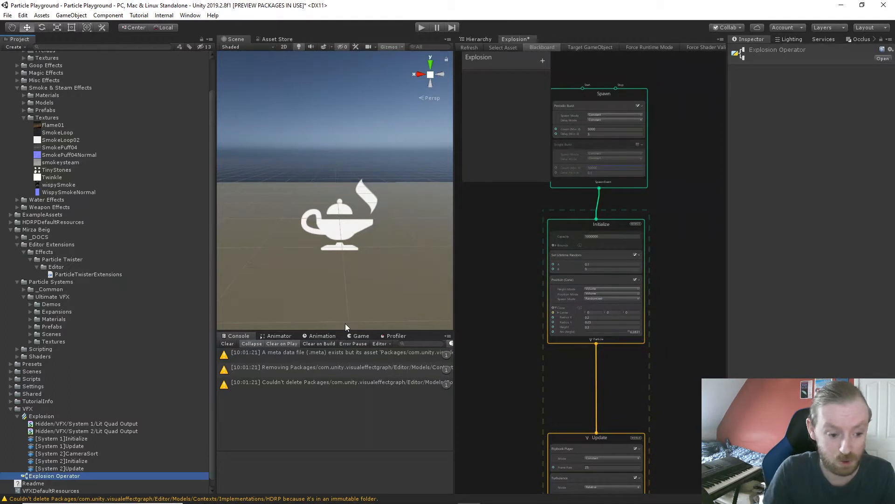
- Open the Explosion Operator subgraph and examine its range input, Multiply node, and max and min outputs
click(471, 40)
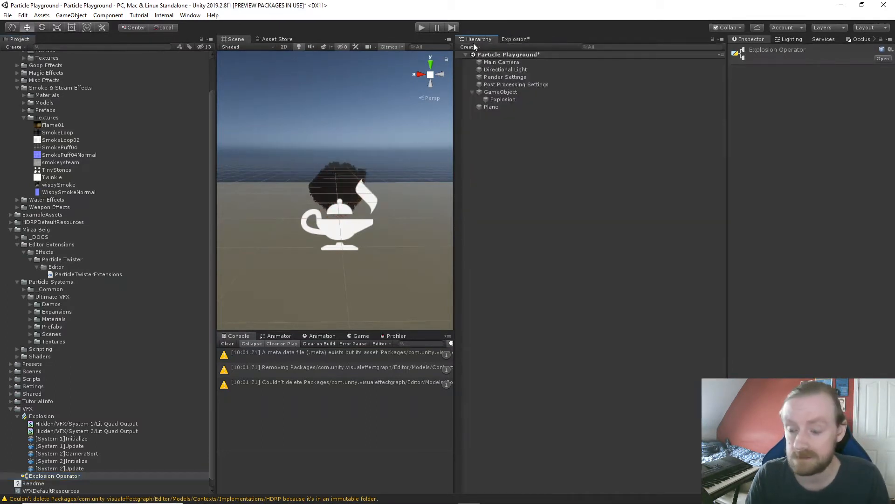
double_click(46, 475)
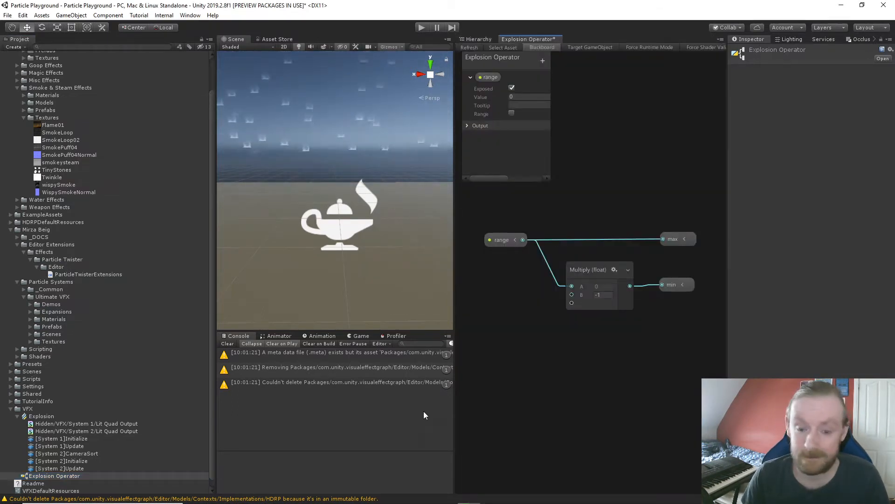
scroll(564, 372, down, 2)
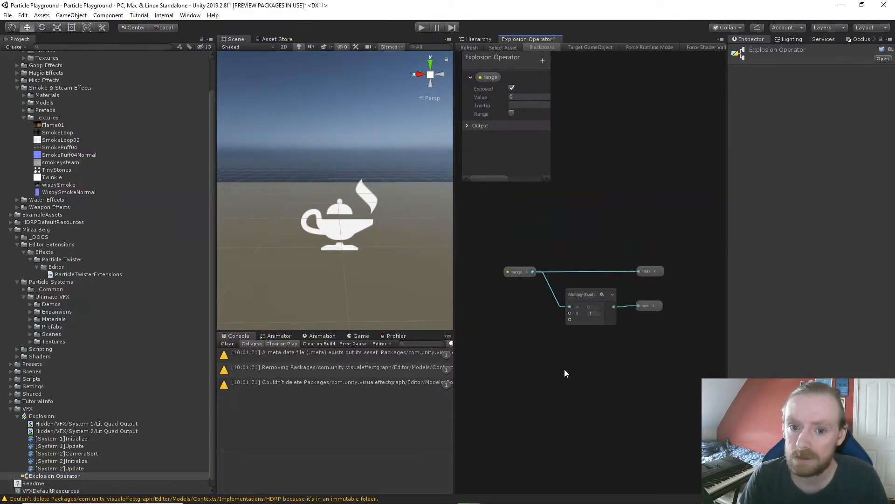
click(466, 125)
click(466, 125)
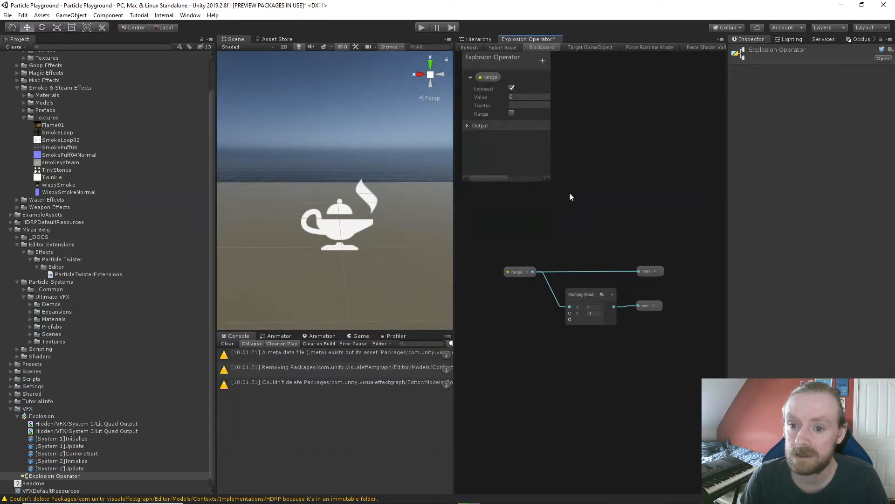
scroll(625, 231, up, 2)
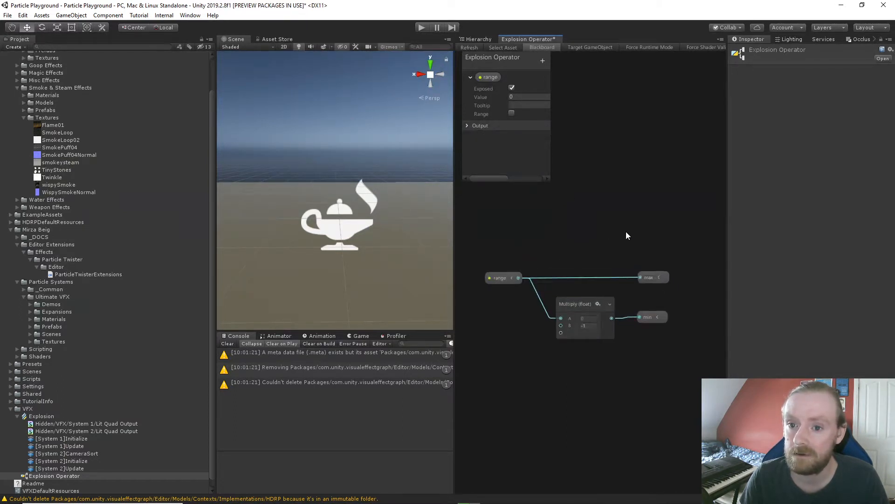
mouse_move(626, 236)
middle_down()
mouse_move(598, 270)
mouse_move(632, 234)
middle_up()
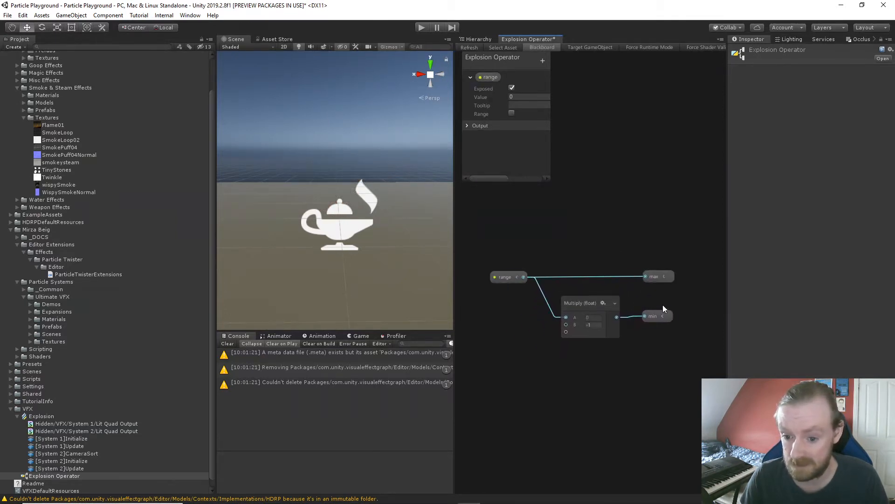
click(516, 276)
click(516, 276)
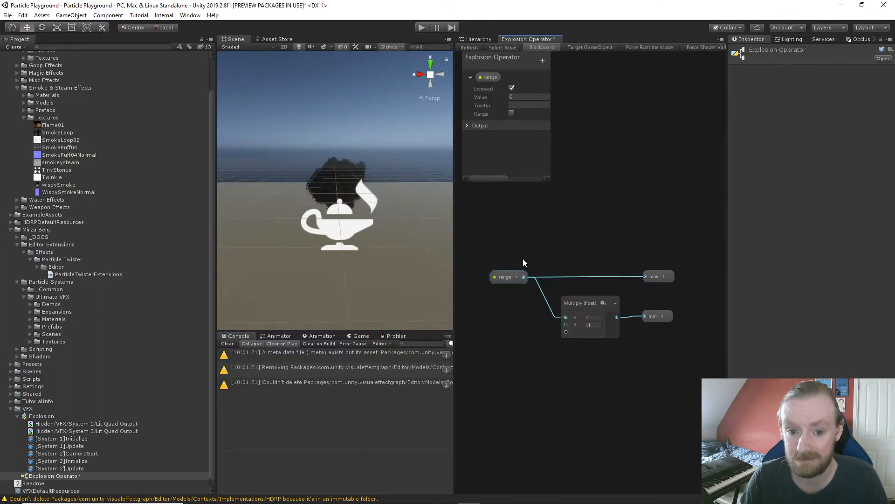
middle_drag(586, 184, 590, 220)
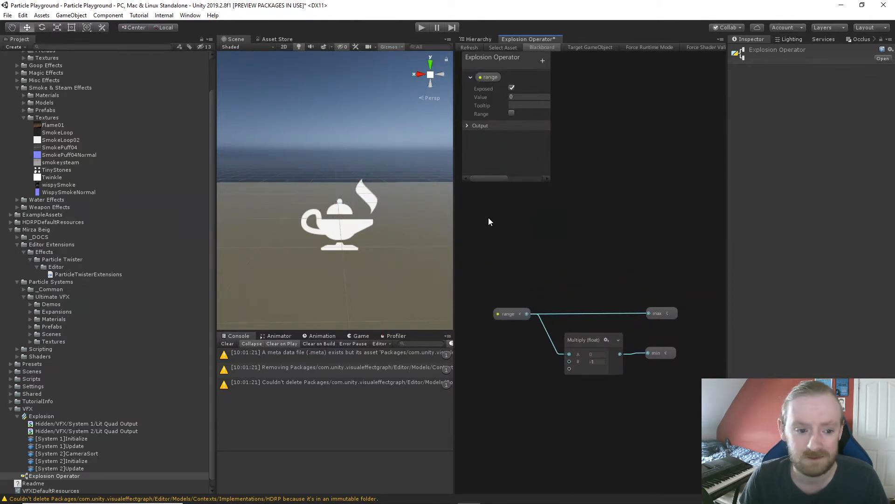
- Create a Visual Effect Subgraph Block in the VFX folder and name it Sparks
click(474, 39)
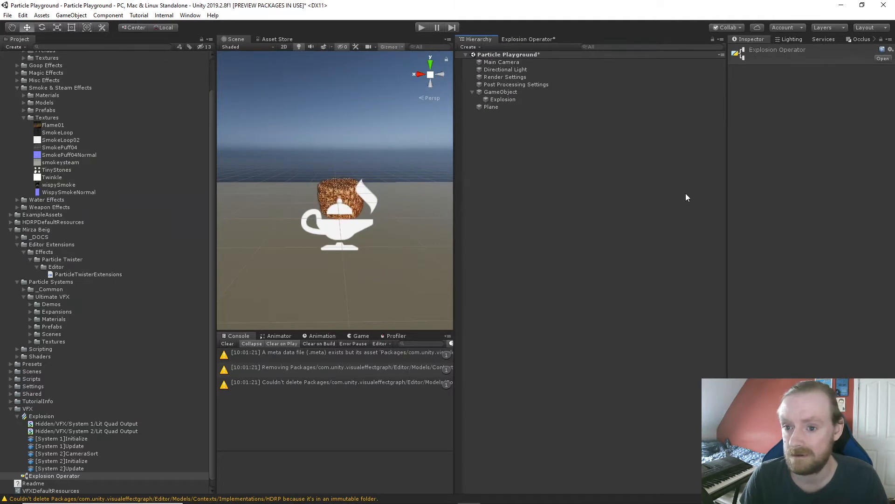
click(491, 101)
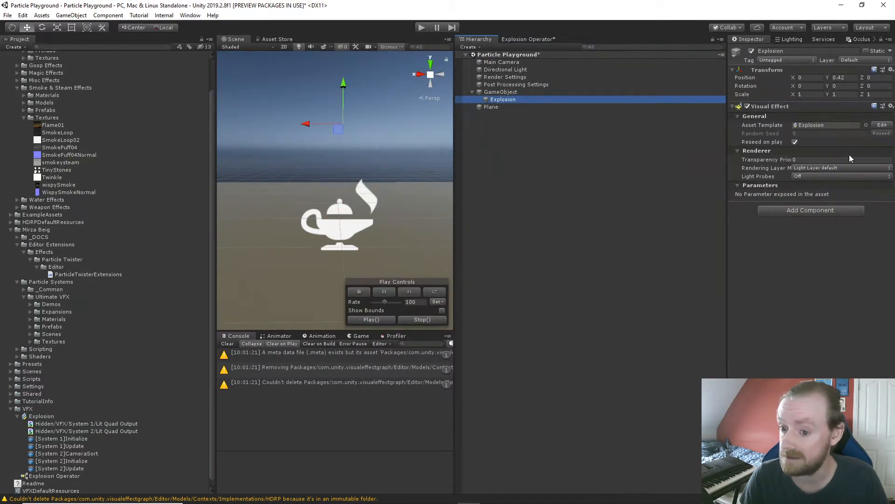
right_click(27, 408)
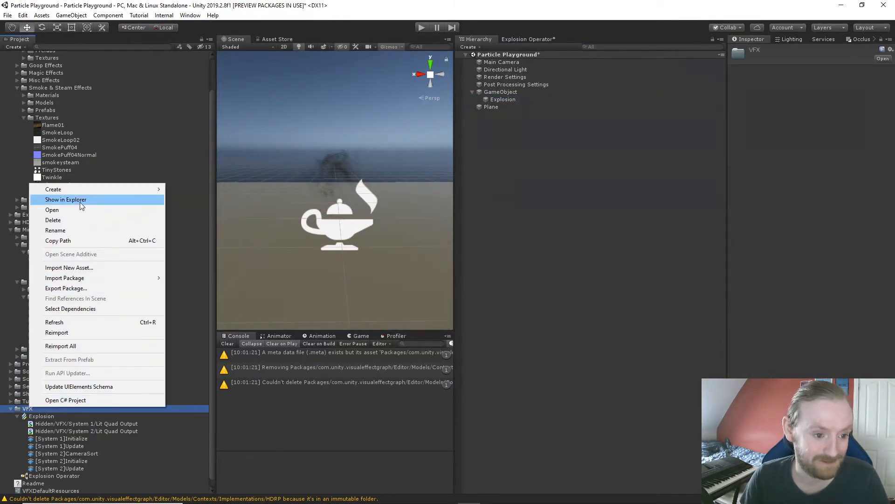
mouse_move(99, 192)
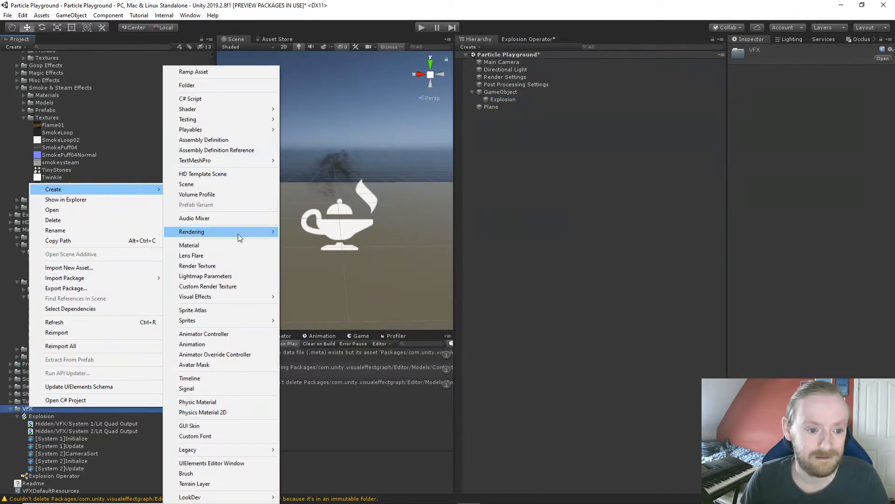
mouse_move(234, 300)
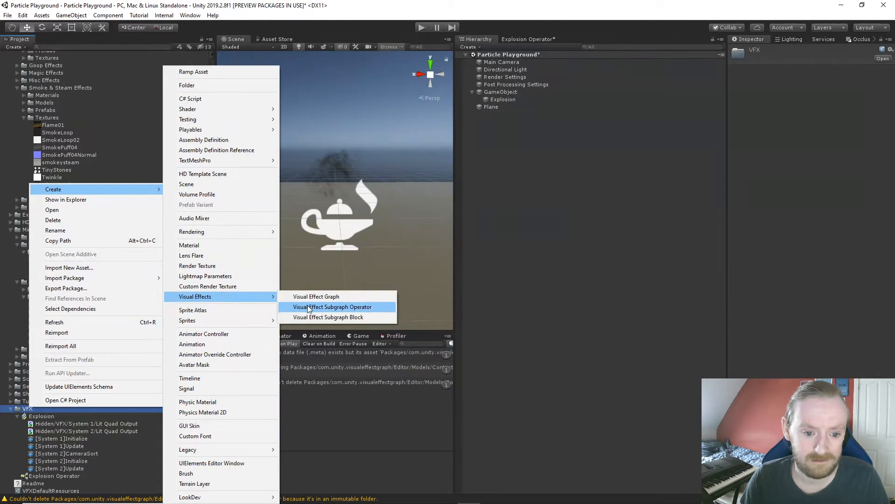
click(320, 317)
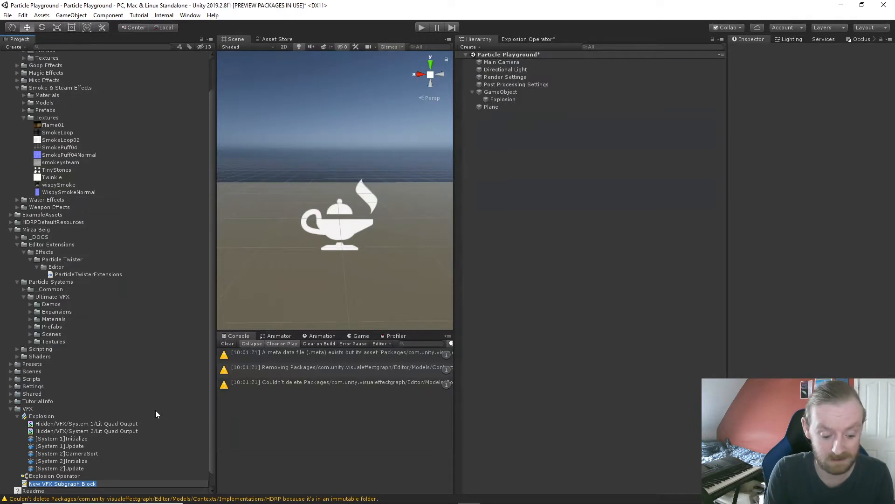
text(Sparks)
key(Return)
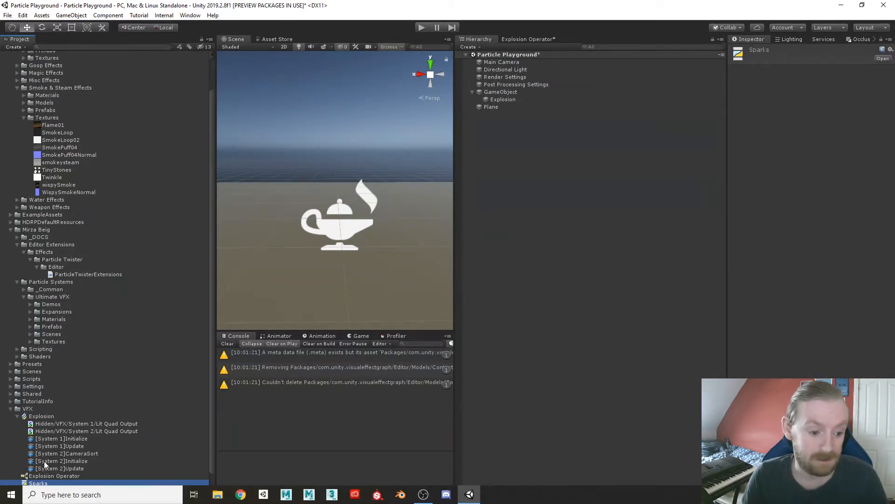
- Open the Sparks block subgraph and look through its Suitable Contexts options and the Attribute block categories
double_click(44, 484)
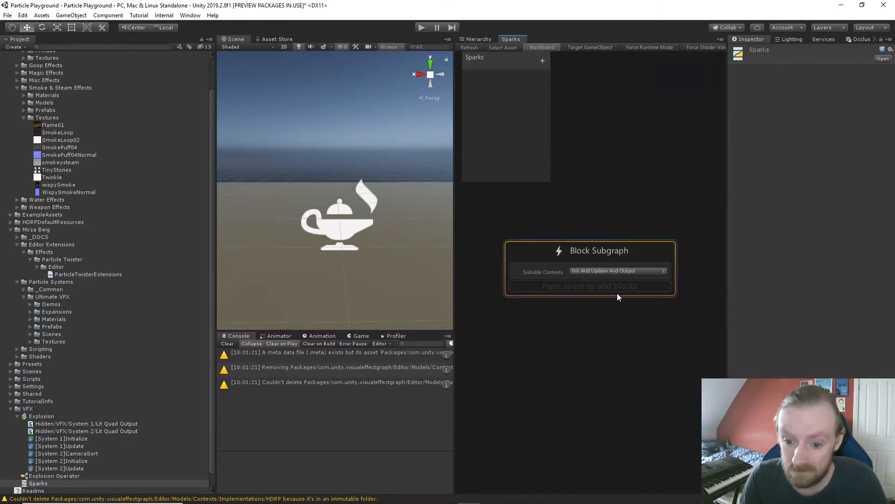
click(622, 271)
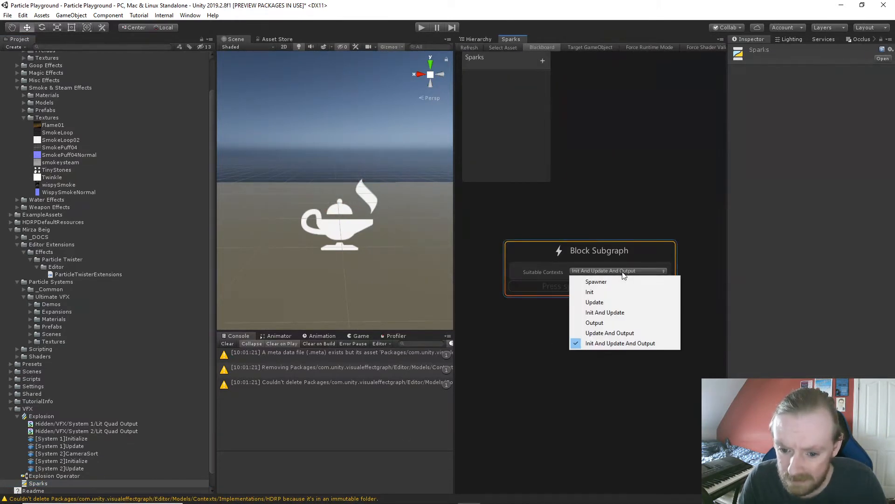
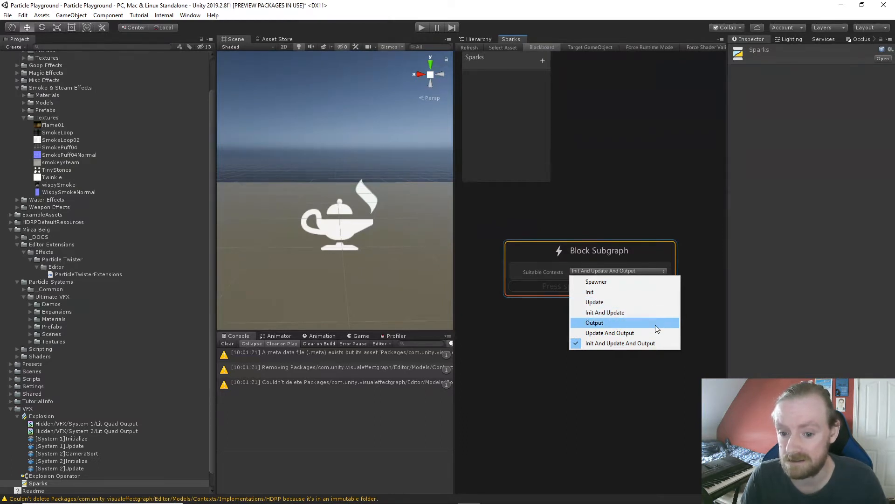
click(689, 255)
click(619, 287)
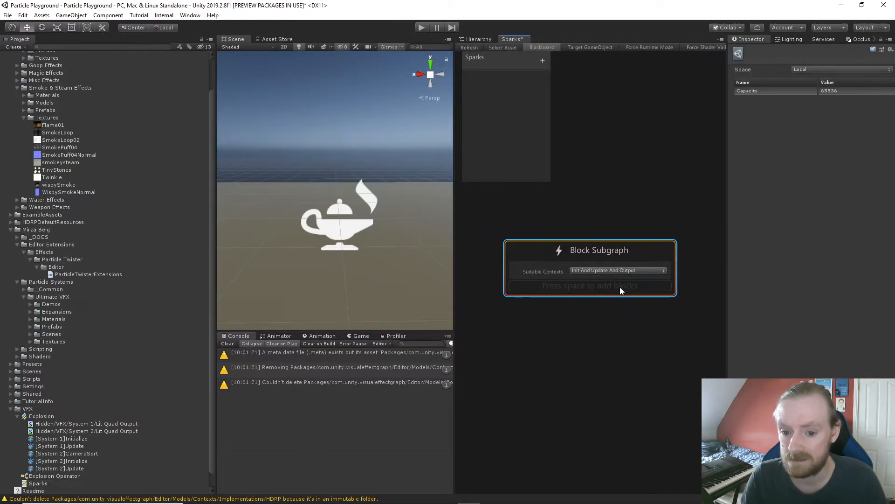
key(space)
click(615, 309)
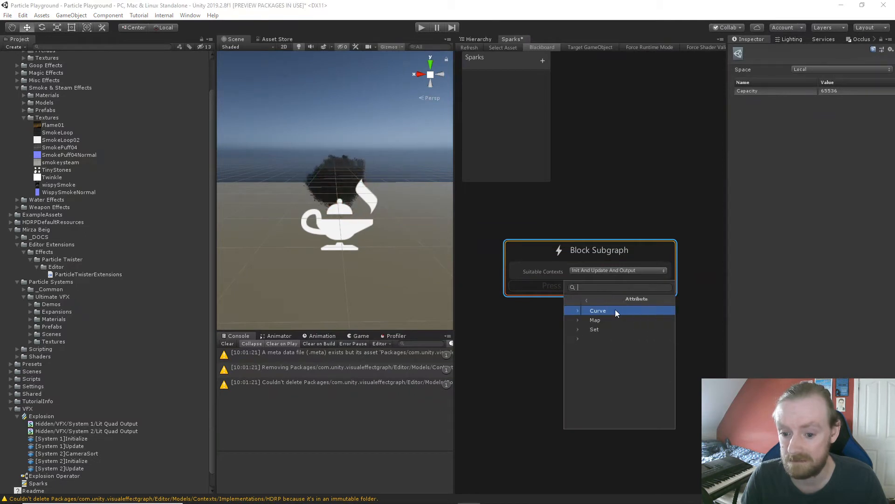
click(546, 301)
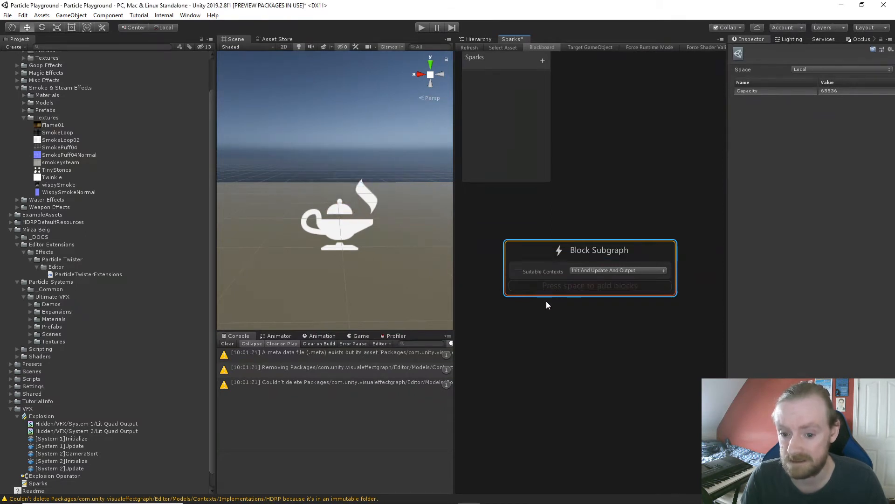
- Add an Empty Subgraph Block to the Sparks block subgraph and delete it again
key(space)
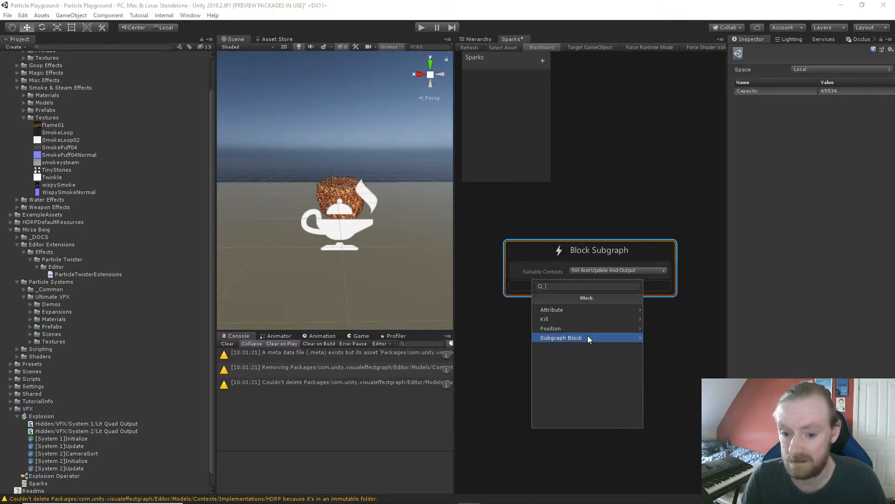
click(588, 335)
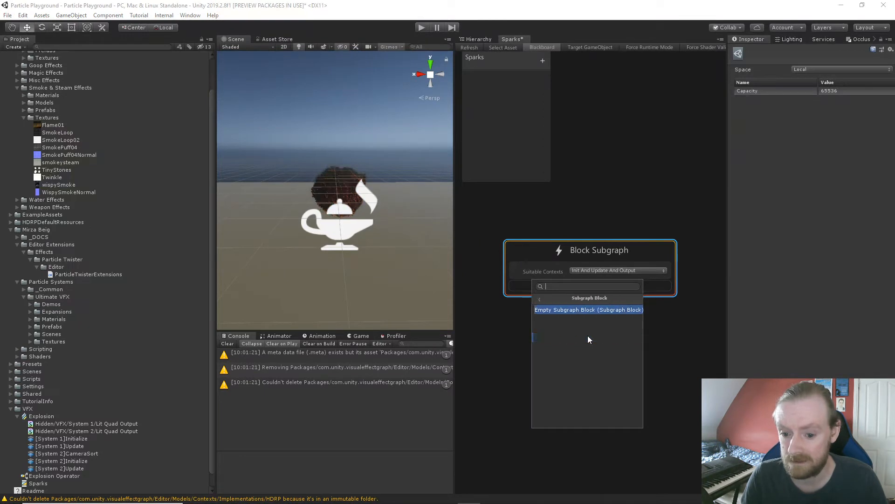
click(588, 310)
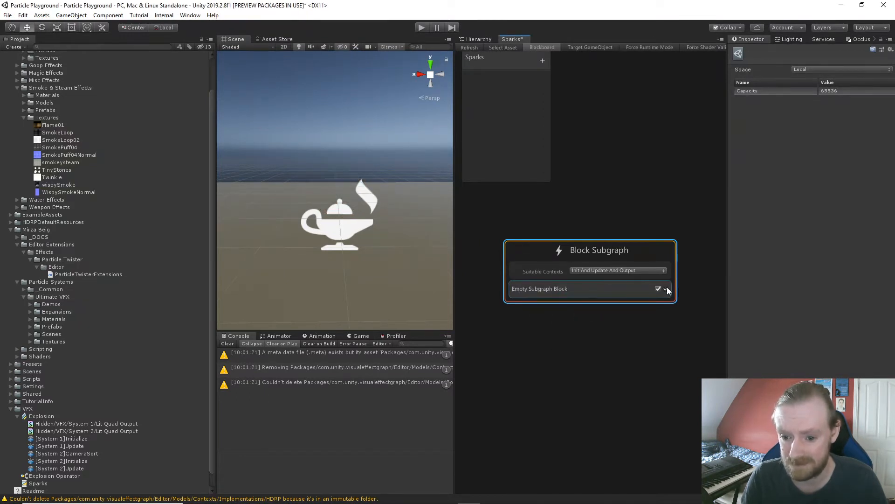
click(604, 290)
key(Delete)
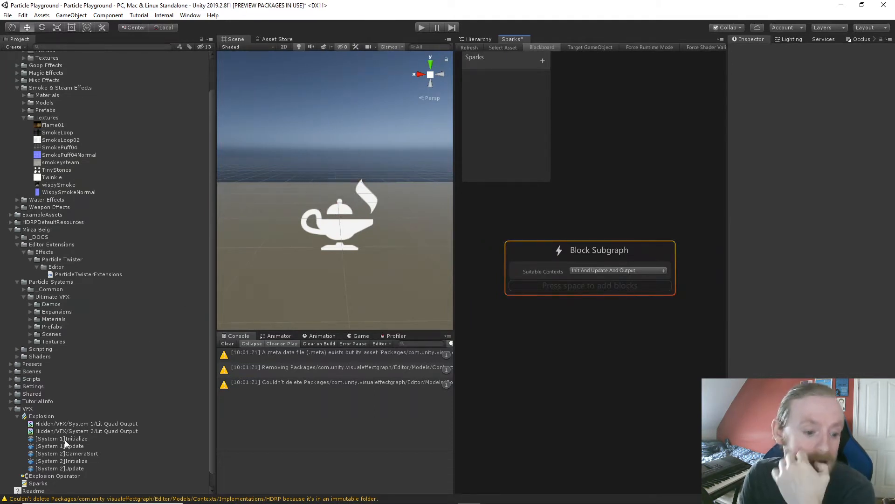
- Return to the Explosion effect's graph and check which commands are offered for its Spawn and Initialize contexts
click(42, 416)
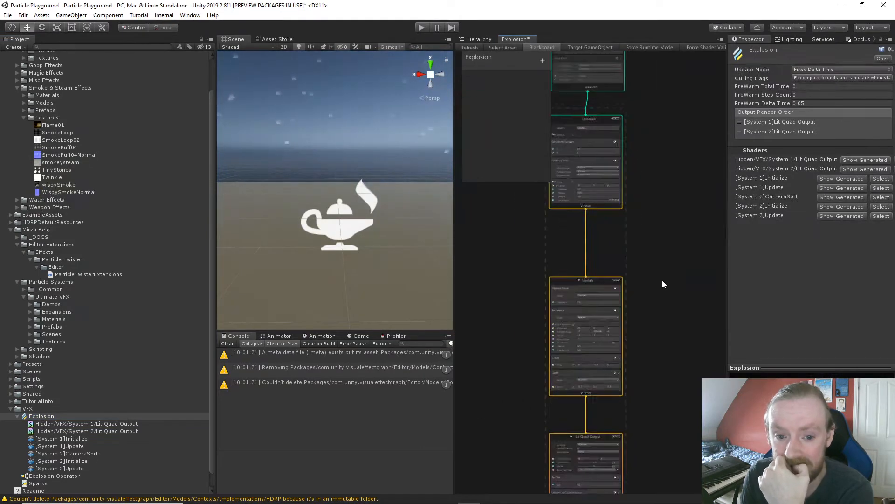
right_click(608, 233)
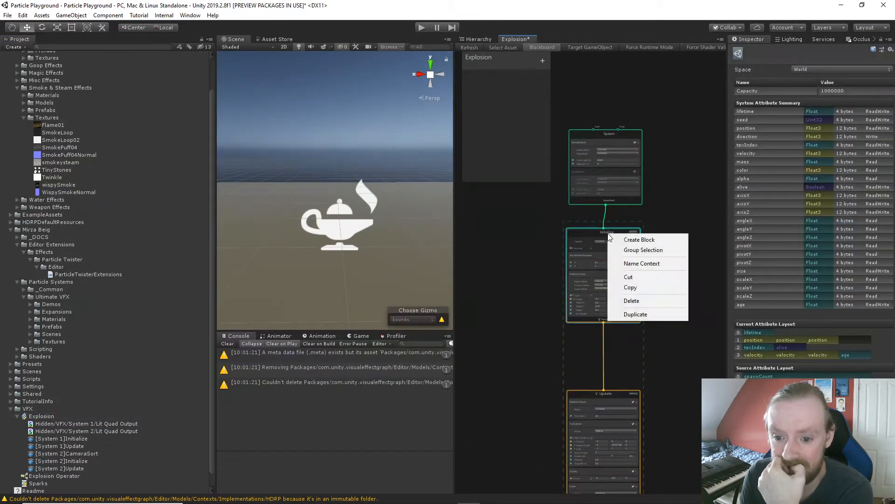
right_click(593, 134)
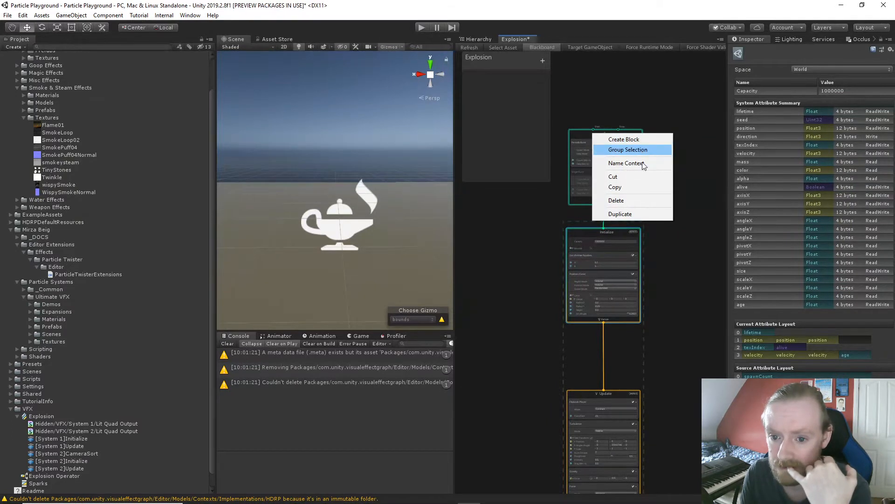
right_click(586, 229)
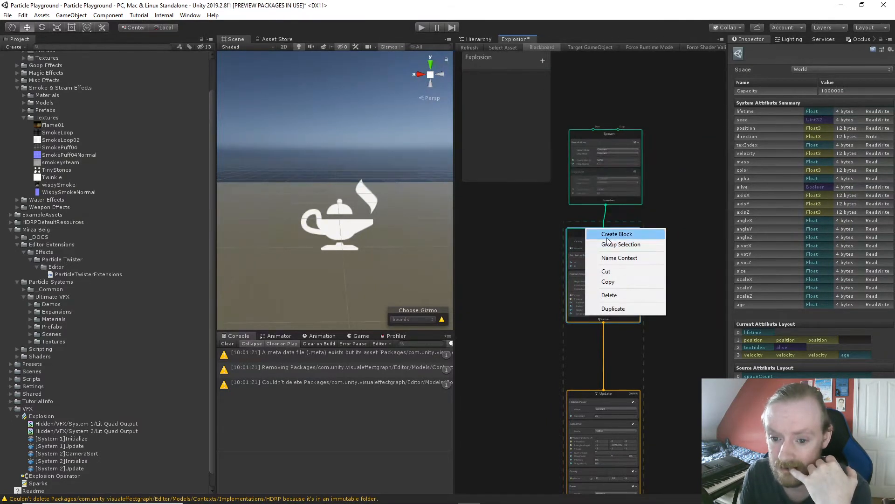
right_click(541, 226)
click(540, 236)
right_click(605, 231)
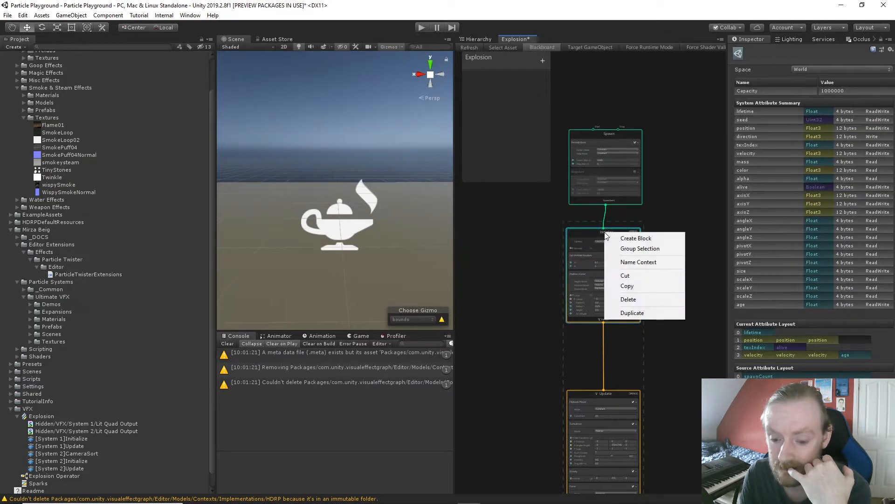
click(690, 202)
right_click(624, 230)
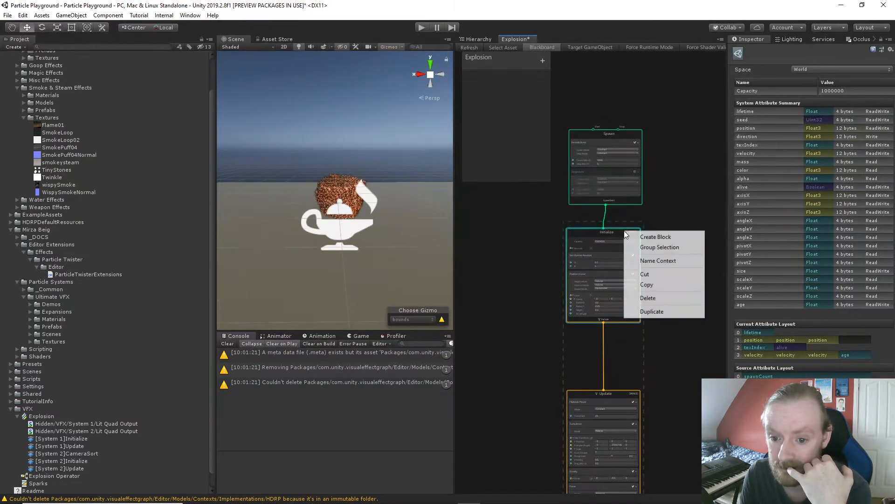
click(607, 265)
right_click(607, 265)
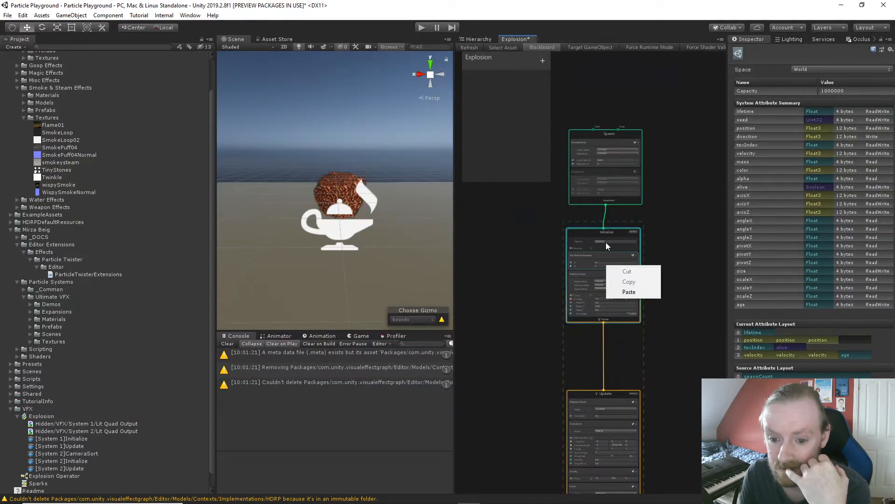
right_click(606, 242)
right_click(572, 241)
right_click(579, 228)
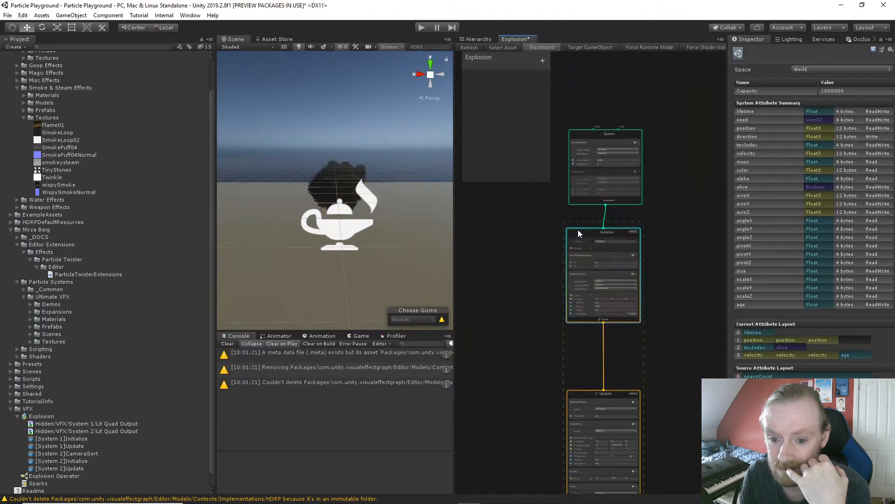
right_click(578, 230)
right_click(576, 231)
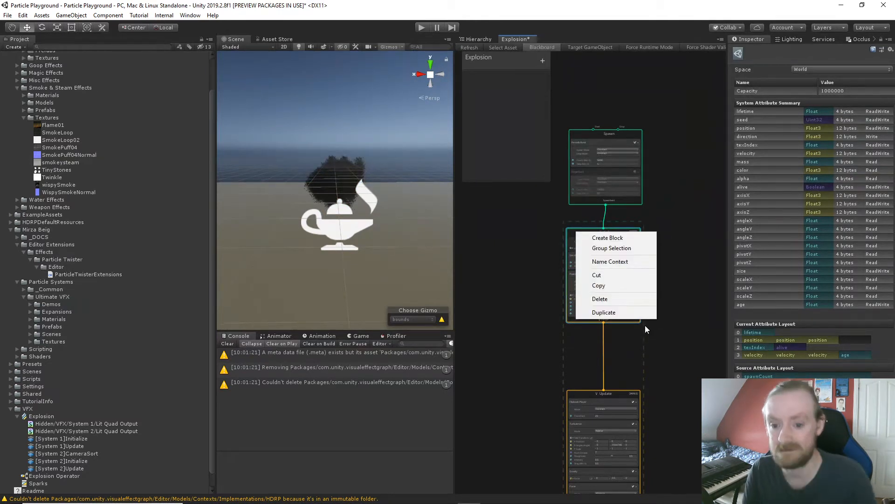
click(660, 382)
- Check the commands offered for the system border, the Initialize context header and the Position (Cone) block, including conversion to a subgraph block
scroll(602, 226, up, 2)
scroll(607, 249, up, 3)
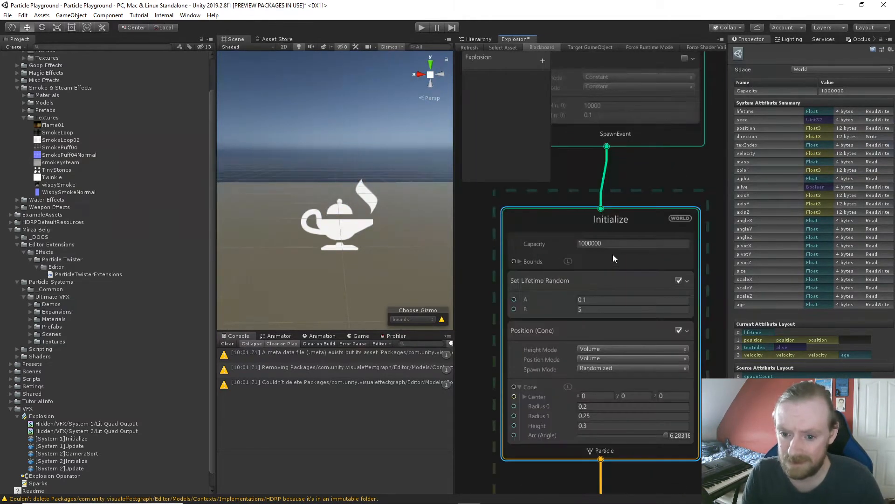
right_click(664, 196)
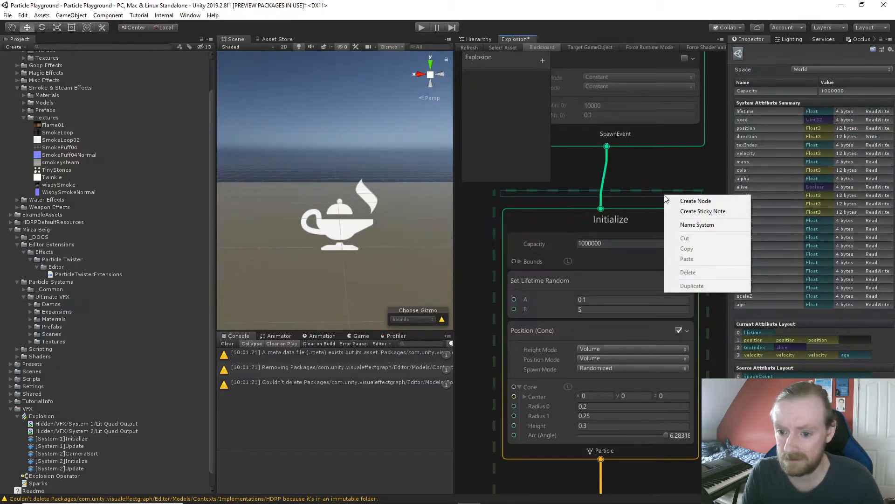
click(623, 225)
right_click(624, 226)
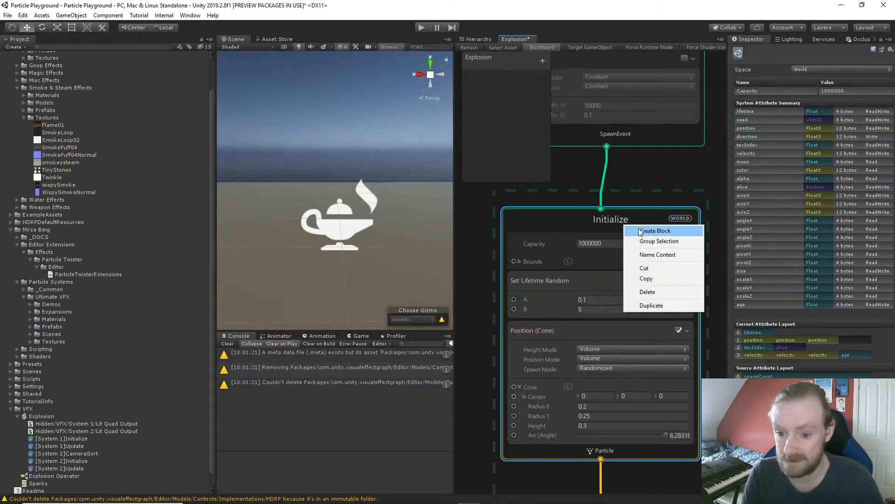
click(566, 215)
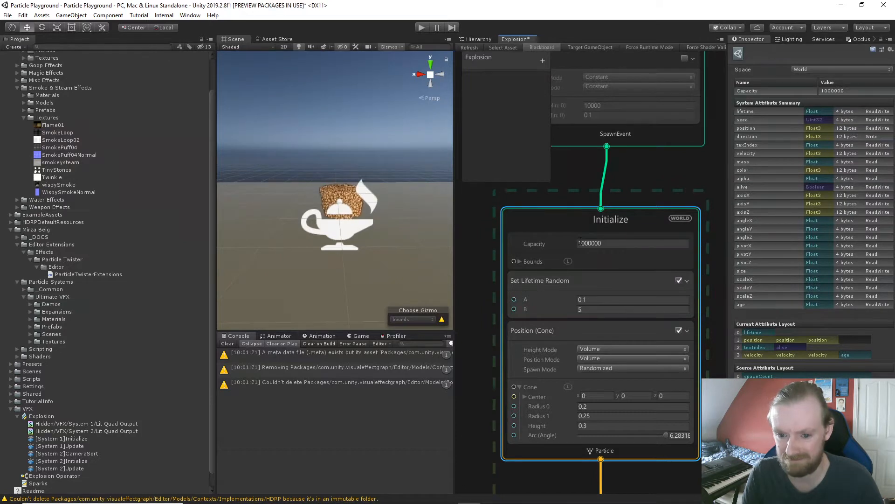
right_click(560, 220)
click(539, 211)
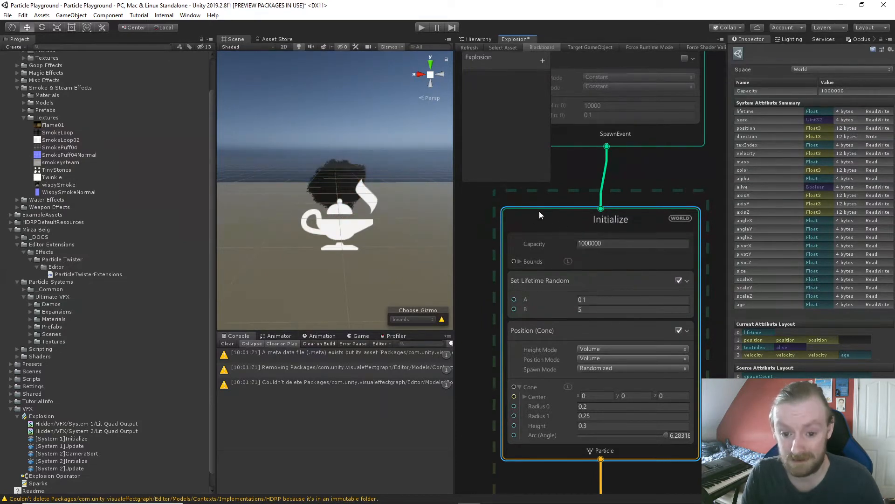
click(539, 403)
right_click(541, 347)
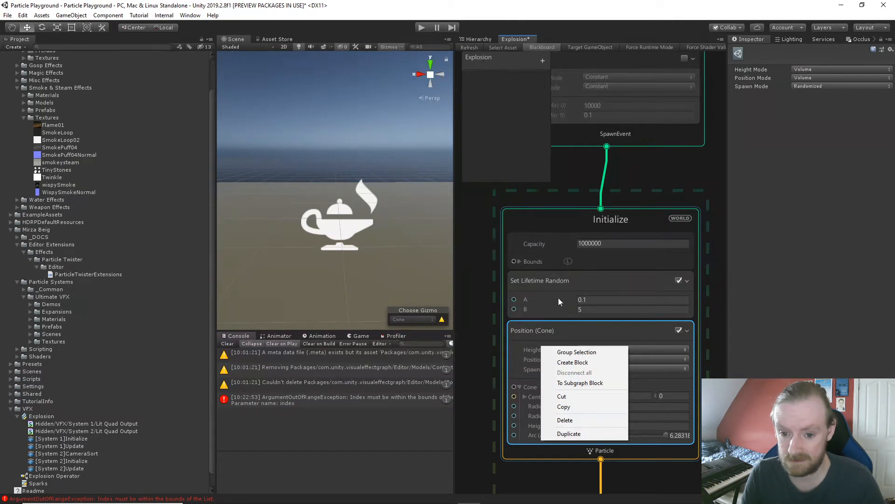
click(480, 291)
scroll(480, 291, down, 3)
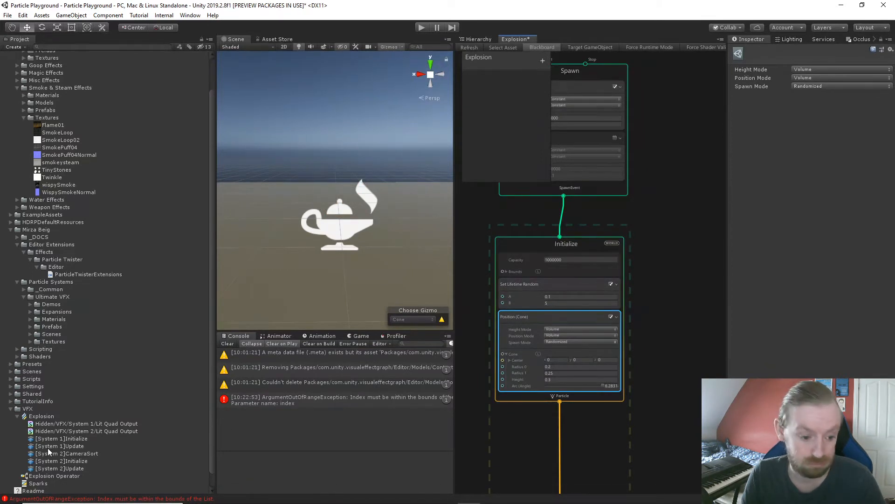
- Reopen the Sparks block subgraph and search its available nodes for "init"
click(41, 483)
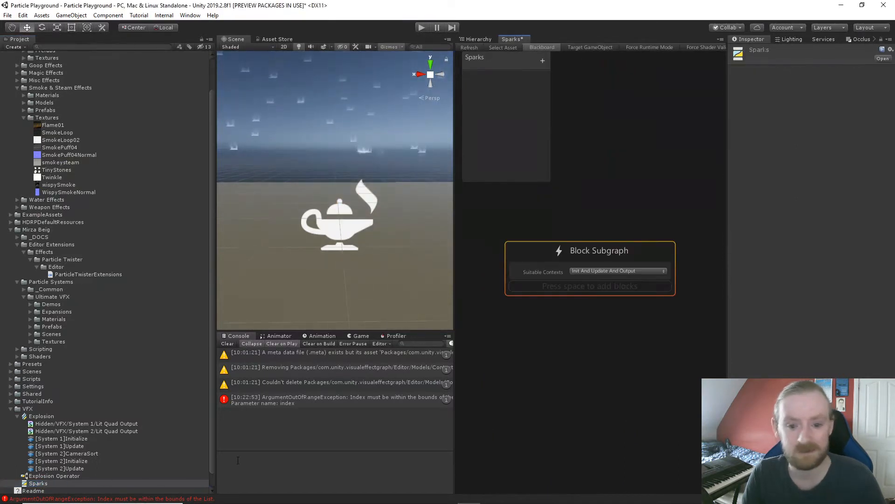
right_click(578, 333)
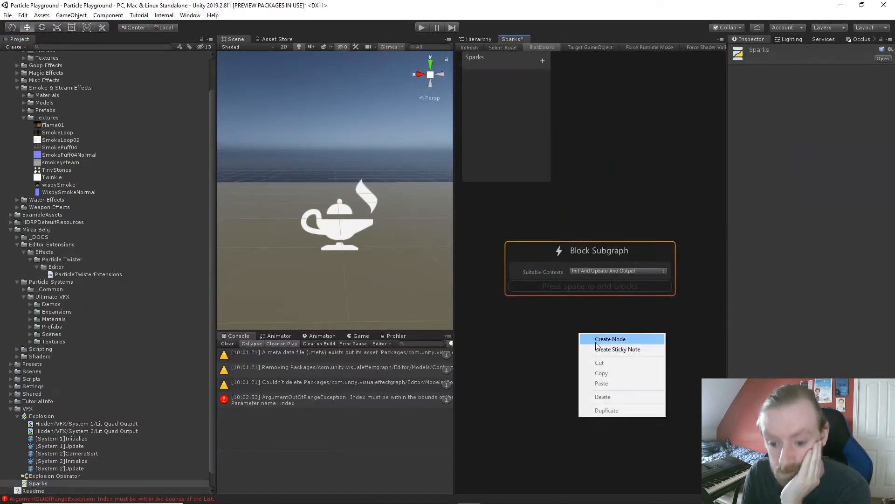
click(610, 341)
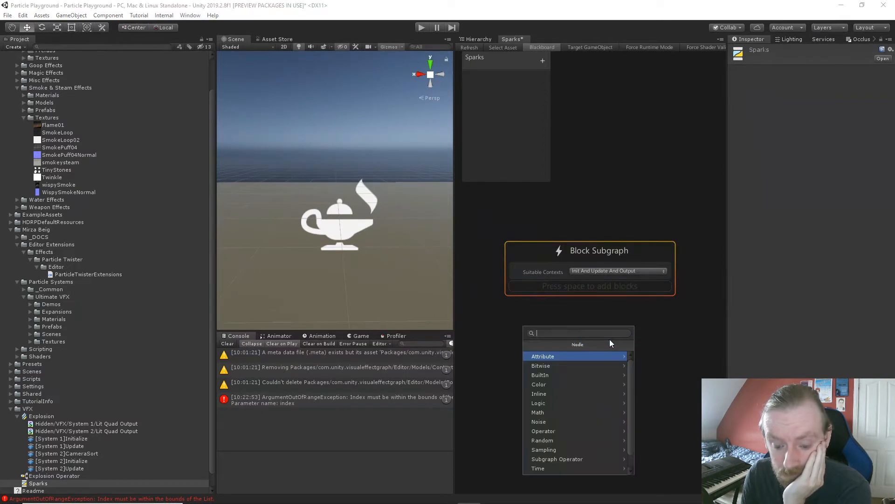
text(init)
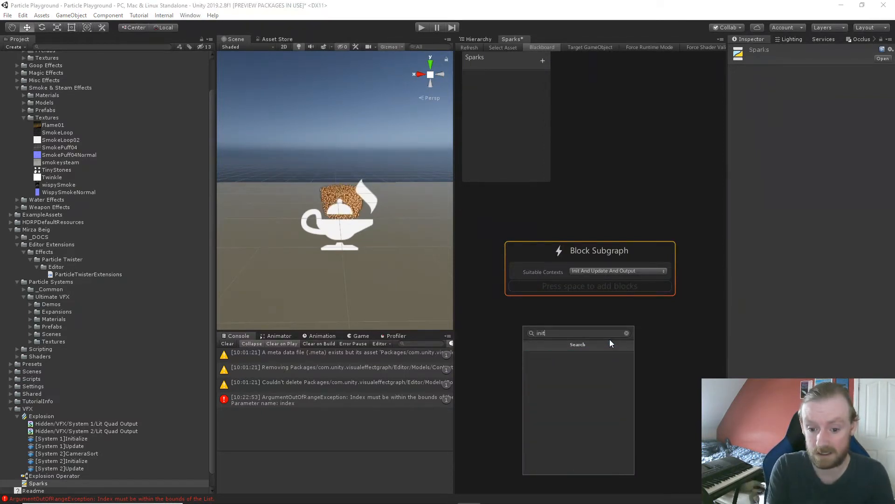
key(BackSpace)
key(BackSpace)
key(BackSpace)
key(BackSpace)
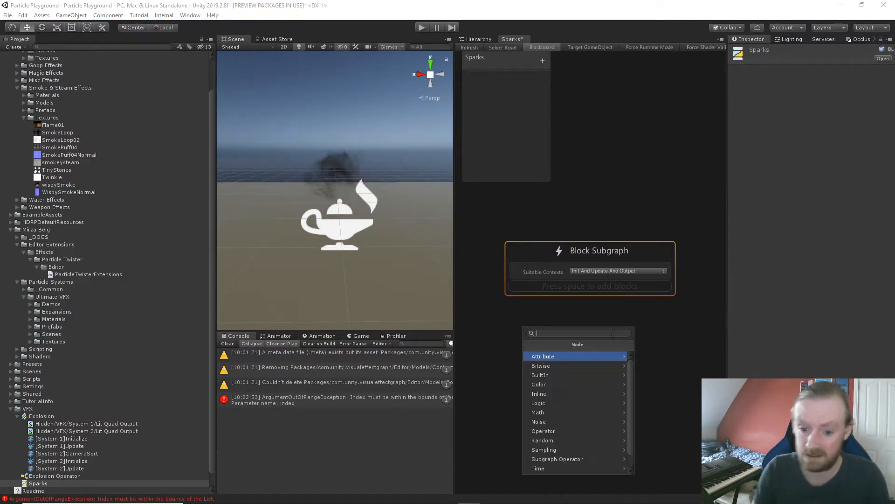
- Add a Position (Sphere) block to the Sparks block subgraph
click(559, 275)
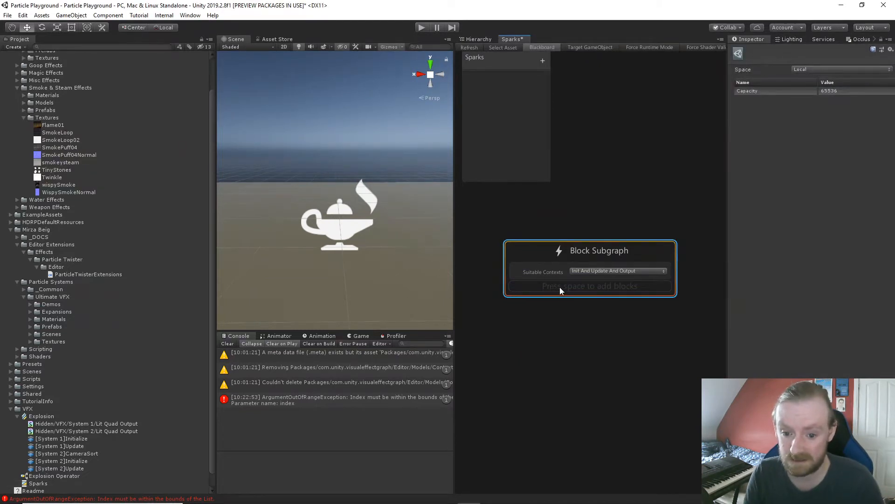
key(space)
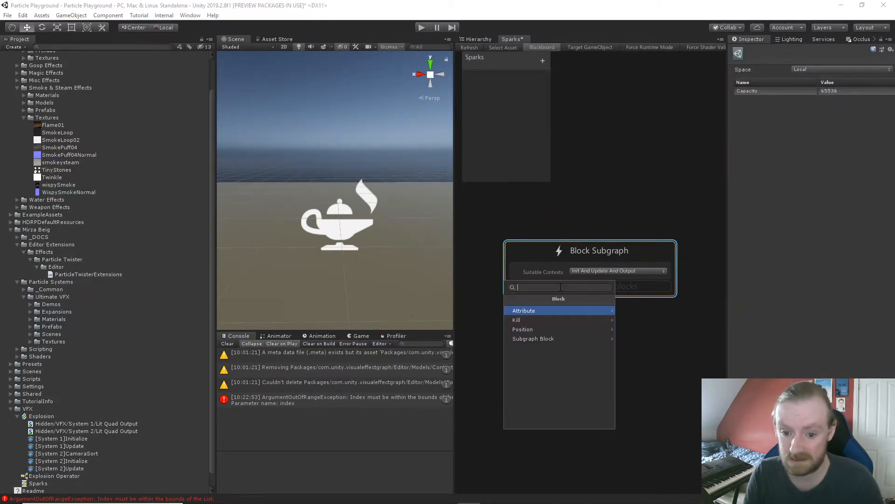
click(555, 330)
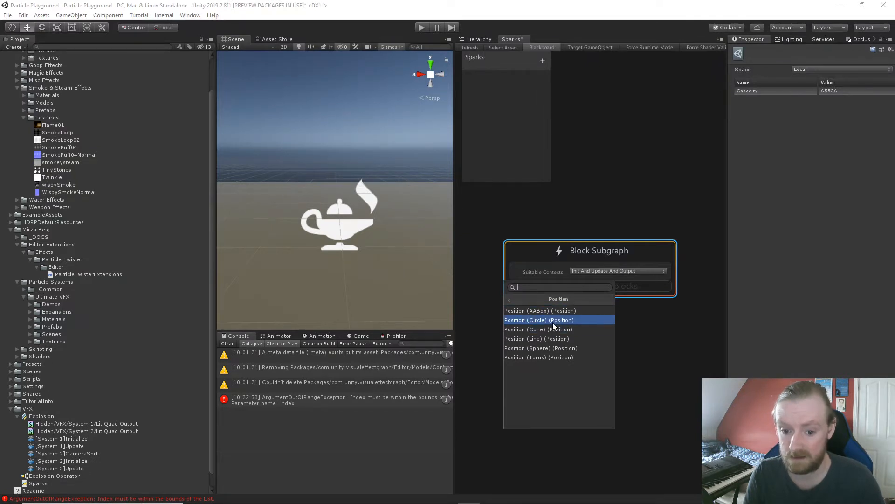
click(552, 347)
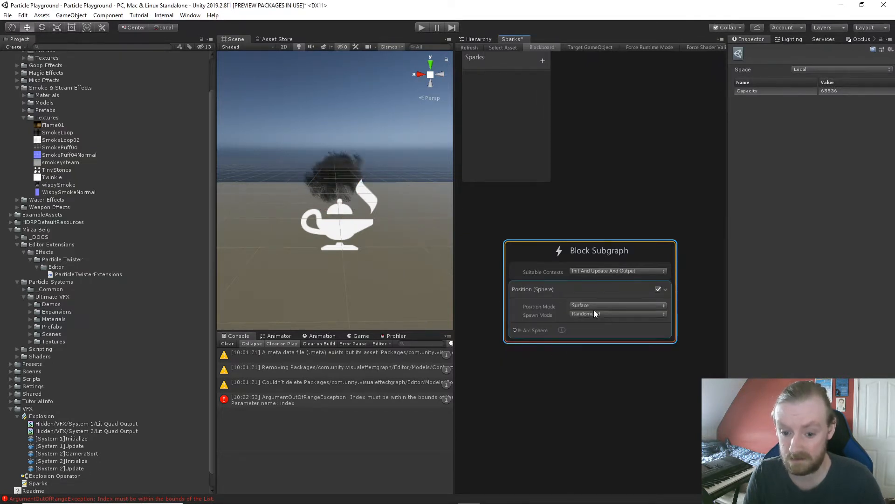
- Browse the Kill and Attribute categories, including Set, of the blocks that can be added to the Sparks block subgraph
scroll(568, 294, down, 3)
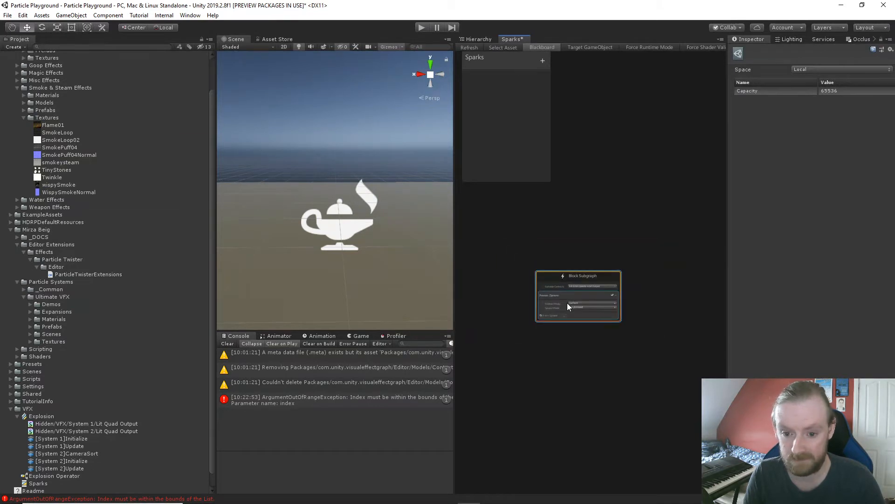
scroll(565, 310, up, 1)
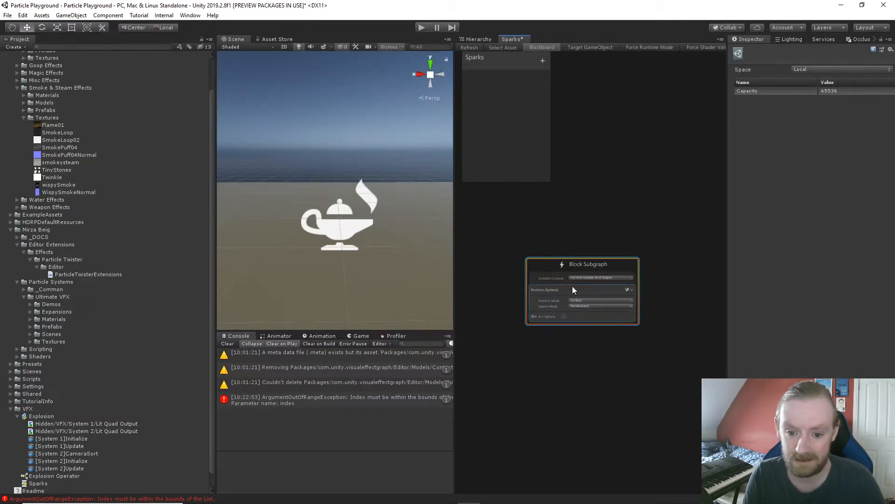
scroll(565, 340, up, 3)
key(space)
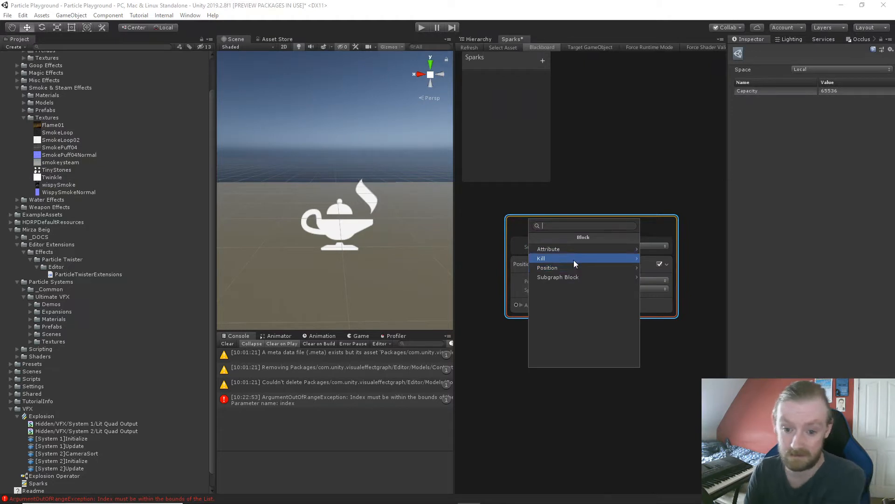
click(575, 259)
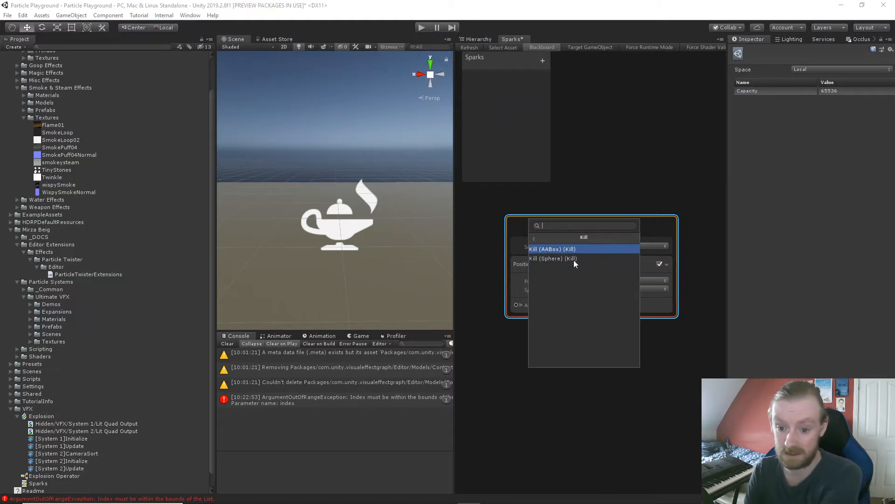
click(533, 236)
click(561, 249)
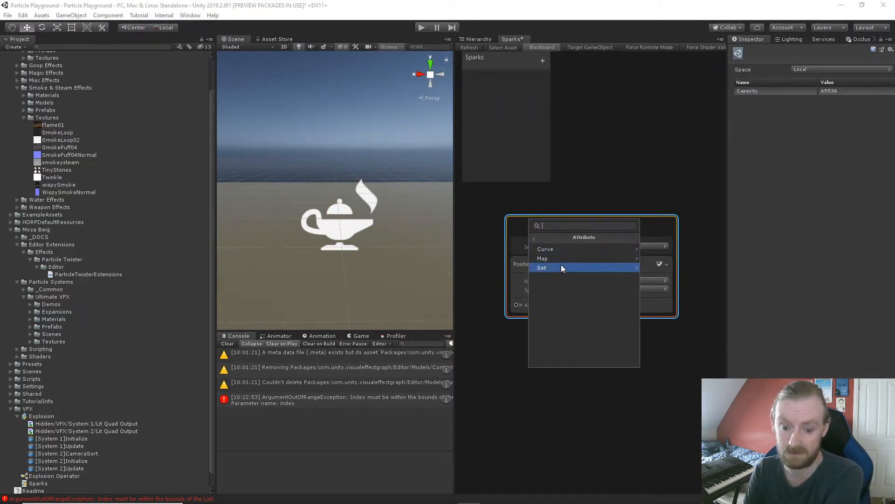
click(558, 264)
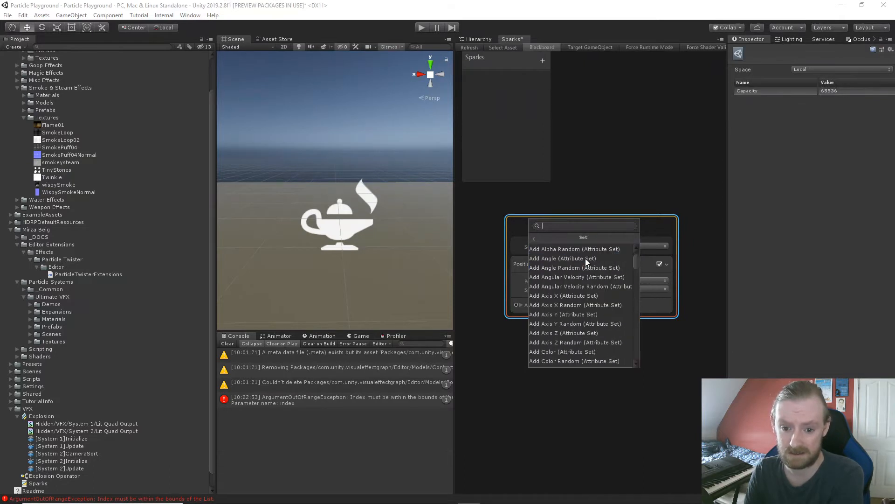
click(532, 237)
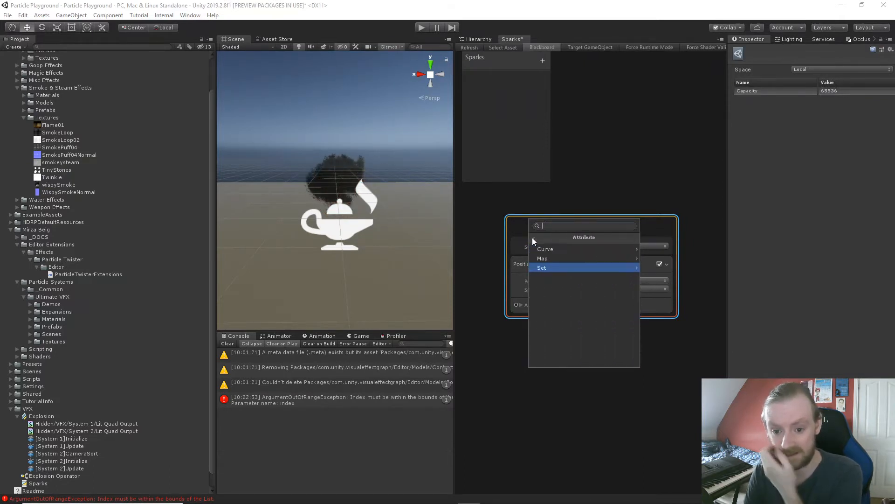
click(533, 238)
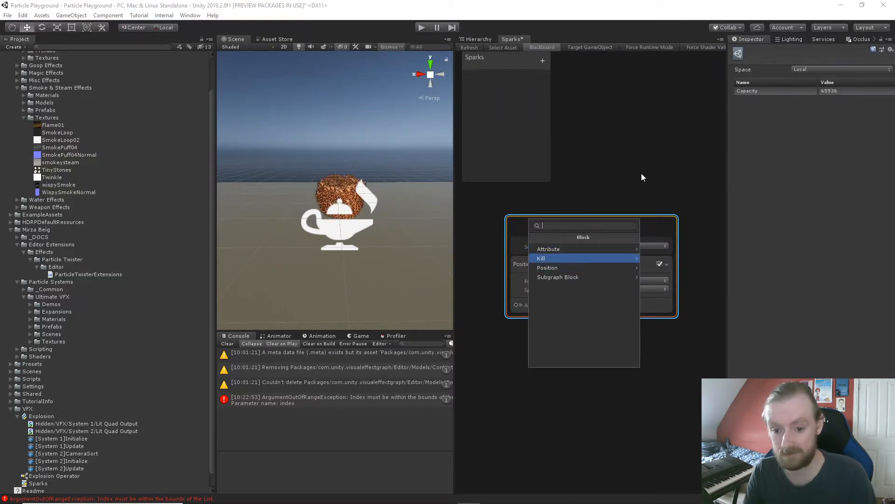
- Remove the position block from the Sparks block subgraph and delete the Sparks asset from the VFX folder
drag(642, 174, 681, 437)
key(Delete)
drag(590, 173, 613, 293)
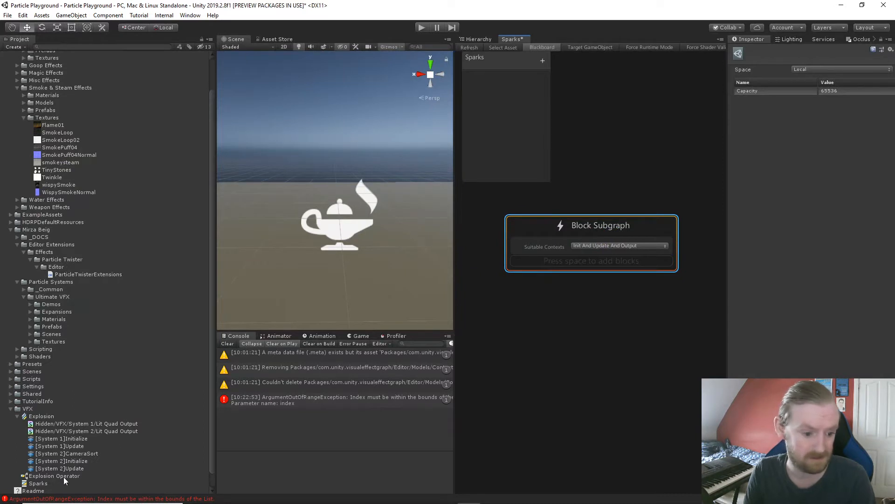
click(39, 483)
key(Delete)
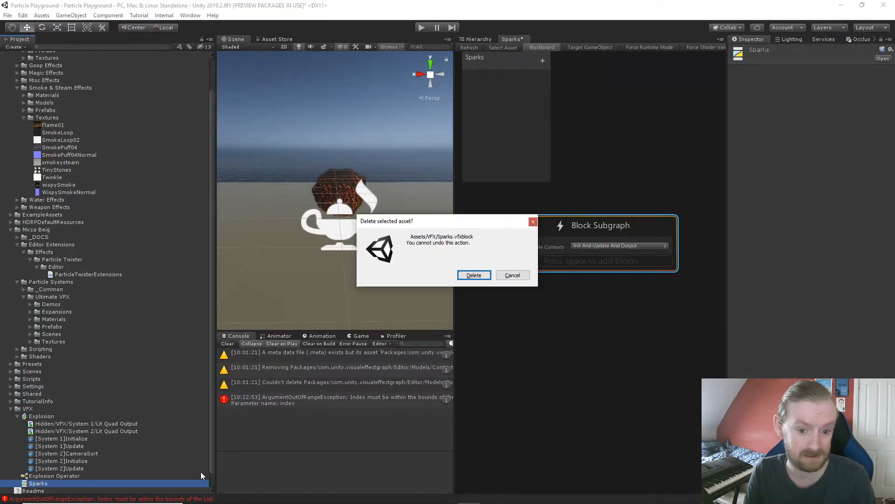
click(473, 275)
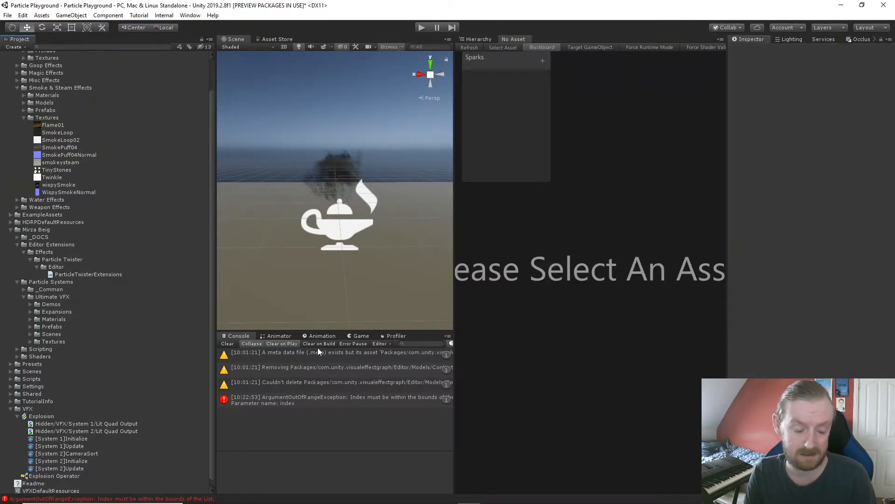
- Open the Explosion Operator subgraph and expand its max and min output nodes
click(73, 475)
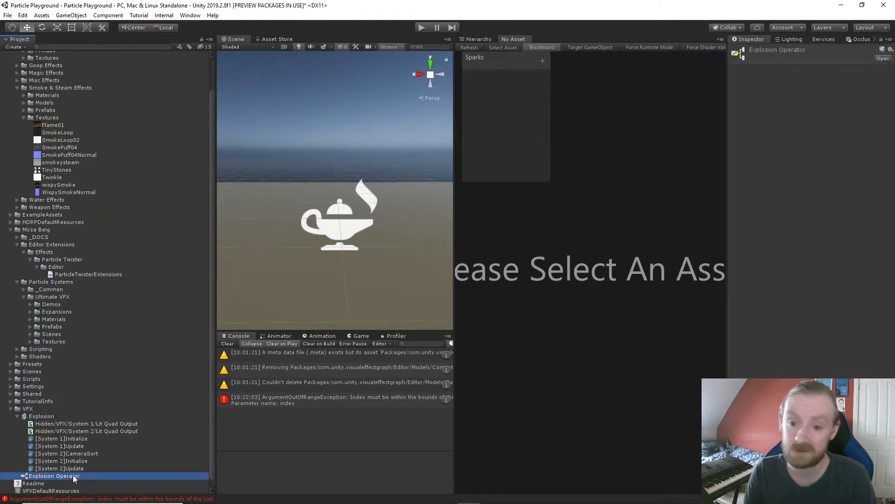
click(479, 39)
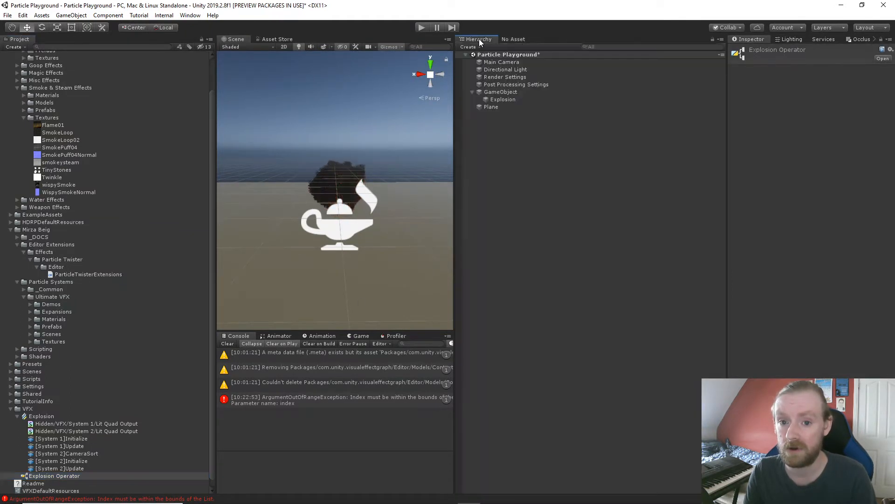
double_click(52, 475)
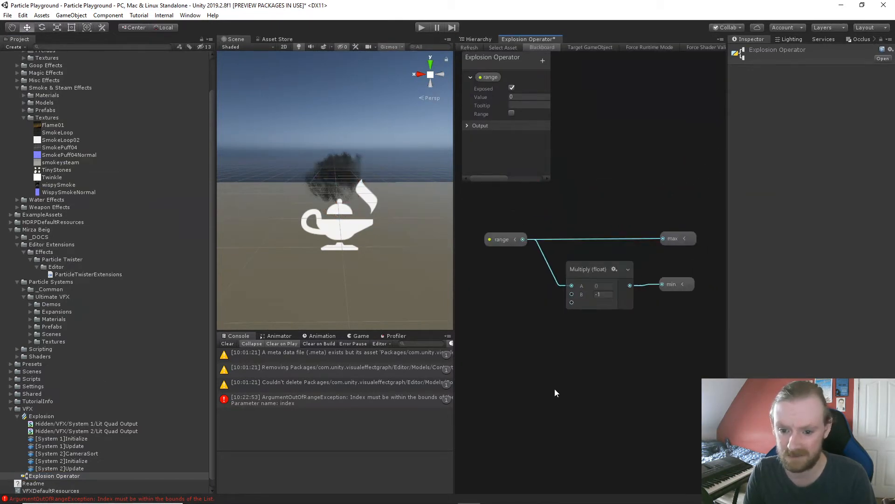
click(682, 283)
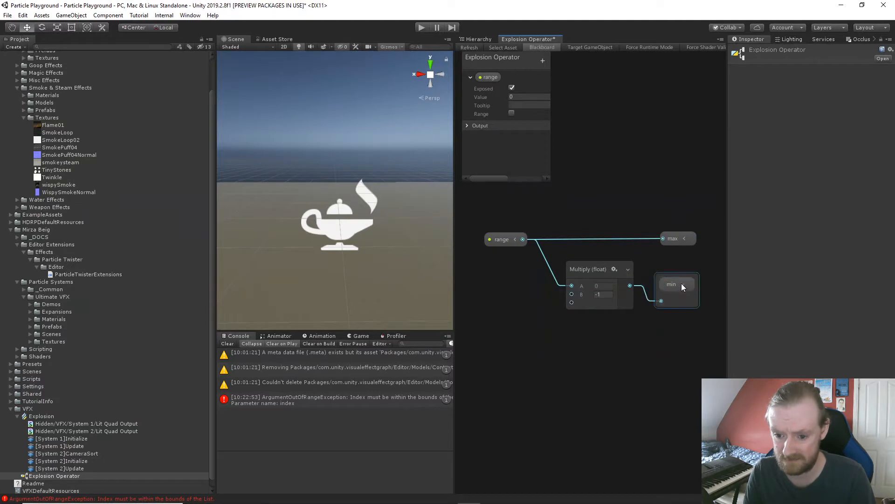
click(684, 239)
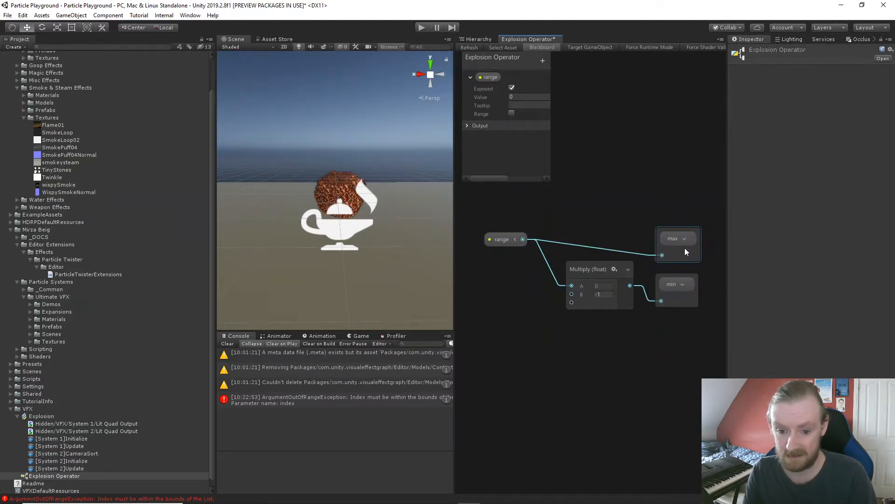
scroll(662, 238, down, 3)
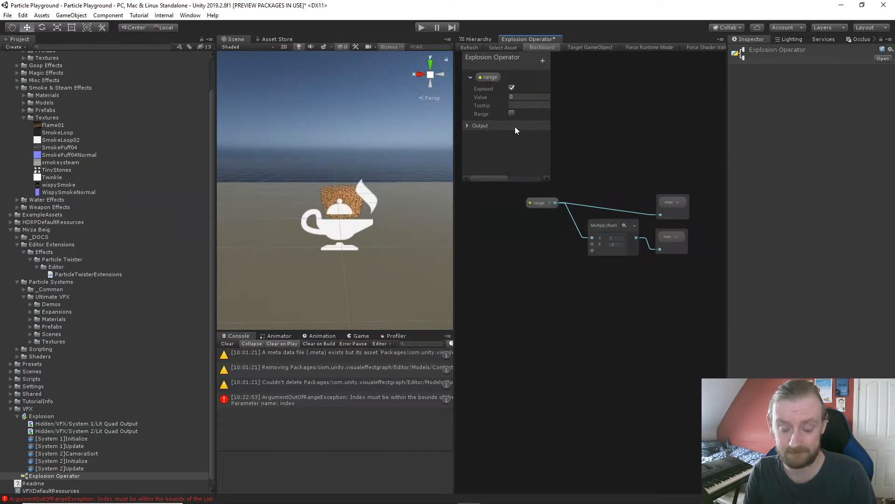
- Try to attach the scene's Explosion object as the target visual effect GameObject of the Explosion Operator graph
click(500, 46)
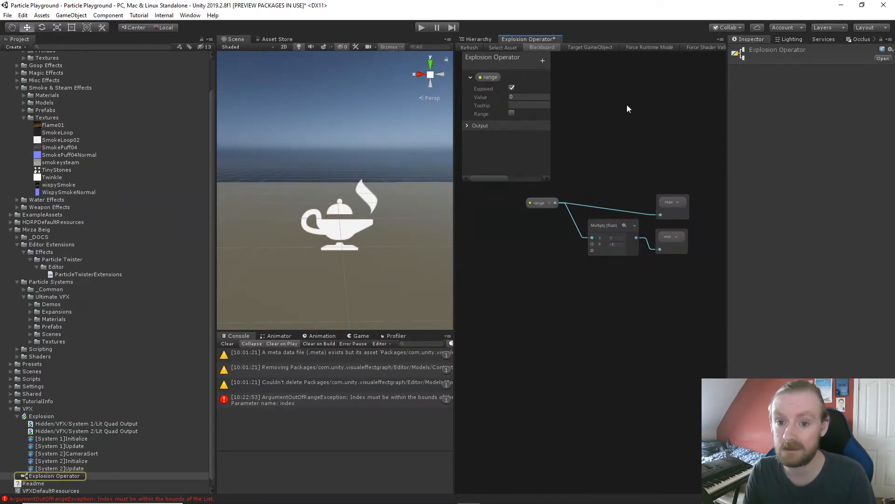
click(603, 48)
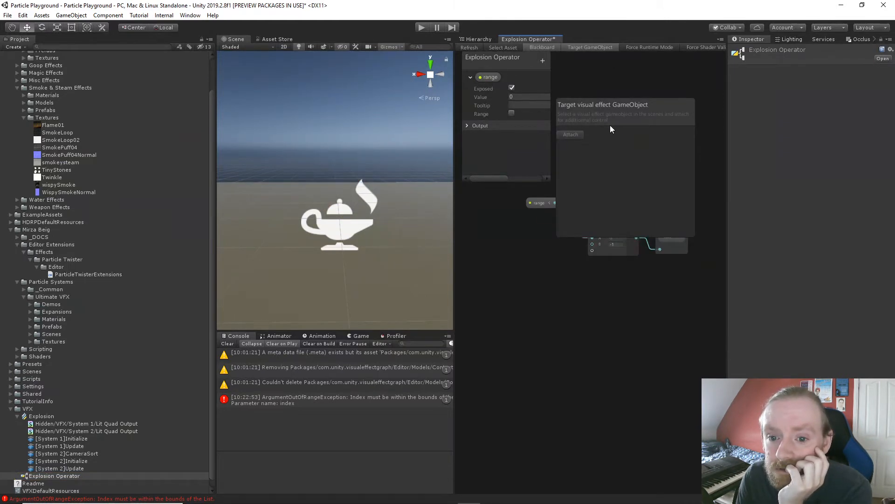
click(475, 39)
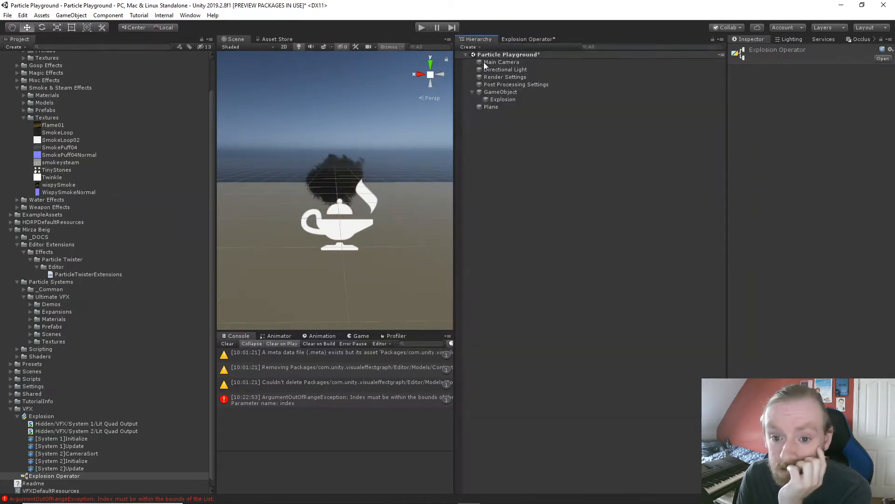
click(515, 99)
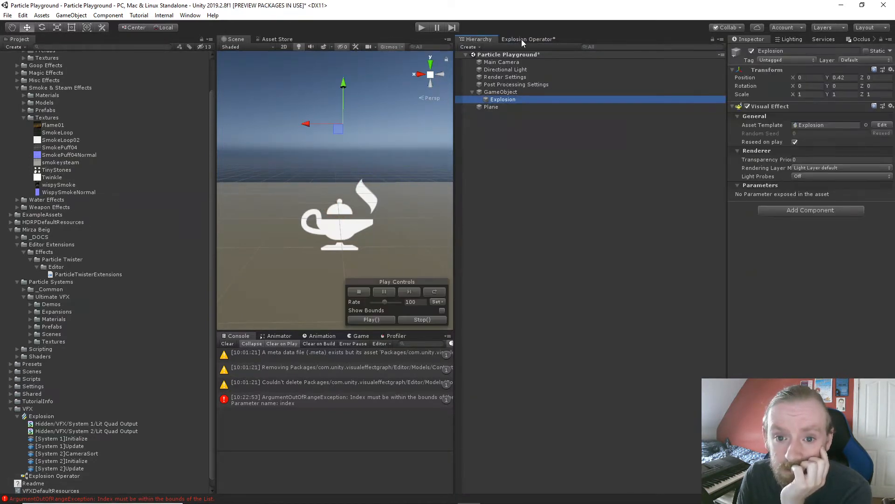
click(522, 39)
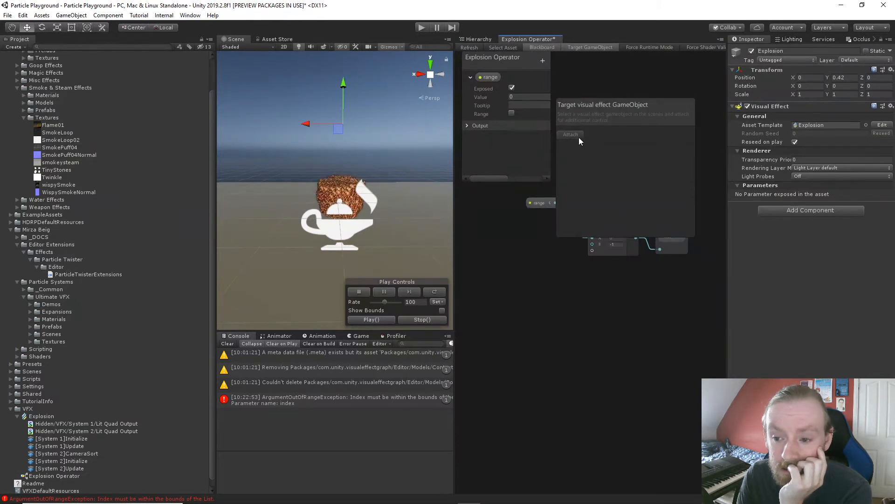
click(482, 36)
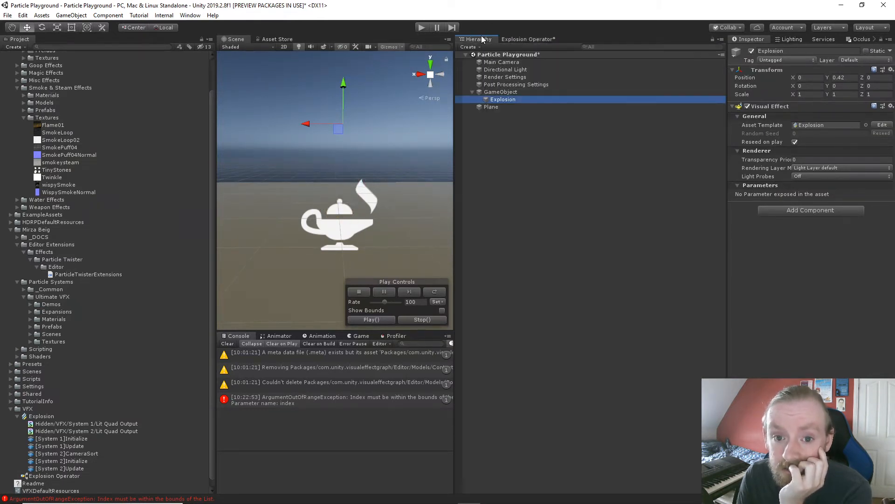
click(508, 93)
click(518, 40)
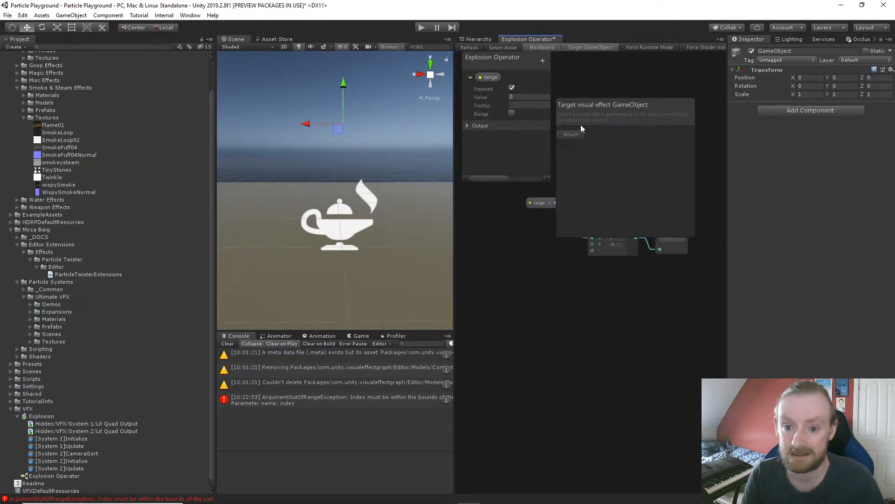
click(479, 40)
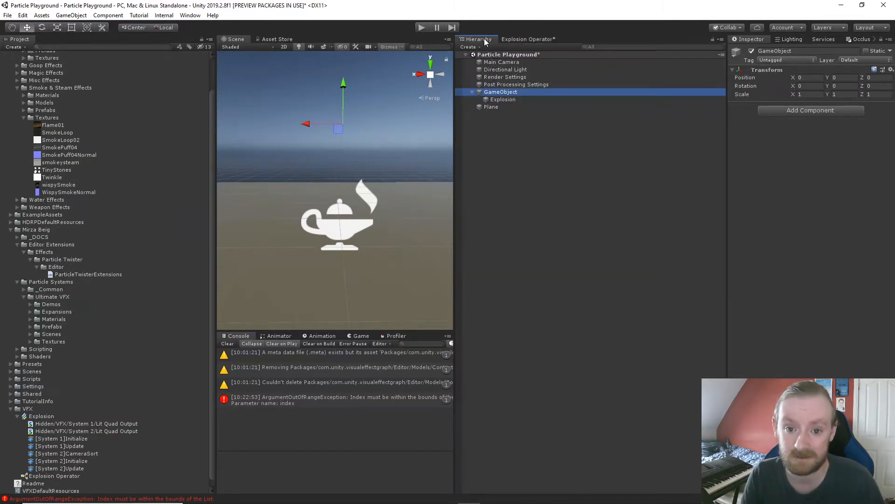
click(526, 101)
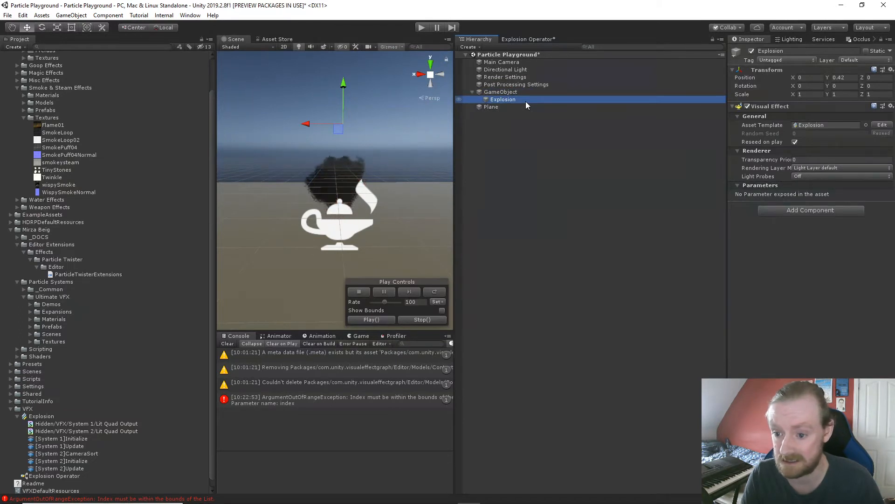
click(536, 39)
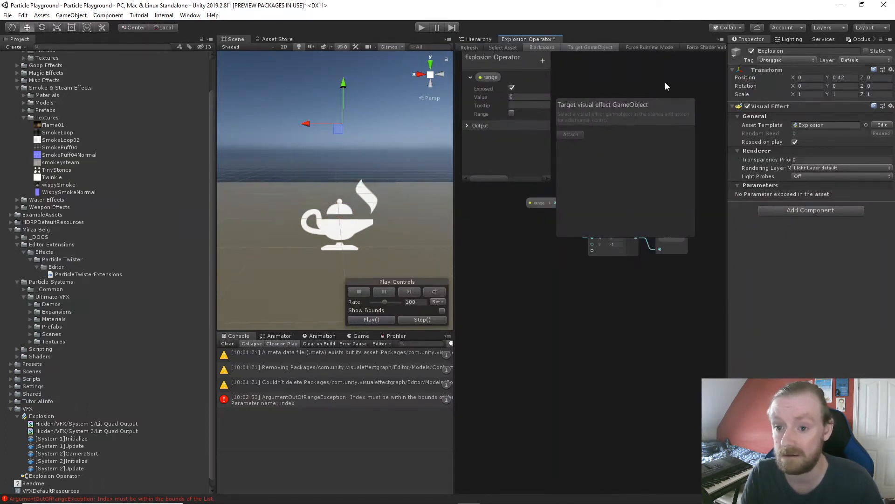
- Rearrange the workspace by narrowing the Inspector and Project areas and widening the Scene view
middle_drag(665, 82, 633, 84)
scroll(634, 84, down, 5)
scroll(692, 75, up, 3)
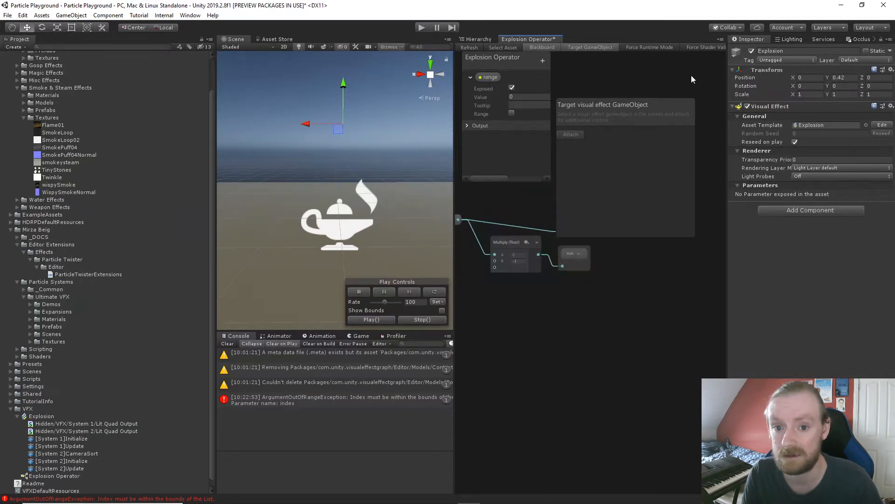
drag(727, 91, 767, 92)
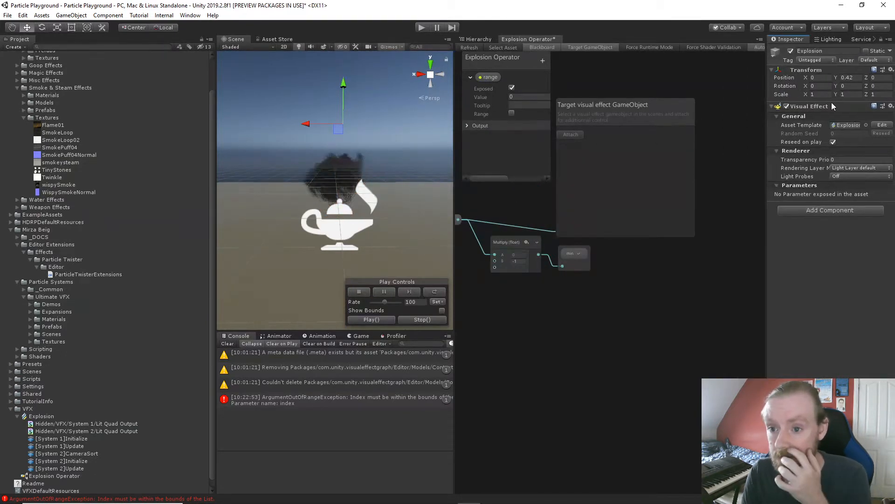
drag(452, 140, 526, 136)
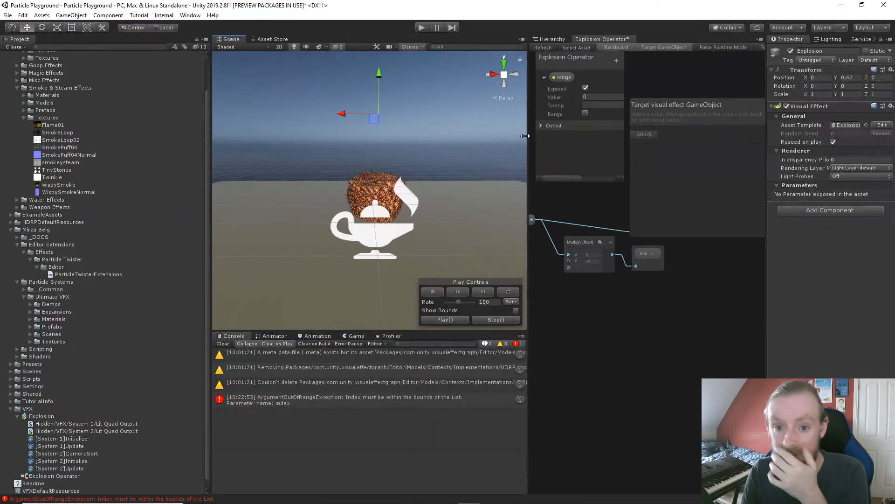
drag(208, 171, 105, 168)
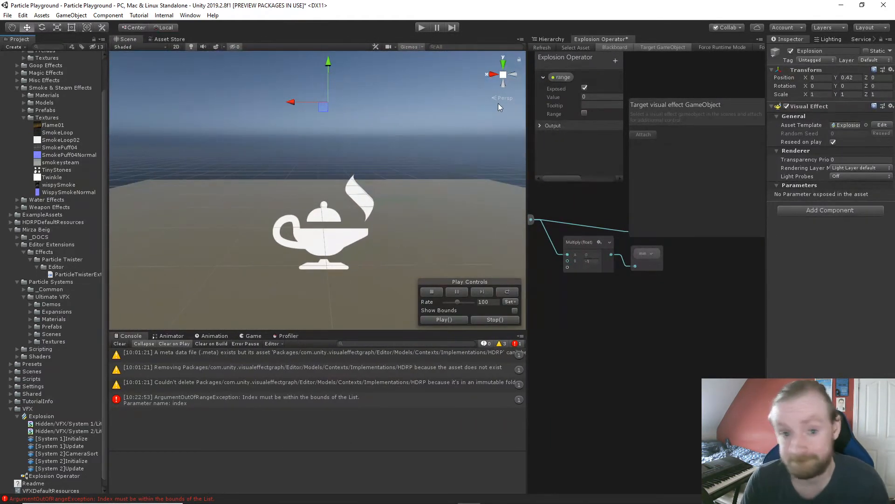
- Delete the Explosion Operator asset from the VFX folder
click(66, 475)
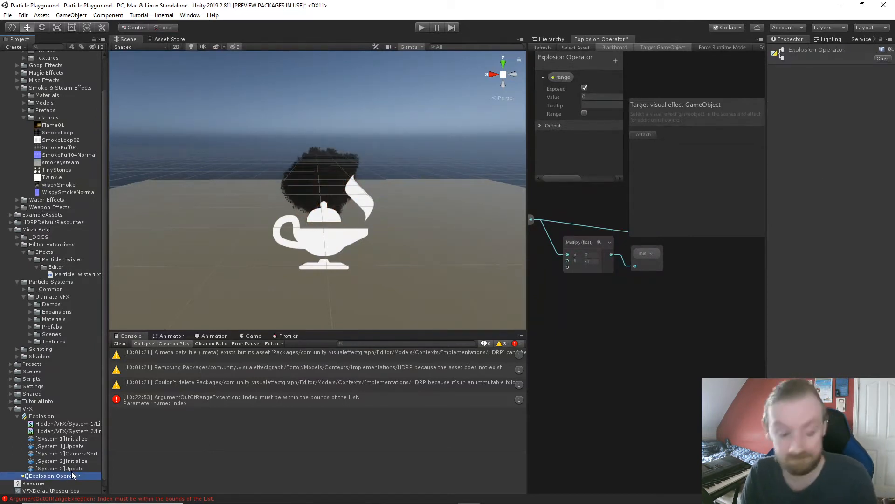
key(Delete)
click(474, 275)
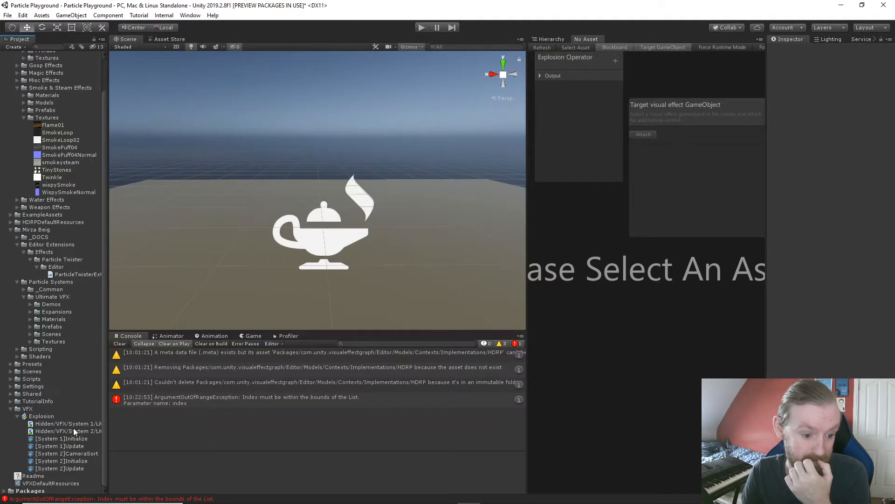
- Open the Explosion effect graph and branch a new Initialize context off the existing Spawn context's output
click(48, 417)
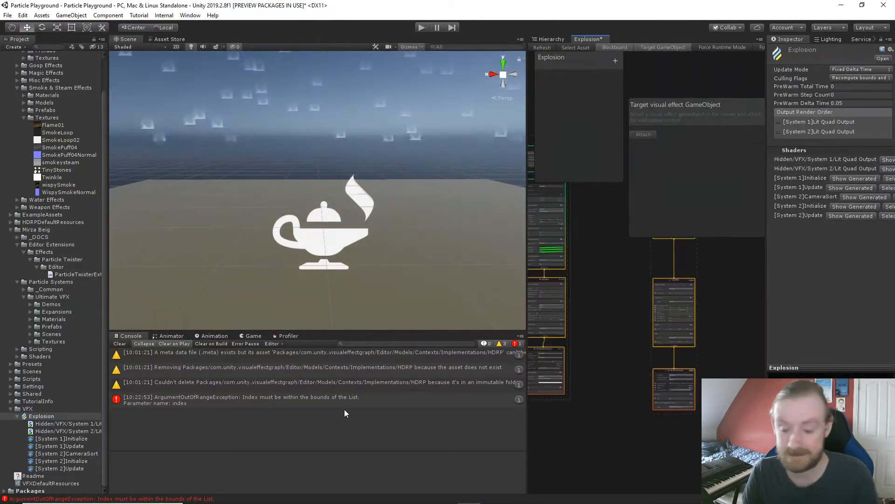
click(661, 44)
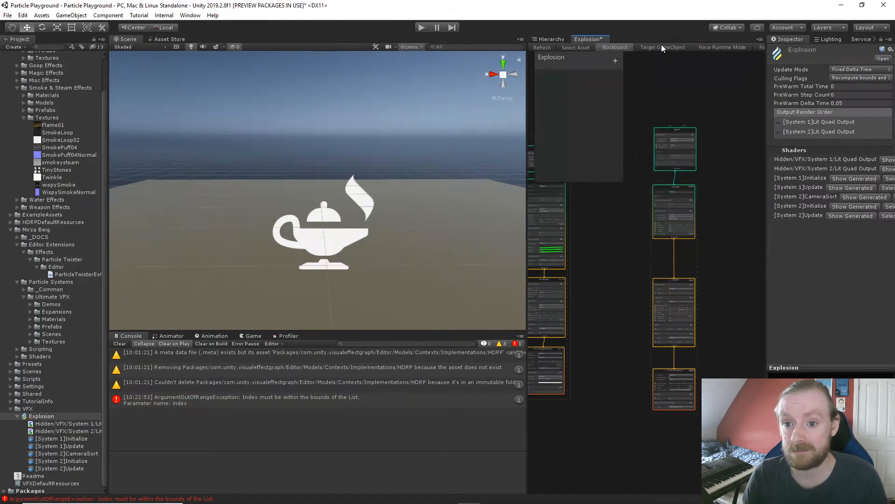
scroll(709, 207, up, 5)
middle_drag(699, 223, 712, 248)
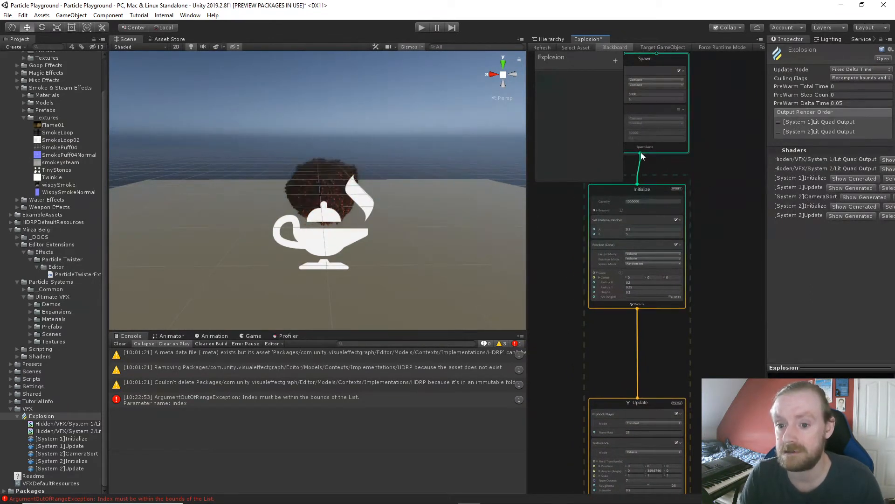
middle_drag(694, 182, 701, 200)
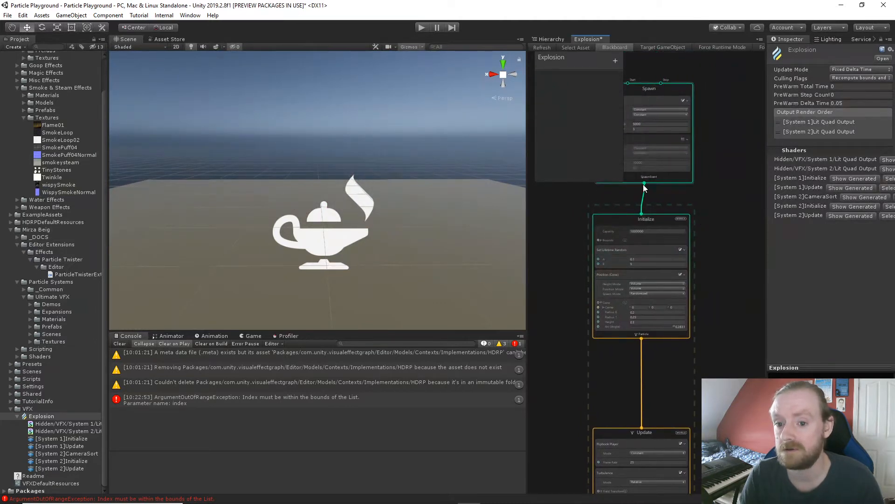
drag(646, 184, 738, 236)
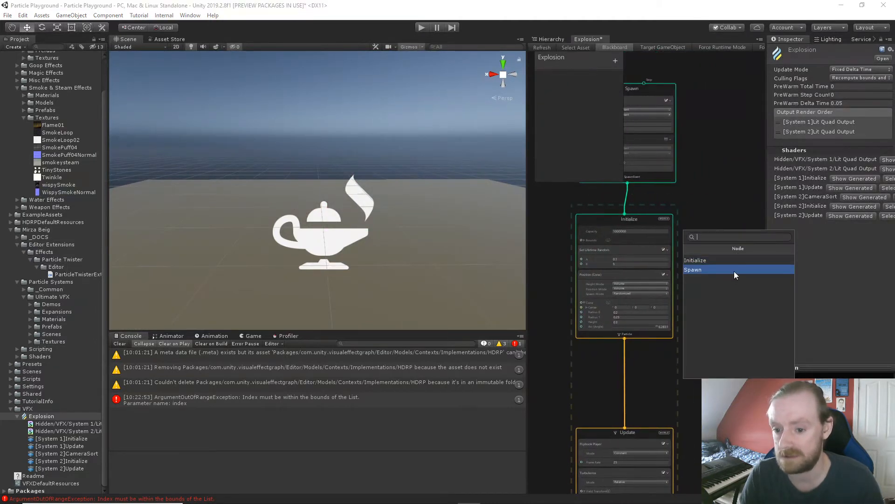
click(733, 260)
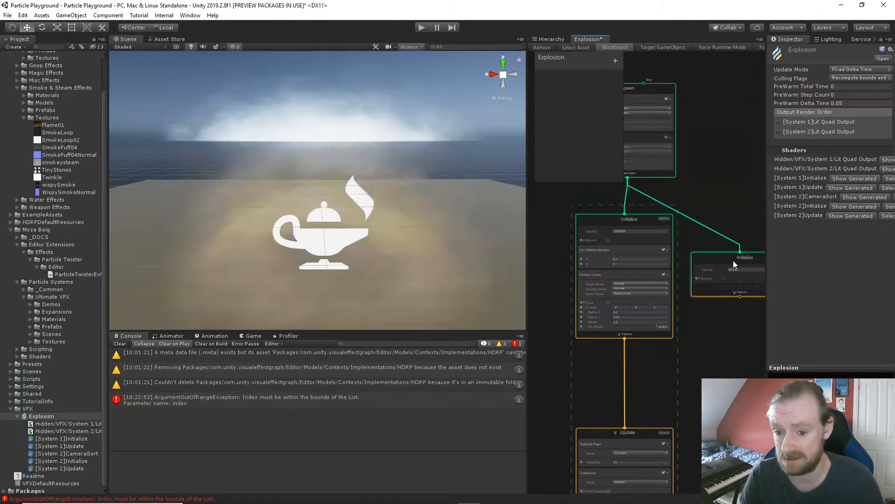
- Lower the particle capacity of the new Initialize context
middle_drag(720, 321, 653, 253)
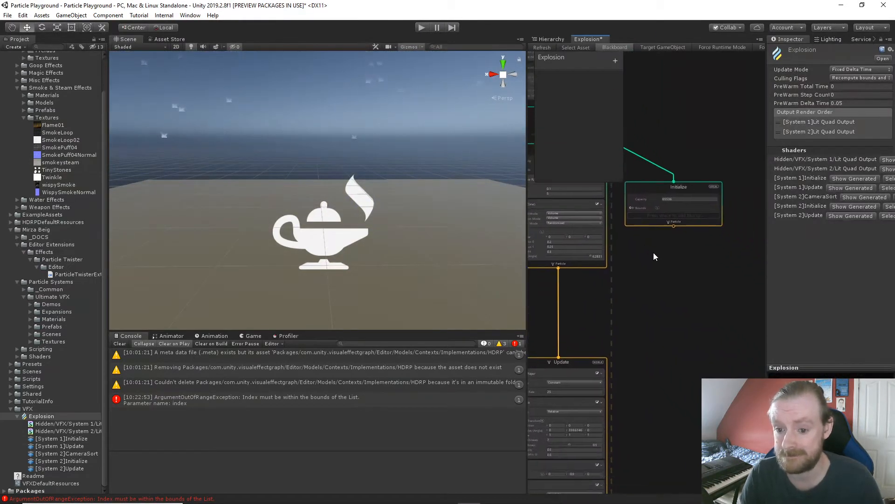
click(690, 198)
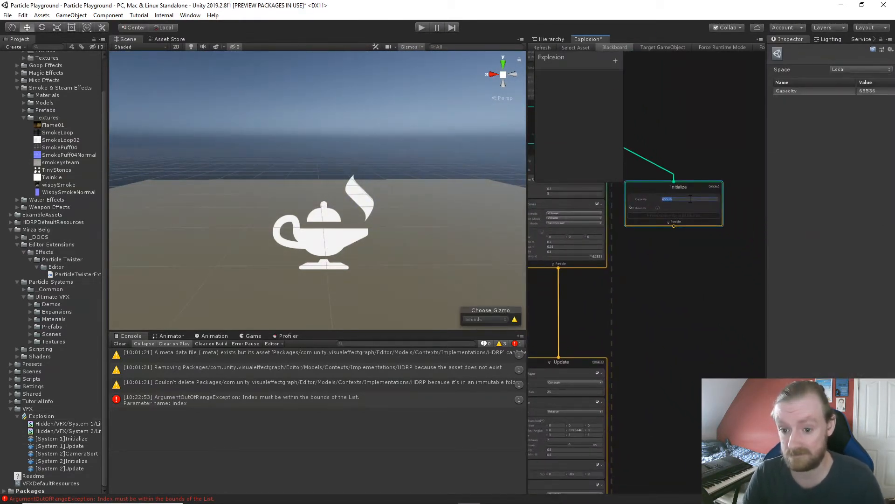
key(Return)
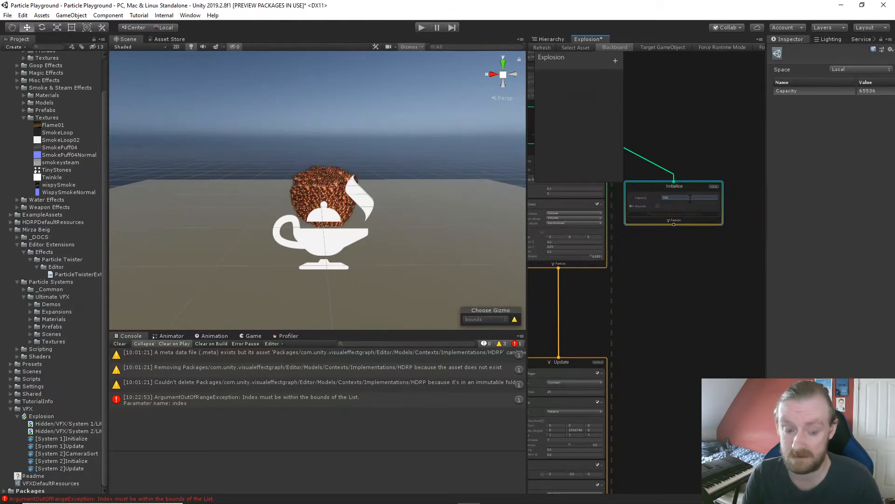
- Add a Set Lifetime Random block to the new Initialize context
middle_drag(660, 266, 715, 273)
key(space)
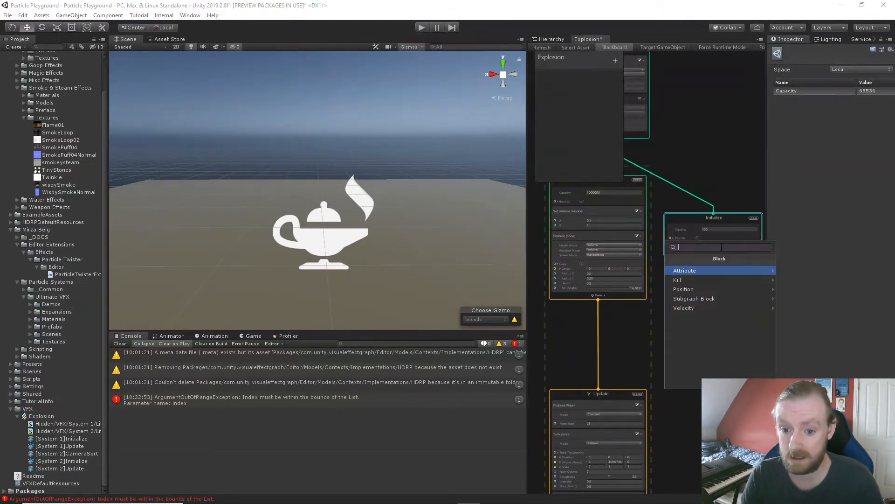
text(set life)
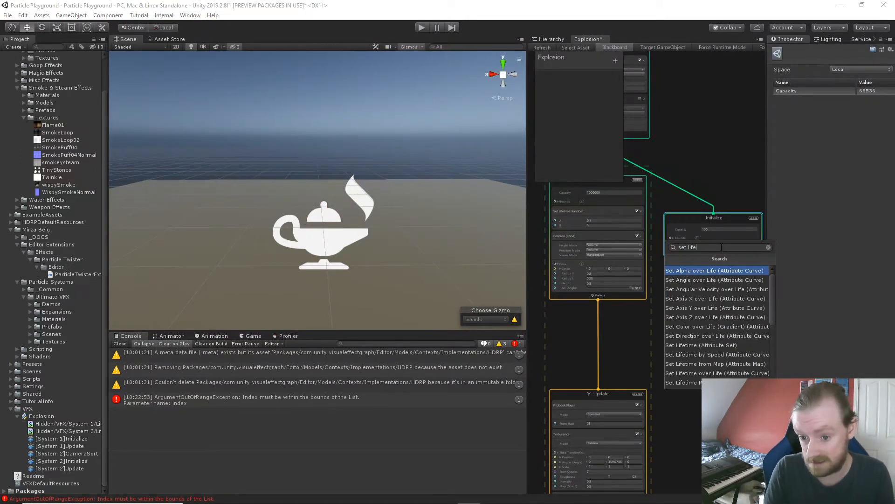
key(Down)
key(Down)
key(Down)
key(Down)
key(Down)
key(Down)
key(Down)
key(Down)
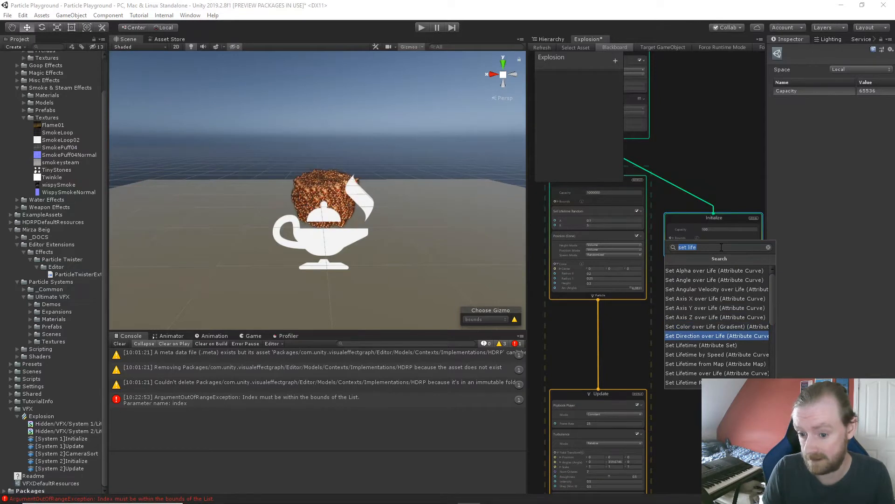
key(Down)
key(Down)
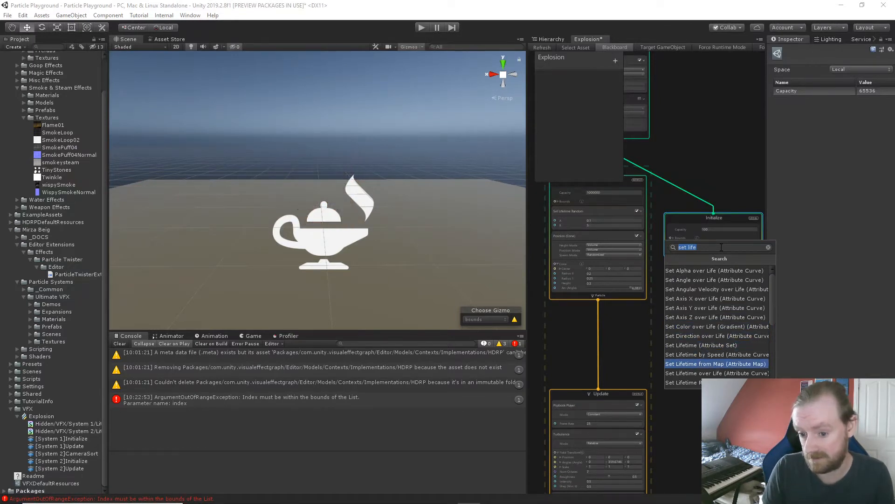
key(Down)
key(Down)
key(Return)
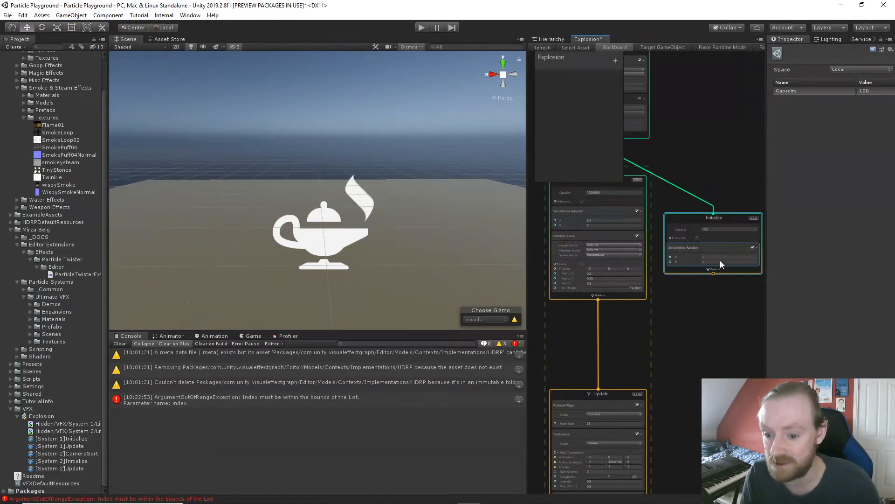
- Set the new Initialize context's random lifetime range from 0.1 to 2
click(721, 258)
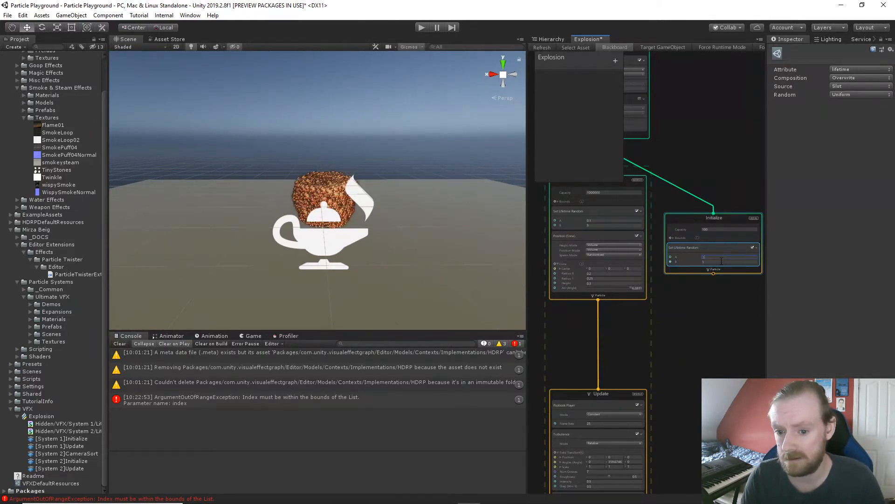
text(0.1)
key(Tab)
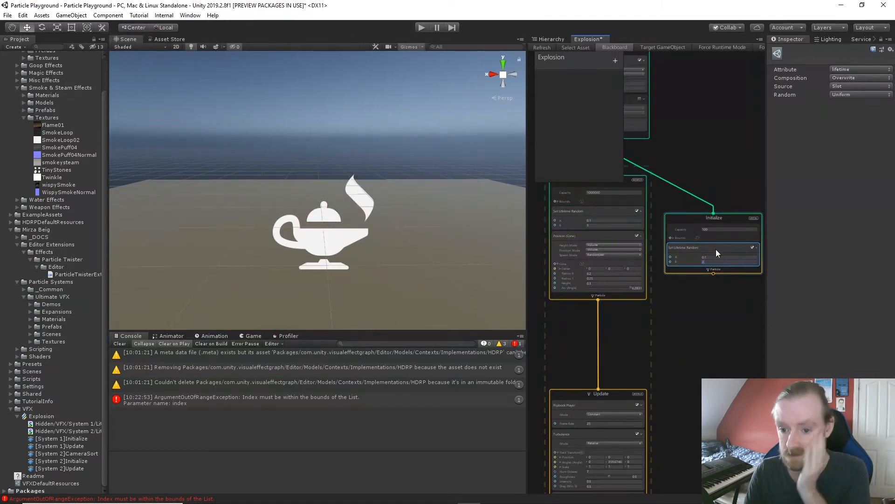
text(2)
- Add a Position (Sphere) block to the new Initialize context
click(729, 218)
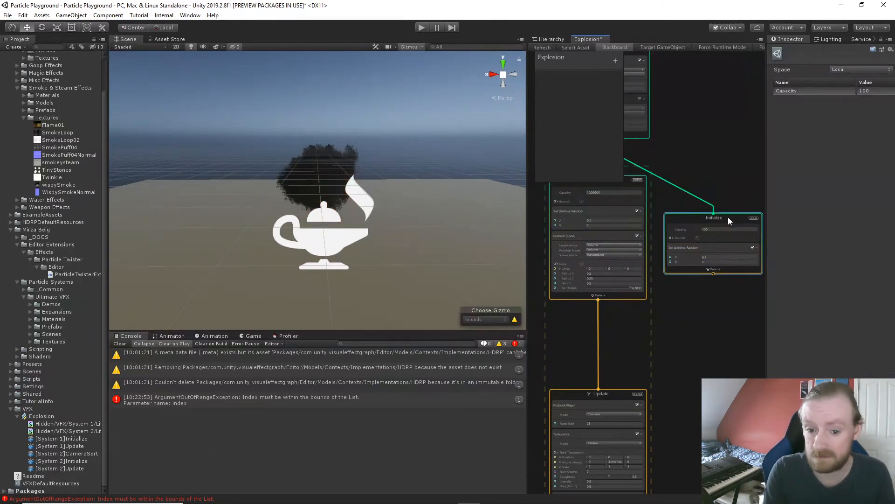
key(space)
text(pos)
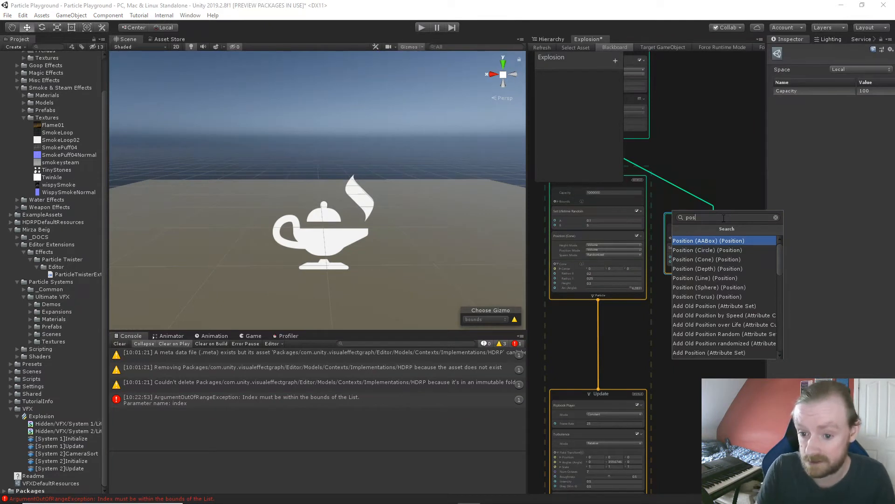
key(Down)
key(Down)
key(Down)
key(Down)
key(Down)
key(Return)
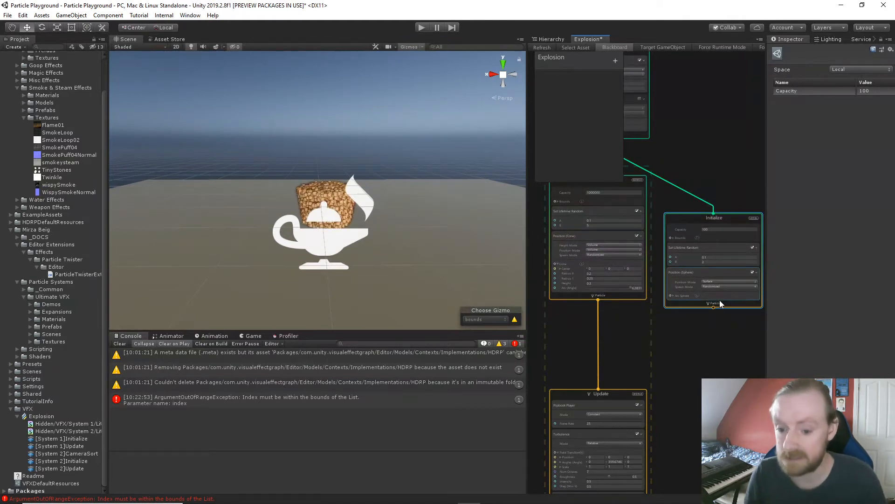
- Create an Update context connected to the new Initialize context's particle output
middle_drag(715, 339, 693, 256)
drag(690, 244, 696, 279)
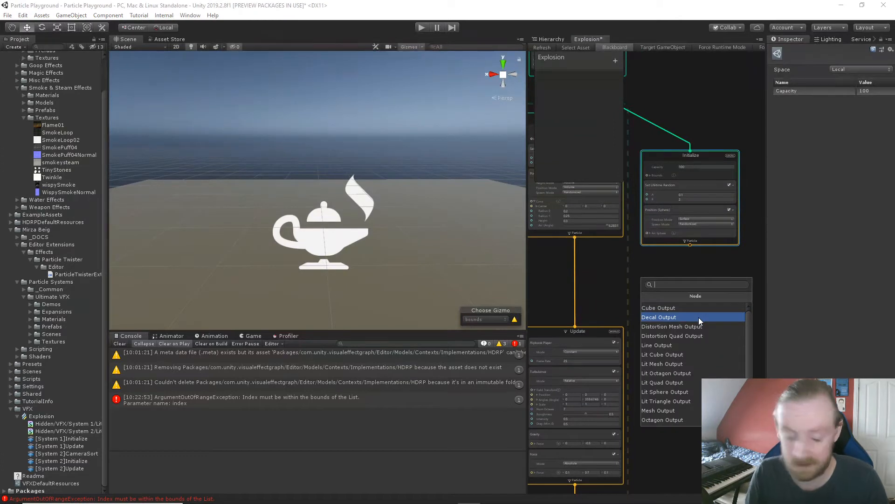
text(u)
key(Return)
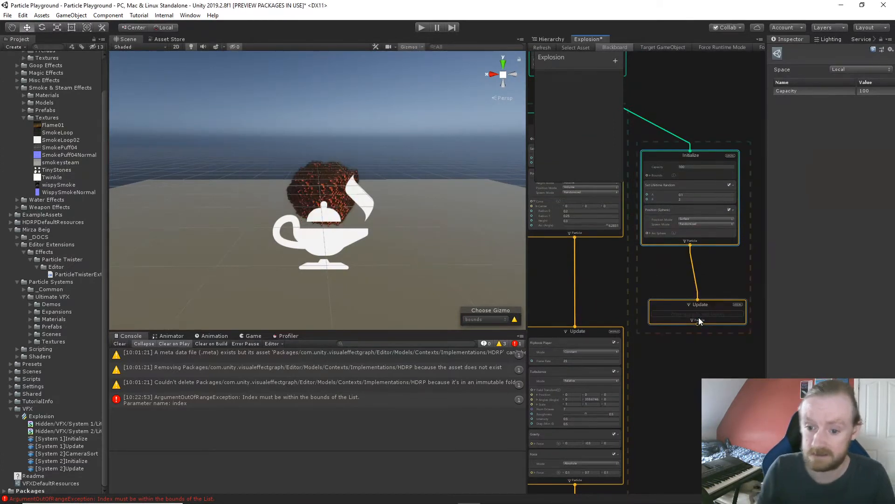
- Create a Lit Quad Output context connected to the new Update context's particle output
drag(698, 325, 701, 387)
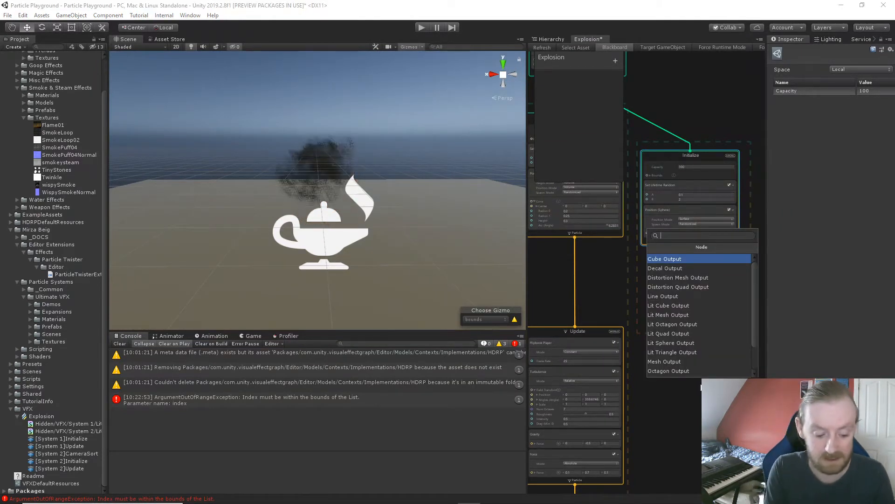
text(lit)
key(Down)
key(Down)
key(Down)
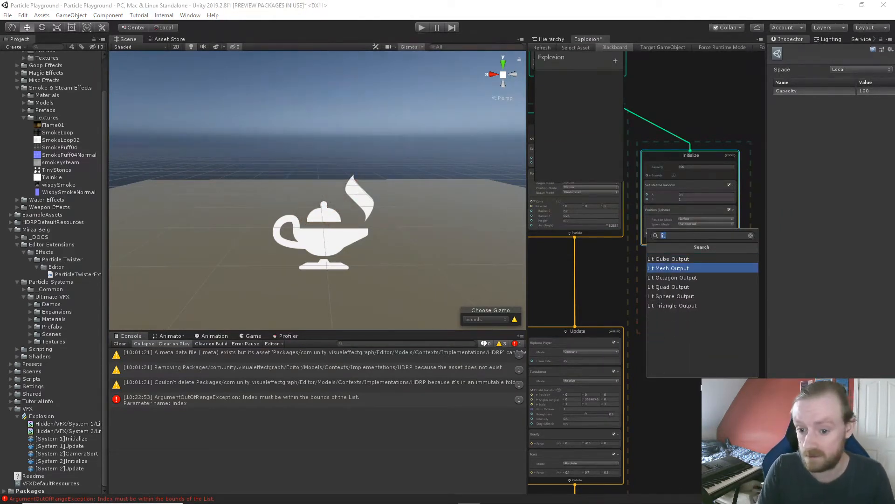
key(Return)
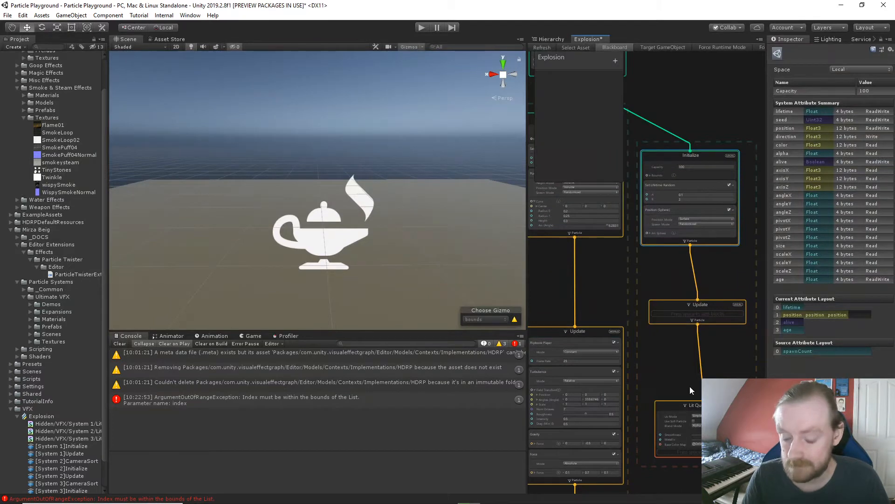
- Try to assign the Sparkle texture as the Lit Quad Output's Base Color Map
middle_drag(690, 386, 676, 281)
scroll(684, 343, up, 4)
middle_drag(682, 404, 663, 387)
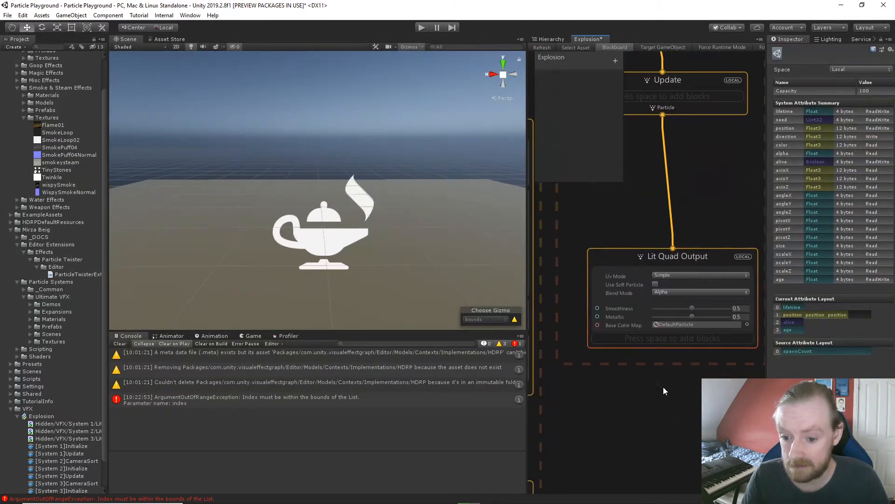
click(747, 324)
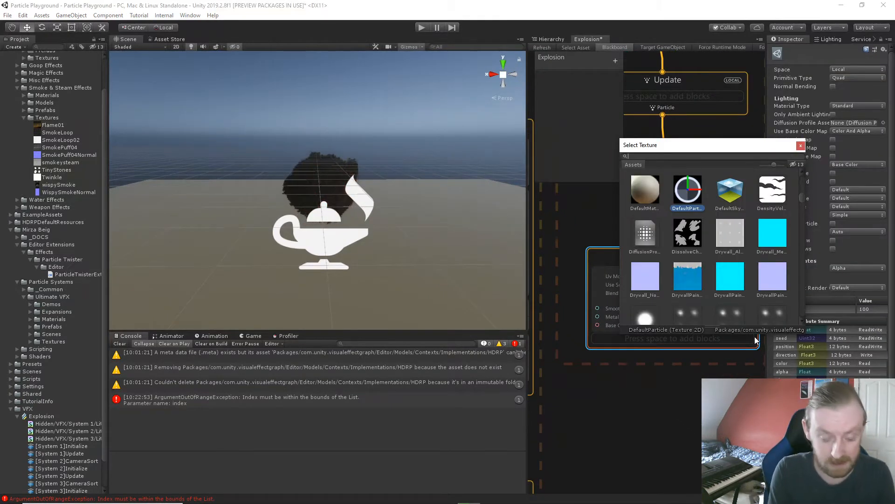
text(spar)
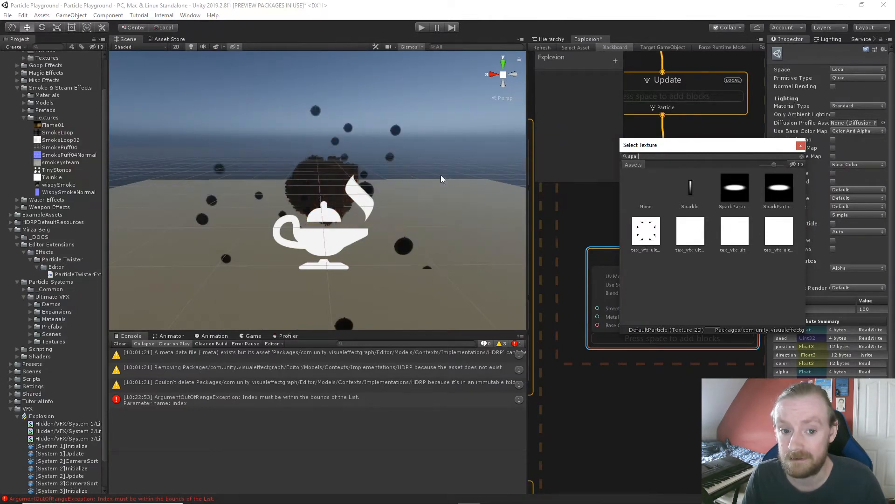
double_click(691, 190)
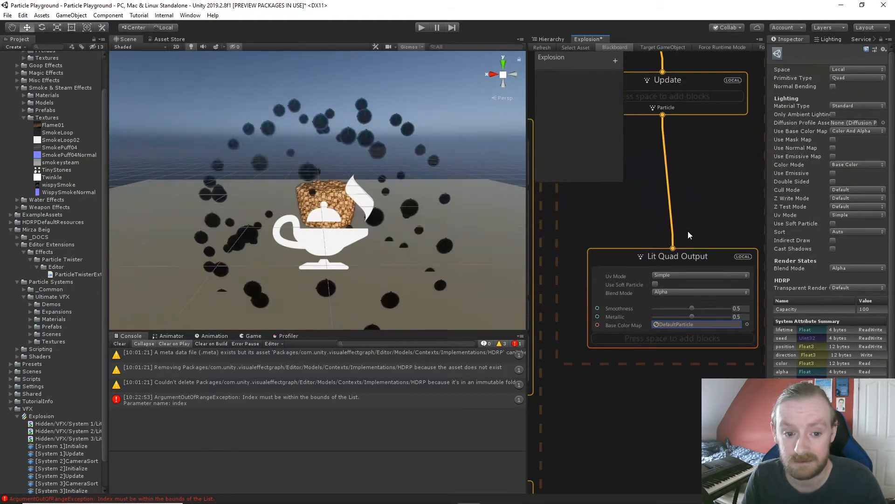
- Assign the SparkParticle texture as the Lit Quad Output's Base Color Map
click(748, 324)
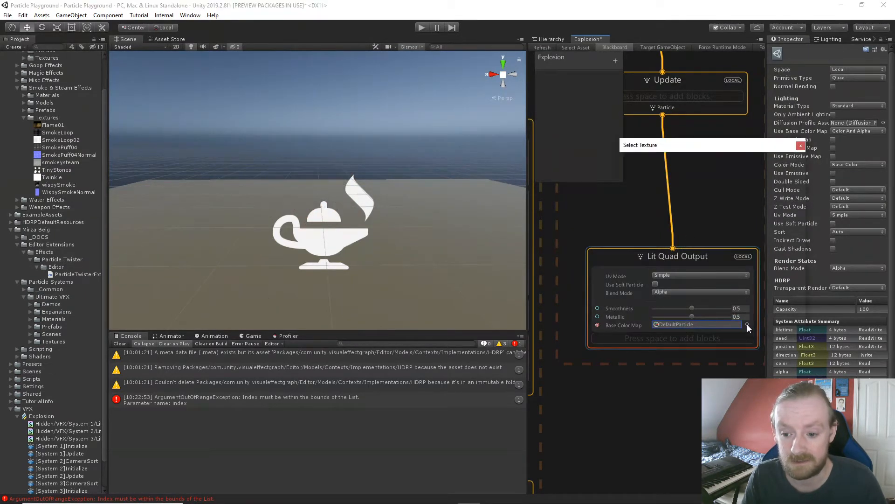
text(spar)
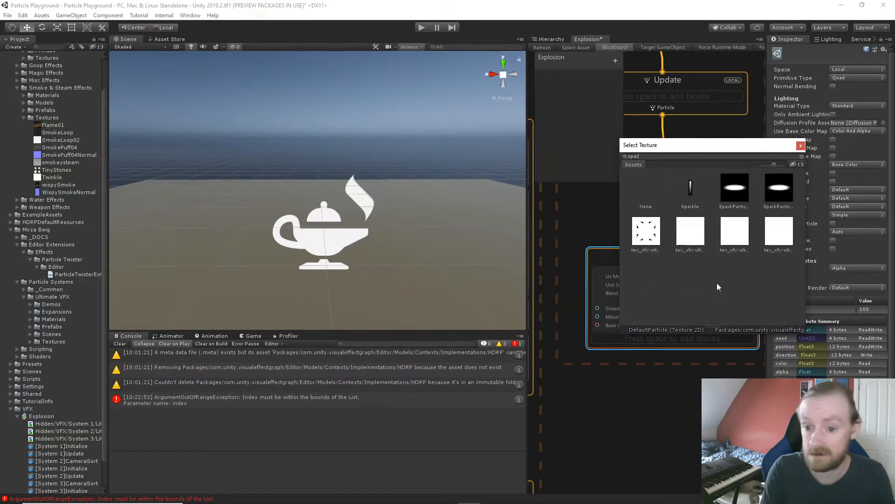
double_click(734, 191)
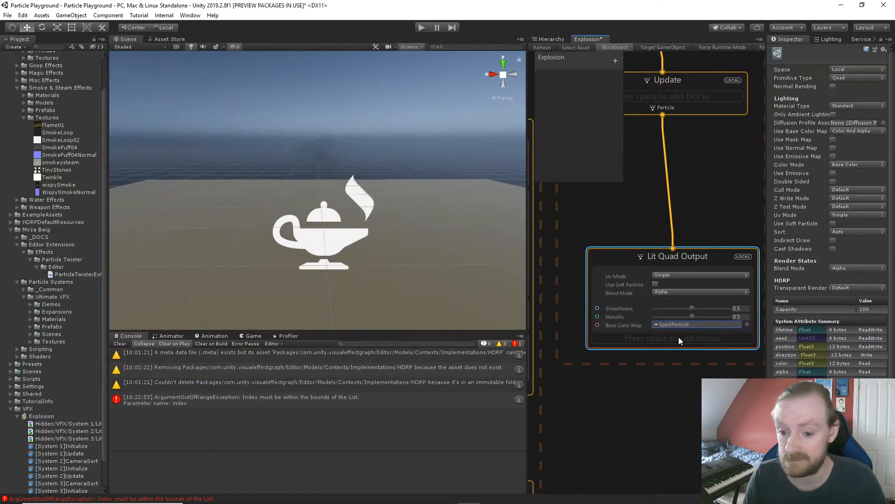
- Add a Set Color over Life block to the Lit Quad Output context
key(space)
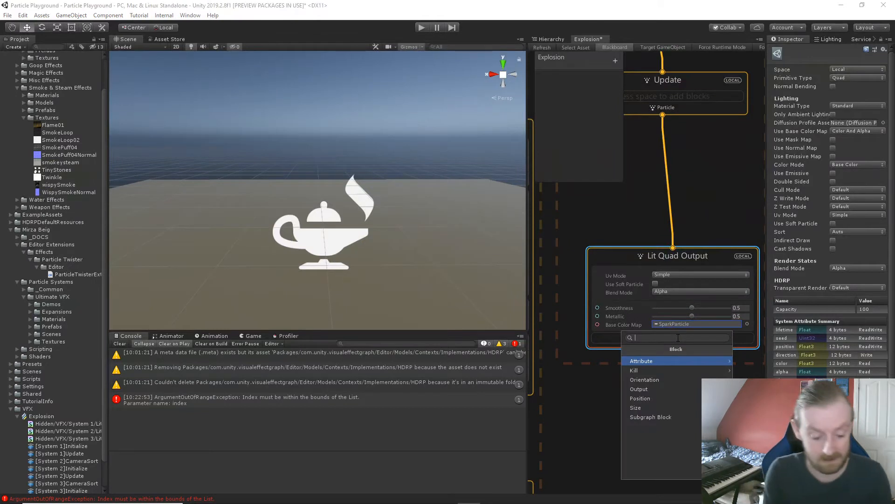
text(set)
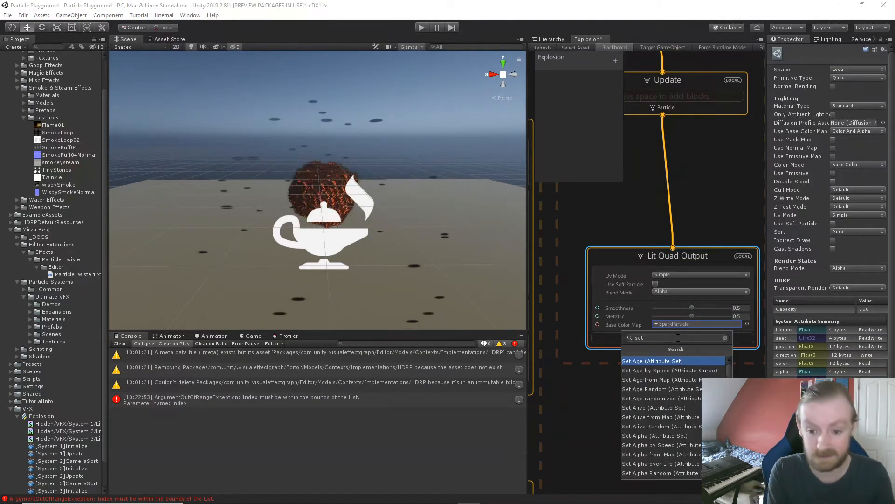
text( colo)
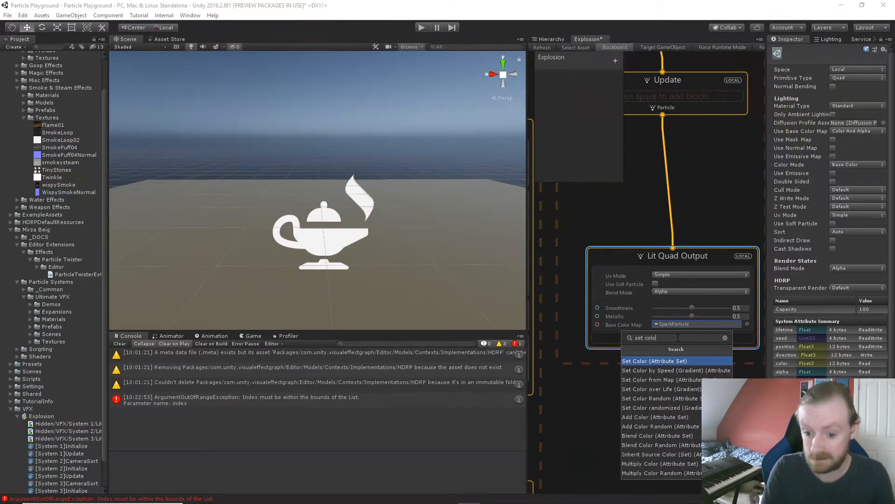
key(Down)
key(Down)
key(Down)
key(Return)
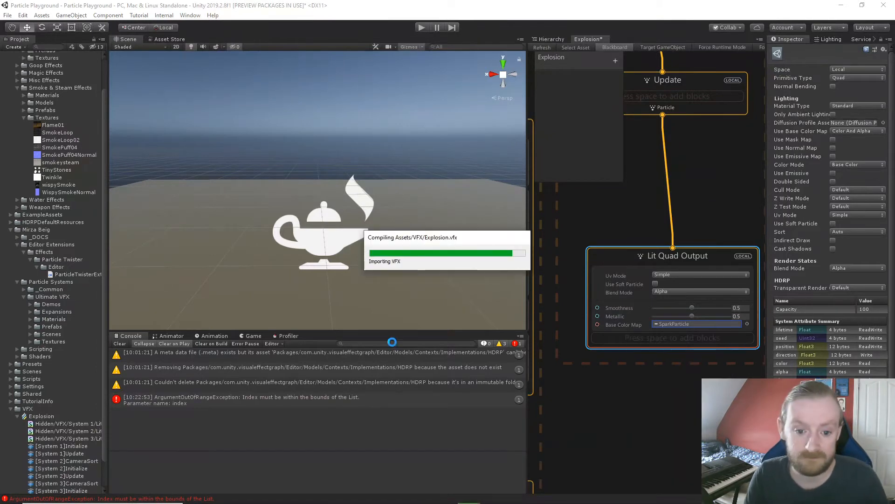
- Apply the red-to-orange-to-white gradient preset to the Set Color over Life block's color
click(666, 383)
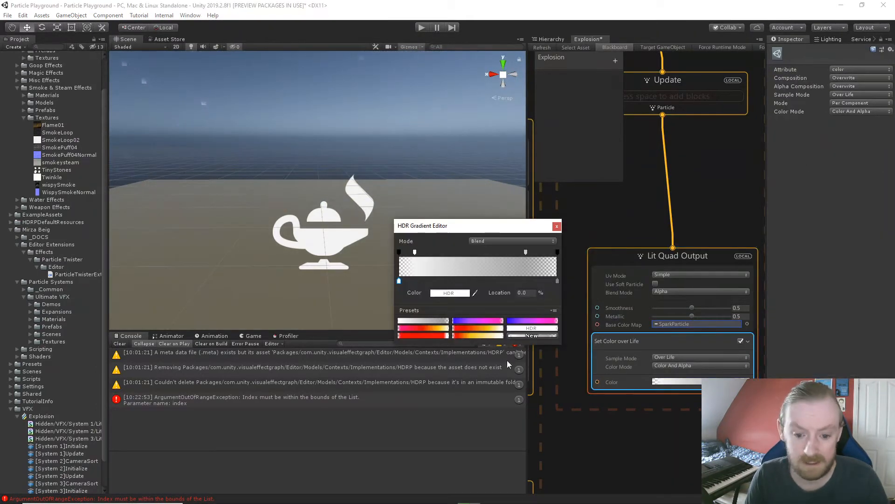
click(482, 336)
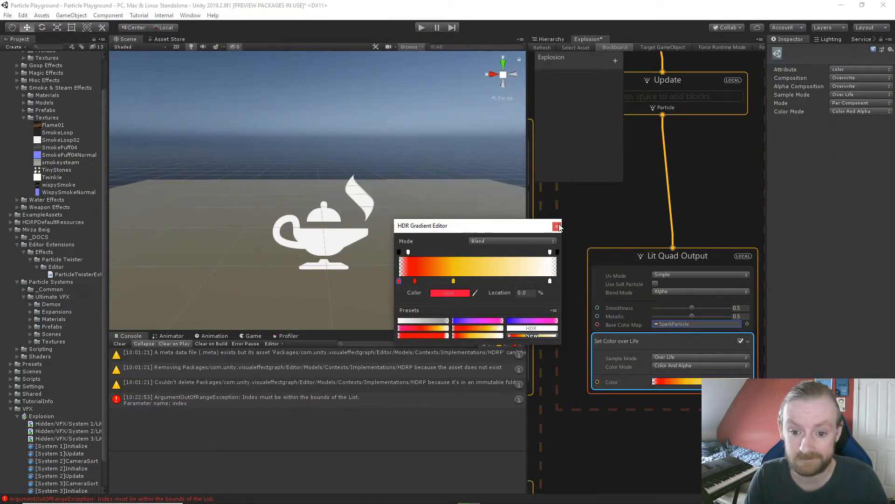
click(564, 289)
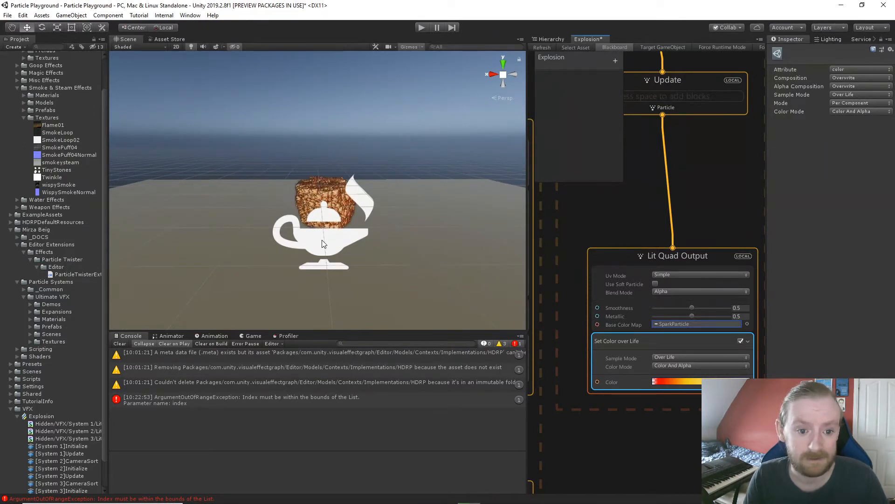
- Set the Lit Quad Output's blend mode to Additive and raise its Smoothness and Metallic values to 1
scroll(322, 243, down, 2)
scroll(322, 242, up, 3)
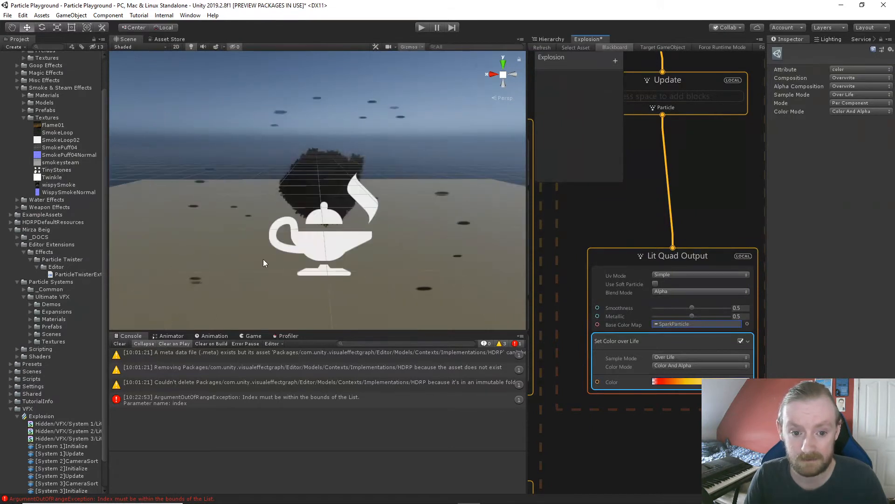
scroll(263, 260, up, 4)
scroll(264, 260, down, 3)
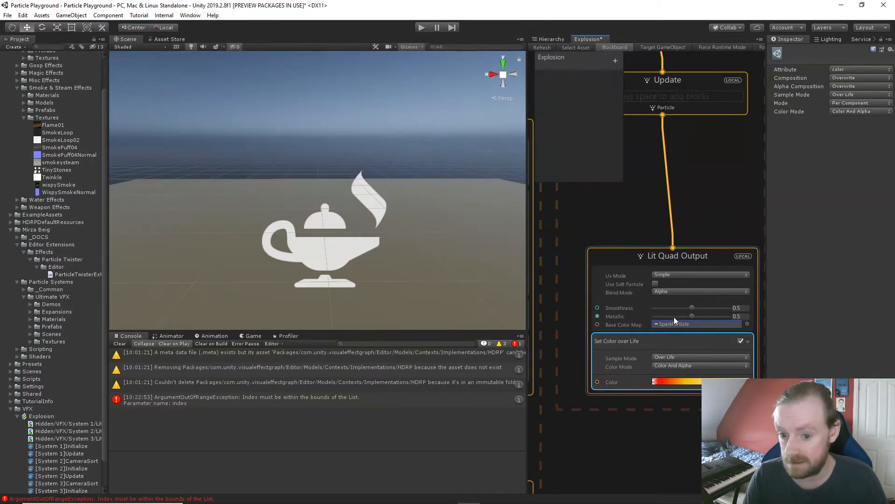
click(670, 276)
click(670, 276)
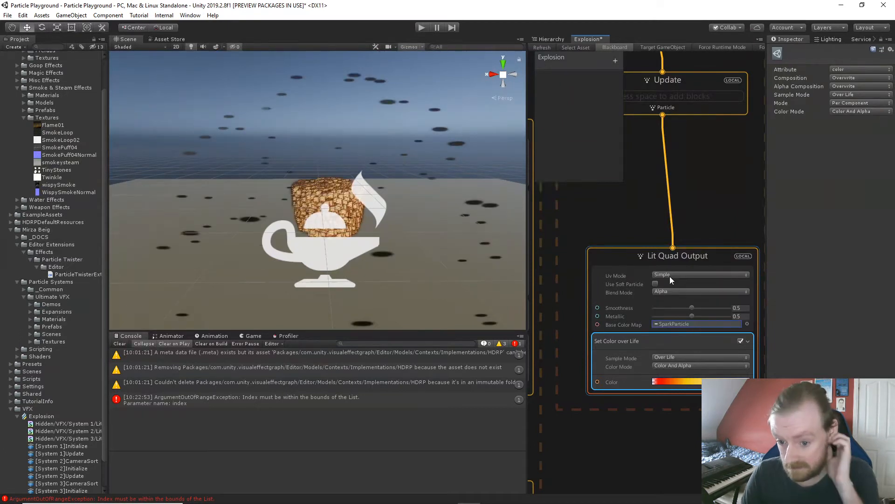
click(670, 276)
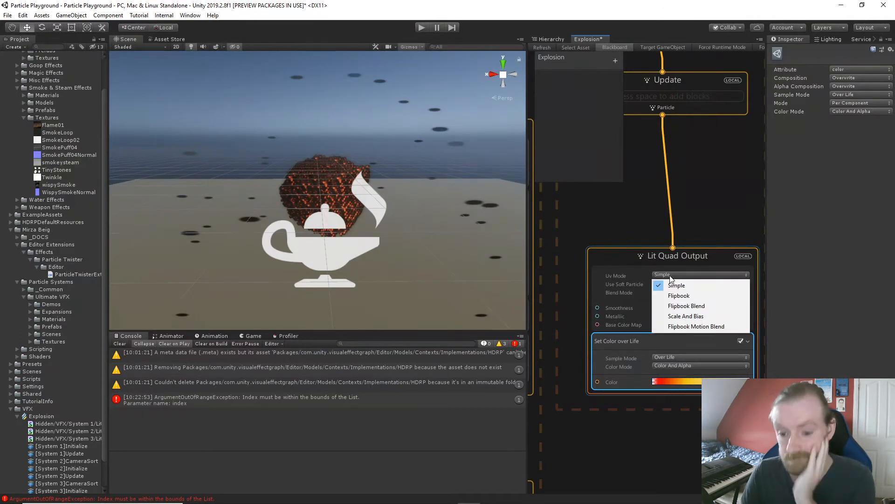
click(670, 285)
click(672, 291)
click(674, 299)
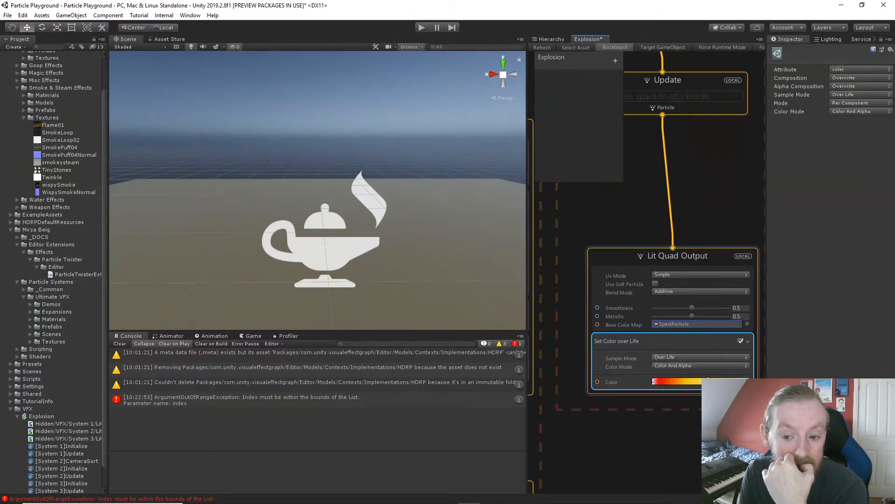
drag(692, 316, 746, 309)
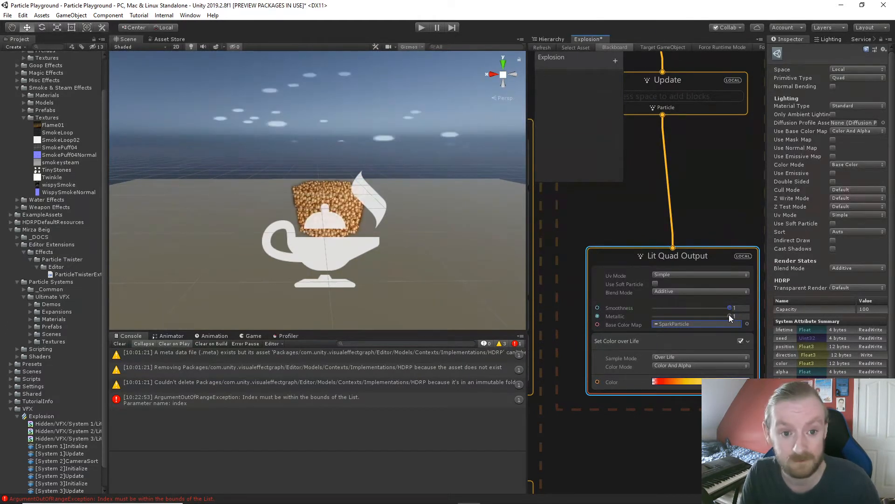
- Add a Set Color over Life block to the sparks system's Initialize context
drag(730, 316, 786, 314)
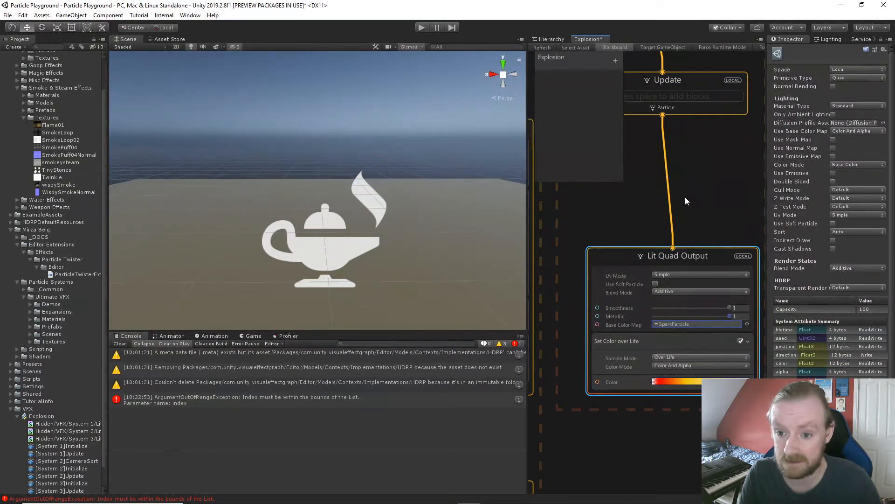
middle_drag(686, 197, 704, 340)
middle_drag(697, 158, 704, 330)
click(681, 134)
key(space)
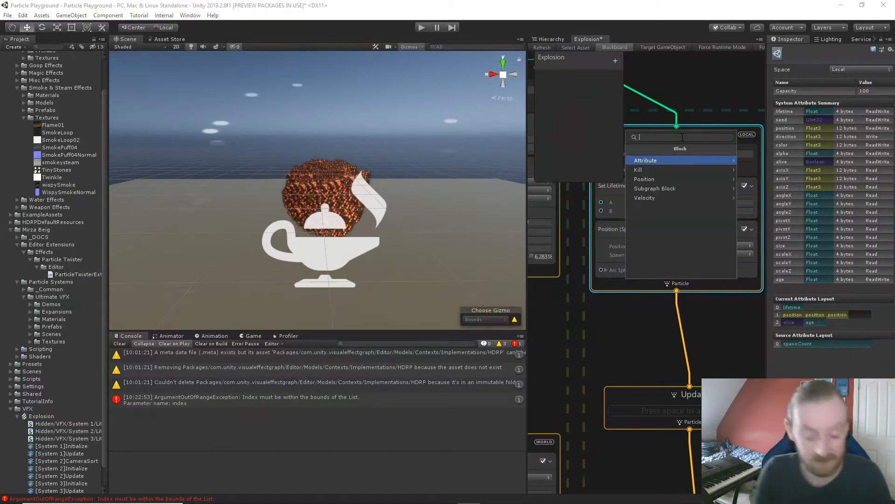
text(set )
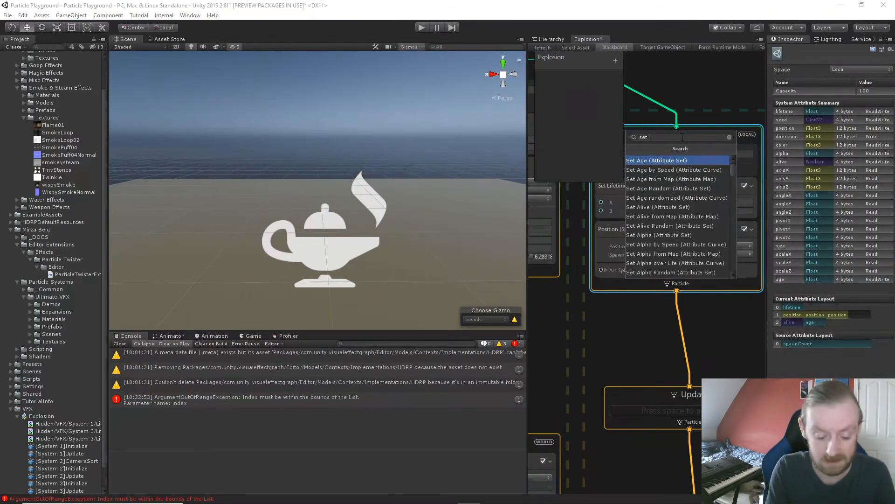
text(co)
key(Down)
key(Down)
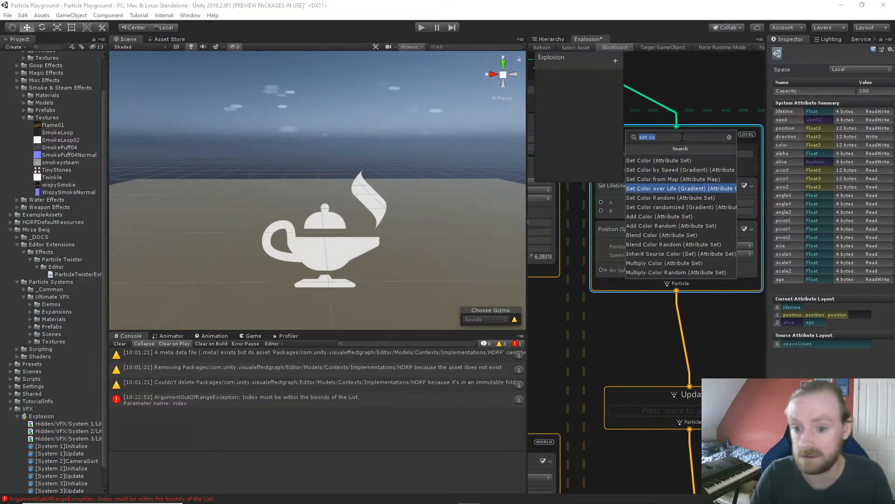
key(Return)
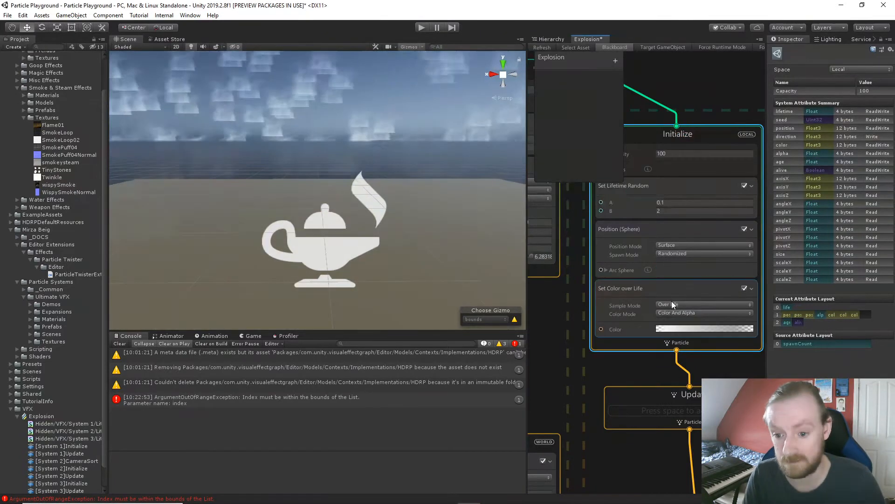
- Apply the red-to-orange-to-white gradient preset to the color of Initialize's Set Color over Life block
click(690, 329)
click(478, 335)
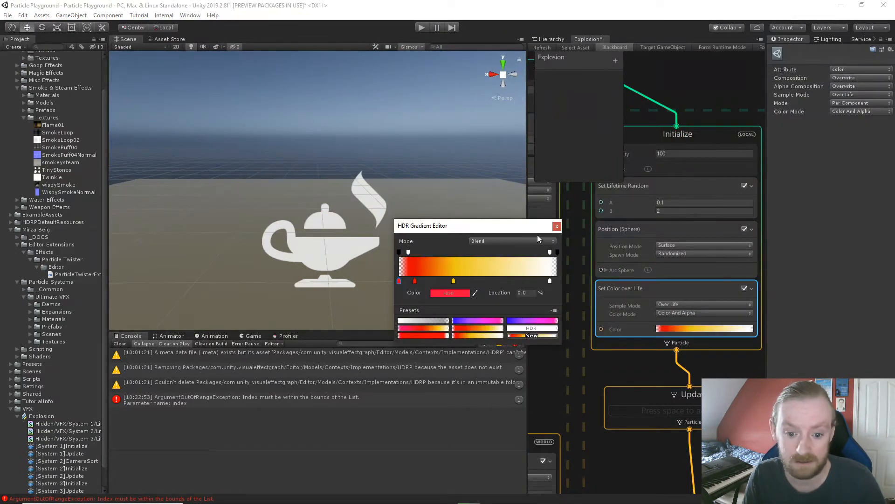
click(555, 226)
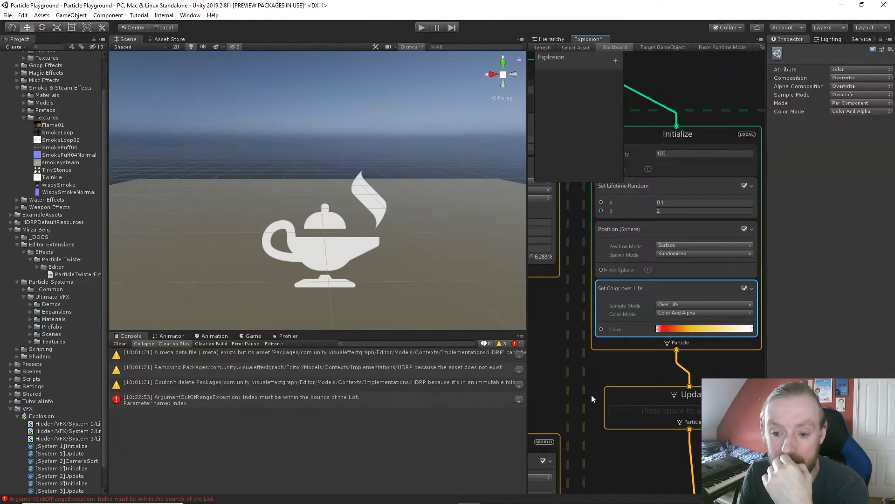
- Delete the Set Color over Life block from the Lit Quad Output context
middle_drag(591, 395, 599, 165)
click(640, 426)
key(Delete)
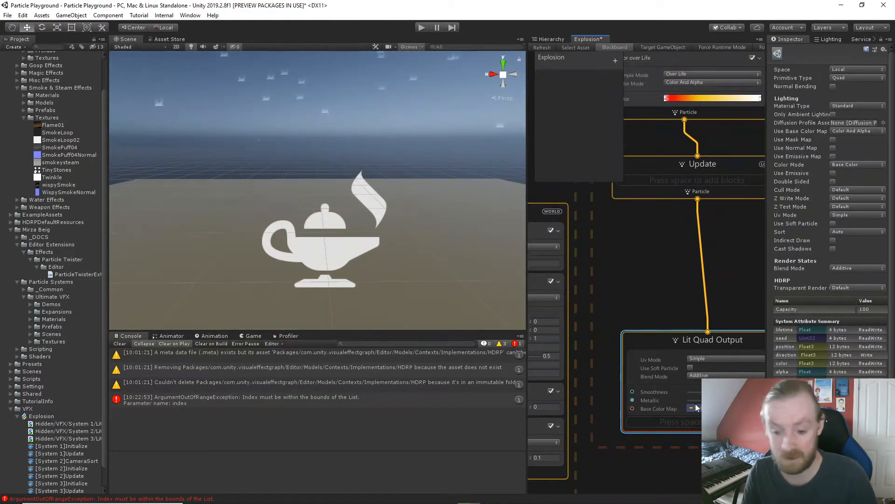
- Add an Add Color over Life block to the Lit Quad Output context
key(space)
text(add colo)
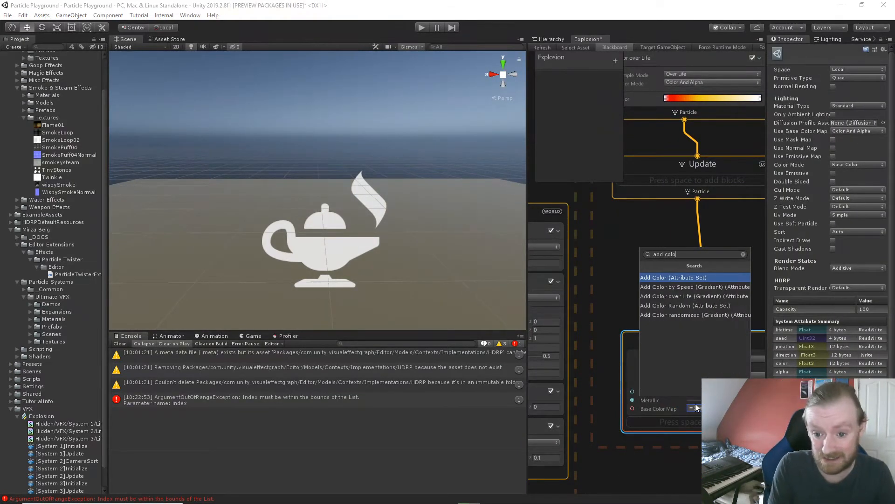
key(Down)
key(Down)
key(Down)
key(Return)
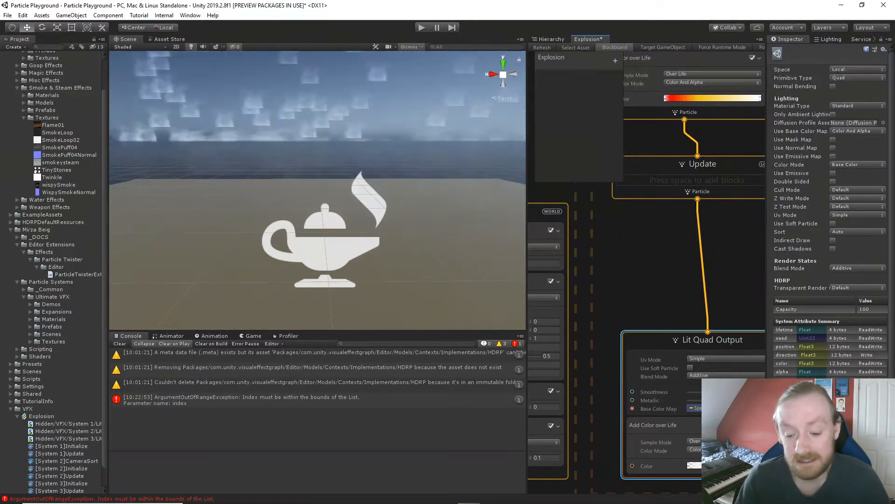
- Apply the red-to-orange-to-white gradient preset to the Lit Quad Output's Add Color over Life block
click(714, 465)
click(474, 333)
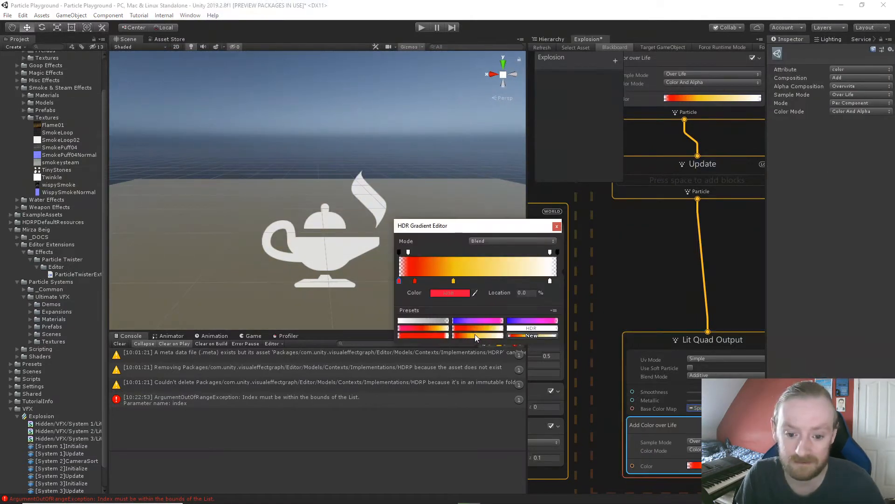
click(556, 226)
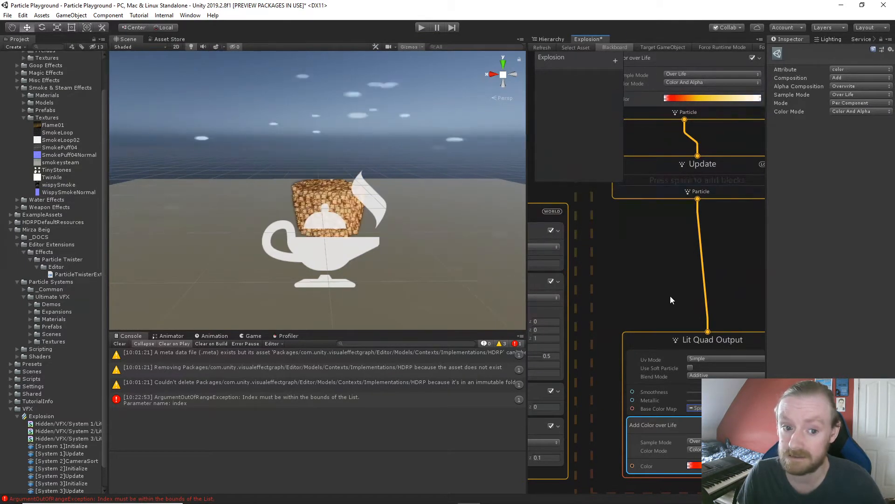
- Replace the Set Color over Life block in the sparks Initialize context with an Add Color over Life block
middle_drag(663, 253, 617, 459)
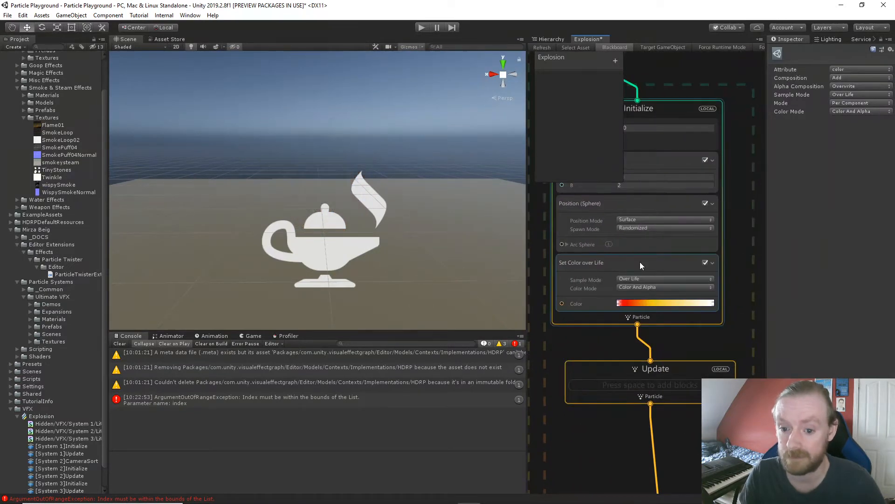
key(Delete)
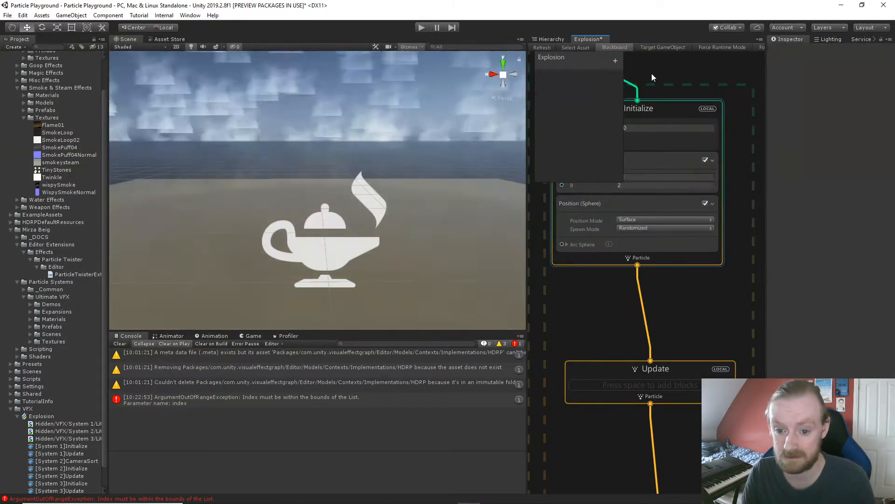
click(670, 109)
key(space)
text(ad)
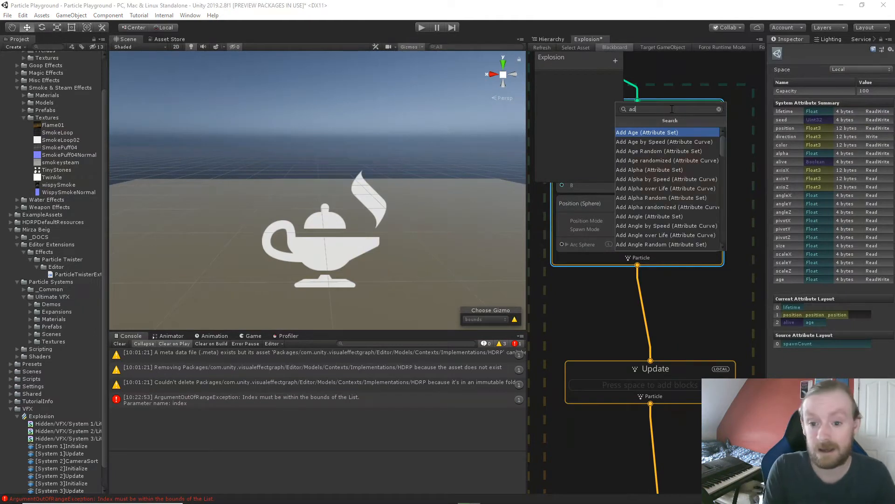
text(d co)
key(Down)
key(Down)
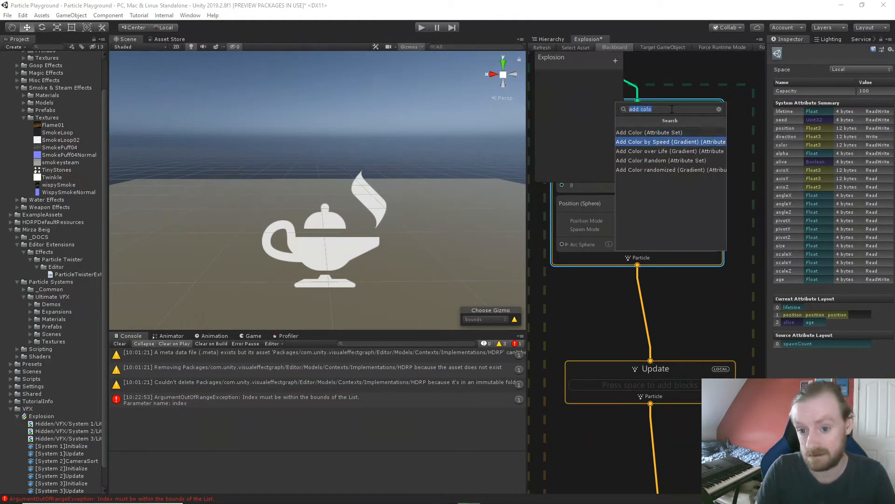
key(Return)
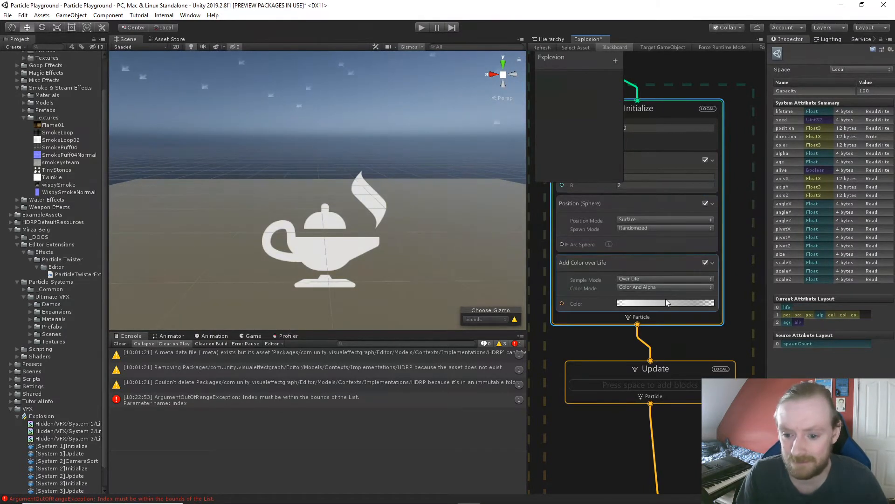
- Apply the red-to-orange-to-white gradient preset to the color of Initialize's Add Color over Life block
click(666, 302)
click(670, 301)
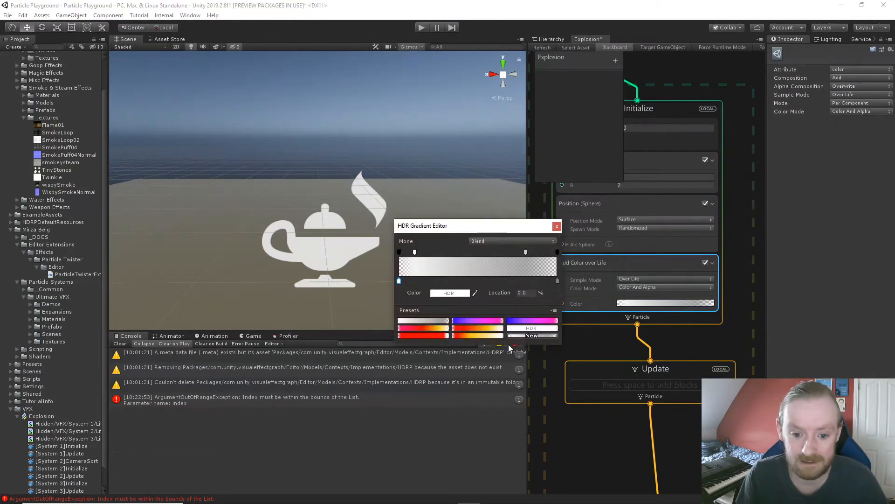
click(493, 335)
click(554, 228)
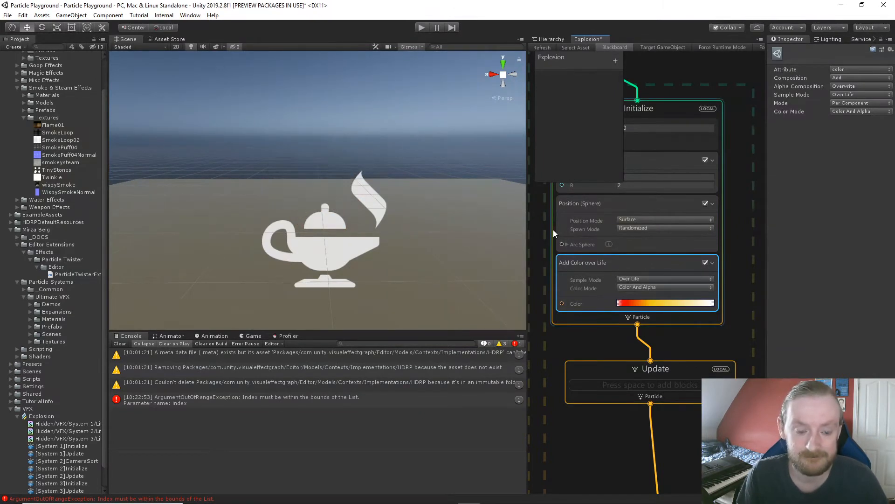
- Locate the Lit Quad Output's Base Color Map texture, SparkParticle, in the project and show its import settings
scroll(560, 233, down, 2)
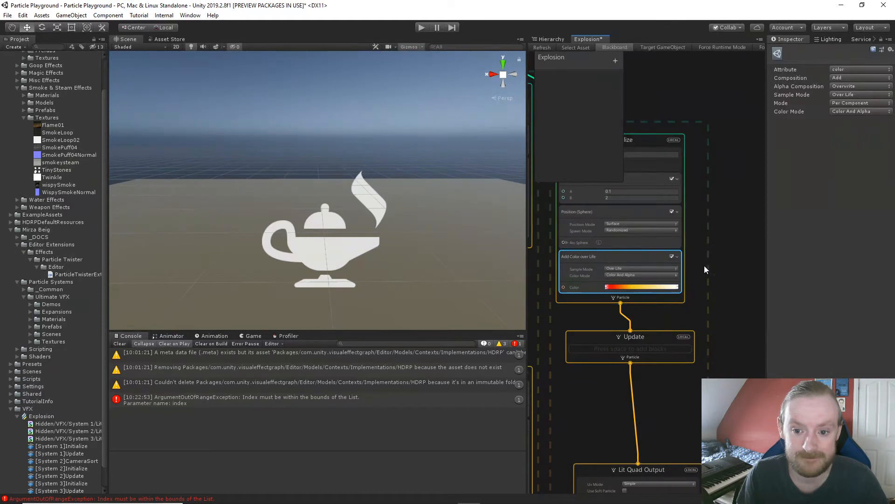
scroll(727, 252, down, 1)
middle_drag(745, 243, 757, 199)
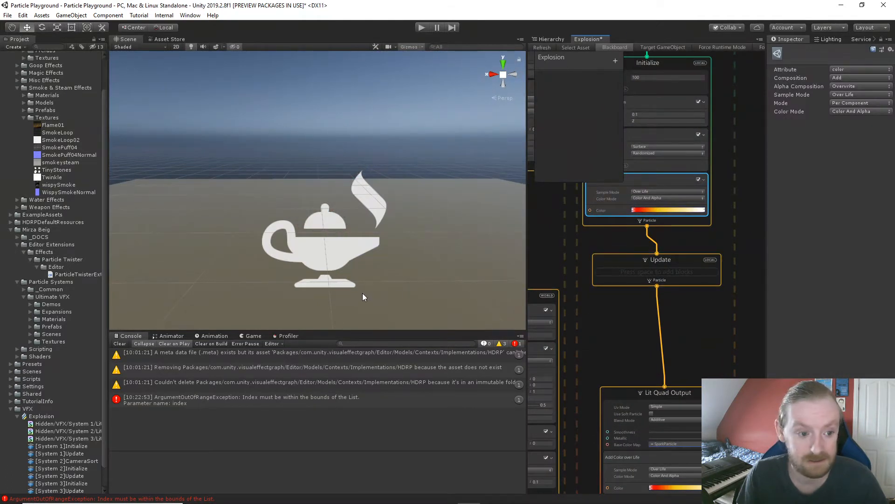
middle_drag(641, 339, 617, 217)
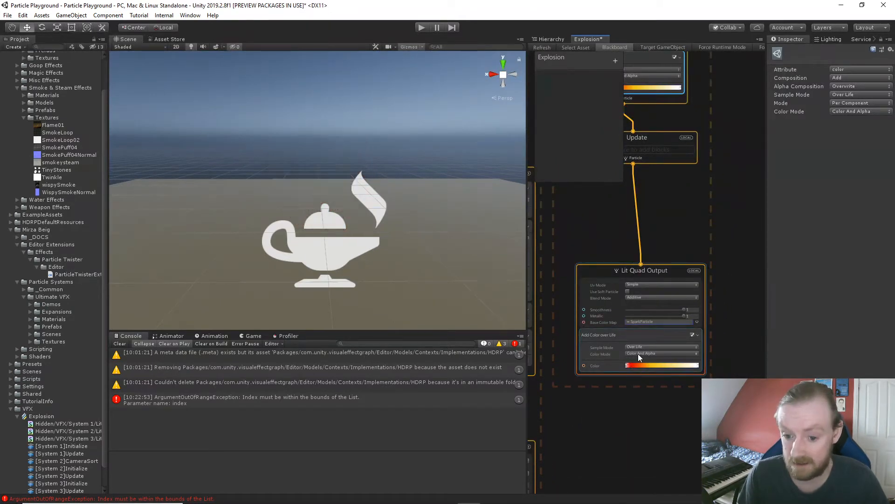
click(640, 321)
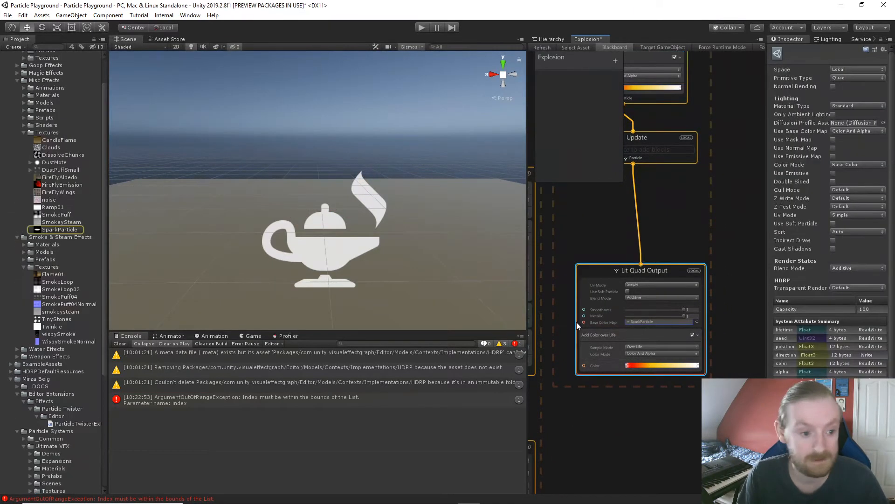
click(54, 229)
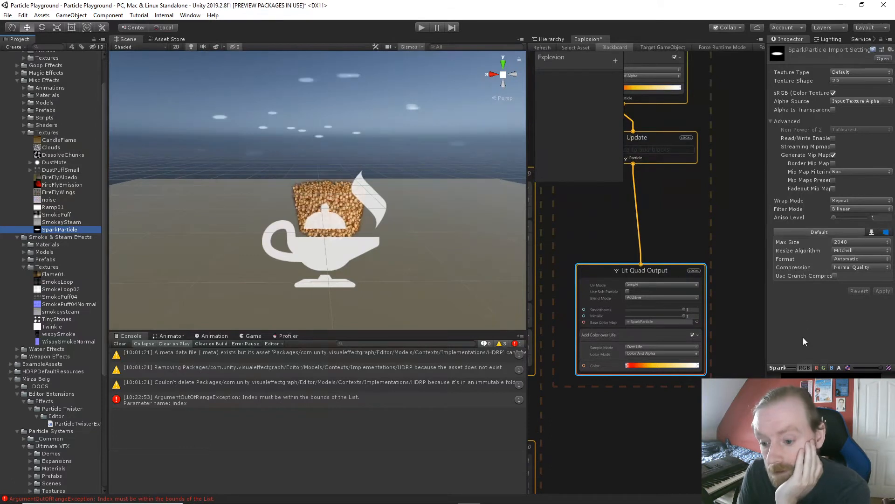
- Try turning off sRGB (Color Texture) in the SparkParticle texture's import settings
click(550, 38)
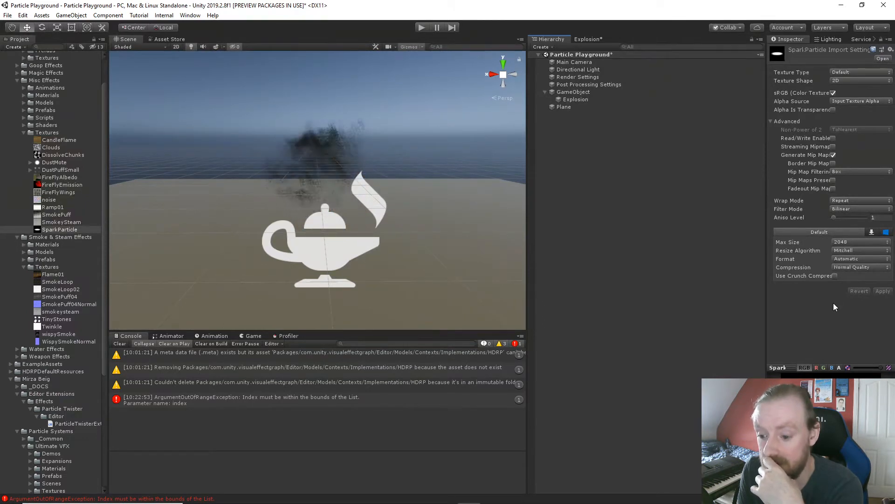
click(845, 72)
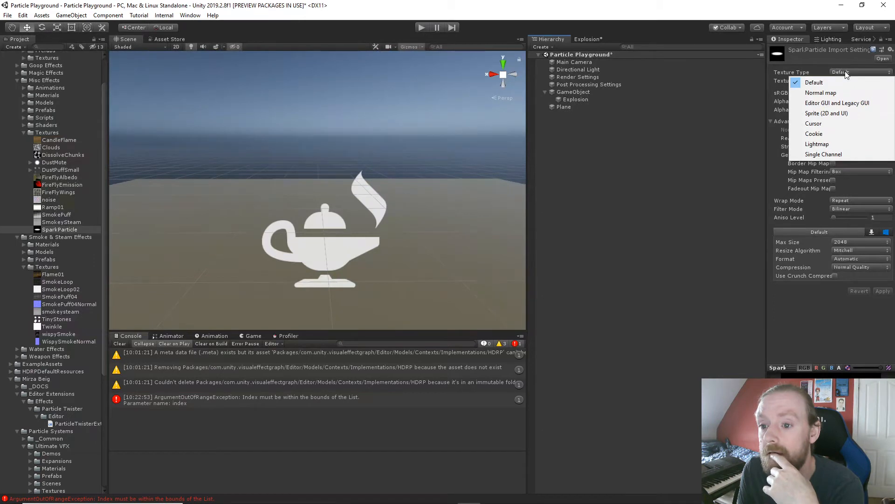
click(845, 72)
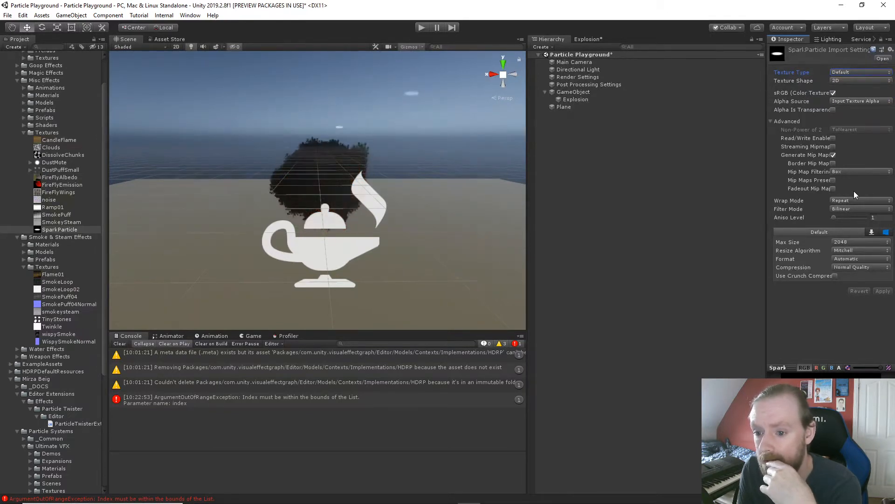
click(833, 93)
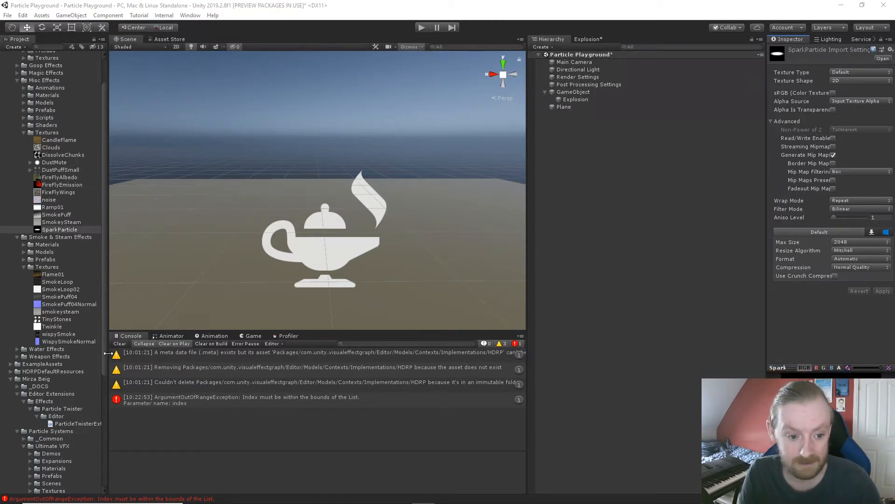
- Clear the console messages and re-enable sRGB (Color Texture) for the SparkParticle texture
click(120, 344)
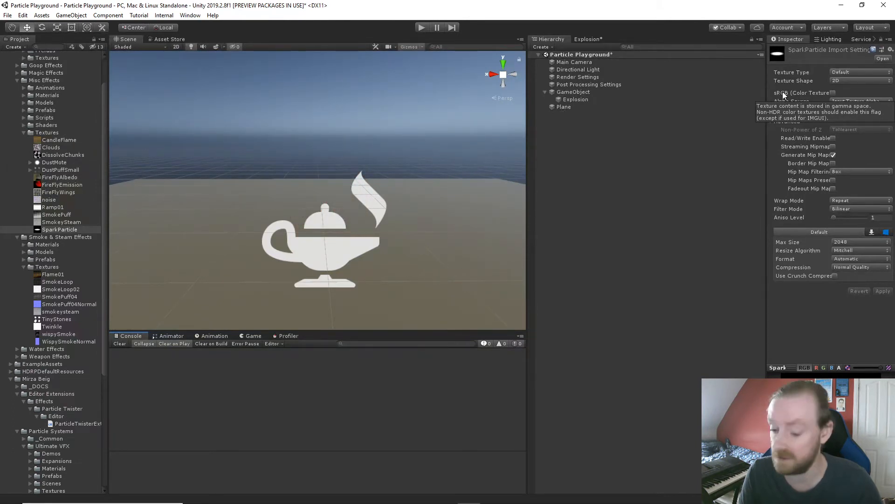
click(833, 93)
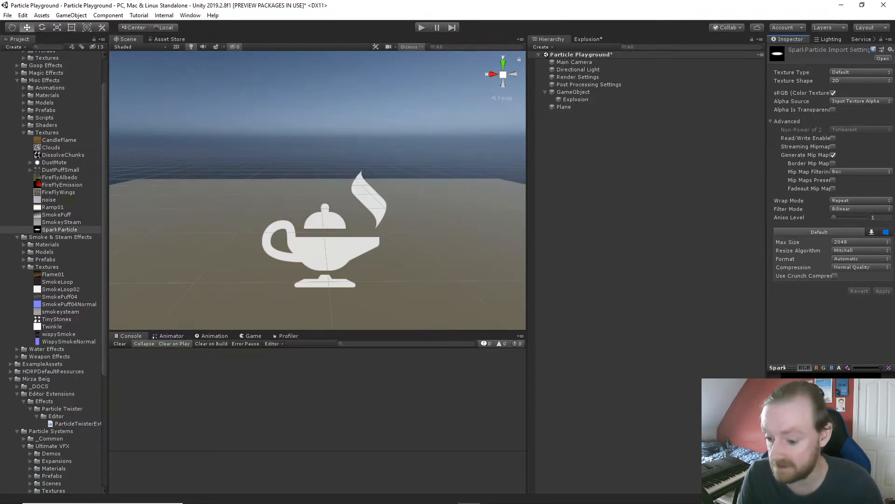
- Delete the Add Color over Life blocks from the sparks system's Lit Quad Output and Initialize contexts
click(590, 39)
click(619, 360)
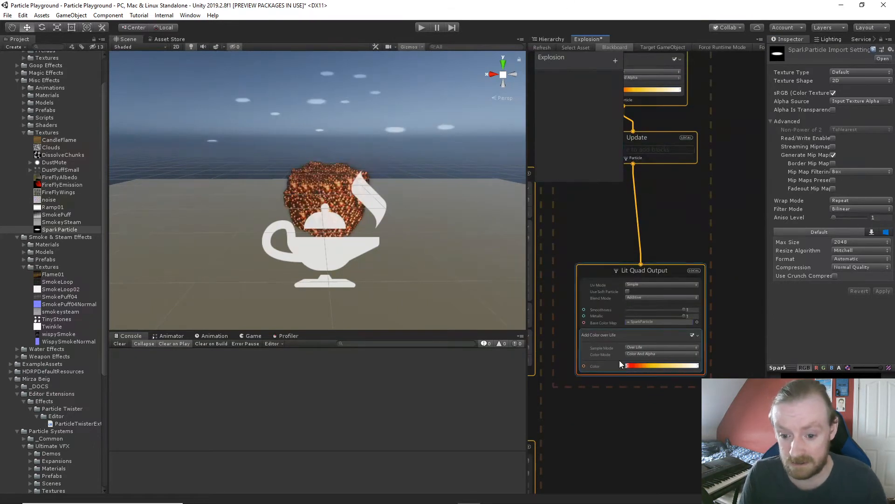
key(Delete)
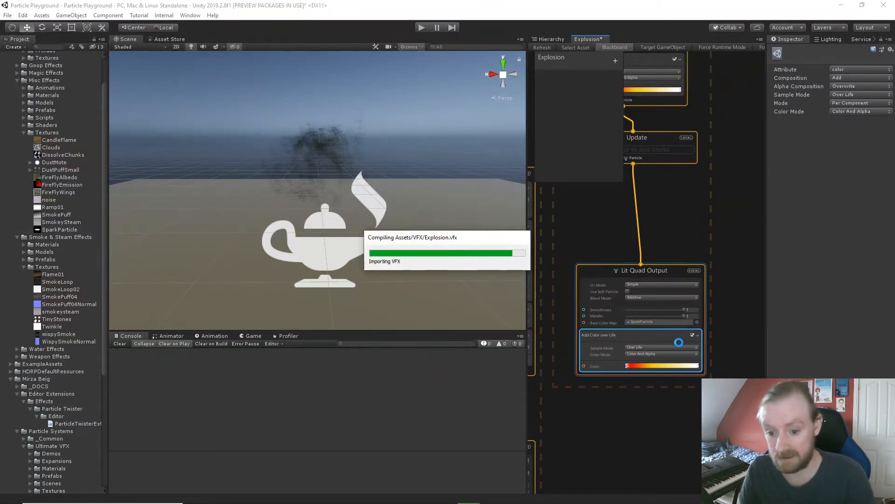
middle_drag(731, 229, 754, 391)
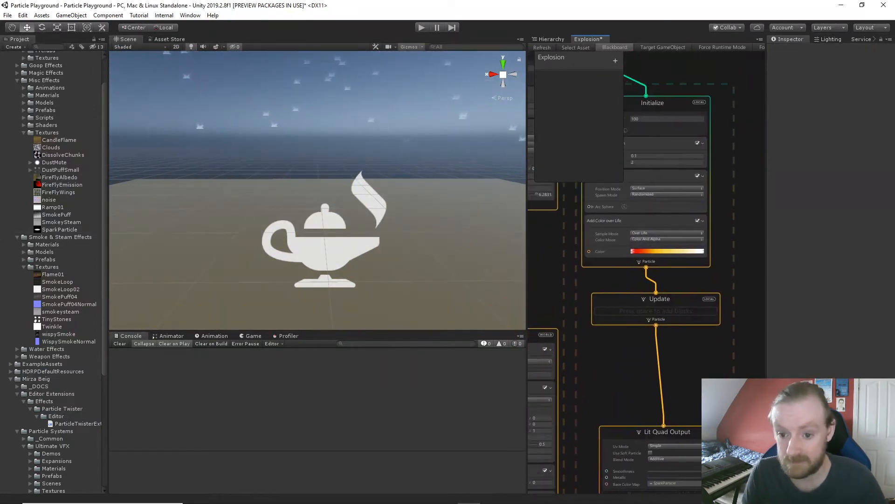
click(618, 224)
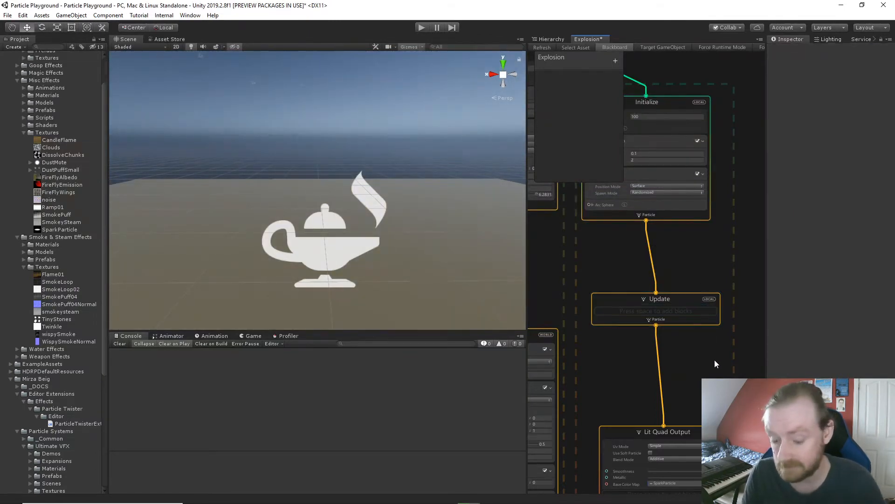
middle_drag(651, 262, 650, 180)
middle_drag(677, 288, 670, 262)
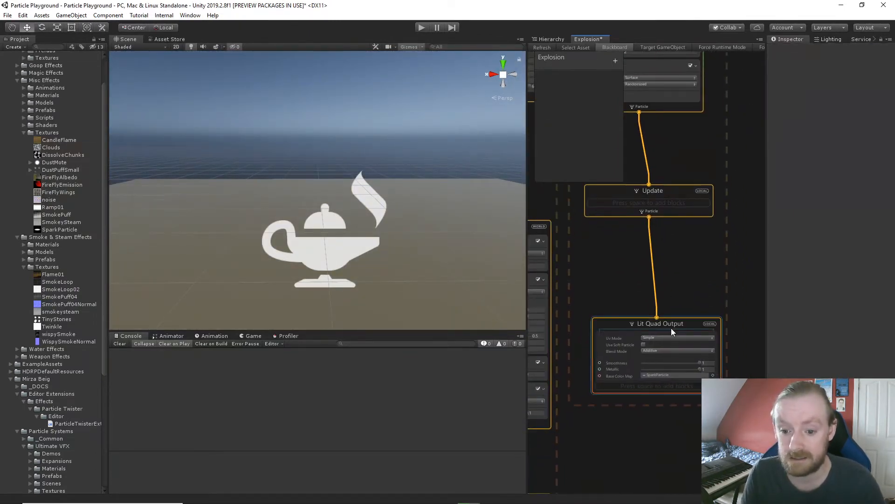
- Add a Set Size block to the sparks system's Lit Quad Output
click(670, 329)
key(space)
text(set )
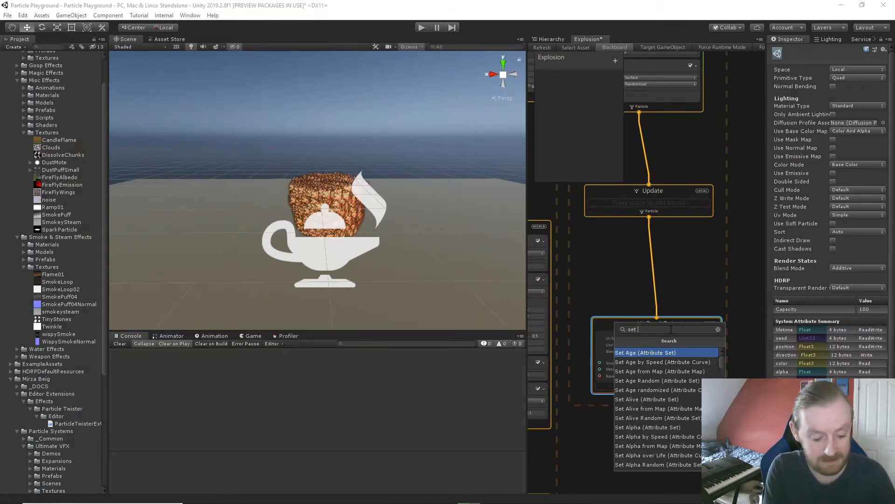
text(size)
key(Return)
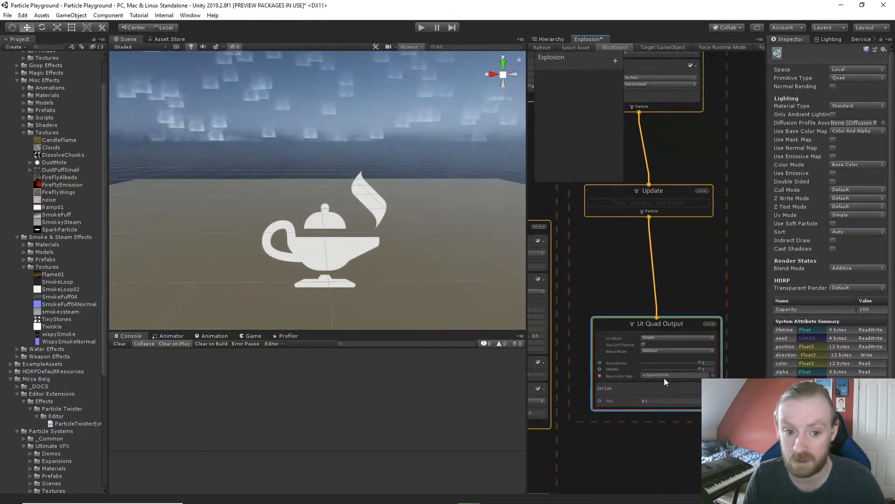
- Expand the Arc Sphere settings of the sparks Initialize context's Position (Sphere) block and reduce the radius to about 0.48
middle_drag(677, 262, 684, 387)
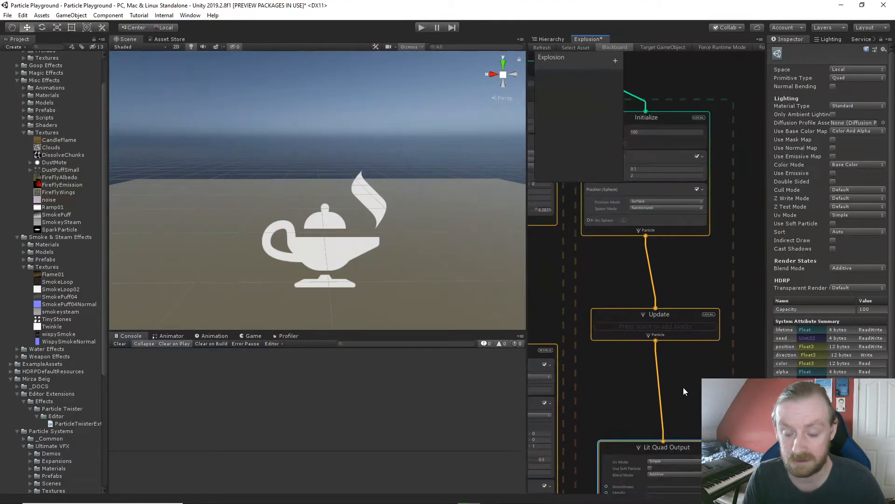
mouse_move(682, 302)
middle_down()
mouse_move(691, 344)
mouse_move(709, 359)
middle_up()
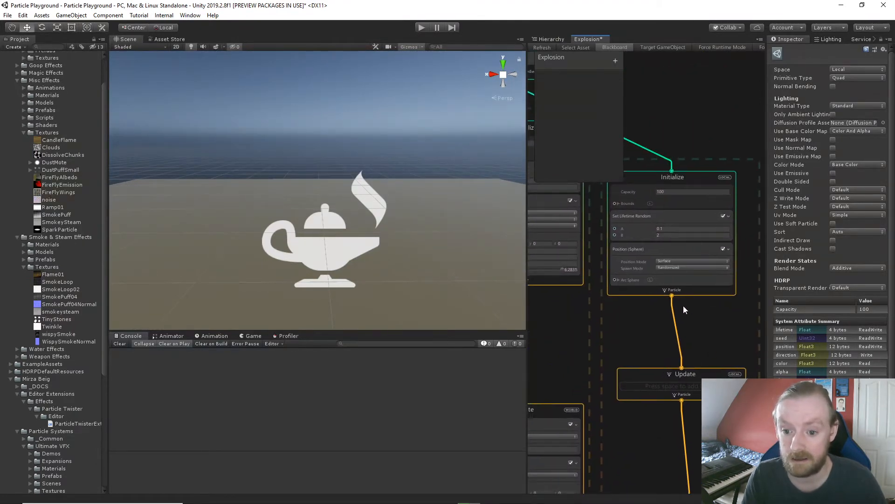
click(618, 279)
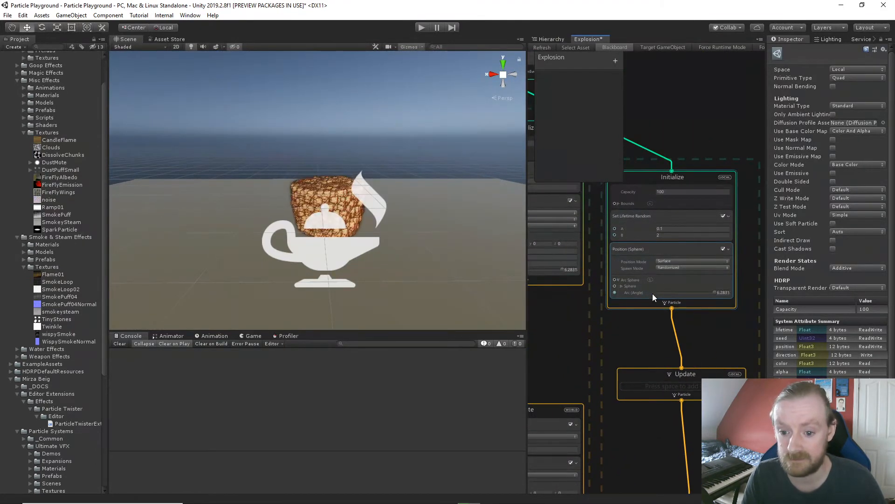
click(622, 285)
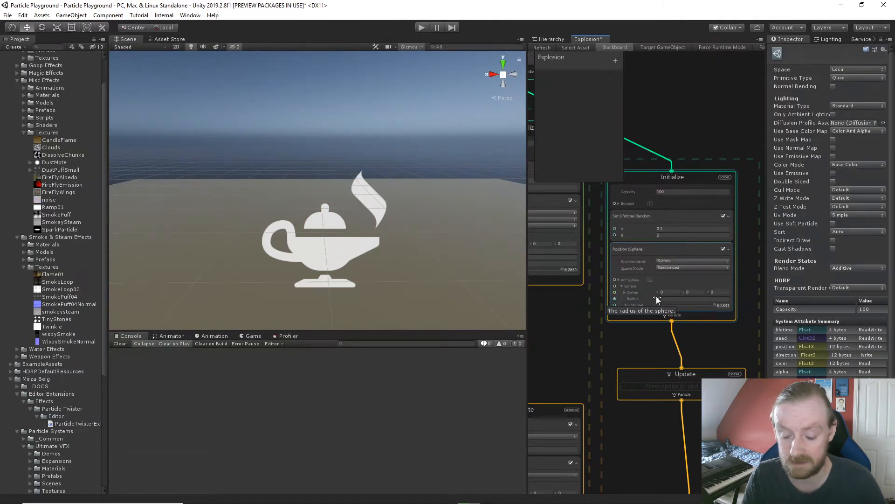
middle_drag(656, 338, 655, 271)
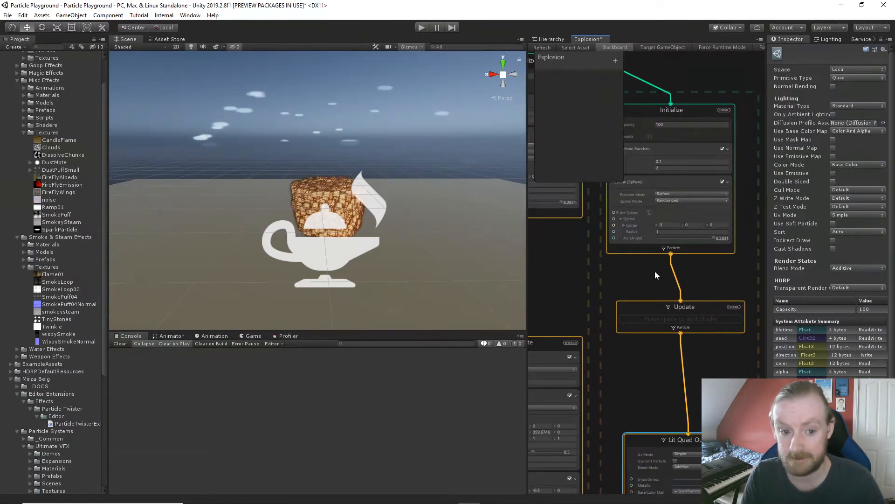
drag(653, 232, 645, 230)
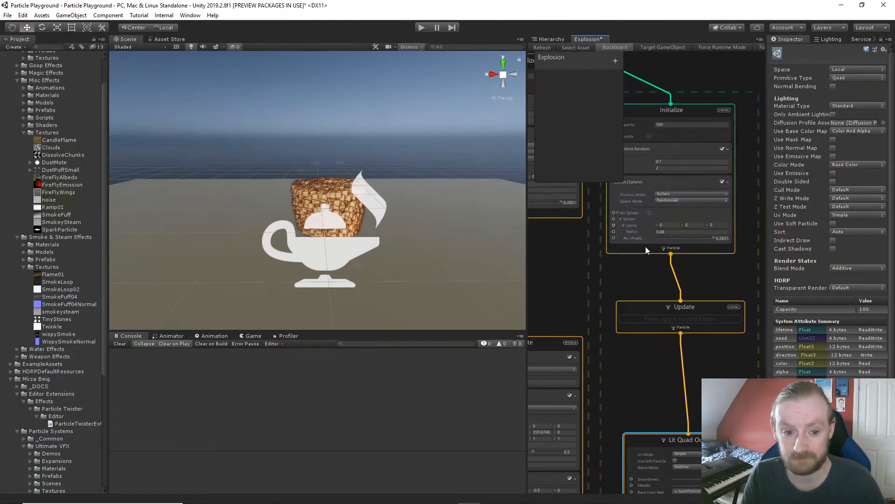
click(681, 321)
key(space)
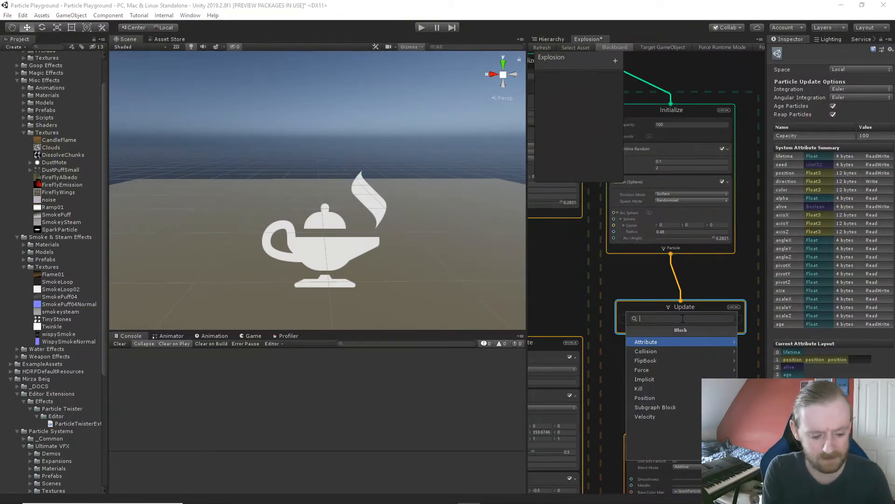
text(fo)
key(Down)
key(Down)
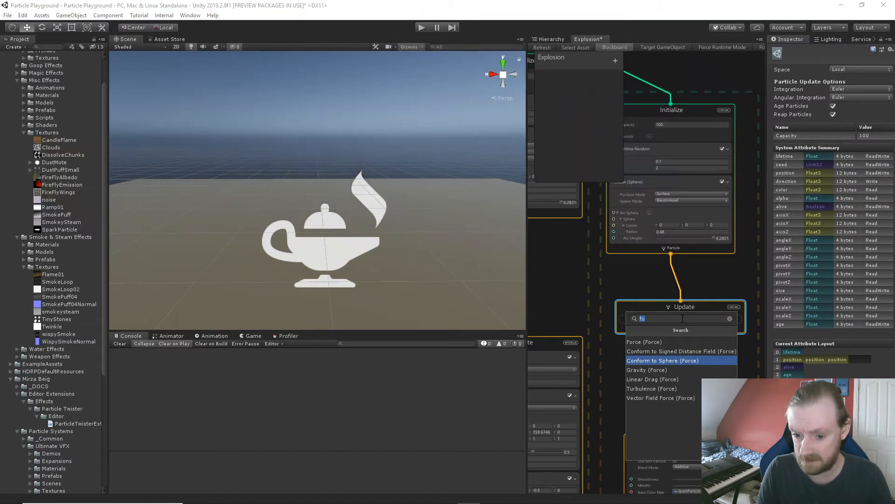
key(BackSpace)
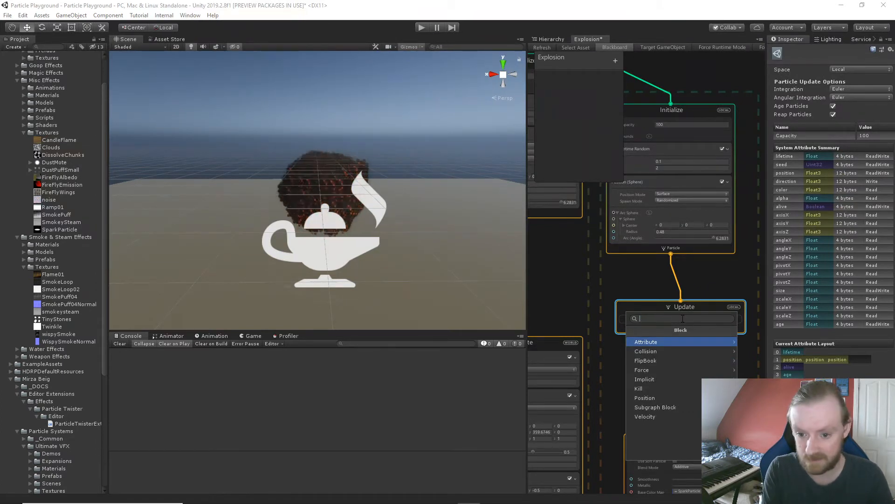
- Add an Add Velocity (Spherical) block to the sparks system's Initialize context
middle_drag(601, 279, 630, 275)
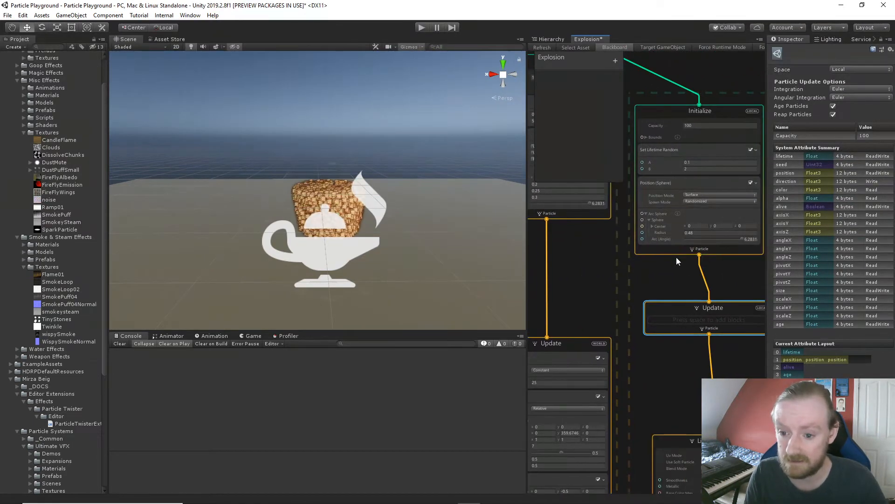
click(706, 252)
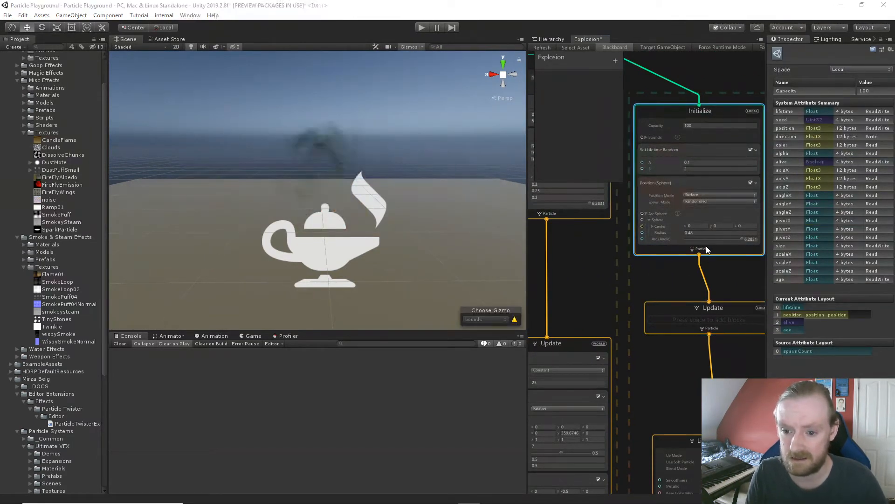
key(space)
text(a)
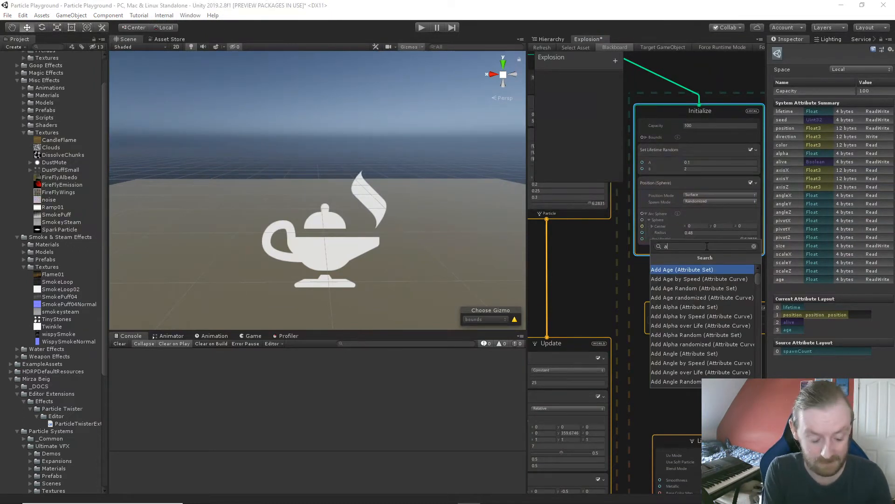
text(dd)
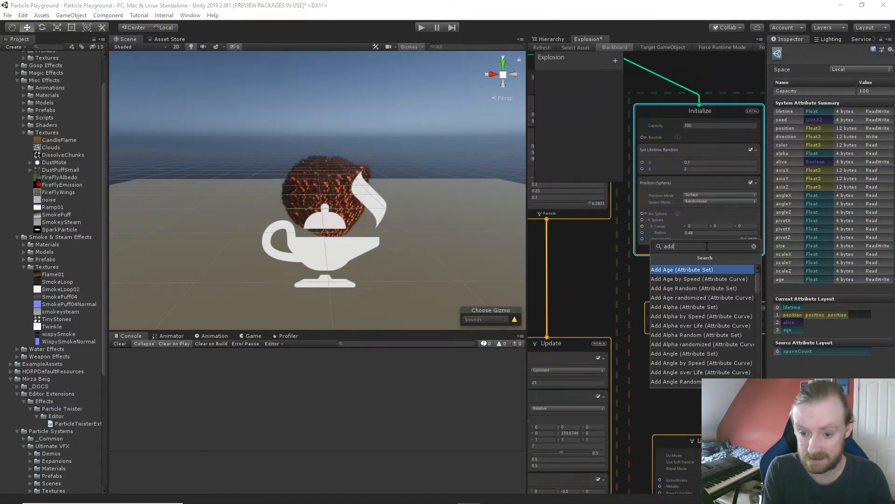
text( vel)
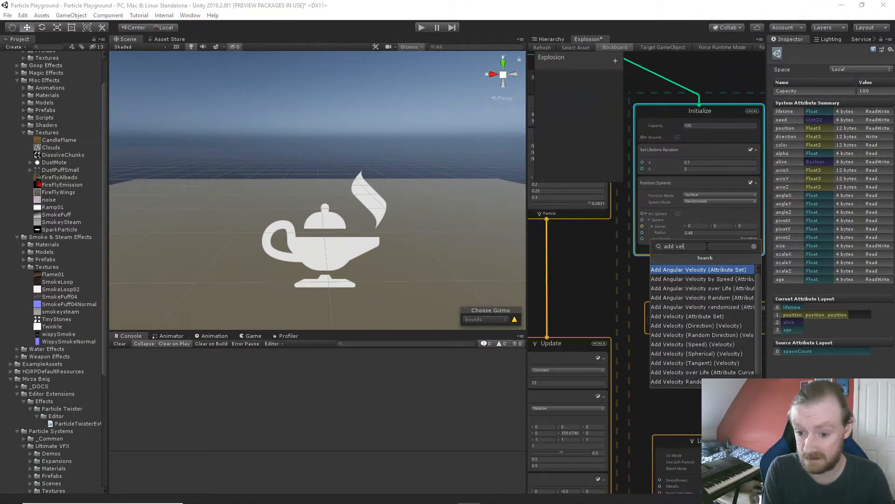
key(Down)
key(Down)
key(Down)
key(Down)
key(Down)
key(Down)
key(Down)
key(Down)
key(Down)
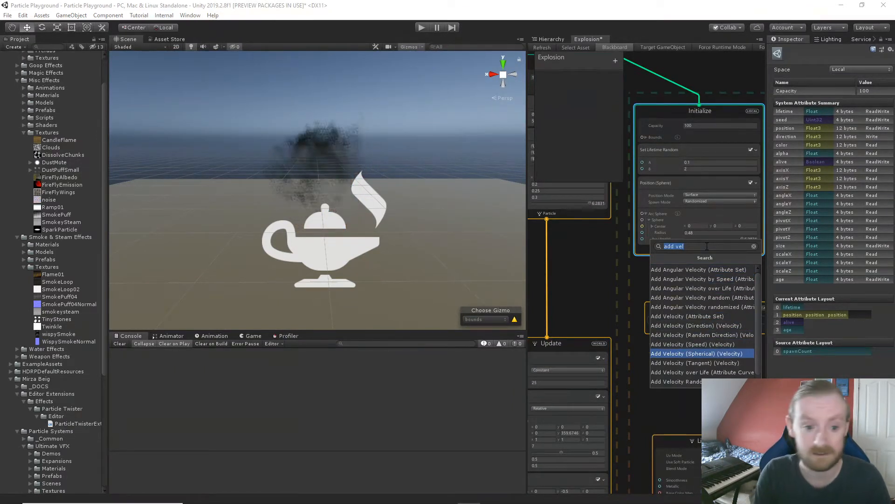
key(Return)
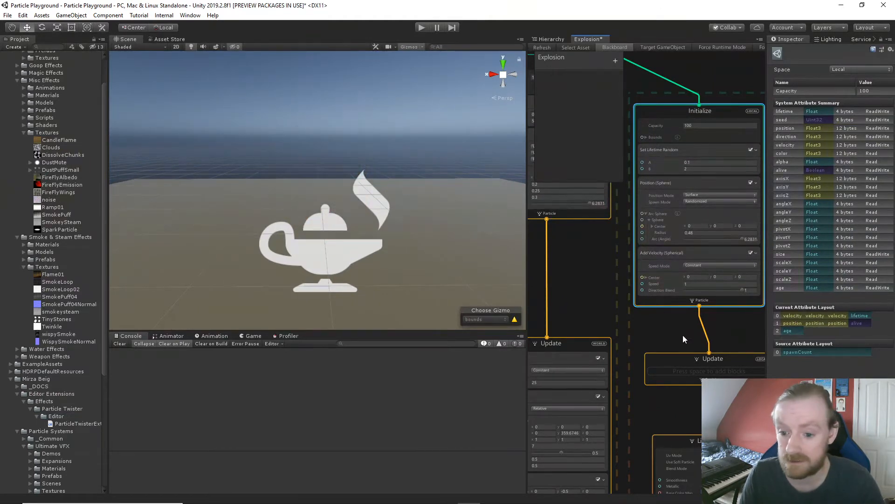
- Add a Gravity block to the sparks system's Update context
middle_drag(683, 335, 649, 188)
click(665, 218)
key(space)
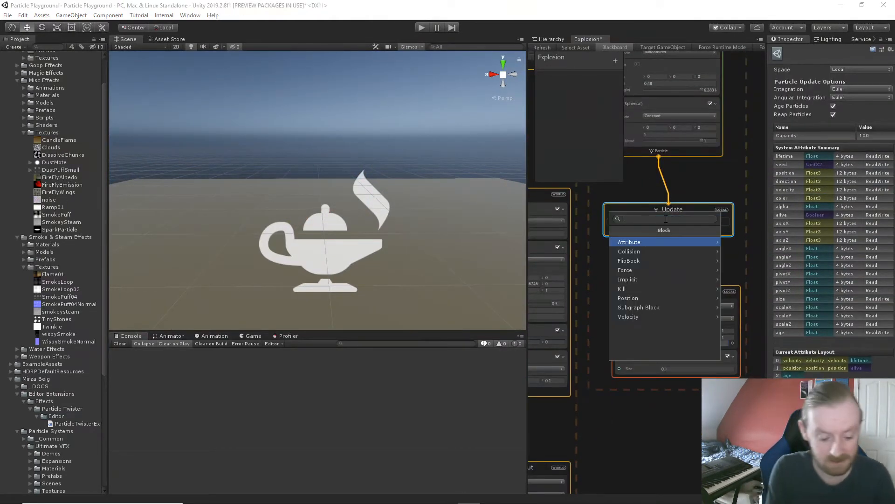
text(gra)
key(Return)
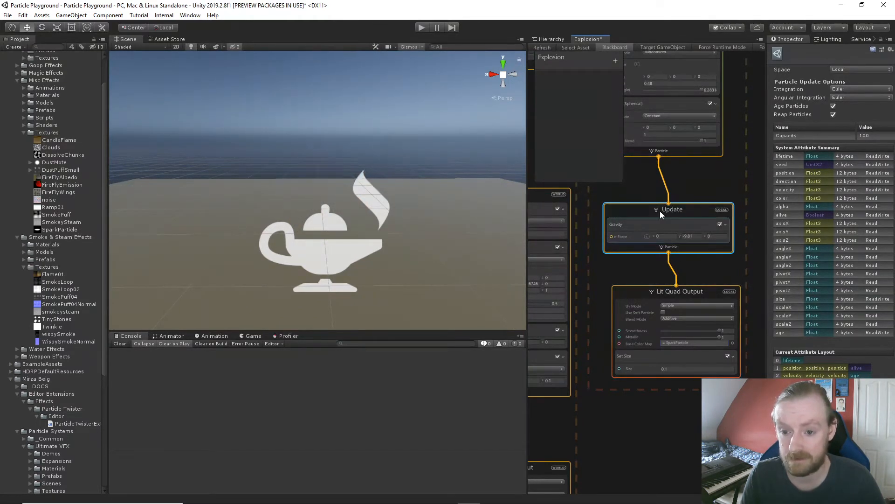
- Set the Set Size block's size to 1 and raise the Add Velocity (Spherical) speed to about 4.39
middle_drag(656, 177, 668, 236)
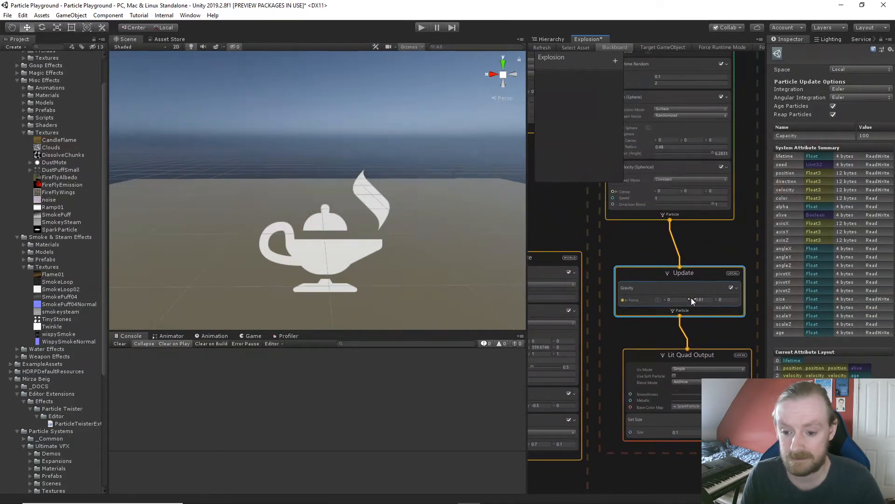
middle_drag(684, 233, 694, 311)
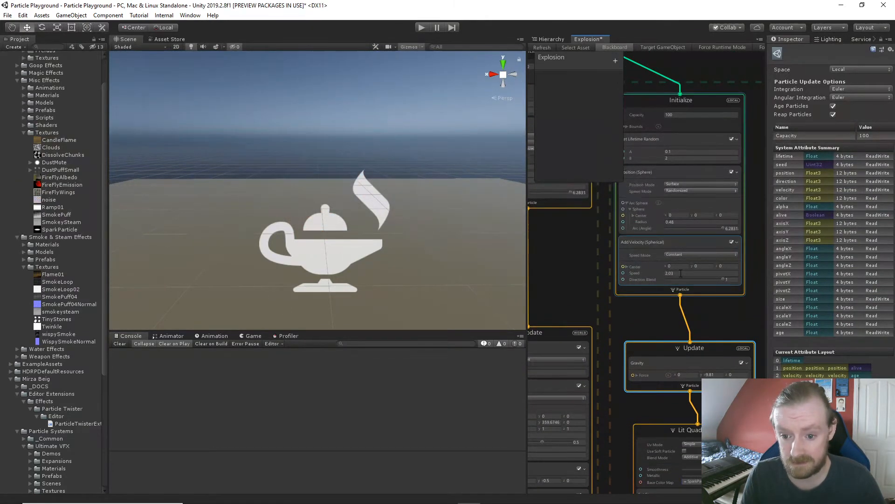
scroll(673, 272, down, 5)
click(685, 378)
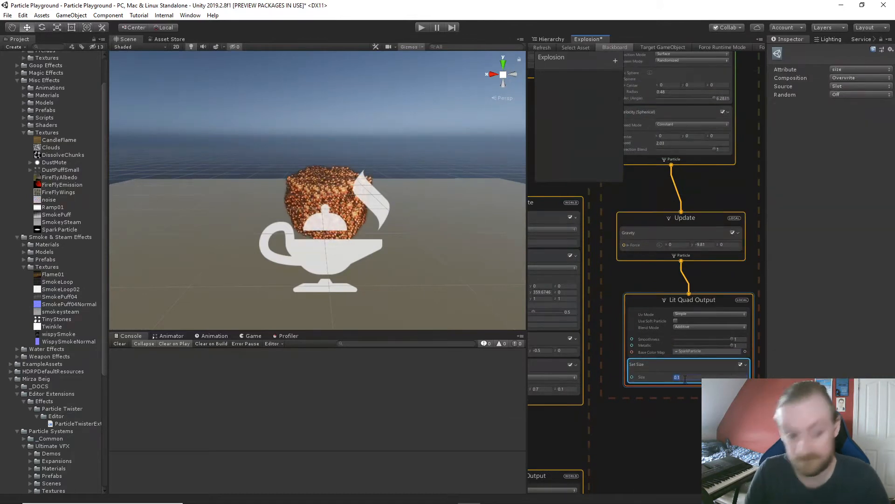
text(1)
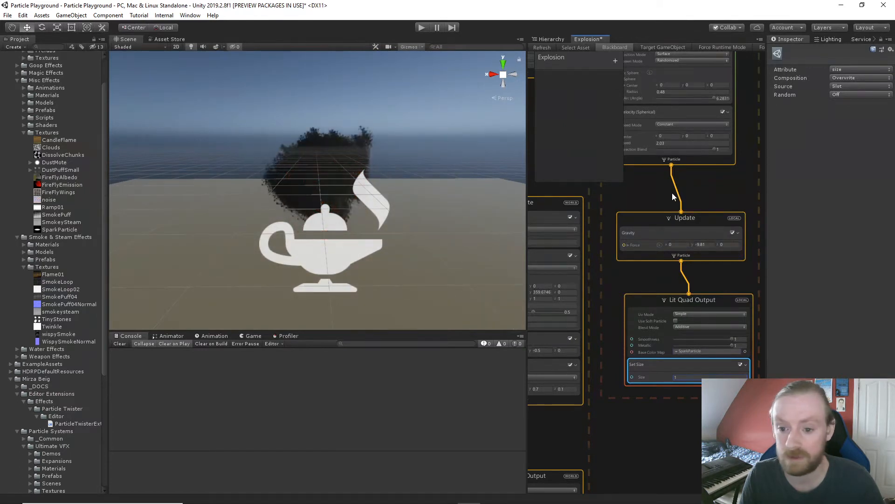
middle_drag(663, 193, 667, 238)
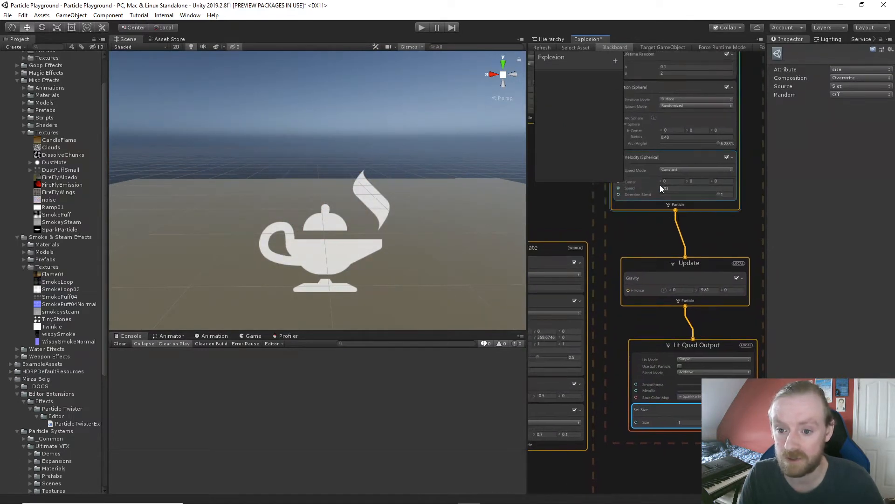
drag(658, 188, 685, 190)
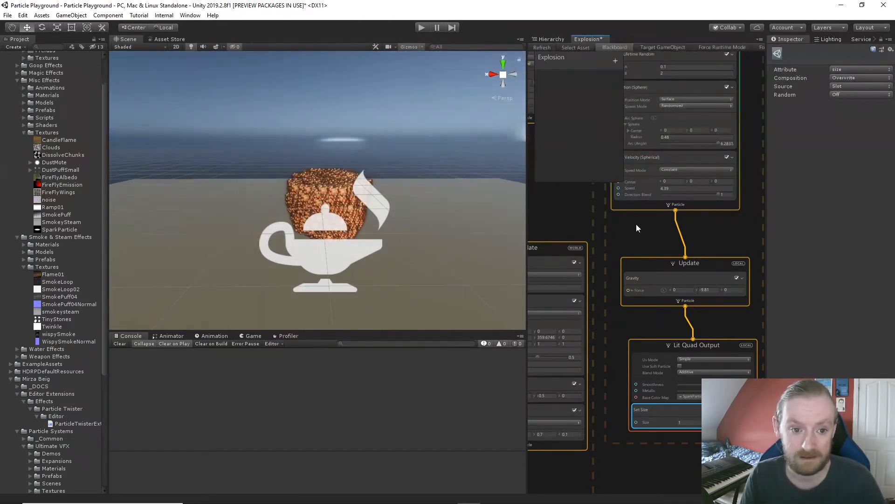
- Add a Set Color over Life (Gradient) block to the sparks system's Initialize context
middle_drag(635, 230, 653, 325)
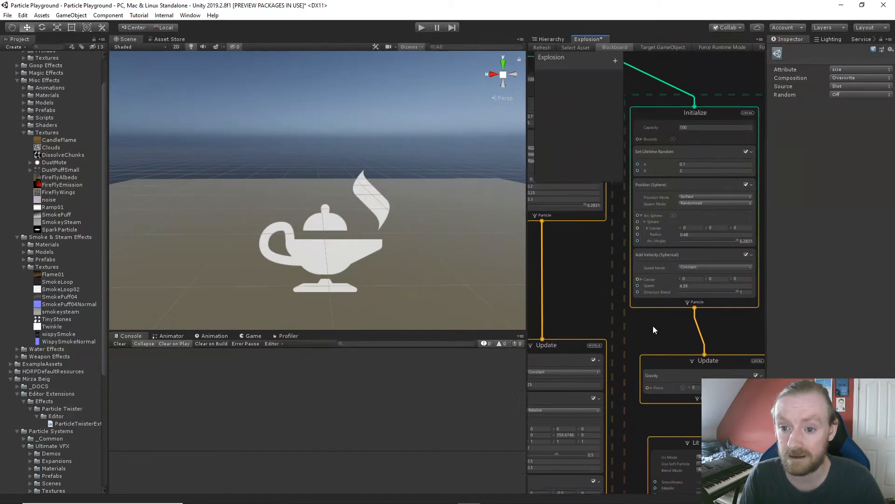
click(701, 109)
key(space)
text(co)
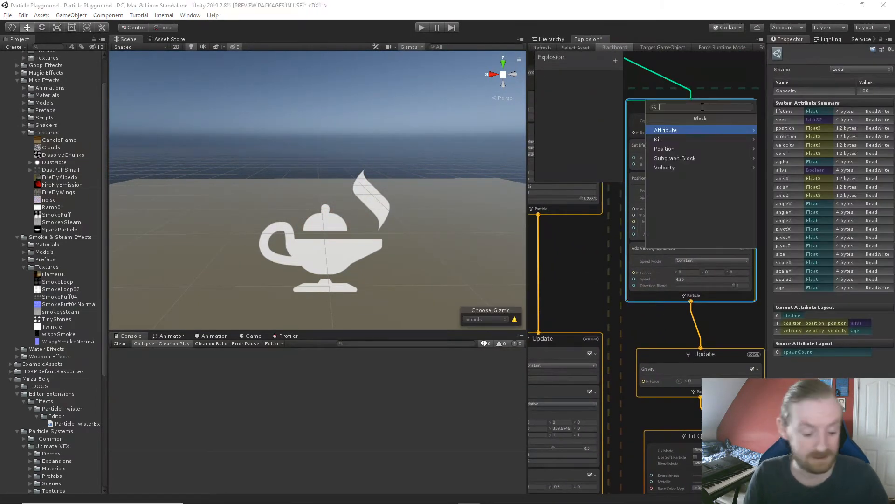
text(lo)
key(Down)
key(Down)
key(Down)
key(Down)
key(Down)
key(Down)
key(Down)
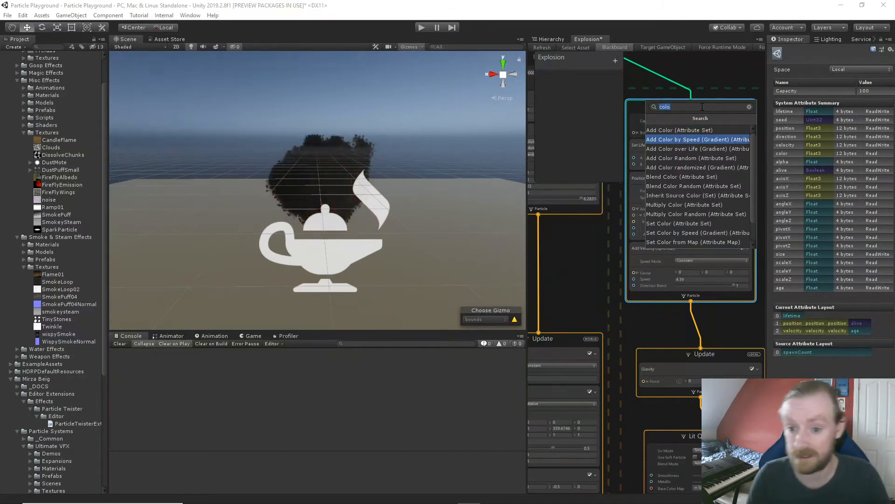
key(Down)
key(Down)
key(Down)
key(Down)
key(Down)
key(Down)
key(Down)
key(Down)
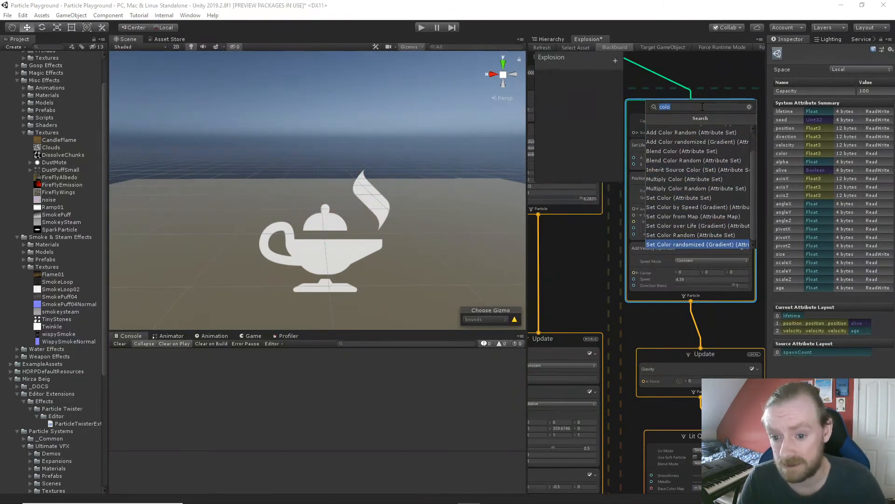
key(Up)
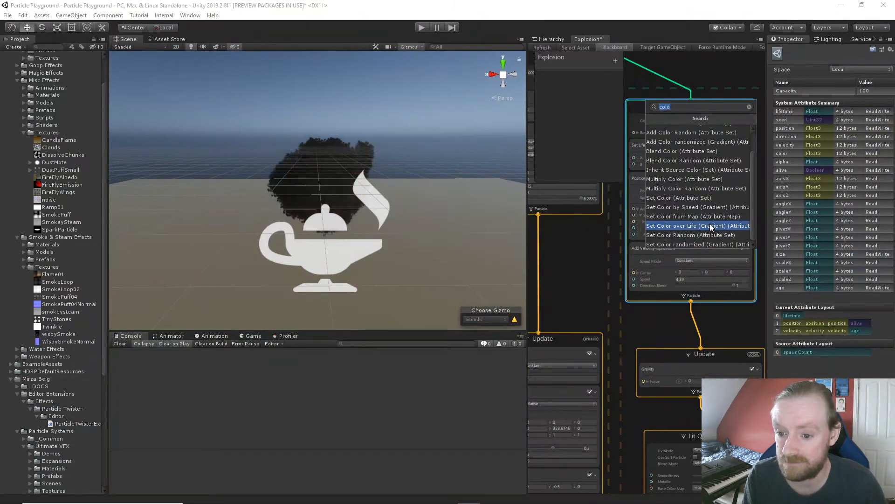
click(710, 225)
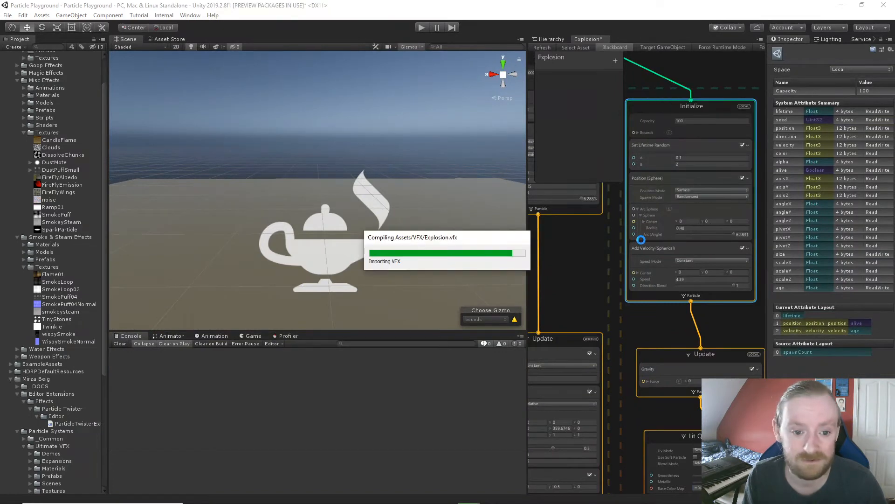
- Apply the red-to-yellow-to-white preset gradient to the Set Color over Life block's color
click(697, 326)
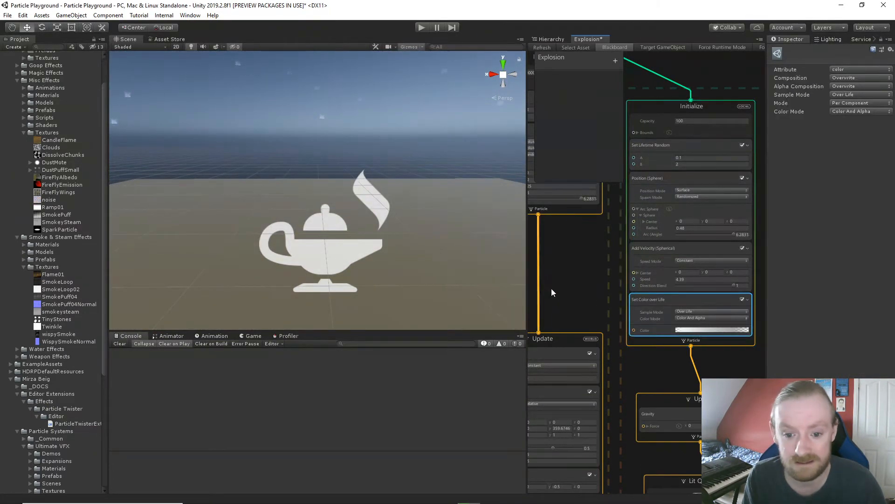
click(707, 330)
click(482, 335)
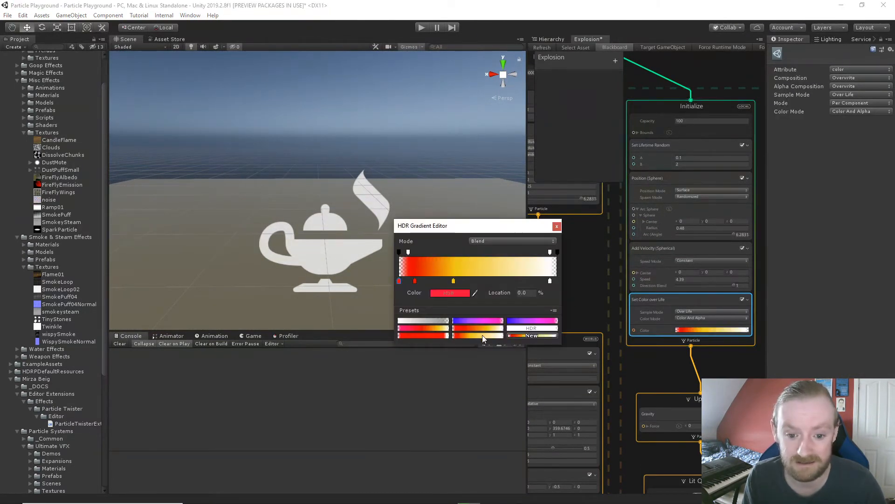
click(555, 226)
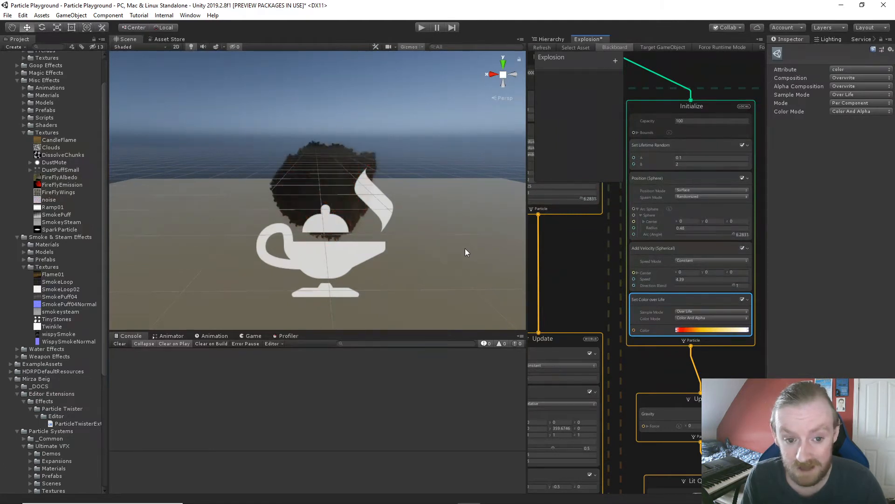
- Set the color mode of the sparks system's Set Color over Life block to Color
click(710, 318)
click(710, 328)
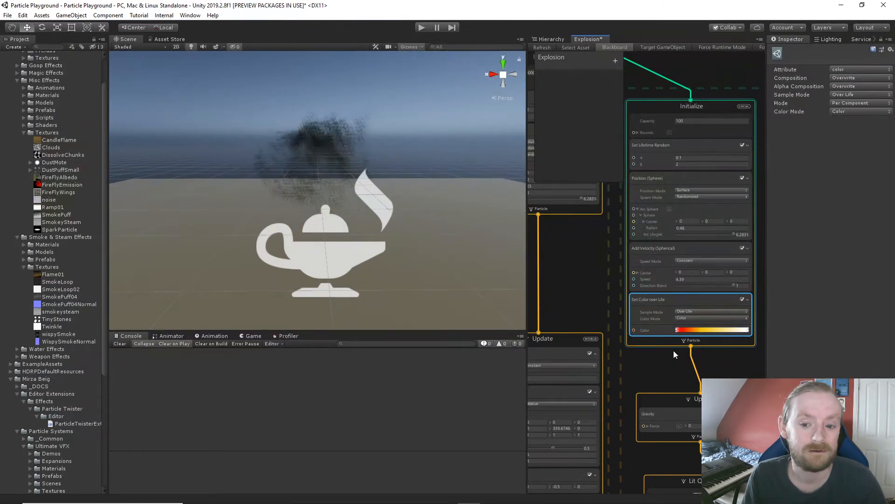
scroll(451, 281, down, 4)
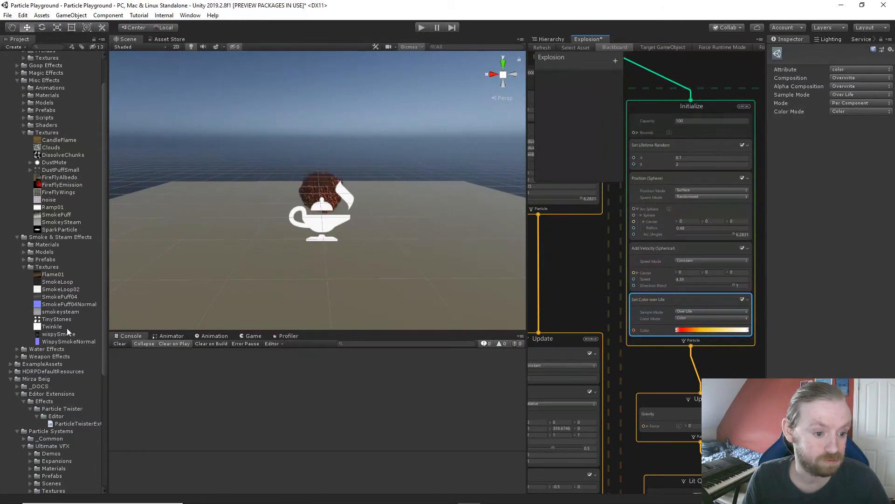
- Enable Alpha Is Transparency in the SparkParticle texture's import settings and apply the change
click(58, 229)
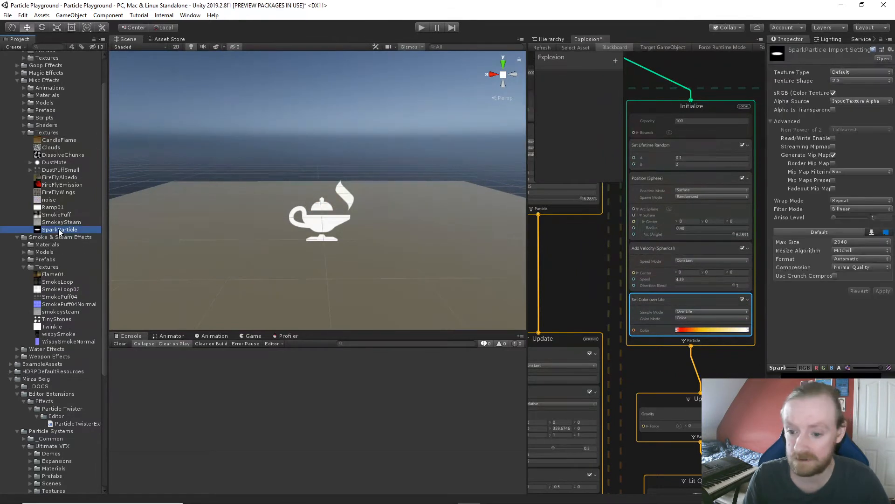
click(844, 72)
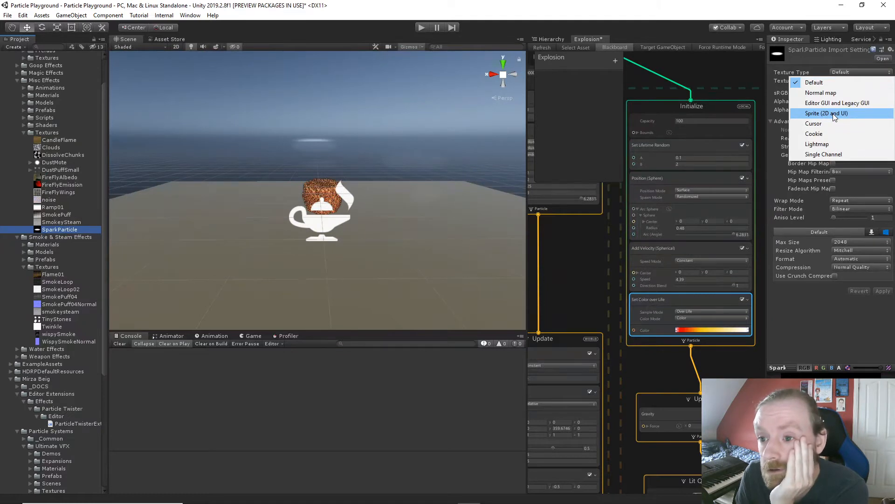
click(828, 49)
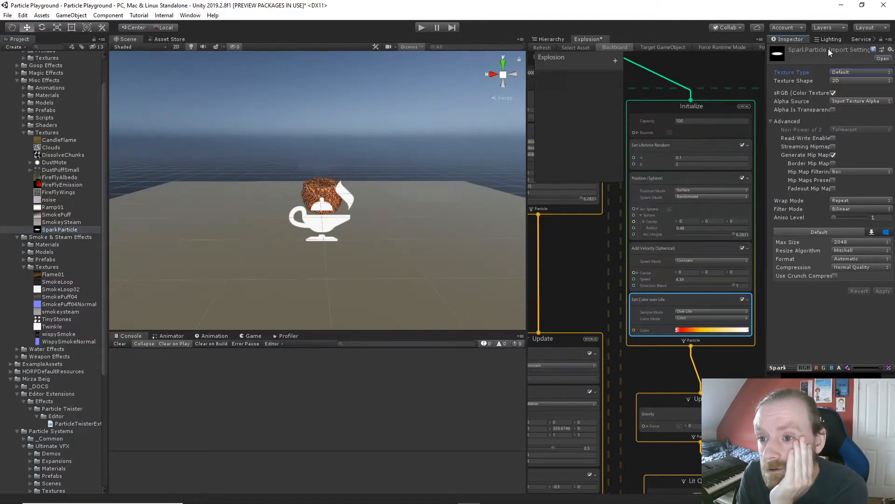
click(849, 102)
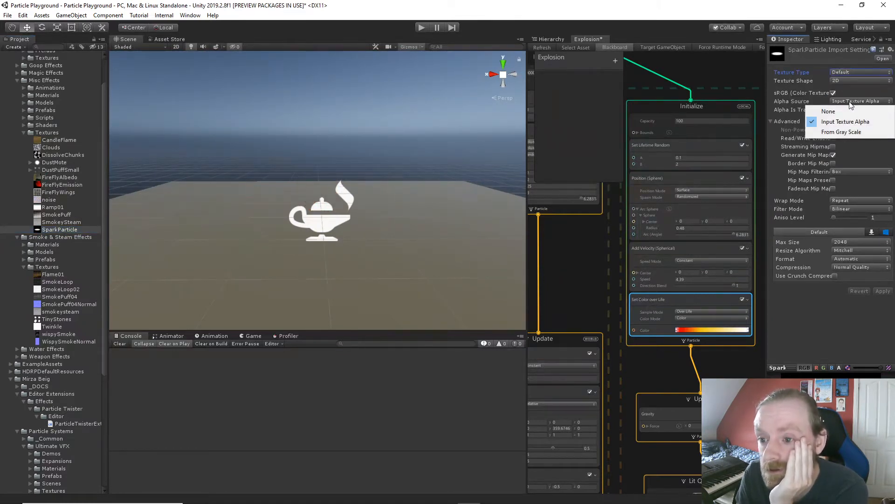
click(849, 102)
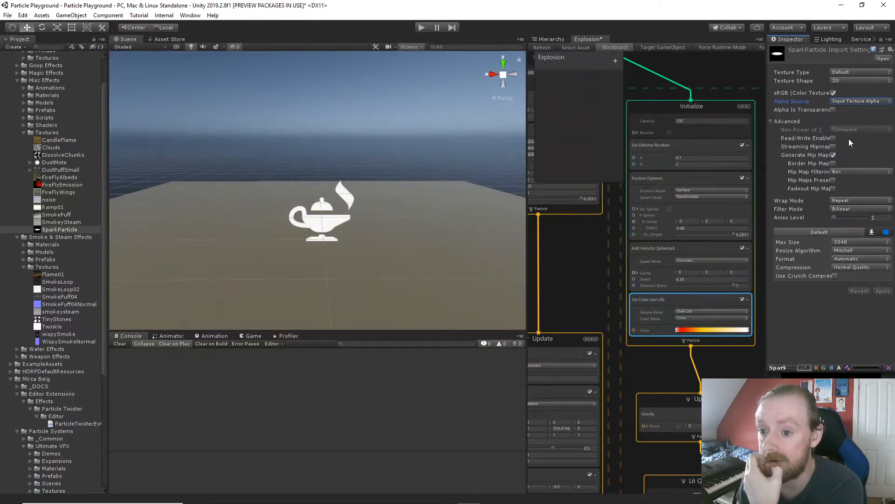
click(833, 110)
click(882, 290)
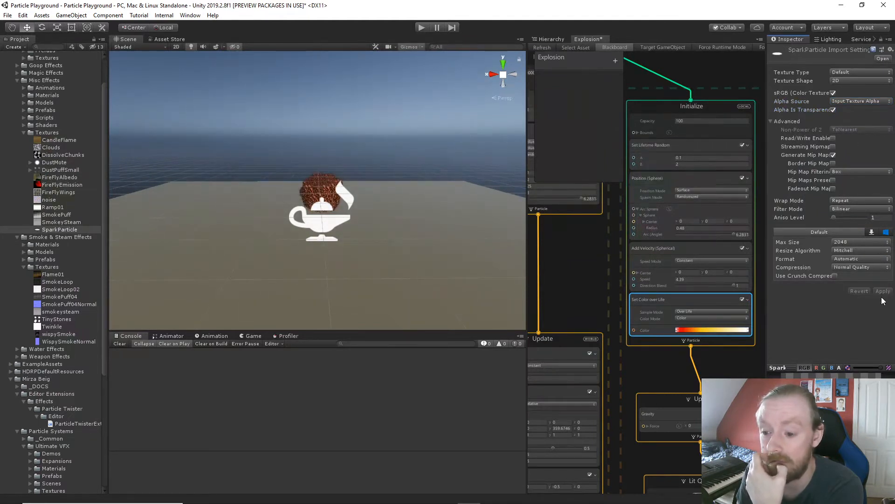
- Return the Set Color over Life block's color mode to Color And Alpha, and delete the block from the sparks system's Initialize context
click(684, 319)
click(701, 346)
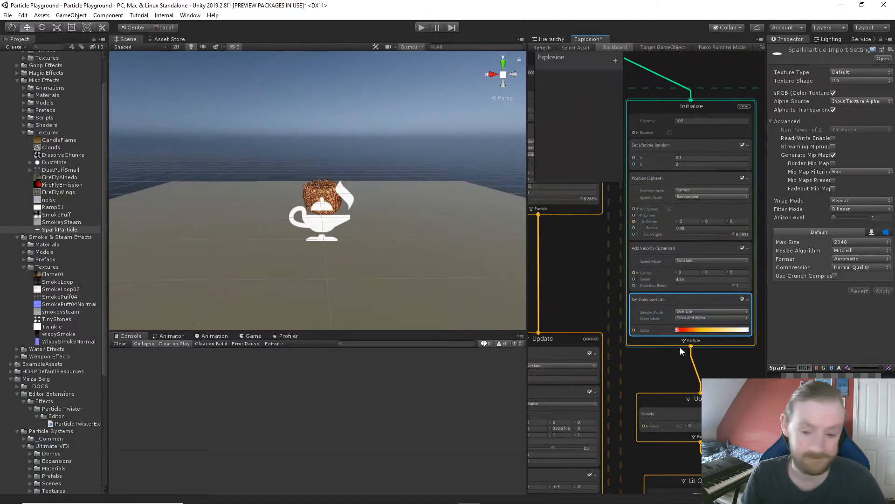
click(656, 301)
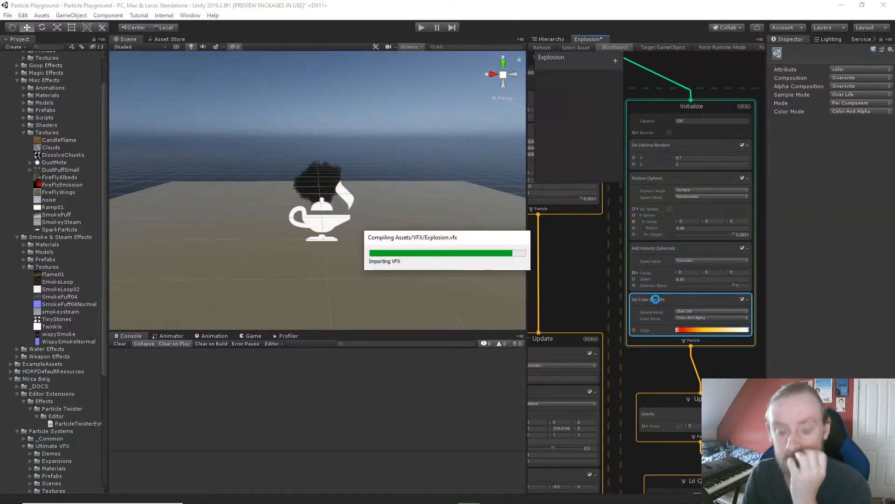
key(Delete)
middle_drag(656, 344, 630, 142)
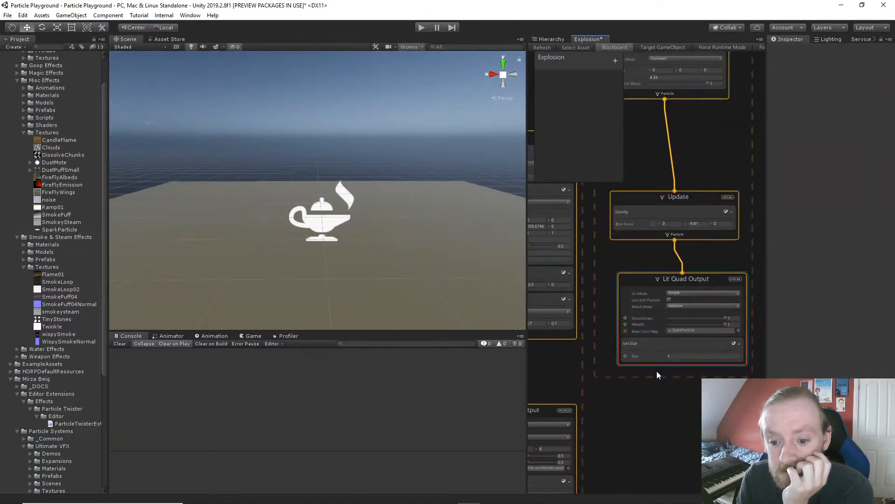
middle_drag(657, 371, 651, 350)
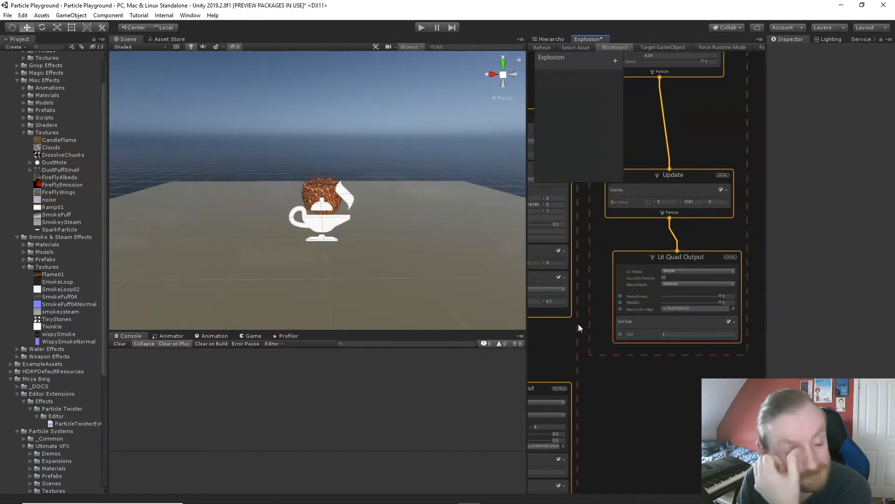
- Switch to Chrome and search Google for "unity vfx graph colour not showing"
mouse_move(150, 498)
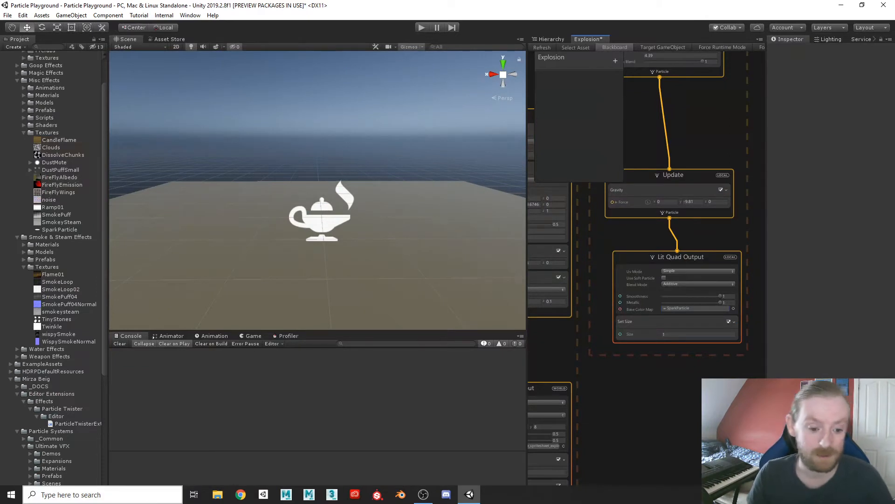
click(240, 494)
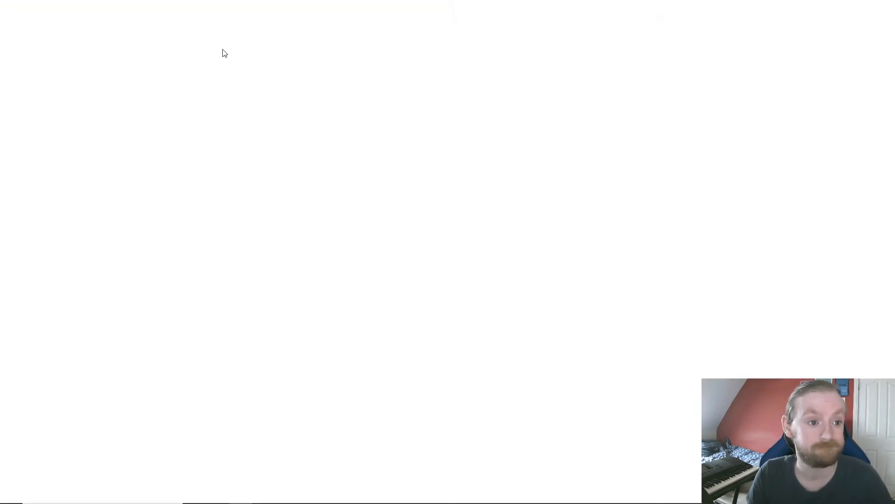
text(un)
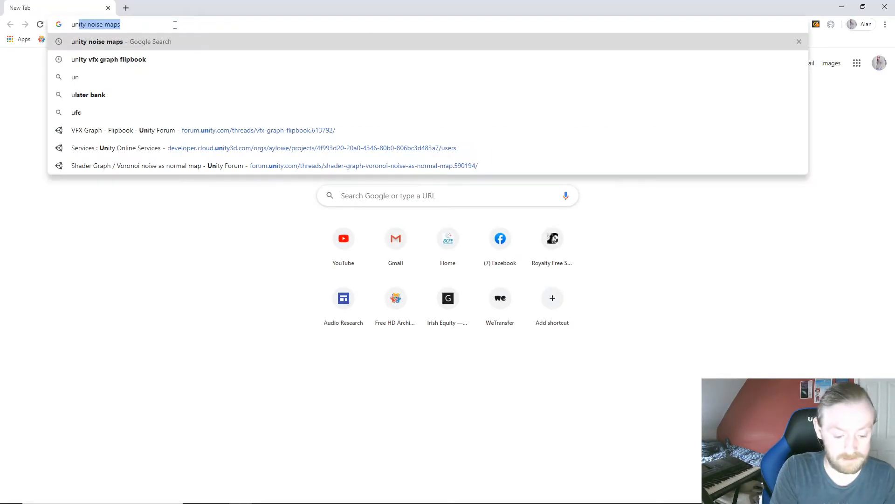
text(ity vfx )
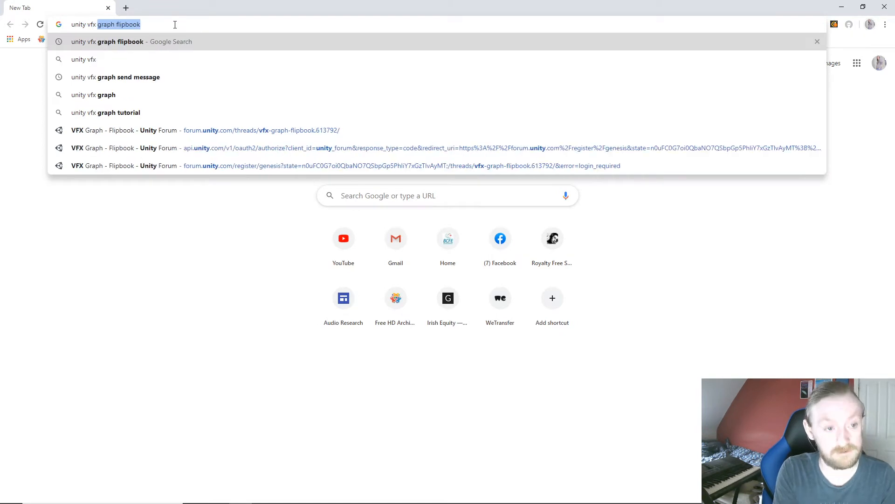
text(graph)
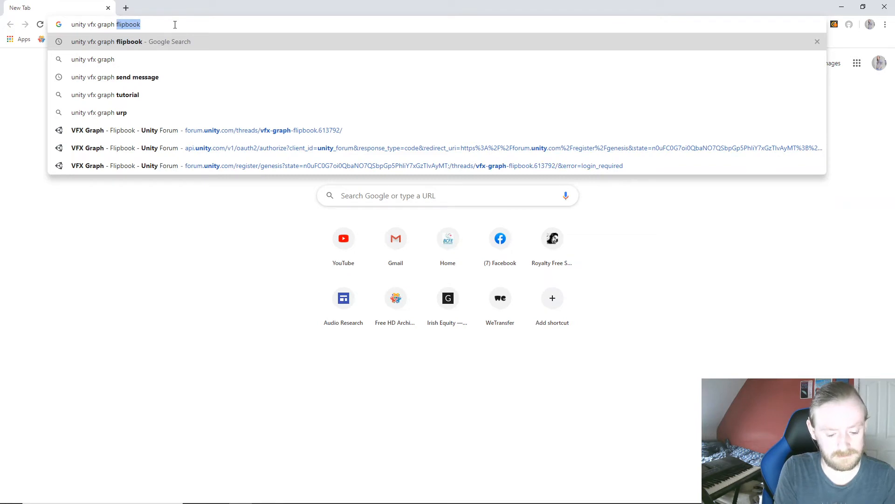
text( colour)
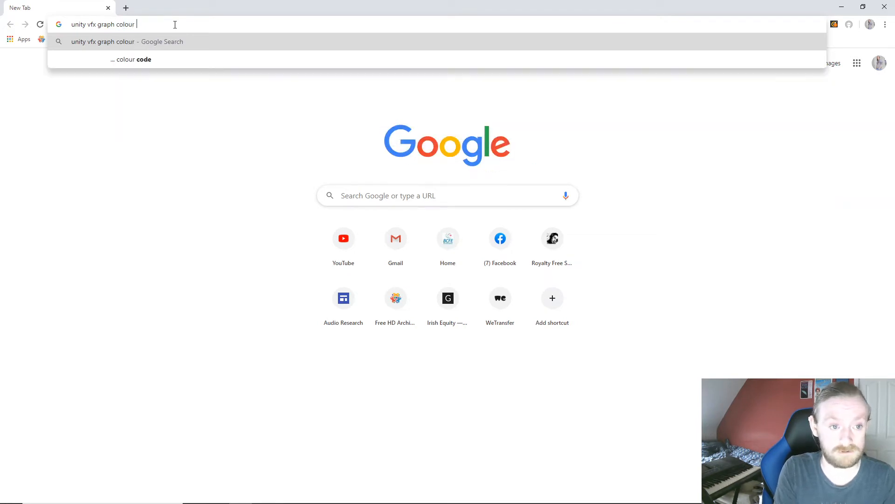
text( not)
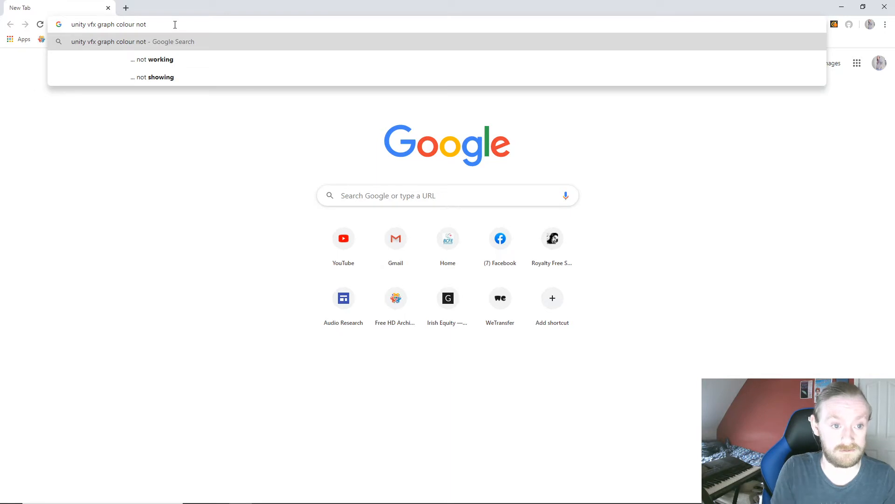
key(Down)
key(Down)
key(Return)
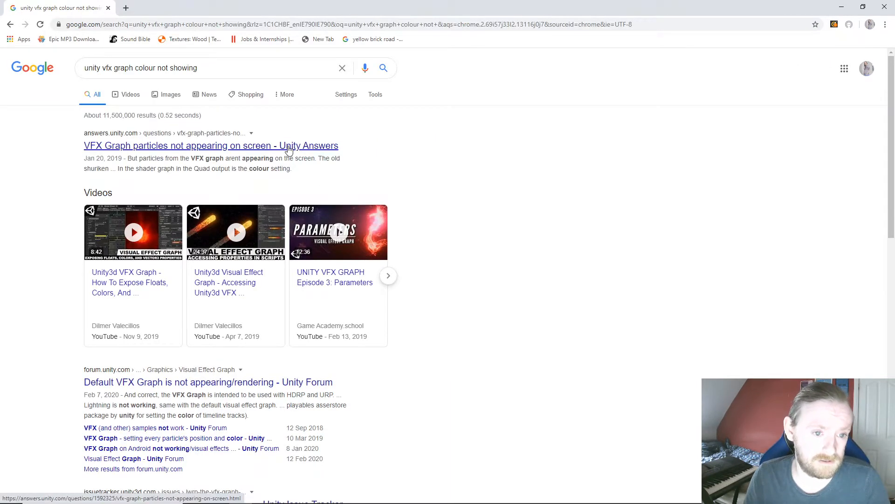
- Look through the search results for an explanation of why the VFX Graph particle color does not show
scroll(306, 152, down, 3)
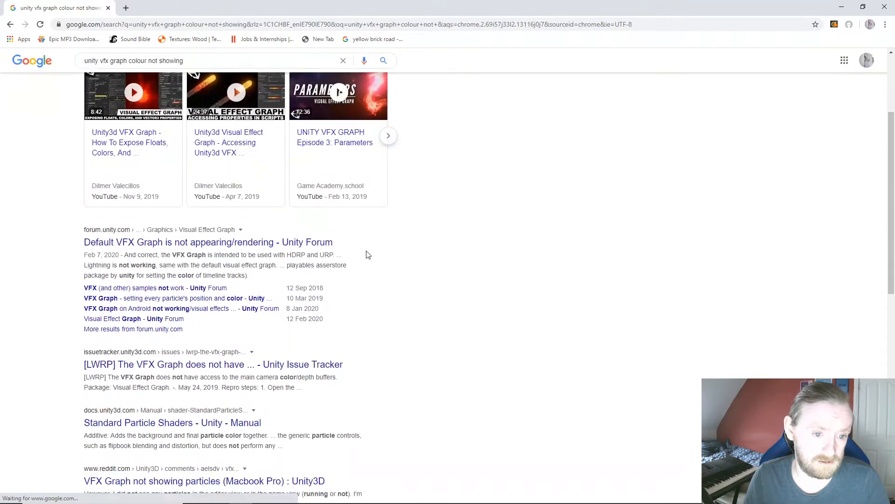
scroll(222, 253, down, 3)
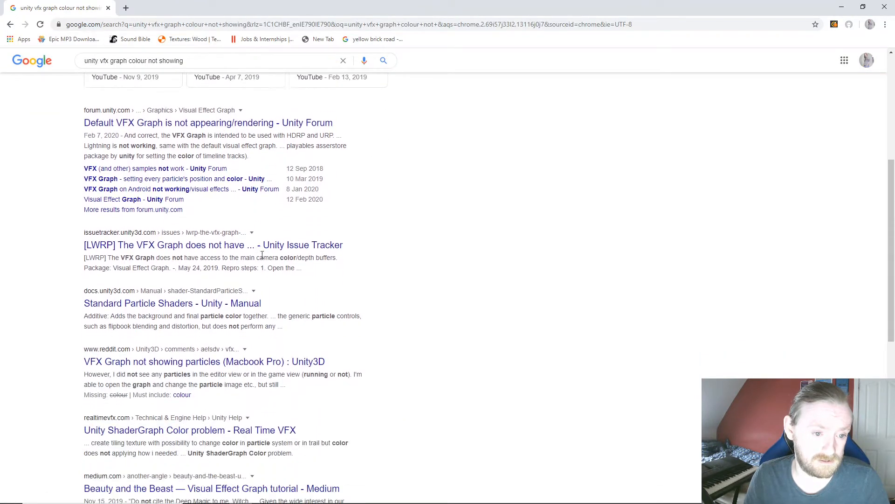
scroll(299, 261, down, 1)
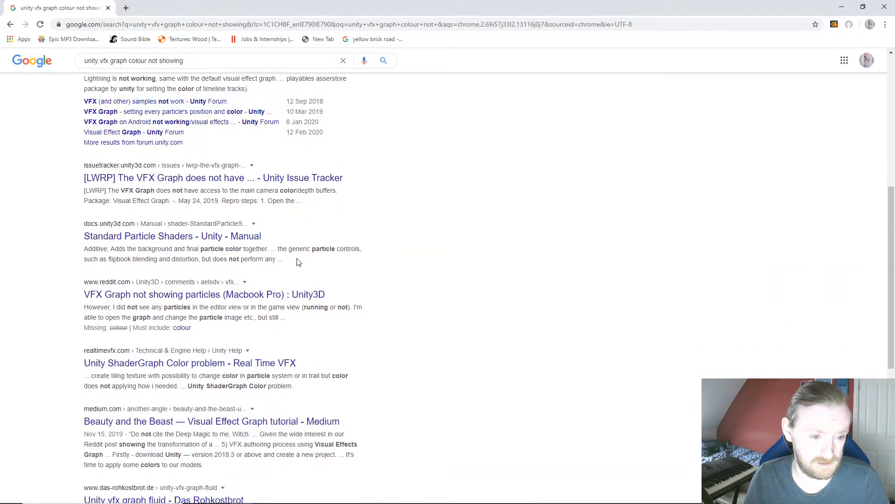
scroll(302, 263, down, 1)
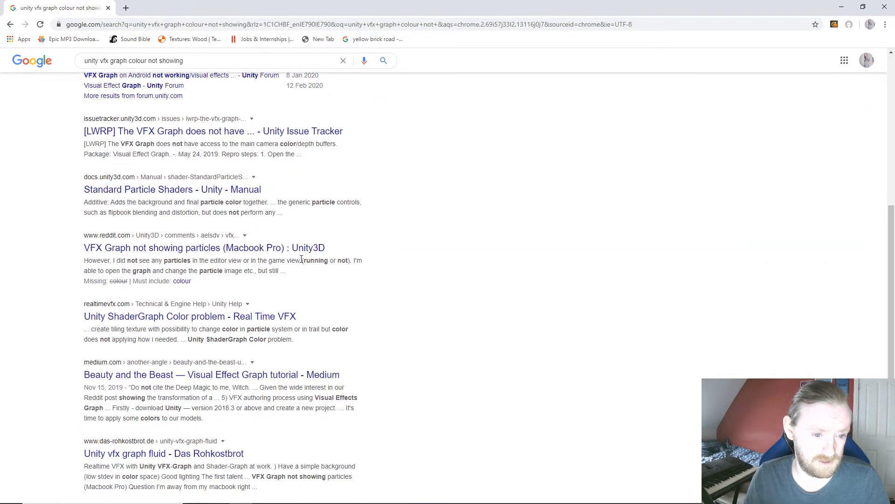
scroll(234, 313, down, 3)
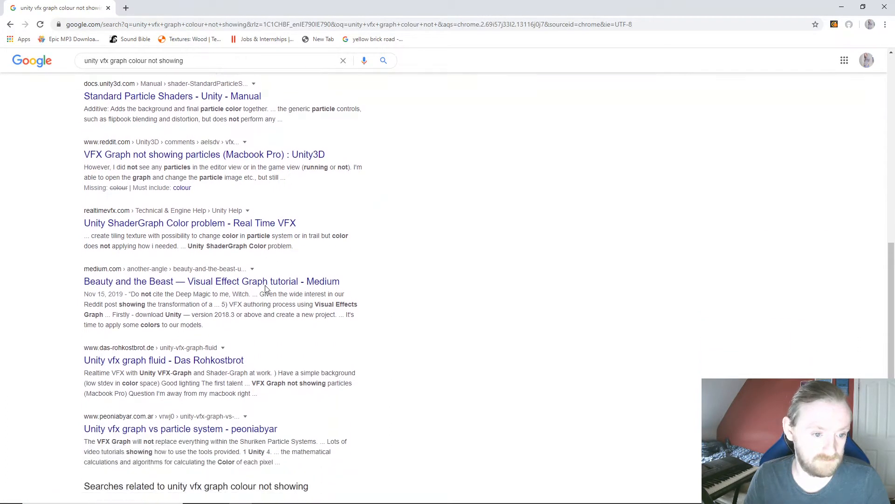
scroll(266, 289, down, 1)
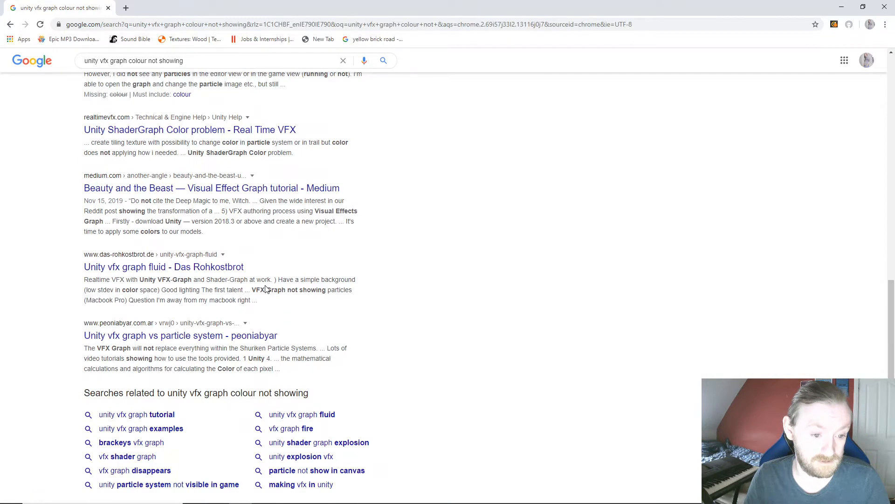
scroll(266, 290, down, 1)
scroll(281, 283, down, 1)
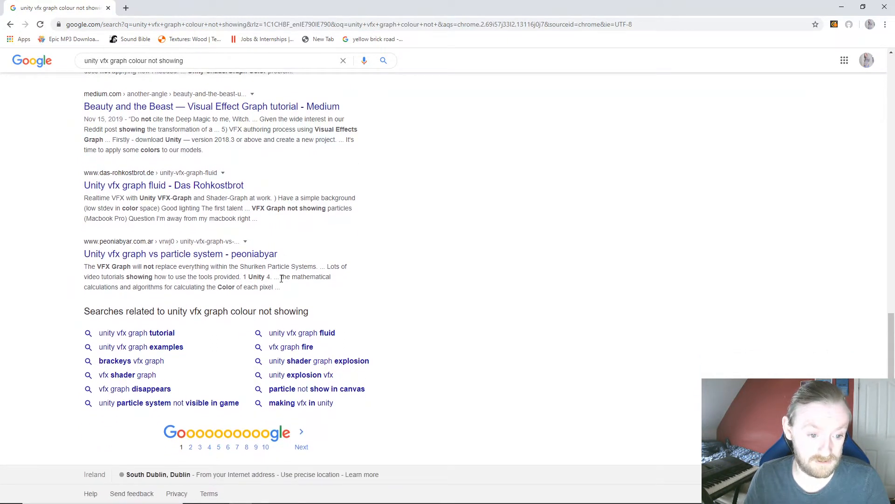
scroll(281, 279, up, 15)
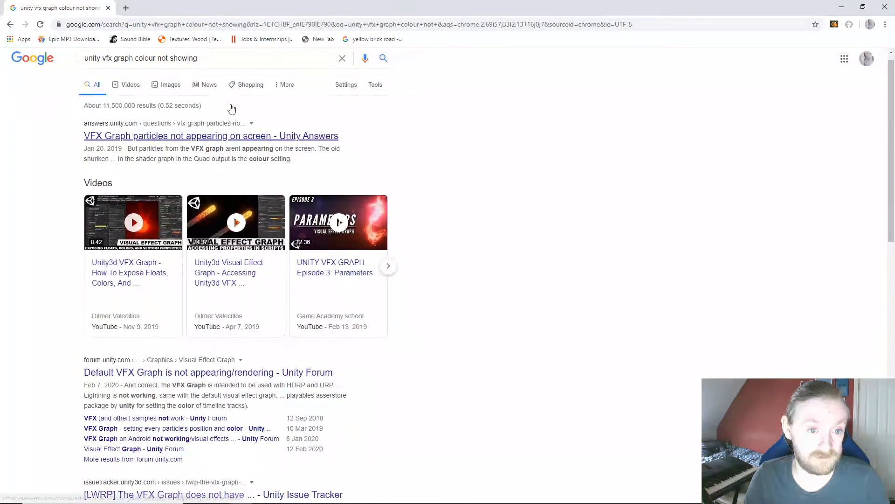
- Change the search to "unity vfx graph colour not working" and look through the results for a fix
click(220, 63)
key(BackSpace)
key(BackSpace)
key(BackSpace)
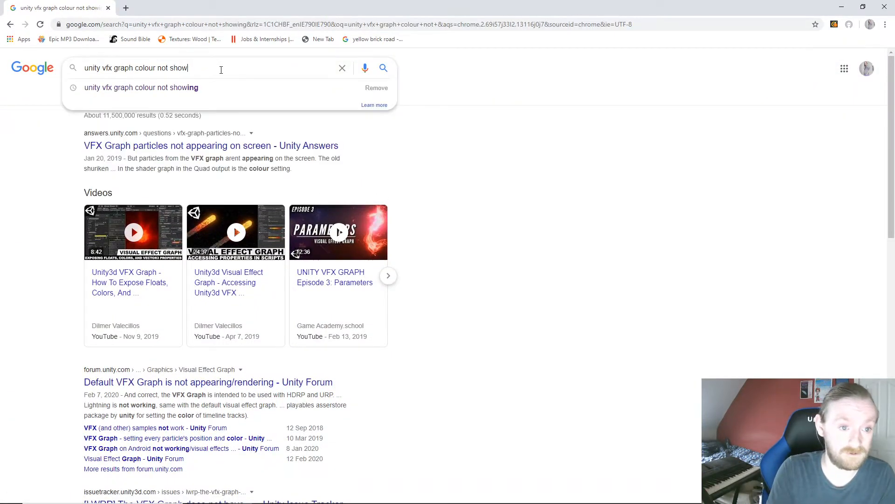
text(working)
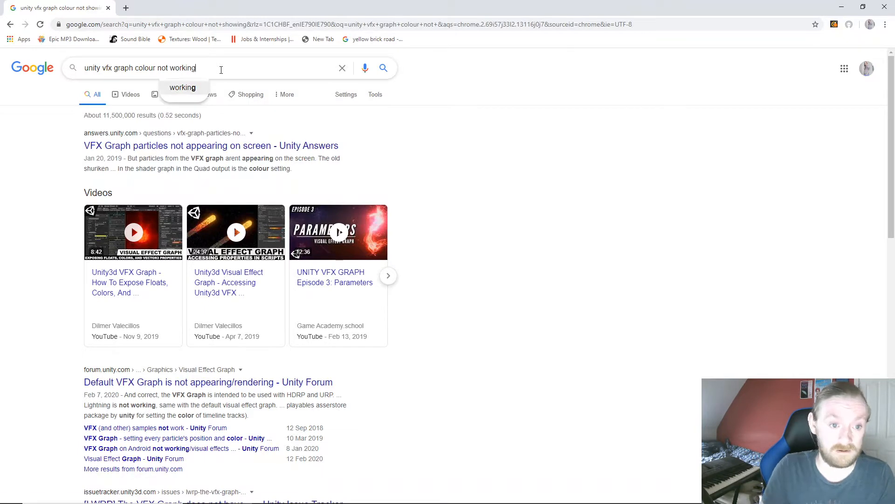
key(Return)
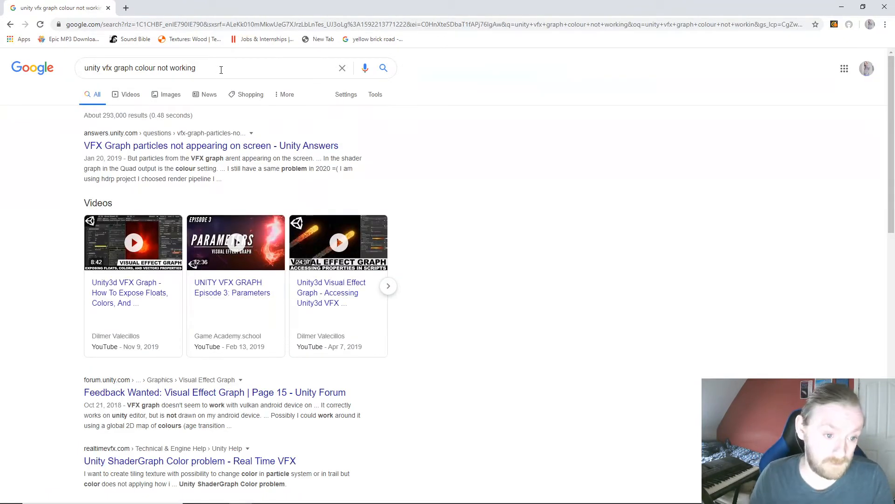
scroll(427, 266, down, 1)
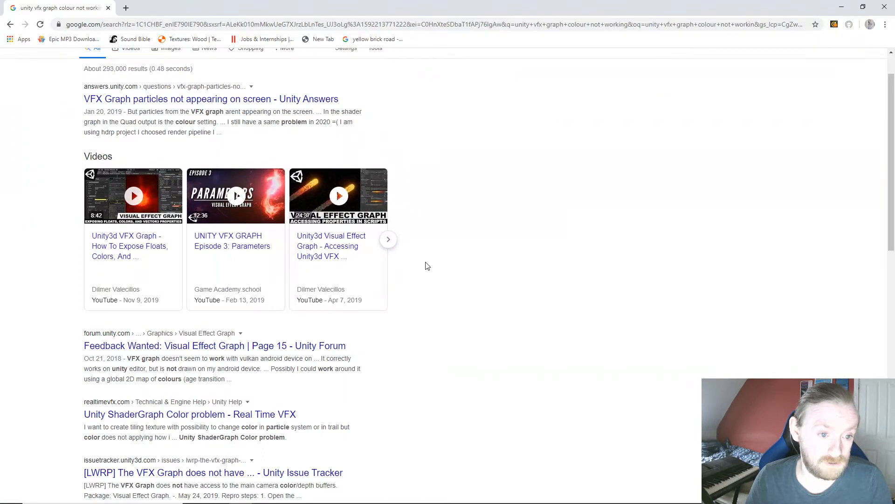
scroll(427, 266, down, 3)
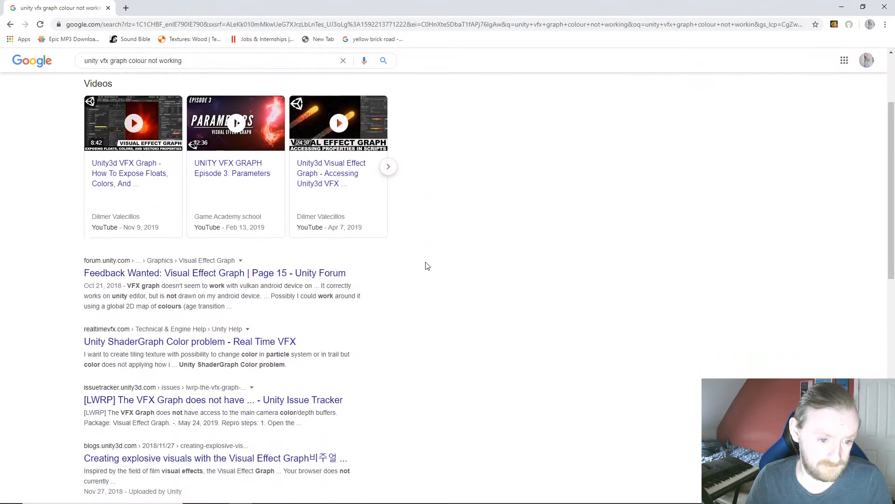
scroll(427, 266, down, 2)
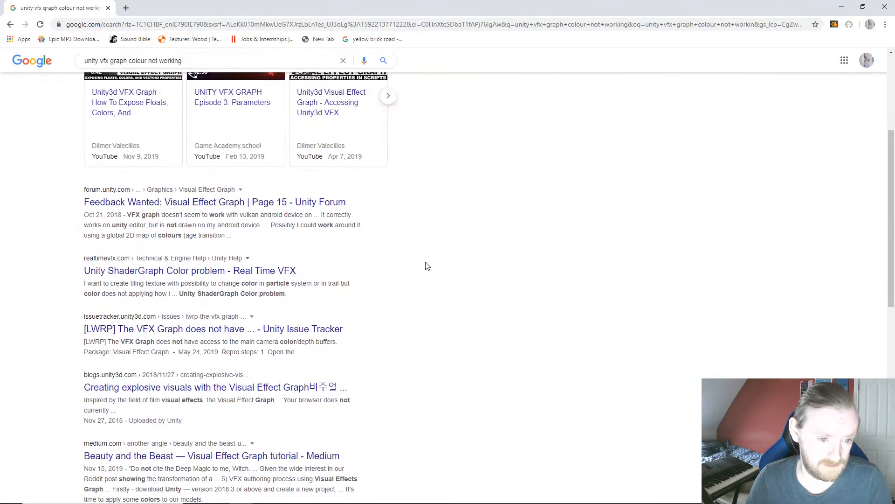
scroll(427, 266, down, 2)
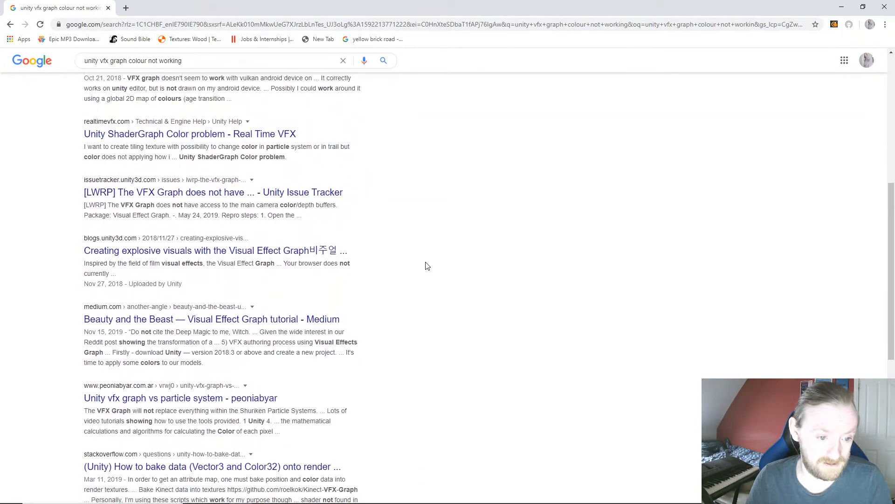
- Skim the rest of the results and shorten the search to "unity vfx graph colour"
scroll(427, 265, down, 5)
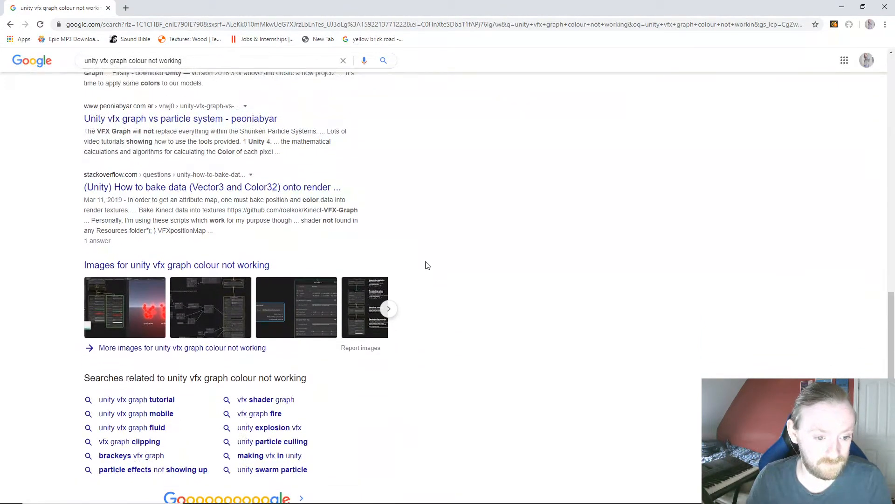
scroll(427, 265, up, 10)
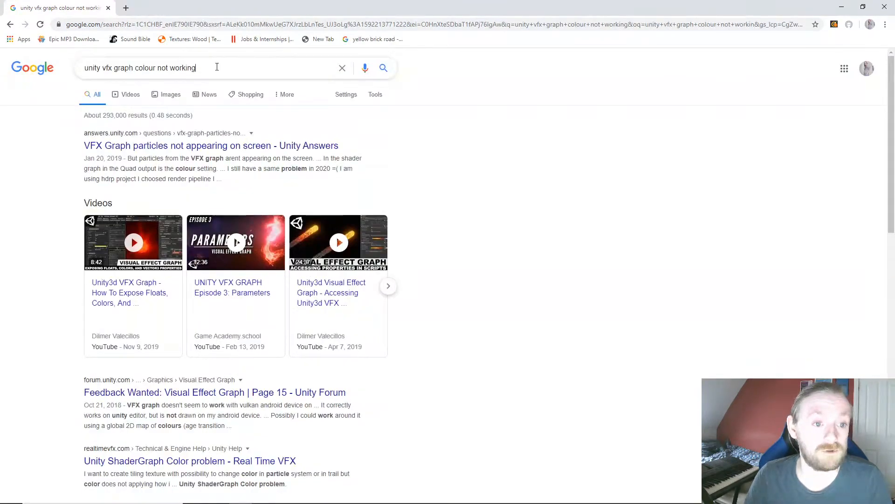
click(217, 67)
key(BackSpace)
key(BackSpace)
key(BackSpace)
key(BackSpace)
key(BackSpace)
key(BackSpace)
key(BackSpace)
key(BackSpace)
key(BackSpace)
key(BackSpace)
key(BackSpace)
key(BackSpace)
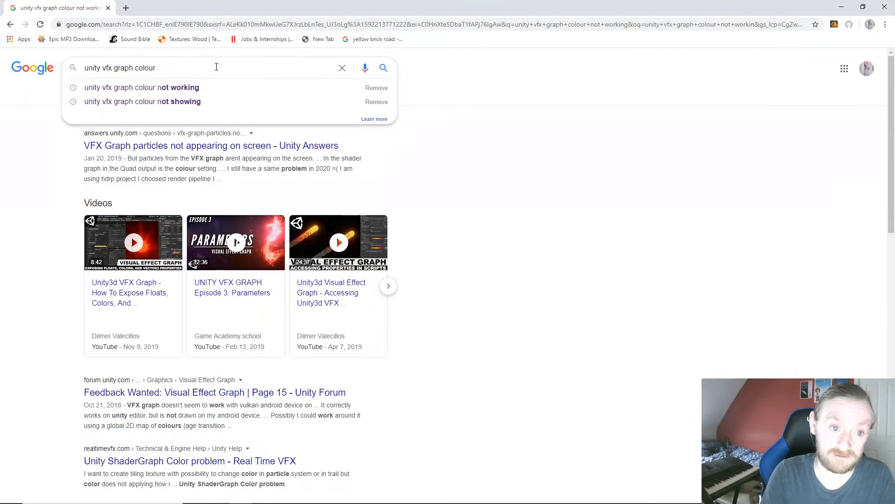
key(Return)
- Look through the new results and open the Unity Forum thread "All Visual Effect Graph particles pure black"
scroll(338, 315, down, 1)
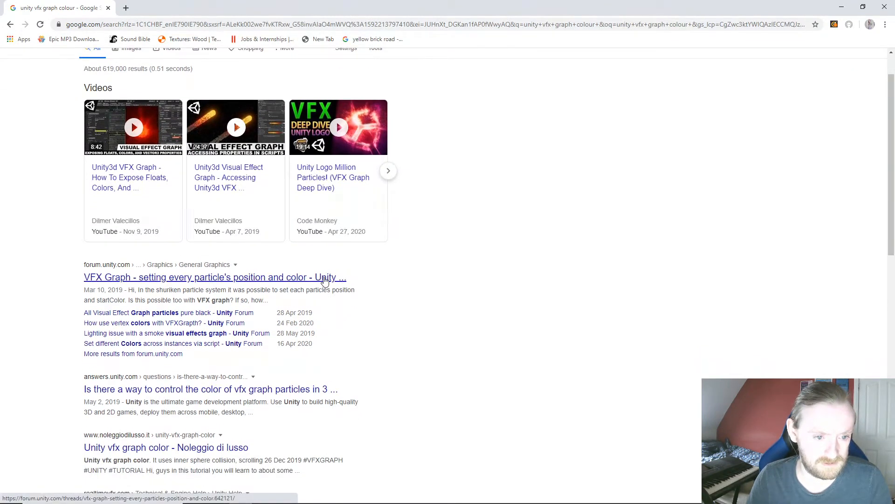
scroll(325, 282, down, 1)
scroll(340, 314, down, 1)
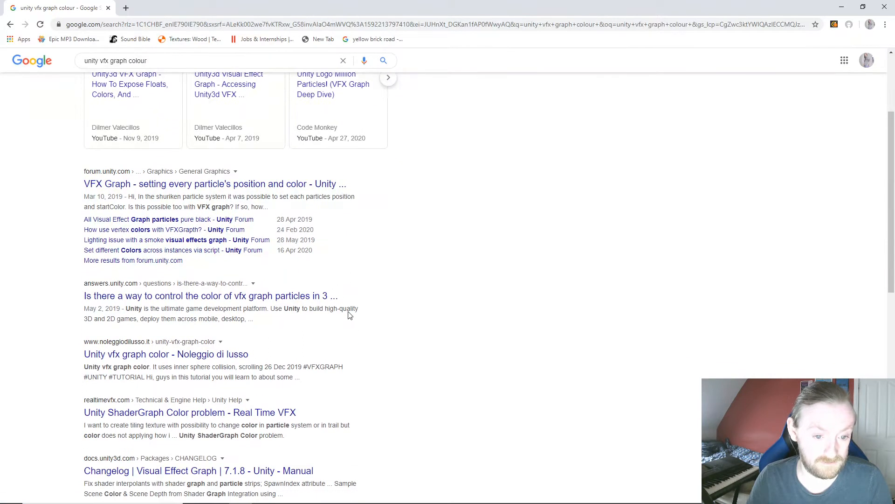
scroll(336, 320, down, 2)
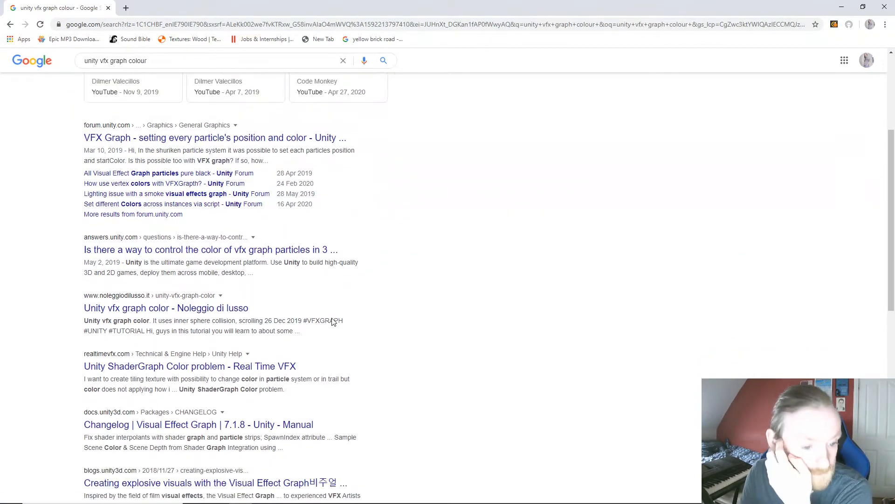
scroll(295, 322, down, 1)
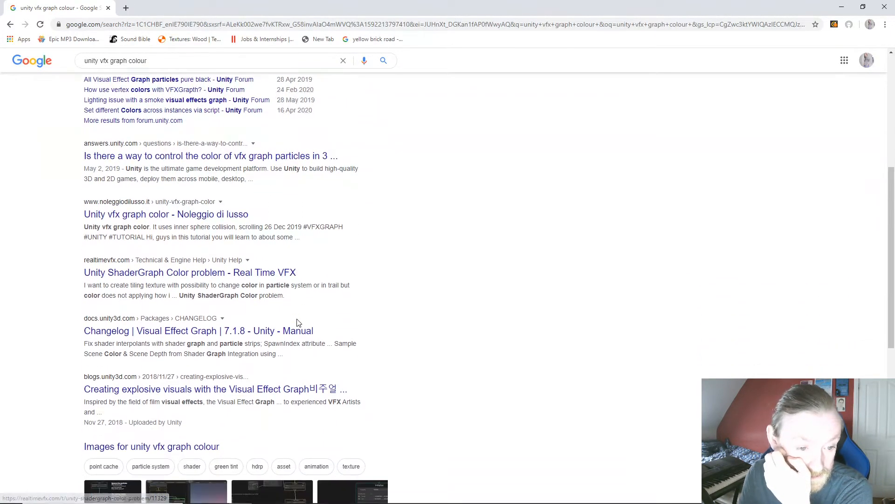
scroll(298, 322, down, 6)
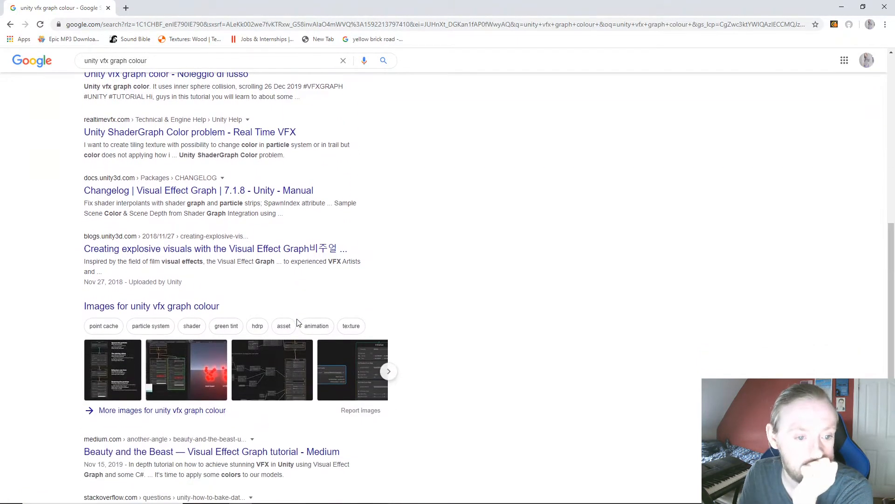
scroll(297, 322, down, 1)
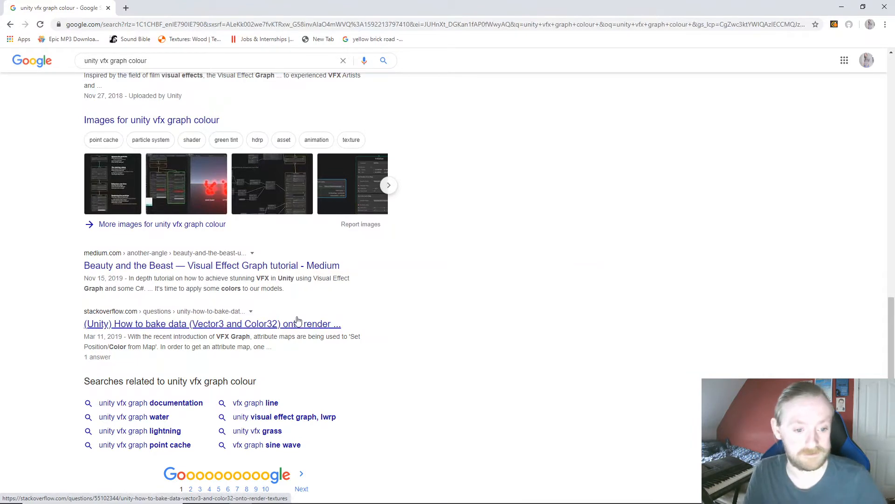
scroll(297, 321, up, 12)
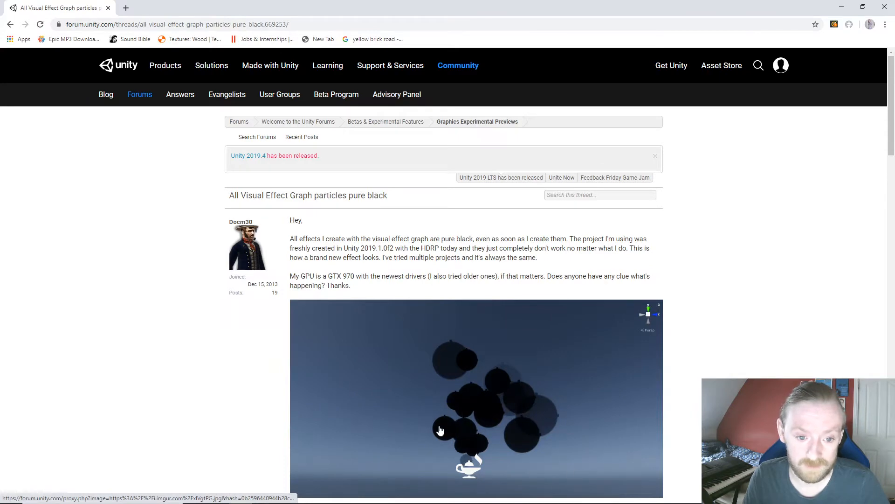
- Read the thread's replies for the cause of the black particles and the suggested exposure and lighting fixes
scroll(216, 407, down, 6)
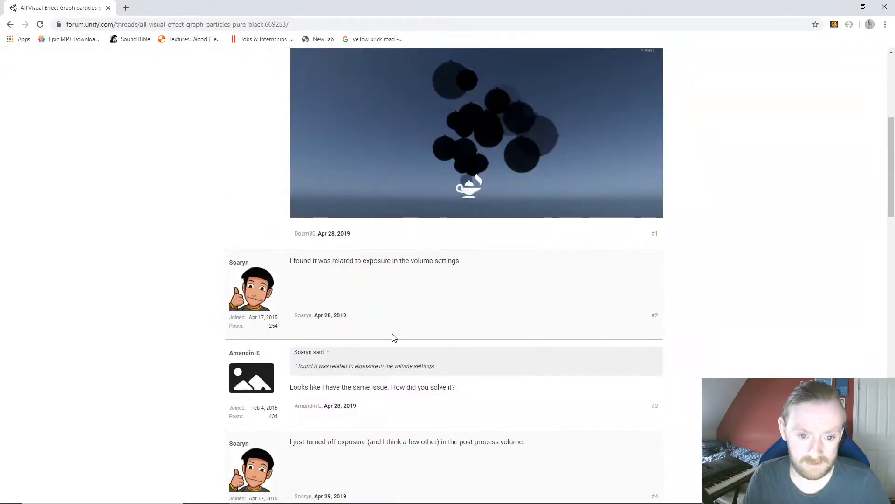
scroll(404, 337, down, 1)
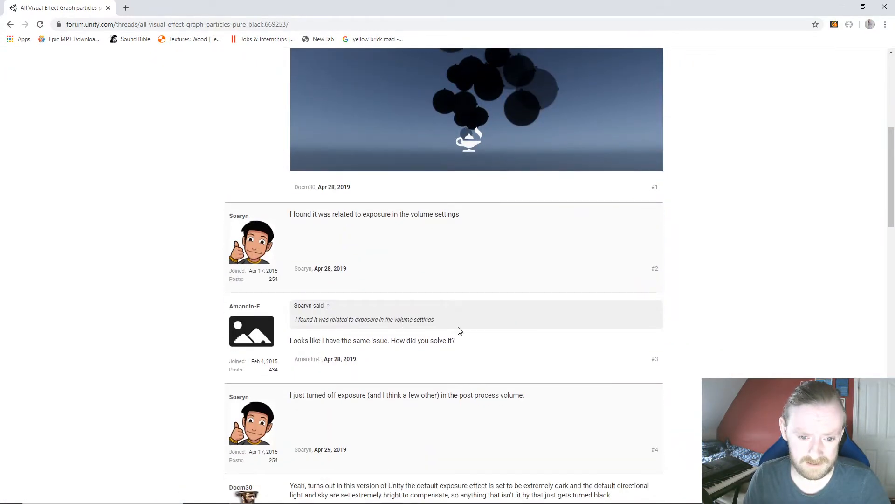
scroll(458, 331, down, 2)
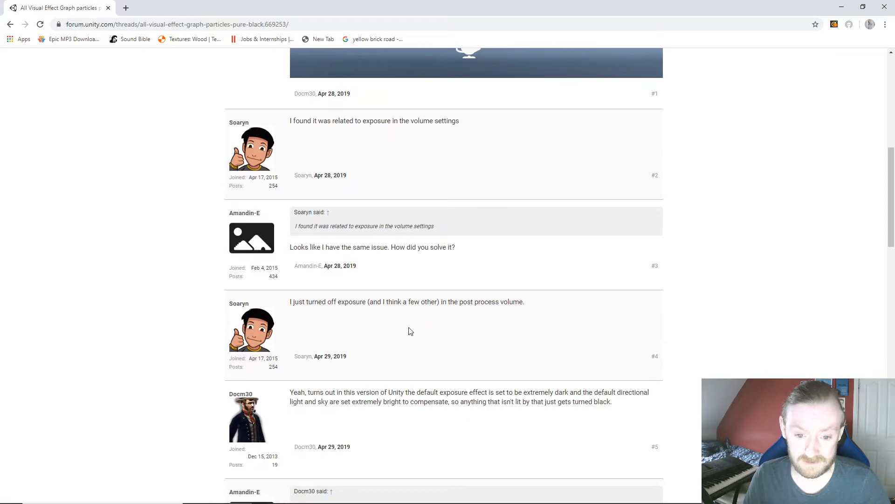
scroll(410, 332, down, 3)
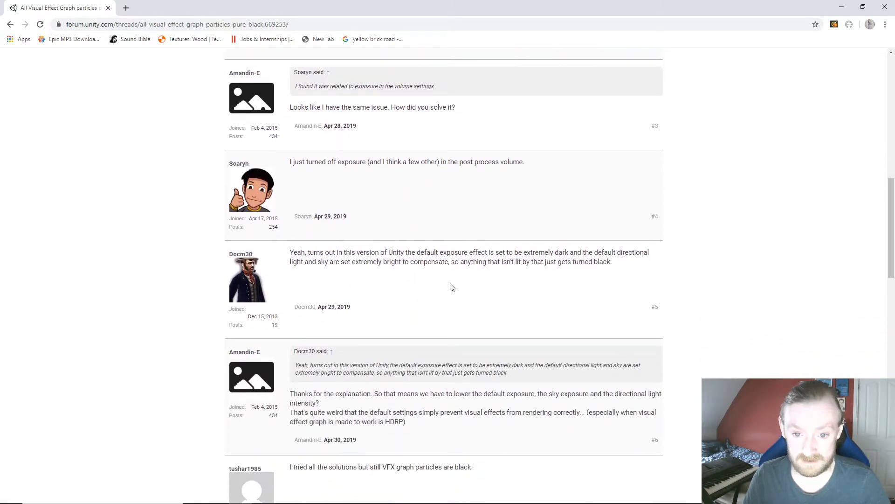
scroll(454, 287, down, 1)
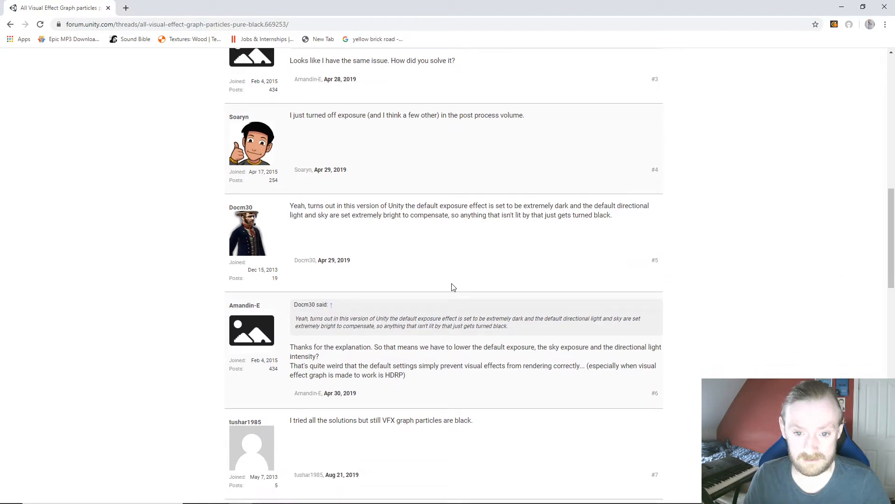
scroll(453, 287, down, 1)
scroll(453, 286, down, 1)
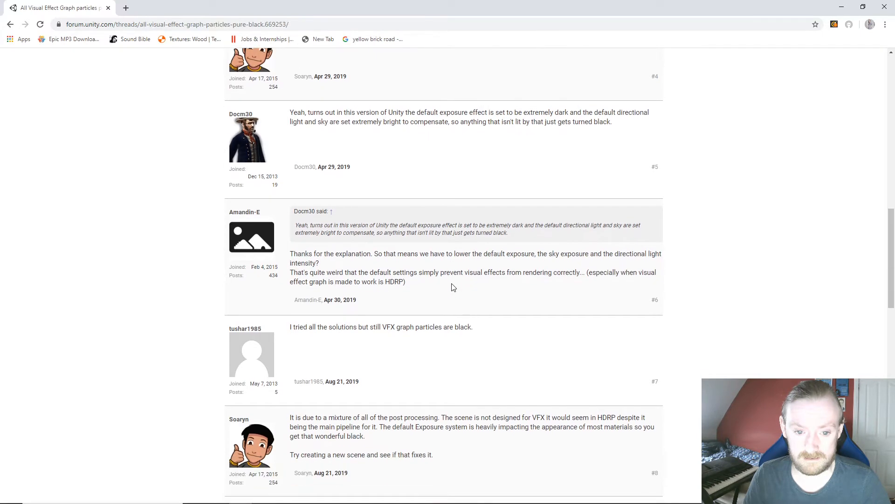
scroll(452, 287, down, 3)
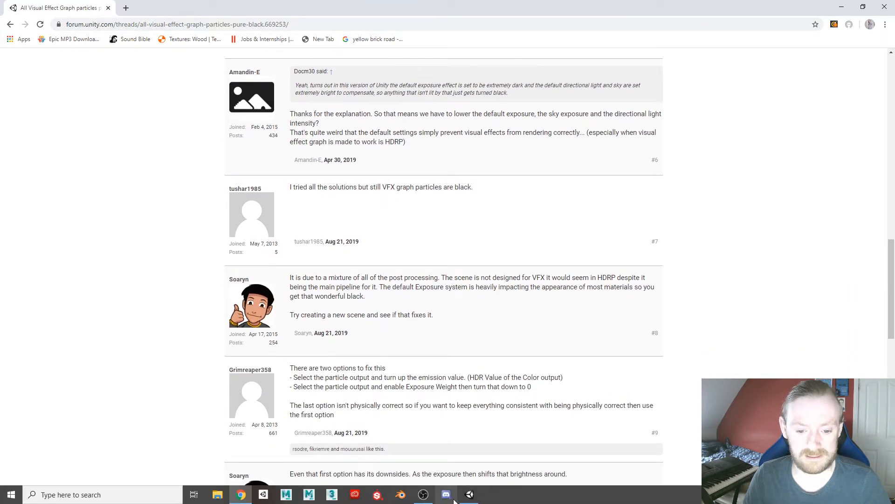
- Switch to Unity, select the Explosion effect in the scene and show the scene hierarchy
click(469, 495)
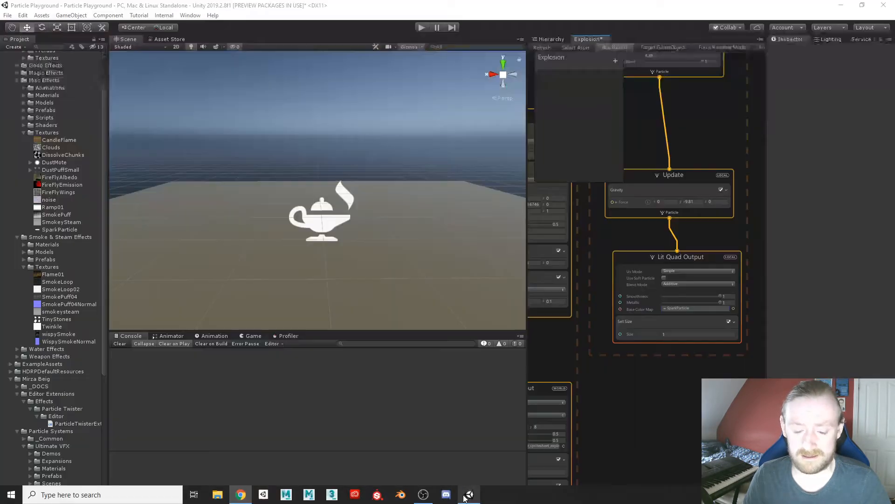
click(332, 223)
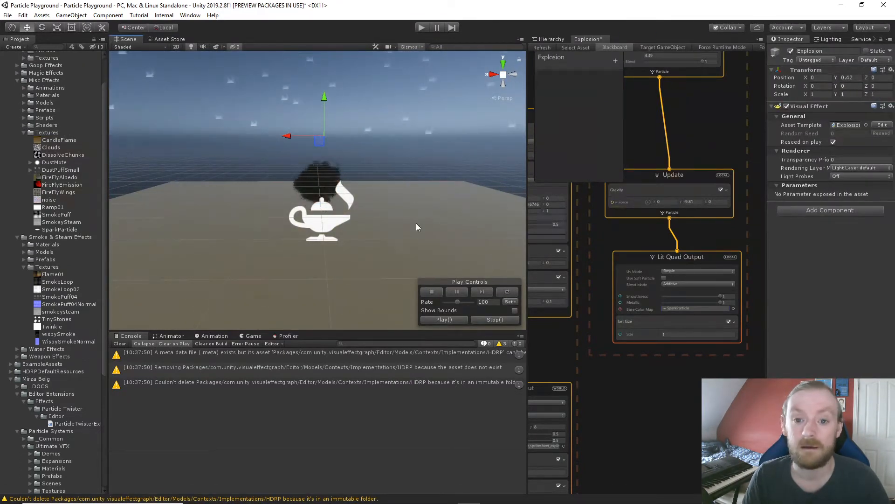
click(550, 39)
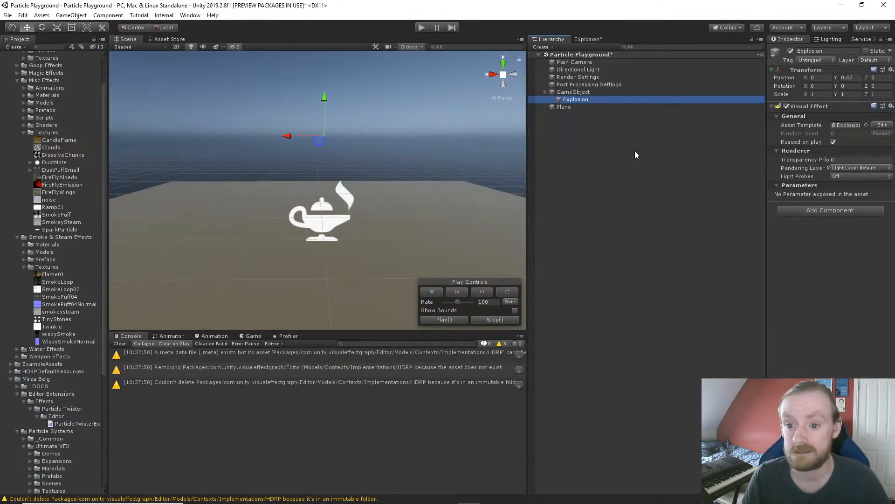
- Set the Directional Light's emission intensity to 100 lux and view the effect in the scene
click(576, 71)
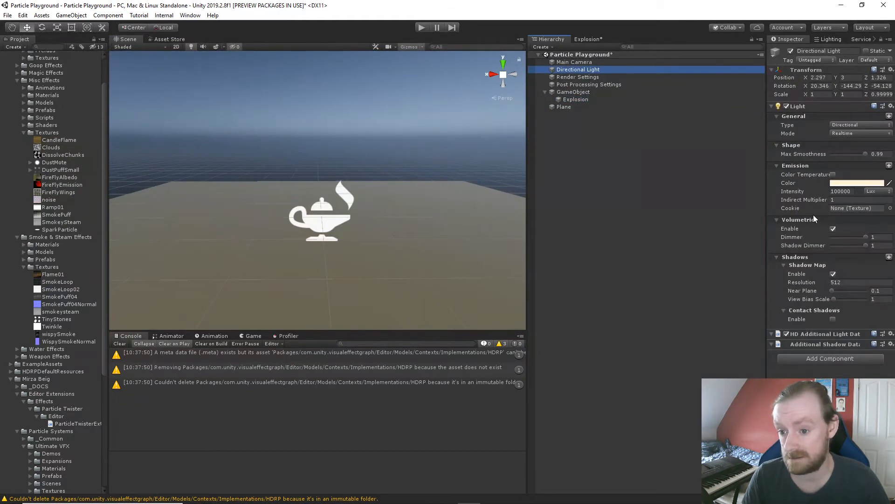
click(826, 190)
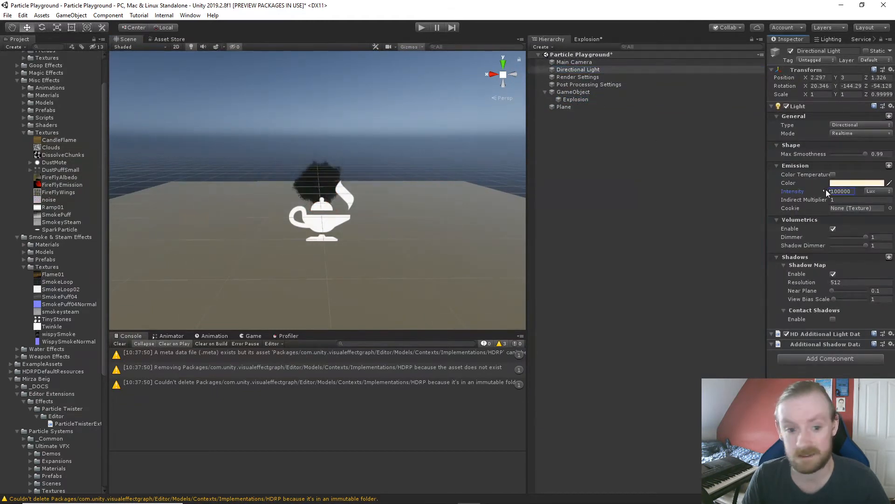
drag(826, 190, 790, 193)
click(835, 192)
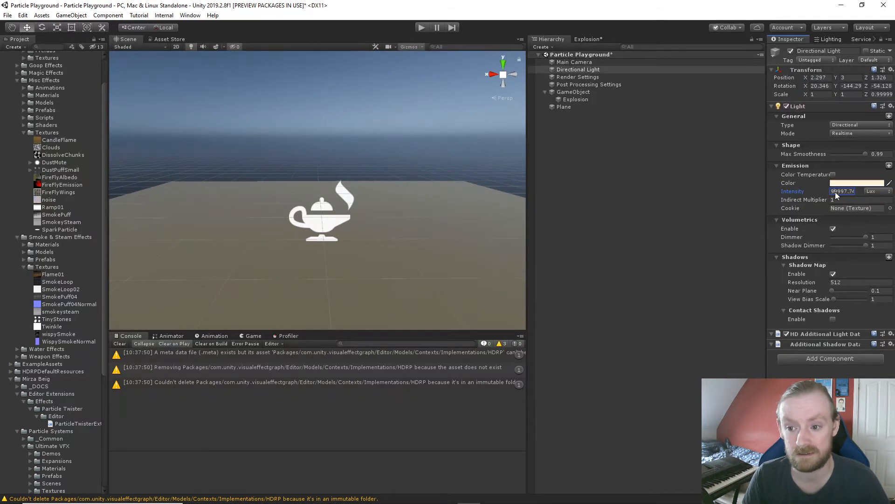
text(100)
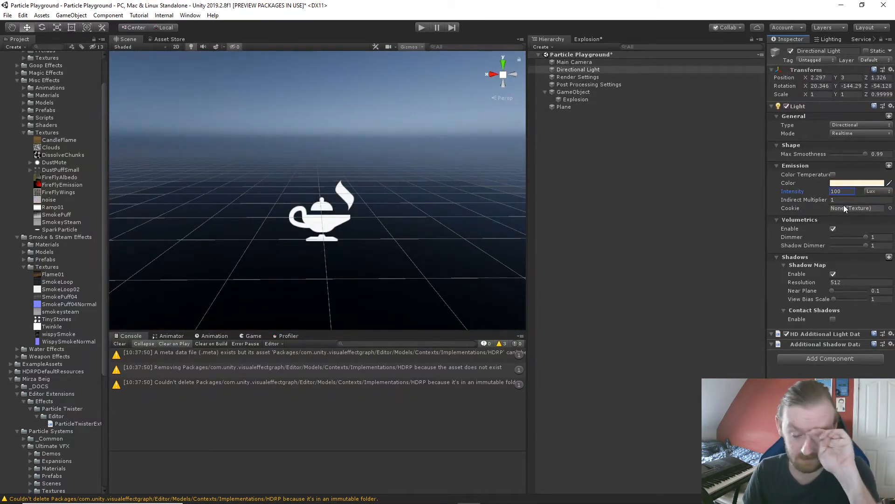
key(w)
right_drag(413, 218, 408, 220)
key(f)
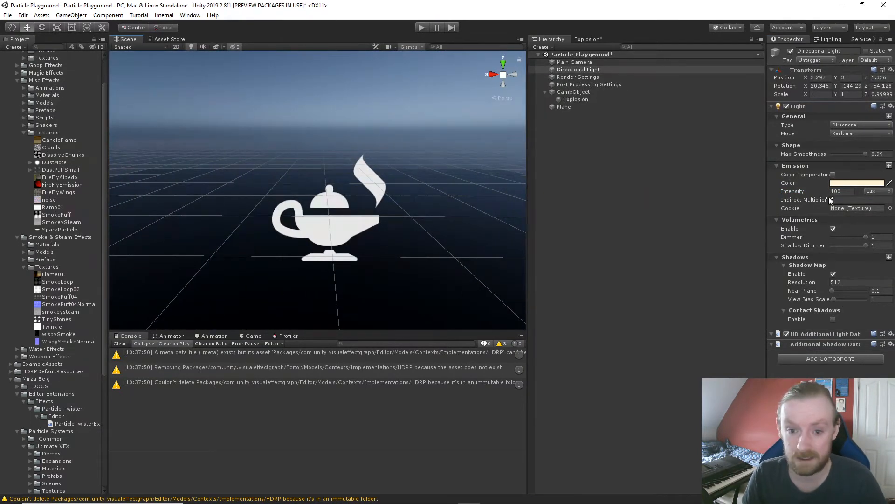
- Try lower Fixed Exposure values such as 6, 11 and 13 on the Post Processing Settings volume, then restore 14 and keep the Fixed mode
click(596, 85)
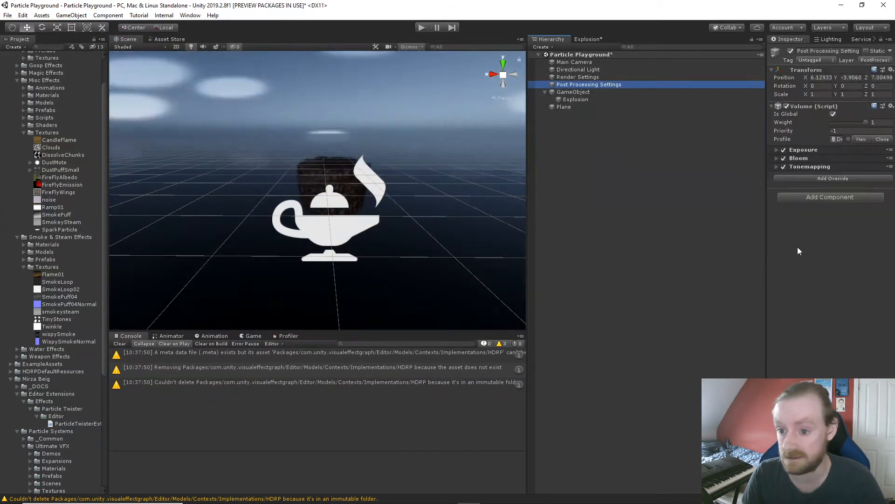
click(776, 149)
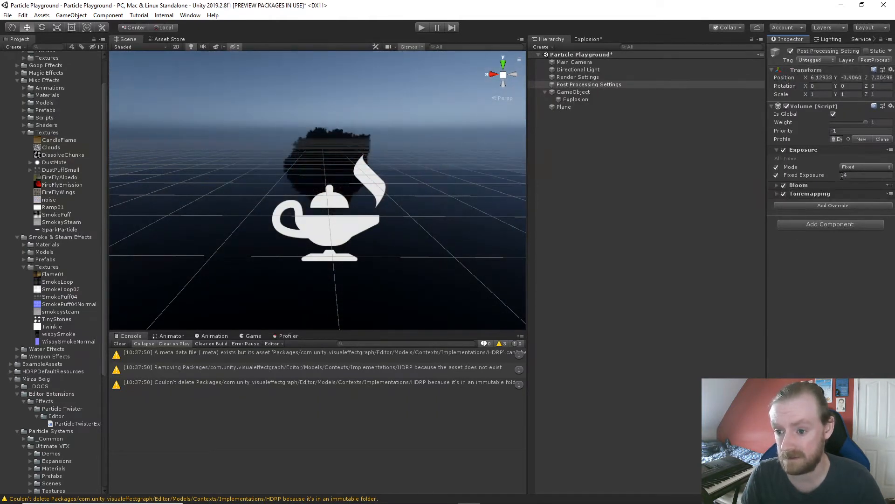
mouse_move(838, 175)
mouse_down()
mouse_move(827, 178)
mouse_move(837, 178)
mouse_up()
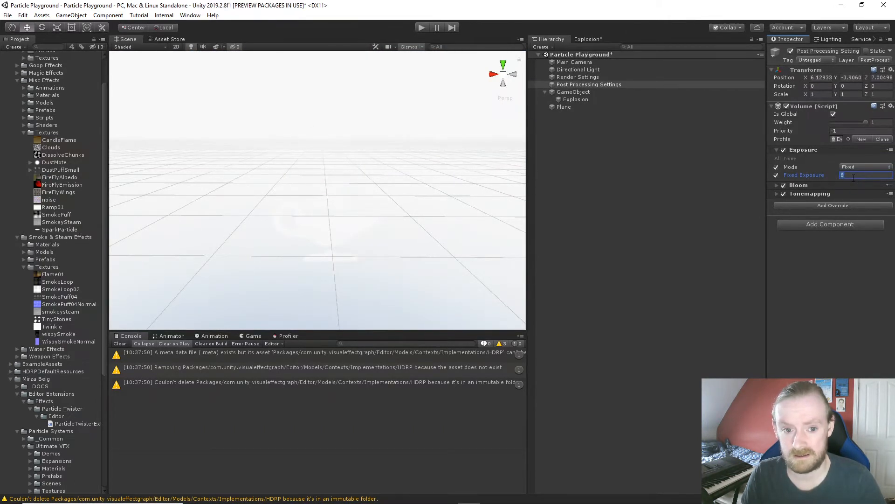
text(10)
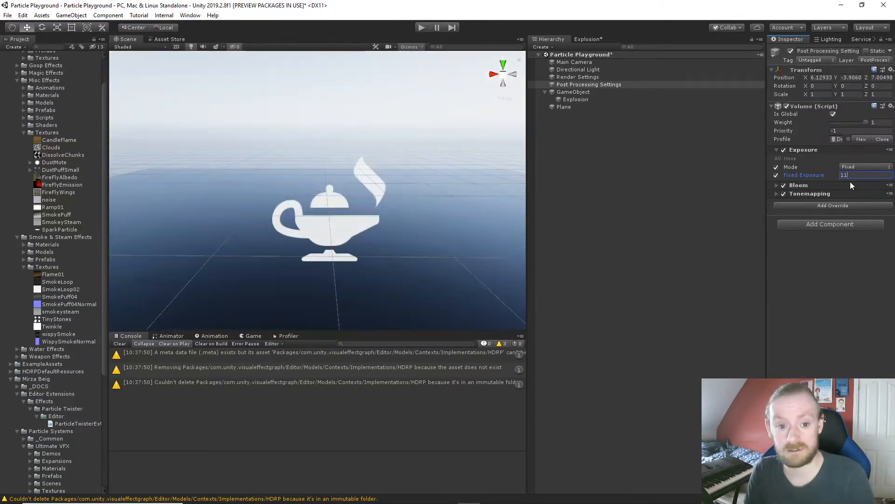
key(BackSpace)
text(2)
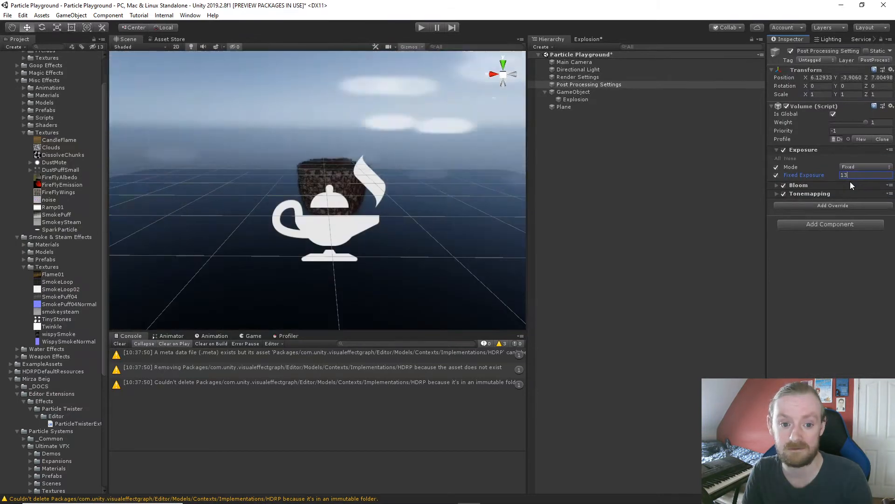
key(BackSpace)
text(4)
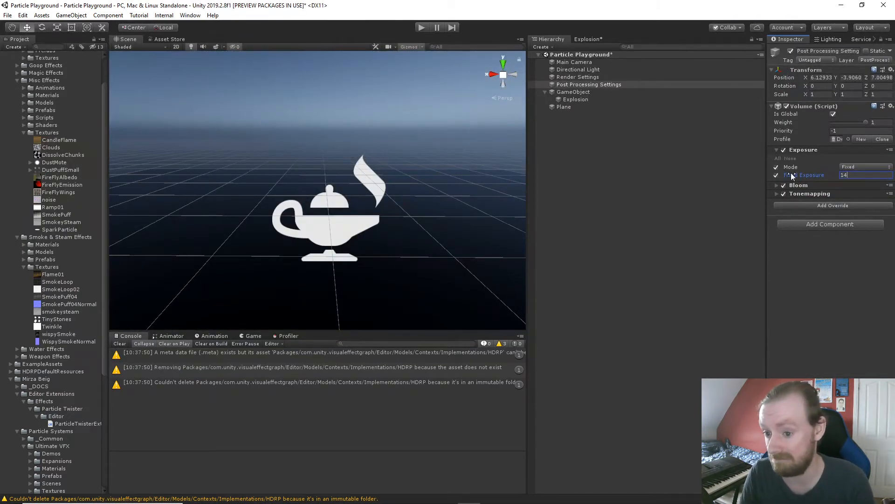
click(847, 166)
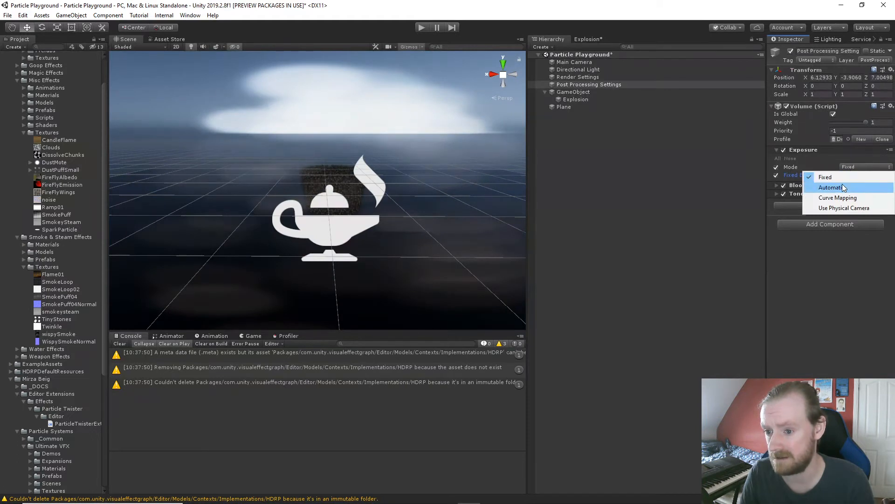
click(837, 150)
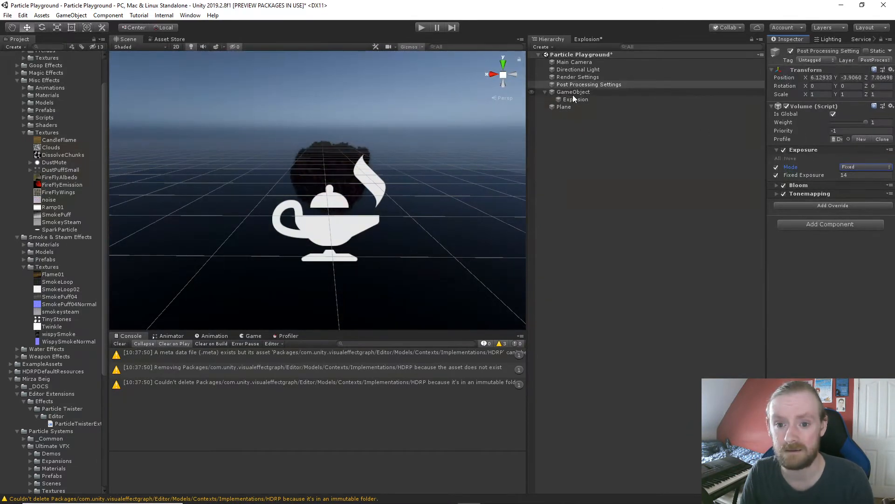
- Set the Directional Light's emission intensity to 500 lux
click(573, 70)
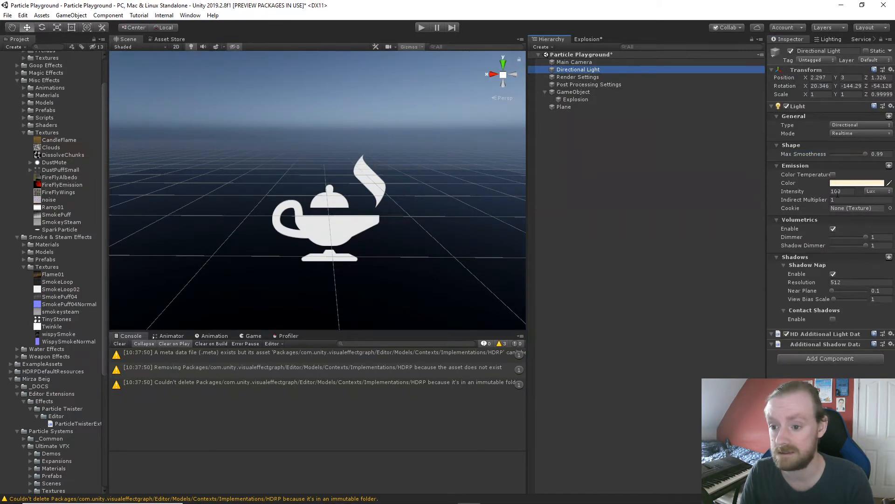
click(844, 191)
text(500)
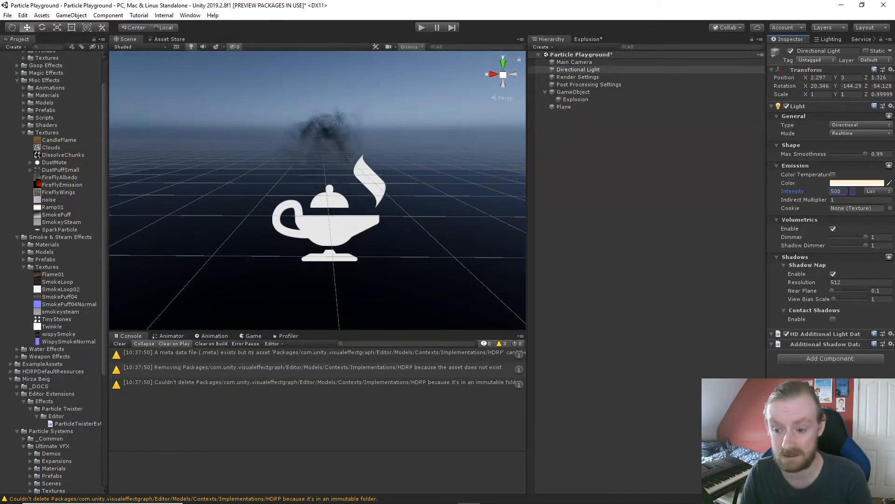
- Try gradually raising the Directional Light's emission intensity to about 16900 lux, then set it back to 500 lux
click(883, 191)
click(865, 201)
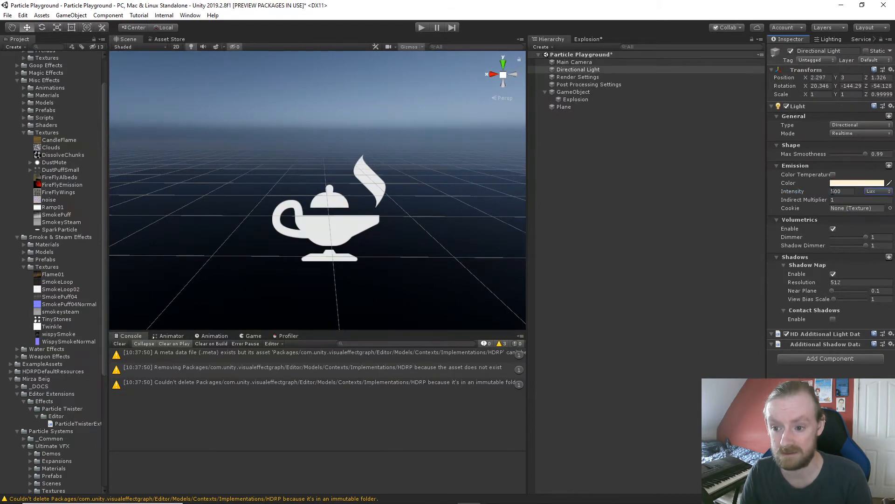
click(830, 192)
drag(841, 191, 315, 209)
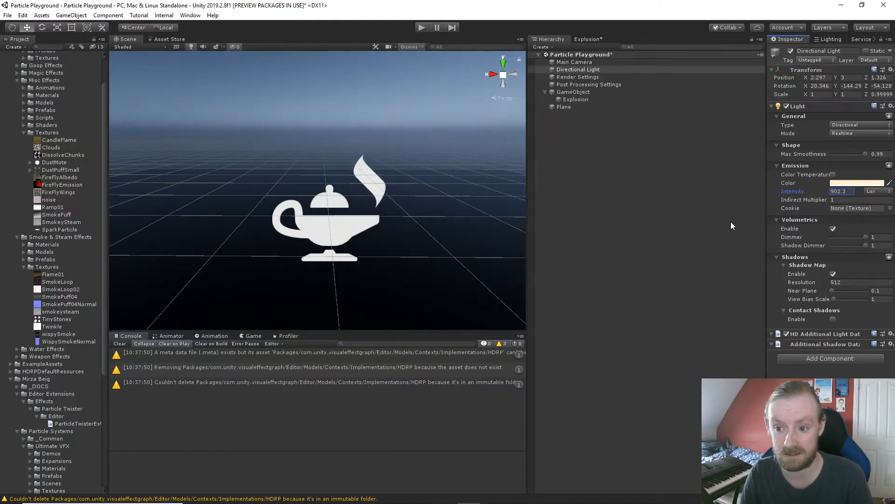
drag(805, 225, 477, 292)
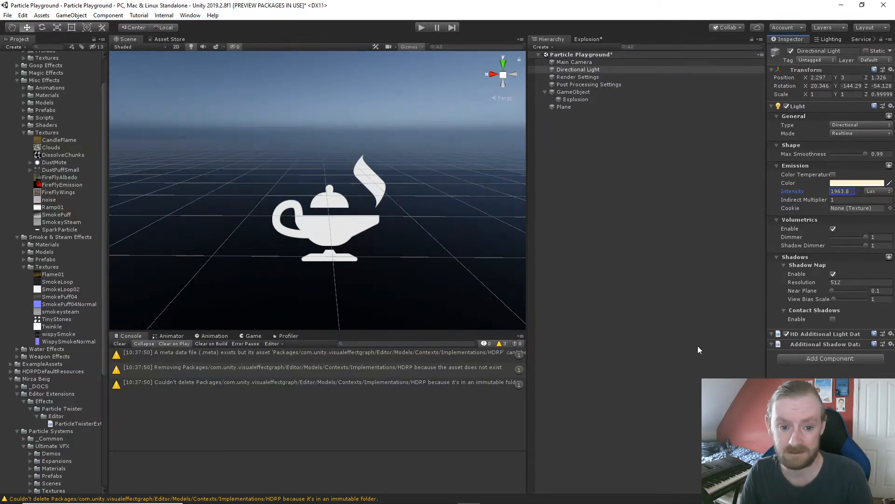
drag(697, 346, 202, 73)
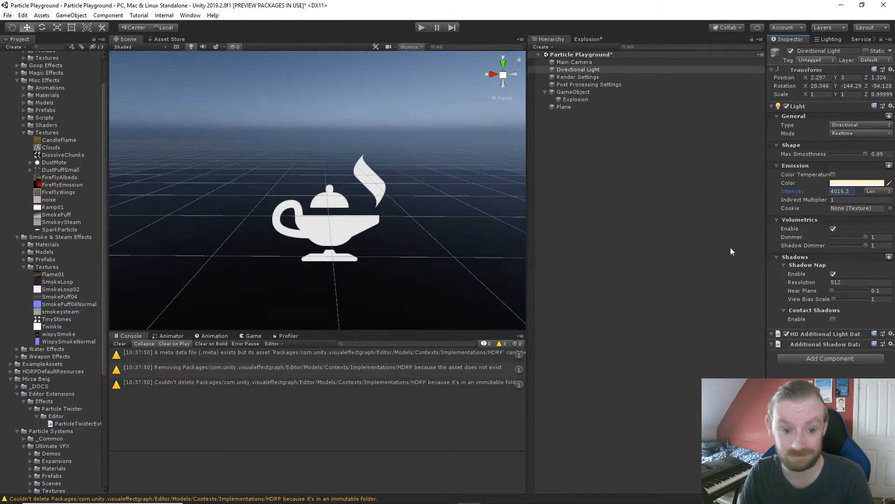
drag(290, 323, 833, 495)
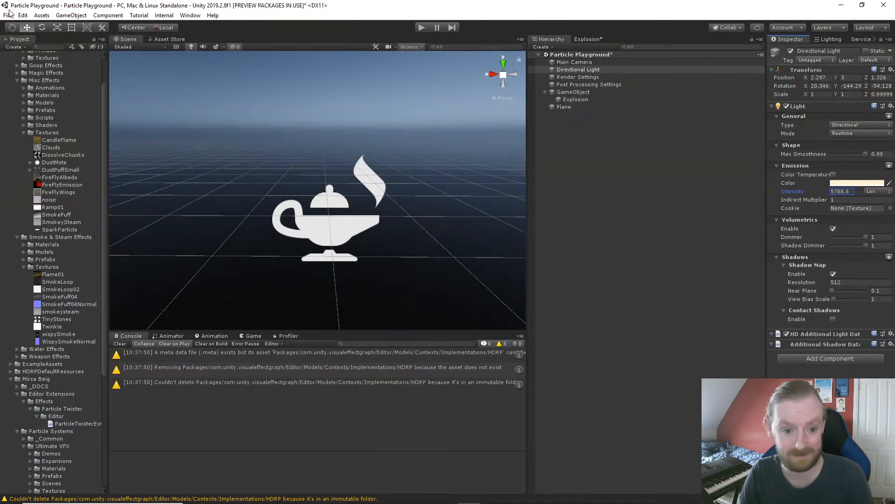
drag(141, 80, 117, 241)
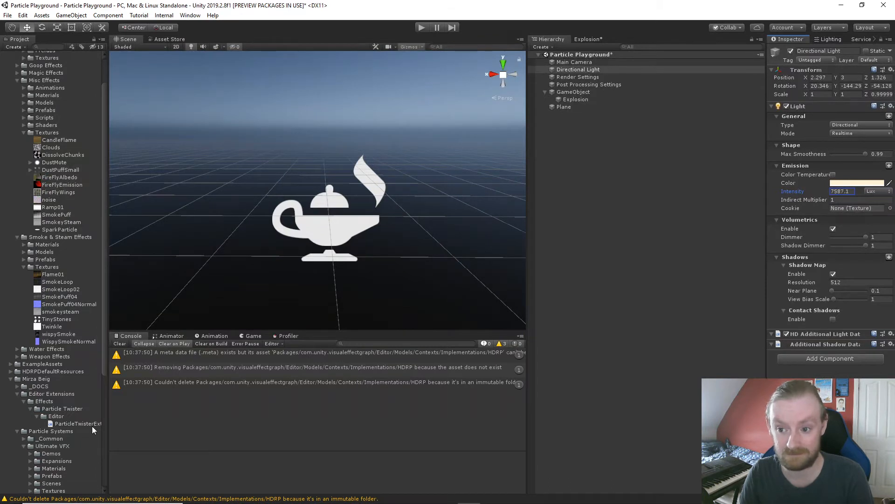
drag(379, 460, 253, 272)
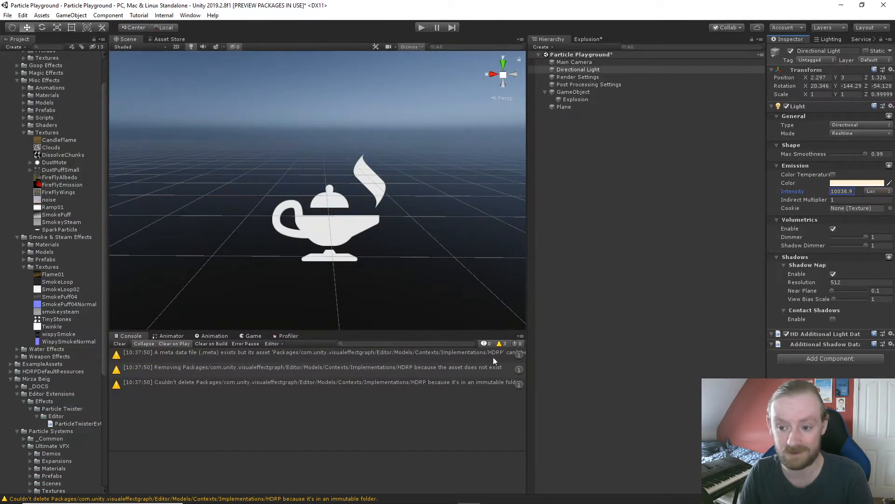
drag(592, 365, 502, 402)
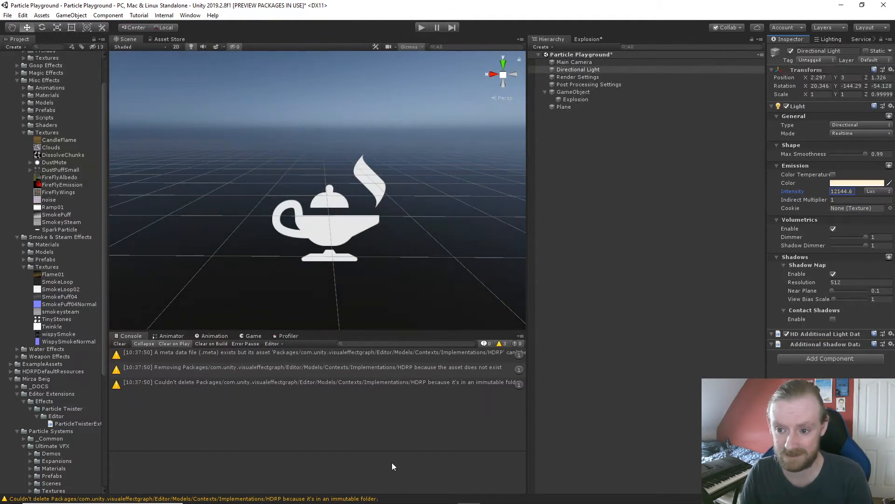
drag(466, 11, 324, 91)
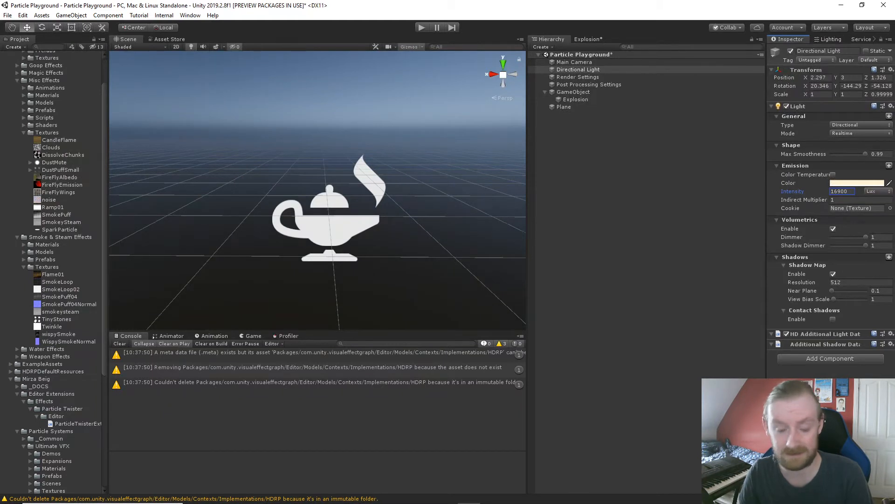
drag(793, 191, 830, 191)
text(500)
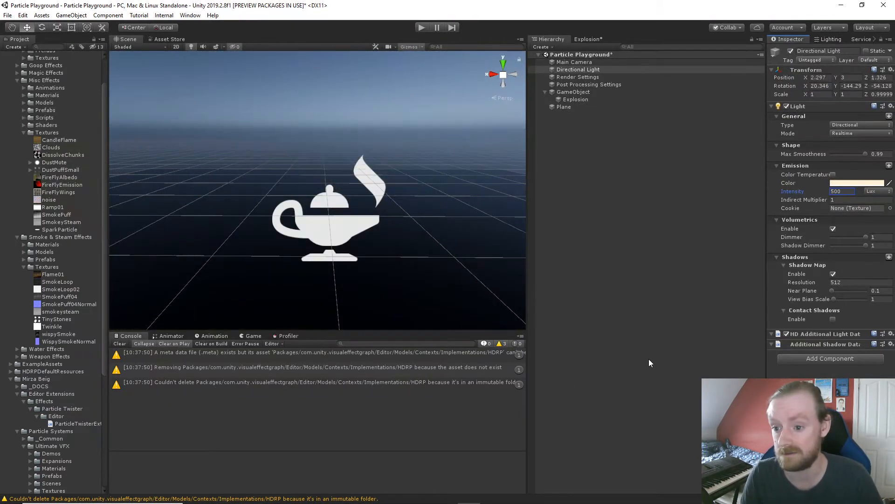
- Undo the recent intensity and exposure changes on the Directional Light and the Post Processing Settings volume
key(ctrl+z)
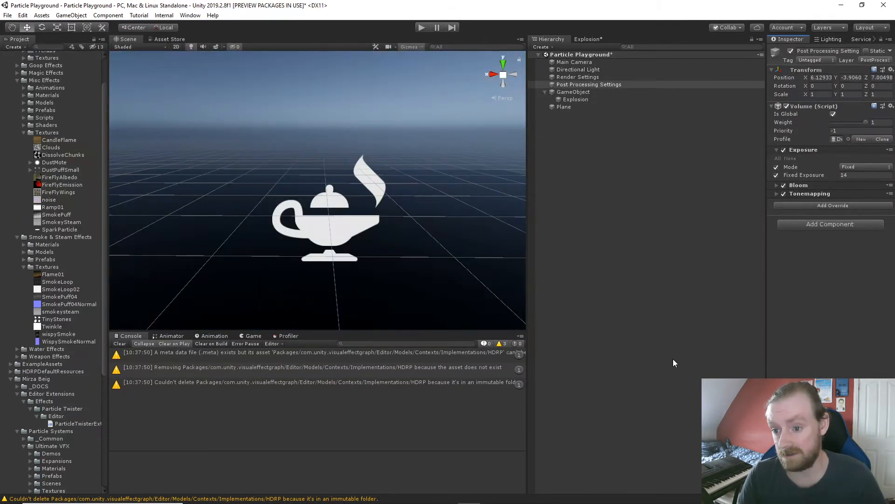
key(ctrl+z)
key(ctrl+z)
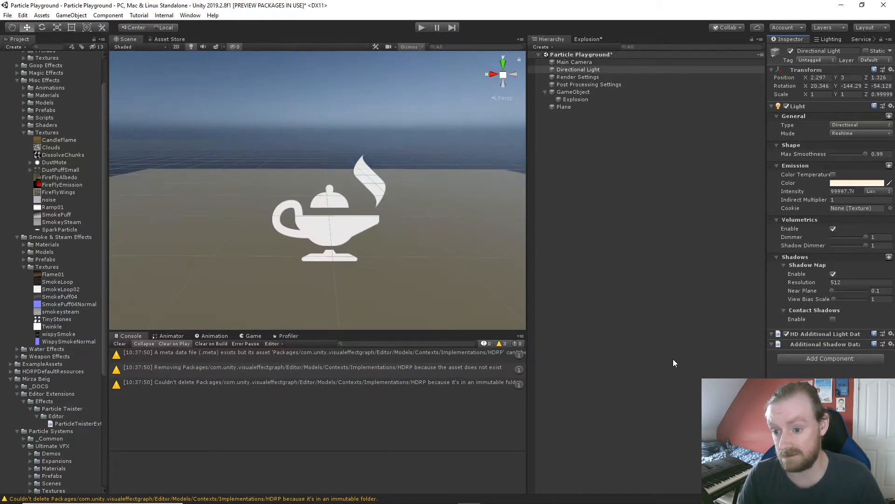
key(ctrl+z)
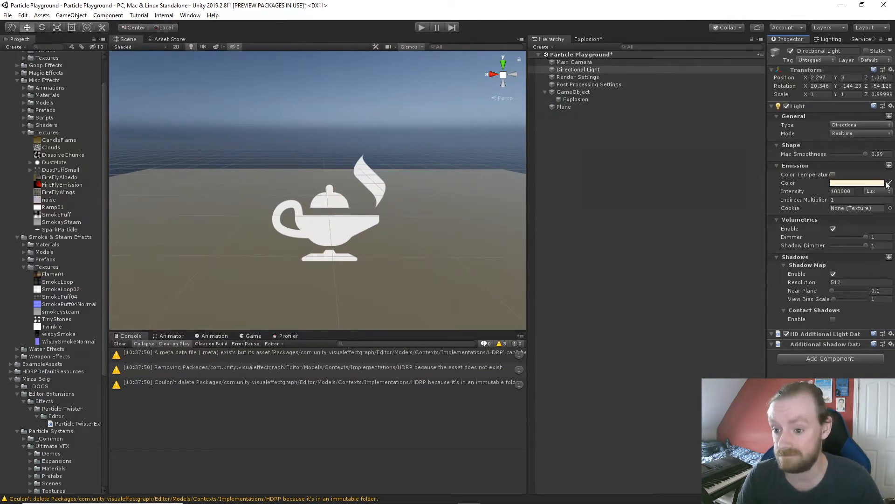
drag(827, 198, 50, 201)
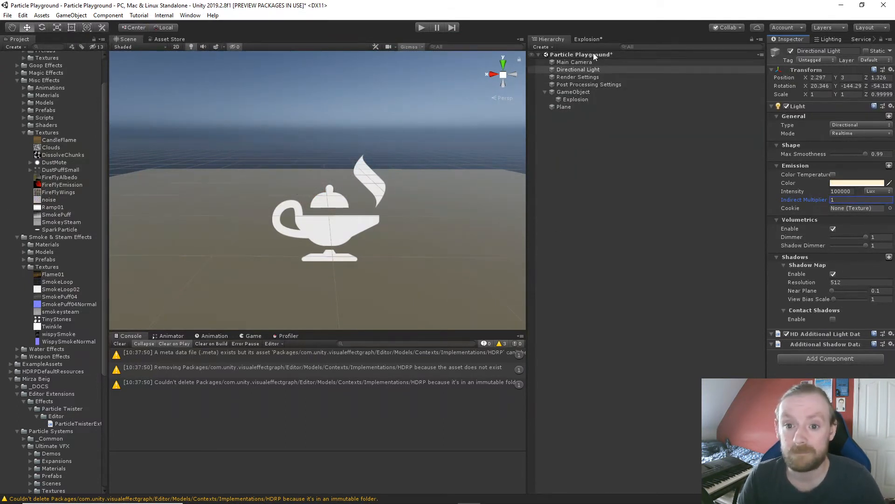
- In the Explosion graph, set the sparks Lit Quad Output's Base Color Map to the other SparkParticle texture, the one on a black background
click(588, 39)
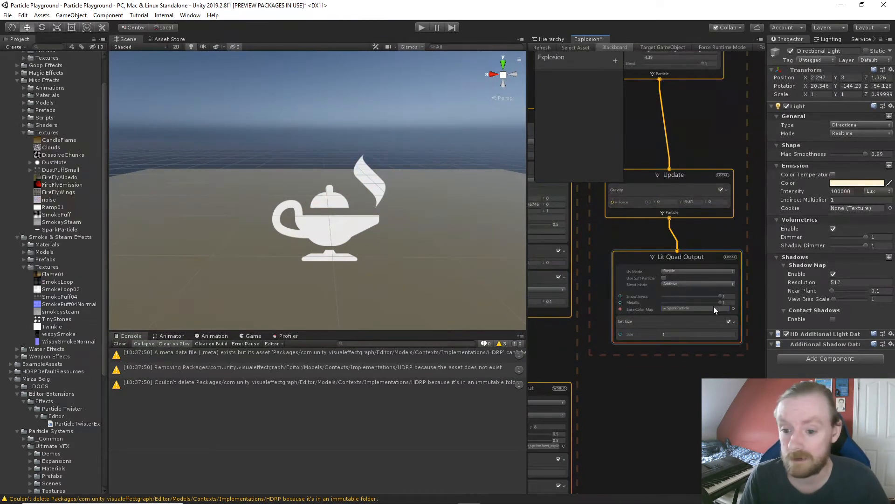
click(733, 308)
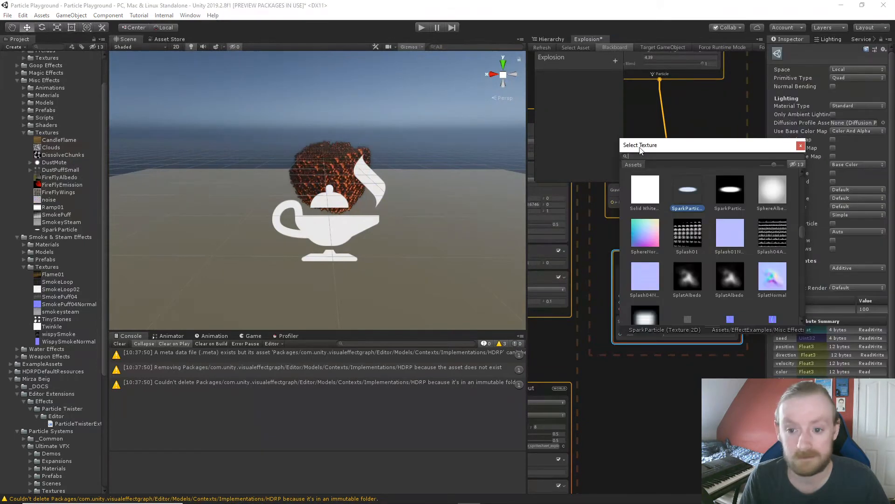
text(spar)
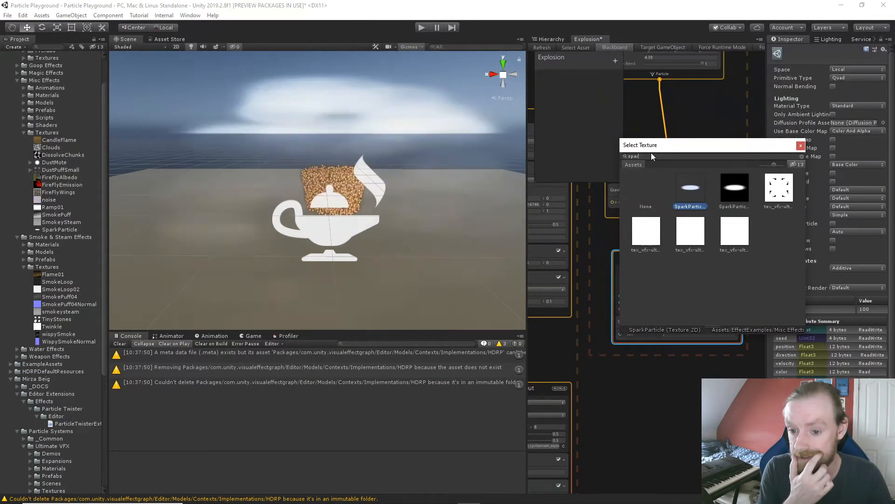
double_click(741, 198)
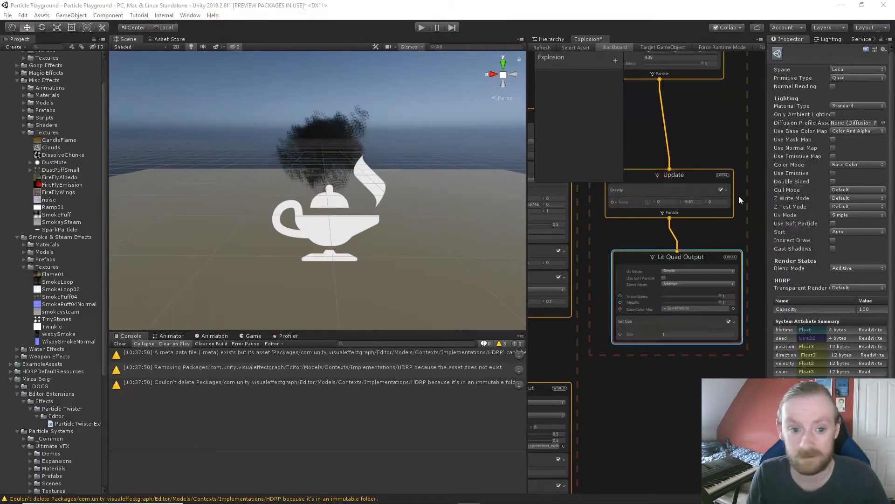
- Locate the Base Color Map texture in the project, expand the Ultimate VFX Textures folder and widen the asset list
click(694, 307)
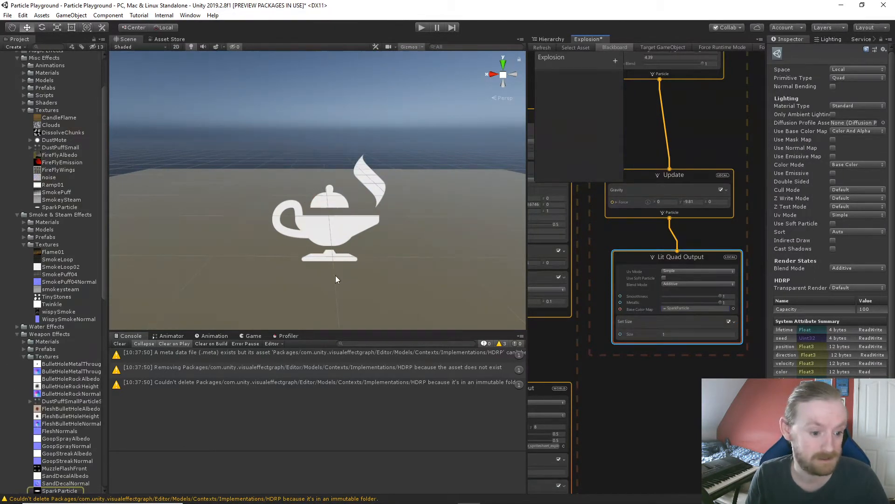
scroll(26, 289, up, 3)
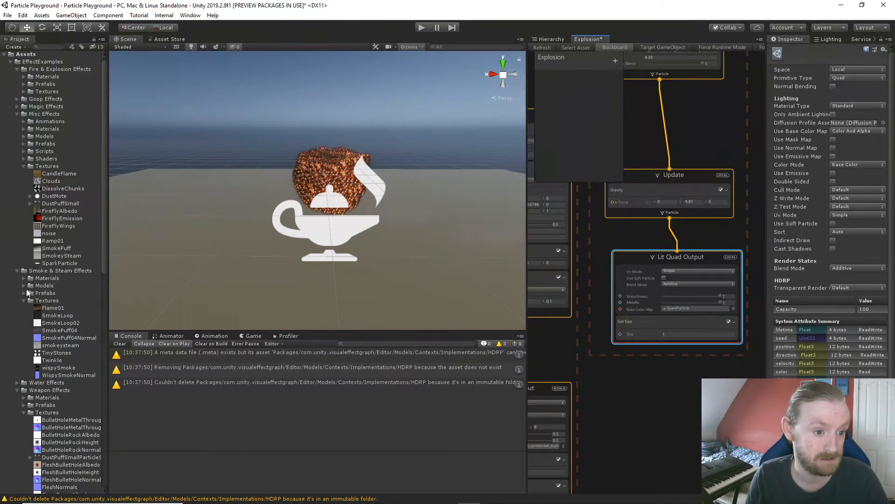
scroll(26, 288, down, 20)
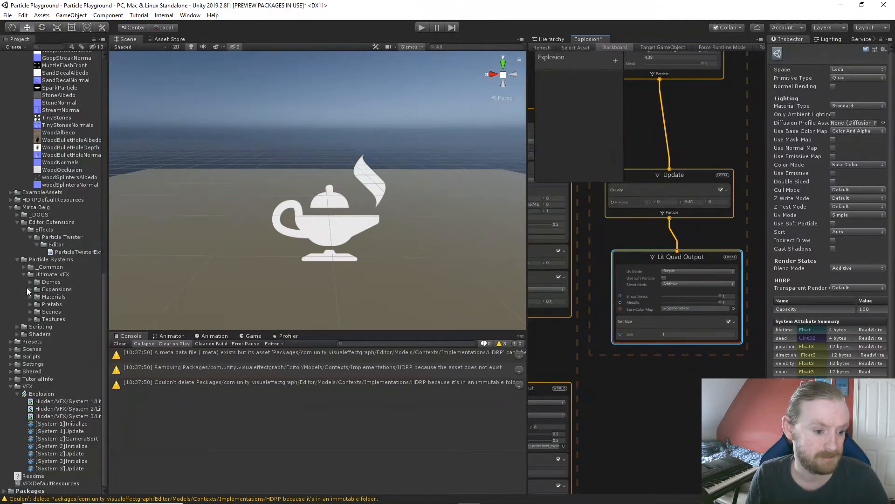
scroll(27, 288, up, 3)
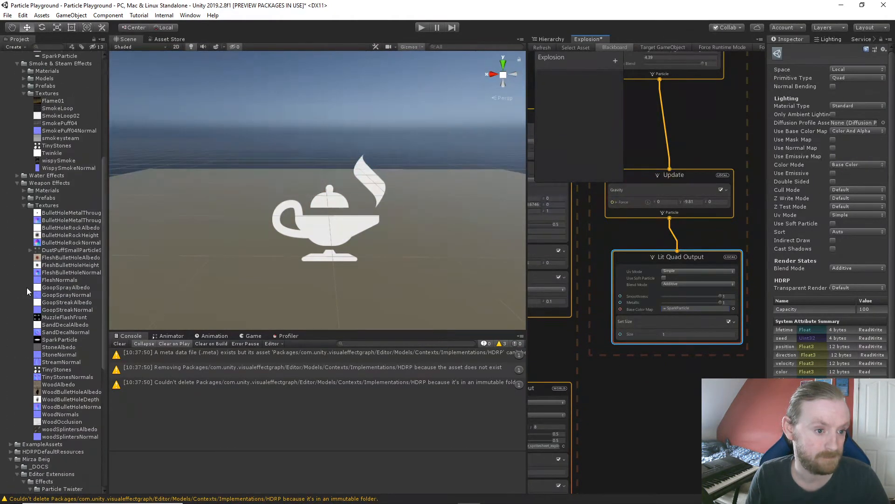
scroll(26, 287, down, 3)
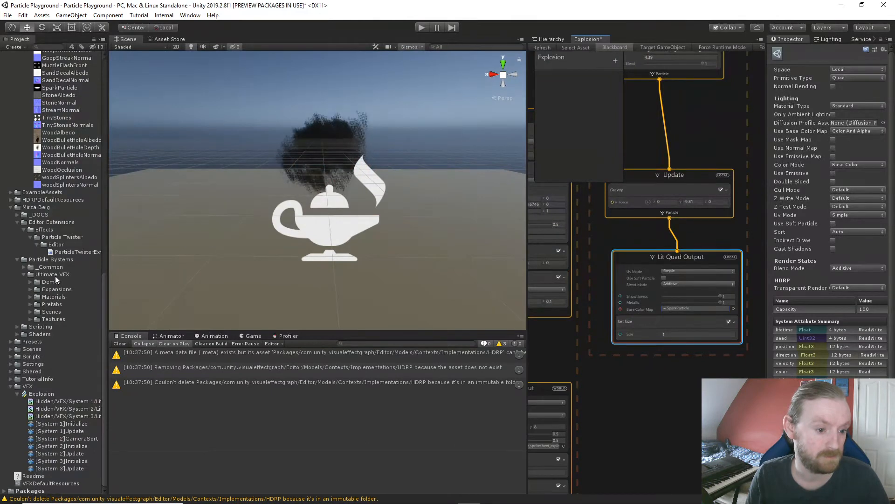
click(30, 319)
drag(109, 239, 223, 245)
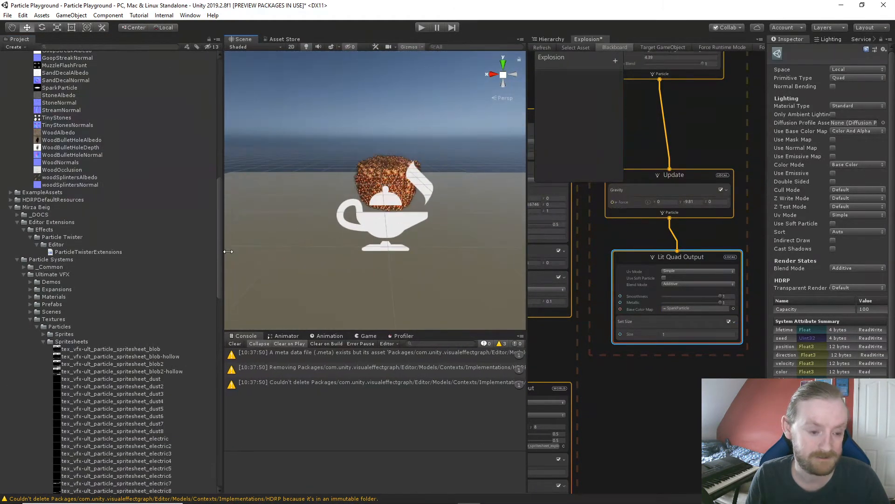
- Look through the Ultimate VFX particle spritesheet textures for one suited to the sparks
scroll(142, 296, down, 10)
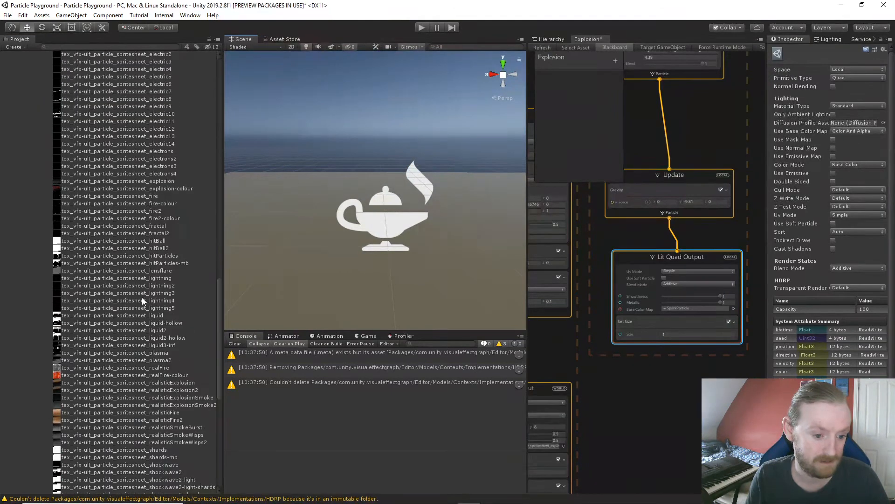
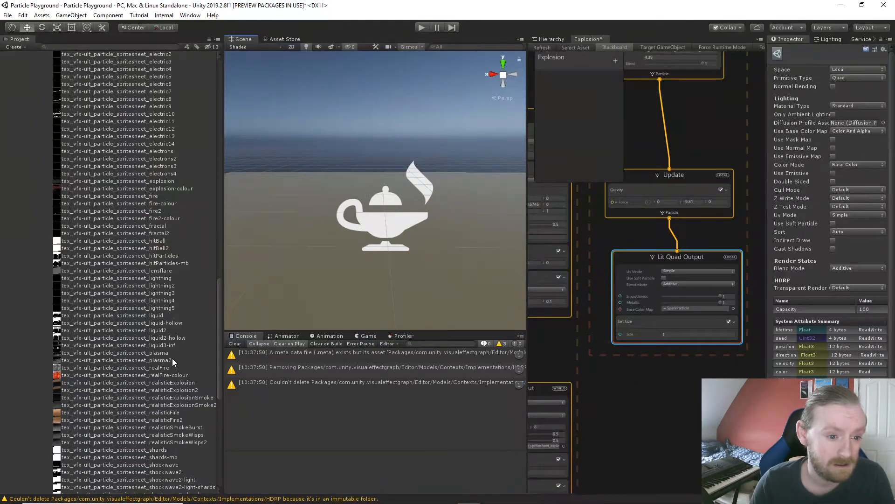
scroll(172, 358, down, 4)
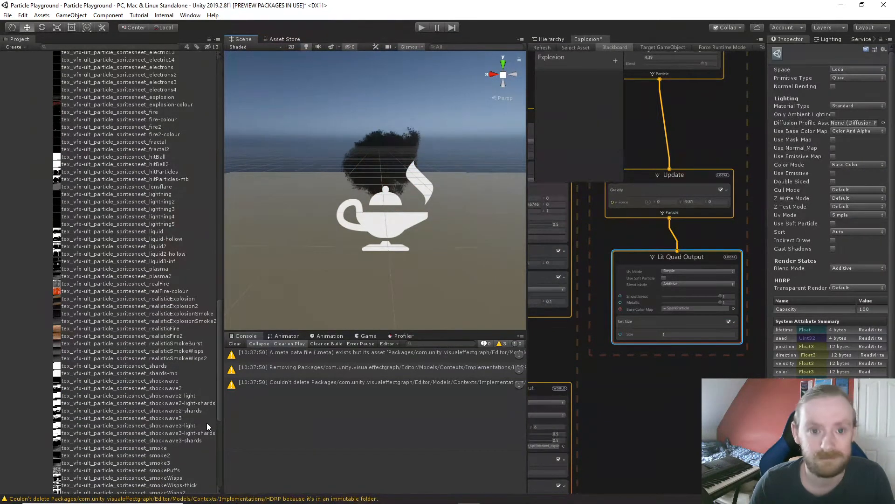
scroll(207, 424, down, 5)
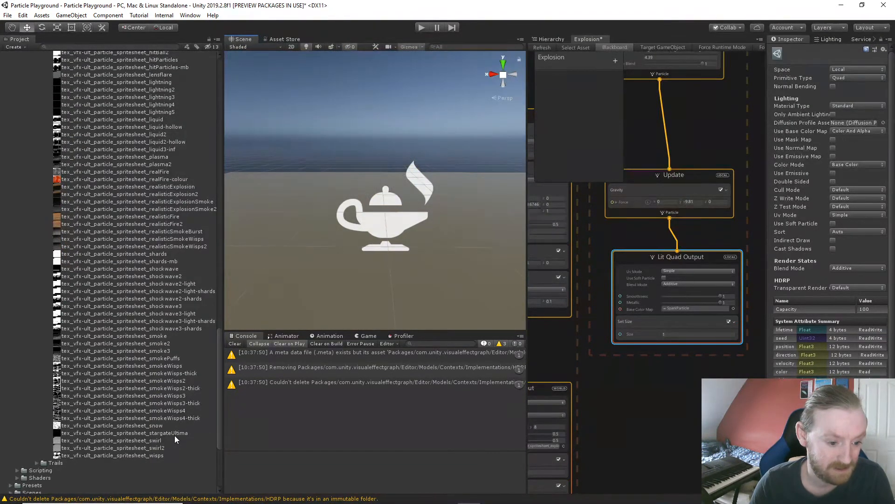
scroll(174, 442, down, 4)
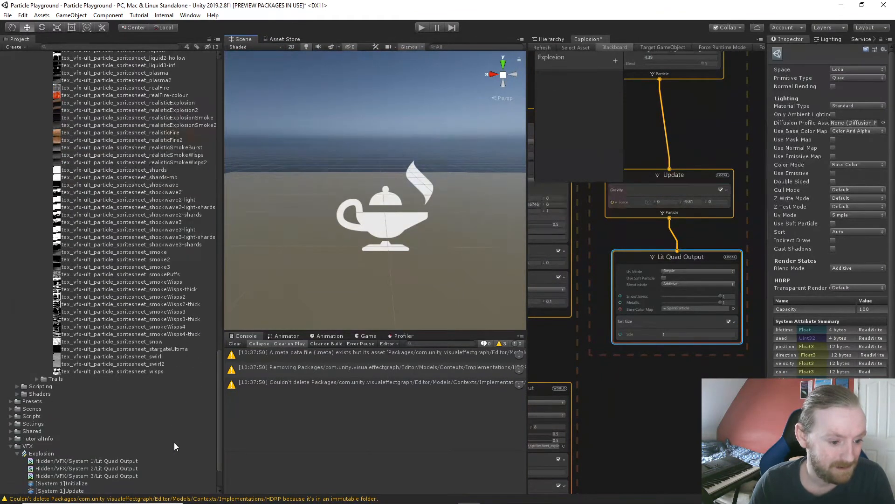
scroll(95, 403, up, 10)
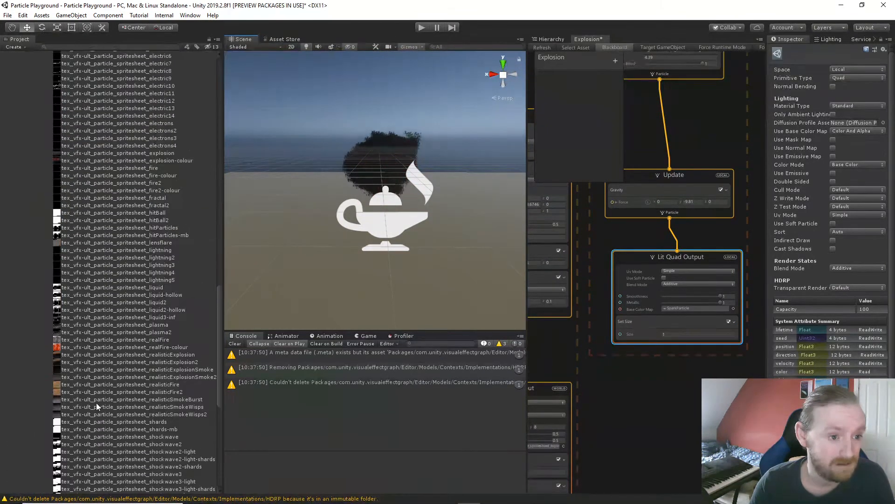
scroll(96, 404, up, 10)
scroll(37, 165, down, 1)
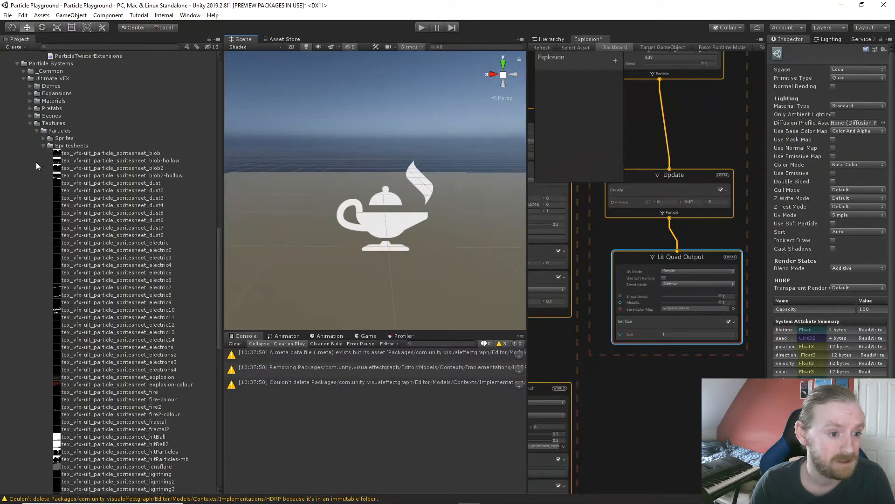
scroll(52, 168, up, 1)
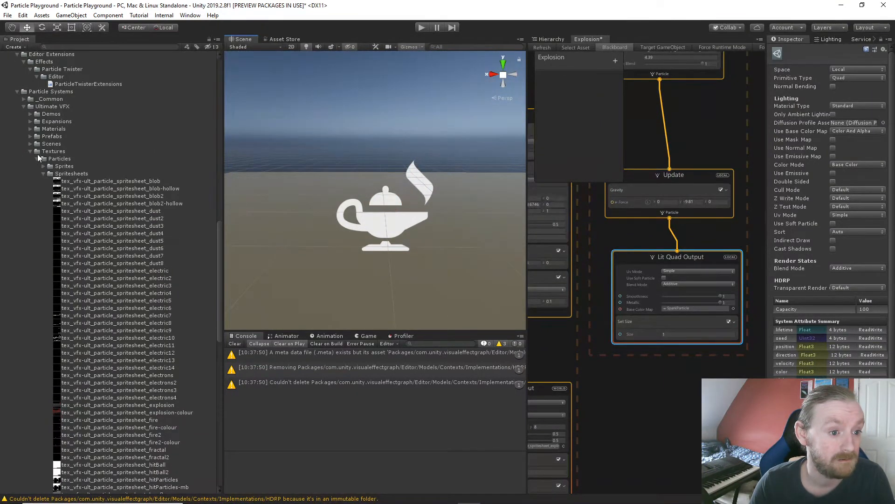
- Expand the Ultimate VFX Materials folder down to the particle Sprites materials
click(31, 129)
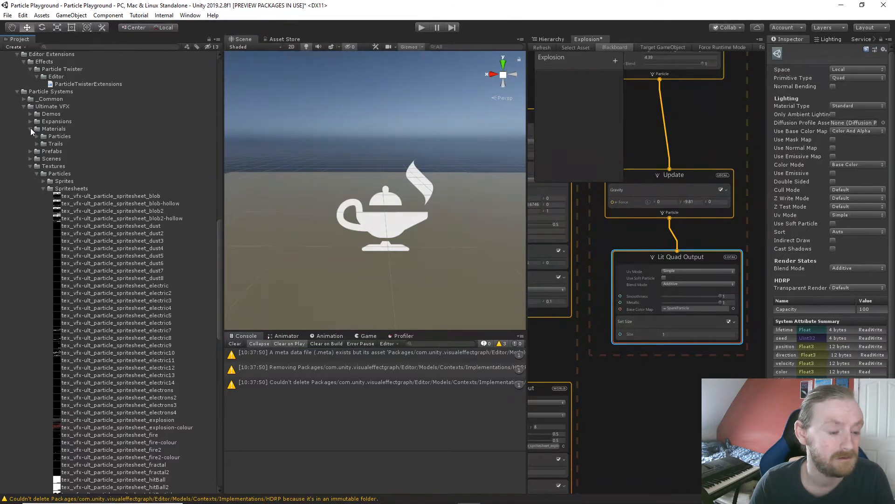
click(37, 135)
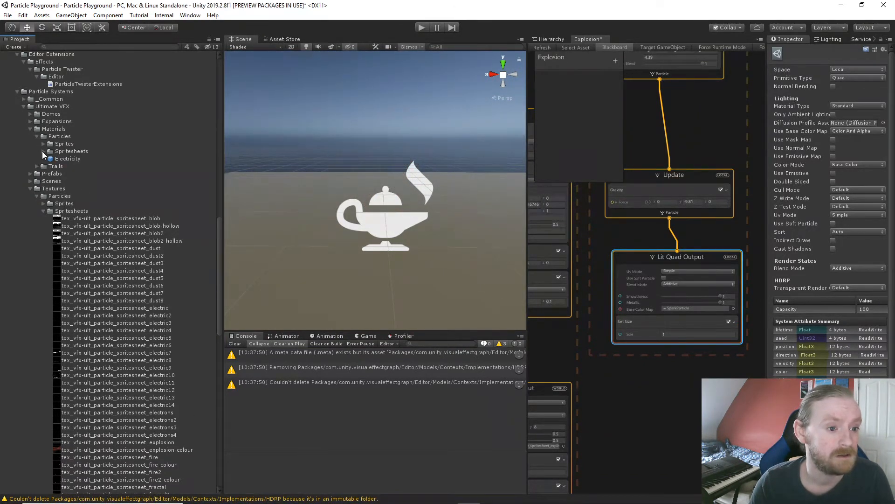
click(43, 143)
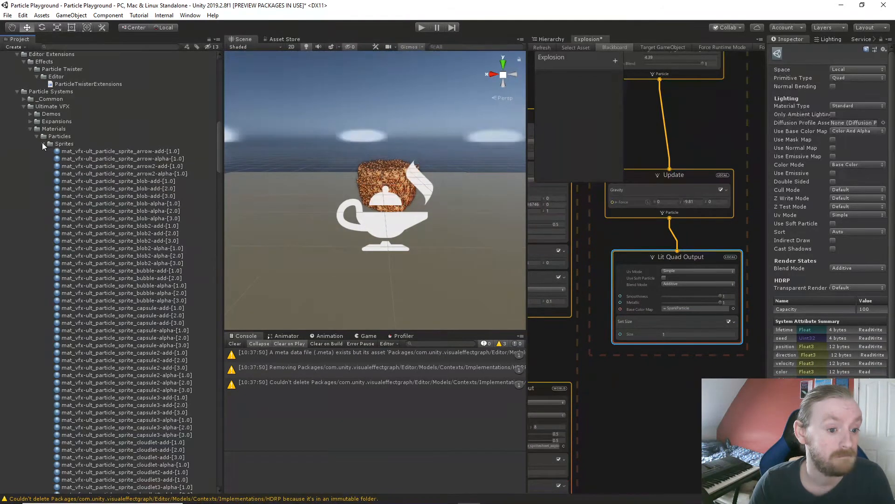
- Look through the Ultimate VFX particle sprite materials for one suited to the sparks and collapse the Sprites folder
scroll(153, 310, down, 7)
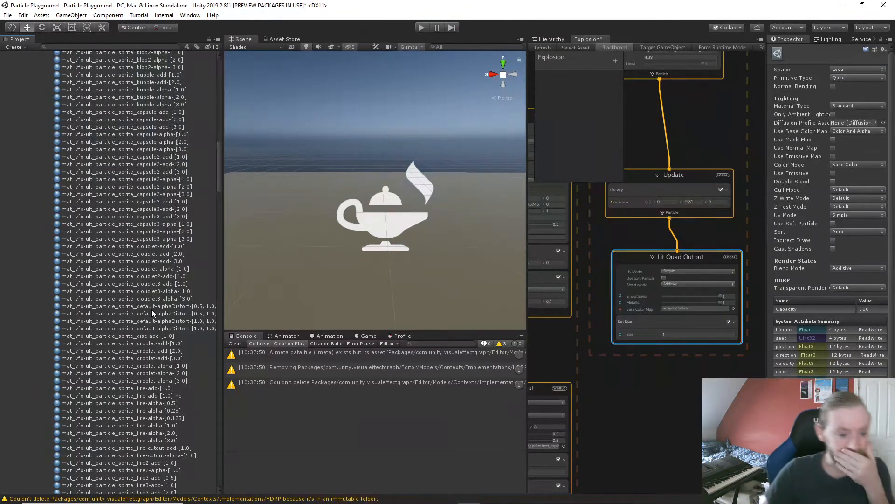
scroll(146, 299, down, 6)
scroll(146, 299, down, 15)
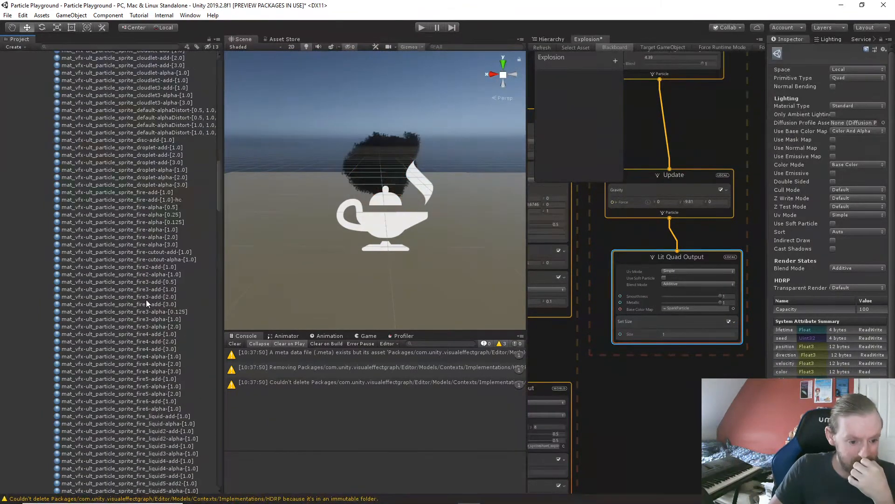
scroll(146, 299, down, 20)
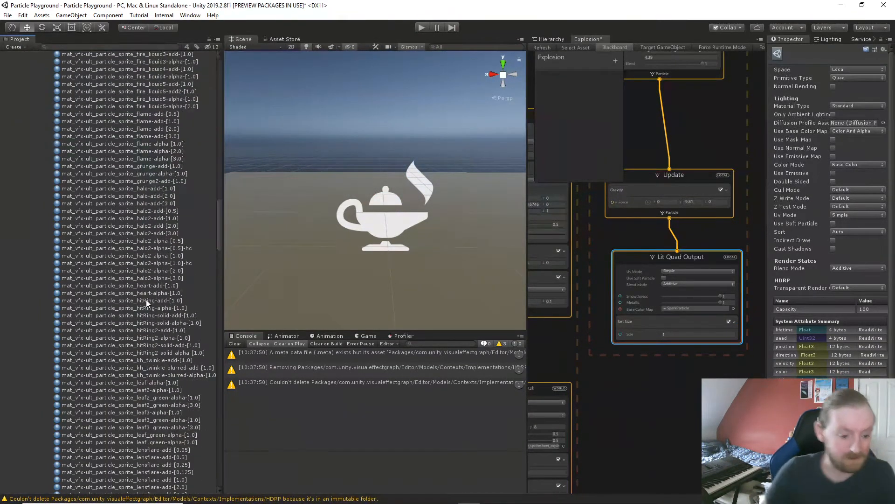
scroll(146, 299, down, 6)
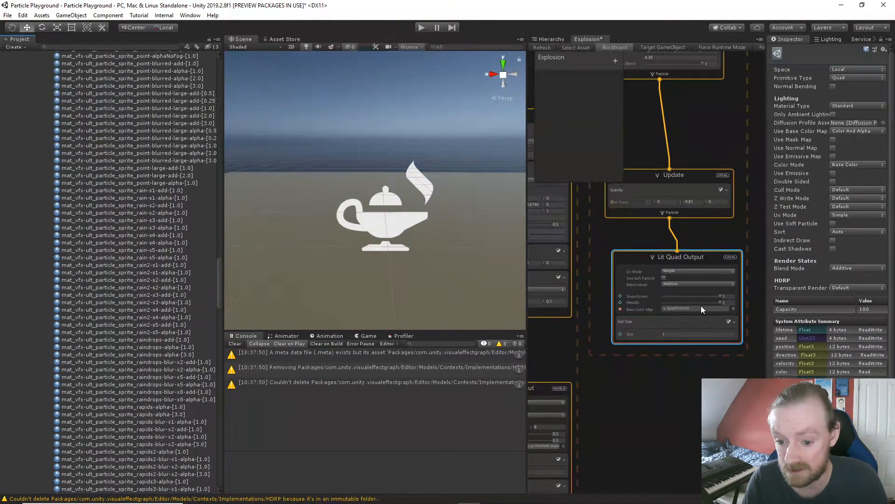
scroll(138, 224, up, 11)
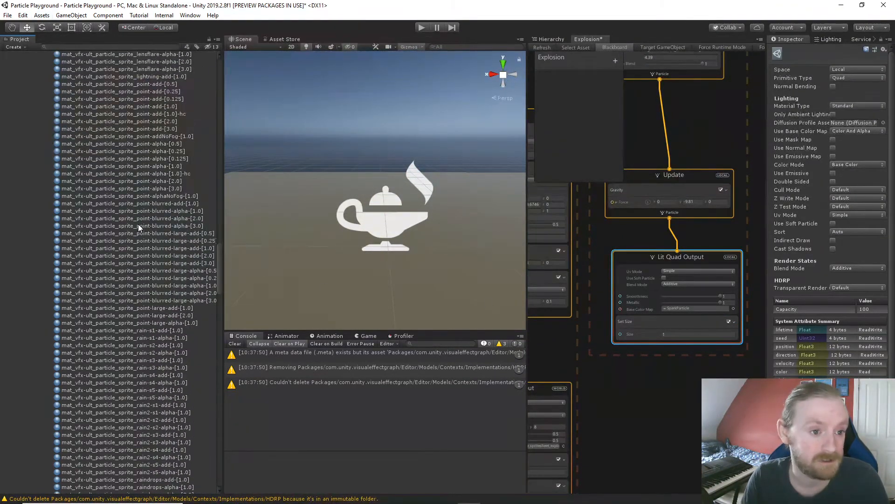
drag(221, 265, 204, 175)
click(41, 345)
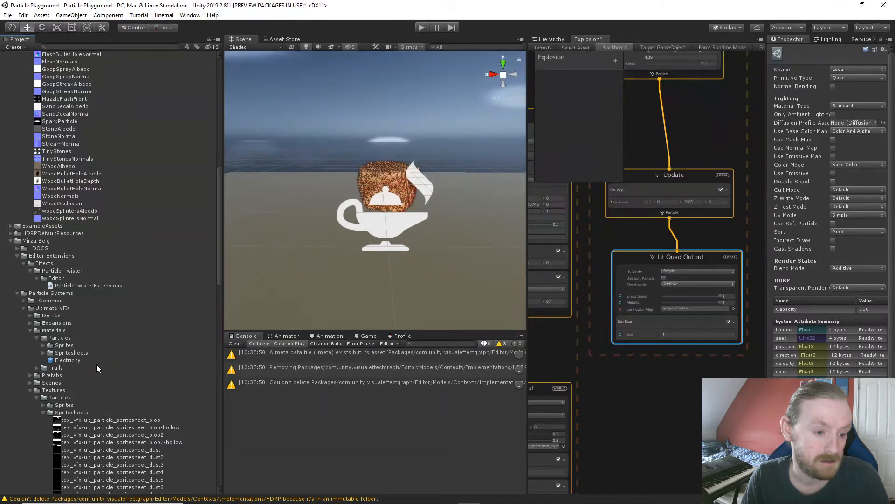
- Inspect the import settings of the SparkParticle texture in the Weapon Effects Textures folder and narrow the asset list
scroll(74, 209, up, 3)
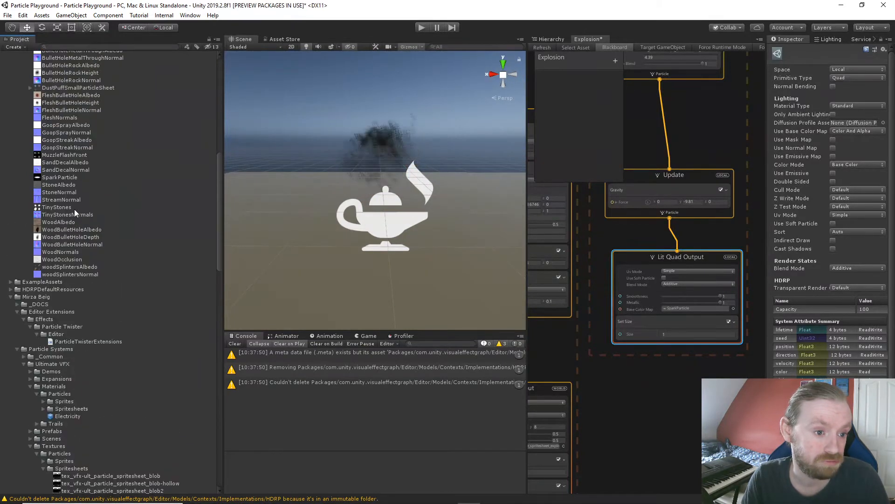
click(57, 176)
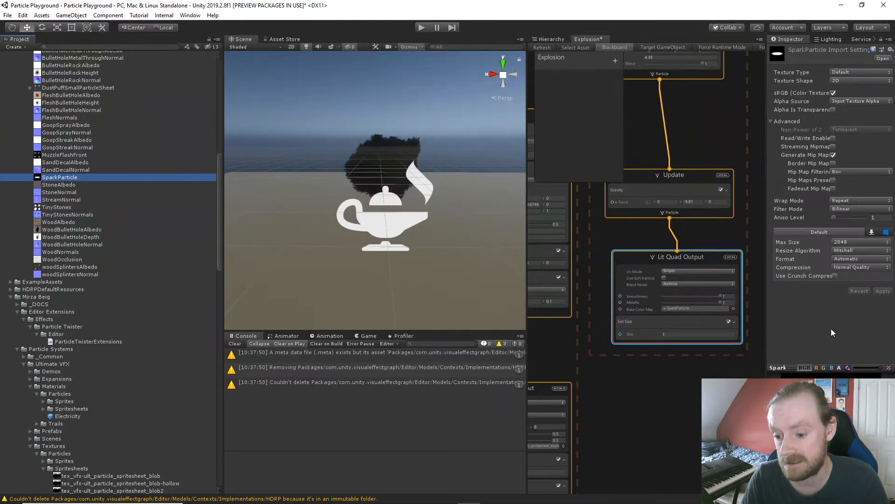
scroll(72, 282, up, 9)
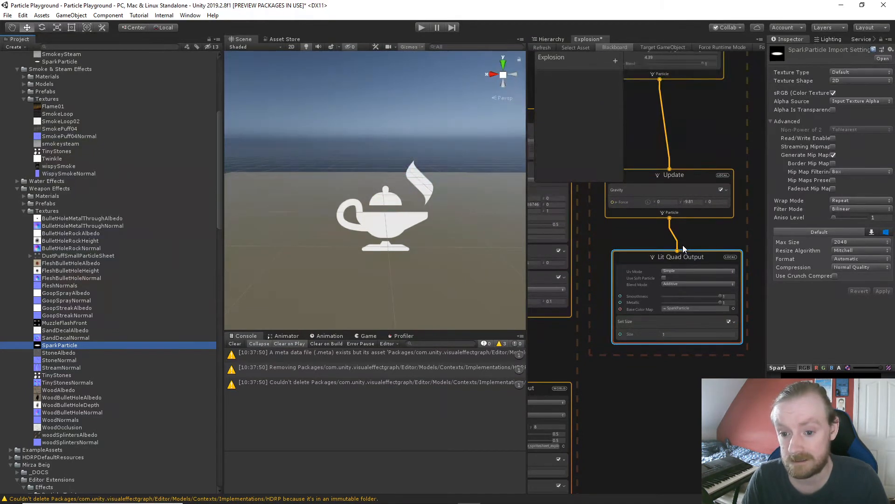
middle_drag(684, 116, 694, 312)
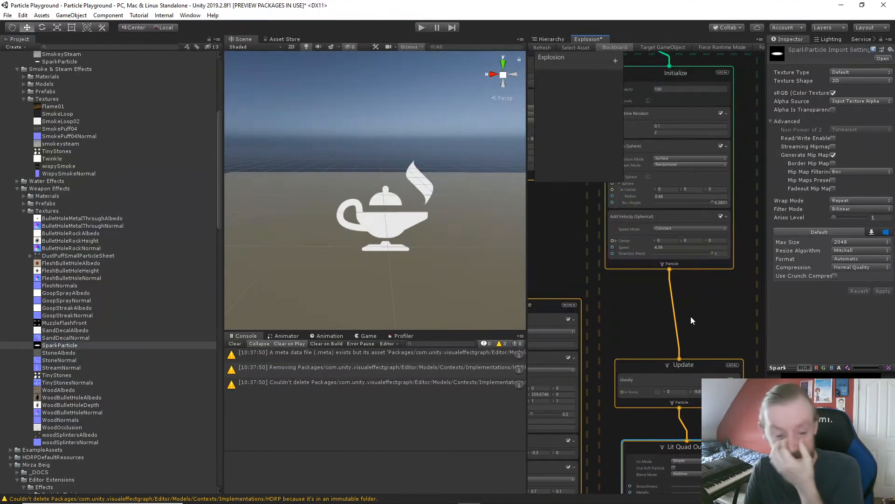
drag(219, 245, 106, 257)
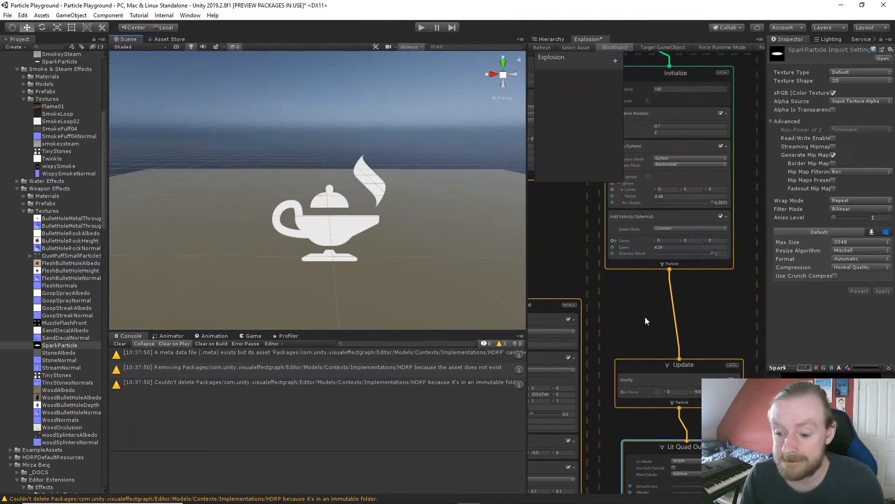
- Add a Set Color (Attribute Set) block to the sparks Lit Quad Output
middle_drag(647, 320, 642, 208)
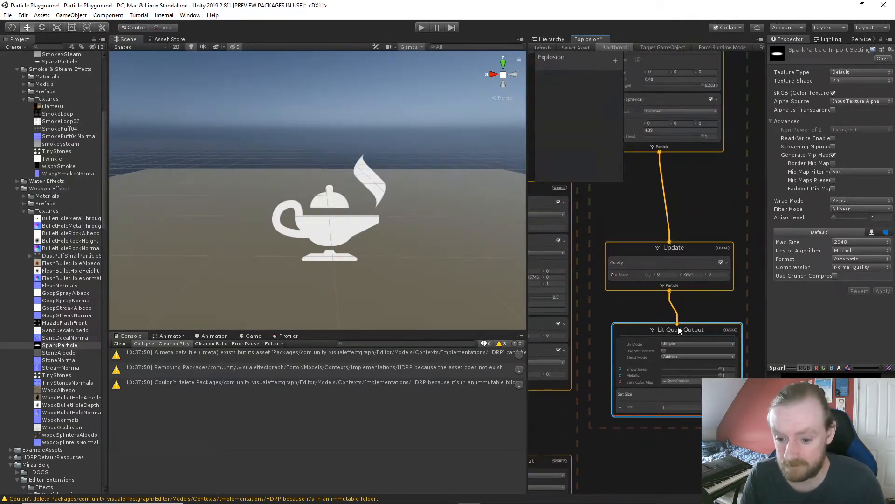
key(space)
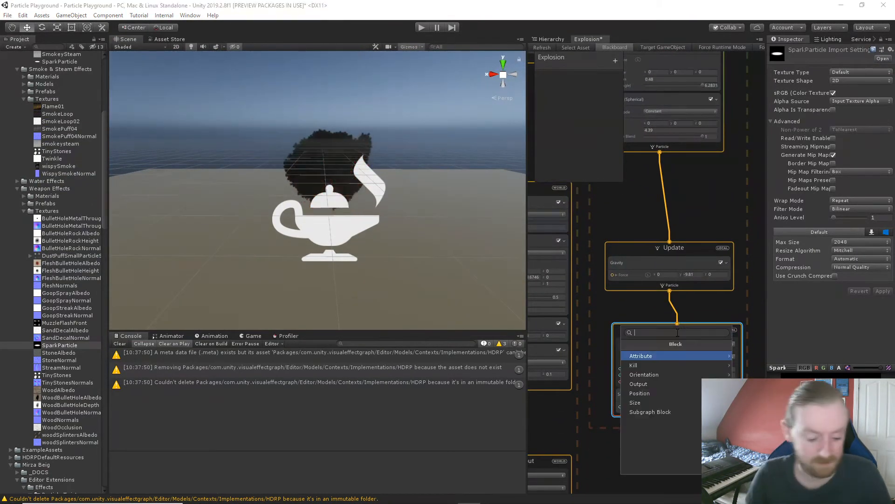
text(set)
key(Down)
key(Down)
key(Down)
key(Down)
key(Down)
key(Down)
key(Down)
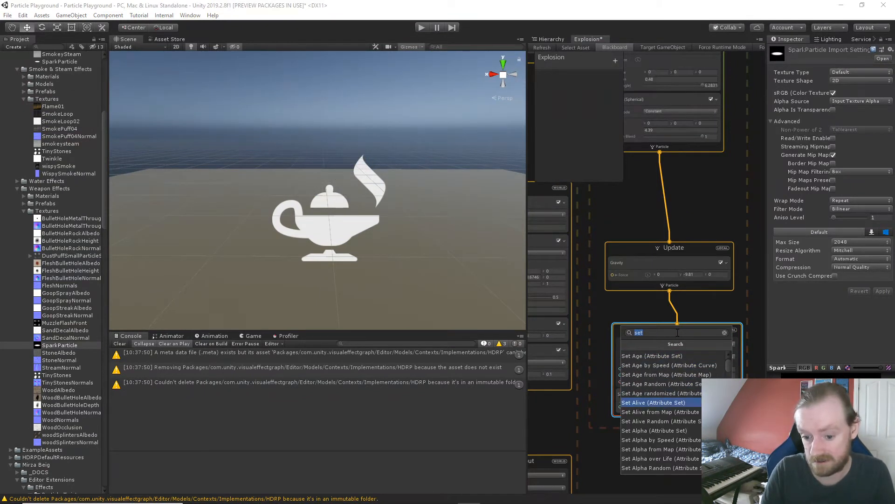
key(Down)
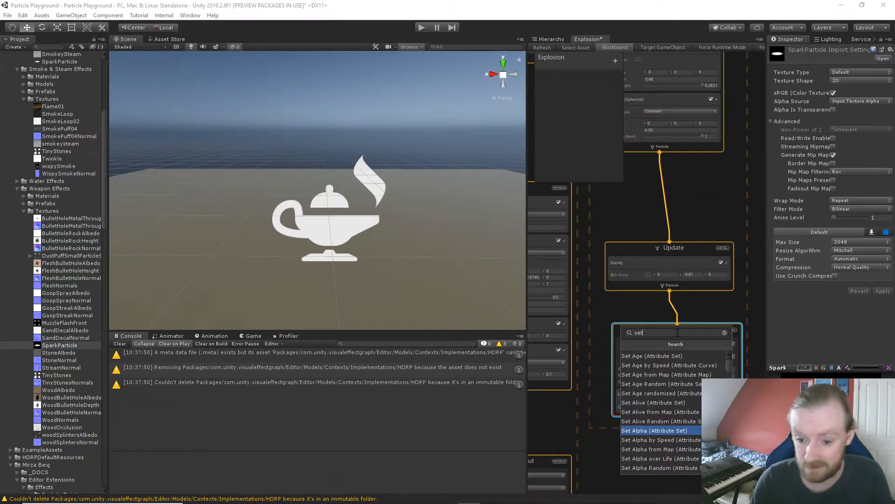
text(coo)
key(BackSpace)
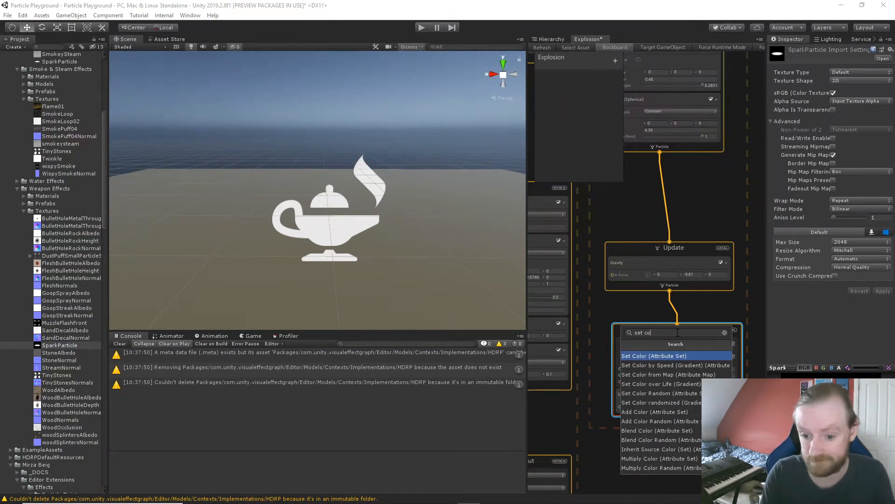
key(Return)
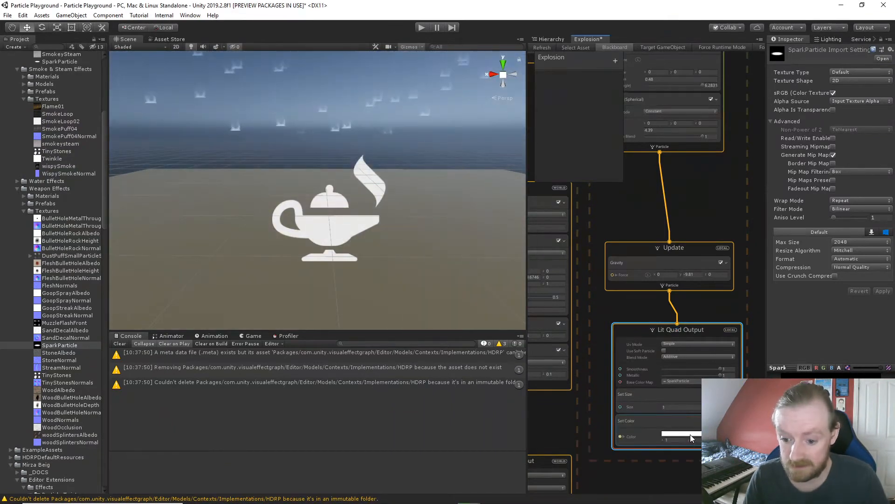
- Set the Set Color block's HDR color to yellow (R 249, G 255, B 0) with an intensity of 10
click(690, 434)
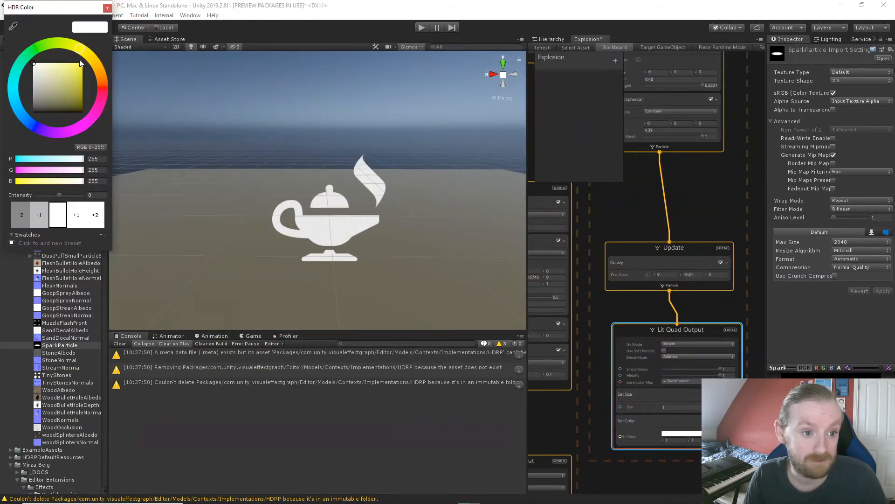
drag(80, 64, 86, 62)
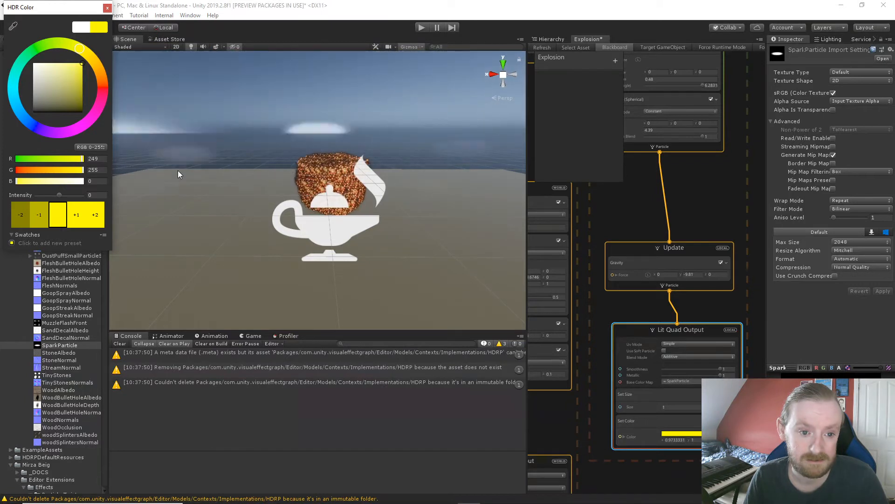
drag(59, 196, 190, 214)
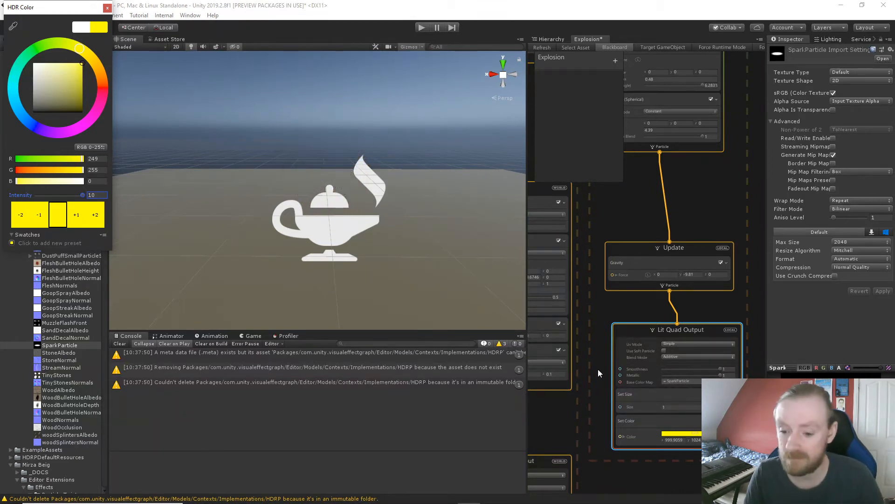
- Delete the Set Color block from the sparks Lit Quad Output
click(670, 422)
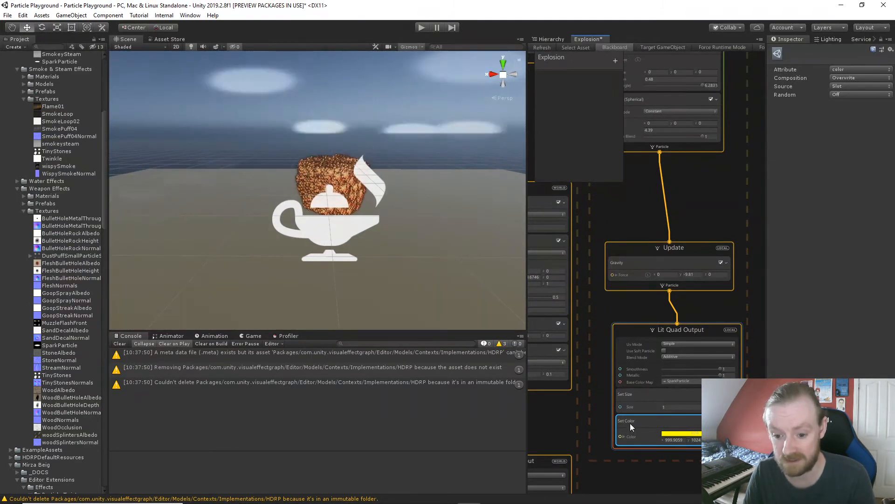
right_click(625, 428)
click(651, 408)
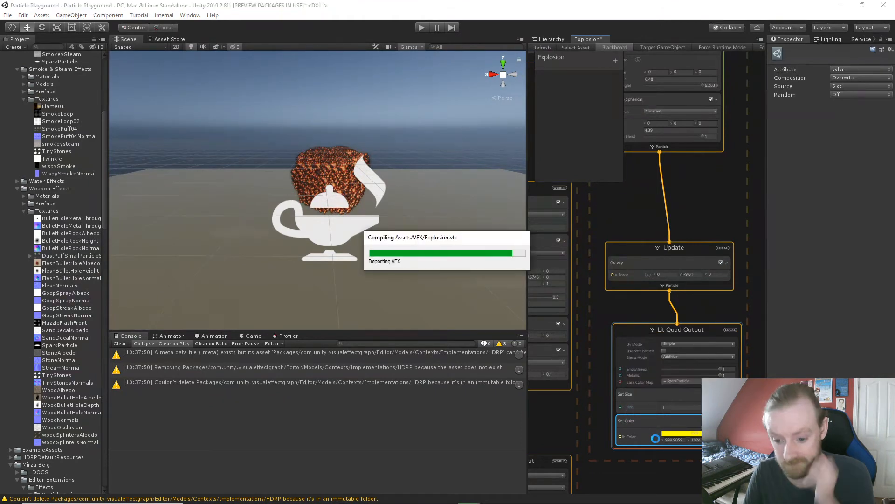
- Add an Add Color (Attribute Set) block to the sparks Lit Quad Output
click(659, 332)
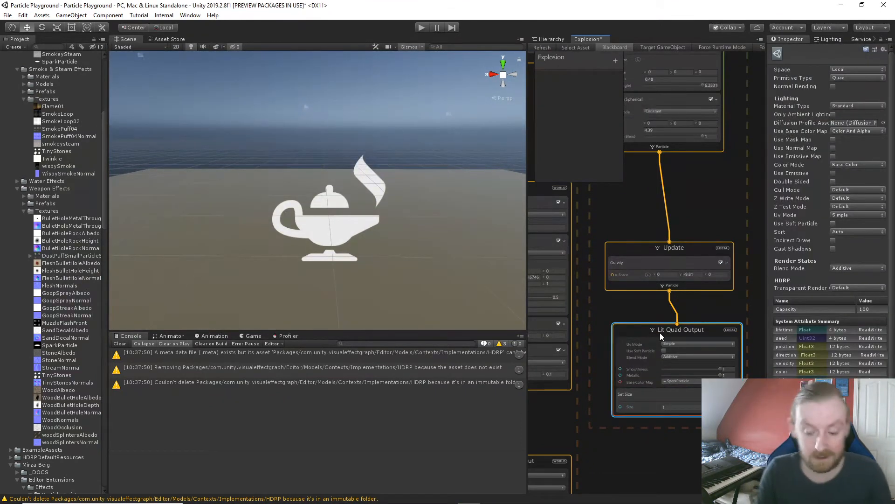
key(space)
text(add)
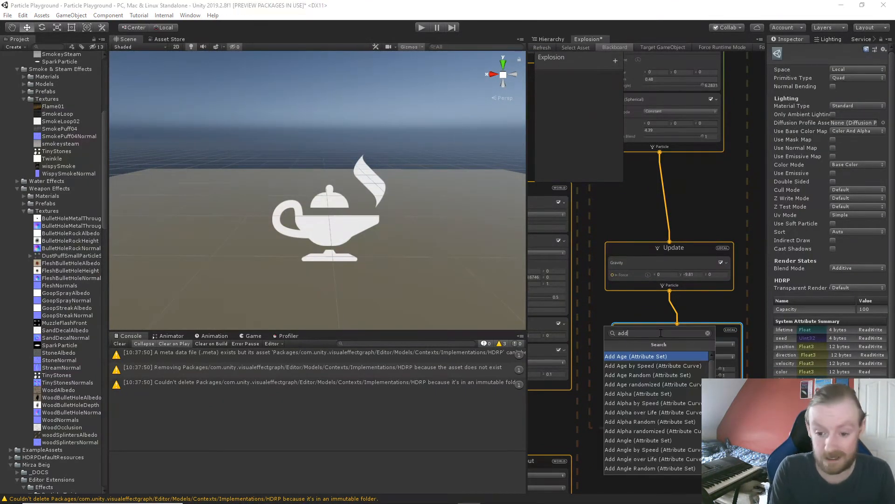
text( colo)
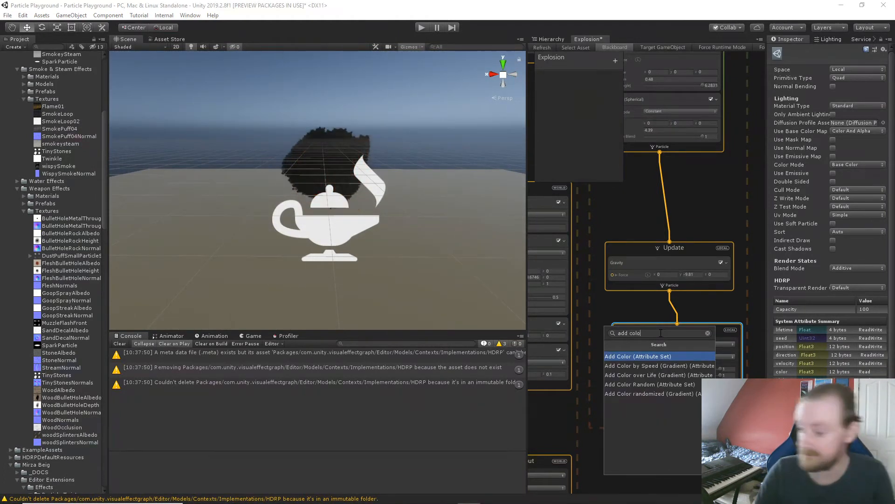
click(665, 357)
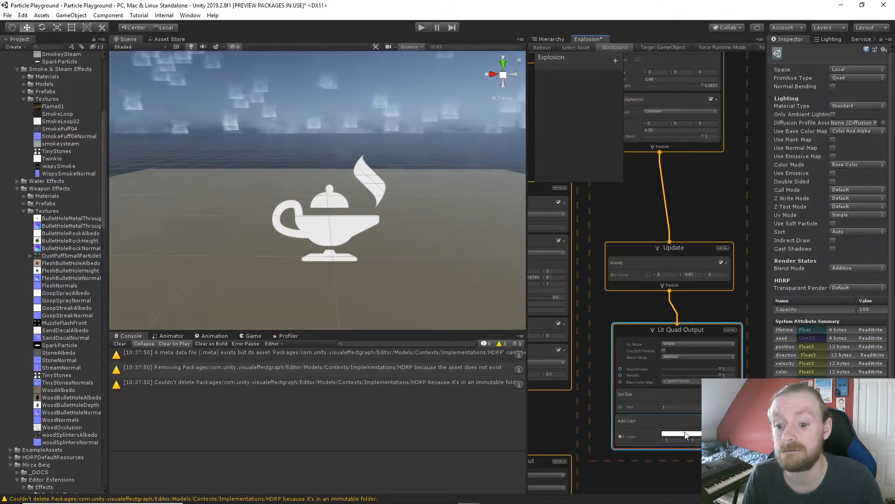
- Try yellow (R 255, G 243, B 0) in the Add Color block and delete the block from the output
click(681, 433)
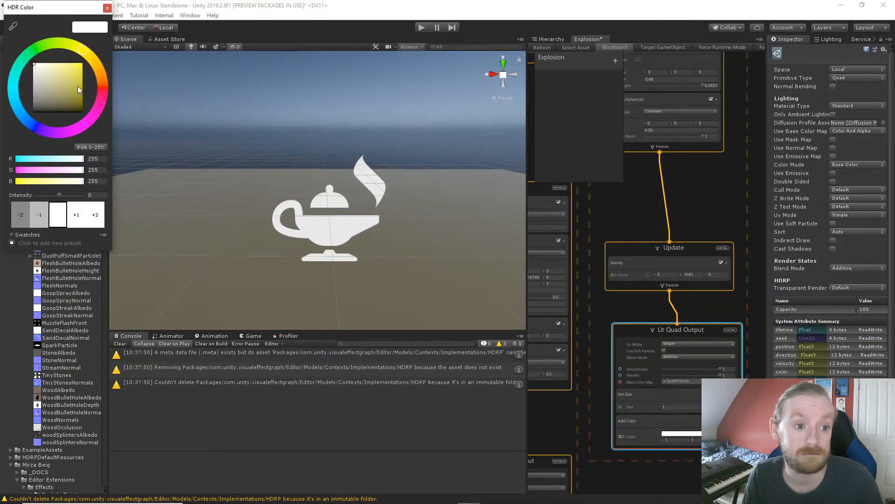
drag(77, 85, 85, 43)
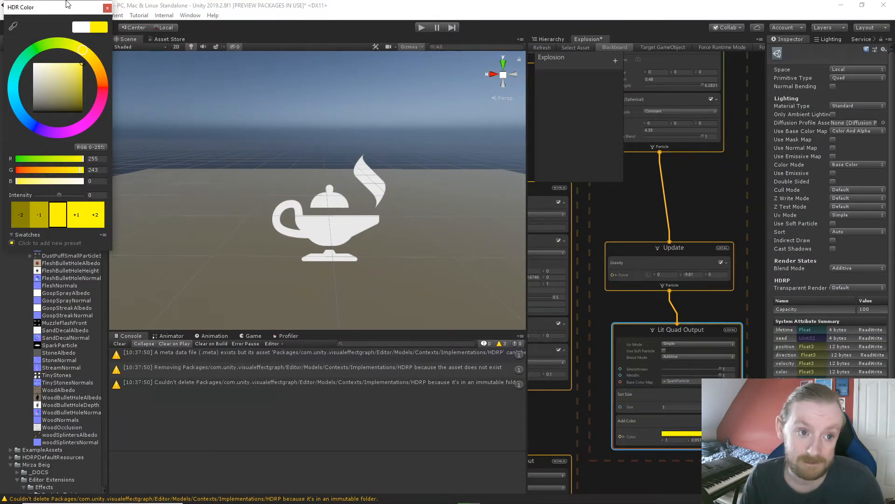
click(110, 8)
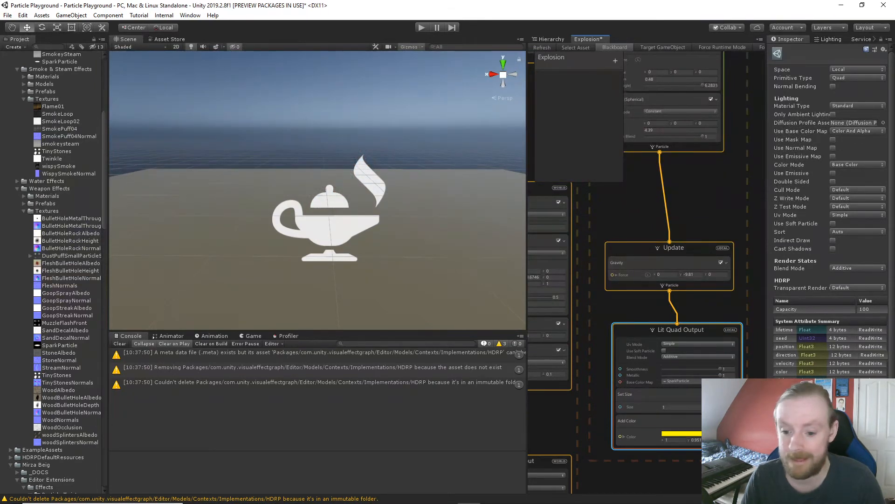
click(667, 422)
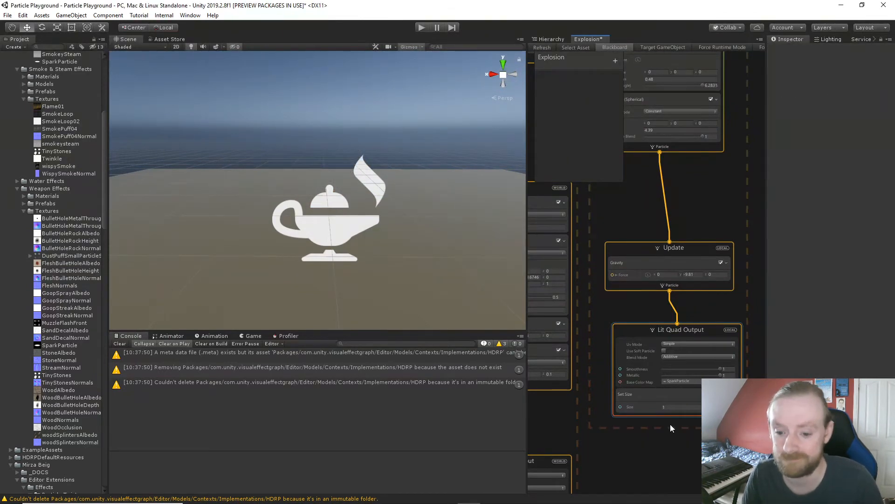
- Set the sparks Lit Quad Output's Base Color Map to the Default-Particle texture with the soft white dot on black
scroll(705, 278, up, 2)
scroll(702, 270, down, 3)
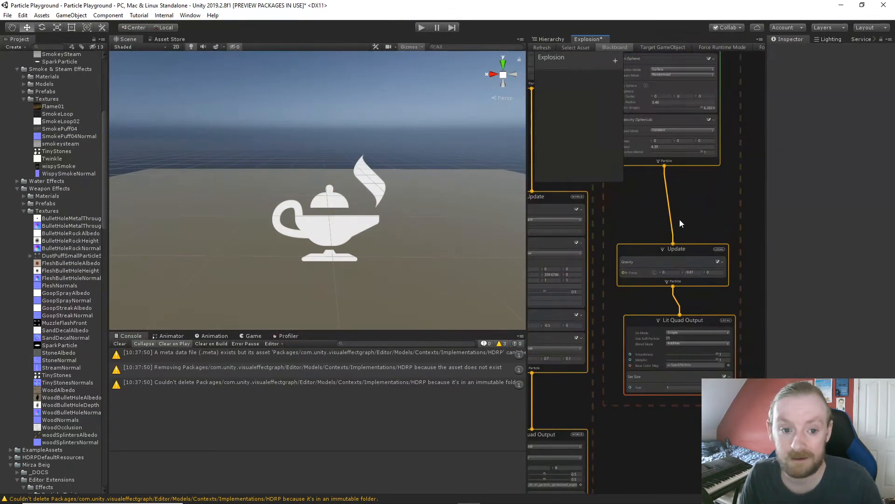
middle_drag(679, 217, 693, 197)
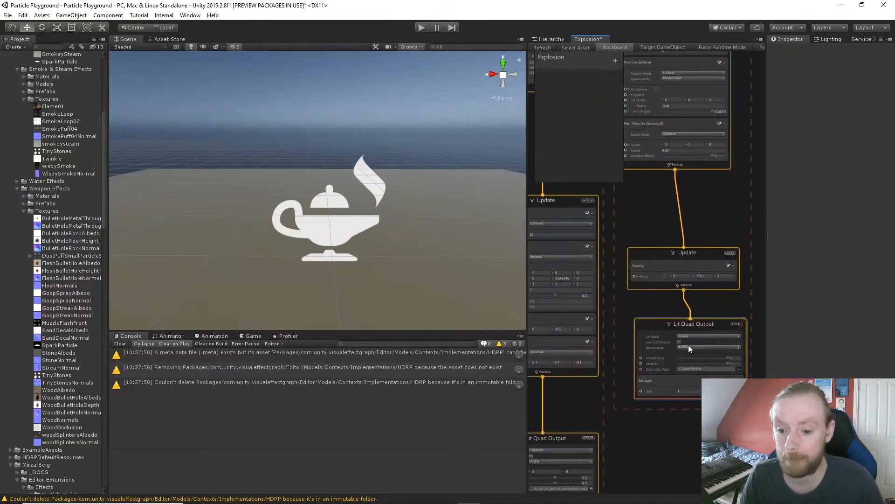
click(680, 321)
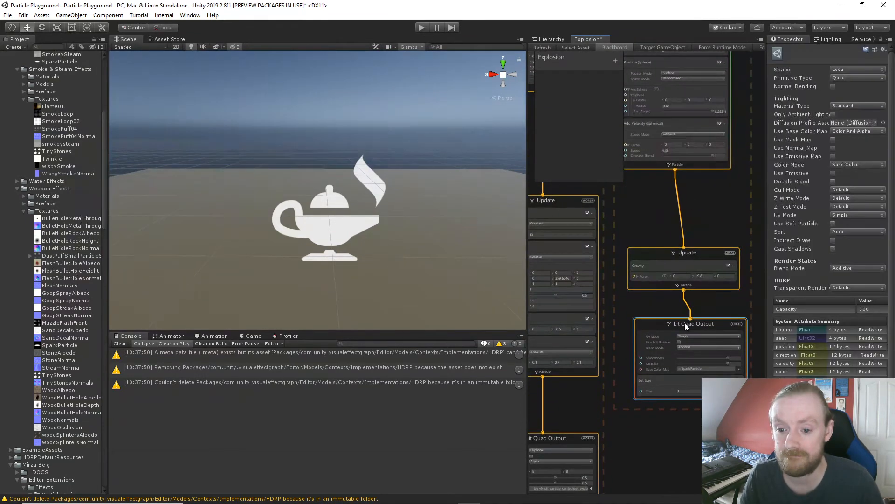
click(739, 369)
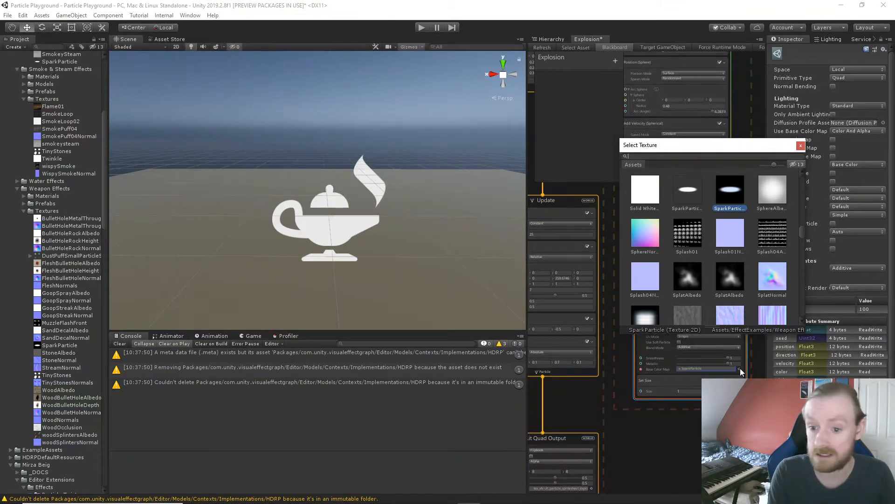
text(de)
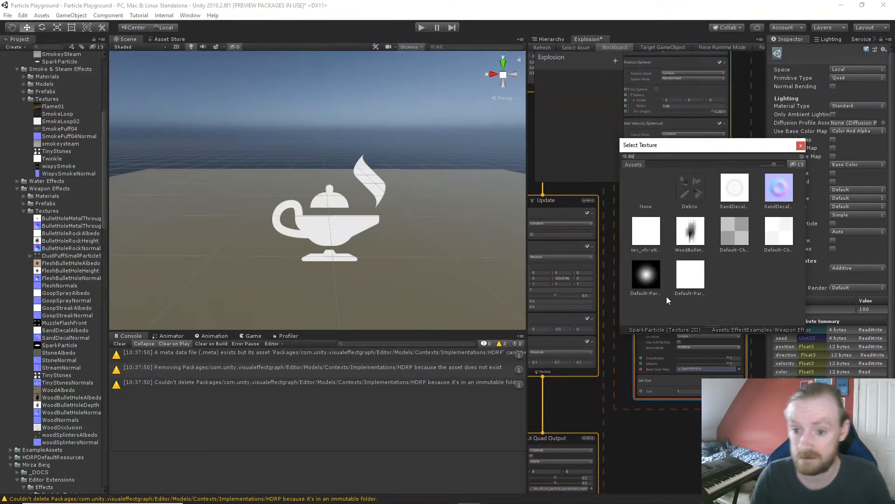
double_click(647, 275)
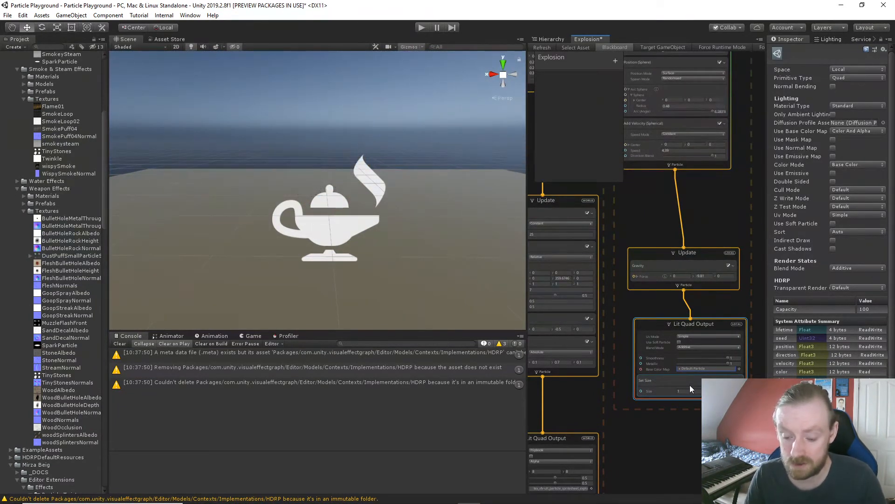
- Add an Add Color over Life (Gradient) block to the sparks Lit Quad Output
key(space)
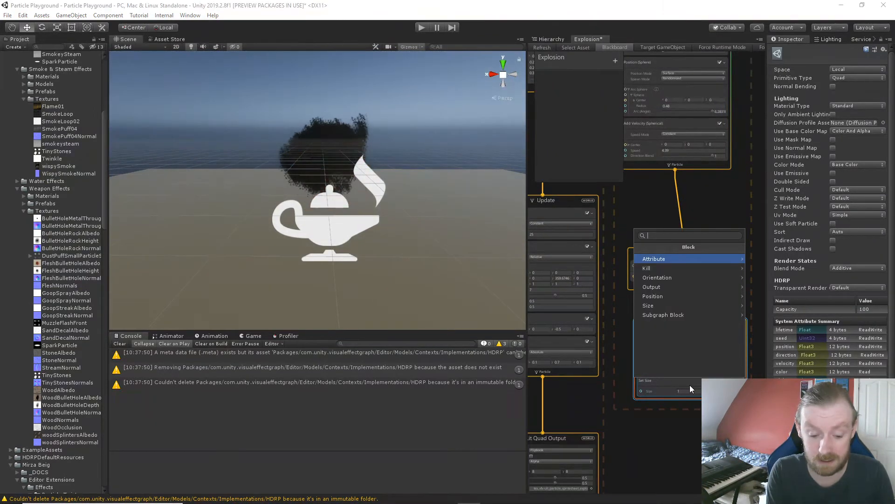
text(add )
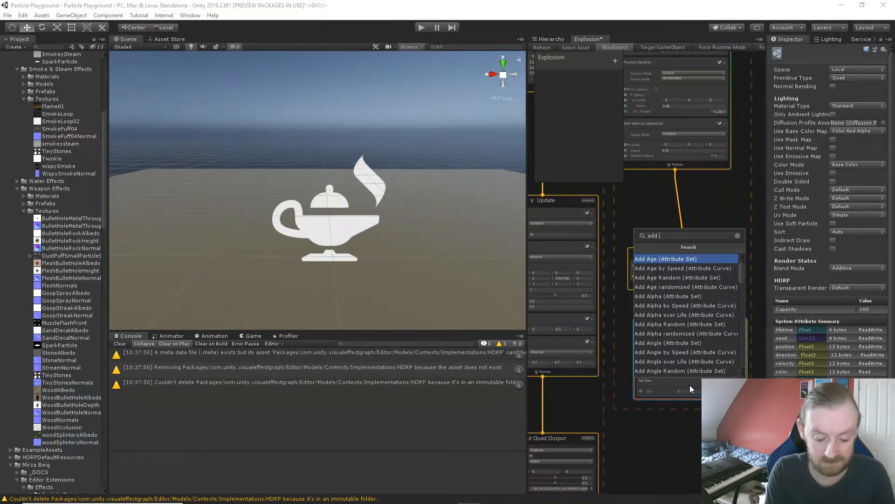
text(colo)
key(Down)
key(Down)
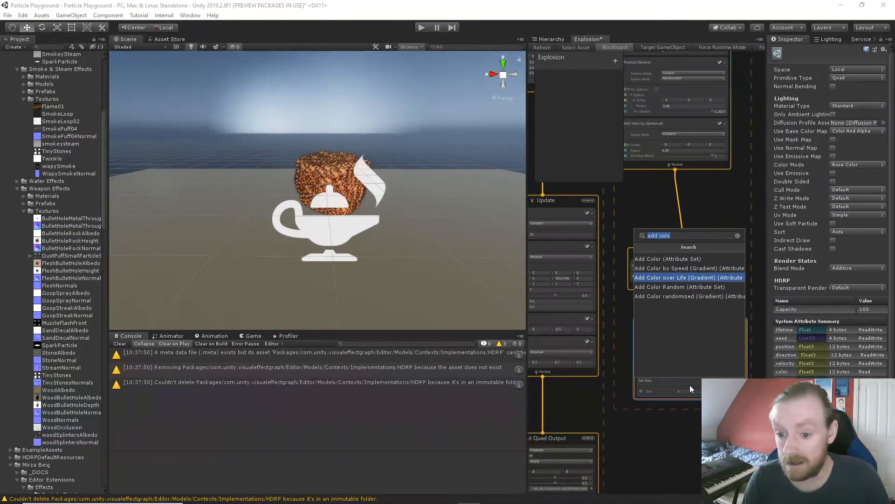
- Add an Add Color over Life block to the Lit Quad Output and apply the red-yellow-white gradient preset
key(Down)
key(Up)
key(Return)
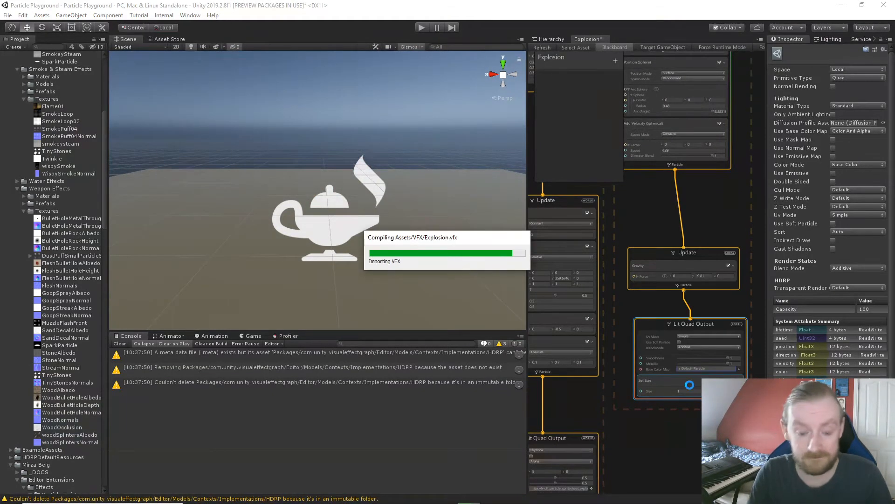
click(690, 406)
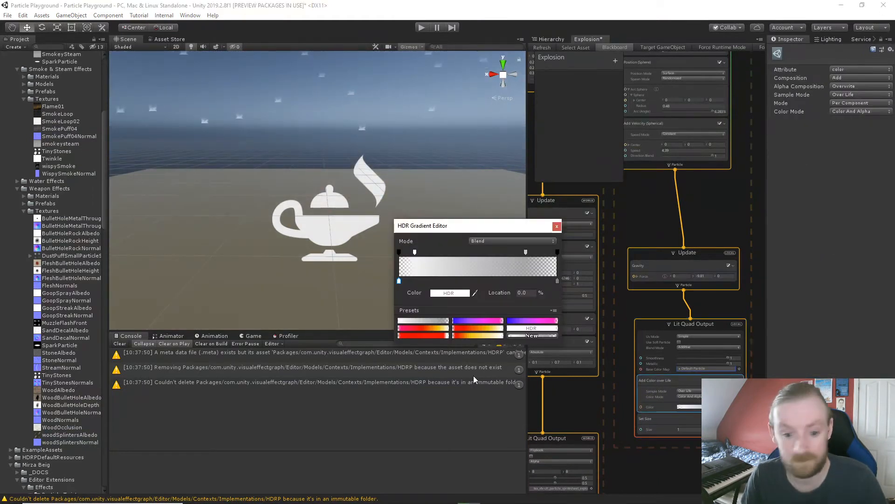
click(469, 336)
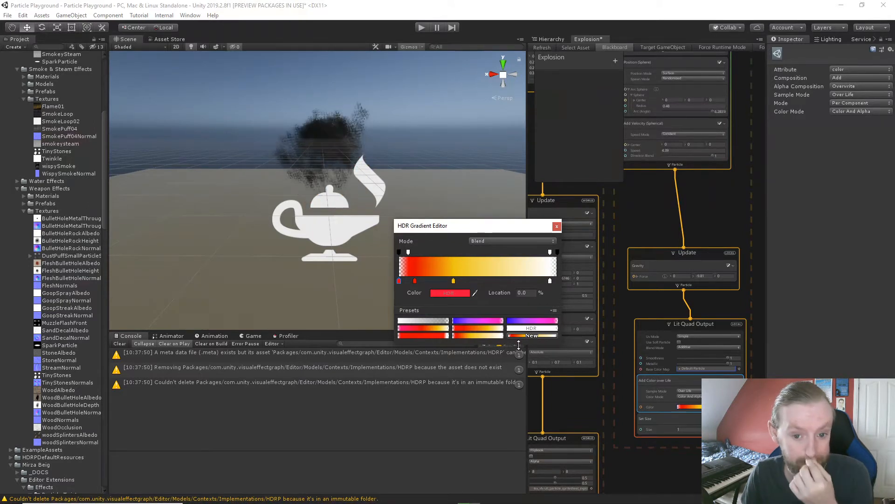
click(557, 227)
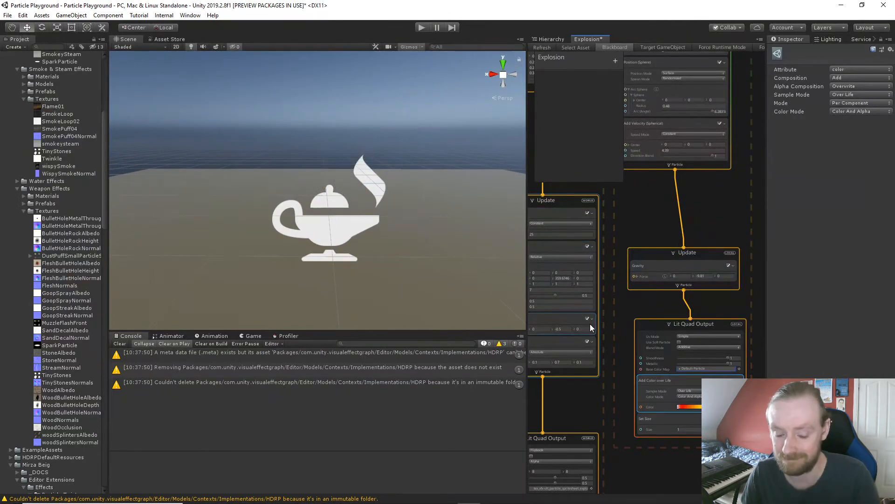
- Add a Set Color over Life (Gradient) block to the Initialize context of the same particle system
middle_drag(627, 232, 653, 349)
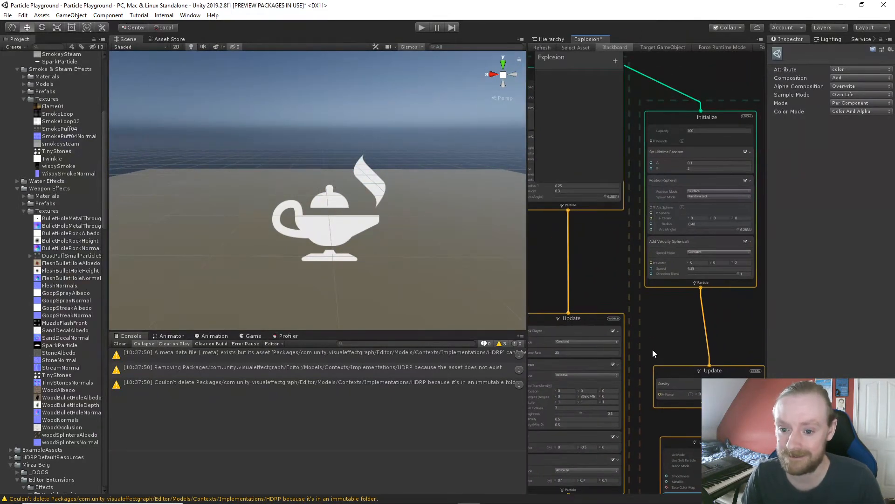
click(692, 117)
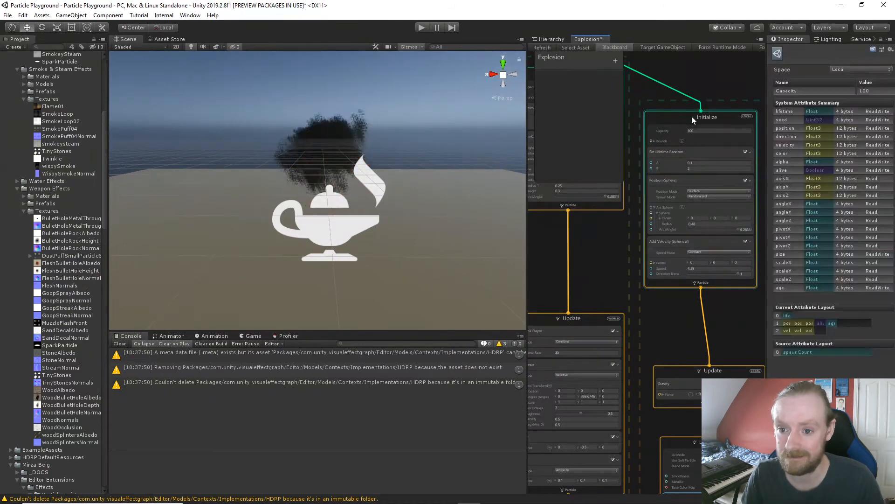
key(space)
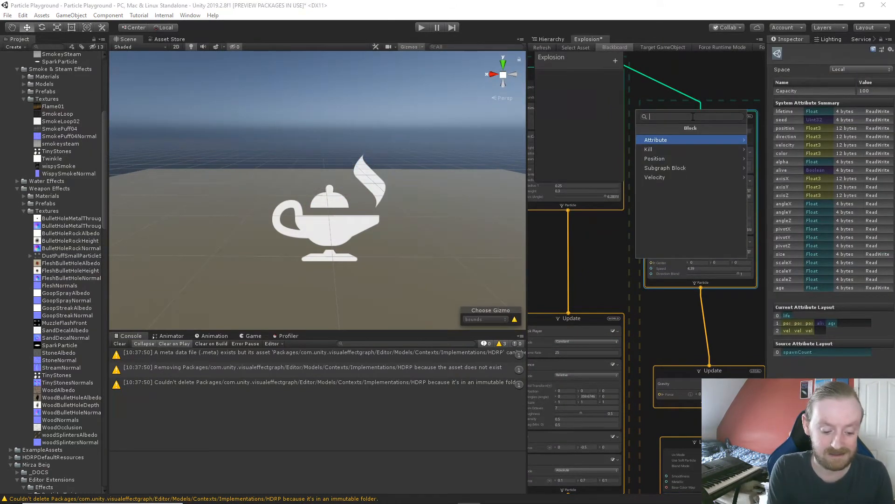
text(set co)
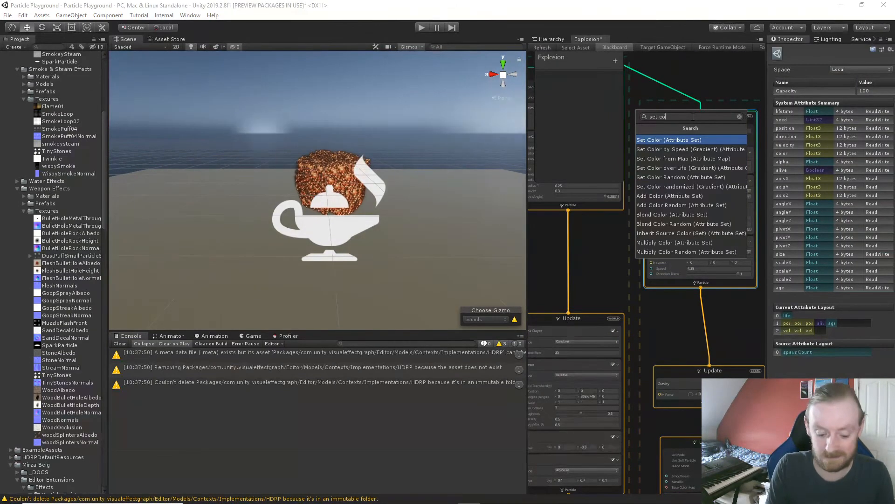
text(lo)
key(Down)
key(Down)
key(Down)
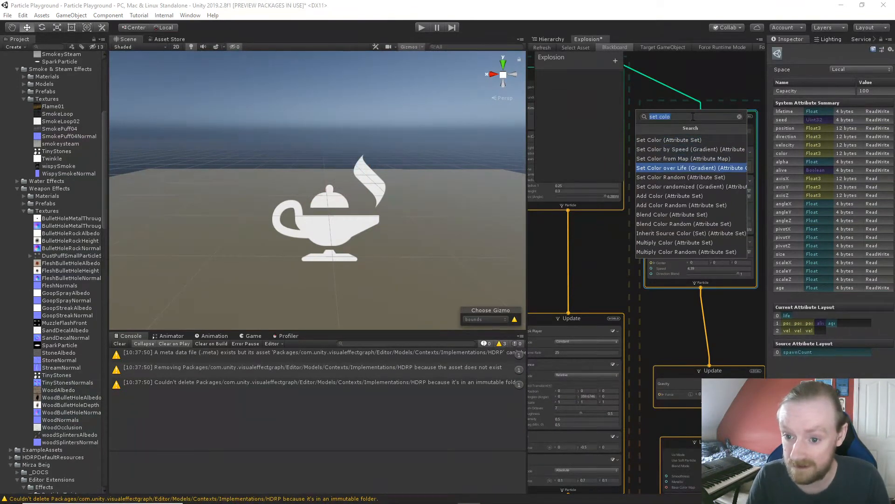
key(Return)
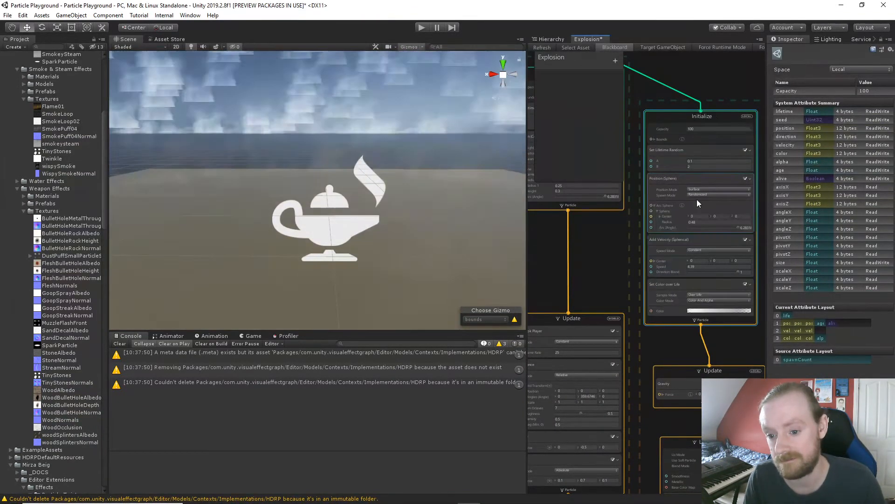
- Apply the red-yellow-white gradient preset to the Set Color over Life block's color
click(718, 309)
click(490, 335)
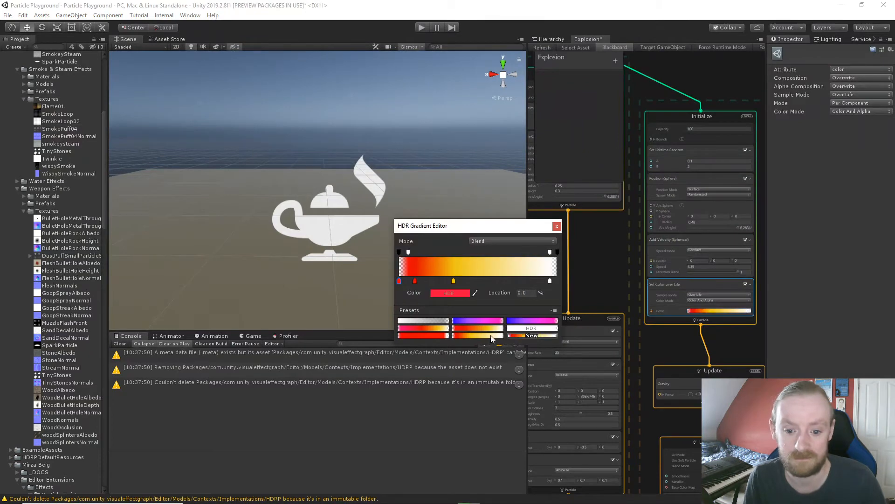
click(557, 226)
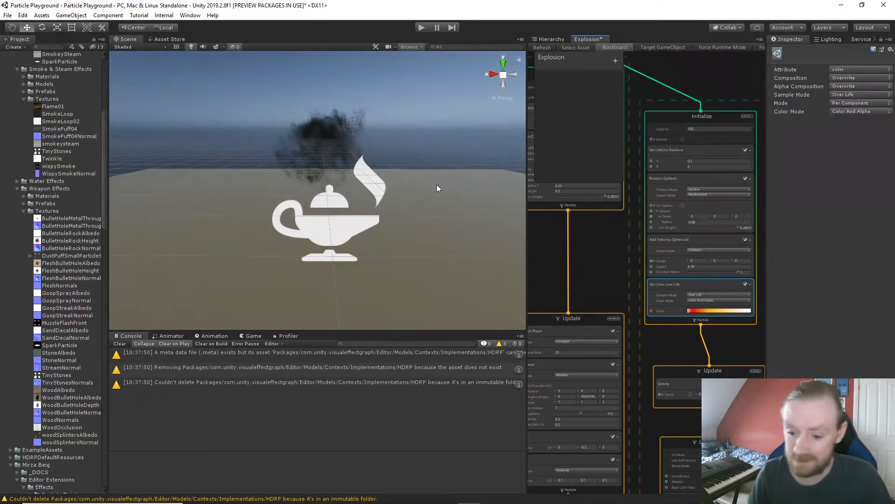
- Enable Use Soft Particle on the Lit Quad Output and set its Blend Mode to Alpha
middle_drag(671, 357, 642, 208)
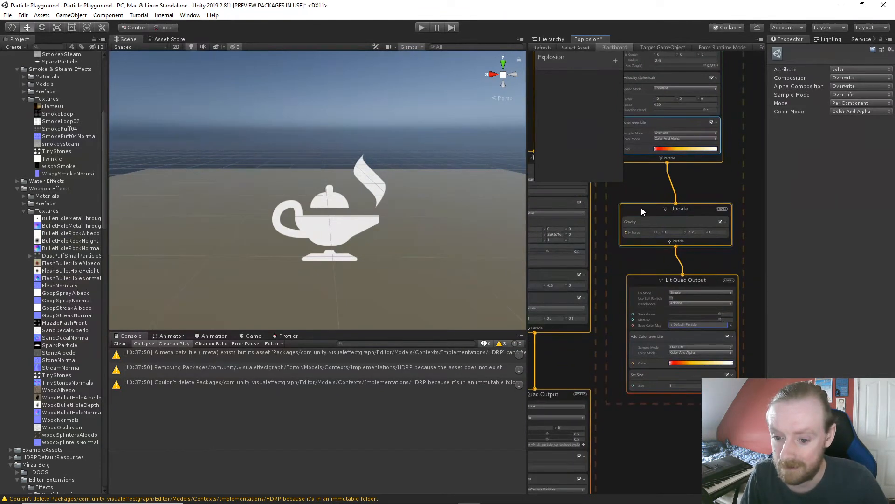
click(670, 297)
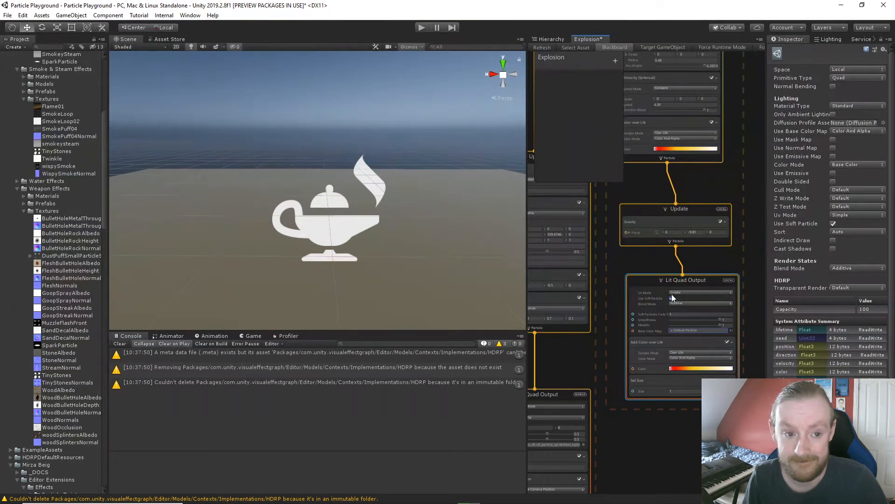
click(686, 292)
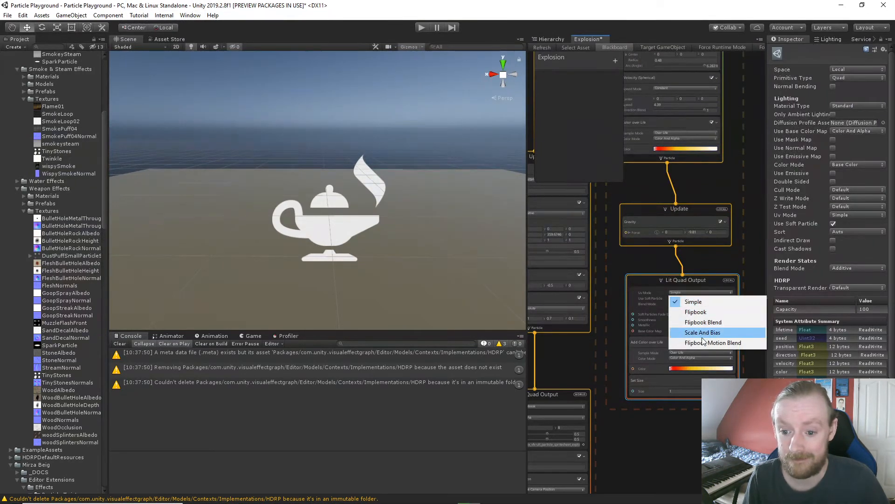
click(675, 280)
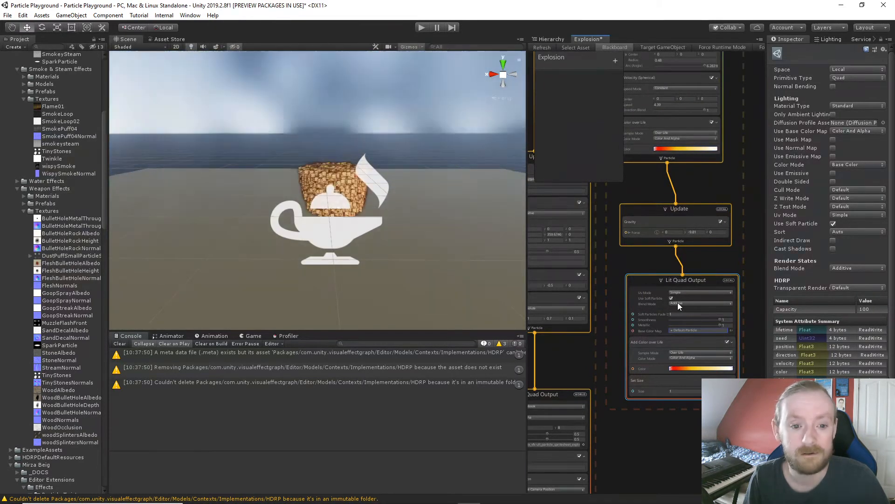
click(678, 302)
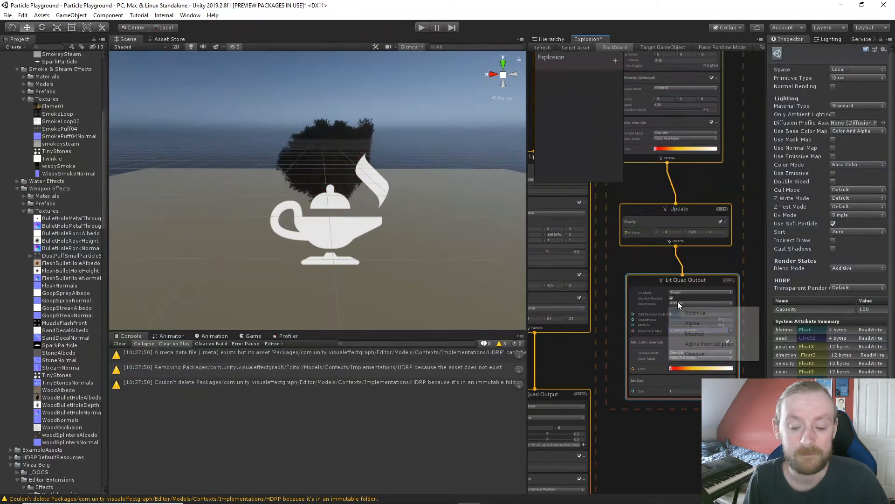
click(693, 323)
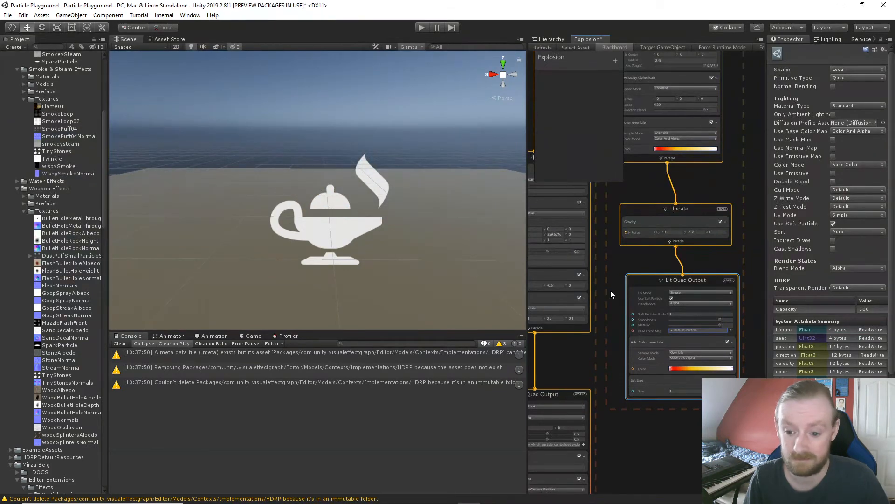
- Delete the Add Color over Life block from the Lit Quad Output
scroll(606, 290, down, 1)
click(684, 345)
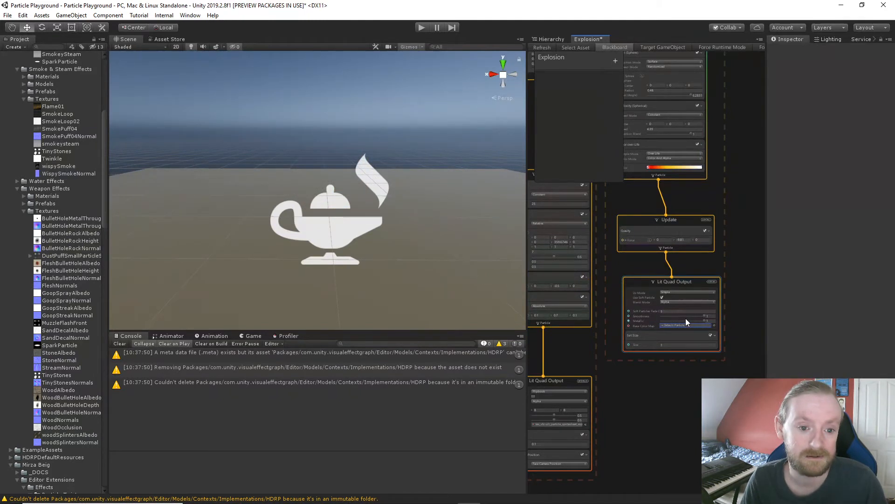
scroll(429, 170, up, 2)
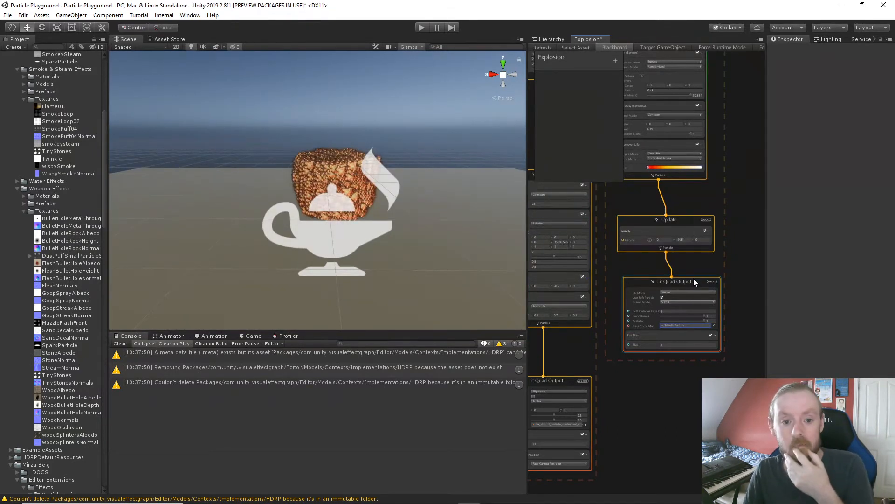
- Select all contexts of the second particle system and move them together farther from the neighbouring system
scroll(626, 289, down, 5)
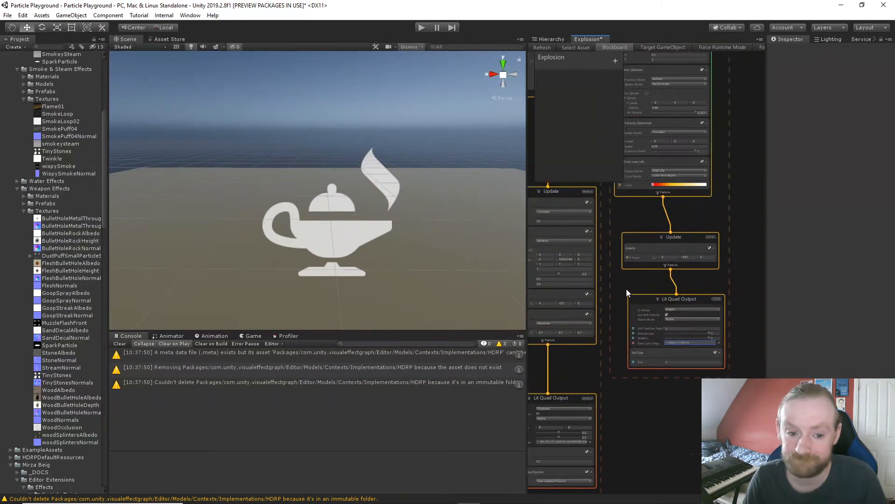
scroll(641, 349, up, 4)
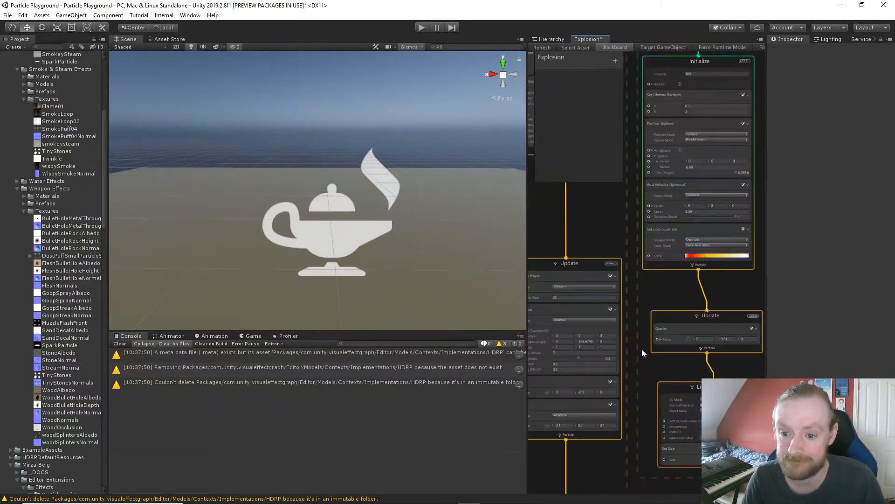
scroll(651, 298, down, 5)
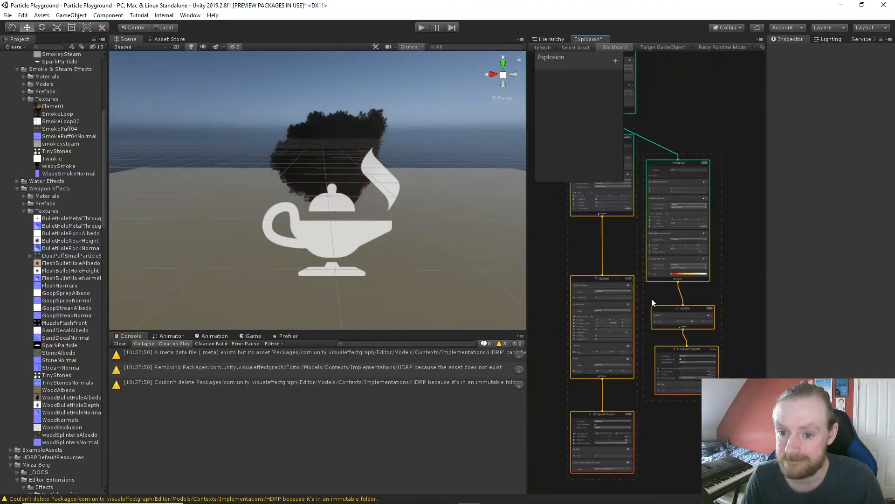
drag(712, 451, 712, 451)
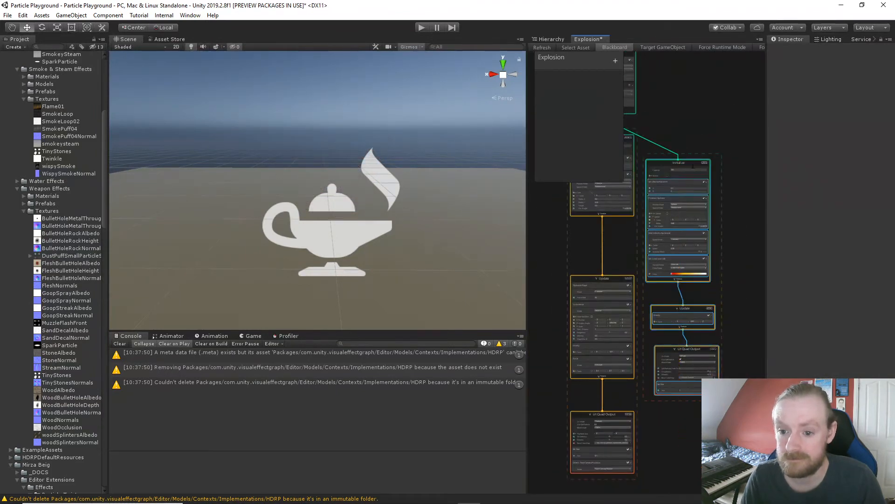
drag(693, 165, 715, 133)
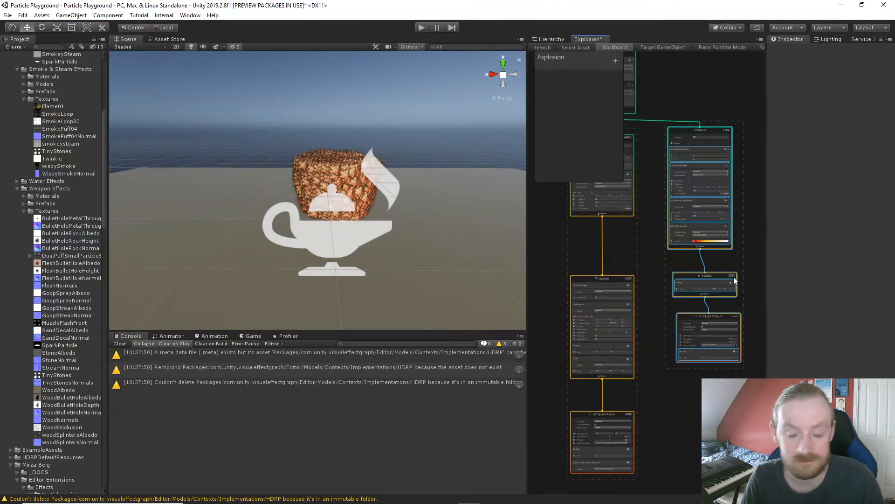
- Set the second system's Lit Quad Output Blend Mode to Additive
scroll(727, 277, up, 4)
middle_drag(650, 245, 661, 273)
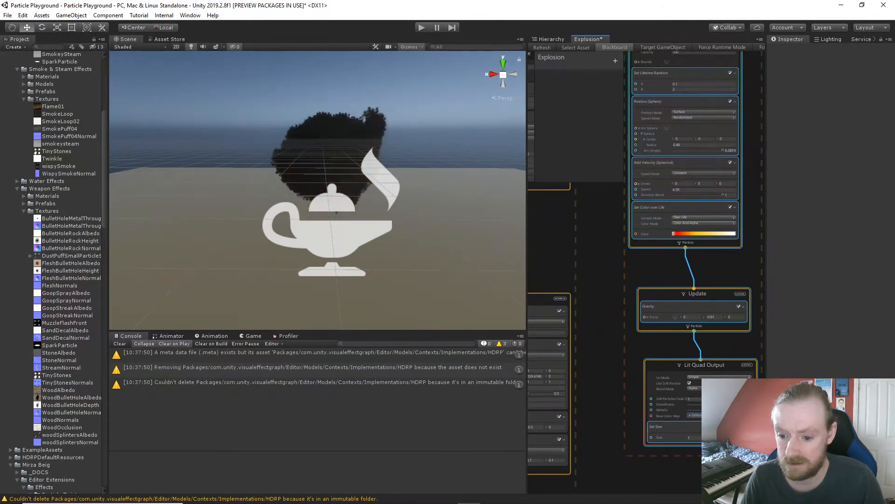
click(718, 376)
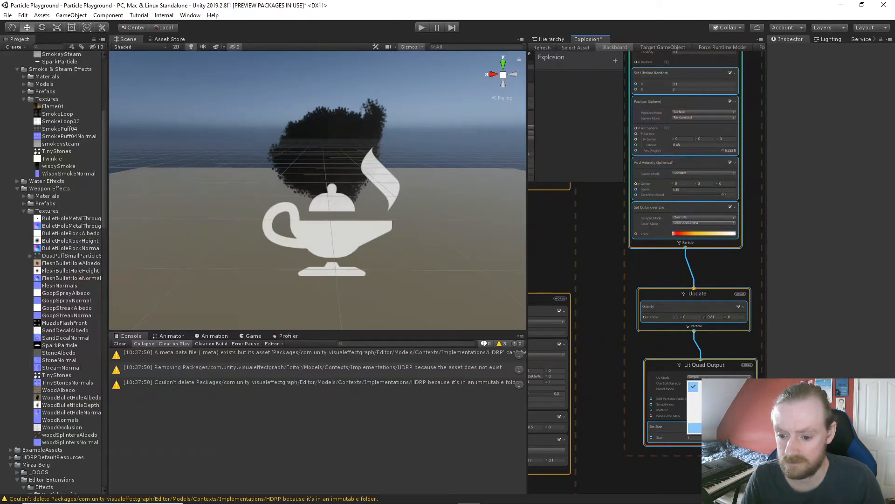
click(610, 381)
click(719, 388)
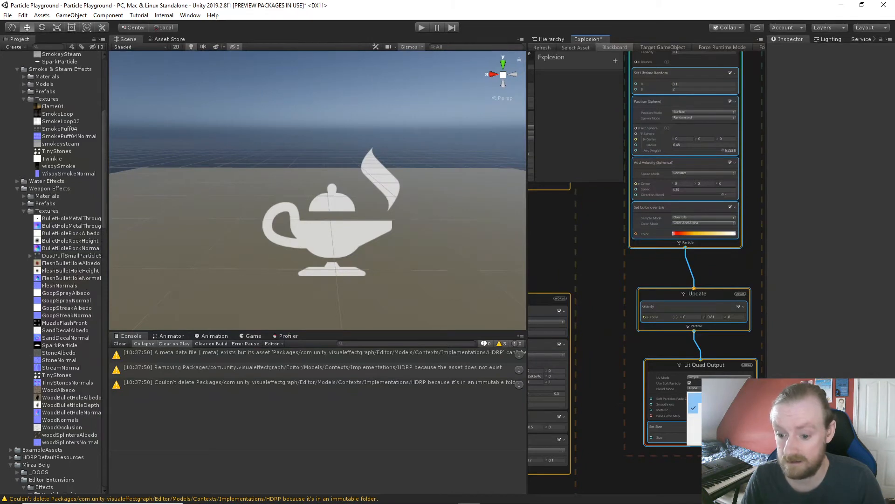
click(694, 398)
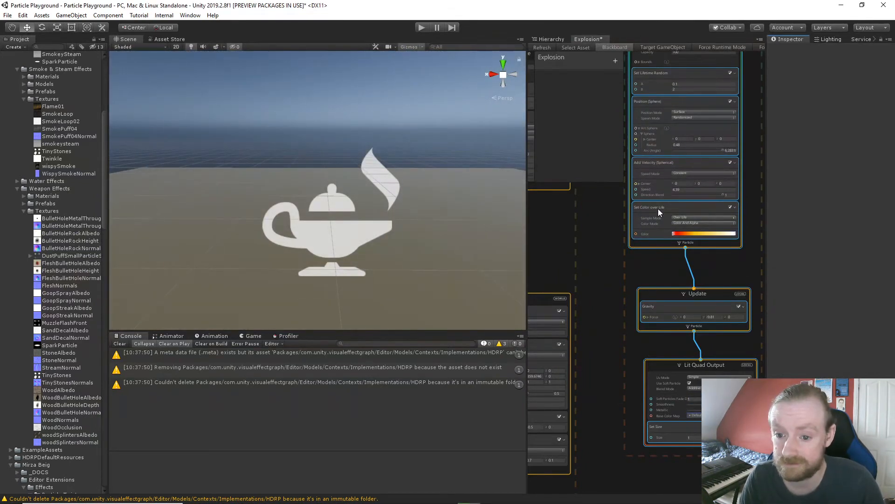
- Disable Use Soft Particle on the second system's Lit Quad Output
click(699, 218)
click(699, 221)
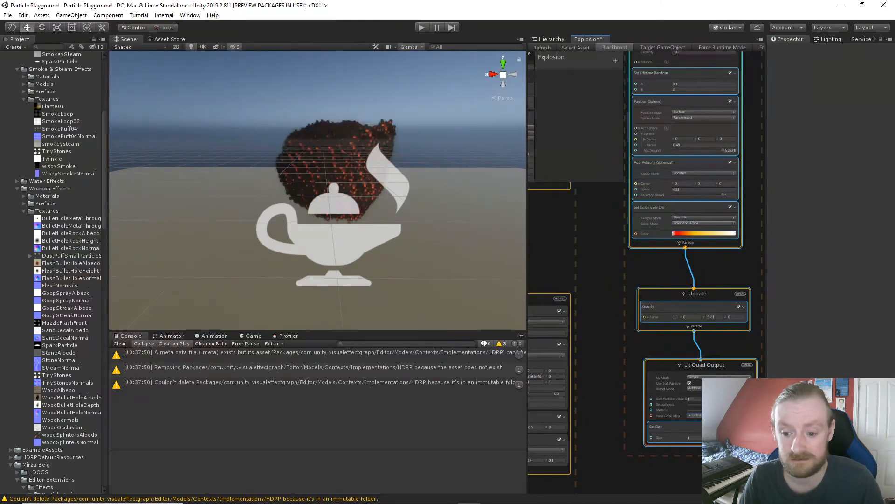
scroll(492, 294, down, 3)
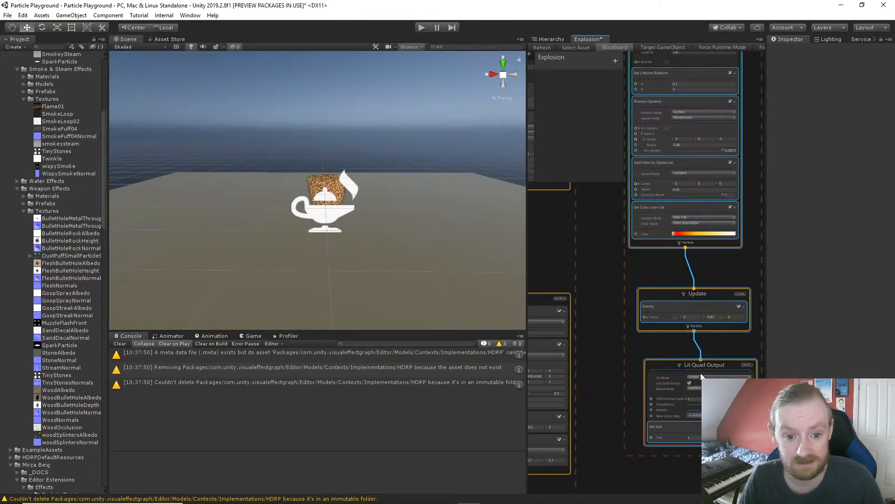
click(689, 383)
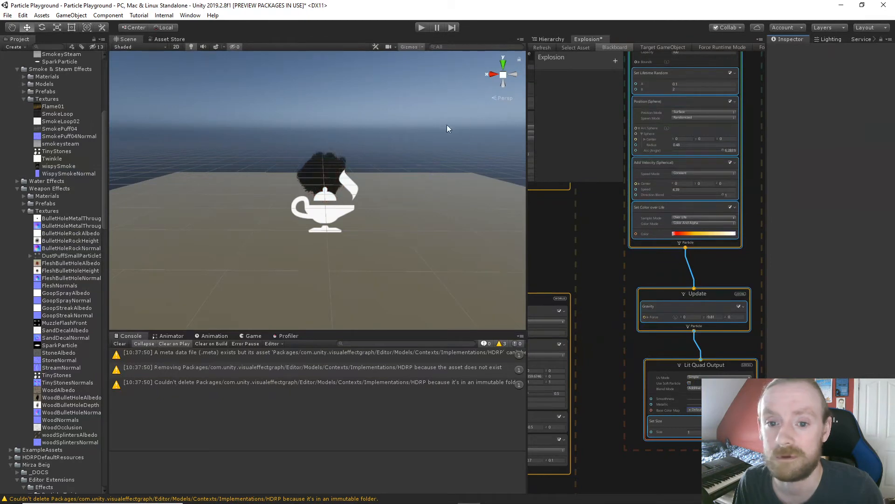
- Compile the Explosion effect graph and widen the Scene view to watch the explosion
drag(527, 129, 395, 120)
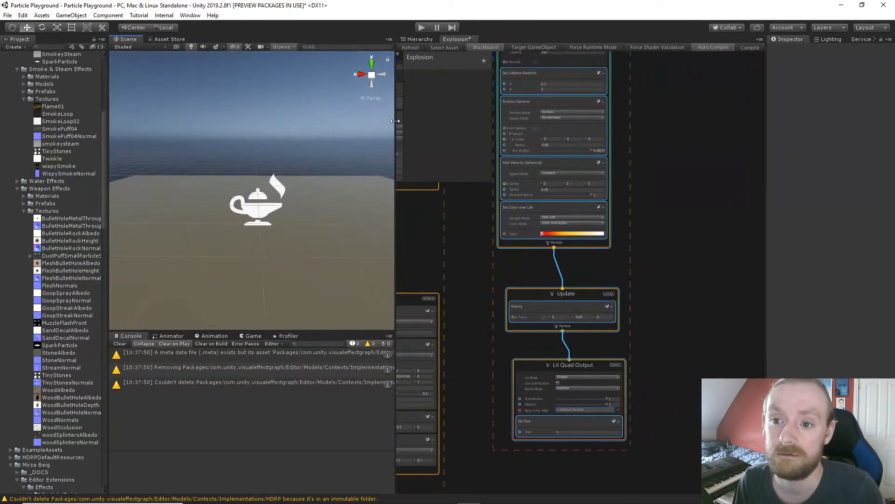
click(749, 47)
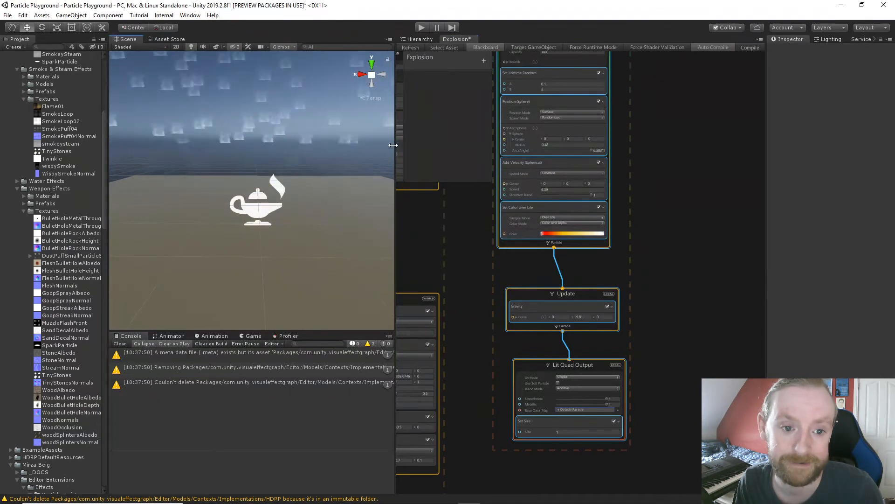
drag(396, 145, 659, 157)
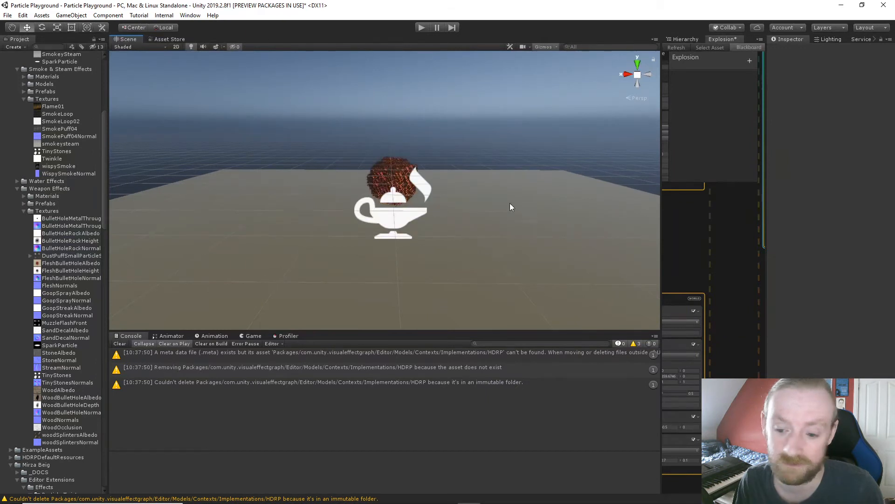
- Enlarge the graph area and delete the second particle system's Lit Quad Output context
drag(662, 201, 488, 201)
scroll(350, 200, up, 2)
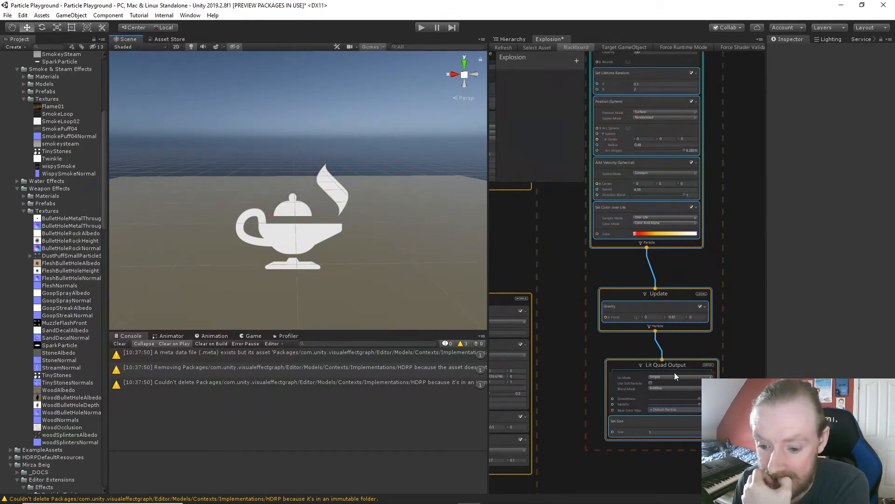
drag(631, 348, 652, 480)
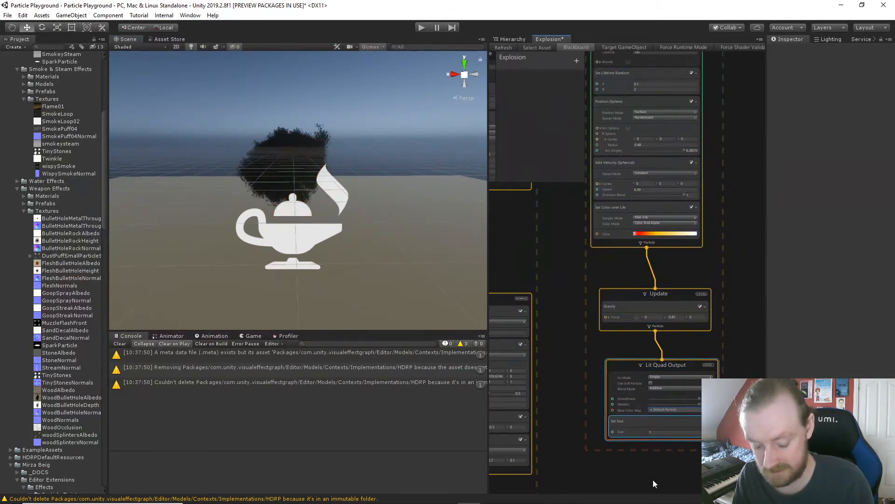
key(Delete)
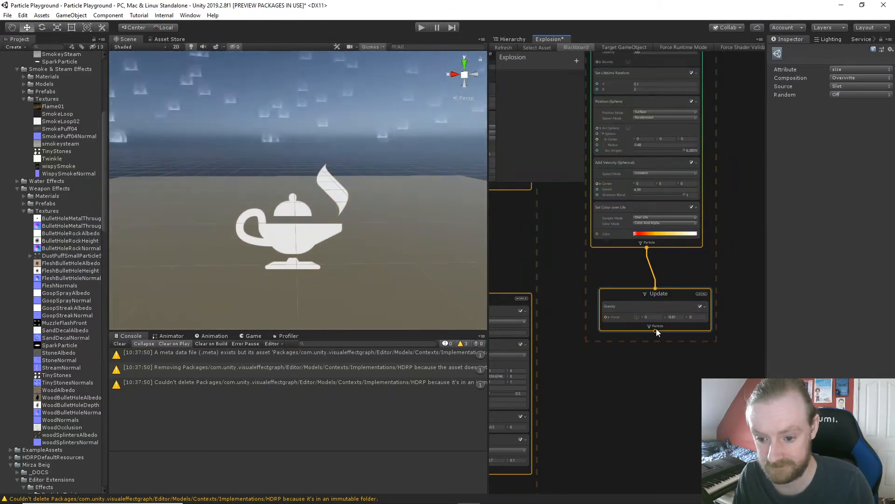
- Connect a new Quad Output context to the second system's Update context and place it just below it
drag(655, 329, 649, 387)
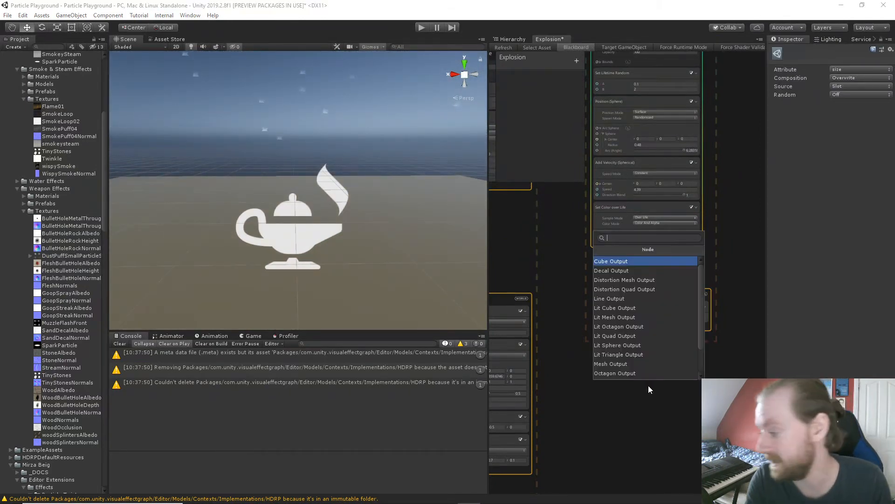
text(qua)
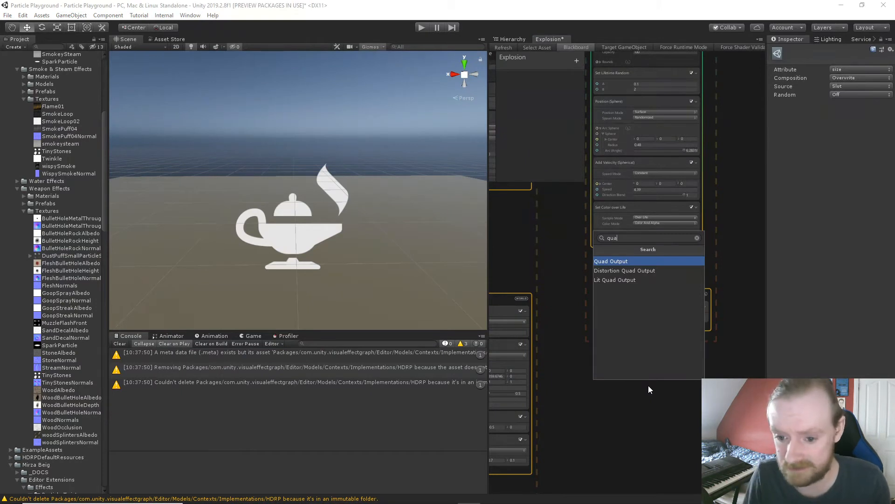
key(Return)
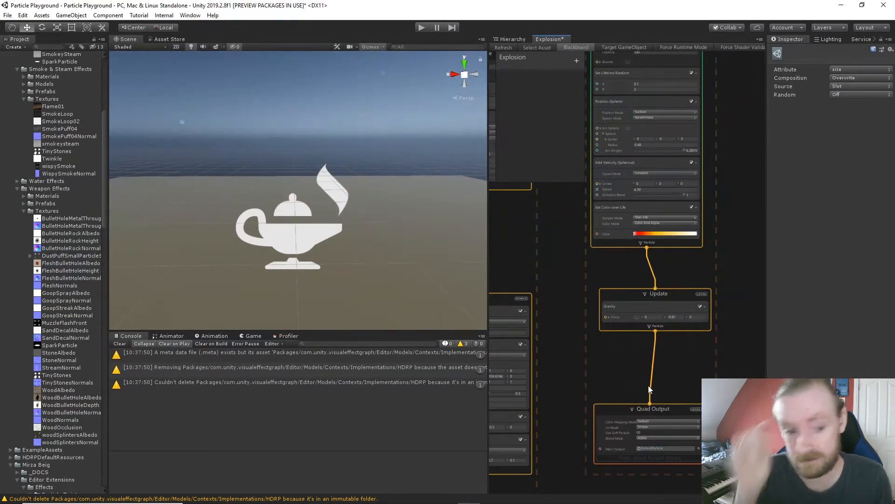
drag(628, 405, 636, 363)
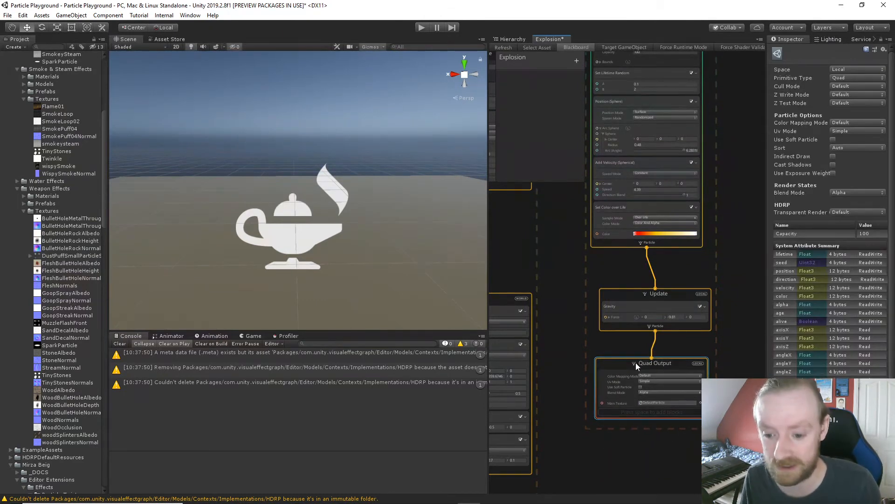
- Set the Quad Output's Main Texture to Default-Particle
click(701, 403)
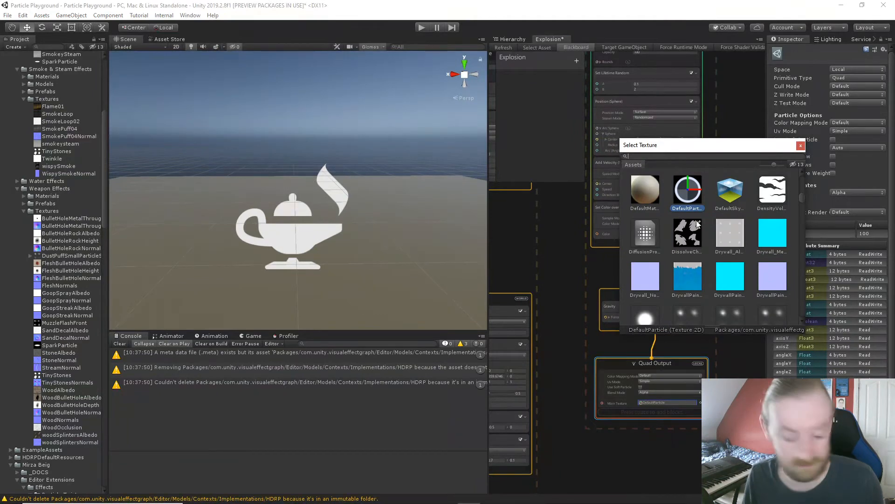
text(defau)
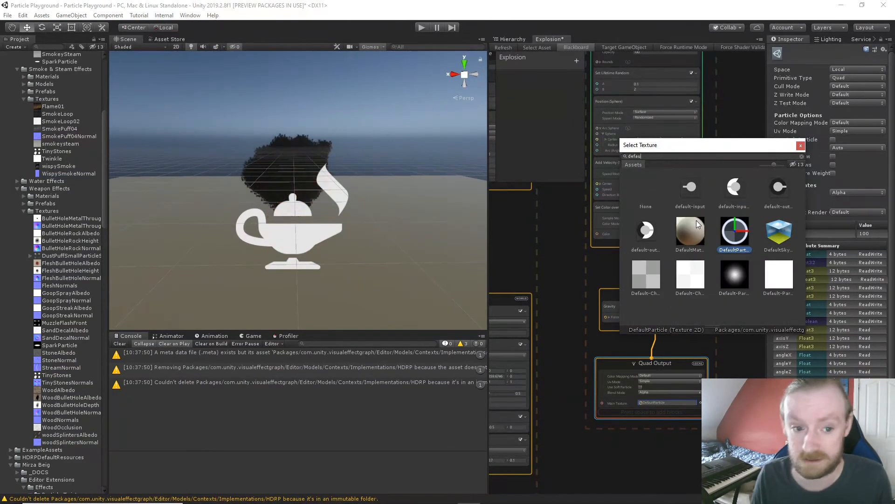
double_click(732, 274)
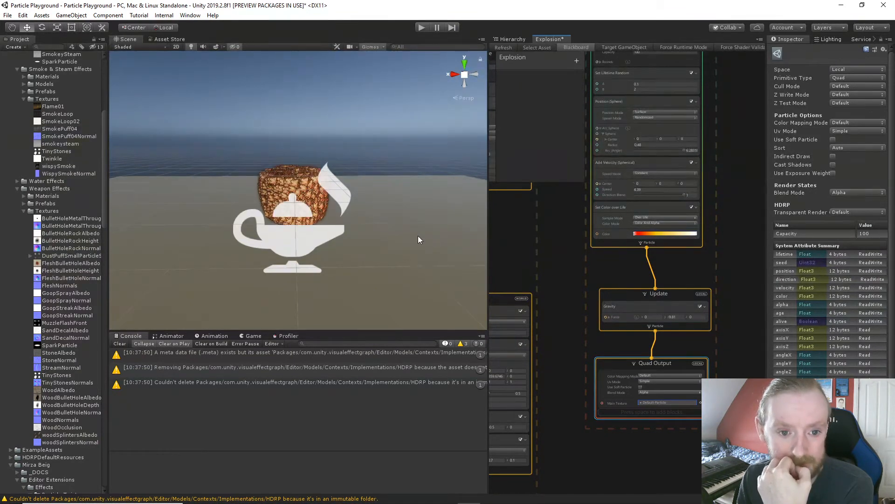
- Disable the Set Color over Life block in the second system's Initialize context
click(692, 205)
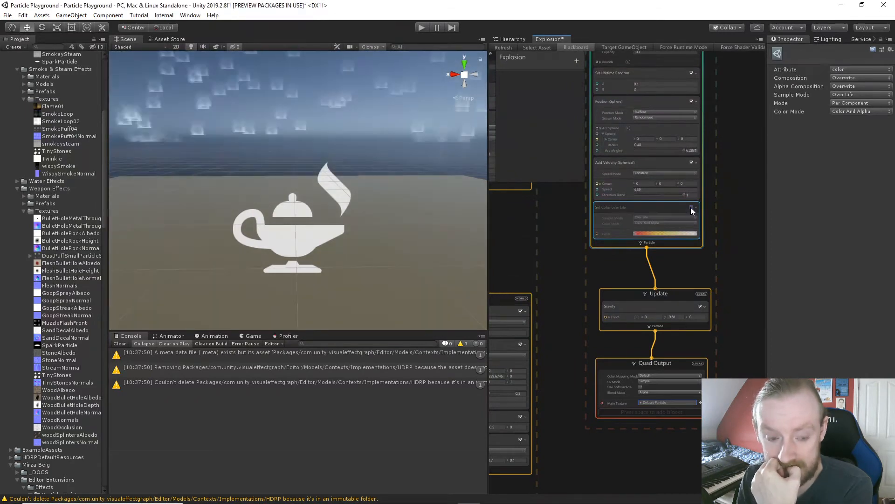
scroll(613, 283, down, 1)
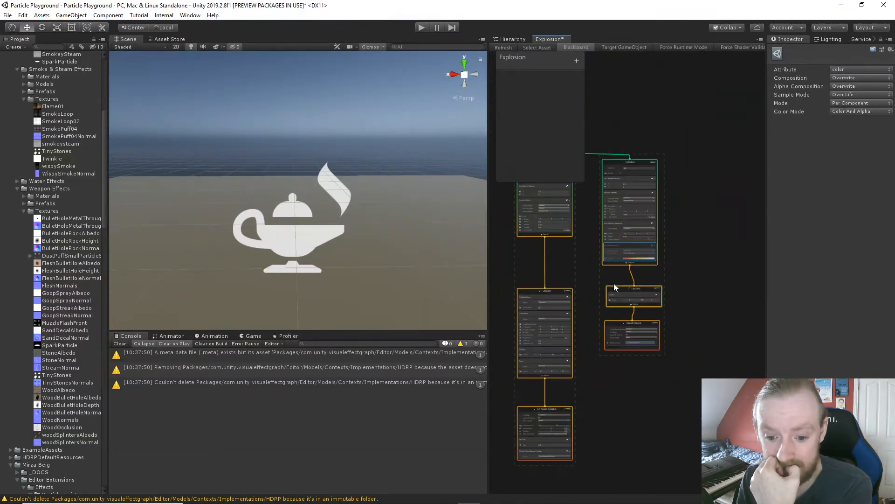
middle_drag(561, 337, 596, 197)
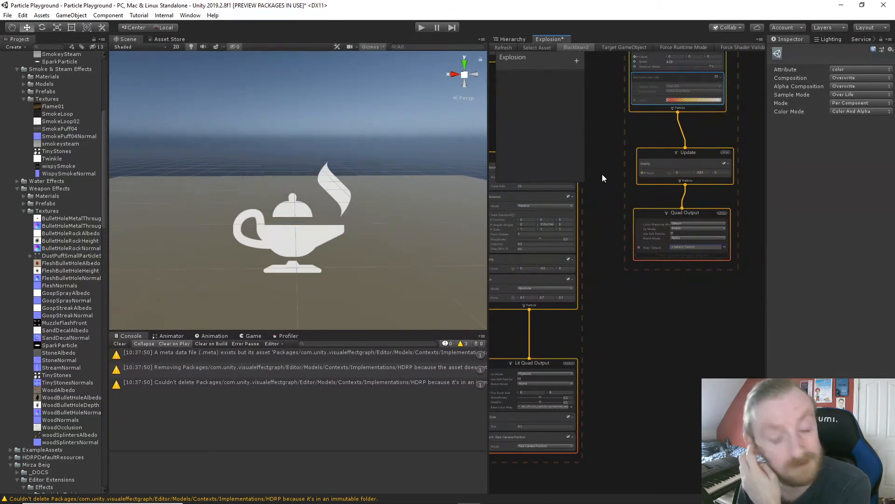
- Add a Set Color over Life block to the Quad Output and apply the red-yellow-white gradient preset
click(686, 257)
key(space)
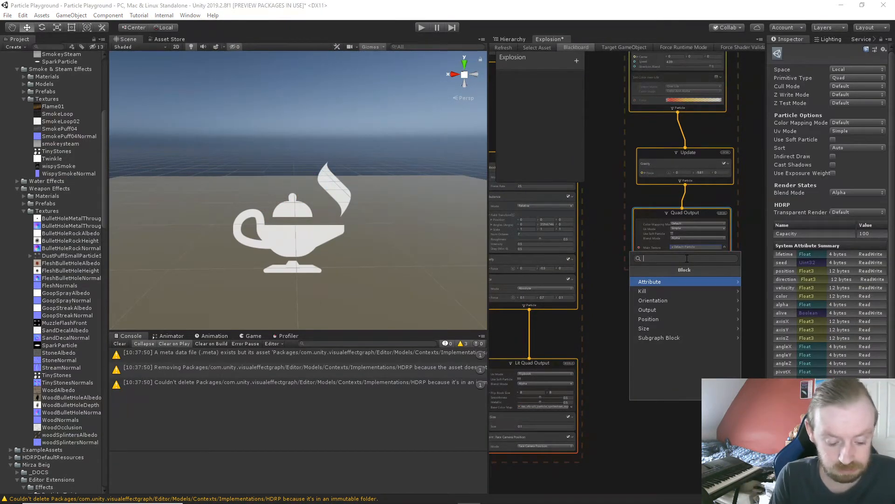
text(set colo)
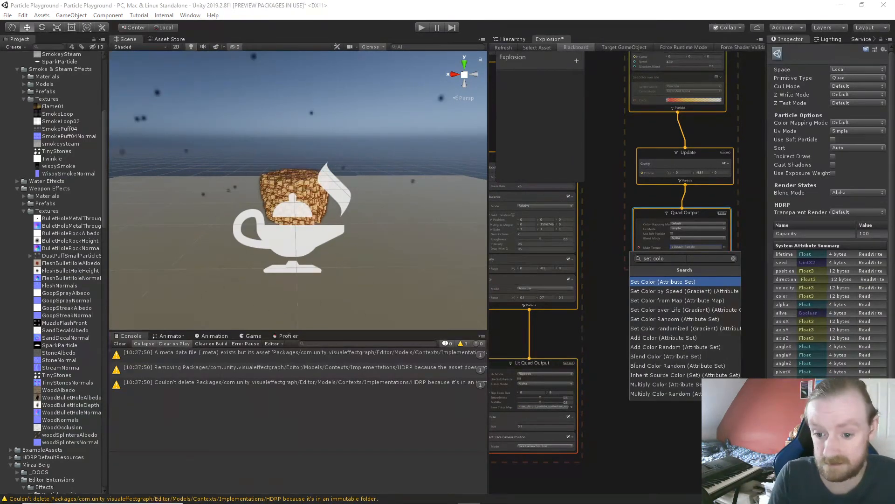
key(Return)
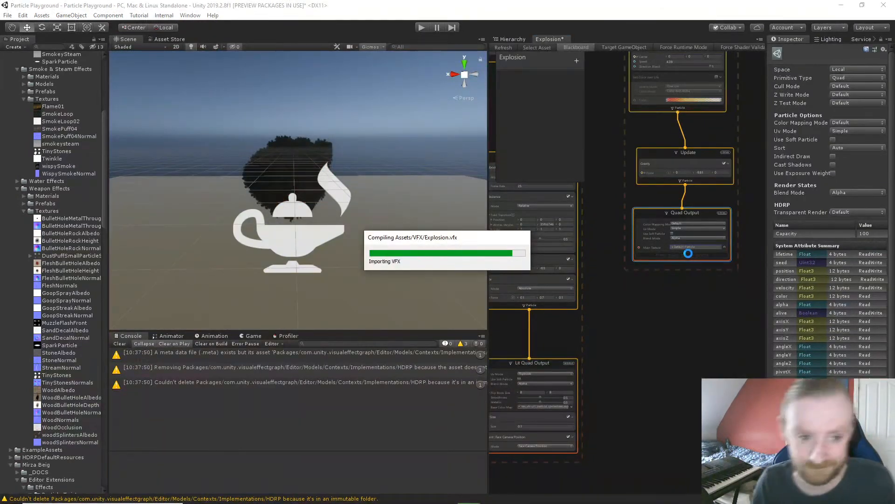
click(683, 281)
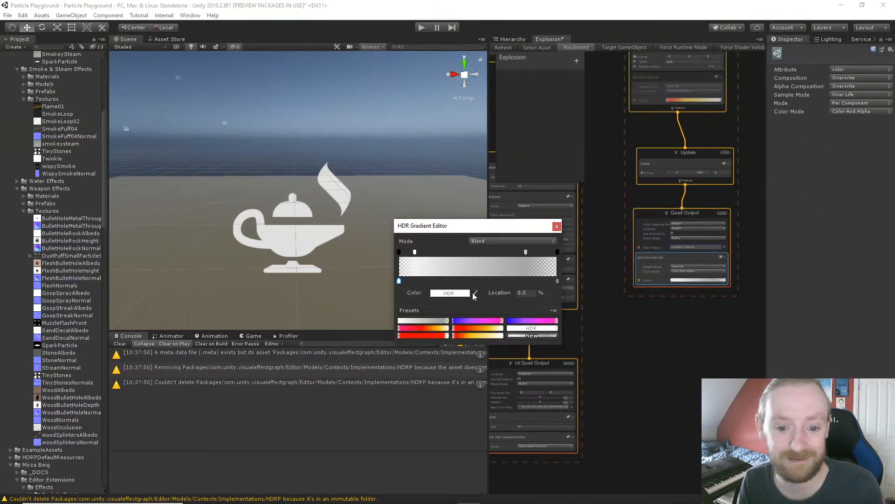
click(557, 227)
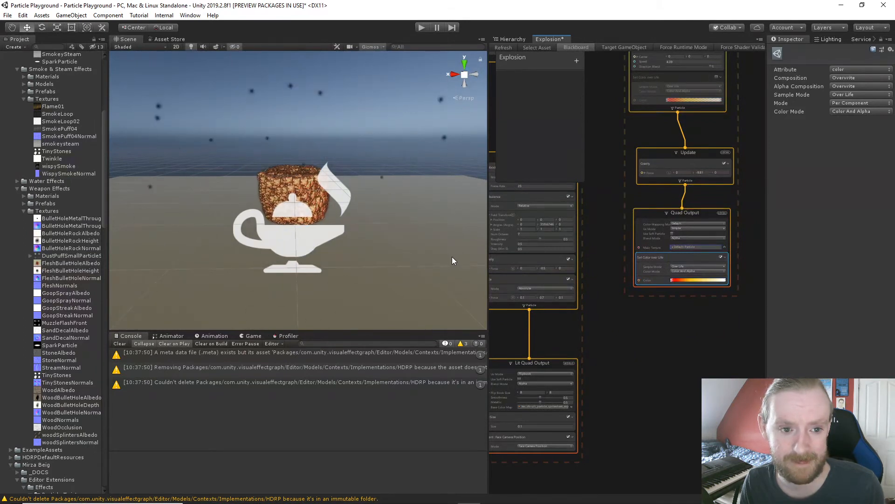
- Check the gradient of the Quad Output's Set Color over Life block and delete that block
click(687, 280)
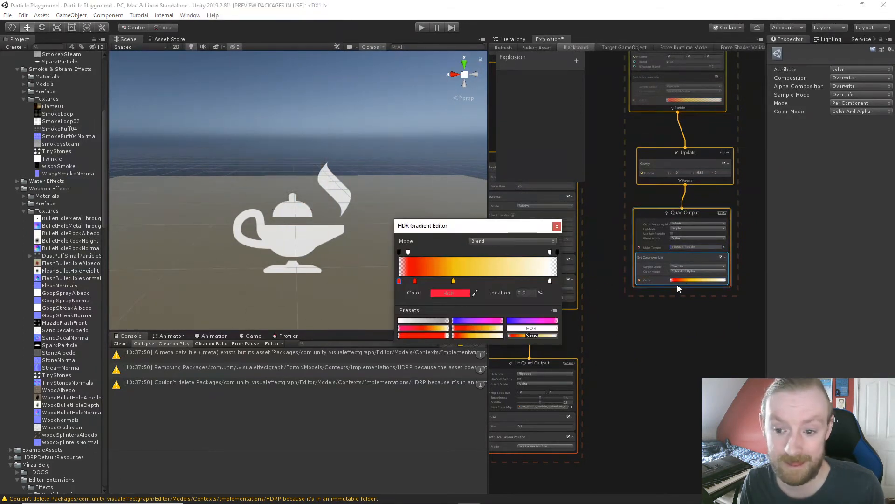
click(684, 301)
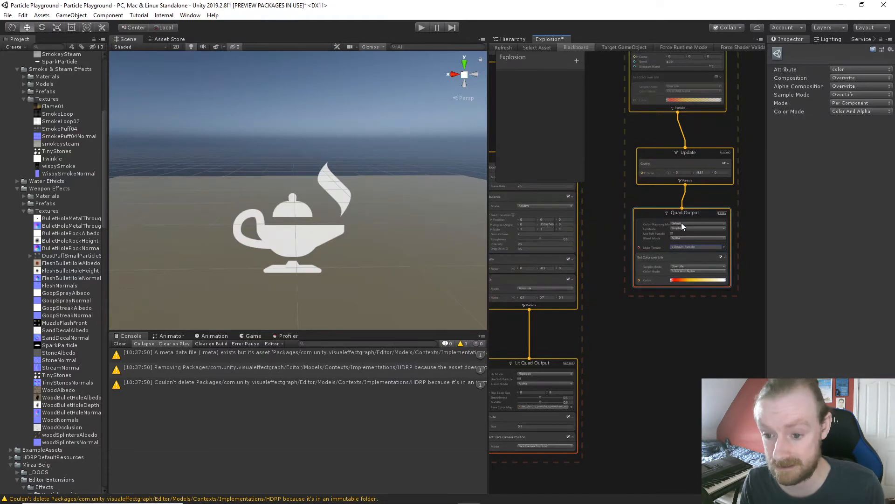
click(684, 256)
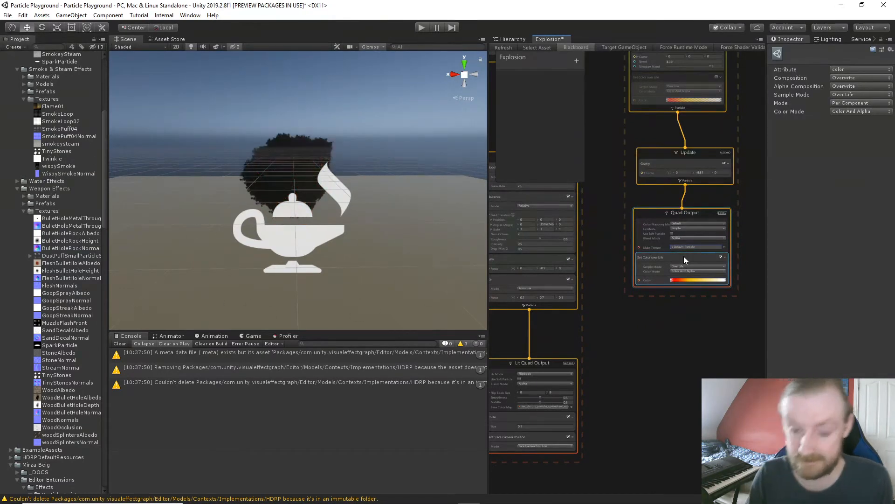
key(Delete)
- Re-enable the Set Color over Life block in the second system's Initialize context and delete it
click(678, 213)
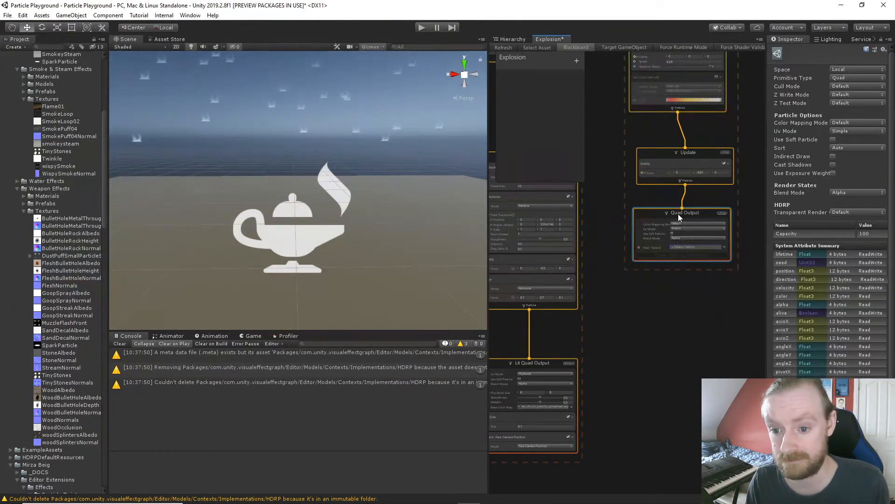
click(717, 78)
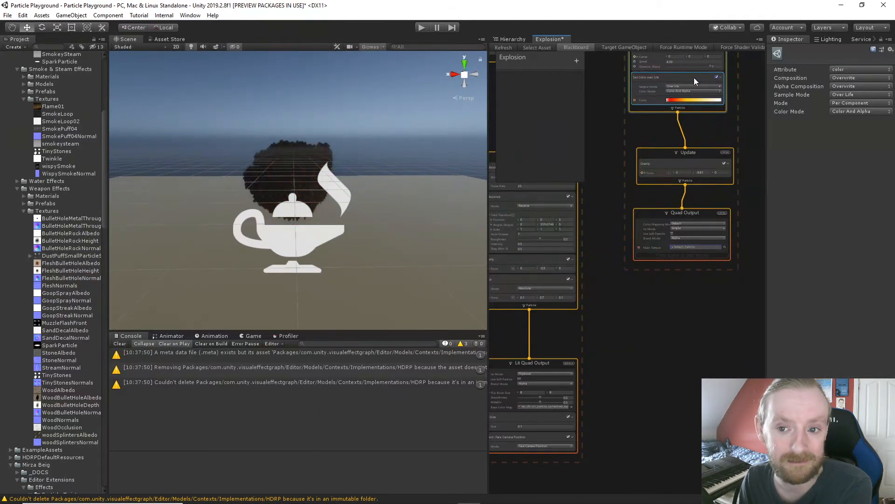
key(Delete)
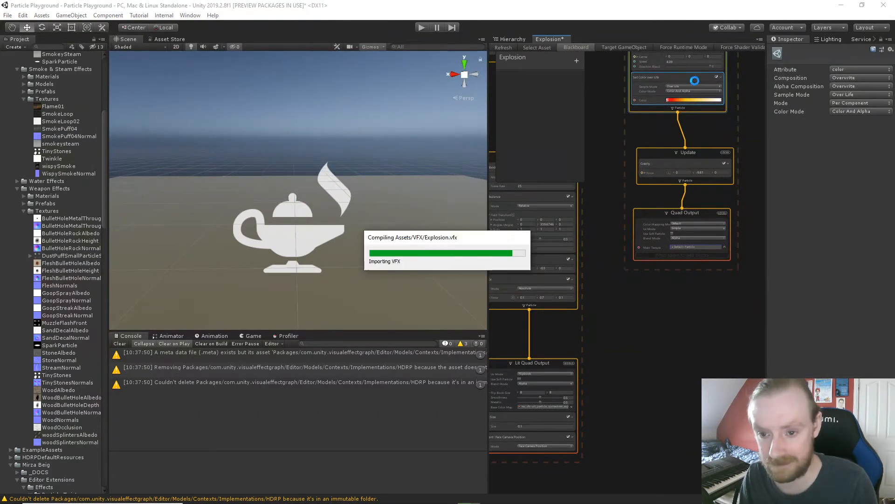
- Add an Add Color over Life (Gradient) block to the second system's Initialize context
key(space)
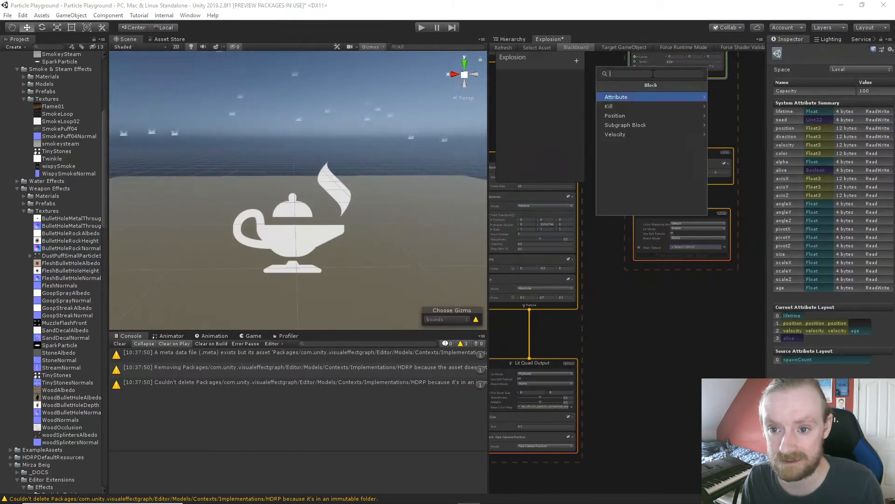
text(add col)
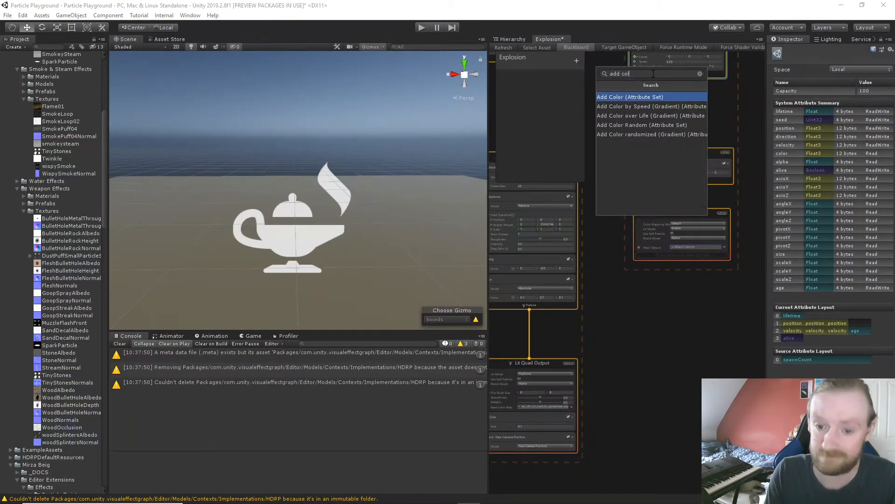
text(o)
key(Down)
key(Down)
key(Down)
key(Up)
key(Return)
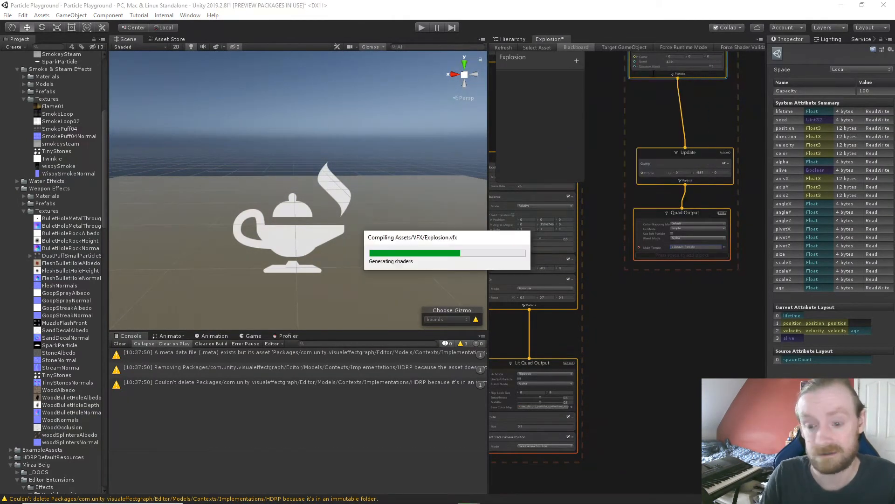
- Apply the red-yellow-white gradient preset to Initialize's Add Color over Life block, and delete the block
click(685, 100)
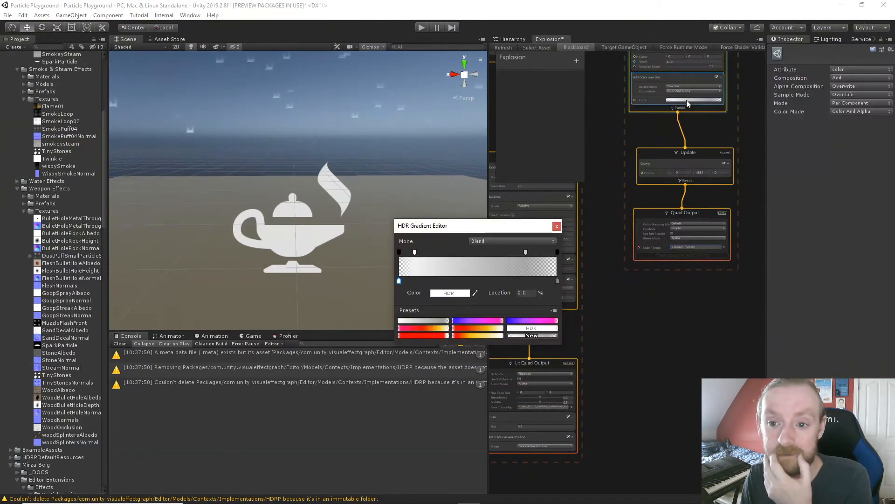
click(478, 336)
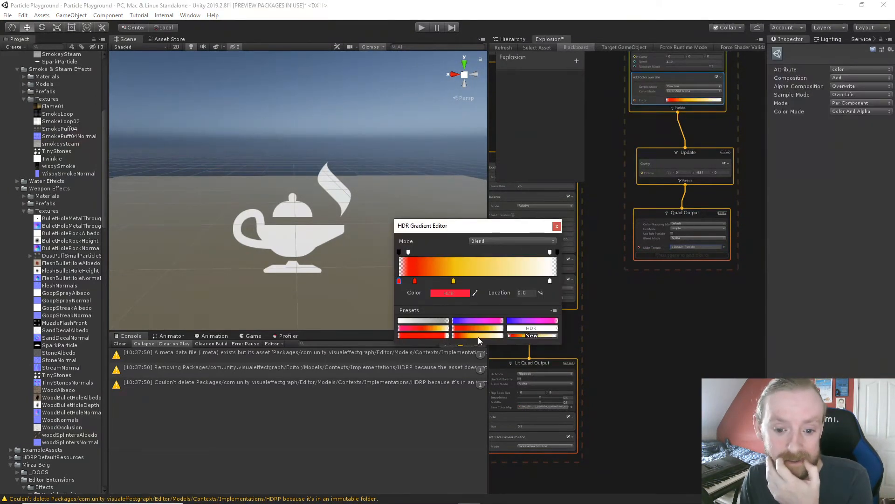
click(556, 225)
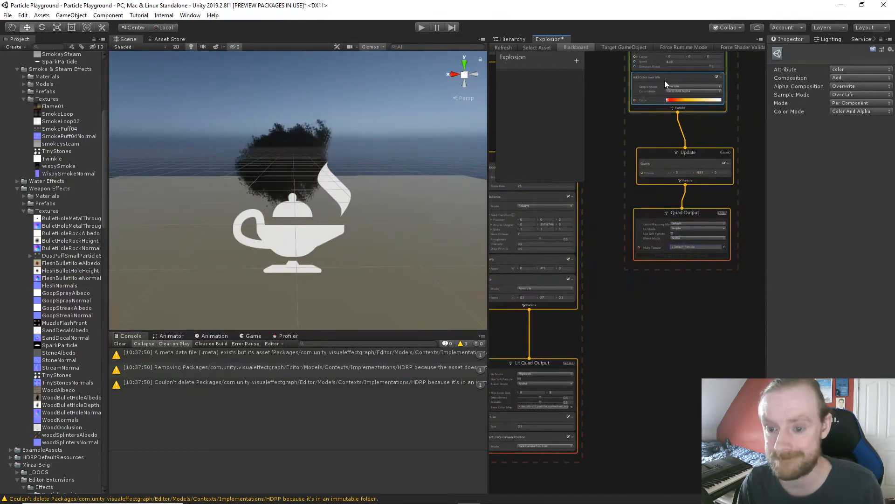
key(Delete)
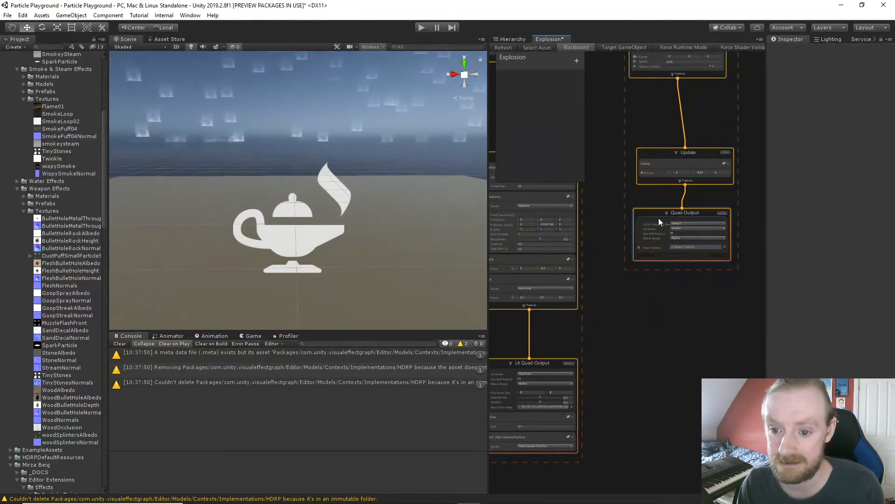
- Add an Add Color over Life (Gradient) block to the Quad Output and apply the red-yellow-white gradient preset
click(659, 215)
key(space)
text(a)
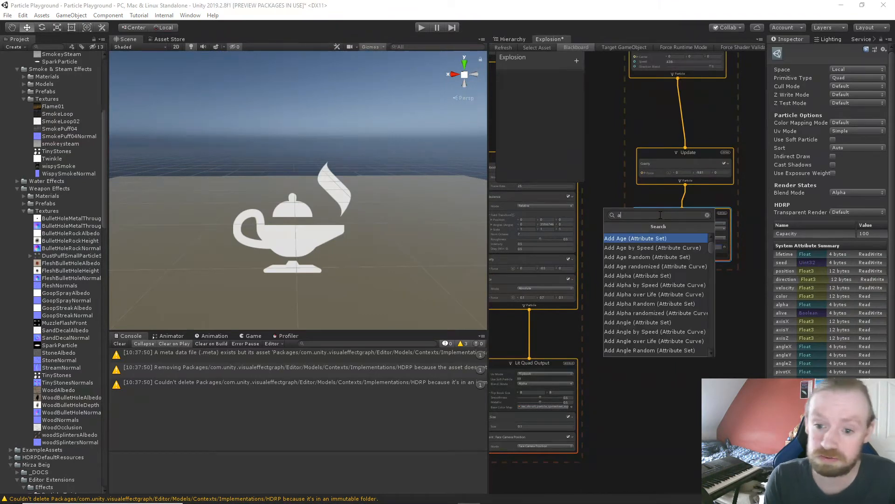
text(dd colo)
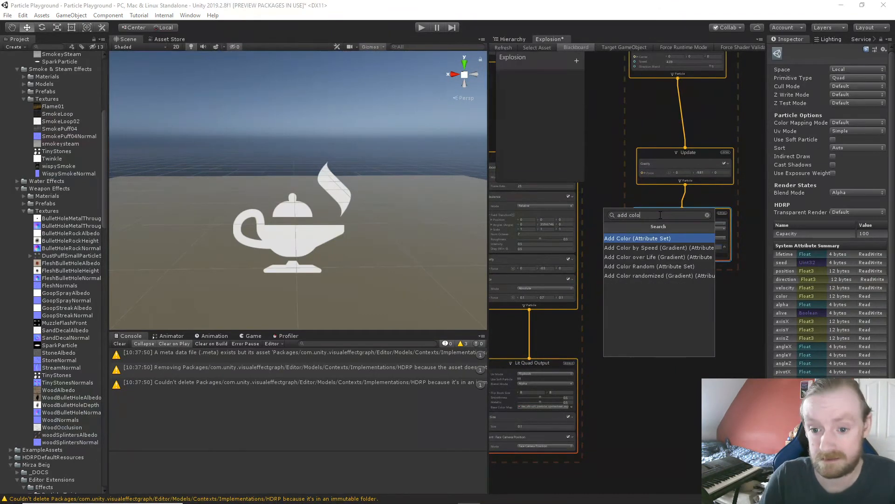
key(Down)
key(Down)
key(Return)
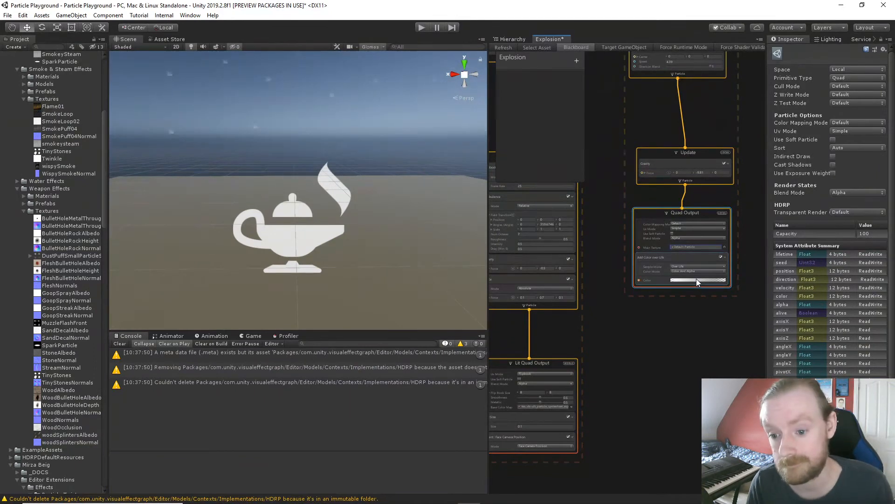
click(697, 280)
click(463, 335)
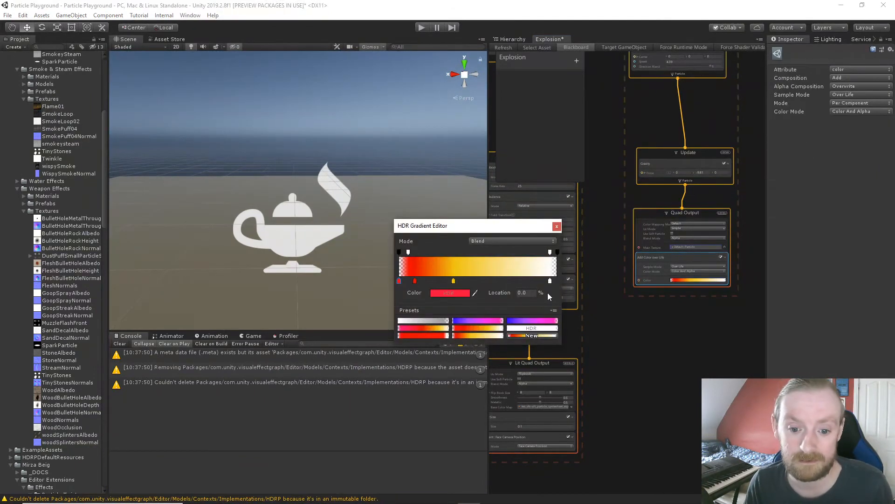
- Recolor the Add Color over Life gradient's red key at location 10% to orange-yellow
click(557, 226)
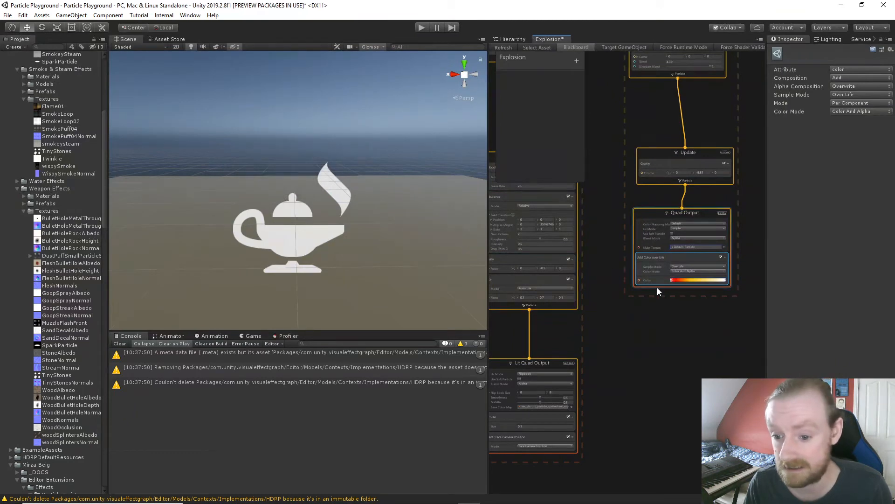
click(693, 280)
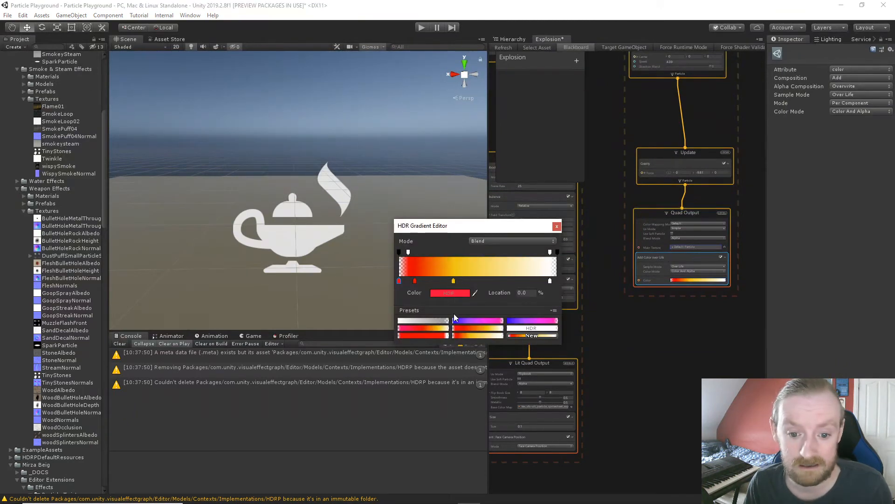
click(415, 281)
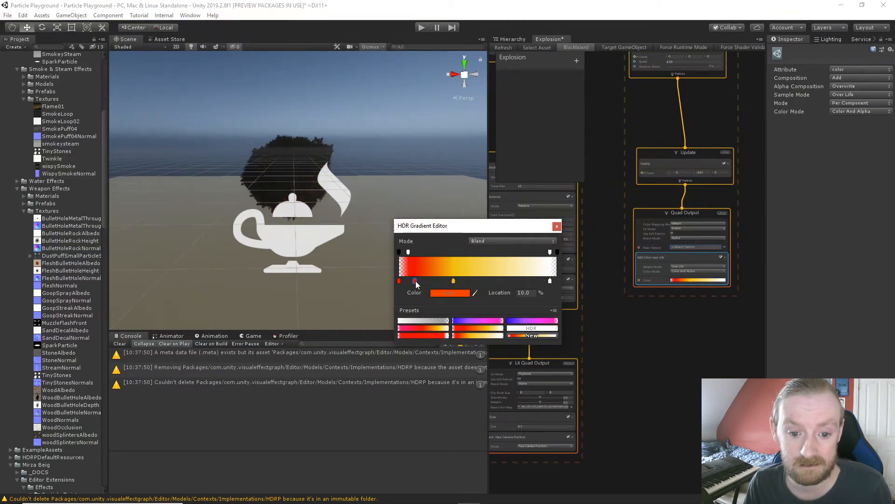
click(438, 293)
drag(108, 82, 92, 62)
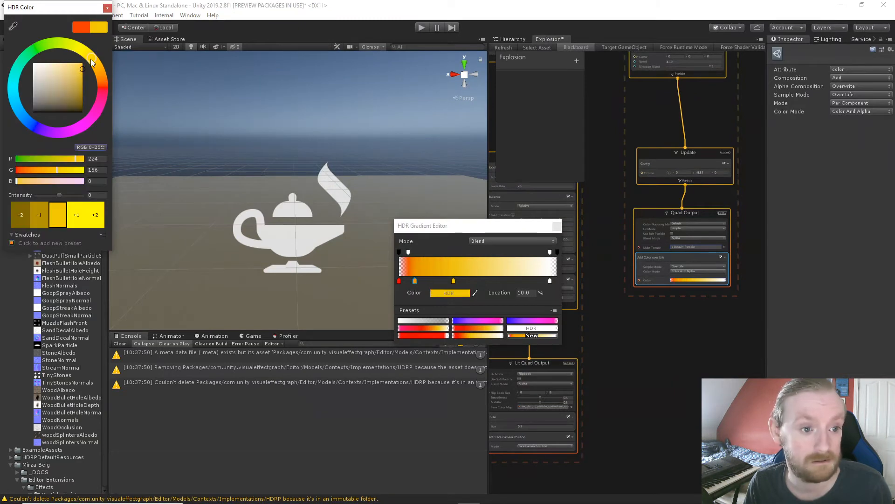
click(108, 8)
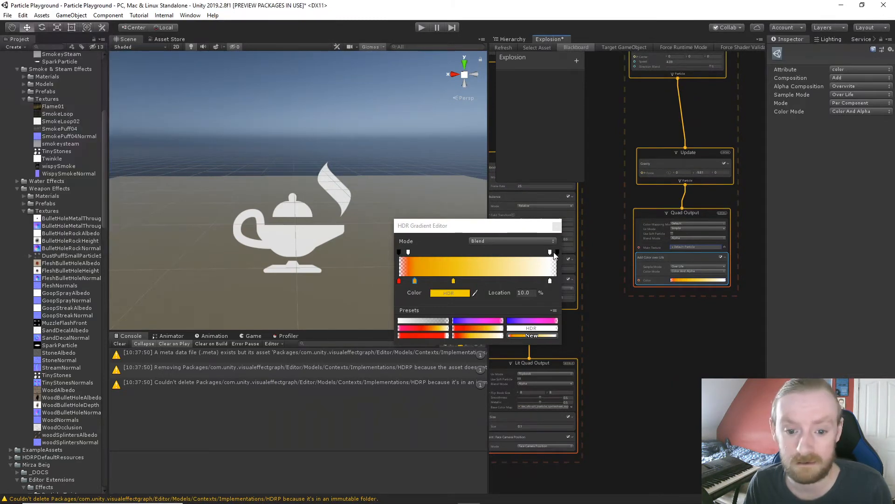
- Spread yellow keys across the gradient from 5.9% to just before the white key, and save it as a new preset
click(468, 281)
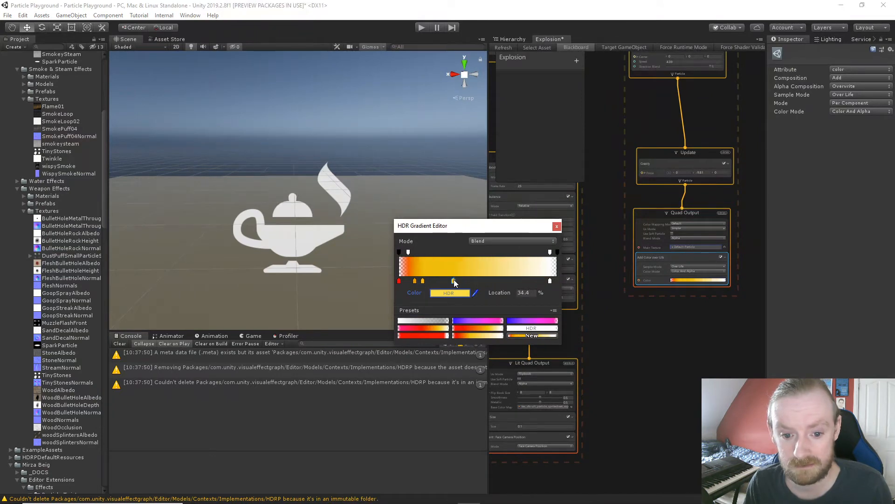
drag(530, 281, 542, 281)
mouse_move(422, 281)
mouse_down()
mouse_move(456, 280)
mouse_move(408, 280)
mouse_up()
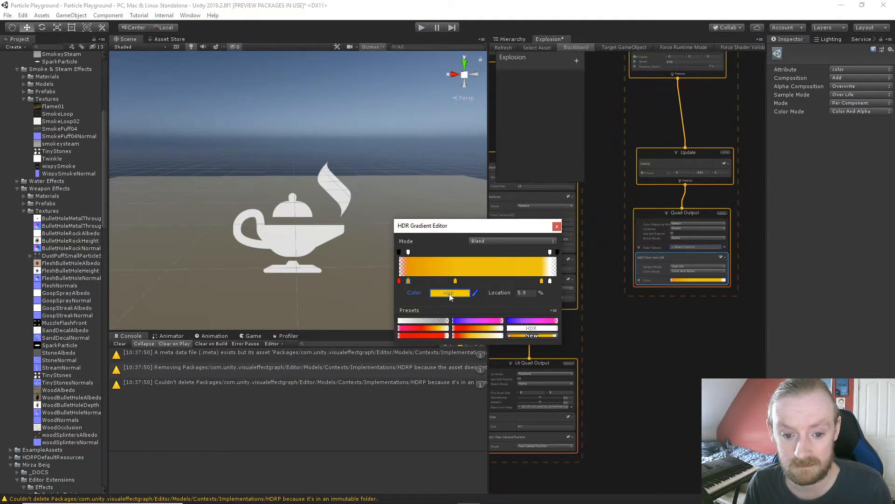
click(537, 335)
click(557, 227)
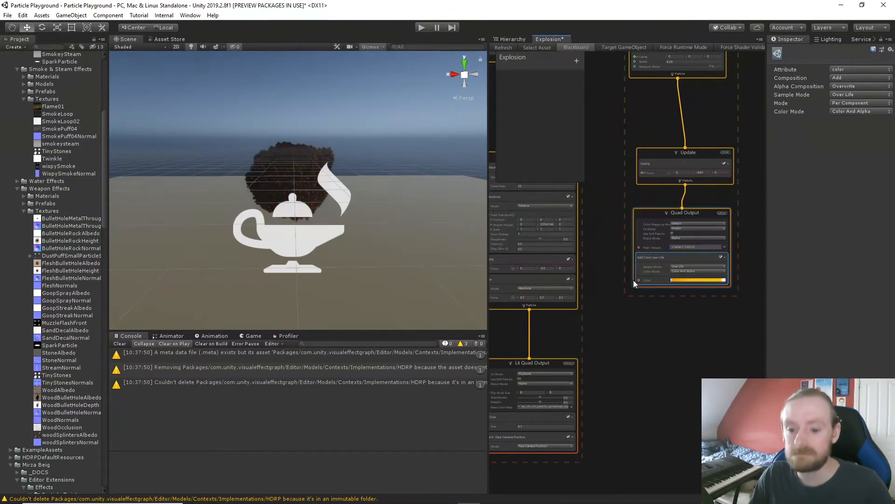
- Set the Quad Output's Color Mapping Mode to Gradient Mapped and its Blend Mode to Additive
scroll(676, 232, up, 5)
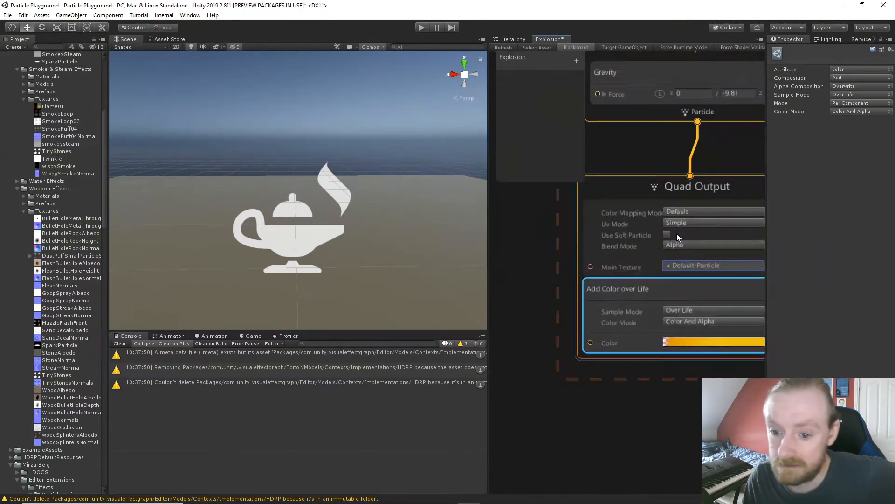
click(681, 213)
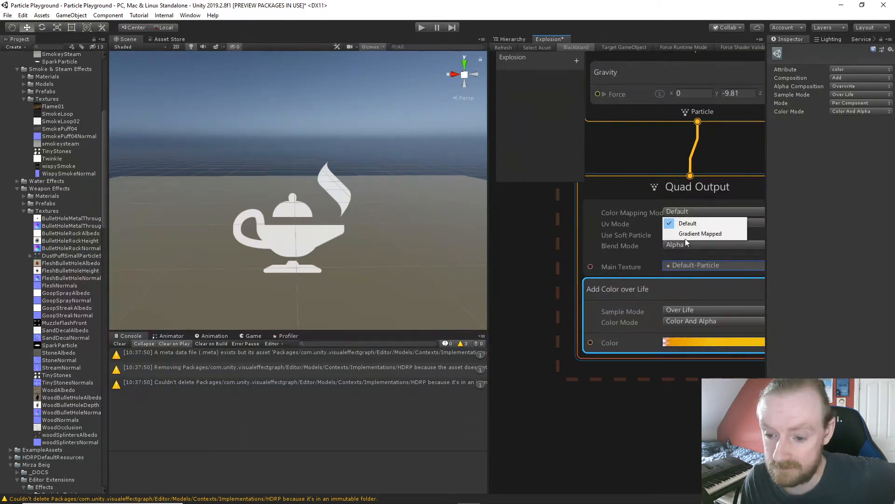
click(686, 234)
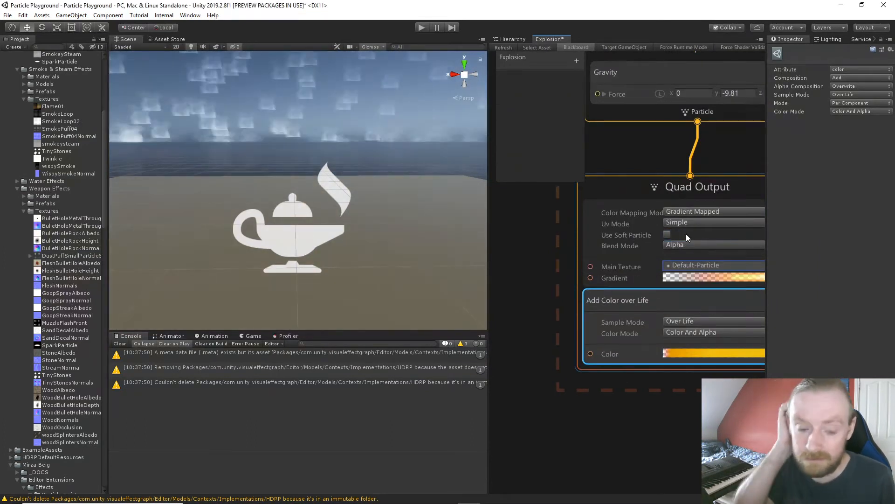
scroll(674, 218, down, 1)
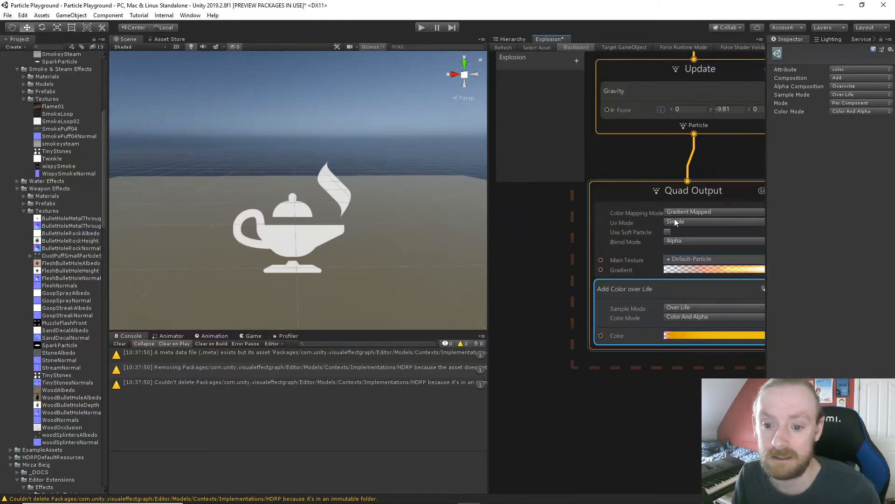
scroll(539, 228, down, 3)
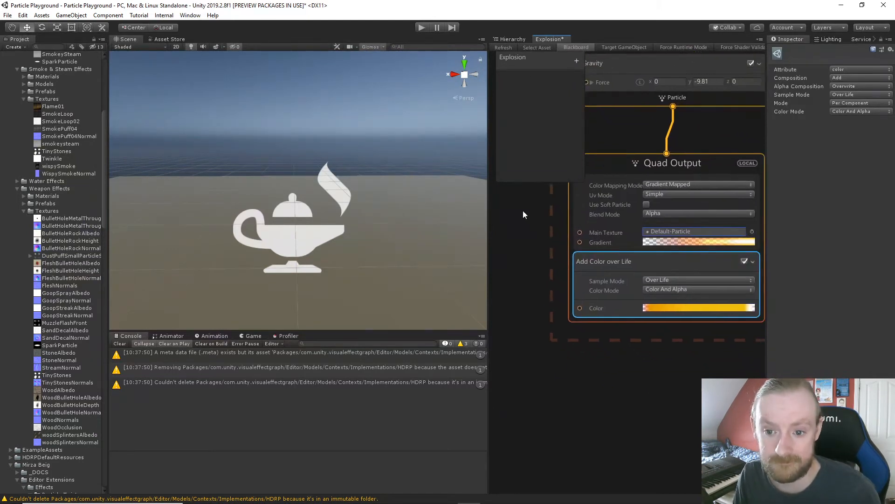
click(660, 199)
click(660, 199)
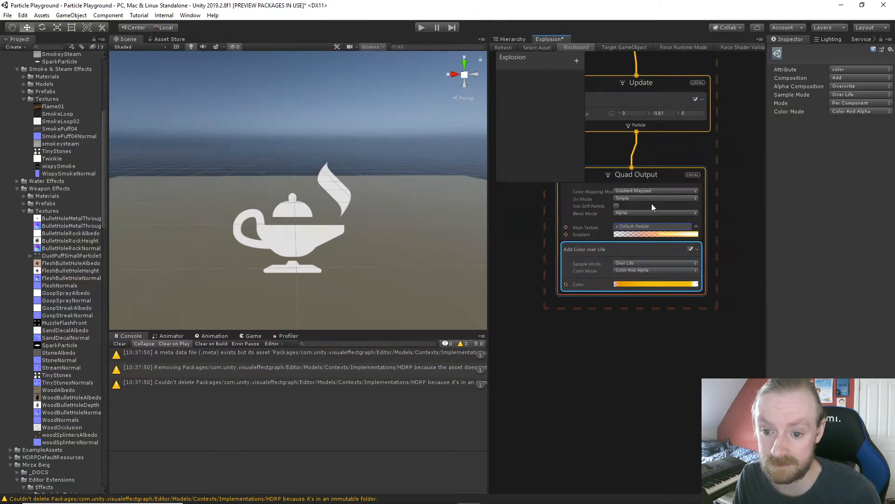
click(649, 209)
click(647, 220)
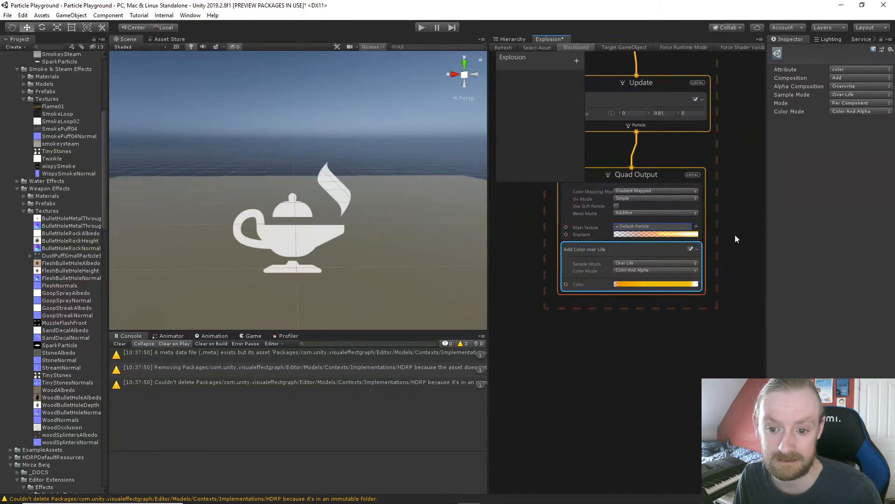
- Apply the newly saved yellow gradient preset to the Quad Output's Gradient property
click(645, 234)
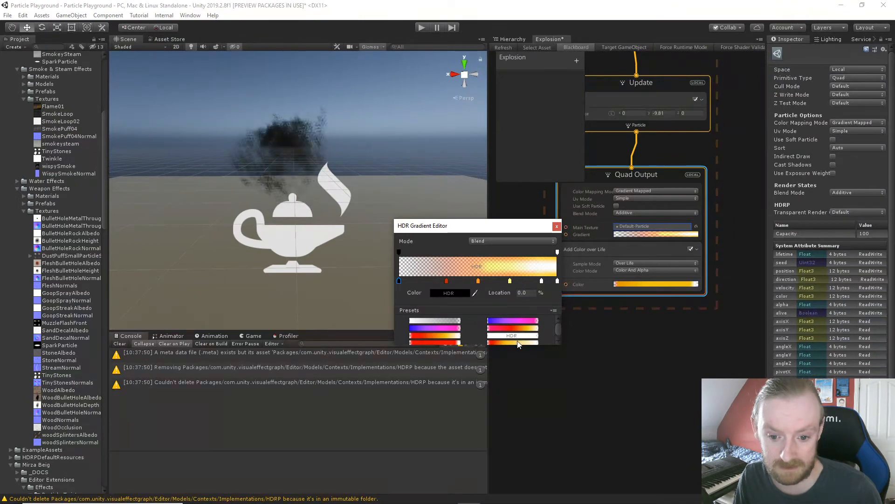
scroll(518, 344, down, 1)
click(446, 339)
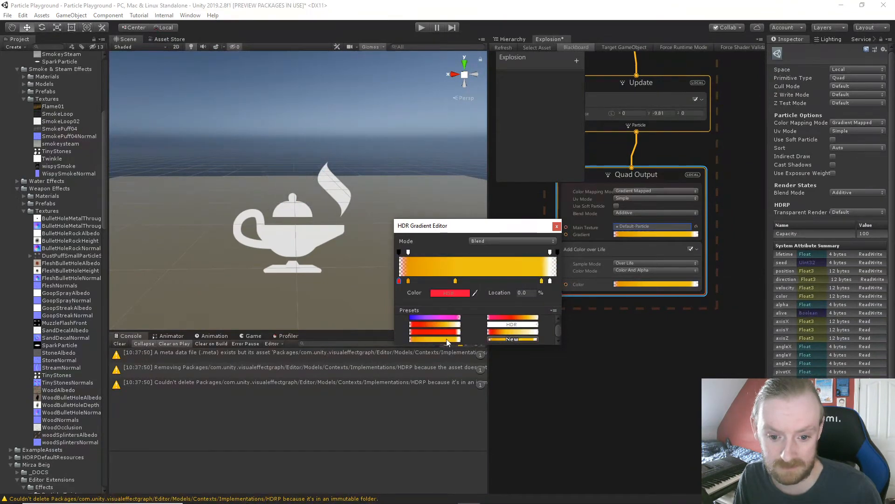
click(556, 226)
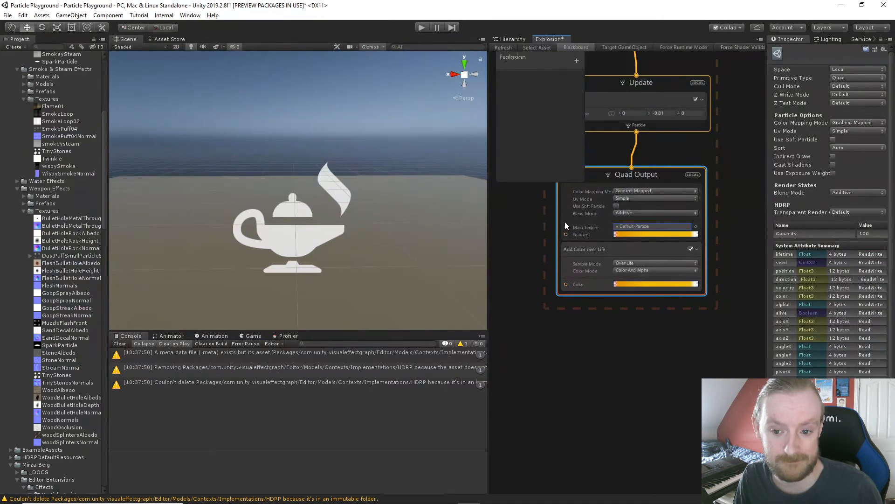
- Disable the Quad Output's Add Color over Life block and inspect the effect from closer in the scene
click(691, 249)
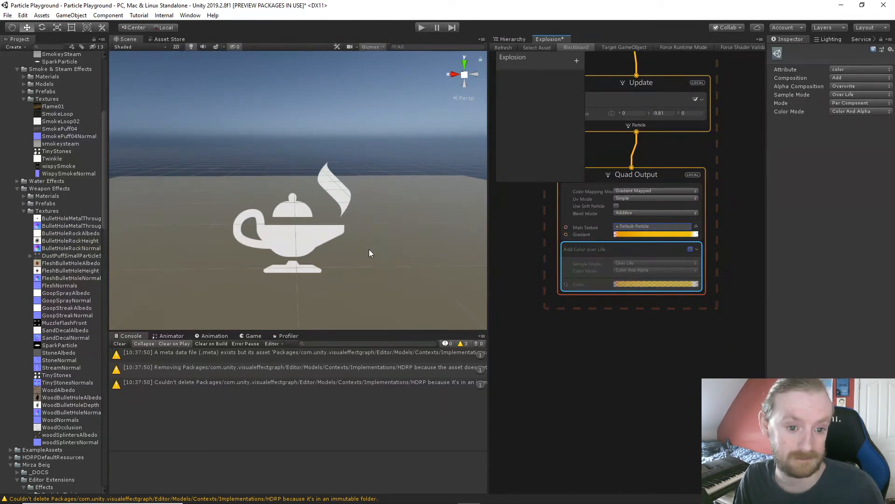
alt+drag(368, 253, 327, 244)
right_drag(327, 243, 599, 237)
key(d)
key(a)
key(a)
key(w)
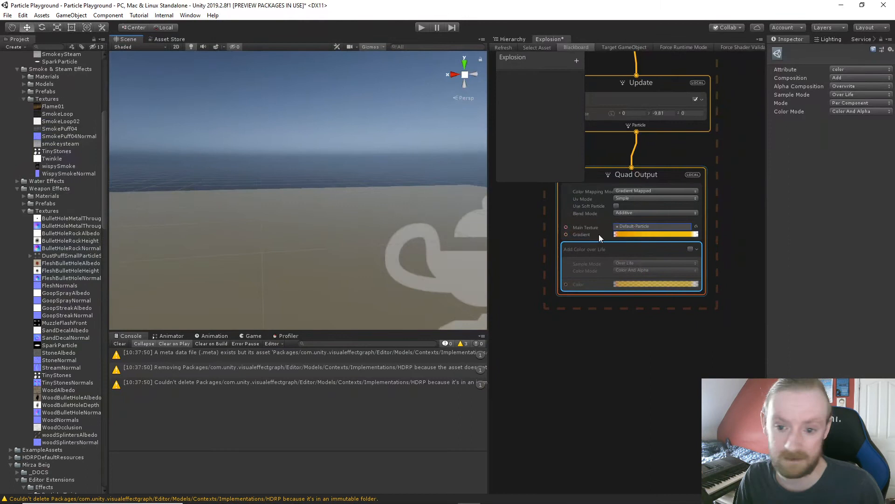
- Set the Quad Output's Blend Mode to Alpha and view the effect from farther back
click(682, 212)
click(669, 233)
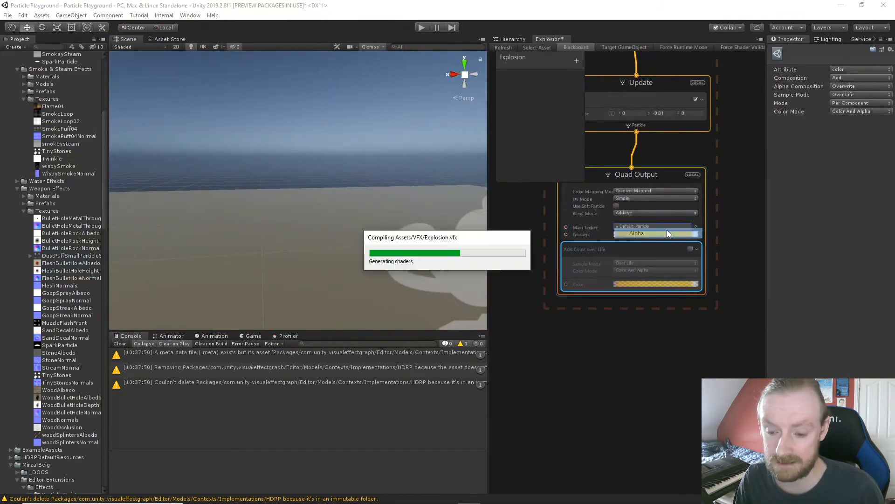
key(s)
right_drag(373, 169, 372, 179)
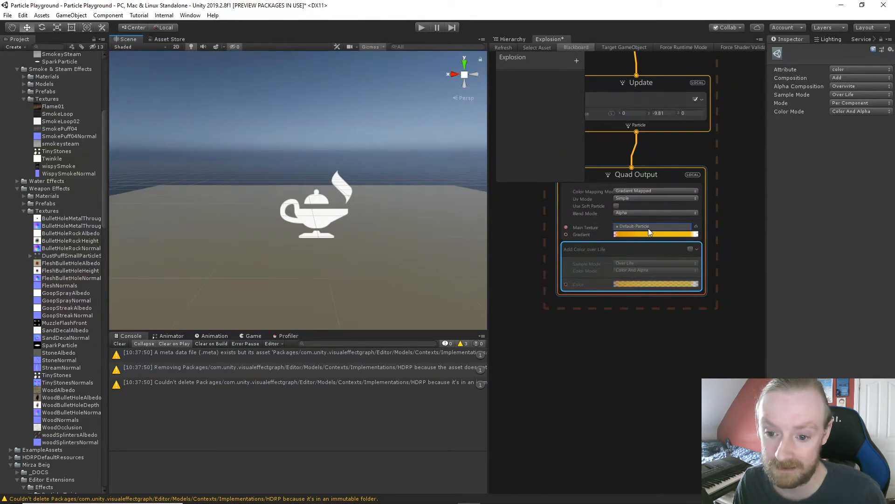
- Delete the Add Color over Life block from the Quad Output and enable Use Soft Particle
click(691, 249)
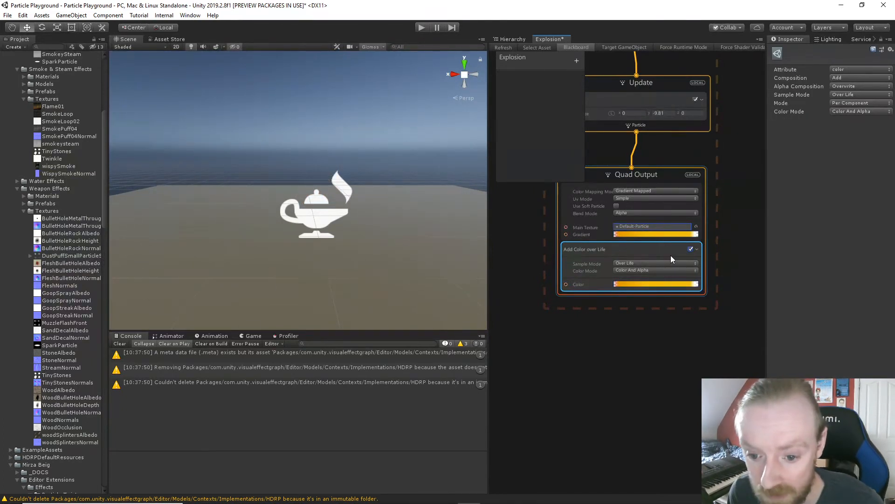
key(Delete)
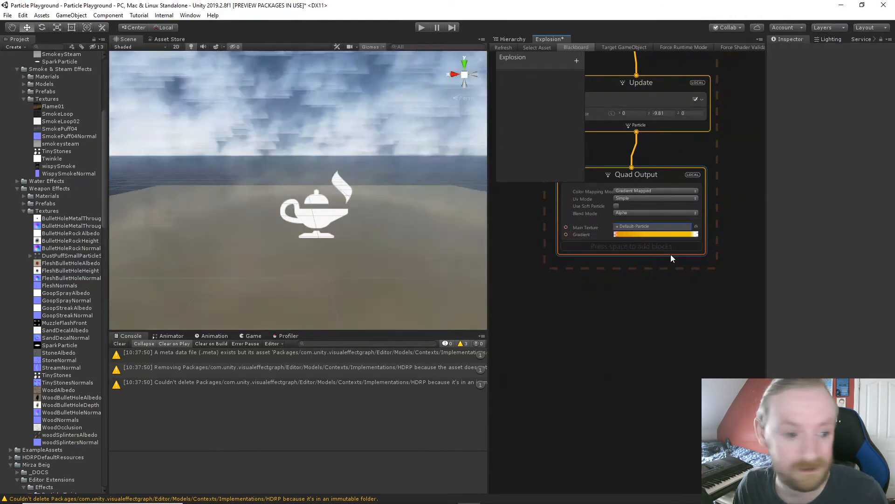
middle_drag(621, 278, 631, 332)
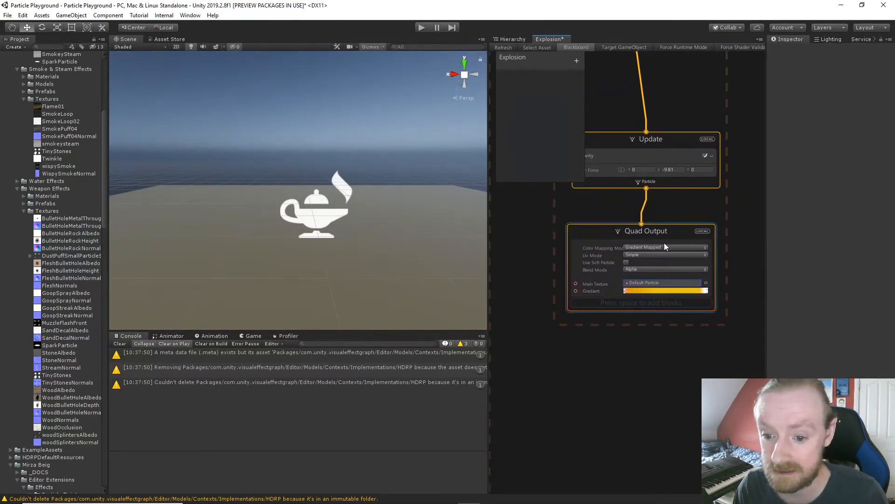
click(627, 262)
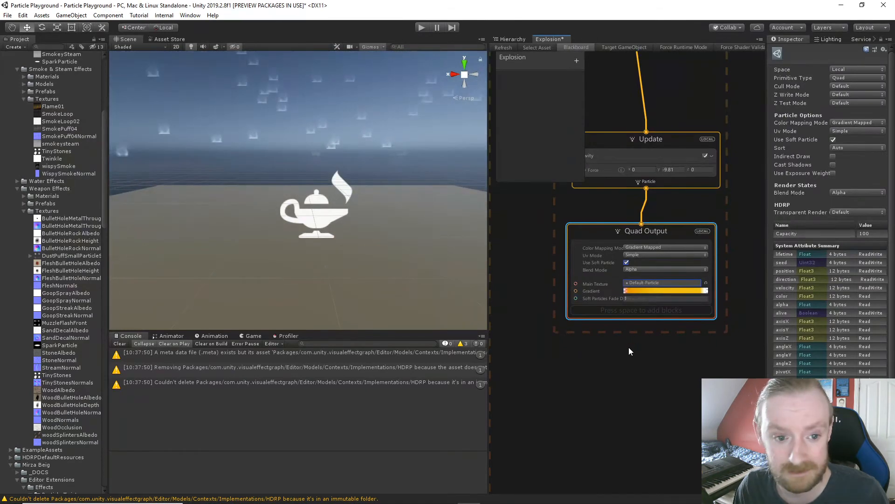
- Add a Set Size block to the Quad Output
key(space)
text(s)
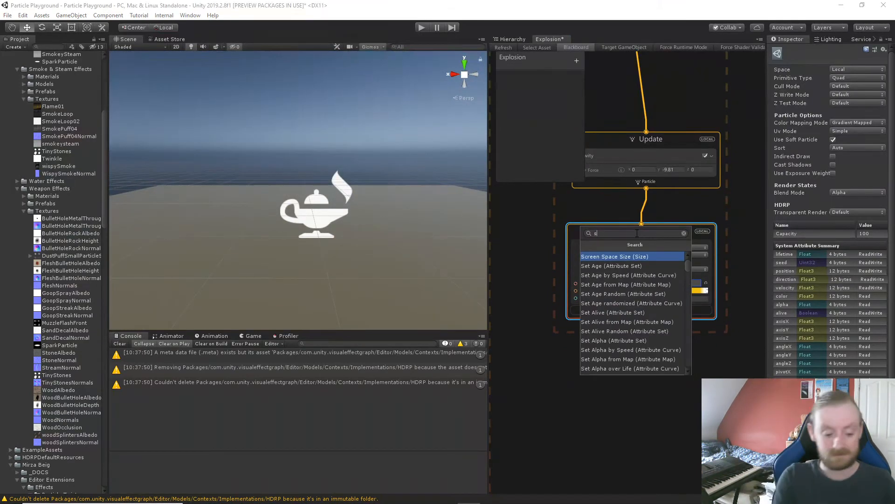
text(et size)
key(Return)
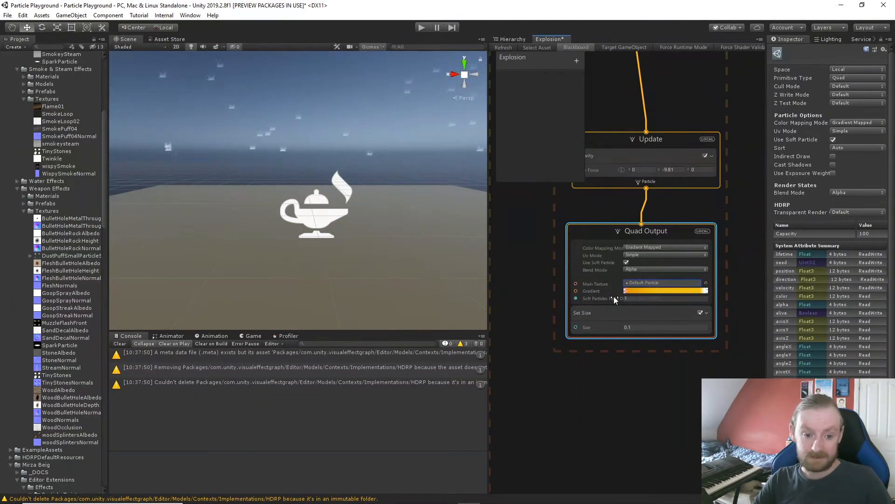
- Add a Set Color block to the second system's Initialize context
scroll(550, 307, down, 3)
middle_drag(535, 288, 618, 135)
scroll(553, 438, up, 2)
middle_drag(533, 371, 503, 449)
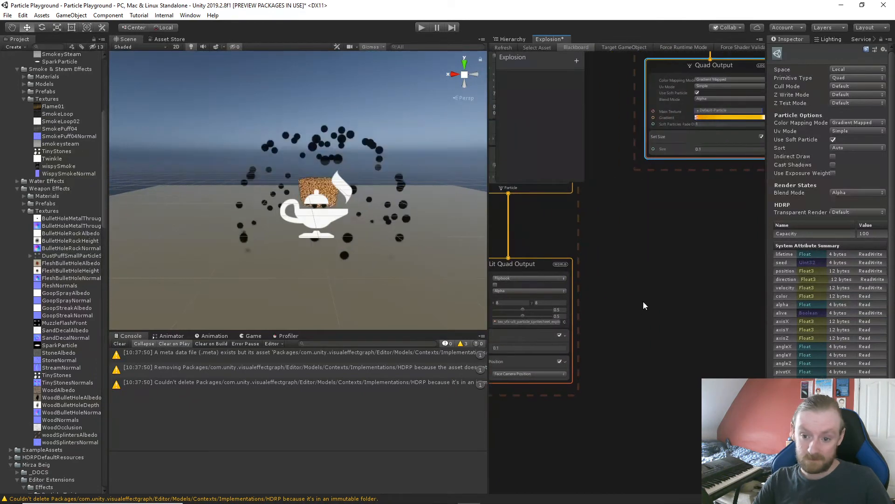
middle_drag(643, 302, 500, 426)
middle_drag(563, 325, 637, 435)
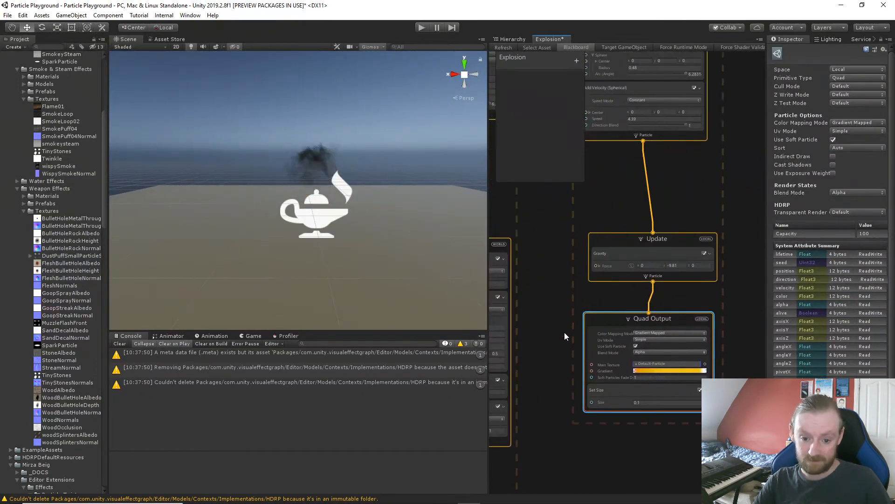
middle_drag(564, 332, 659, 489)
middle_drag(625, 290, 584, 314)
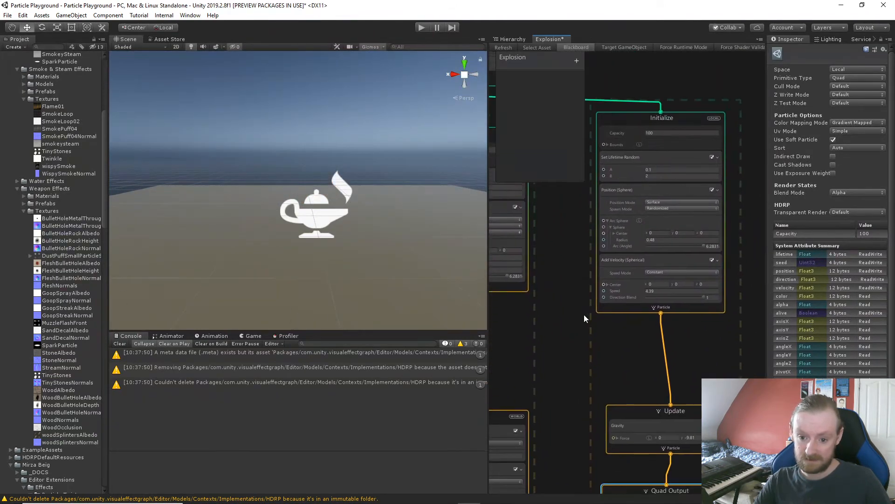
click(650, 116)
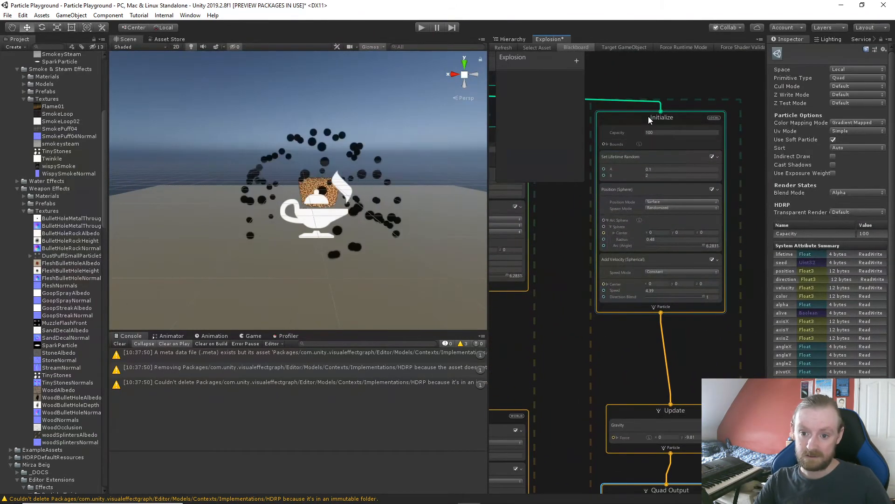
key(space)
text(set col)
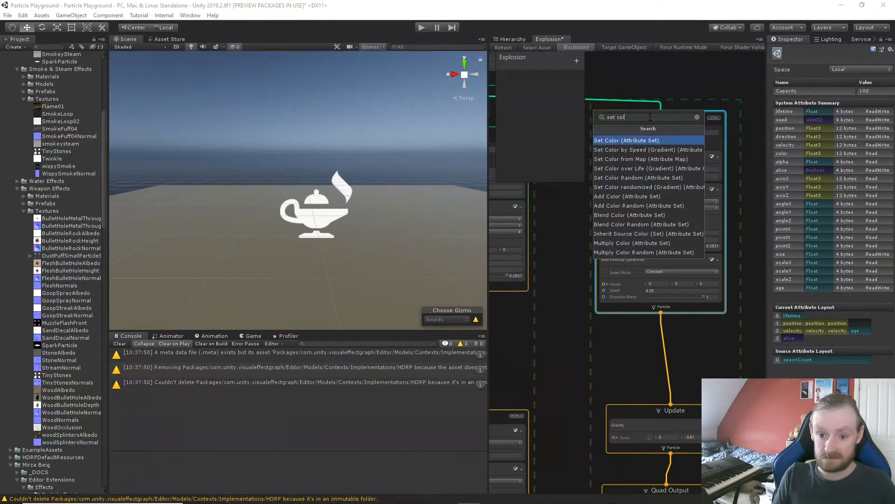
key(Return)
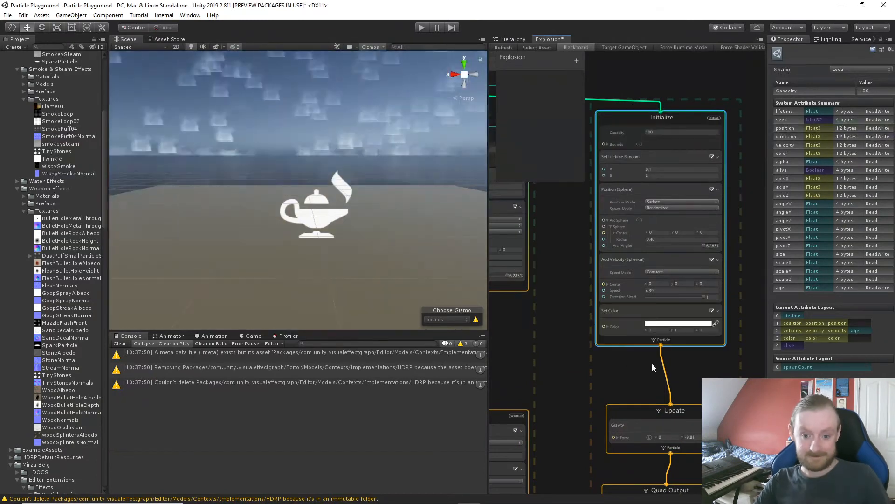
- Set the color of the Set Color block in the second system's Initialize context to yellow
click(670, 323)
click(65, 69)
drag(68, 70, 83, 49)
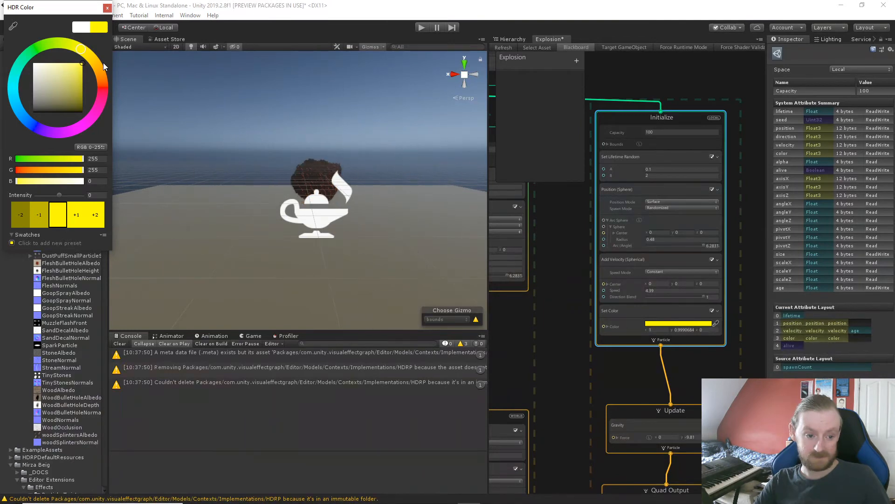
click(107, 8)
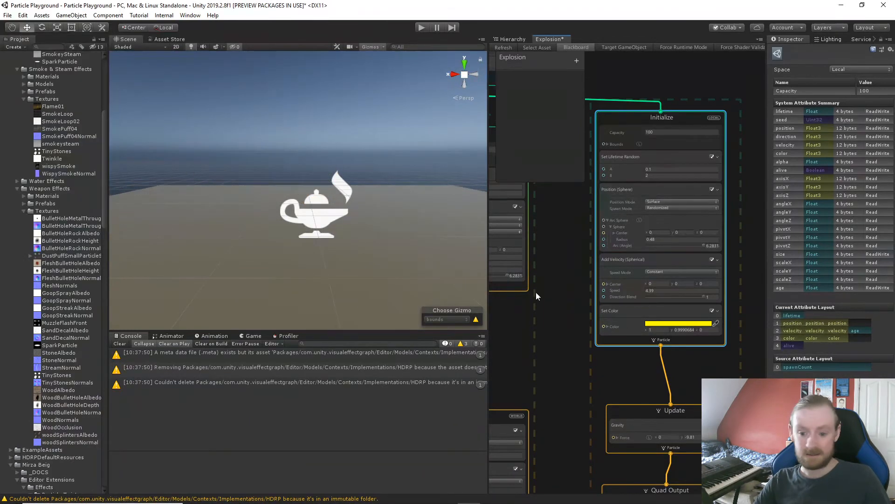
- Delete the Set Color block from the second system's Initialize context
click(626, 318)
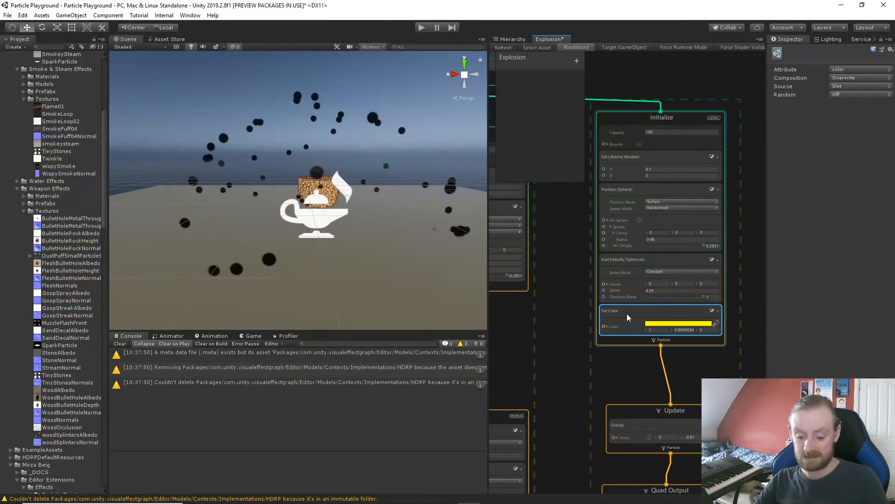
key(Delete)
- Set the size in the gradient-mapped Quad Output's Set Size block to 0.01
middle_drag(535, 368, 826, 101)
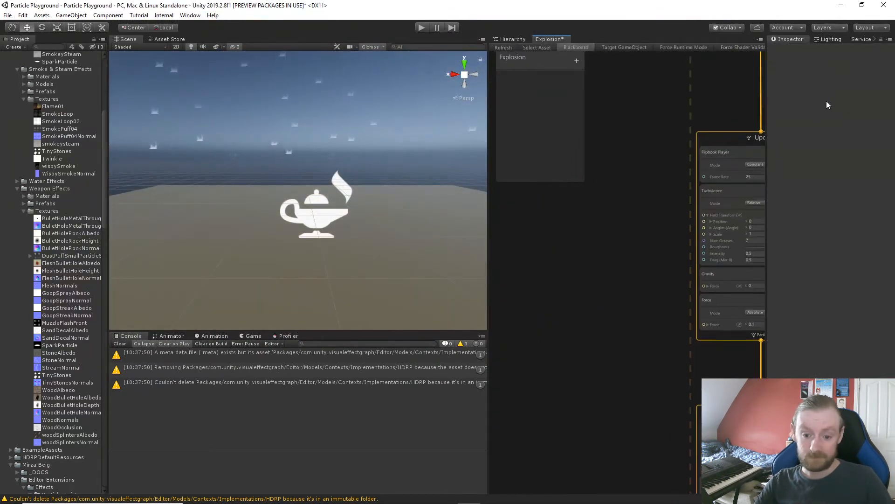
middle_drag(651, 182, 571, 59)
middle_drag(611, 252, 581, 169)
scroll(640, 283, up, 3)
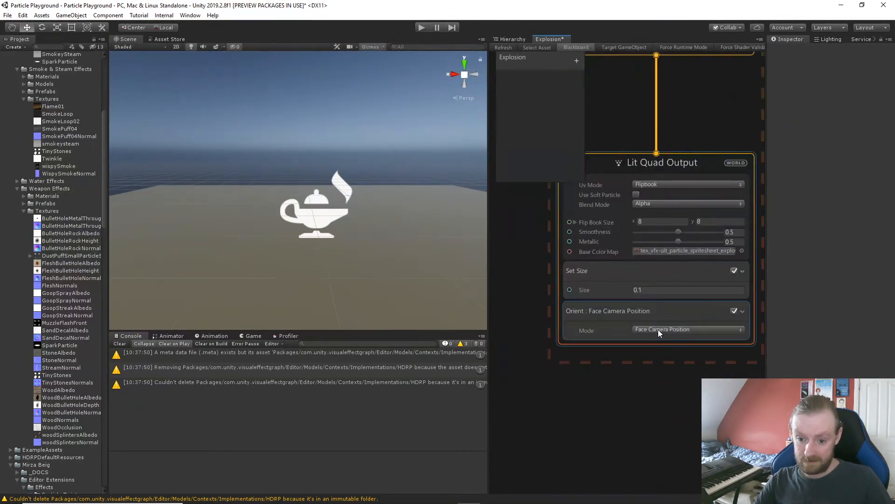
scroll(562, 254, down, 3)
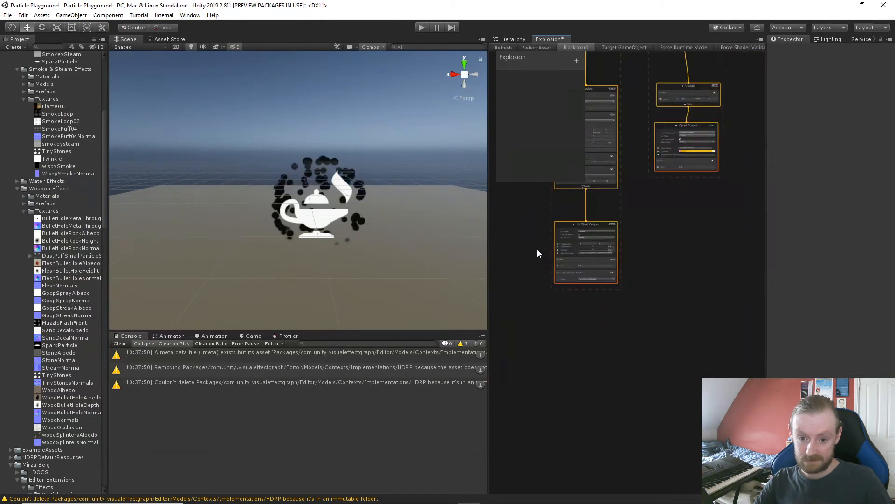
middle_drag(537, 249, 601, 309)
scroll(645, 287, up, 2)
scroll(680, 294, down, 2)
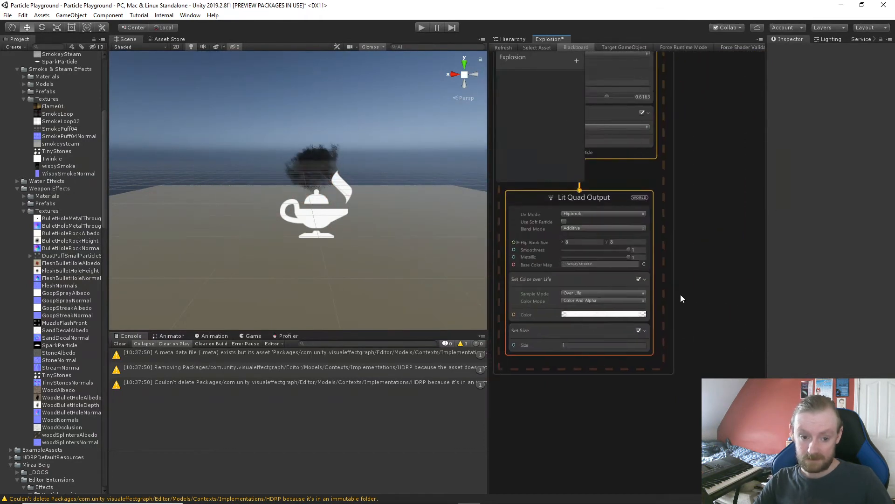
scroll(680, 293, down, 4)
scroll(667, 283, down, 2)
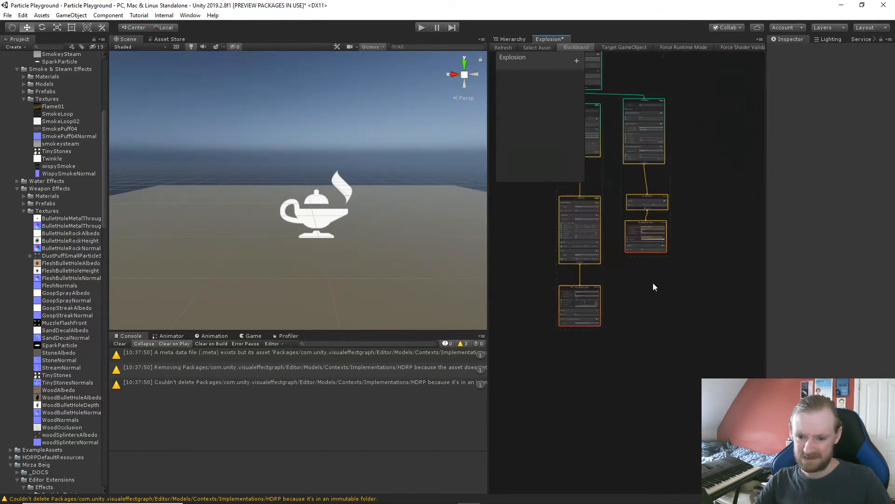
scroll(633, 245, up, 6)
middle_drag(620, 310, 622, 319)
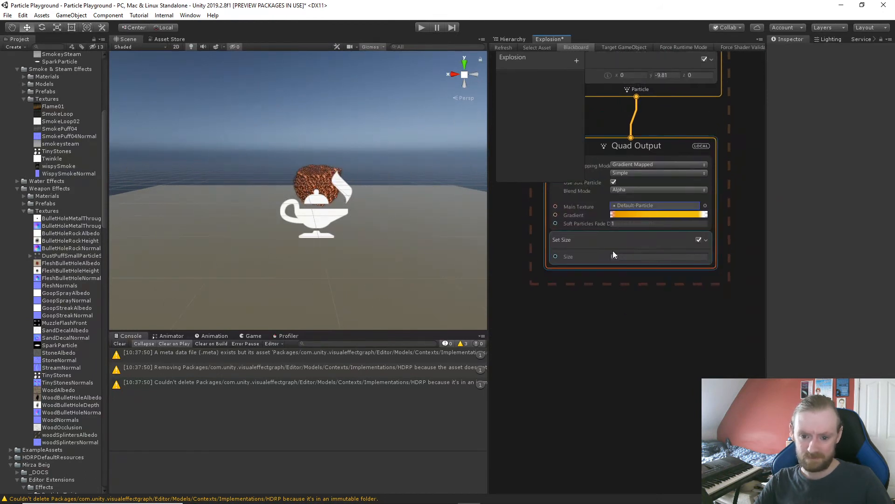
click(623, 255)
text(.01)
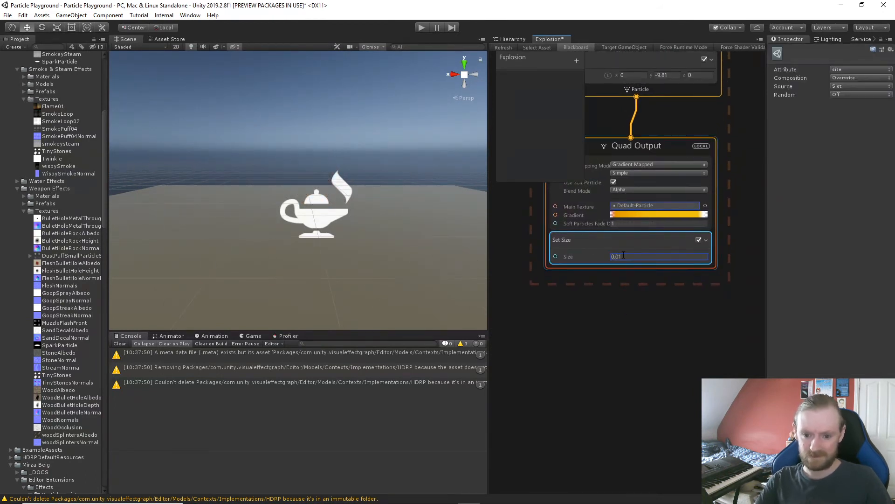
scroll(623, 255, down, 10)
scroll(631, 280, up, 10)
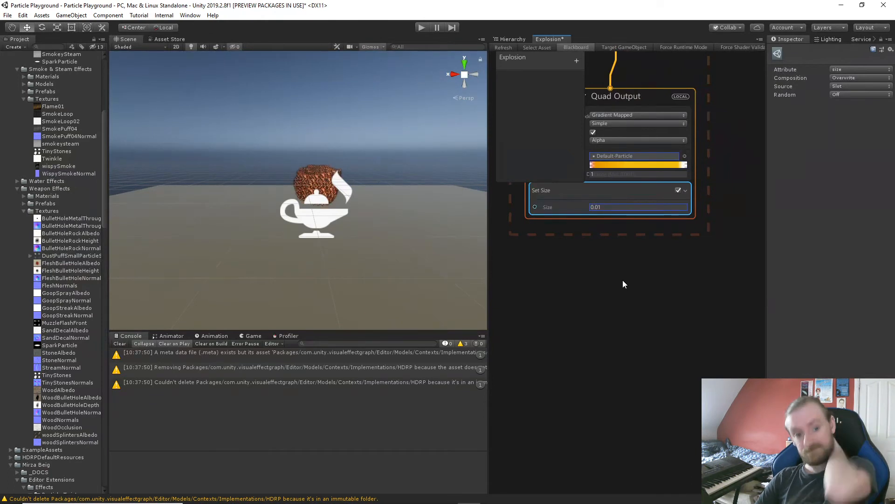
- Add a Set Scale block to the Quad Output and set its X scale to 5
click(629, 95)
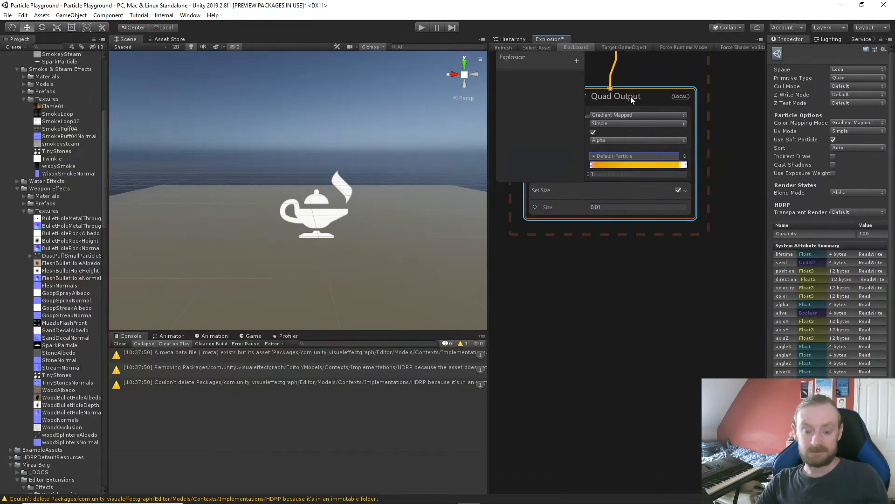
key(space)
text(set scale)
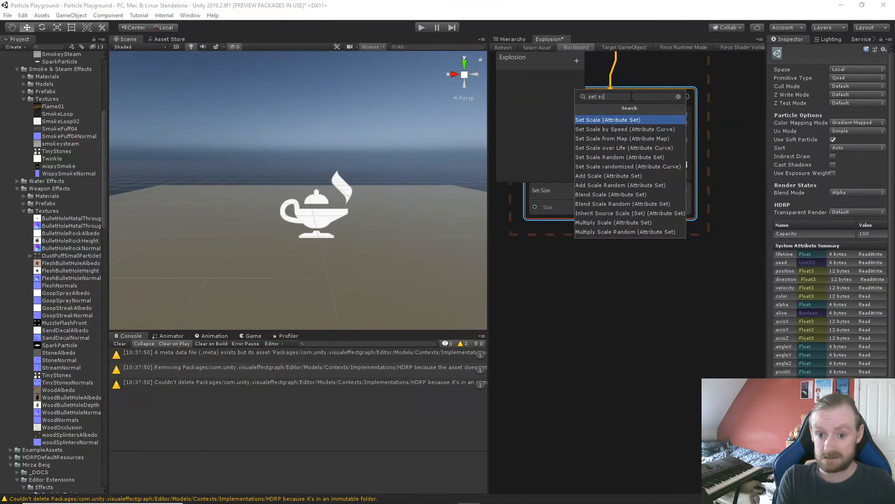
key(Return)
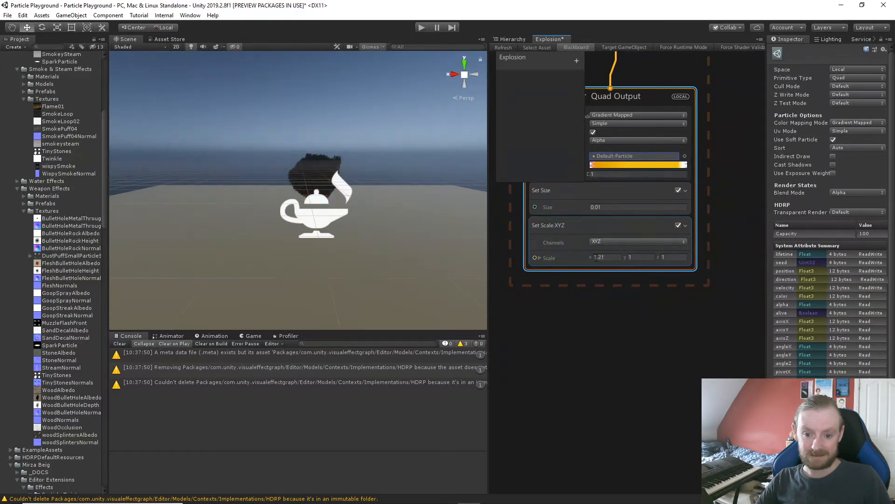
drag(591, 256, 623, 258)
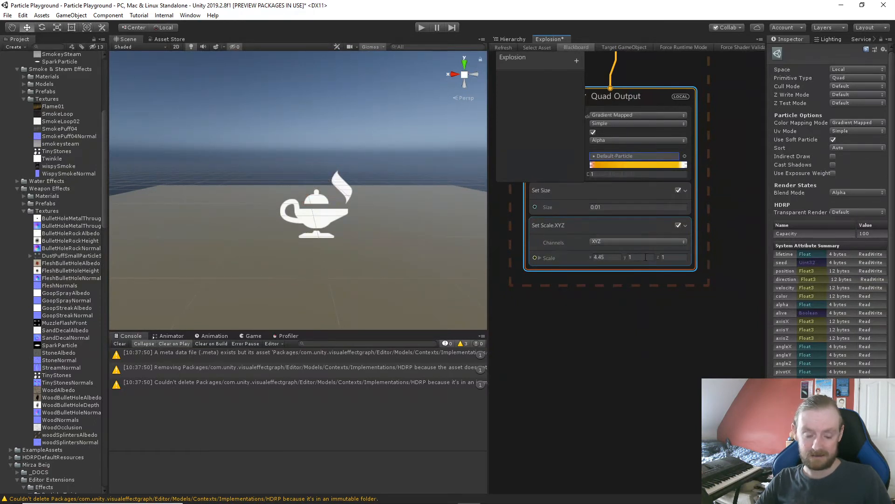
drag(646, 257, 661, 258)
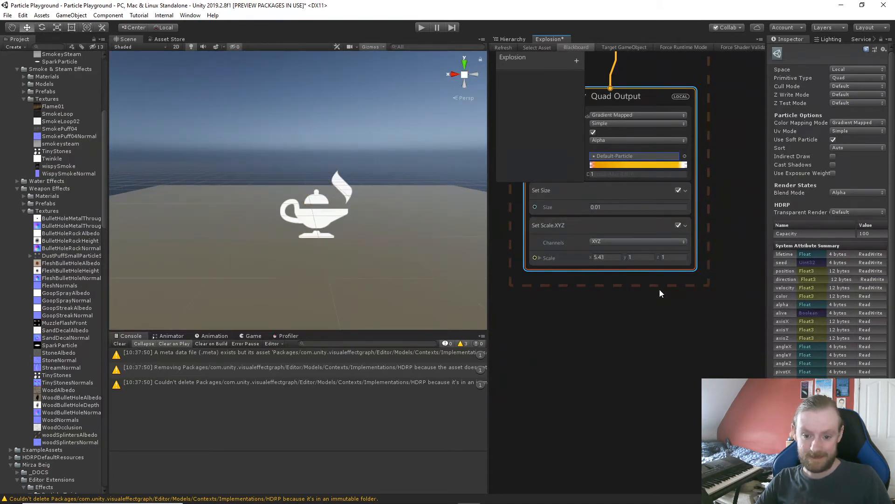
click(616, 266)
click(606, 257)
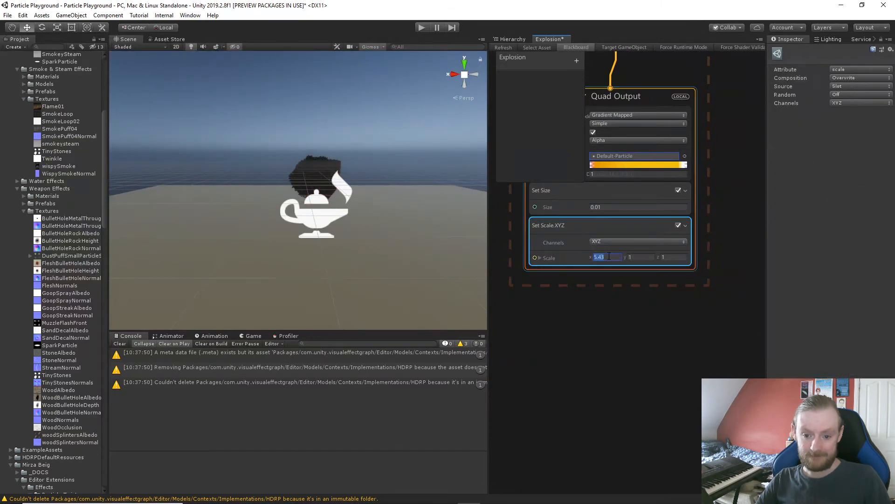
text(5)
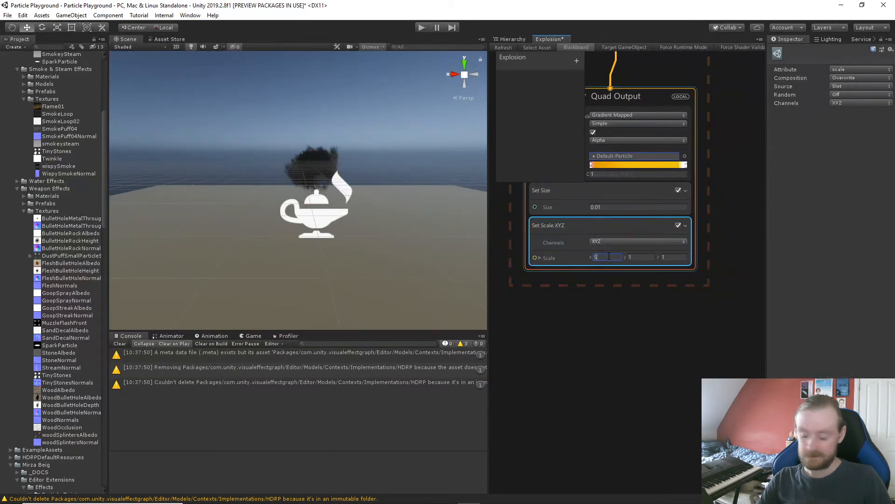
- Add an Orient: Along Velocity block to the Quad Output and set the Set Scale block's X value to 2
click(649, 97)
key(space)
text(orie)
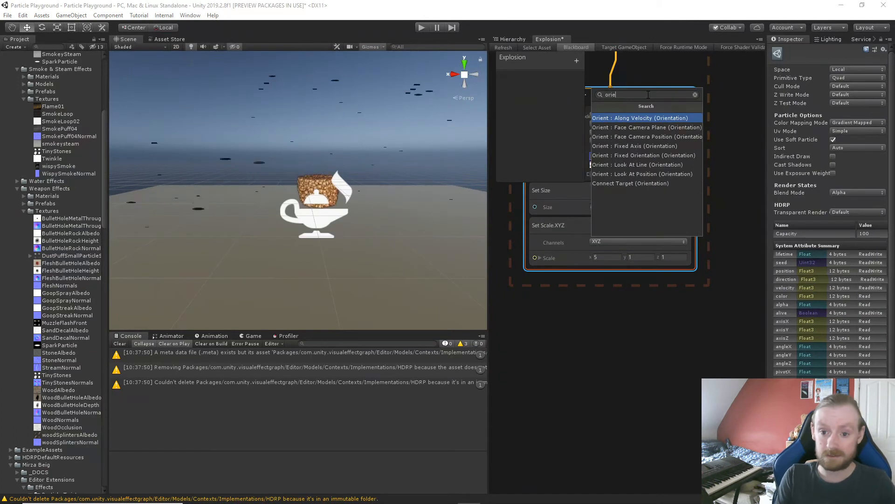
key(Return)
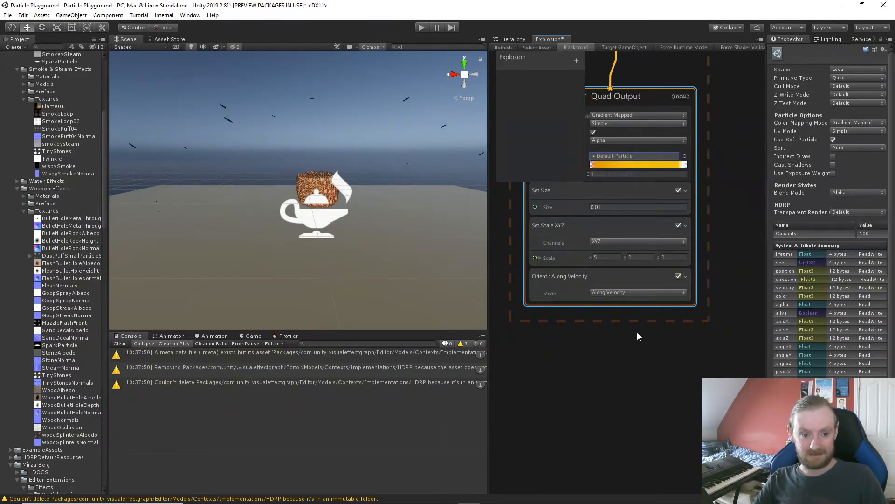
click(608, 257)
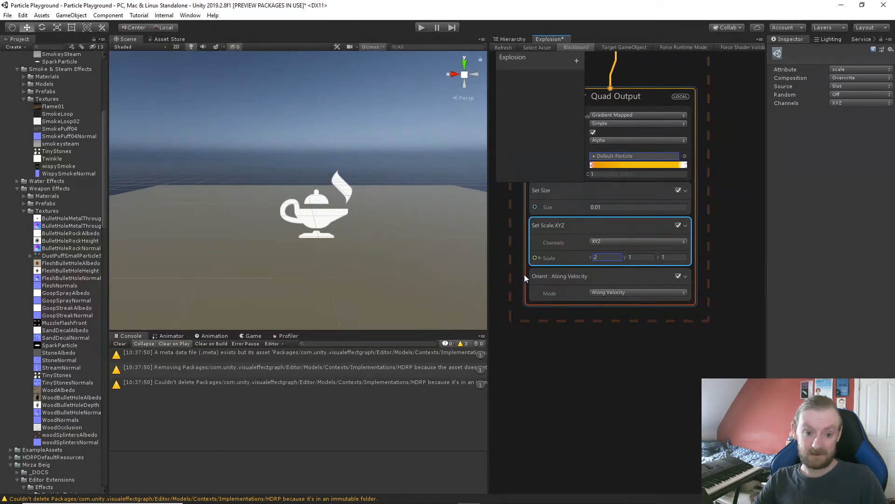
- Examine the explosion and its flying sparks from closer up in the scene
key(w)
mouse_move(457, 232)
right_down()
mouse_move(455, 253)
mouse_move(452, 229)
right_up()
key(s)
key(w)
key(d)
key(a)
key(s)
key(q)
key(e)
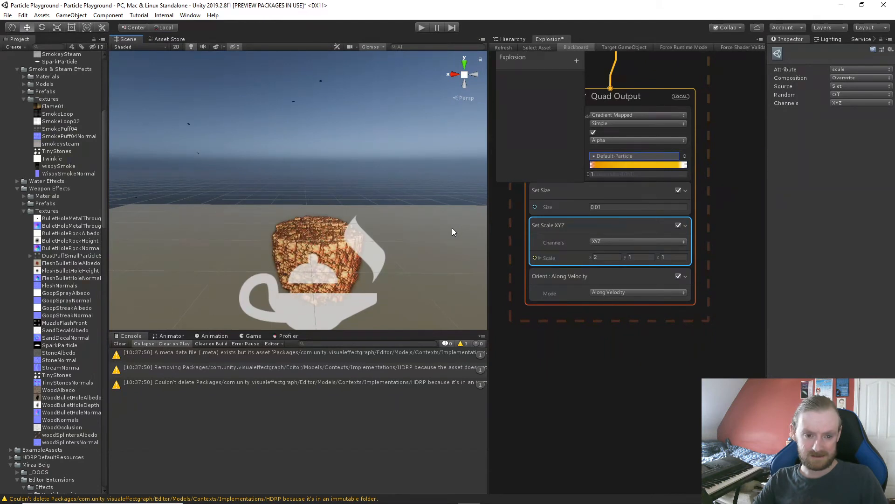
right_drag(452, 227, 446, 232)
- Set the size in the Set Size block of the first system's flipbook Lit Quad Output to 0.5
middle_drag(727, 224, 718, 481)
middle_drag(707, 328, 713, 440)
mouse_move(679, 335)
middle_down()
mouse_move(693, 405)
mouse_move(856, 278)
middle_up()
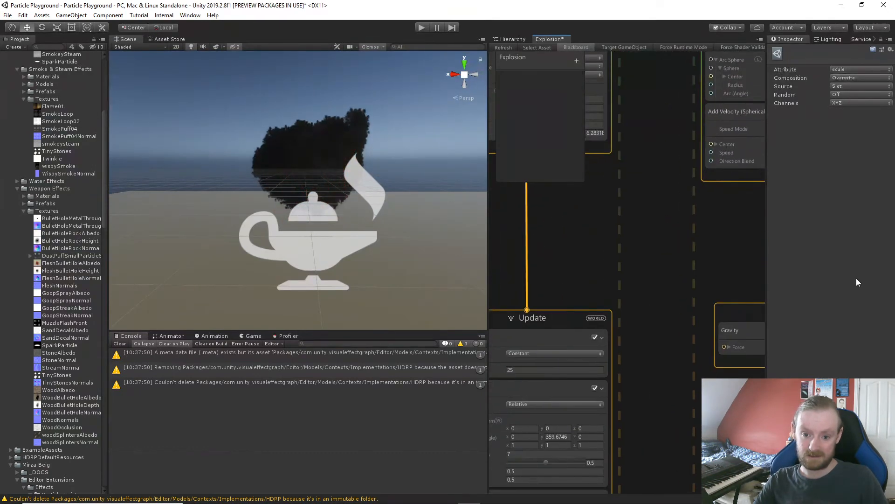
scroll(625, 364, down, 4)
middle_drag(619, 394, 645, 279)
scroll(654, 332, down, 1)
middle_drag(653, 334, 657, 281)
scroll(657, 281, up, 2)
middle_drag(590, 423, 594, 339)
click(583, 349)
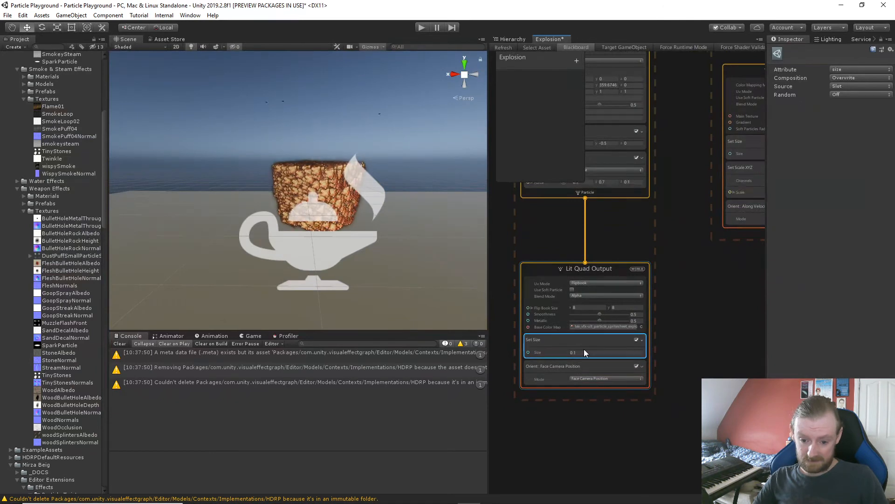
click(585, 351)
text(0.5)
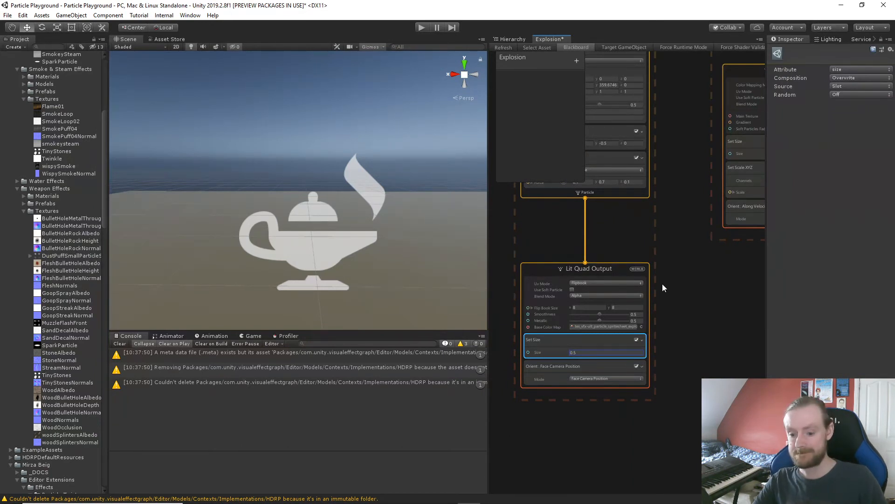
- Set the count of the periodic burst in the Spawn context to 1000
middle_drag(661, 276, 668, 363)
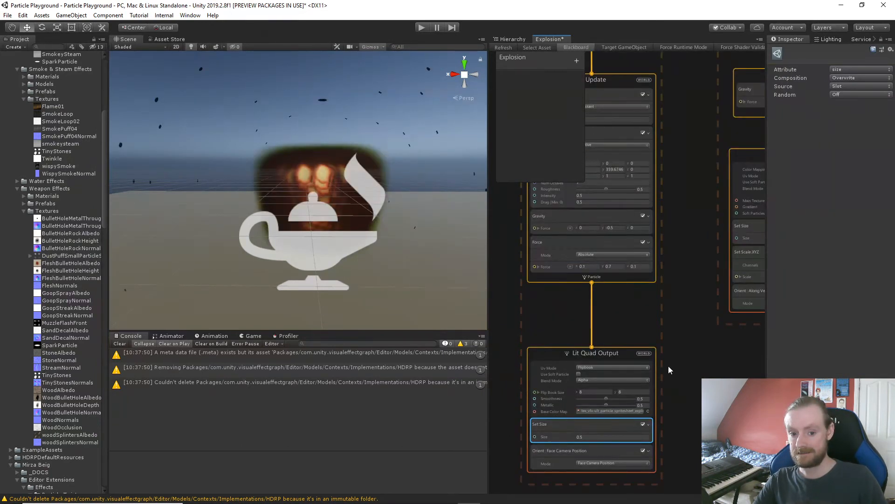
middle_drag(668, 366, 668, 371)
right_click(662, 300)
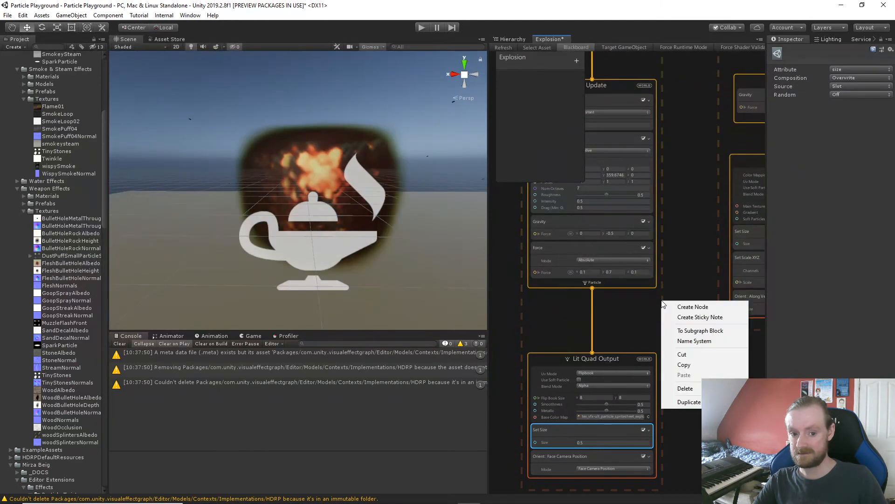
click(688, 222)
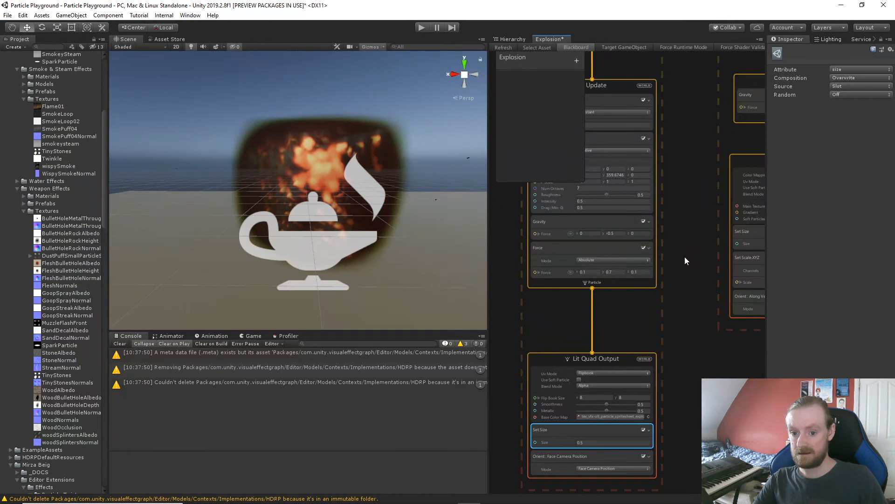
middle_drag(681, 202, 679, 371)
middle_drag(669, 274, 670, 306)
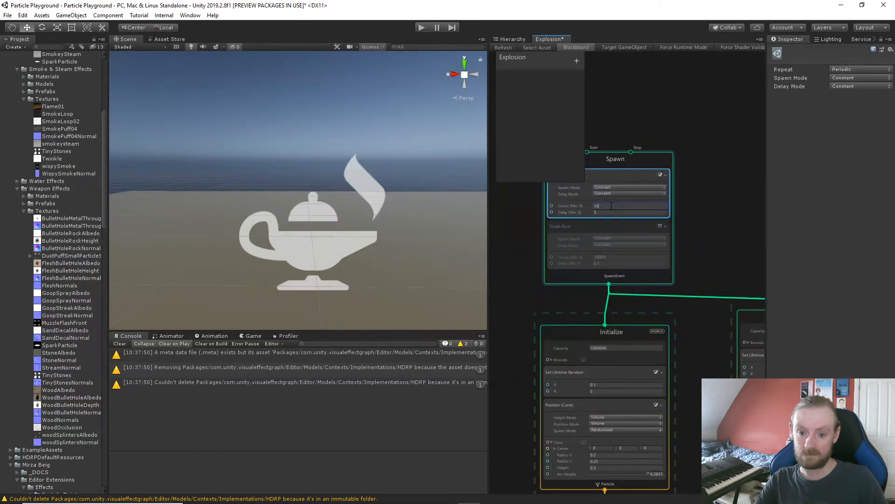
text(00)
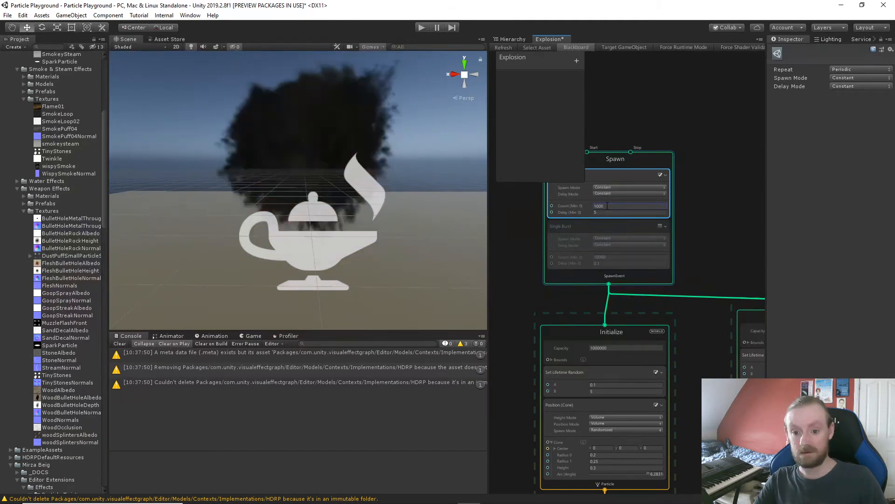
key(Return)
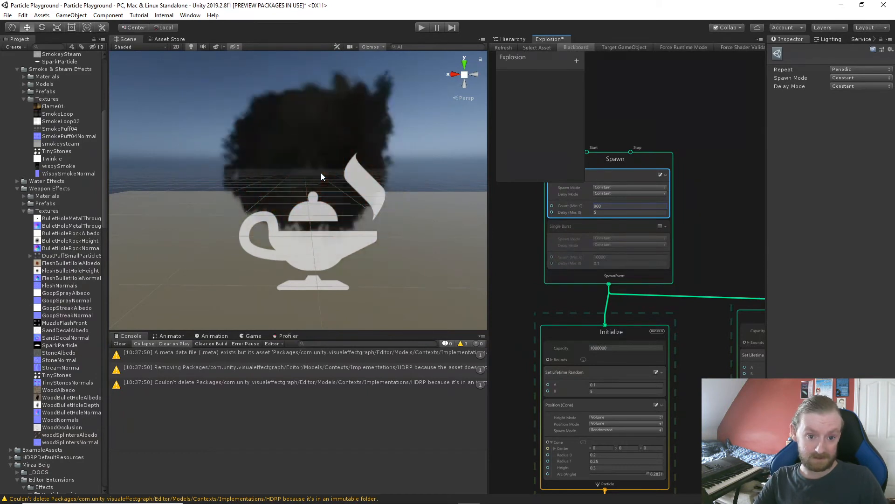
right_drag(360, 185, 359, 203)
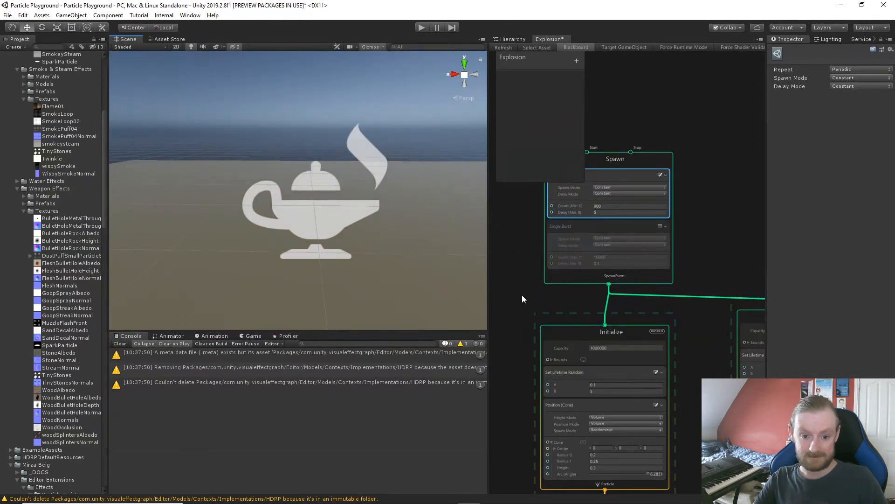
- Locate the wispySmoke base color map of the additive smoke output in the project and show its import settings
middle_drag(522, 294, 595, 168)
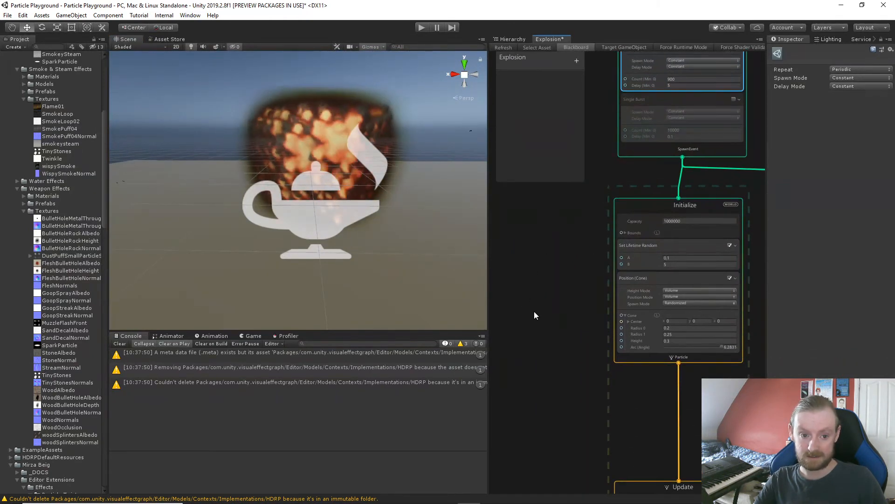
middle_drag(533, 311, 553, 100)
middle_drag(549, 297, 626, 163)
scroll(549, 337, down, 3)
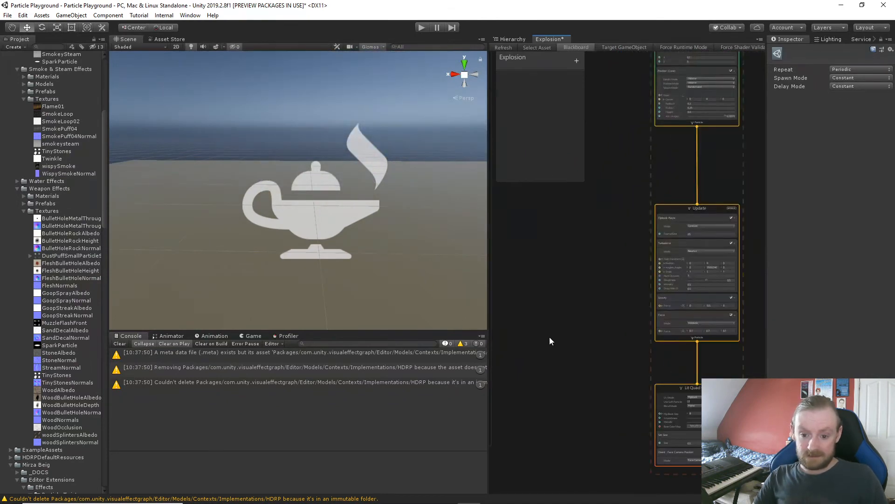
scroll(625, 298, down, 2)
scroll(563, 335, up, 6)
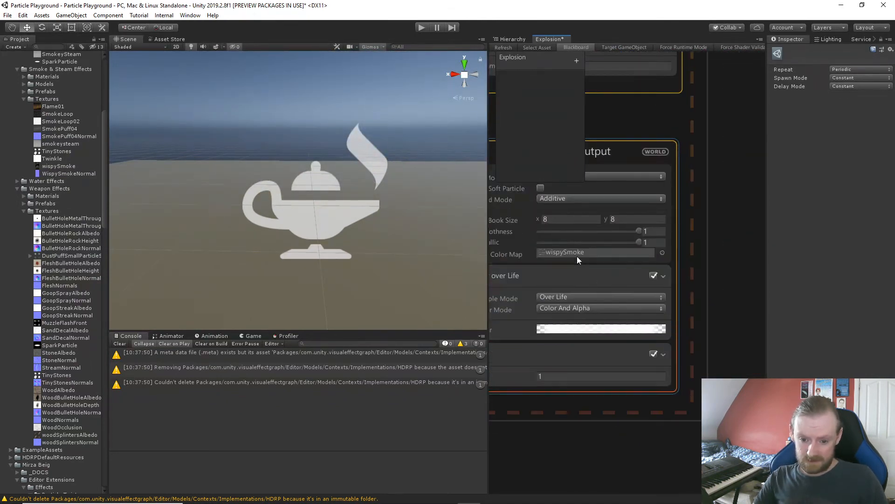
click(575, 250)
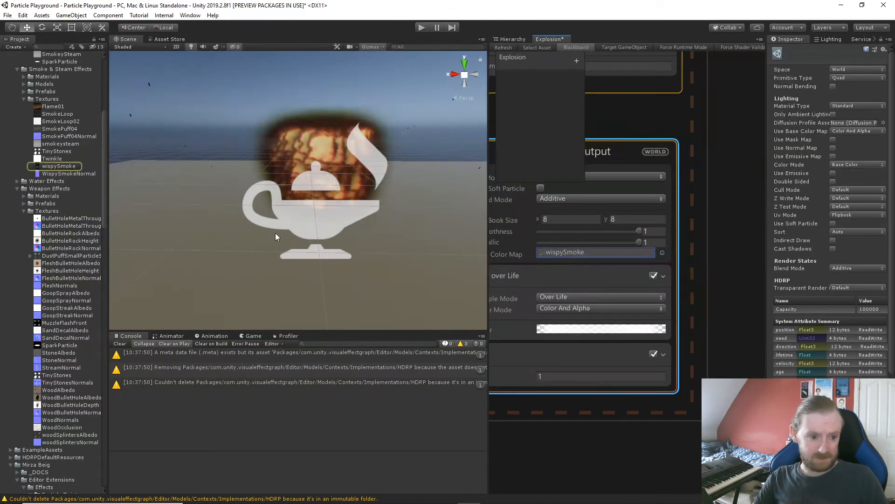
click(77, 166)
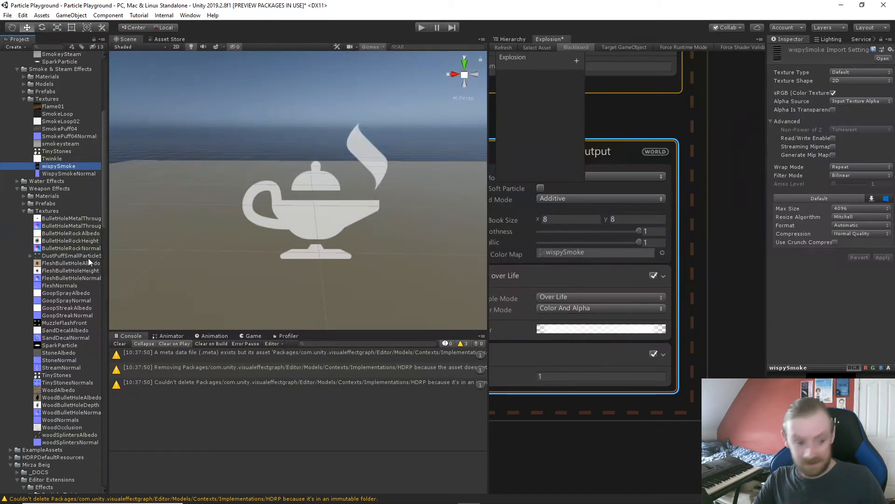
- Widen the project list and examine the realistic smoke and explosion spritesheet textures as candidates for the effect
scroll(68, 293, down, 15)
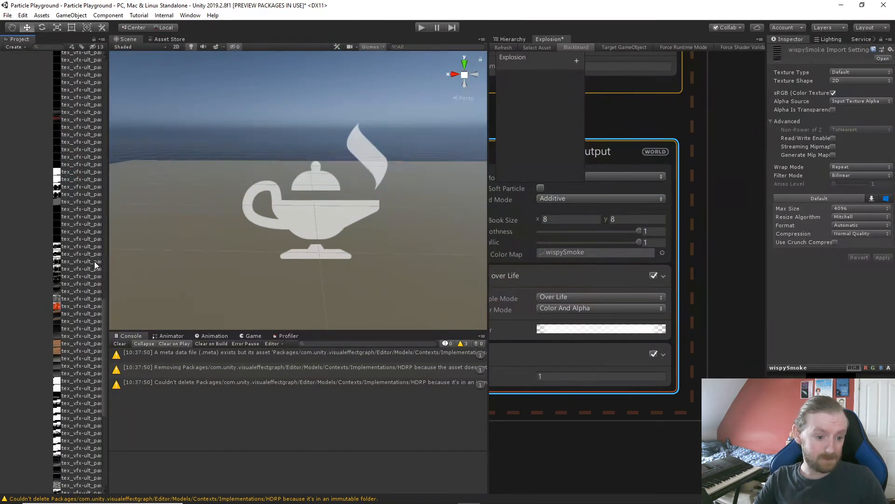
drag(108, 253, 270, 253)
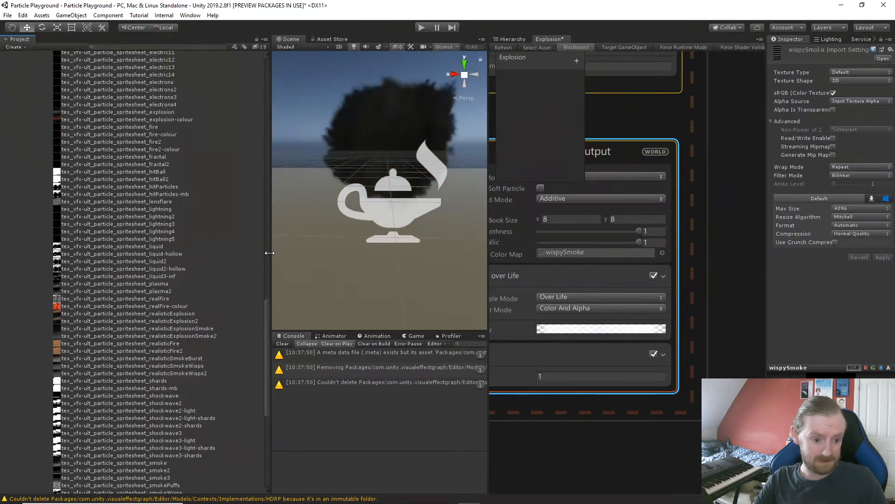
scroll(205, 368, up, 4)
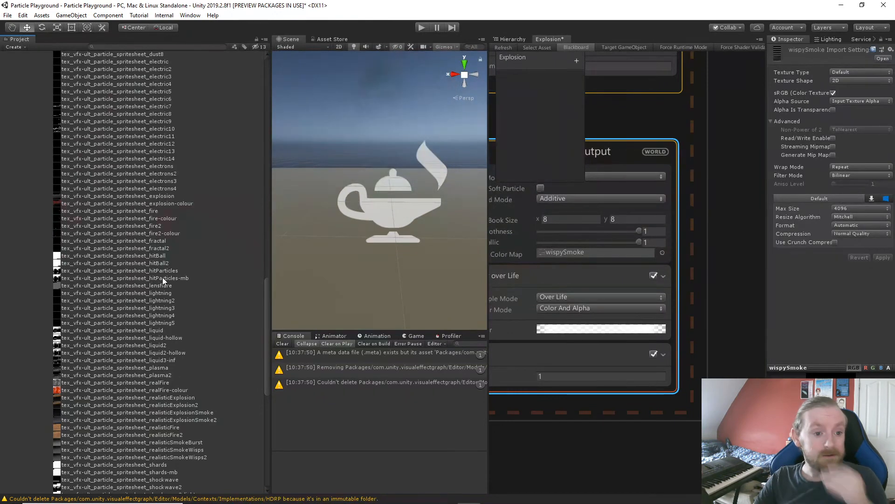
scroll(163, 280, down, 3)
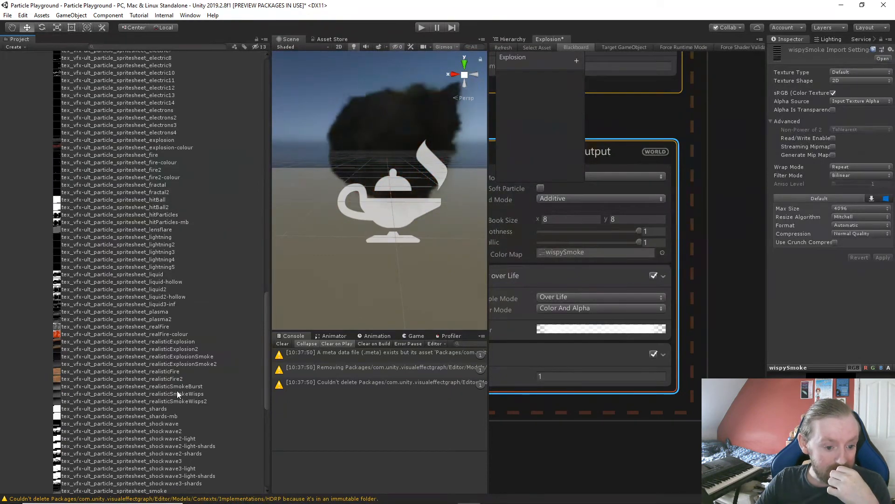
click(178, 387)
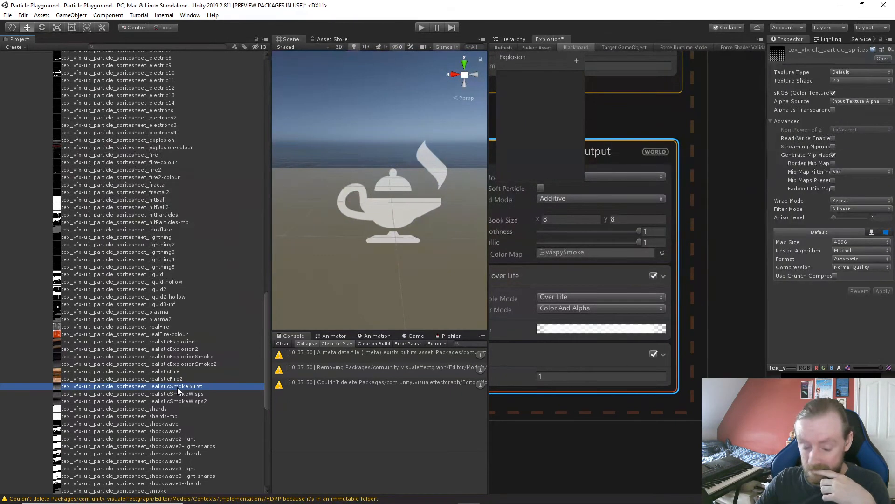
click(178, 395)
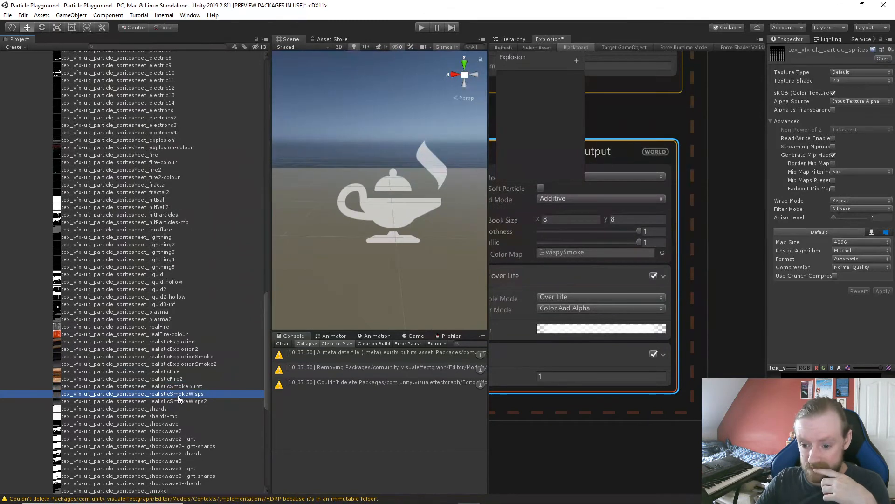
click(179, 402)
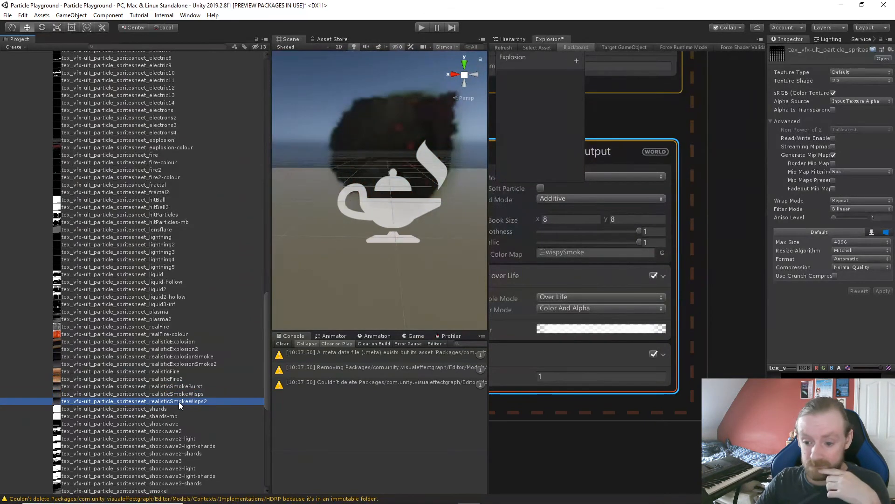
click(176, 365)
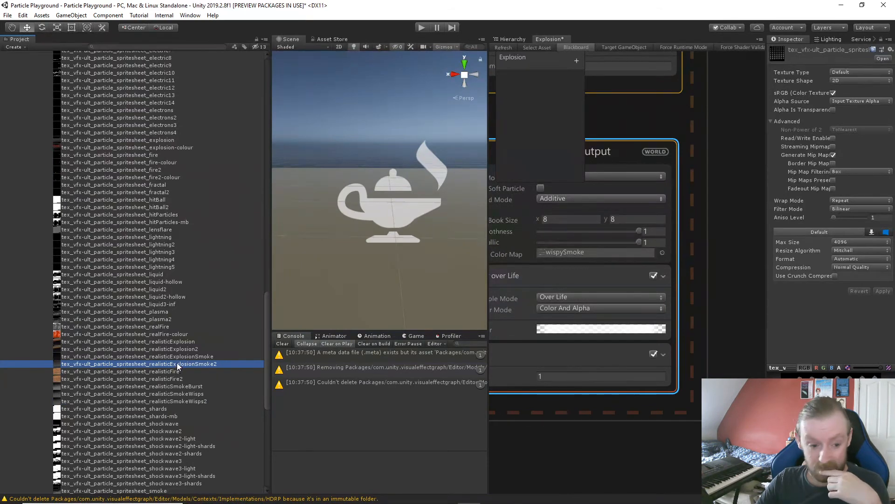
click(178, 356)
click(177, 349)
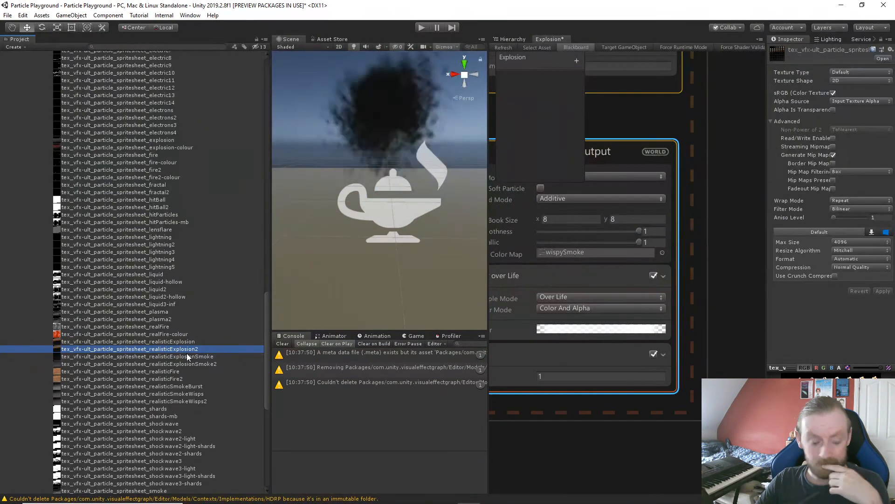
click(184, 342)
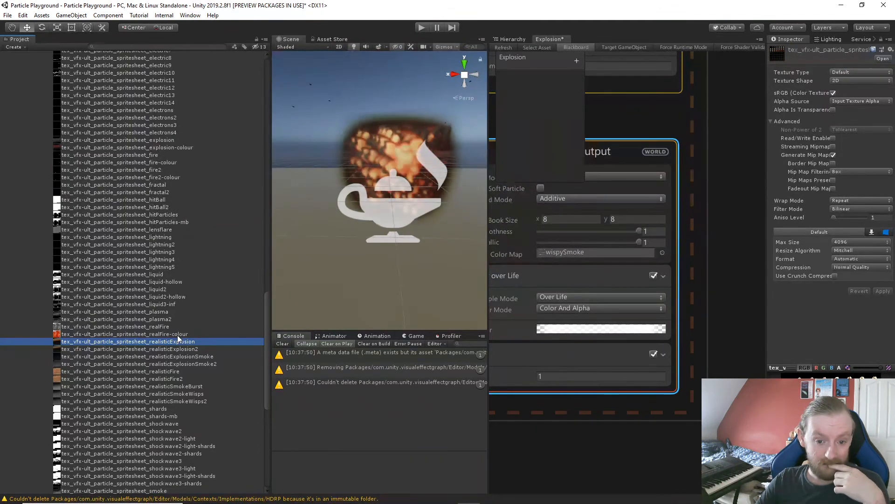
- Assign the tex_vfx-ult_particle_spritesheet_realisticExplosion texture as the base color map of the first system's Lit Quad Output
scroll(637, 332, down, 1)
scroll(637, 332, down, 3)
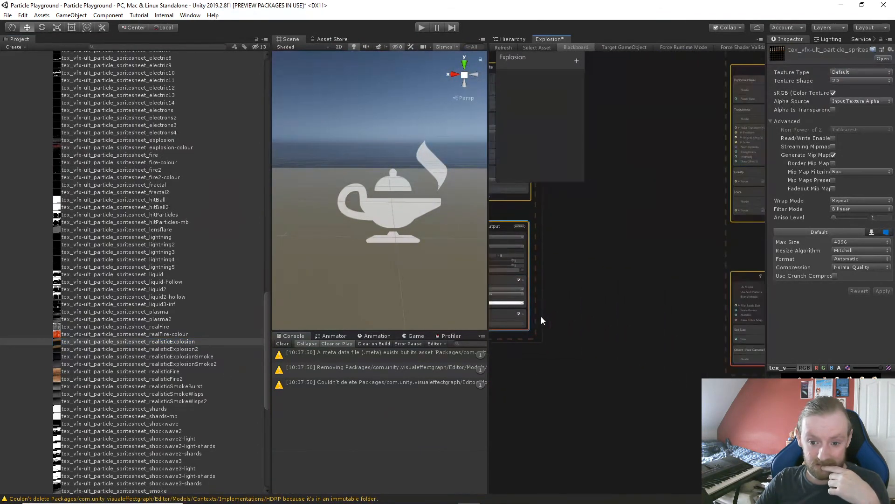
drag(155, 342, 633, 307)
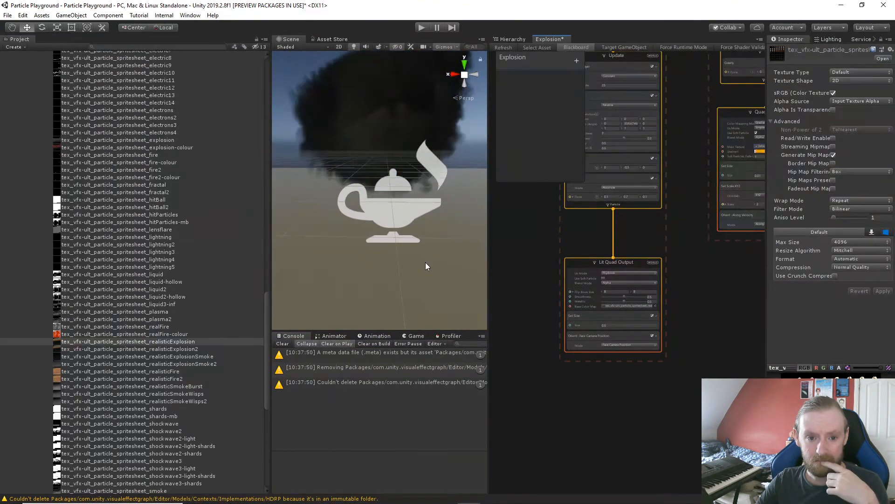
mouse_move(422, 258)
right_down()
mouse_move(373, 148)
mouse_move(422, 254)
mouse_move(378, 163)
mouse_move(418, 247)
mouse_move(388, 175)
mouse_move(406, 200)
mouse_move(419, 242)
right_up()
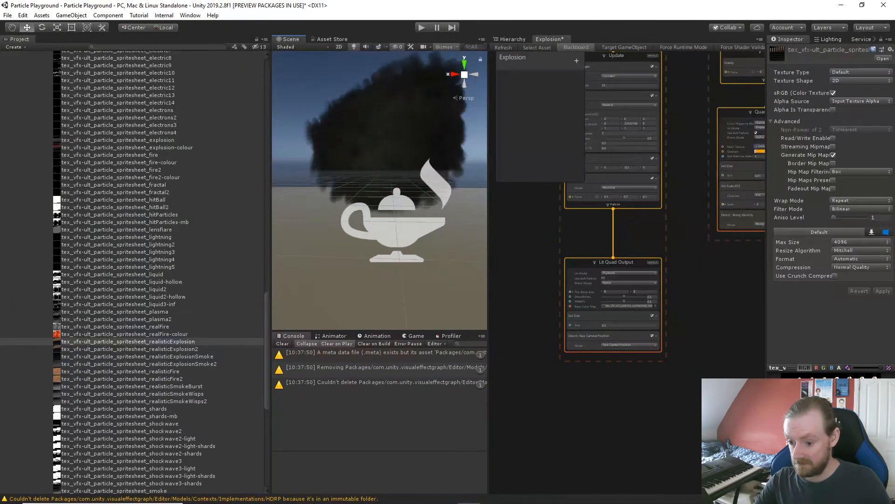
- Disable the Periodic Burst block in the Spawn context and enable the Single Burst block instead
middle_drag(726, 292, 731, 402)
scroll(633, 293, up, 2)
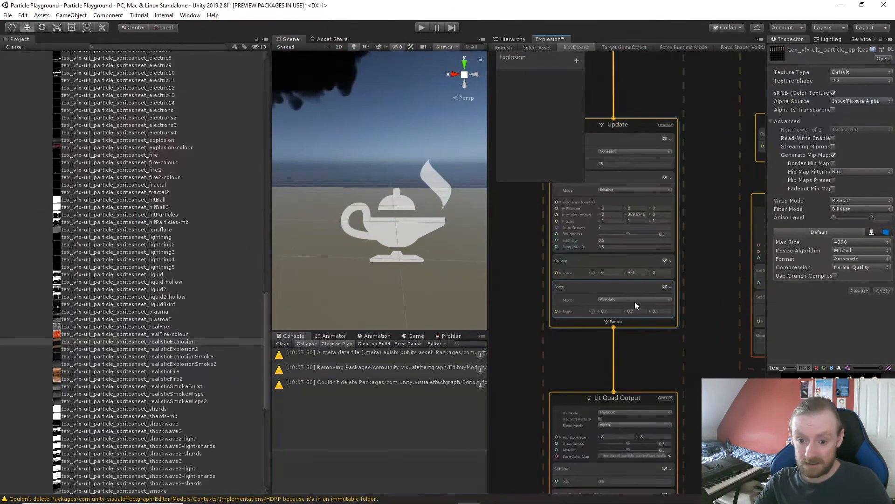
middle_drag(653, 371, 654, 303)
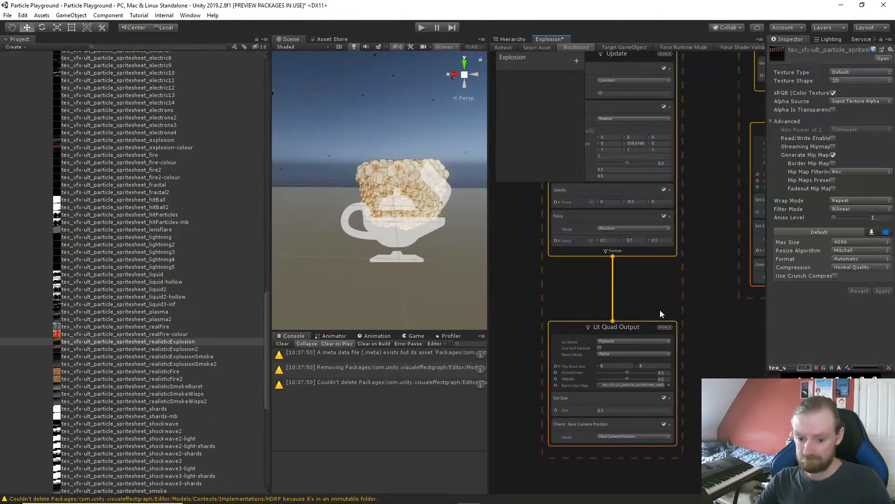
middle_drag(555, 286, 560, 421)
middle_drag(519, 273, 562, 416)
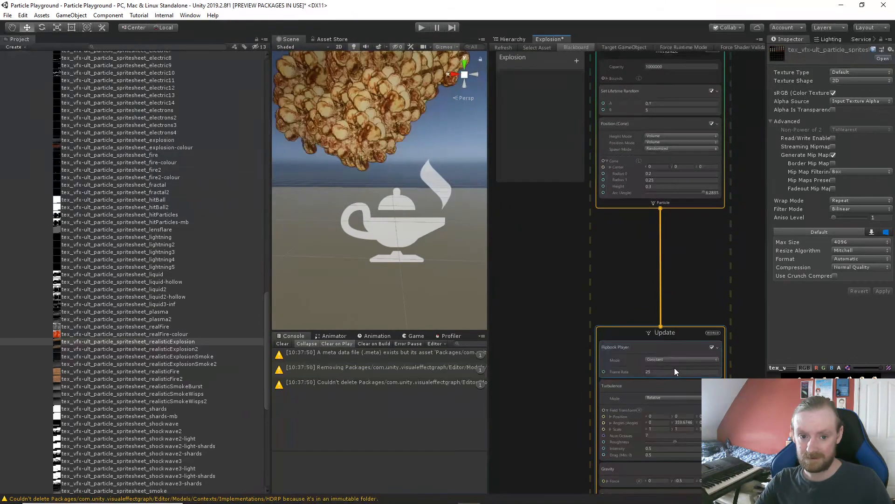
middle_drag(620, 320, 607, 497)
middle_drag(571, 272, 574, 337)
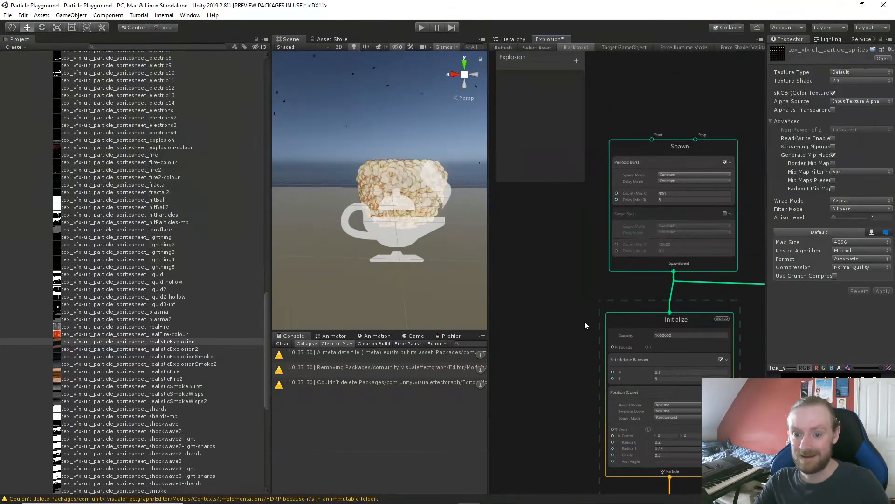
click(726, 162)
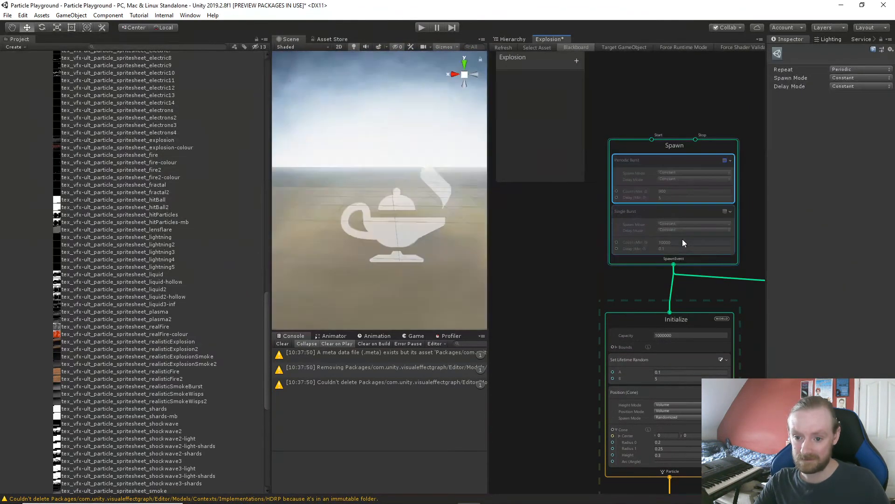
click(676, 241)
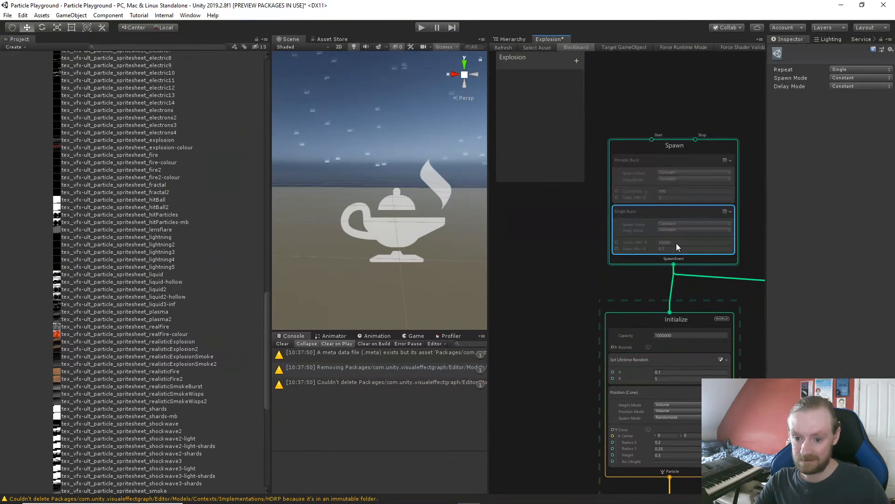
click(726, 212)
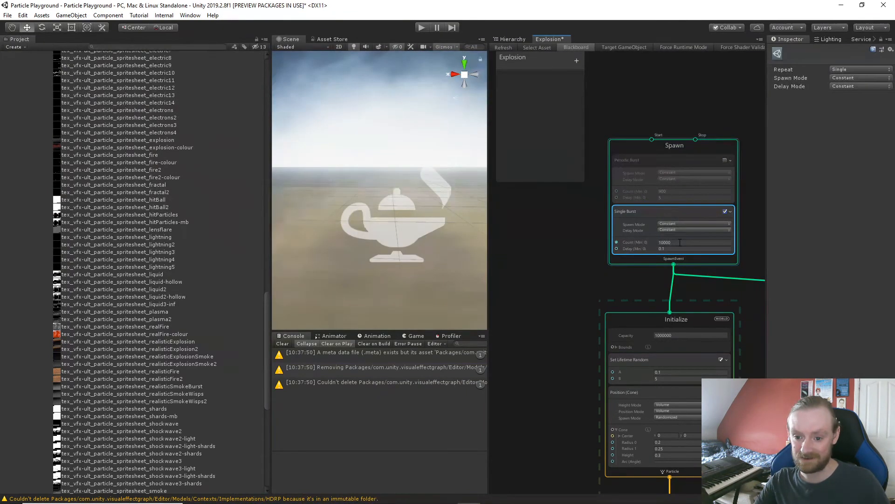
- Set the Single Burst count to 900 and replay the Explosion effect in the scene
click(680, 242)
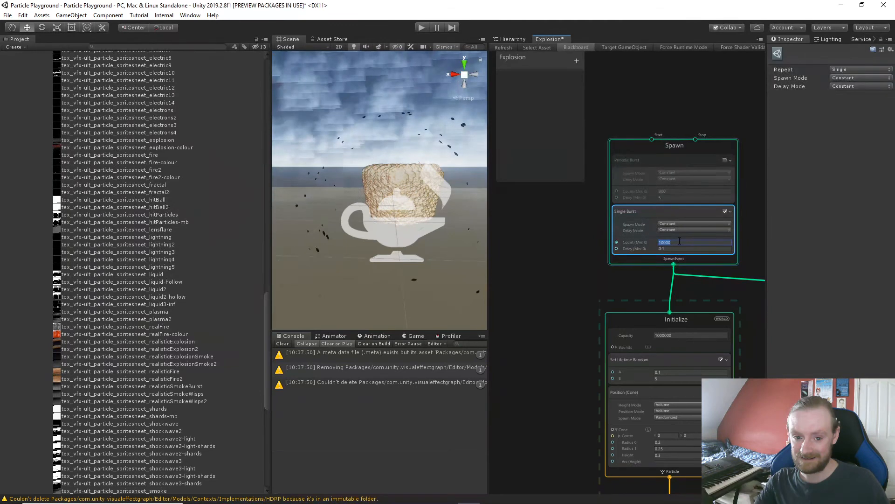
text(900)
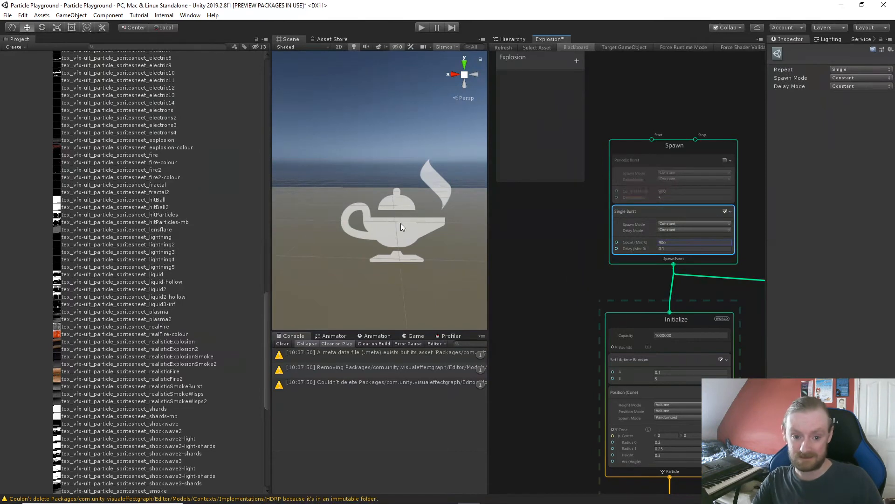
click(411, 258)
click(410, 319)
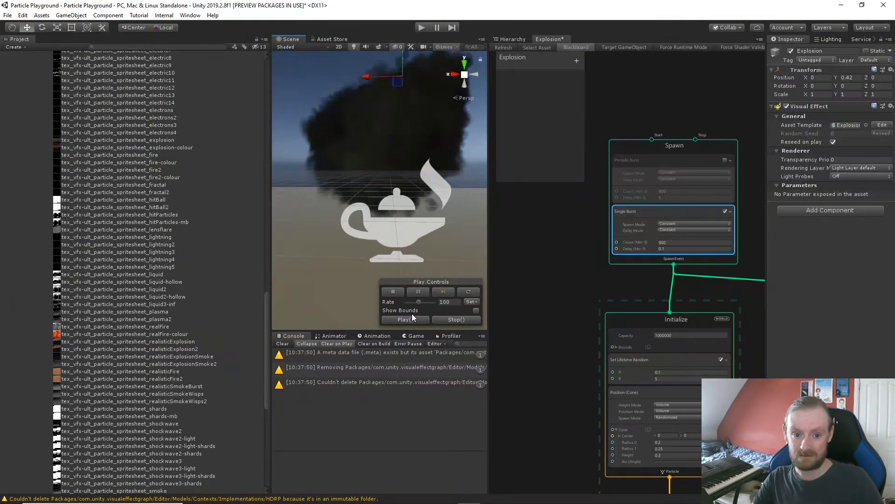
click(413, 317)
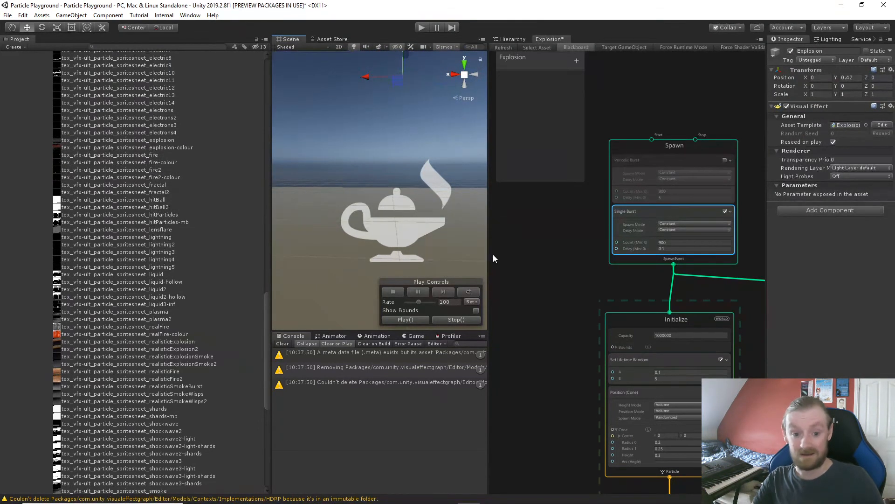
- Set the Flipbook Player's frame rate to 20 in the first system's Update context and reselect the explosion in the scene
mouse_move(541, 281)
middle_down()
mouse_move(530, 210)
mouse_move(452, 248)
mouse_move(527, 264)
mouse_move(550, 284)
middle_up()
middle_drag(587, 258, 540, 235)
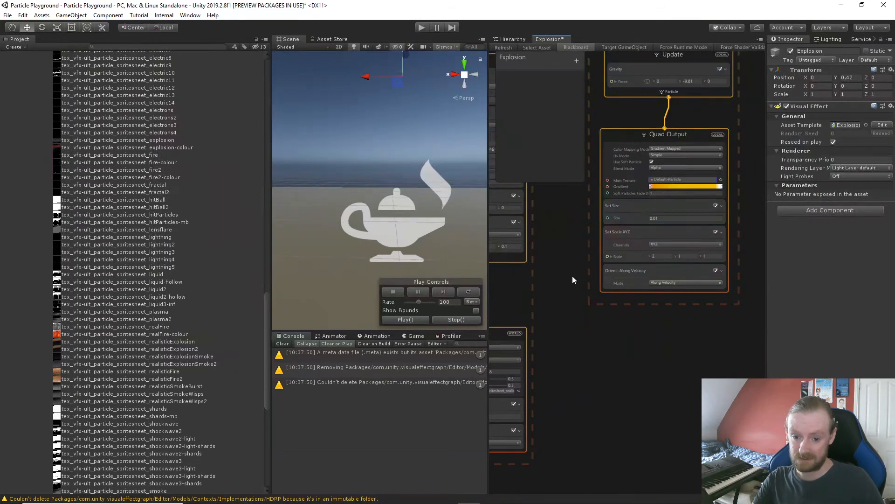
middle_drag(572, 276, 700, 249)
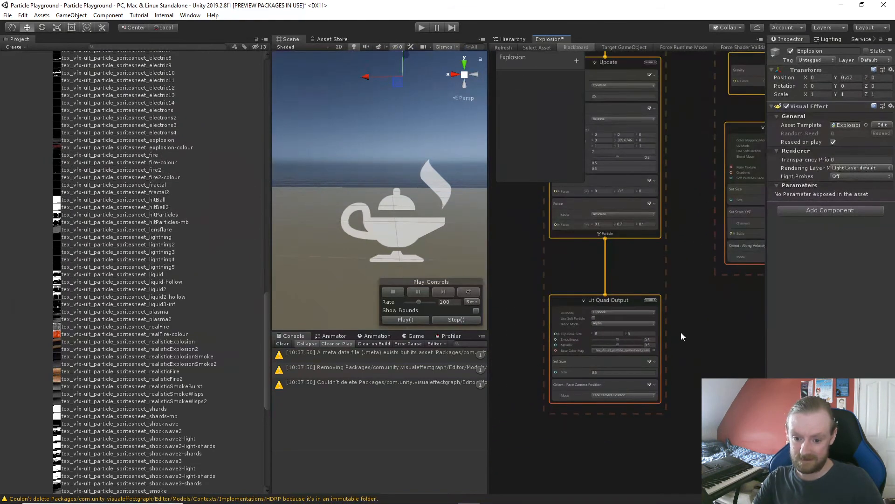
middle_drag(679, 204, 692, 377)
mouse_move(683, 129)
middle_down()
mouse_move(690, 370)
mouse_move(682, 312)
middle_up()
middle_drag(678, 393, 681, 168)
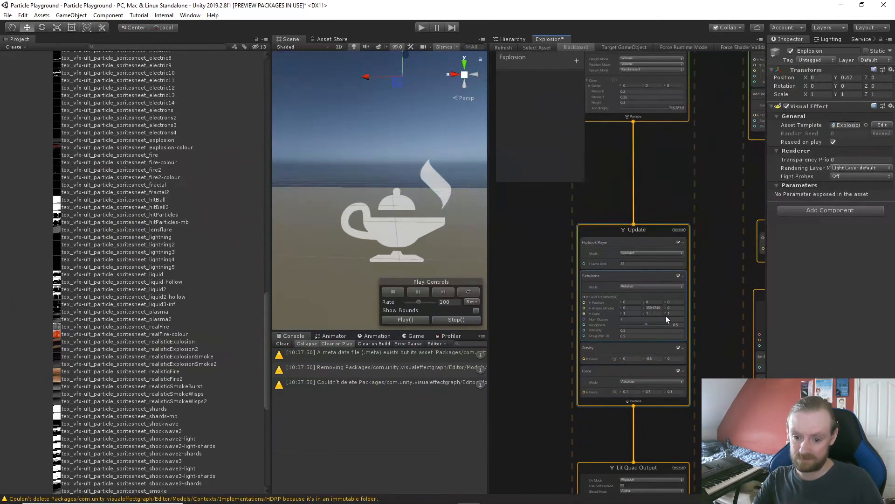
middle_drag(652, 298, 651, 264)
scroll(619, 230, up, 1)
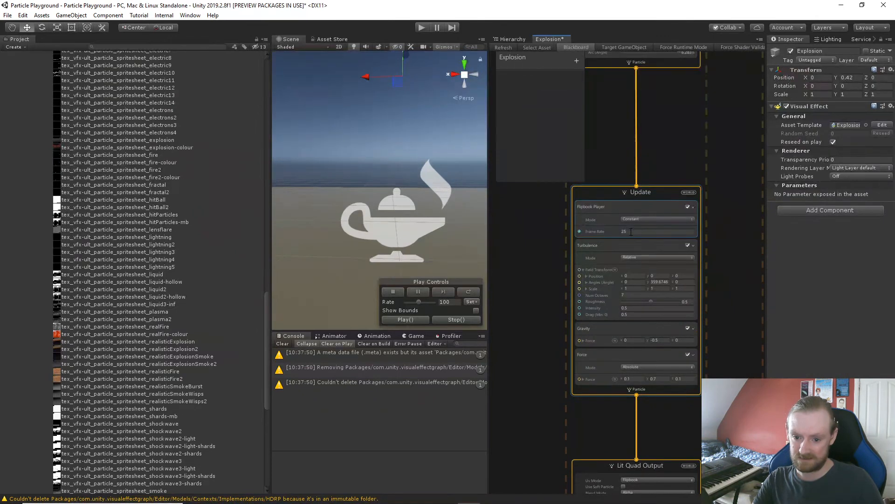
click(631, 232)
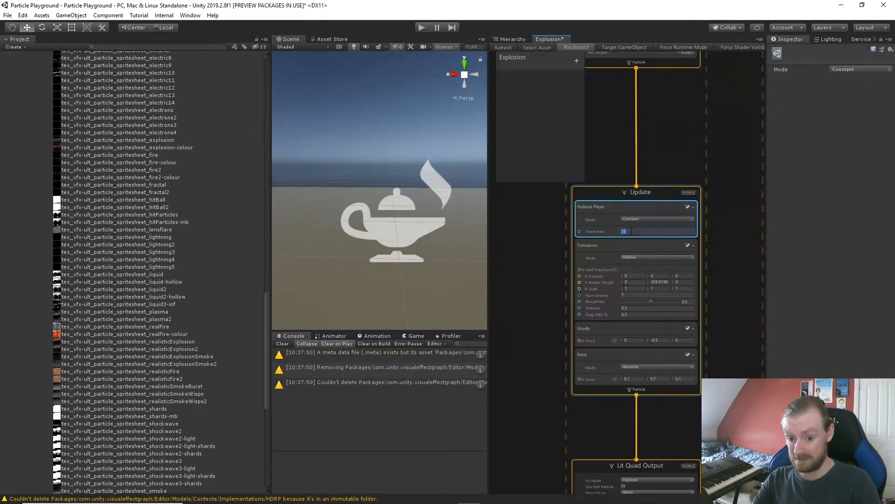
click(424, 264)
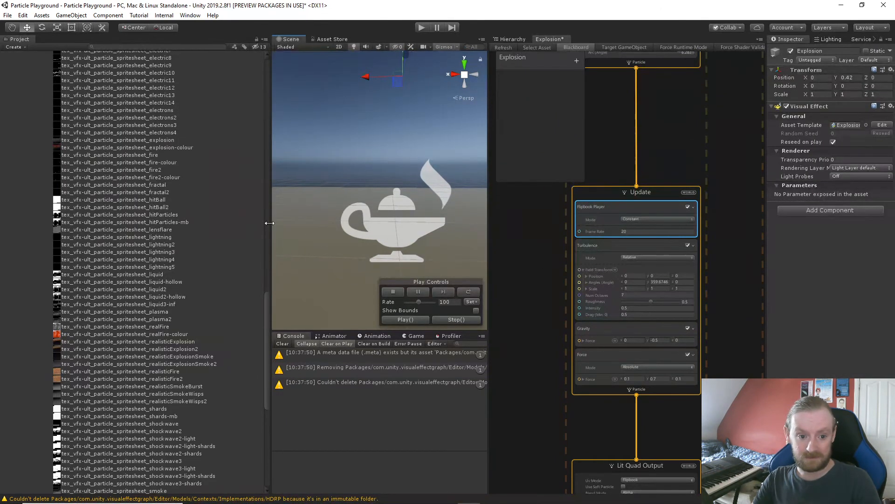
- Widen the Scene view, replay the explosion, and set the Flipbook Player's frame rate to 15 in the first system's Update context
drag(270, 223, 108, 223)
click(399, 318)
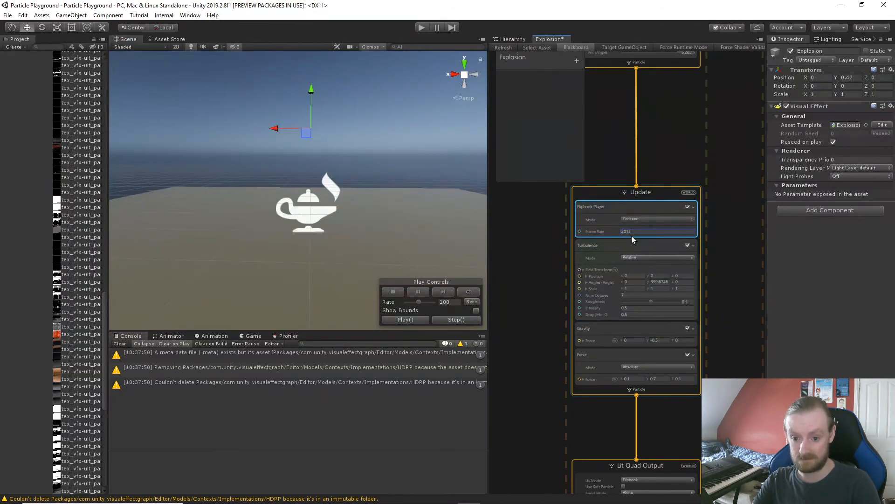
drag(631, 231, 618, 231)
text(15)
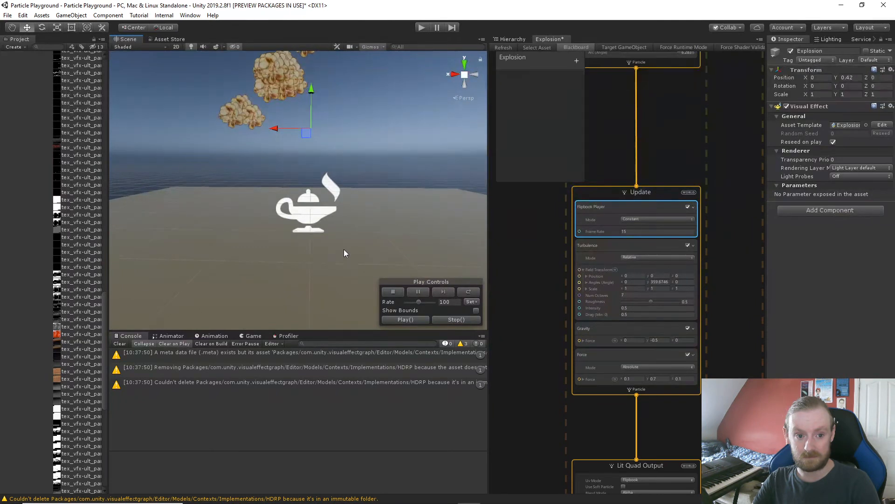
- Set the first system's Flipbook Player frame rate to 10 and replay the explosion in the scene
text(10)
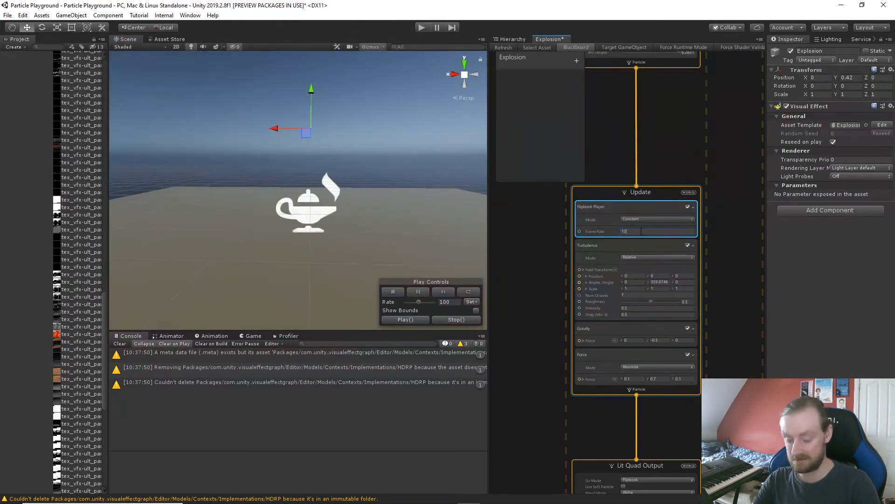
click(401, 320)
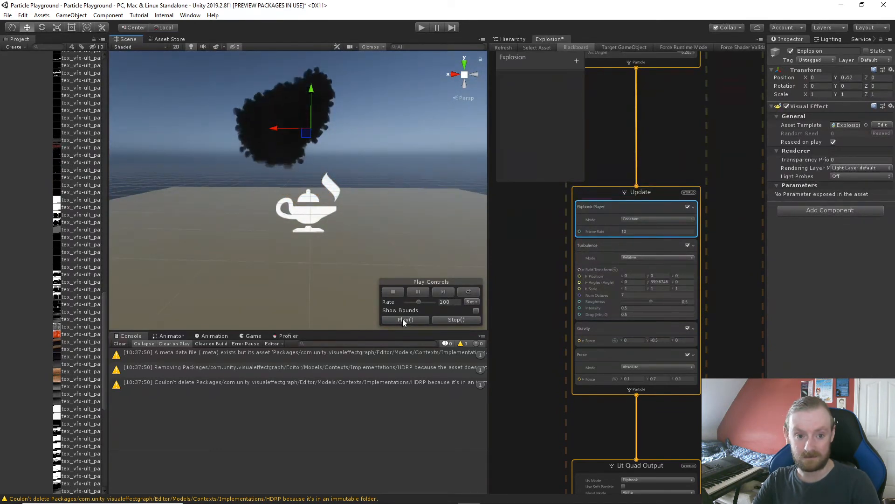
alt+drag(395, 289, 385, 234)
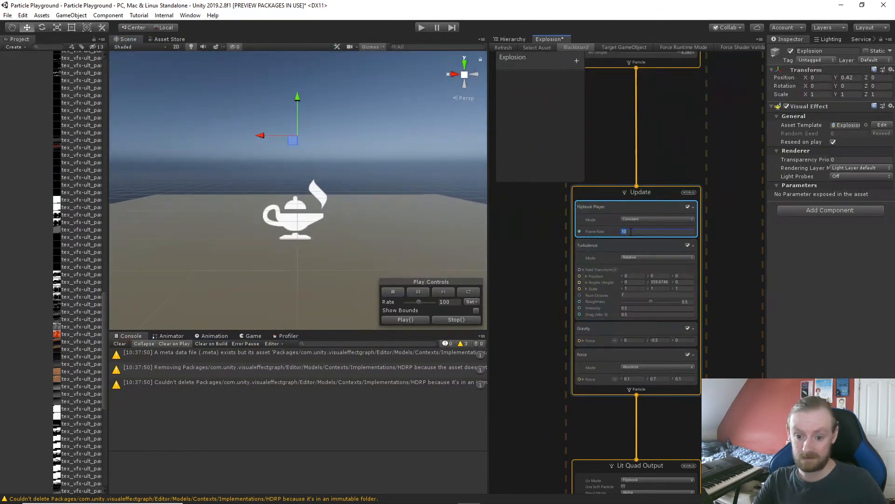
- Replay the explosion, set the Flipbook Player's frame rate to 12, and preview the effect again
click(407, 319)
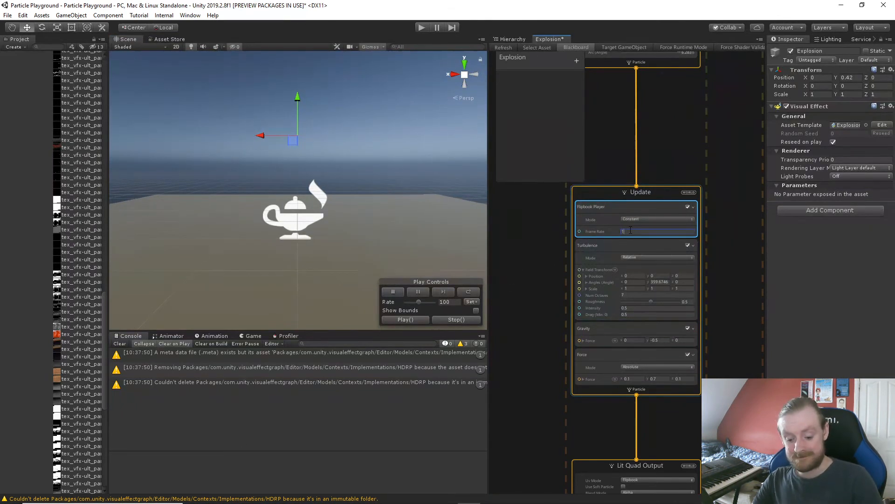
click(405, 320)
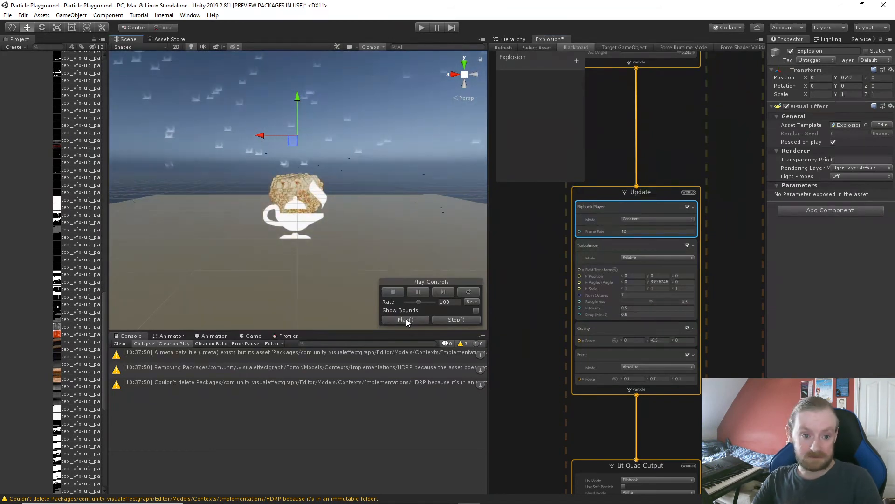
mouse_move(348, 248)
alt+mouse_down()
mouse_move(336, 247)
mouse_move(331, 214)
mouse_move(332, 243)
mouse_move(344, 242)
alt+mouse_up()
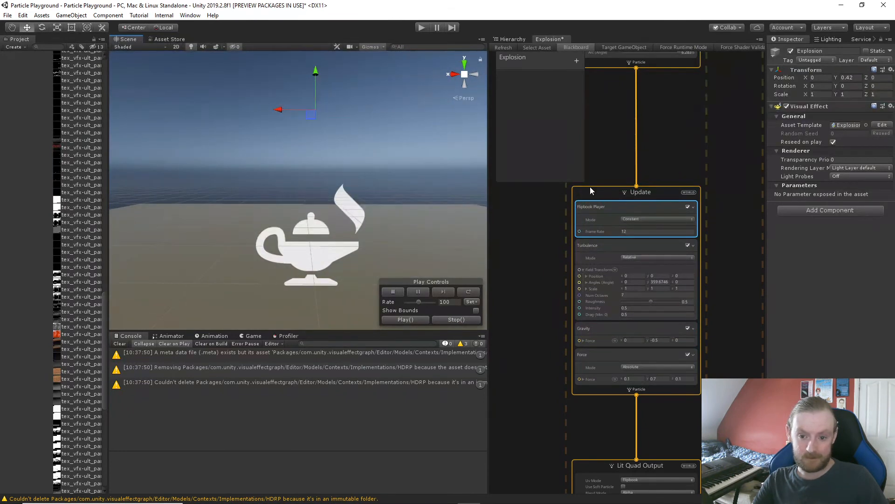
- Change the upper lifetime value B in the first system's Set Lifetime Random block and replay the explosion
middle_drag(648, 188, 648, 498)
middle_drag(722, 195, 634, 255)
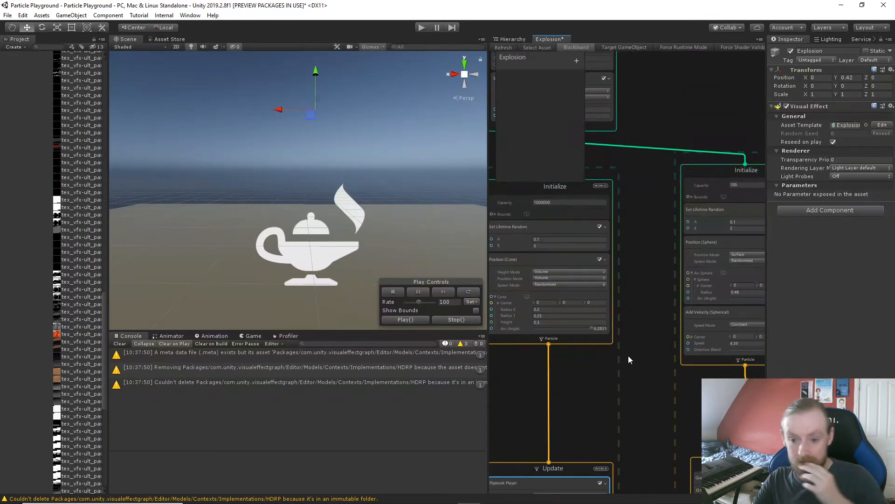
middle_drag(629, 359, 661, 322)
click(581, 211)
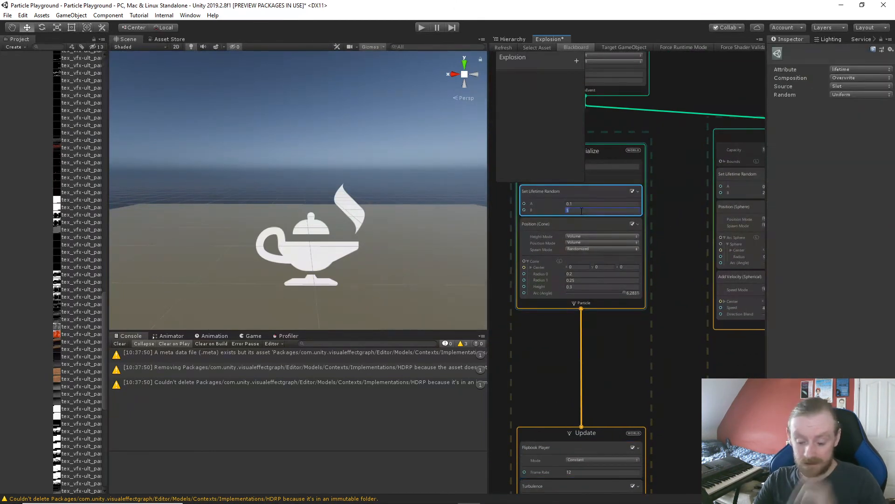
middle_drag(655, 424, 643, 156)
click(322, 252)
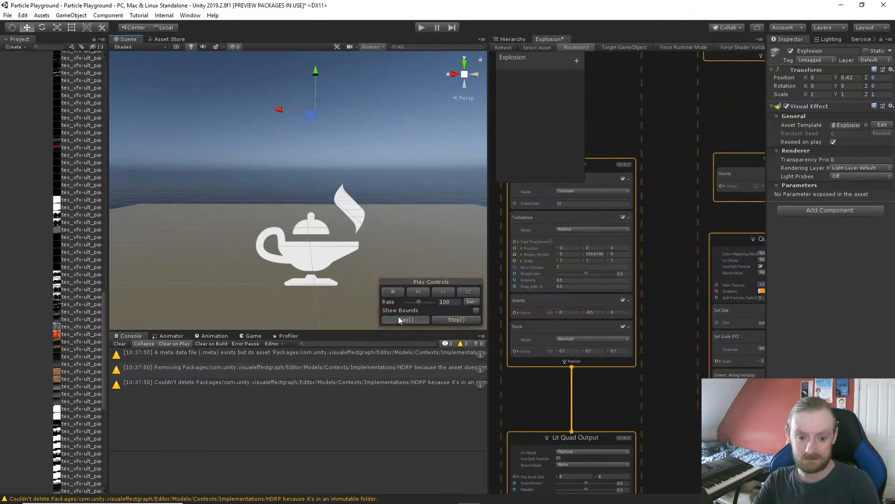
click(399, 319)
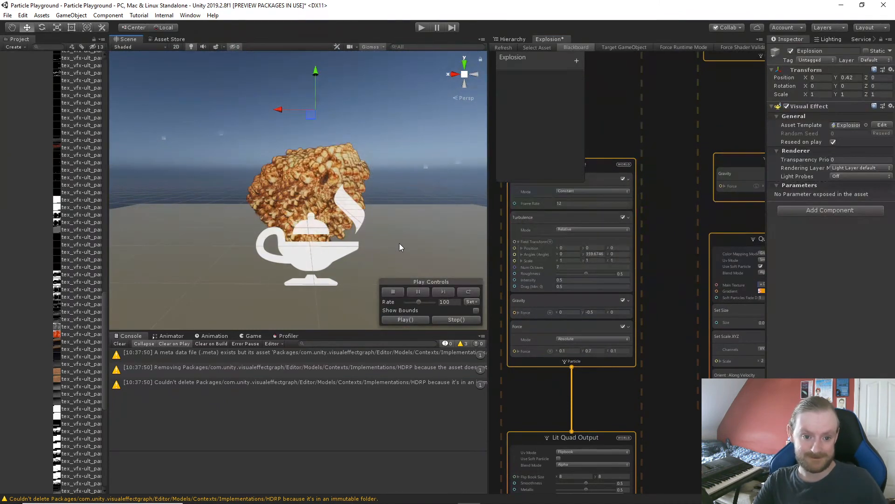
alt+drag(405, 234, 433, 240)
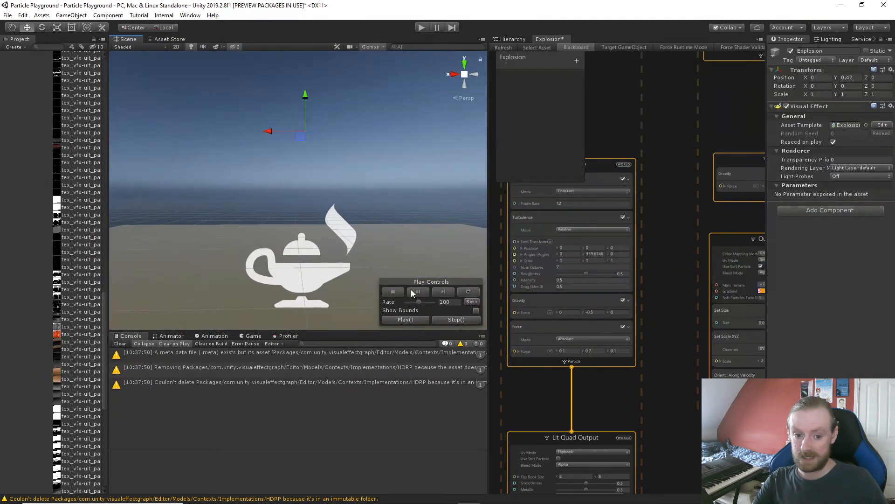
- Readjust value B of the first system's Set Lifetime Random block and preview the resulting smoke in the scene
middle_drag(622, 73, 676, 357)
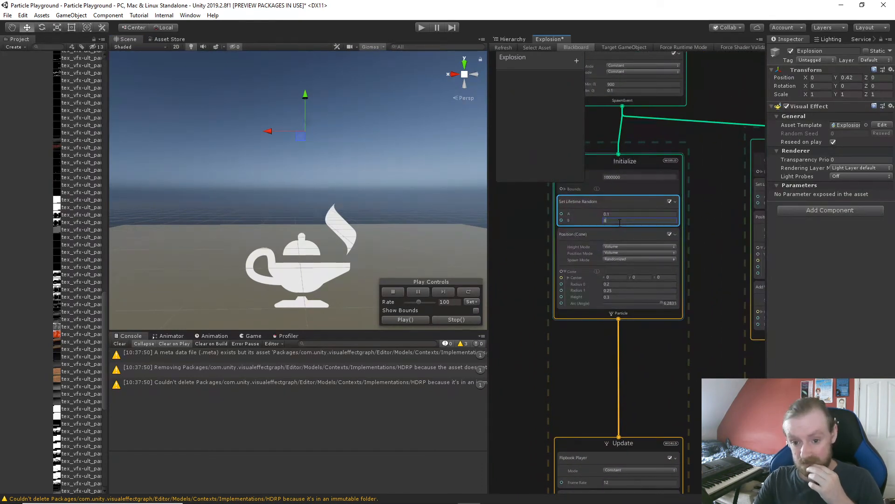
click(422, 321)
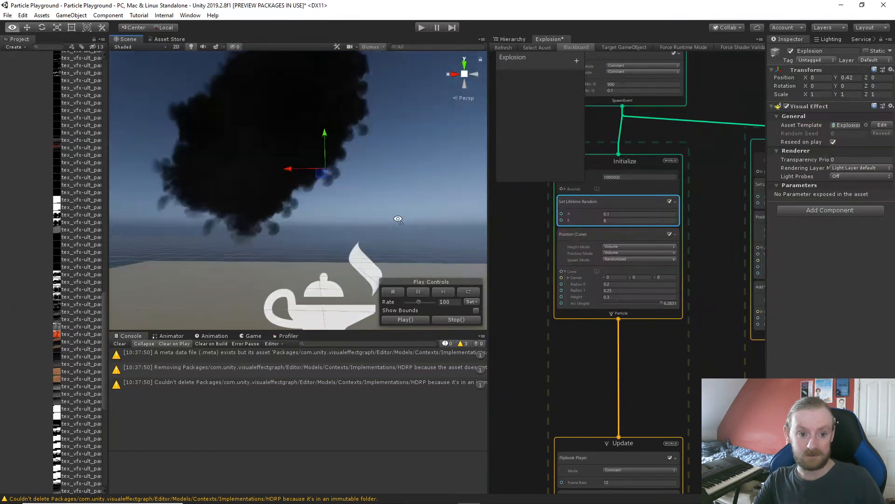
alt+drag(412, 242, 430, 241)
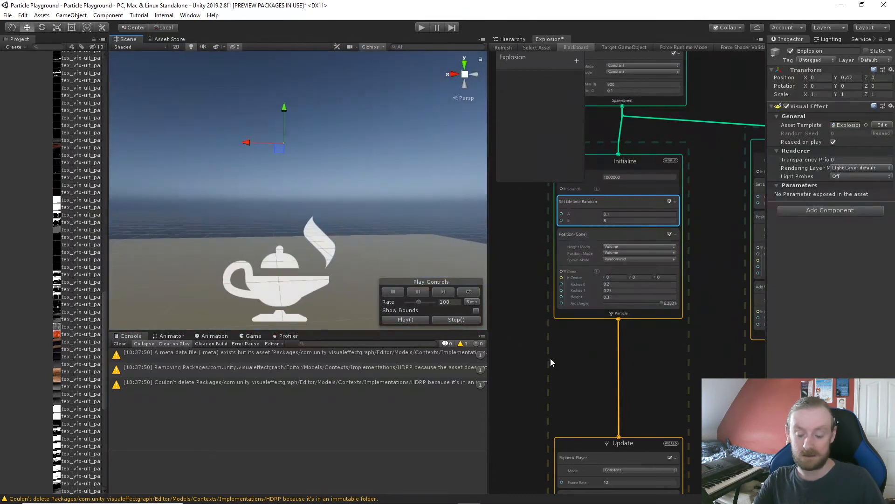
- Set the Flipbook Player's frame rate to 10 in the first system's Update context and replay the explosion
middle_drag(551, 363, 551, 161)
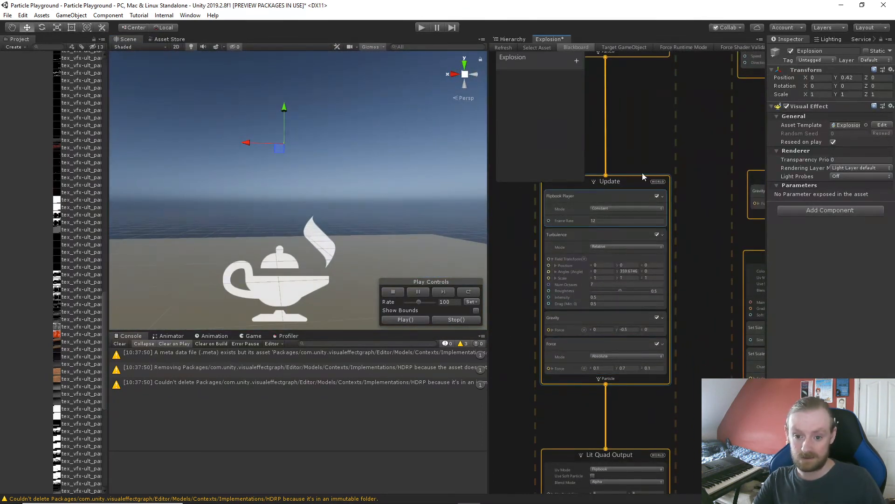
click(611, 221)
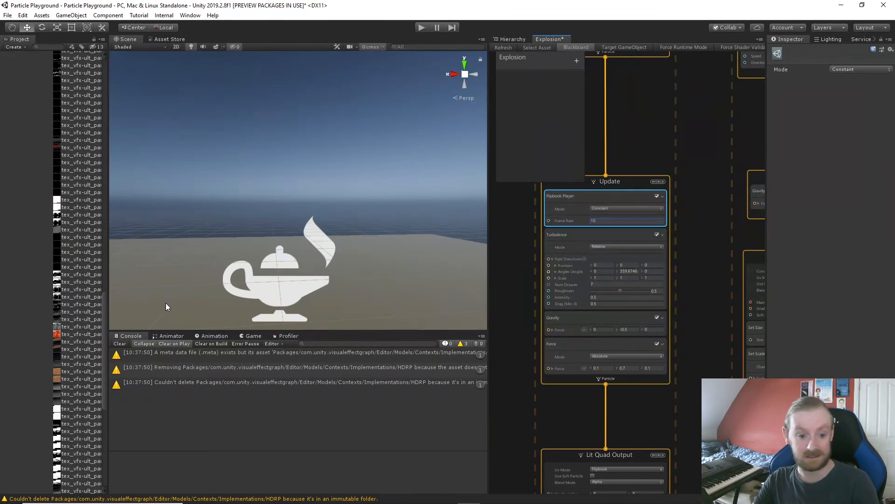
click(259, 291)
click(413, 319)
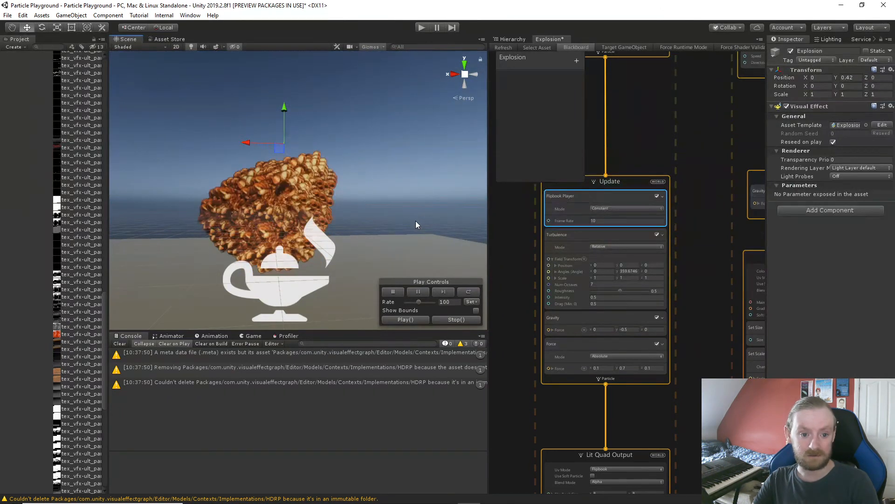
mouse_move(415, 223)
alt+mouse_down()
mouse_move(330, 140)
mouse_move(286, 112)
mouse_move(202, 92)
mouse_move(426, 250)
mouse_move(391, 227)
mouse_move(414, 228)
mouse_move(399, 226)
alt+mouse_up()
- Fine-tune the first system's maximum random lifetime in its Initialize context, then reselect and replay the explosion
middle_drag(653, 150, 674, 473)
middle_drag(664, 200, 672, 363)
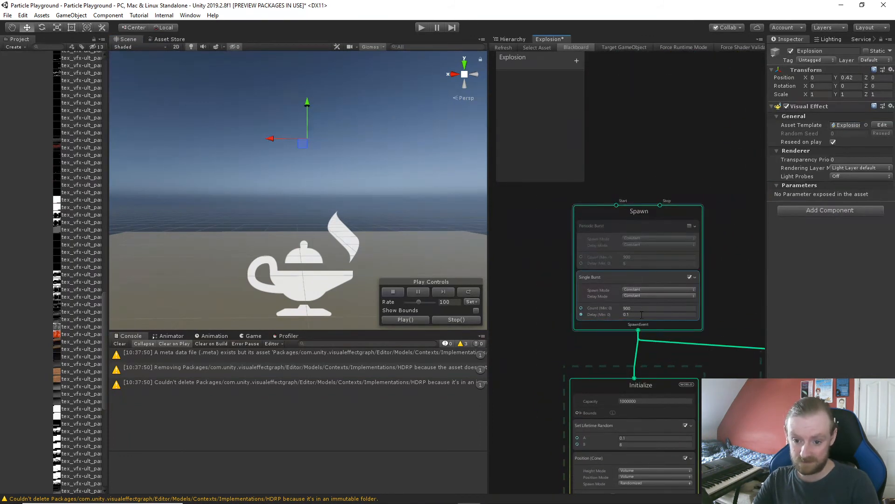
middle_drag(642, 315, 619, 215)
click(615, 344)
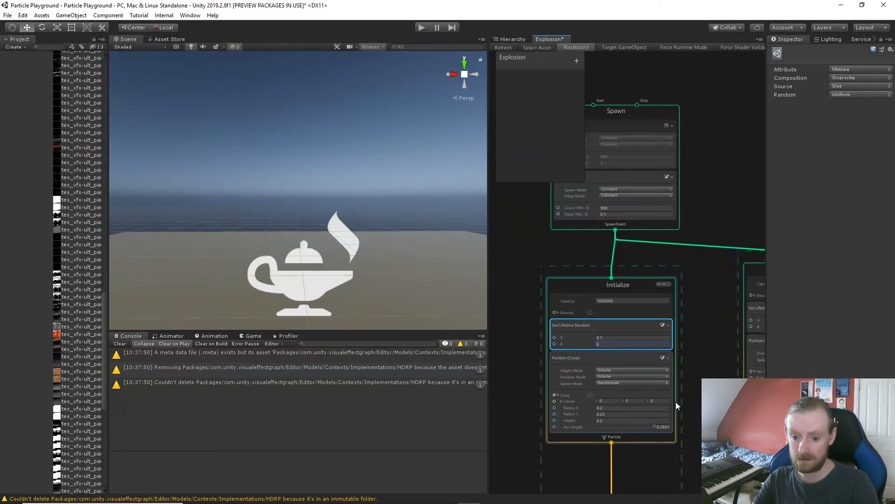
middle_drag(709, 373, 684, 1)
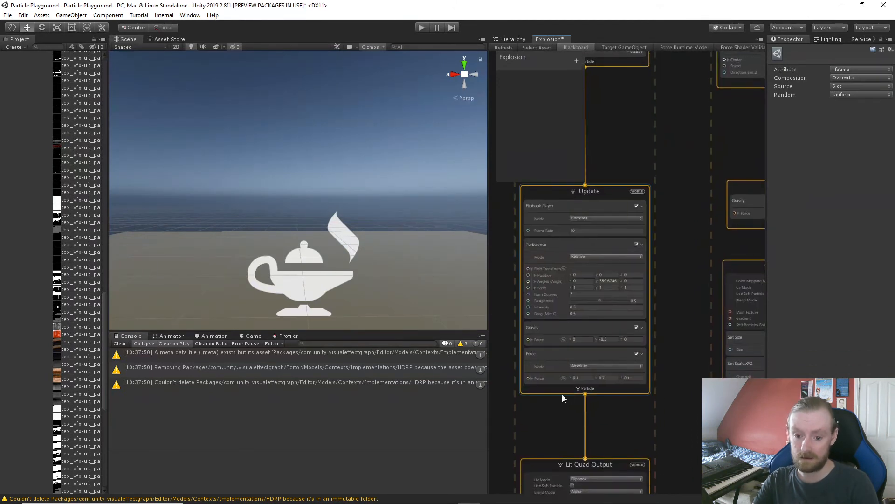
click(334, 279)
click(405, 320)
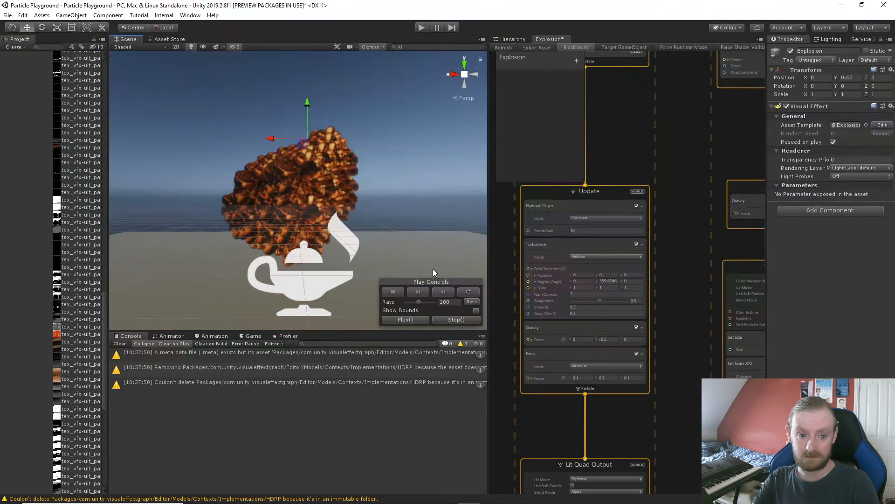
mouse_move(432, 265)
alt+mouse_down()
mouse_move(351, 165)
mouse_move(446, 270)
alt+mouse_up()
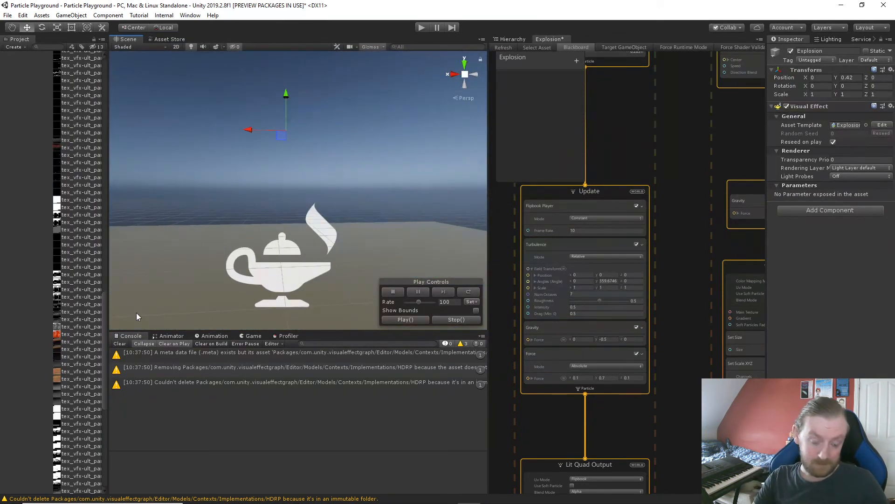
- Widen the asset list and compare the smokeWisps4-thick, smokeWisps4, smokeWisps, smokePuffs and smoke3 sprite sheets as smoke textures
middle_drag(657, 404, 798, 205)
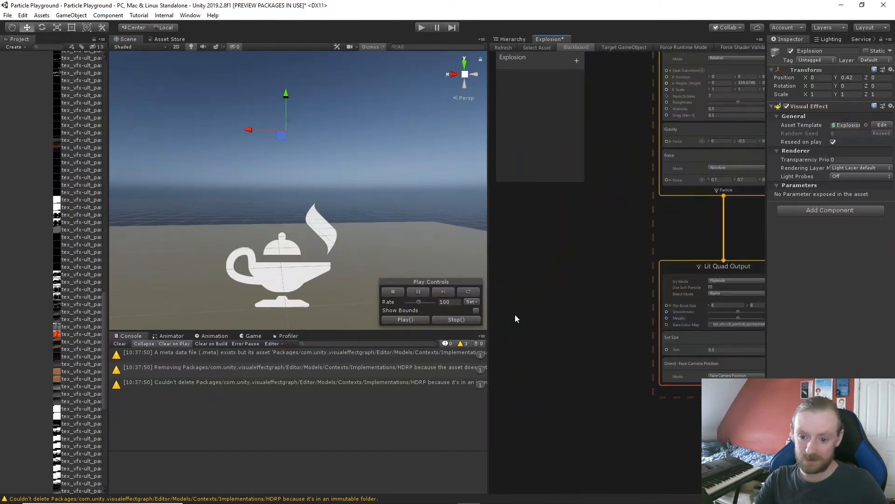
middle_drag(515, 316, 778, 359)
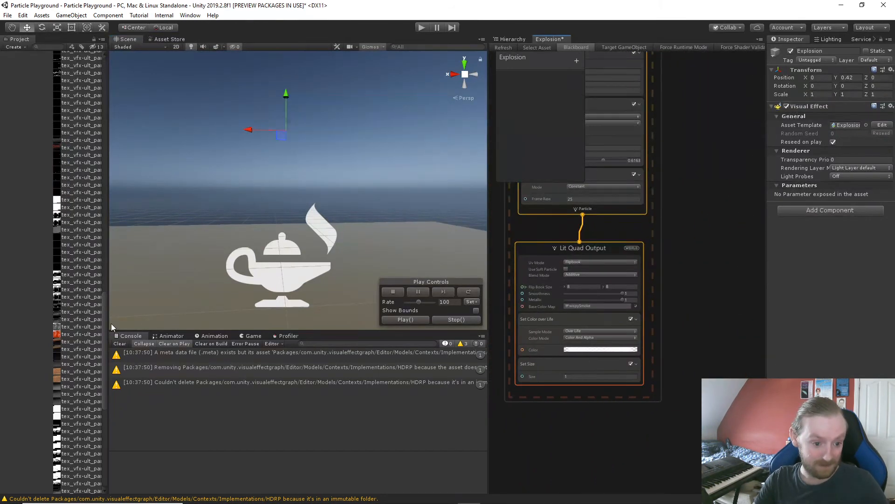
drag(112, 326, 327, 314)
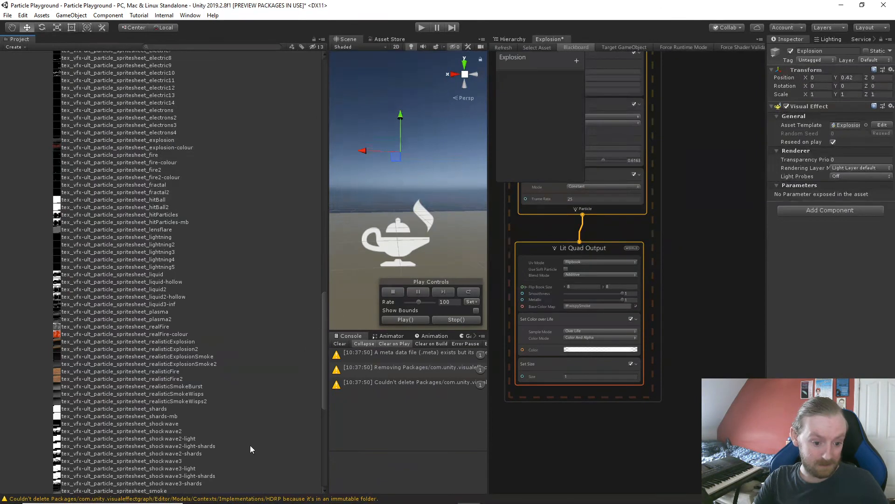
scroll(207, 453, down, 10)
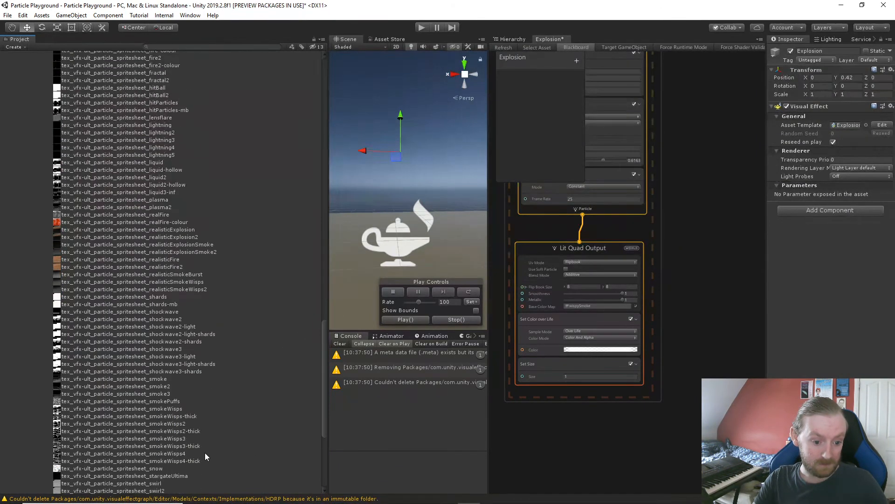
click(175, 432)
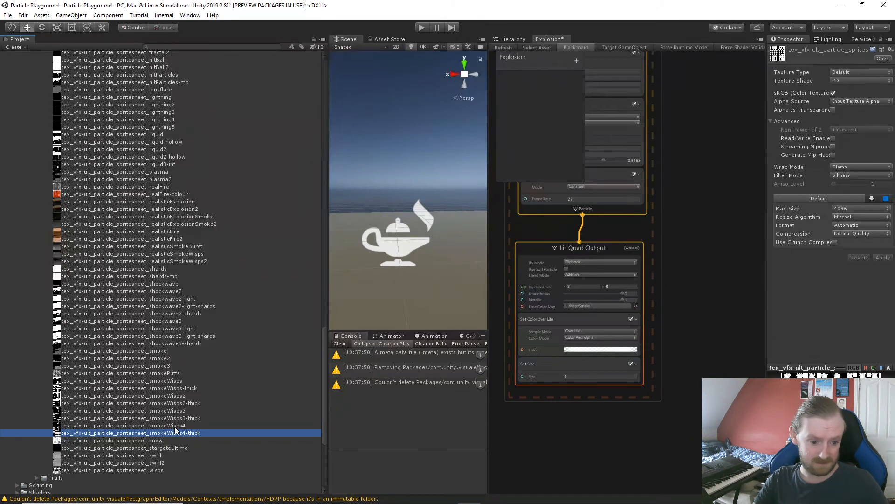
click(175, 425)
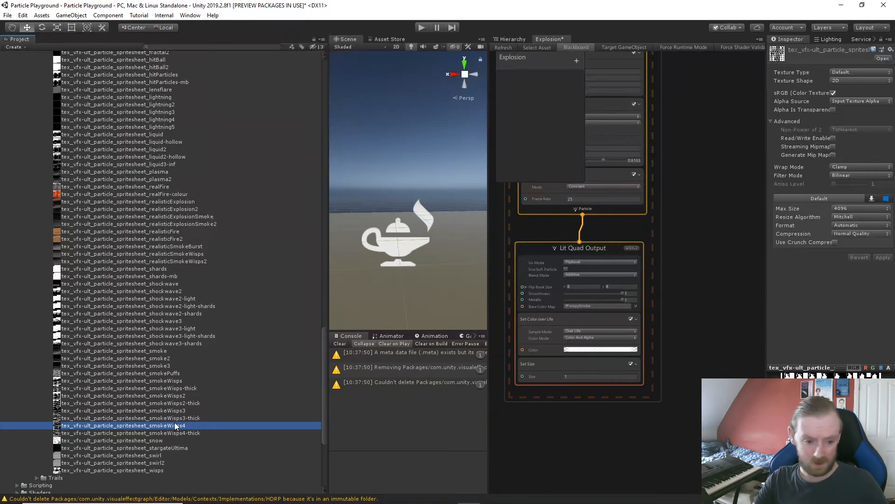
click(177, 381)
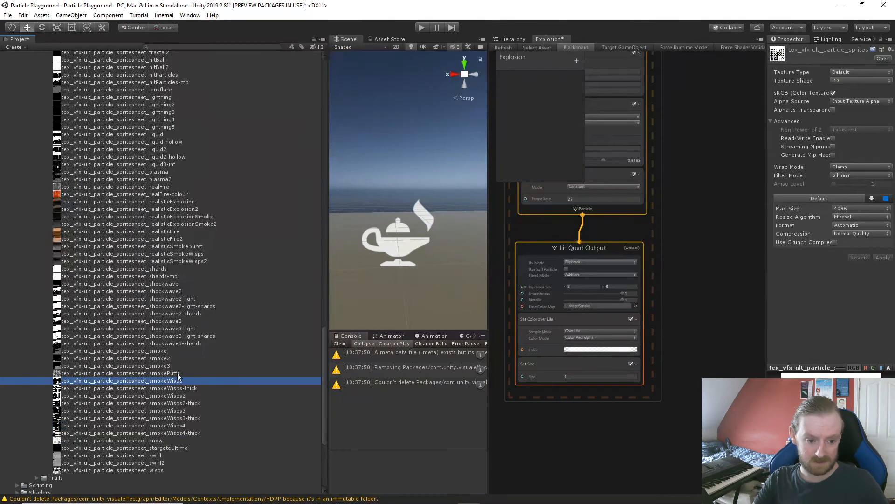
click(176, 373)
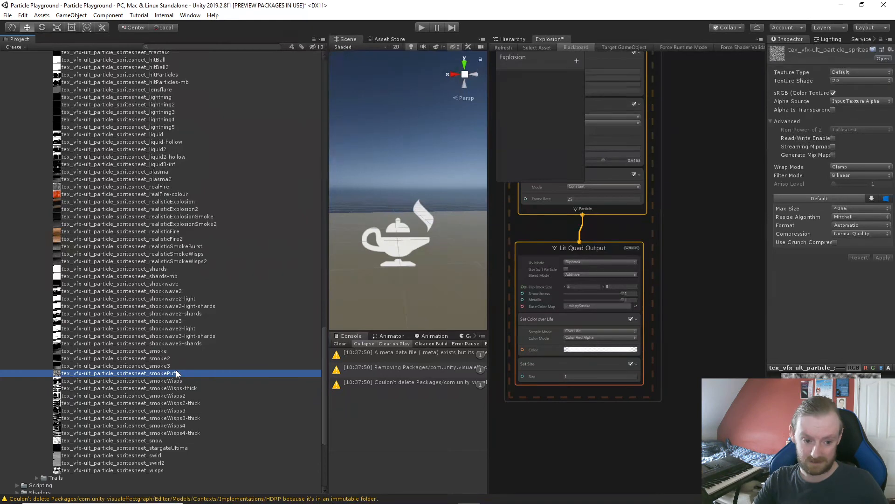
click(161, 366)
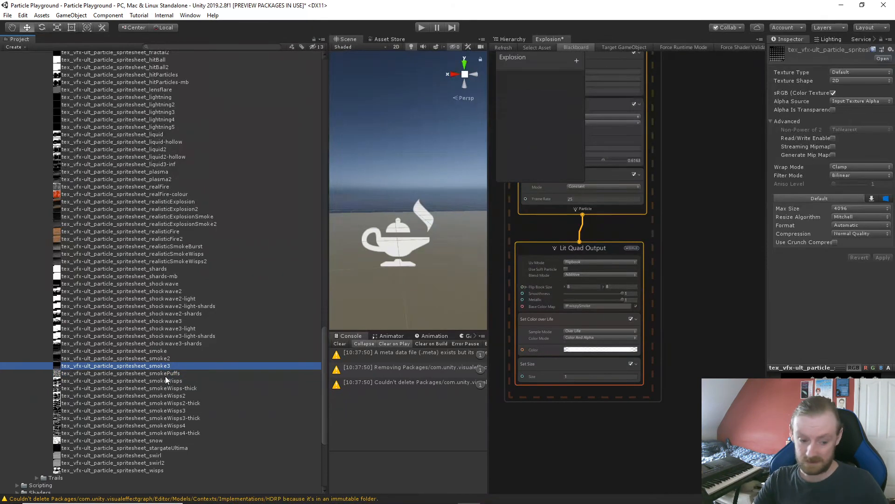
- Assign the smokePuffs sprite sheet as the ShockWave Lit Quad Output's base color map and set its flipbook size to 4 by 4
click(166, 375)
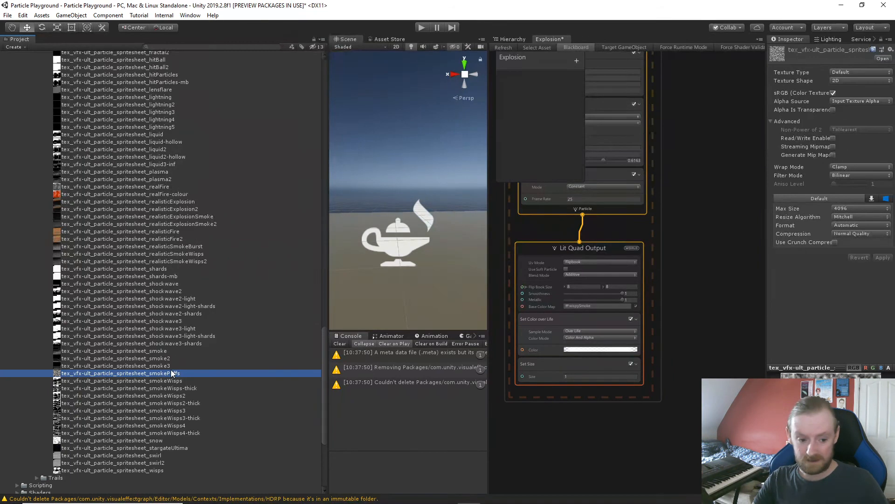
drag(379, 384, 575, 363)
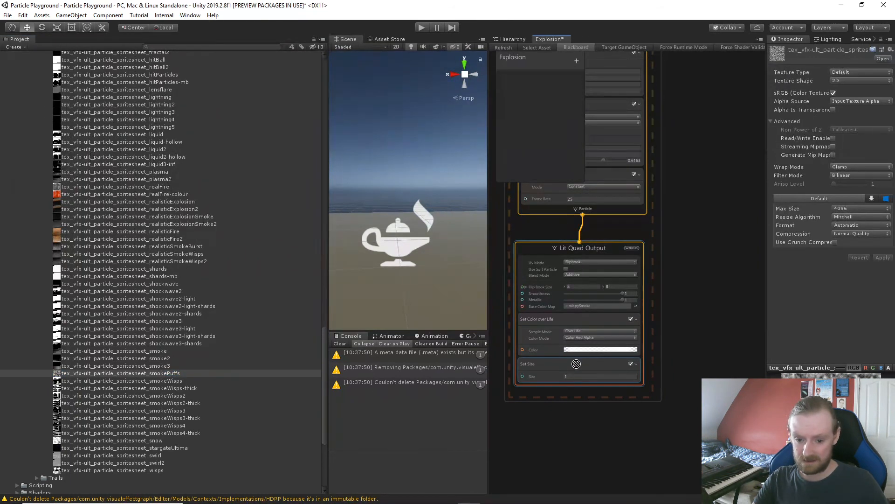
drag(581, 310, 580, 309)
click(582, 286)
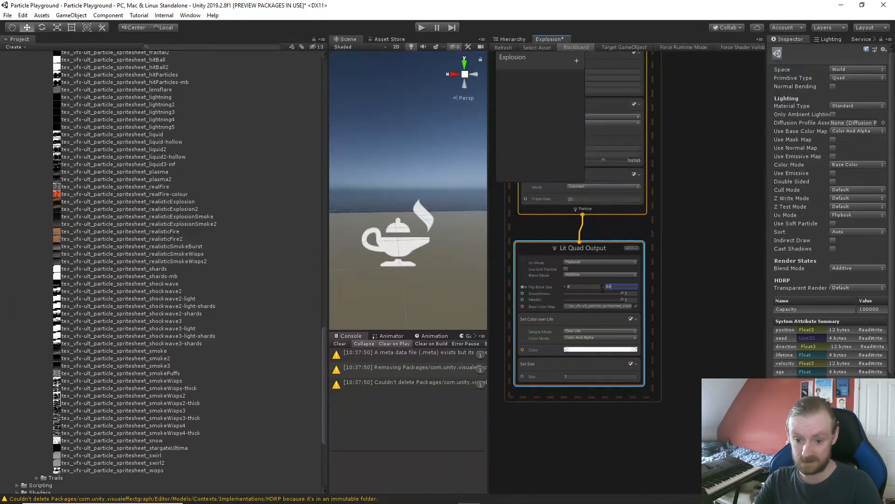
drag(628, 286, 603, 289)
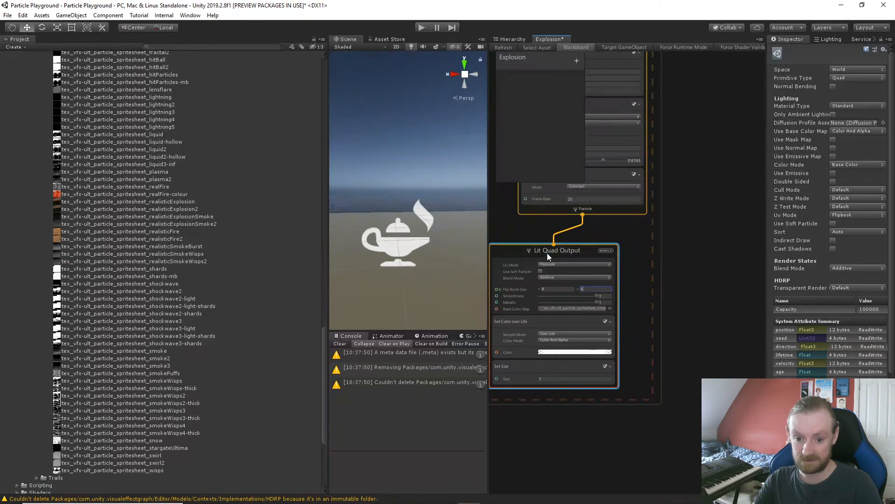
drag(547, 251, 579, 252)
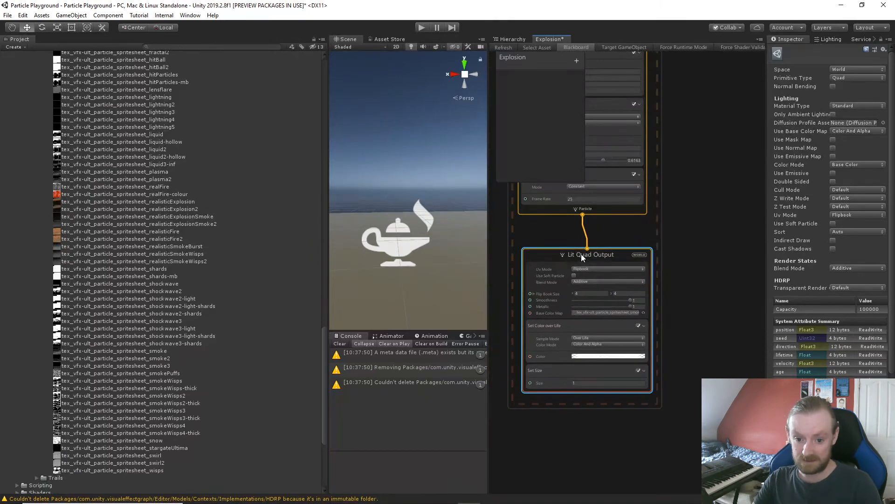
- Select the explosion in the scene, widen the Scene view and replay the effect with the smokePuffs texture
click(413, 247)
drag(329, 247, 108, 247)
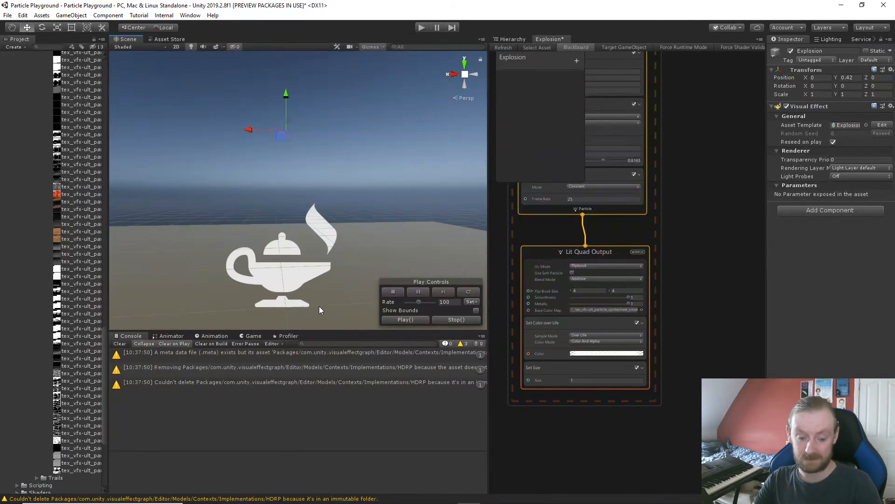
click(398, 319)
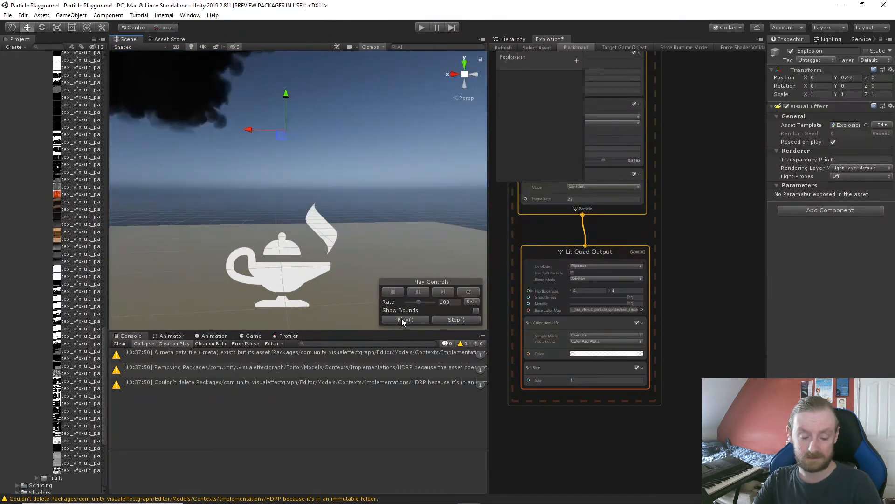
click(401, 318)
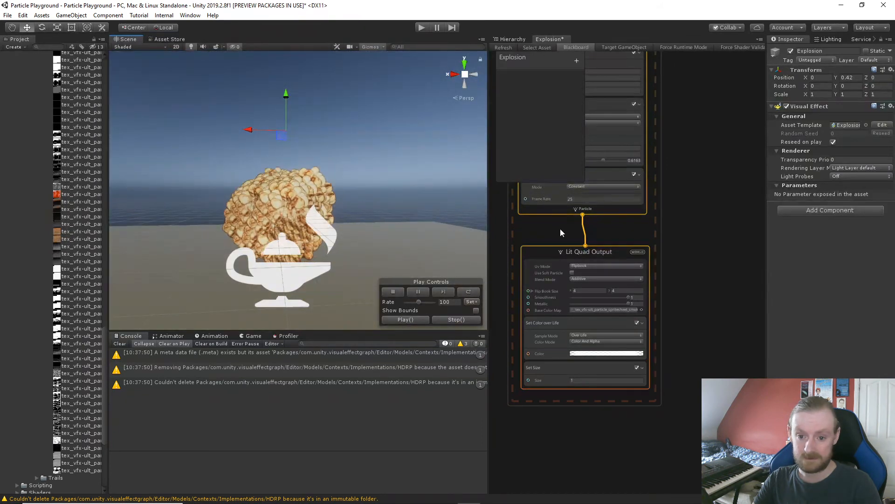
- Set the Flipbook Player's frame rate to 1 in the ShockWave Update context and replay the explosion
middle_drag(560, 229, 577, 253)
click(620, 227)
text(1)
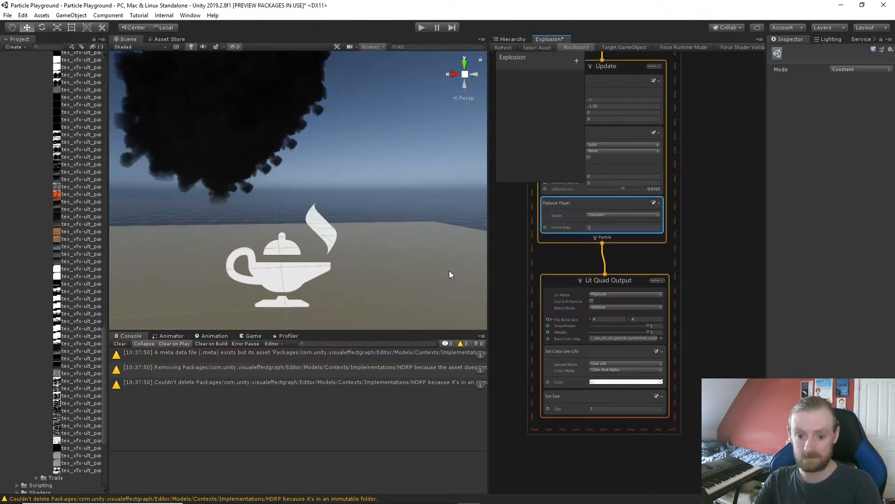
click(300, 273)
click(390, 319)
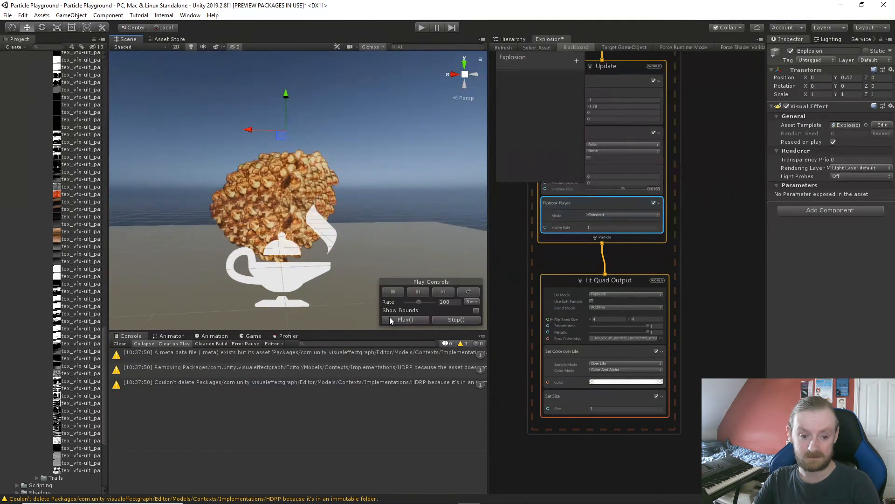
click(420, 318)
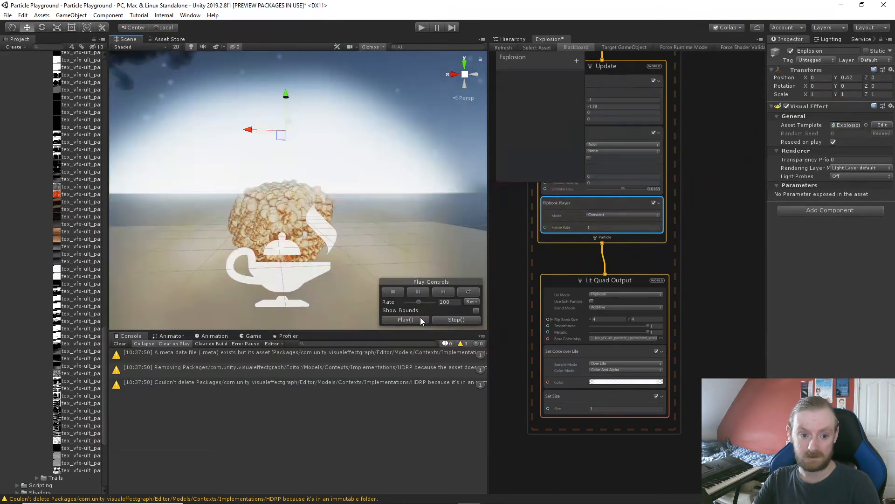
- Replay the explosion several times from farther back to examine the shockwave and smoke
mouse_move(388, 243)
right_down()
mouse_move(382, 253)
mouse_move(376, 243)
right_up()
key(s)
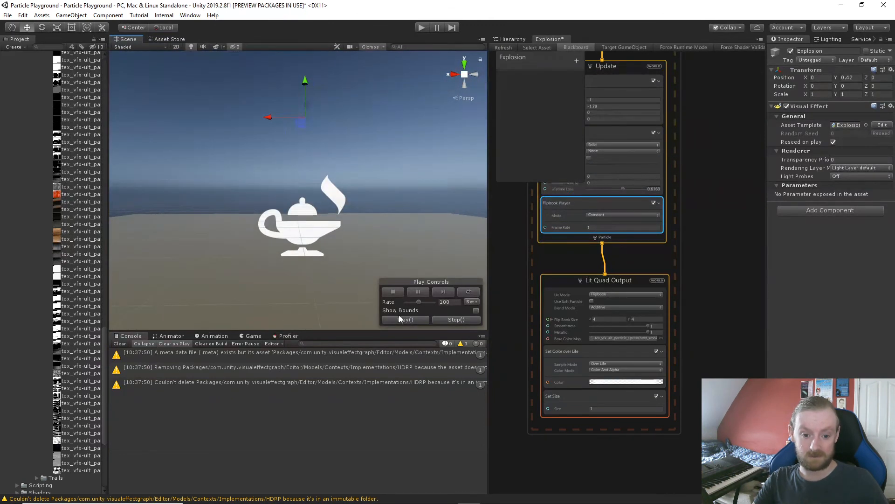
click(401, 316)
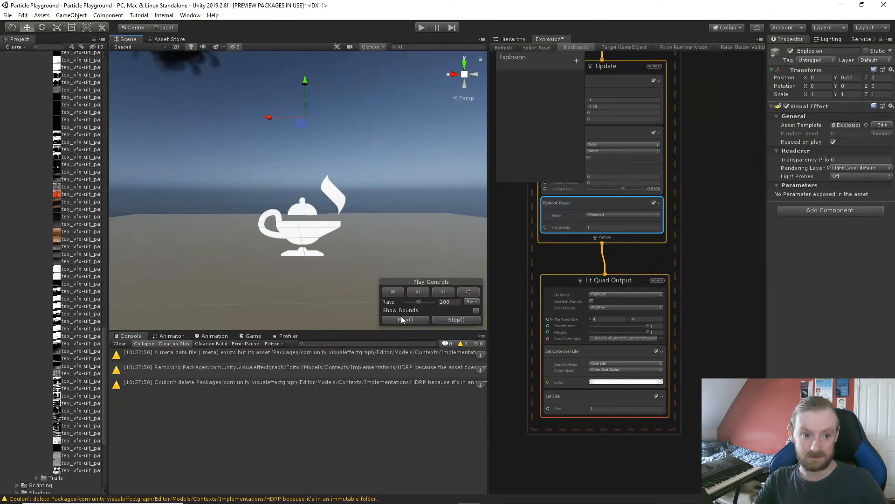
click(404, 319)
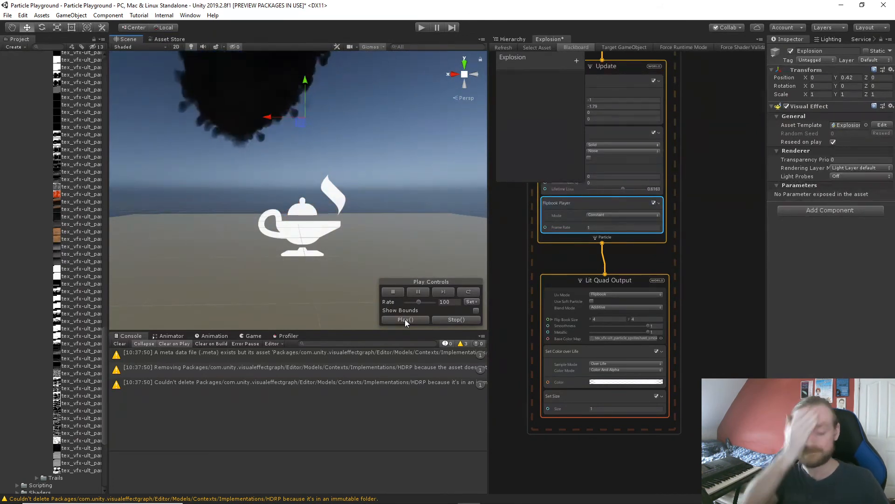
click(404, 319)
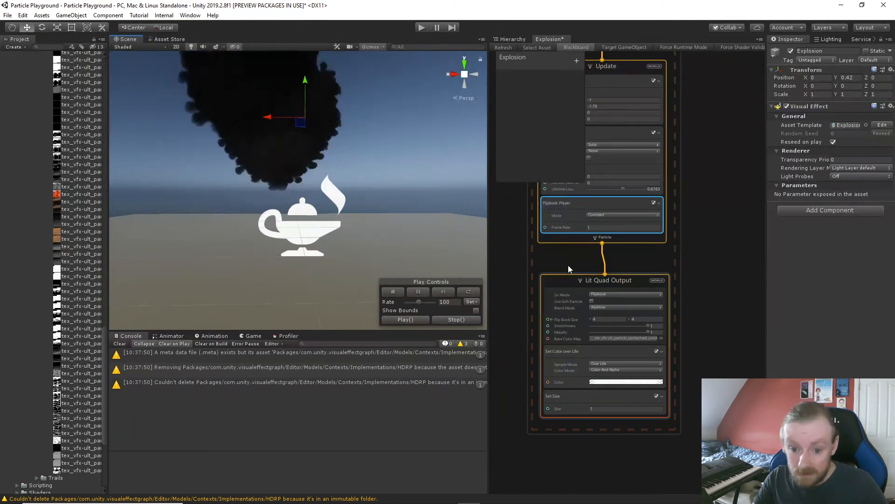
- Try a size of 0.1 in the ShockWave output's Set Size block and replay the explosion
click(593, 410)
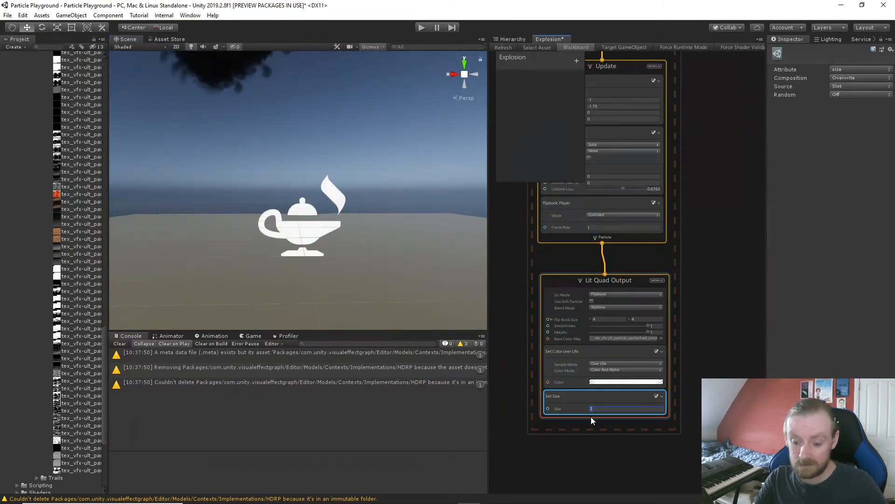
text(0.1)
click(280, 244)
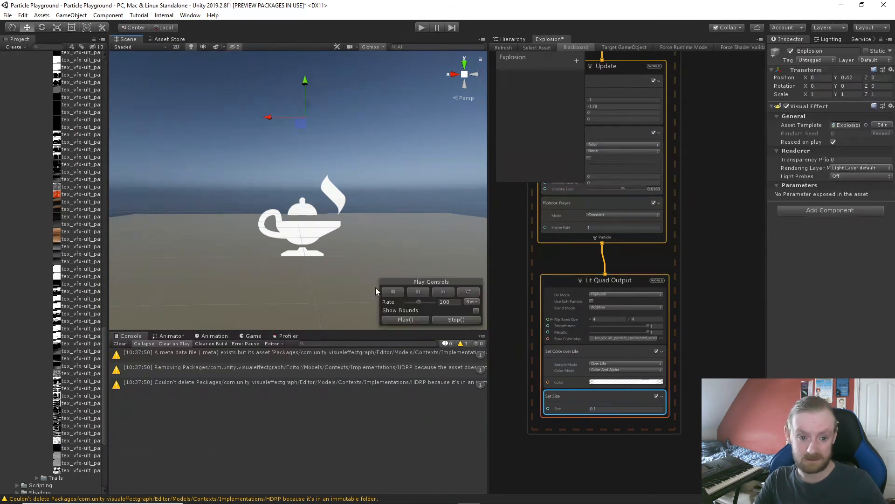
click(398, 319)
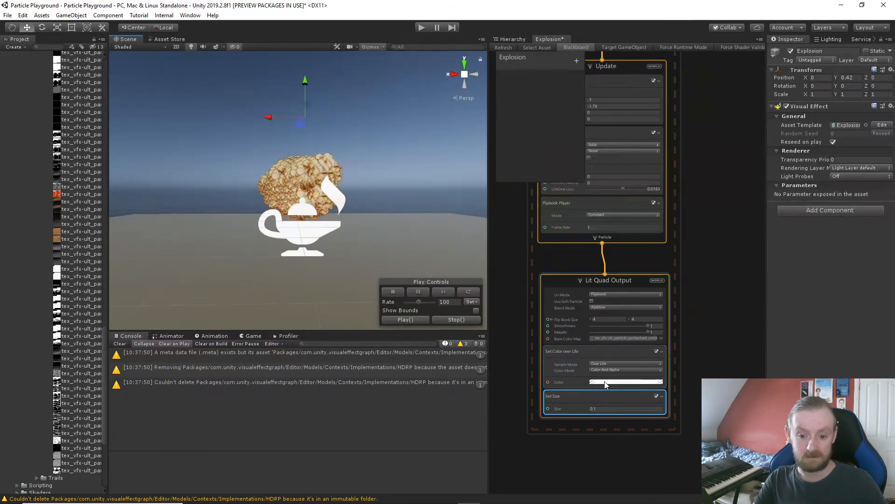
- Set the size to 0.5 in the ShockWave output's Set Size block
click(603, 407)
text(0.5)
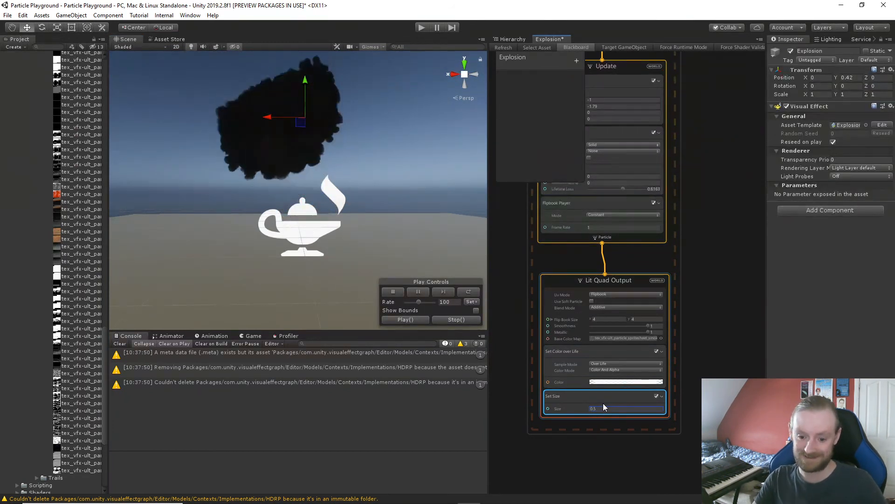
key(Return)
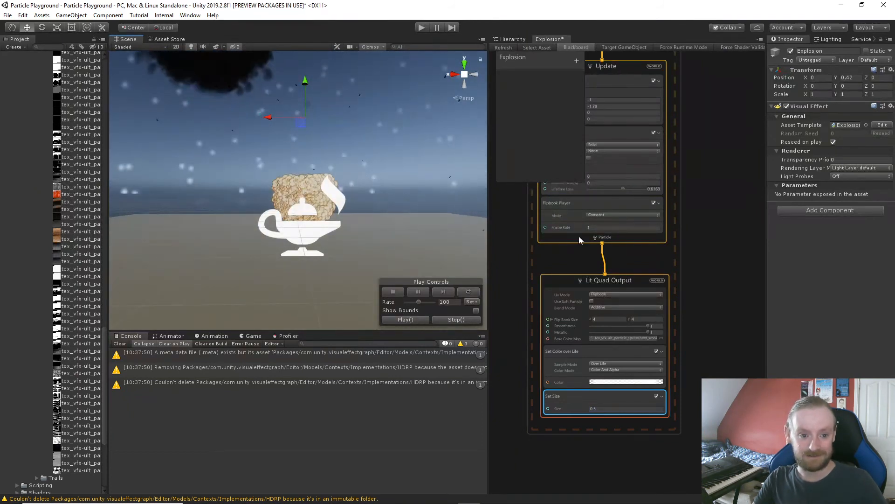
- Set the Single Burst count to 5000 in the ShockWave Spawn context and replay the explosion
middle_drag(508, 195, 540, 393)
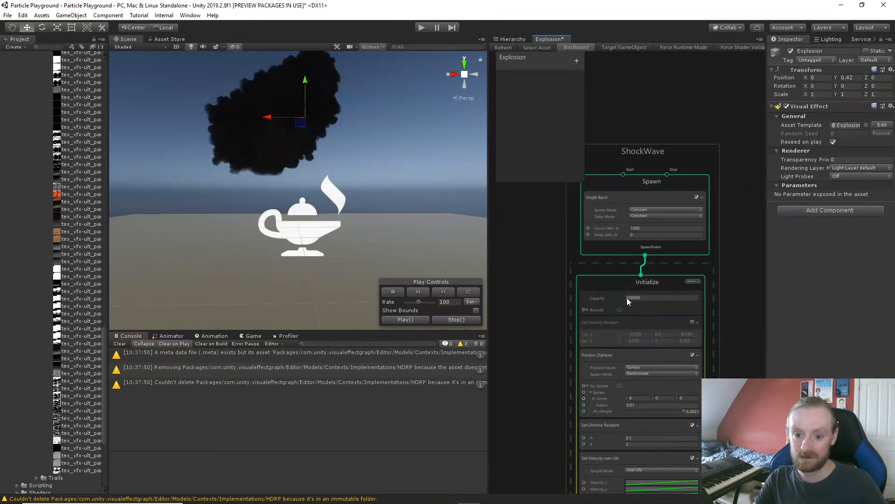
click(653, 228)
text(500)
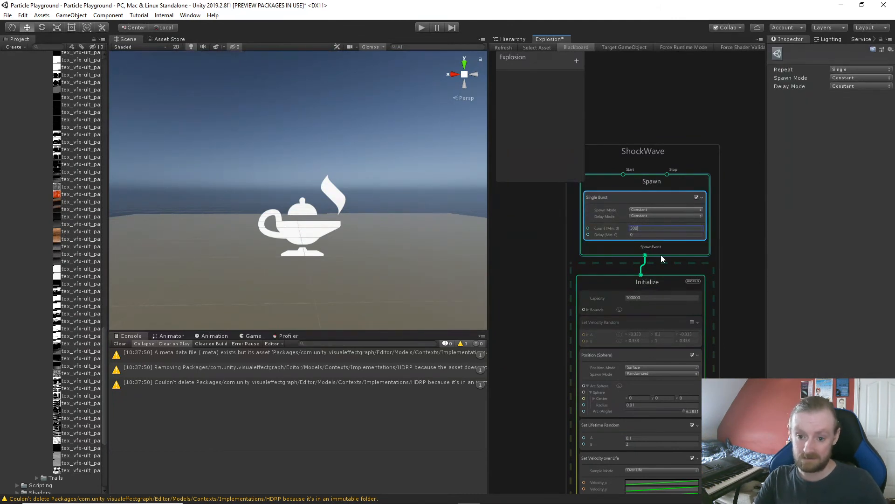
text(0)
click(307, 236)
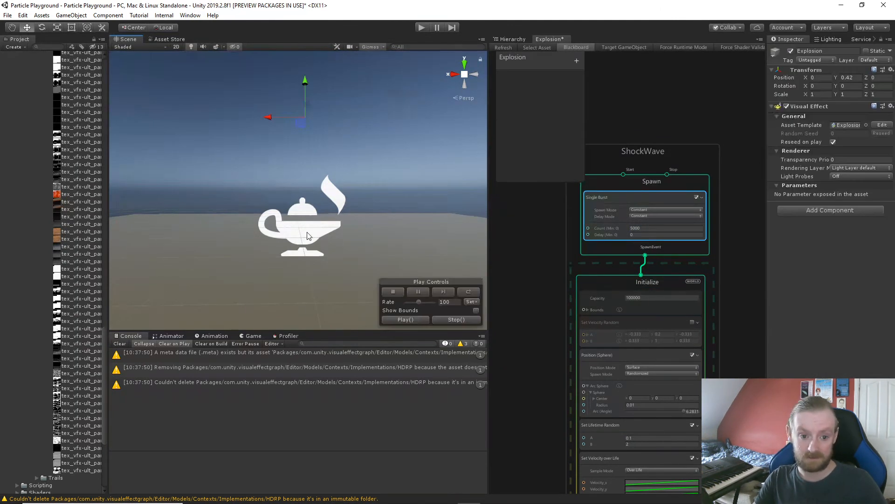
click(418, 318)
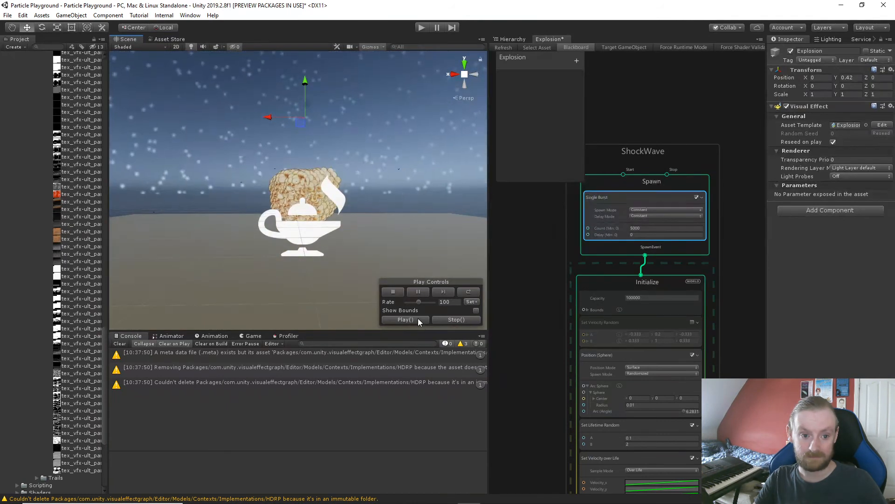
- Replay the explosion repeatedly in quick succession to judge the denser shockwave
click(419, 320)
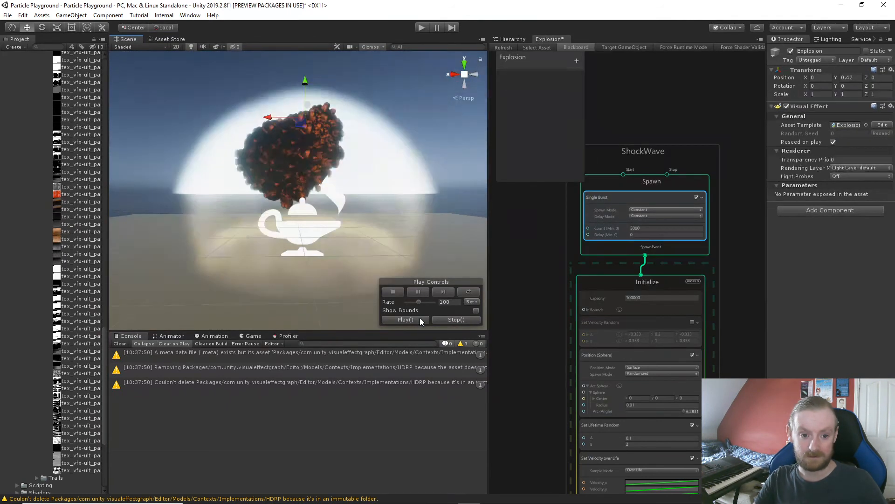
click(420, 320)
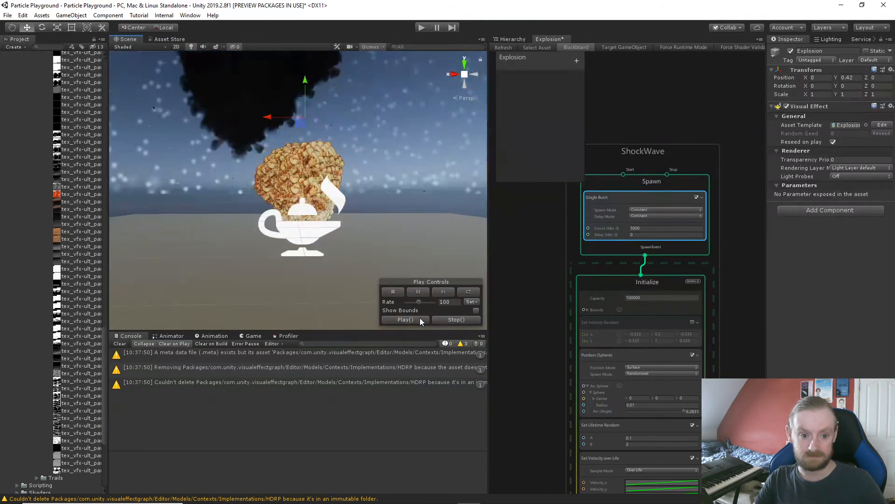
click(419, 320)
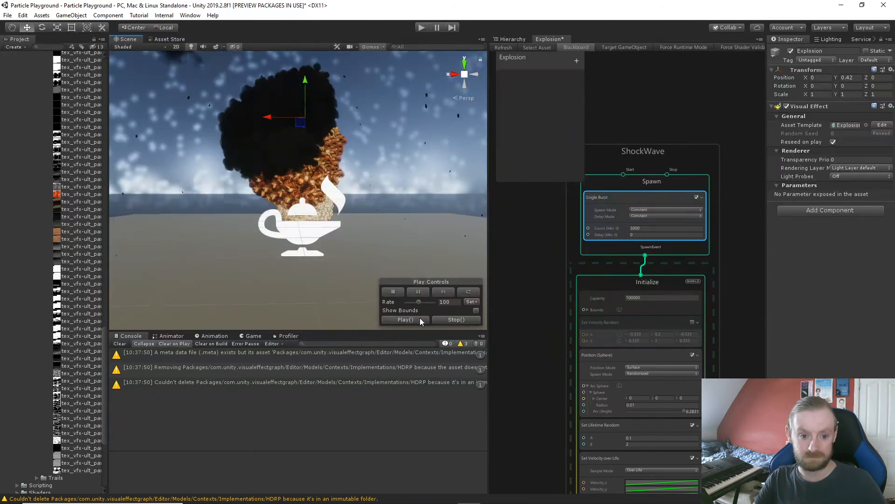
click(419, 320)
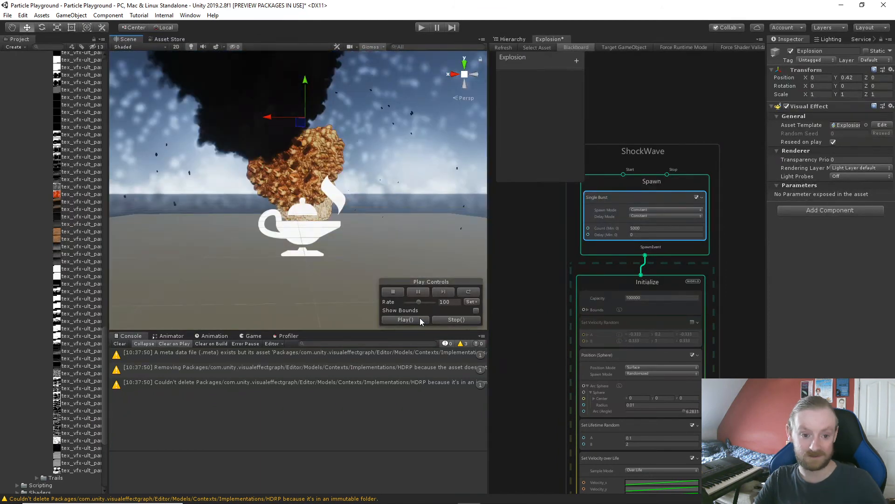
click(420, 319)
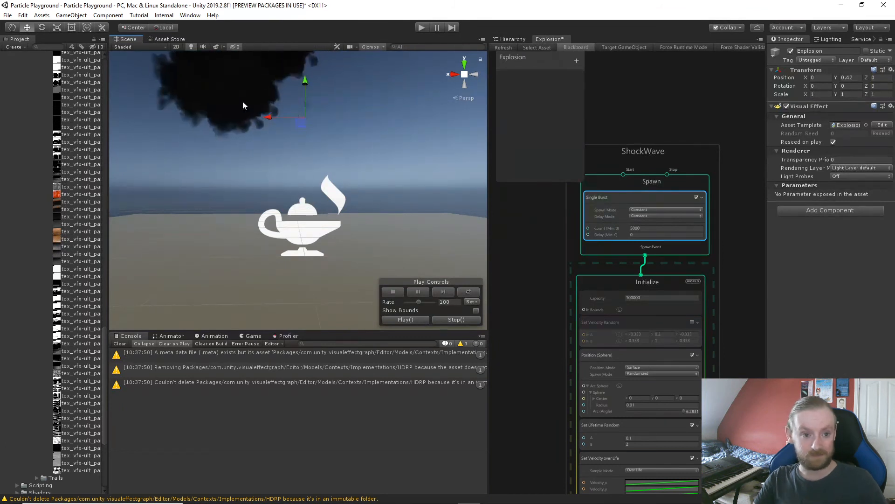
- Display the Game view, enlarge it beside the Scene view and replay the explosion to compare both views
click(250, 336)
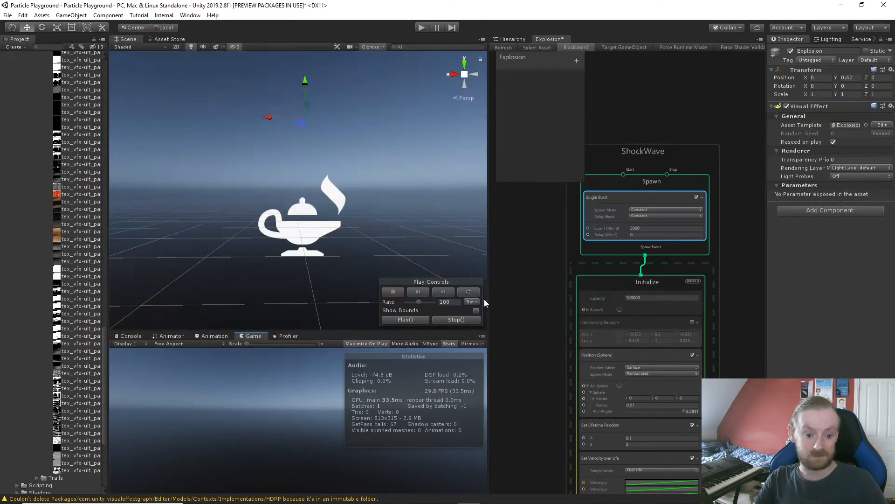
drag(489, 211, 631, 211)
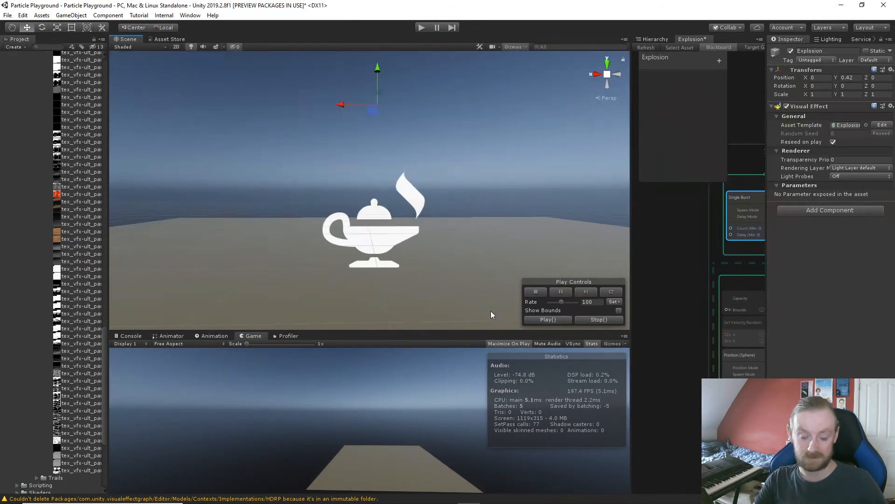
drag(405, 333, 404, 271)
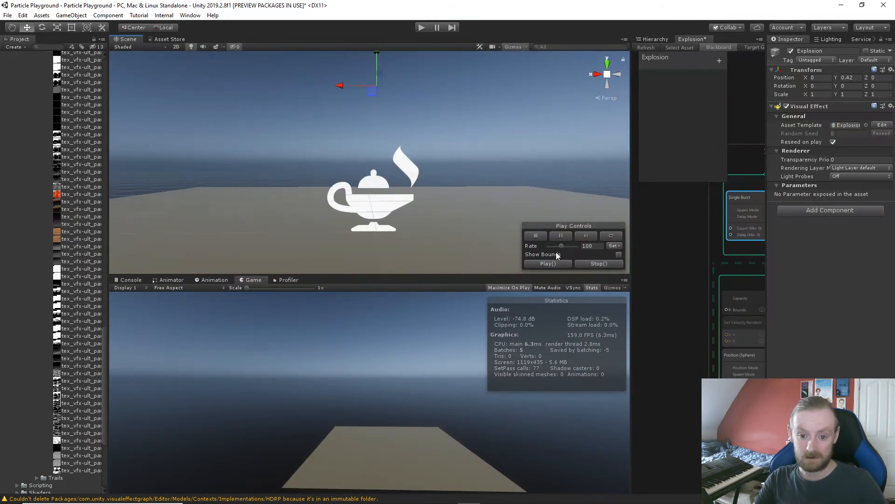
click(549, 263)
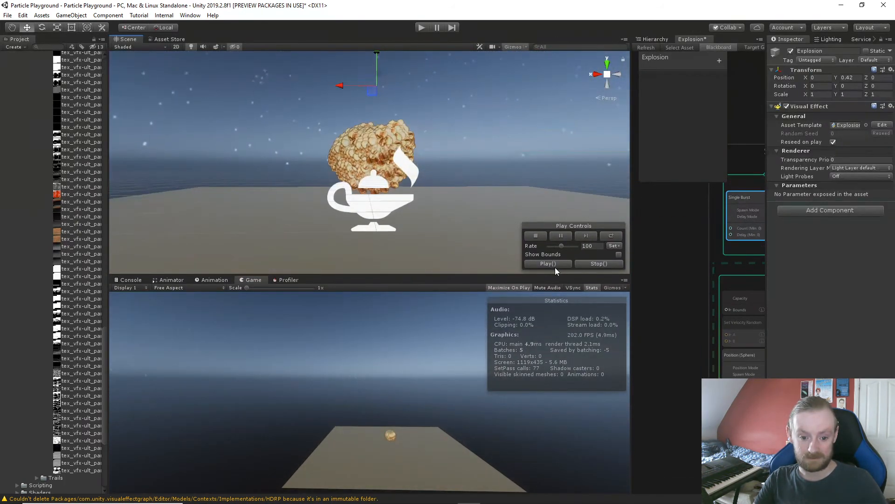
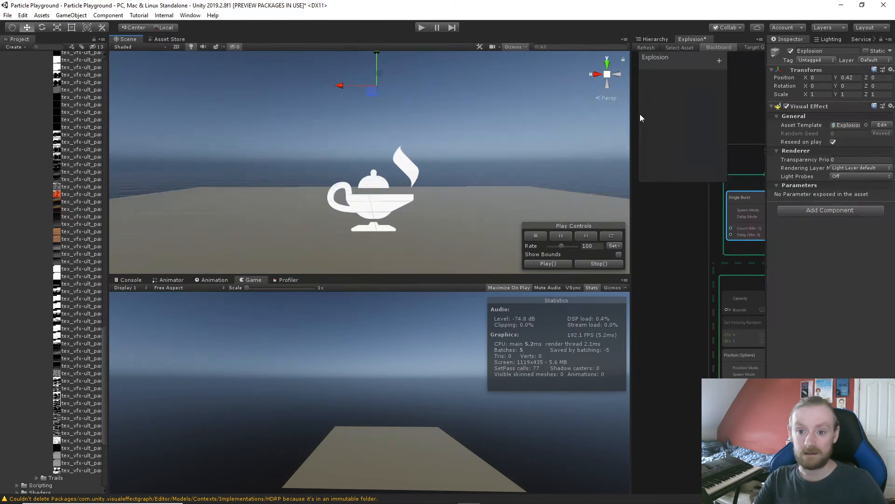
- Pull the Scene view back, align the Main Camera to it, and replay the Explosion effect
click(651, 38)
alt+drag(466, 201, 459, 191)
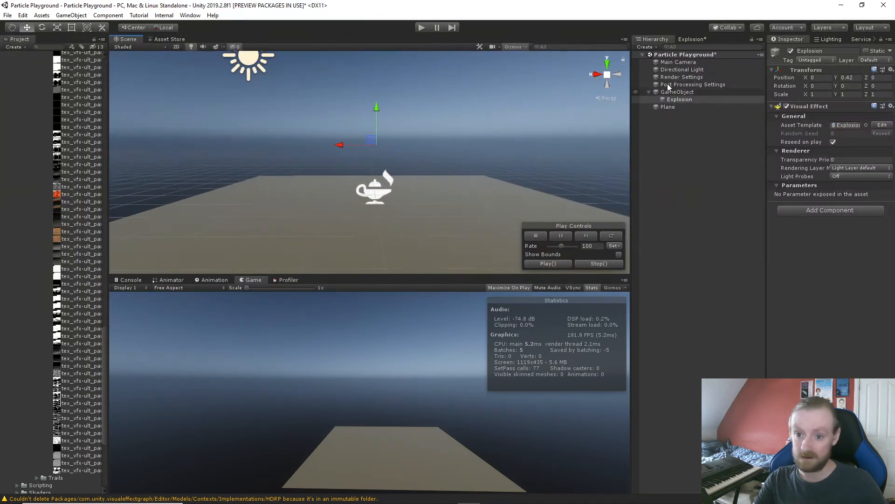
click(673, 63)
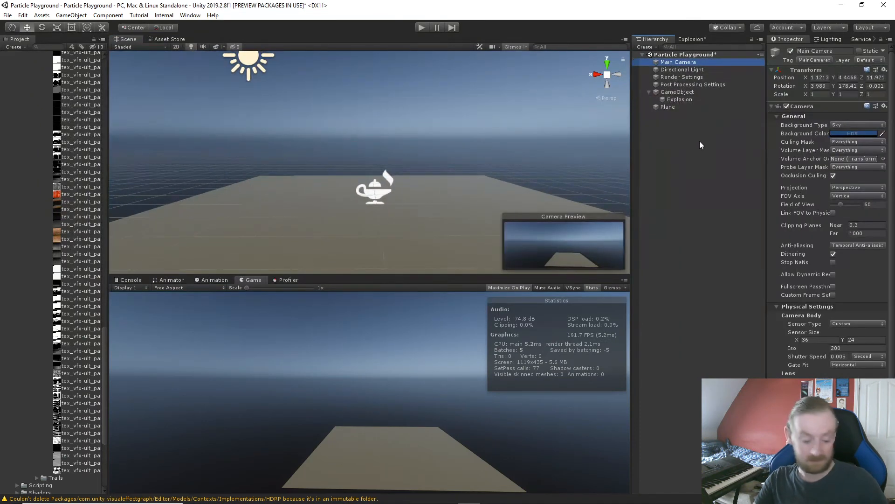
key(ctrl+shift+f)
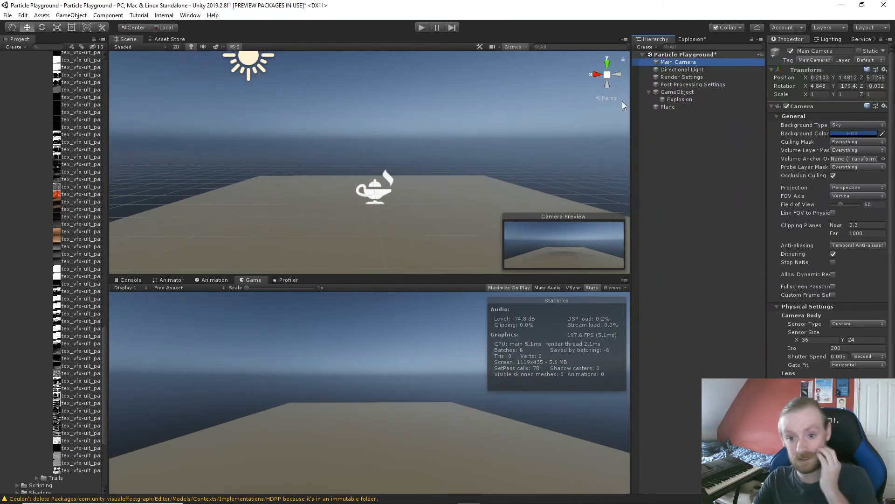
click(675, 100)
click(542, 264)
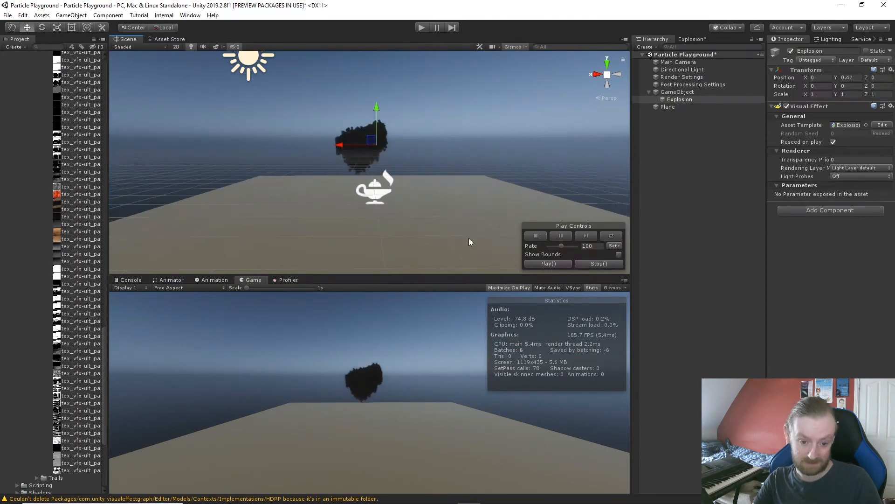
- Realign the Main Camera to a slightly closer Scene view and play the Explosion effect again
scroll(436, 222, up, 3)
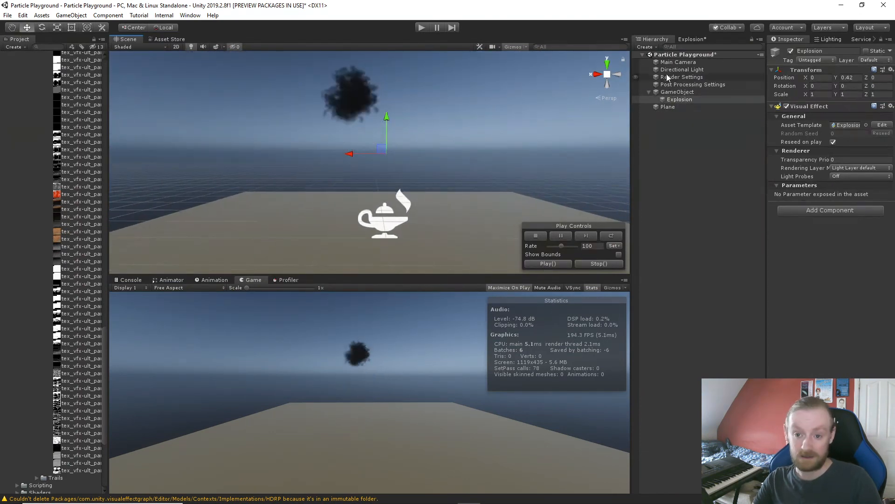
click(670, 61)
key(ctrl+shift+f)
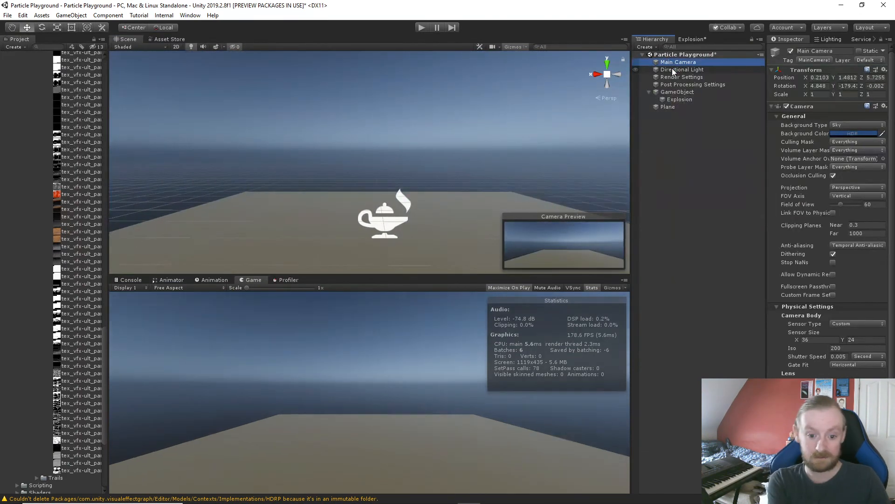
click(678, 100)
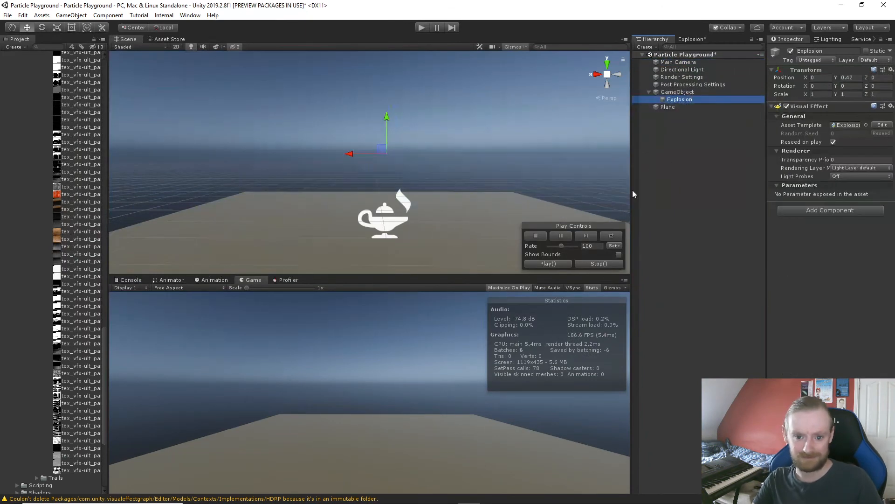
click(549, 263)
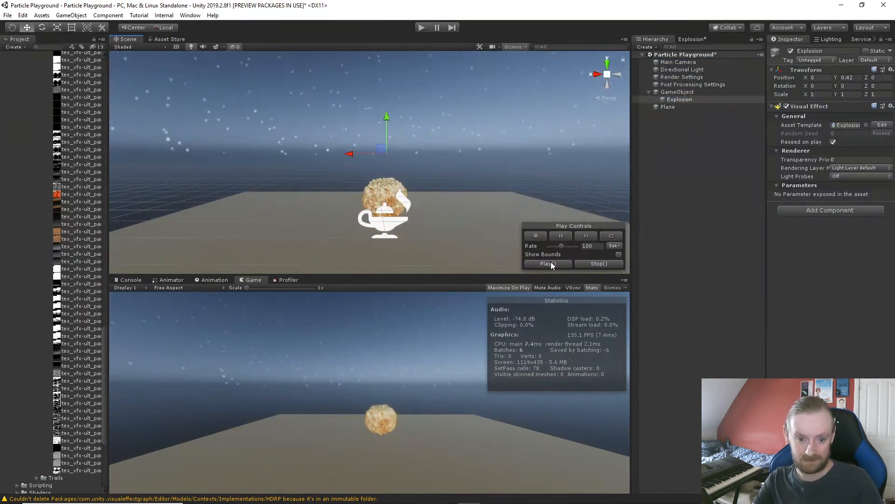
- Reframe the plane and effect in the Scene view, match the Main Camera to that framing, and replay the explosion
key(w)
right_drag(419, 239, 431, 218)
key(s)
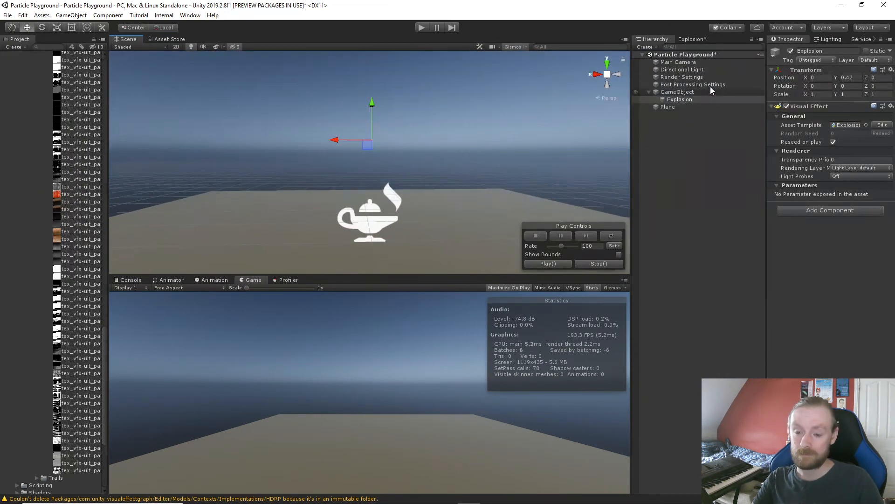
click(707, 62)
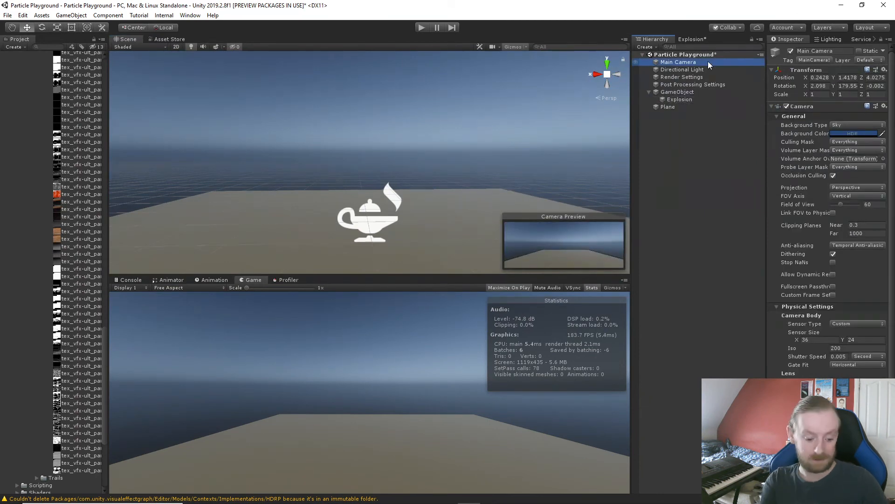
click(688, 98)
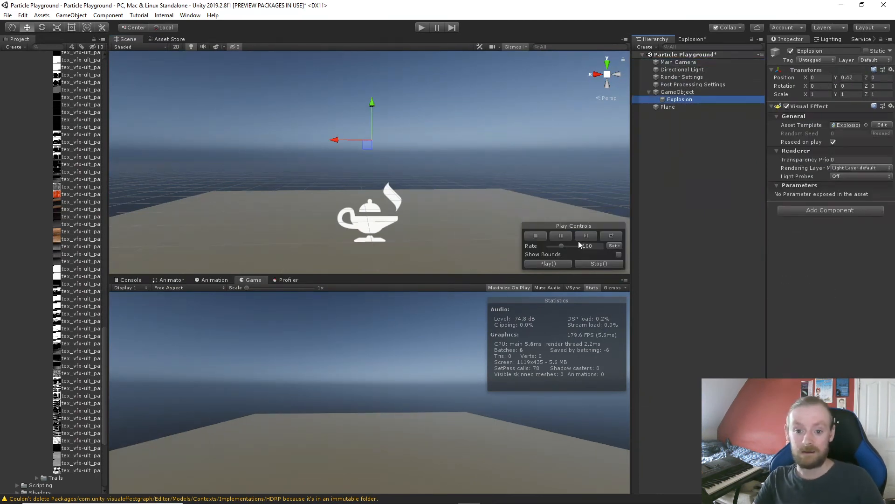
click(565, 263)
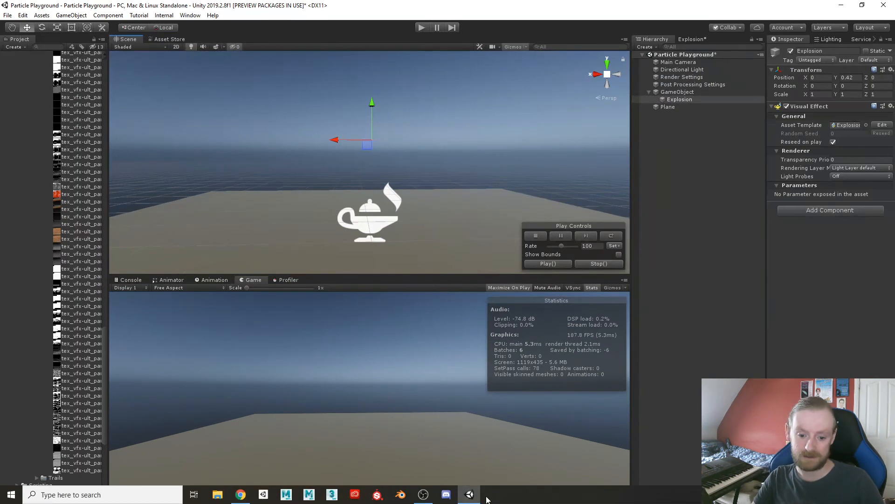
- Set the Flipbook Player's Frame Rate to 11 in the Update context containing Turbulence and Gravity, and replay the explosion
click(692, 40)
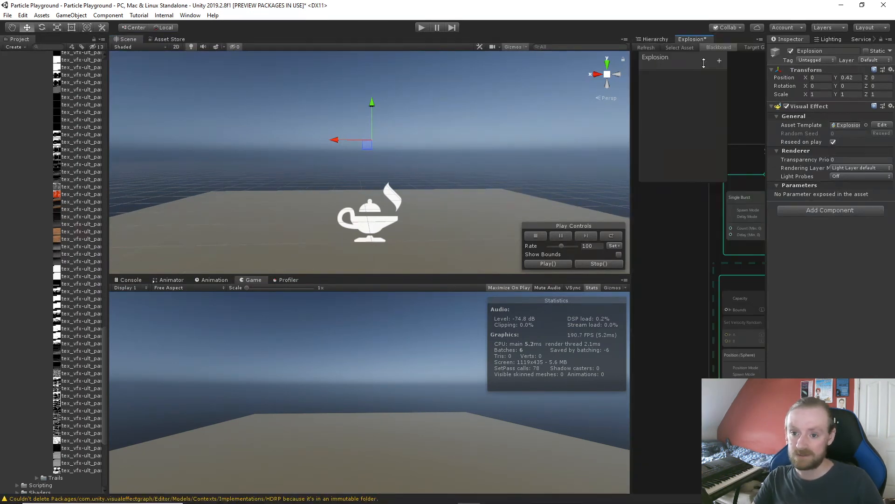
middle_drag(703, 221, 647, 175)
scroll(697, 215, down, 6)
middle_drag(735, 219, 688, 205)
scroll(690, 208, up, 3)
scroll(713, 285, up, 2)
middle_drag(713, 284, 625, 382)
scroll(712, 326, down, 6)
scroll(709, 270, up, 5)
scroll(724, 374, up, 5)
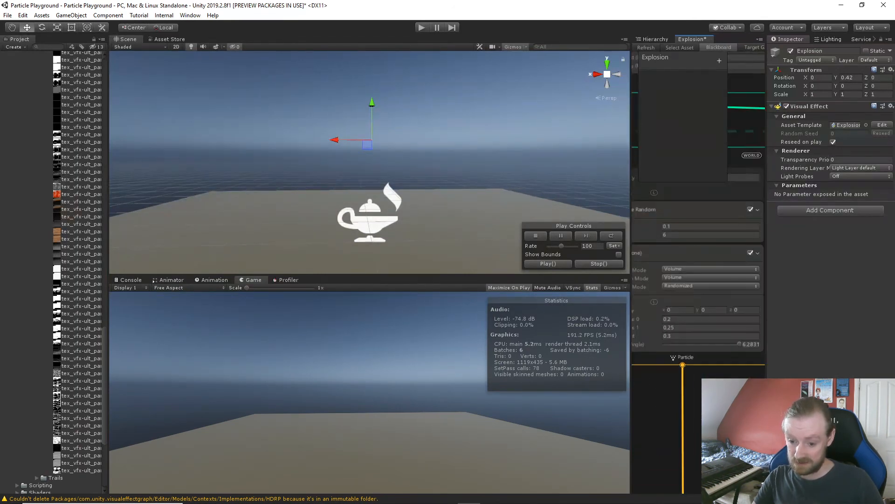
middle_drag(718, 485, 721, 198)
middle_drag(698, 292, 719, 275)
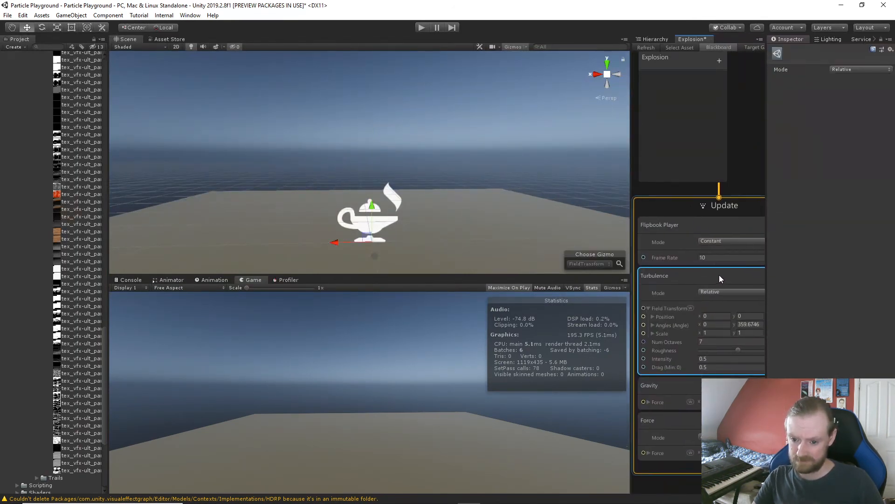
click(710, 248)
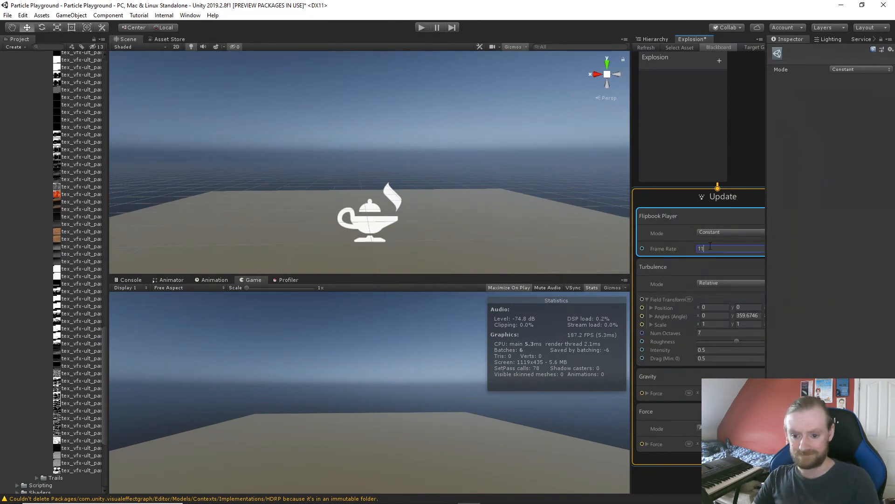
click(379, 231)
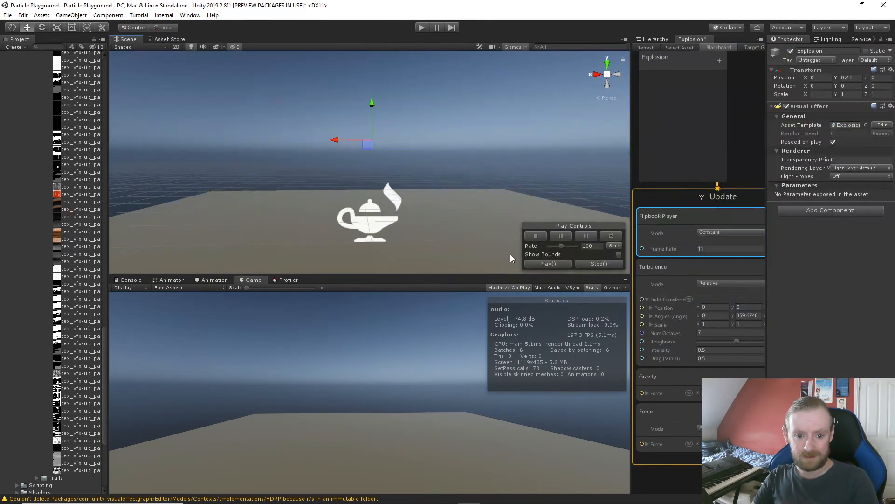
click(542, 262)
mouse_move(522, 140)
right_down()
mouse_move(496, 114)
mouse_move(506, 146)
mouse_move(475, 109)
mouse_move(513, 131)
right_up()
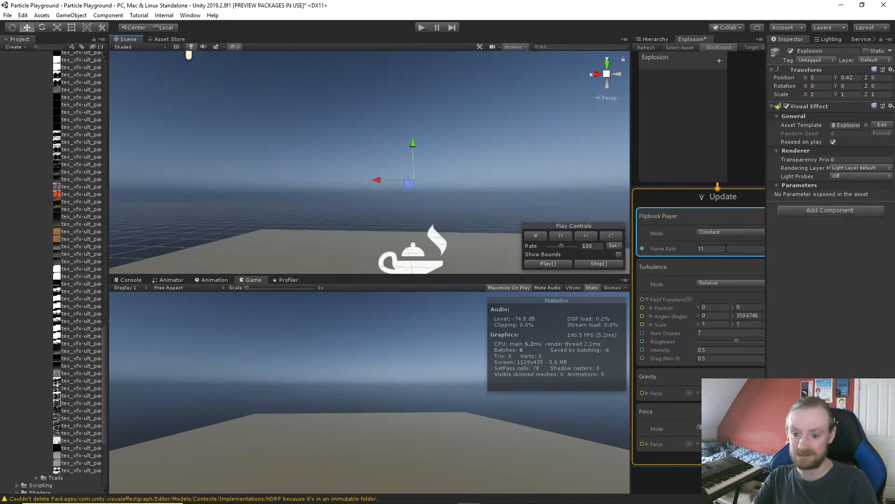
- Set the Set Lifetime Random block above Position (Cone) to A 1 and B 5.5, replaying the explosion after each change
middle_drag(745, 105, 750, 461)
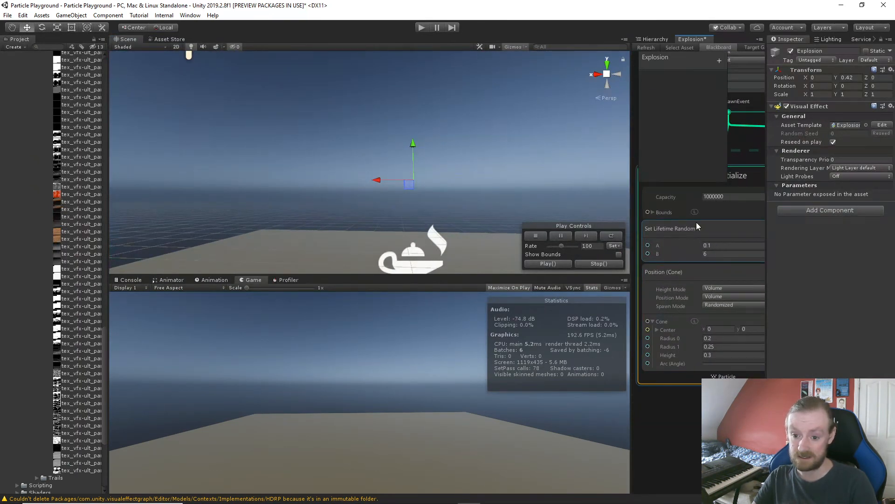
click(712, 254)
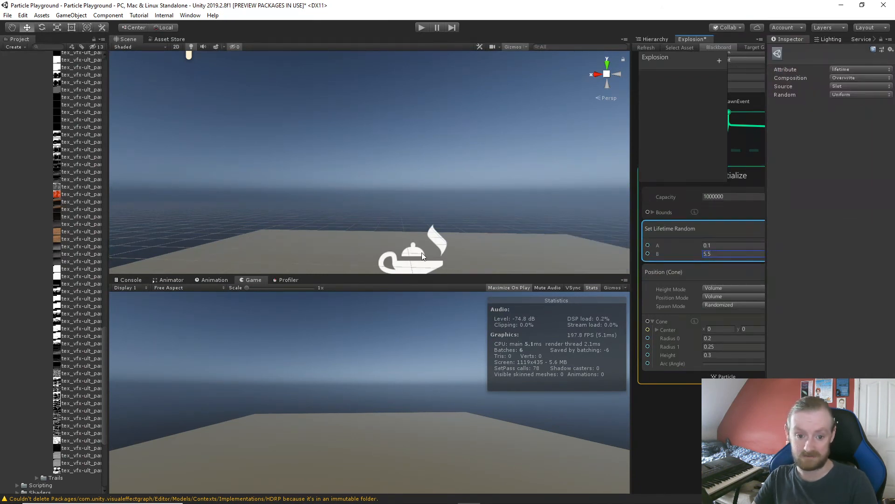
click(422, 255)
click(552, 265)
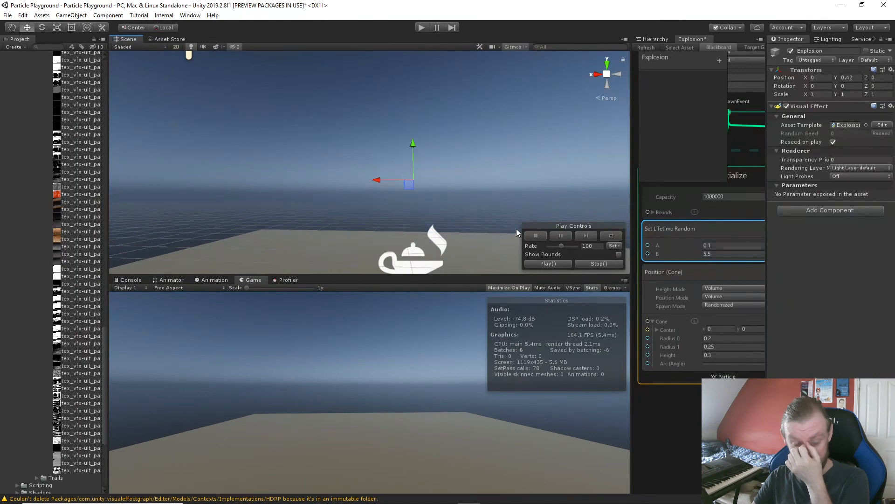
mouse_move(488, 189)
right_down()
mouse_move(466, 160)
mouse_move(500, 185)
right_up()
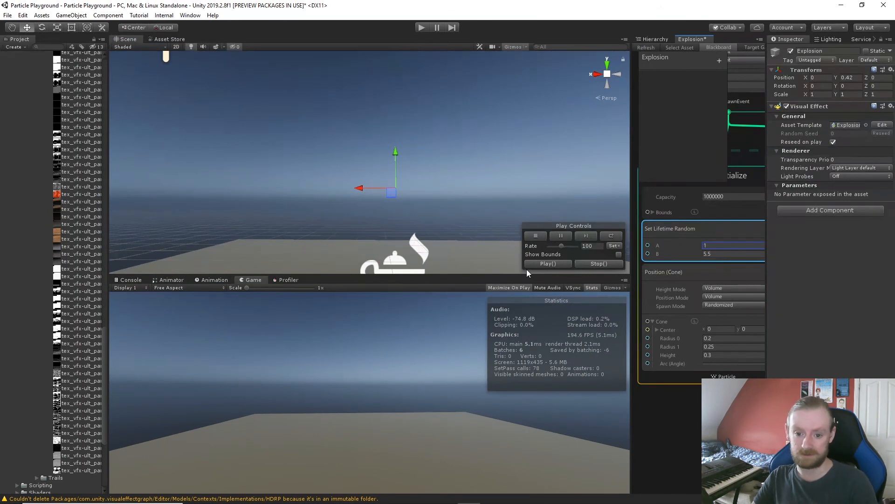
click(544, 262)
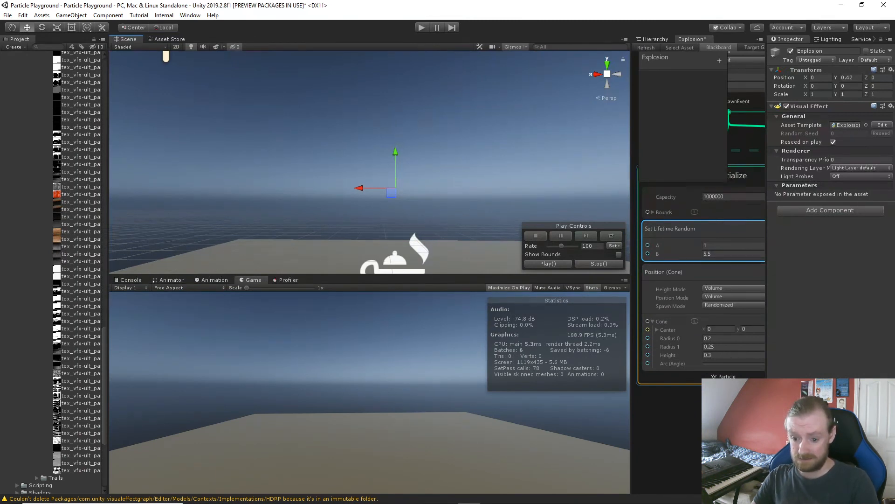
- Set the Flipbook Player's Frame Rate to 12 and replay the explosion
middle_drag(707, 384, 696, 225)
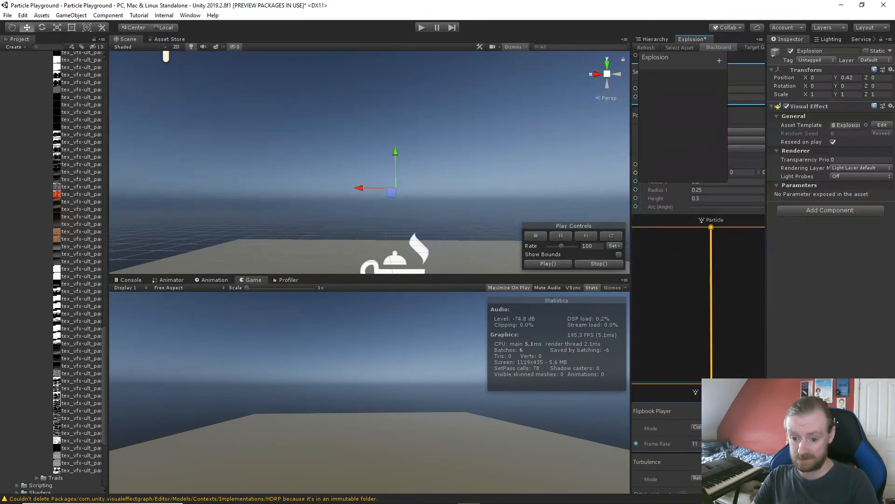
double_click(703, 443)
text(1)
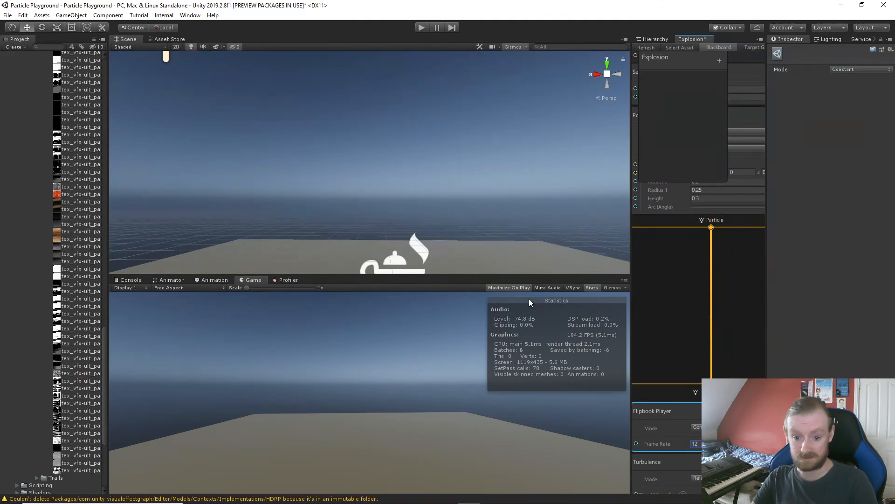
click(393, 258)
click(534, 262)
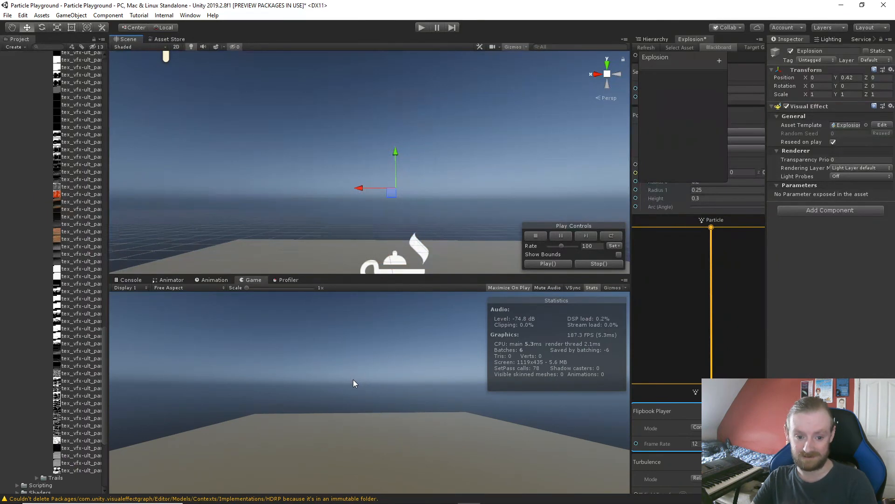
- Set the Flipbook Player's Frame Rate to 11.5 and replay the explosion
click(408, 264)
click(387, 264)
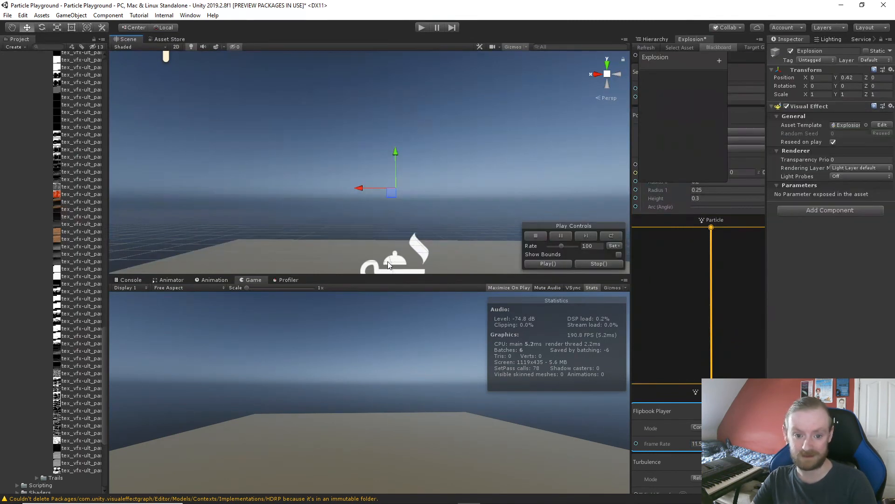
click(556, 265)
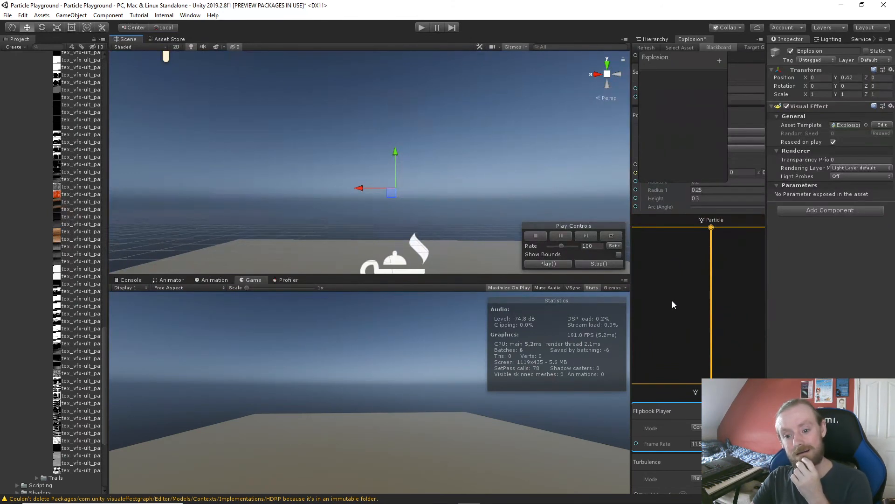
- Examine the Single Burst settings and Spawn Mode options in the same system's Spawn context, and replay the explosion
middle_drag(673, 302, 680, 382)
scroll(684, 324, down, 7)
scroll(719, 317, up, 5)
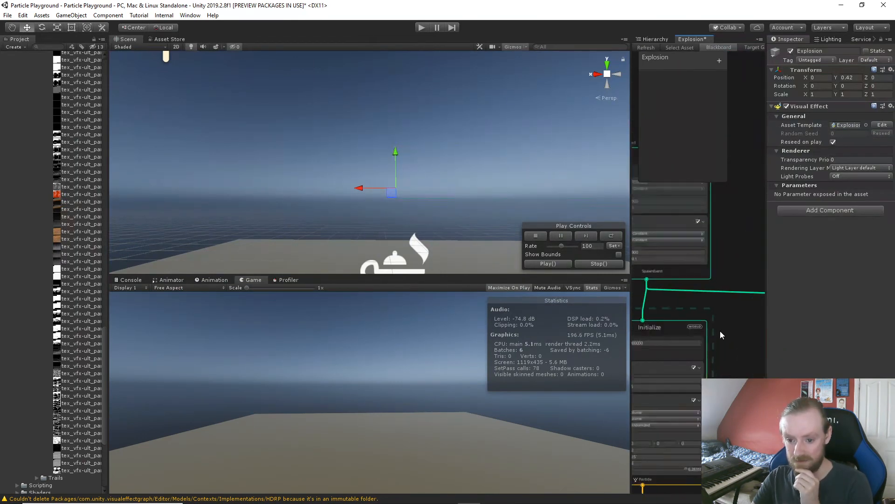
middle_drag(713, 391, 726, 403)
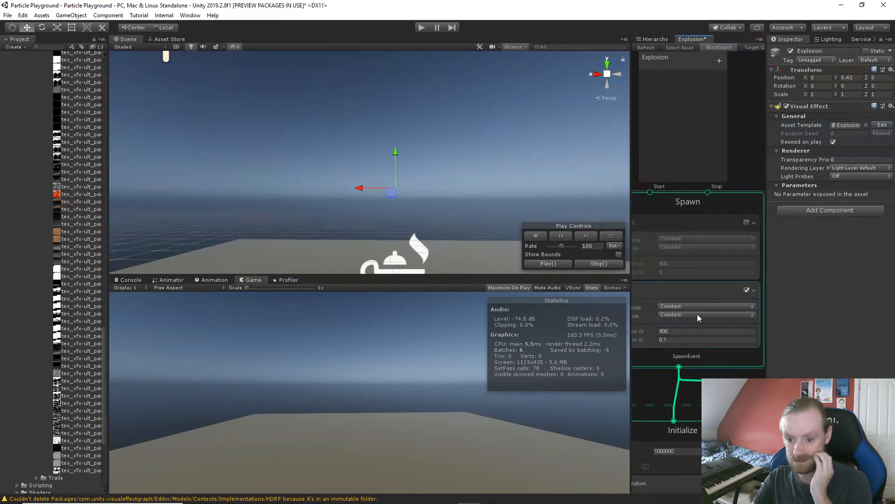
middle_drag(639, 374, 678, 379)
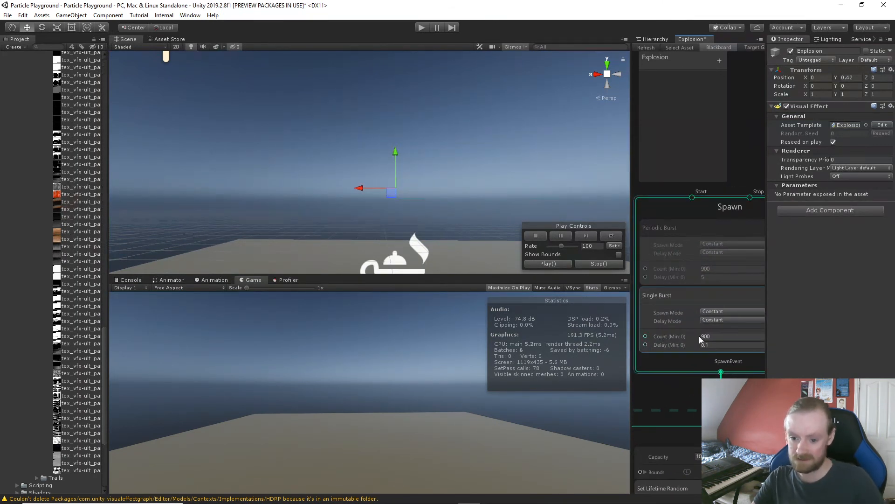
middle_drag(676, 366, 669, 335)
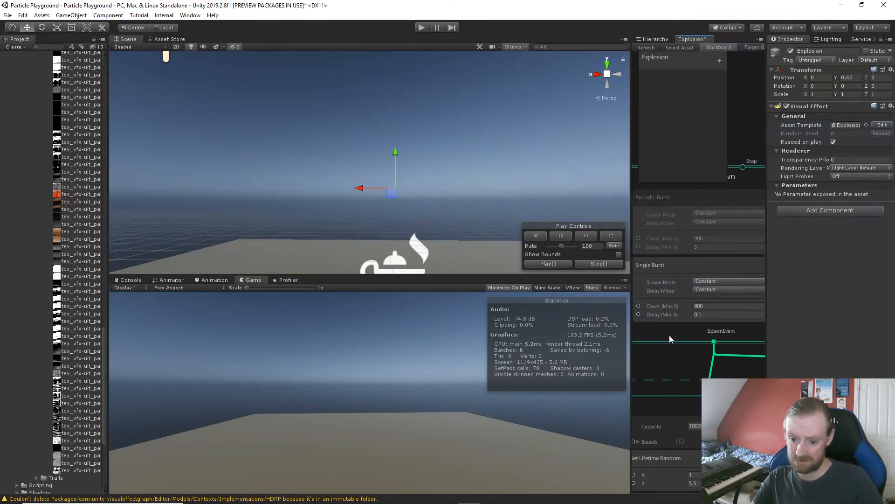
click(713, 281)
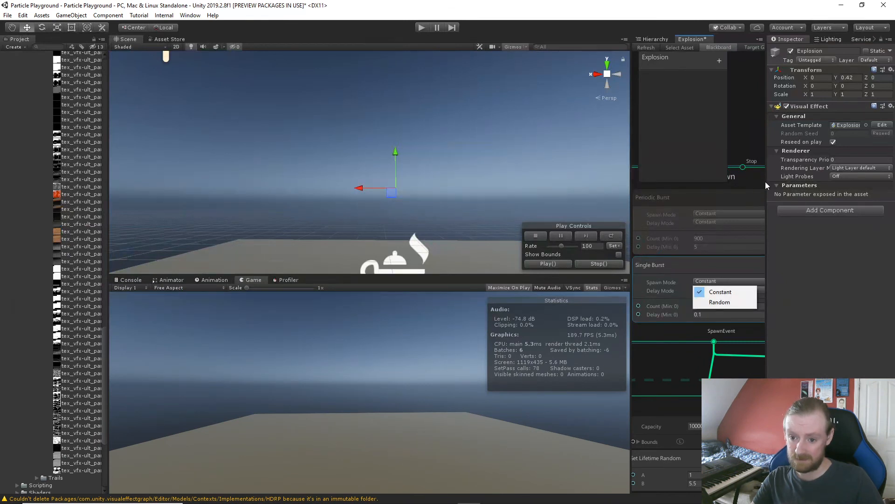
click(742, 105)
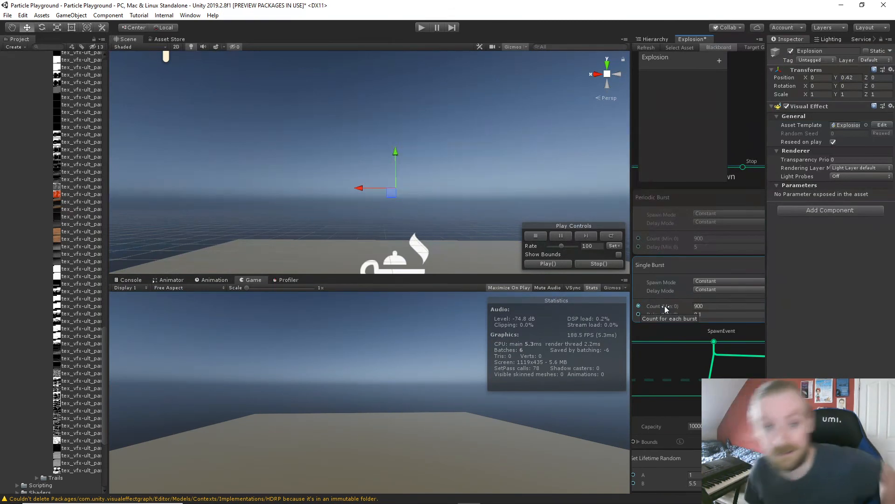
click(562, 262)
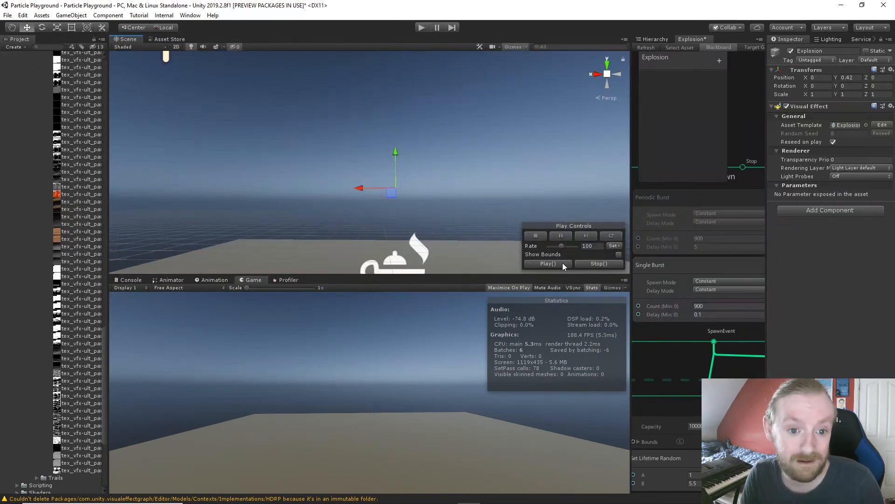
- Enlarge the Game view and replay the explosion several times to examine its fireball, sparks and smoke through the game camera
click(563, 262)
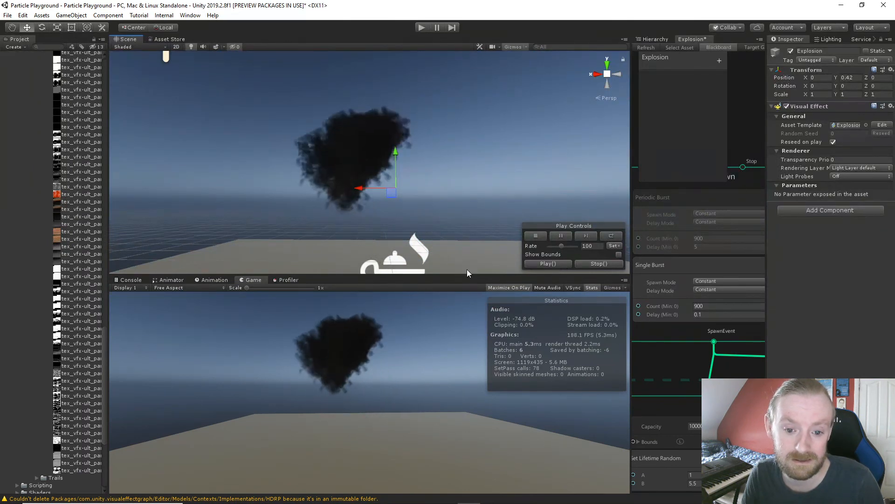
drag(467, 275, 467, 126)
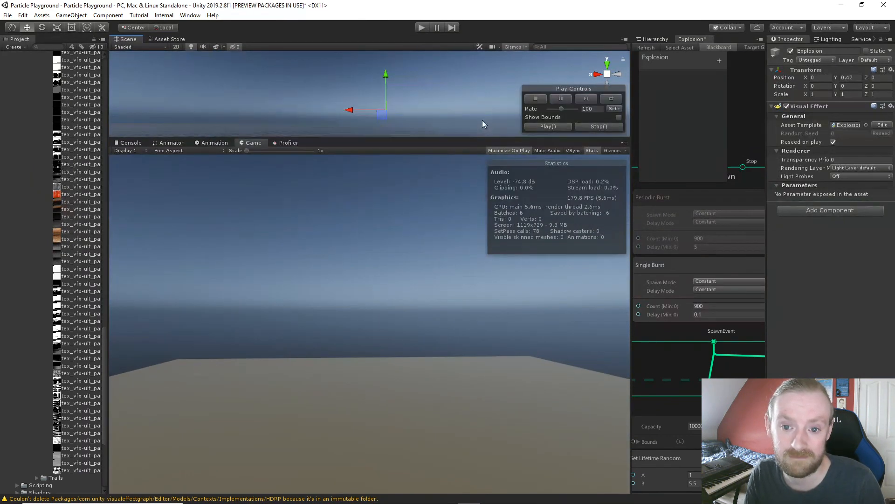
click(547, 125)
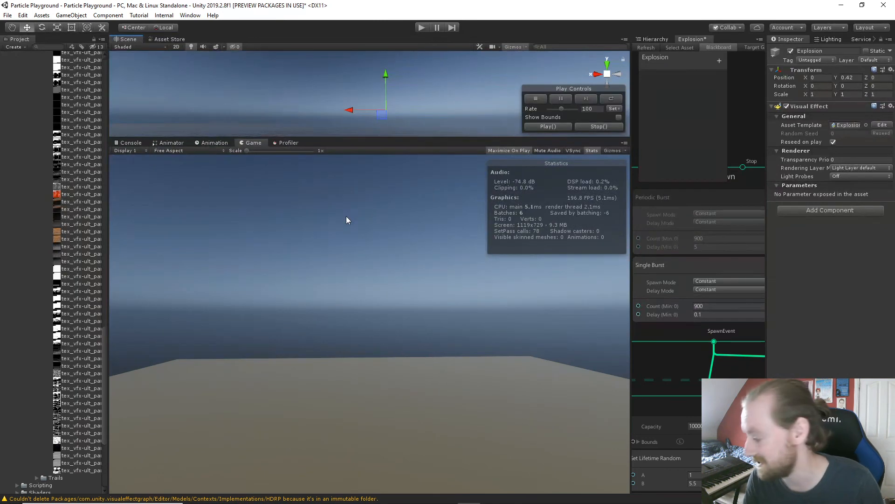
click(542, 125)
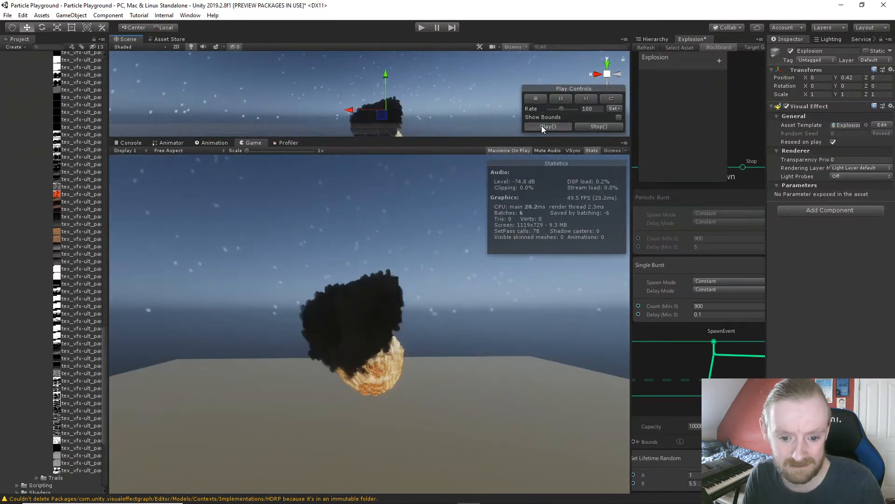
click(541, 125)
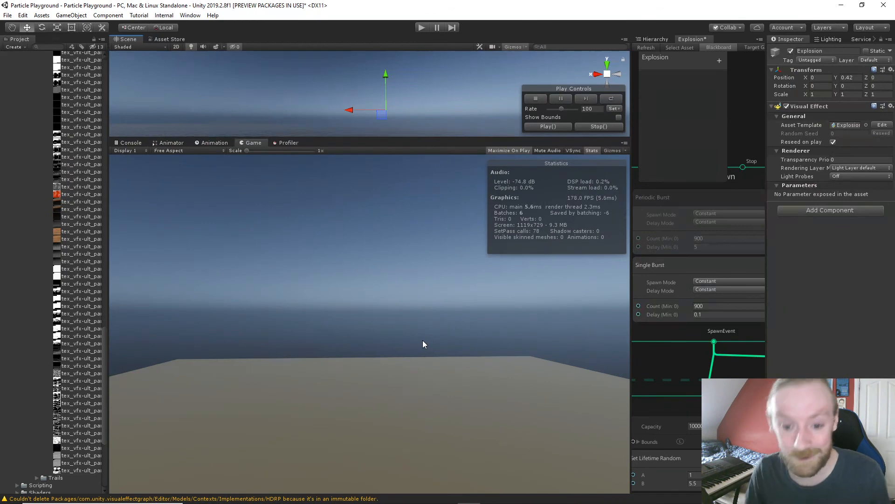
click(561, 125)
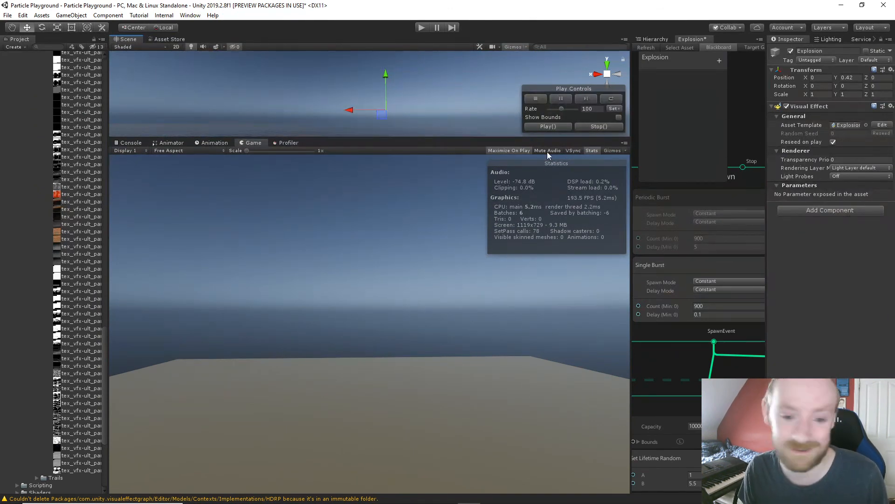
click(547, 126)
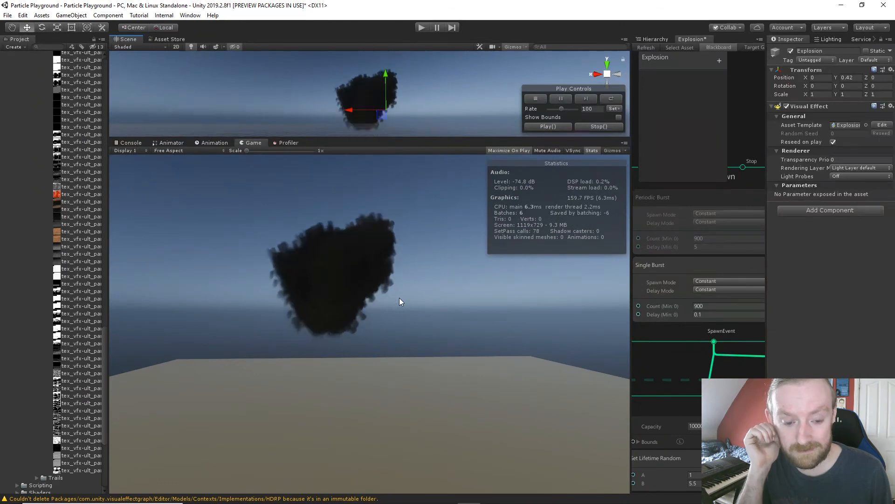
click(543, 128)
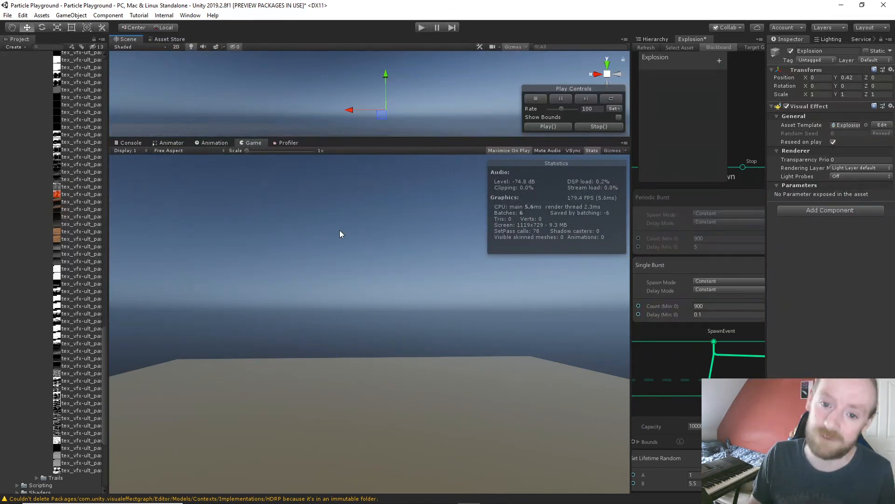
click(532, 127)
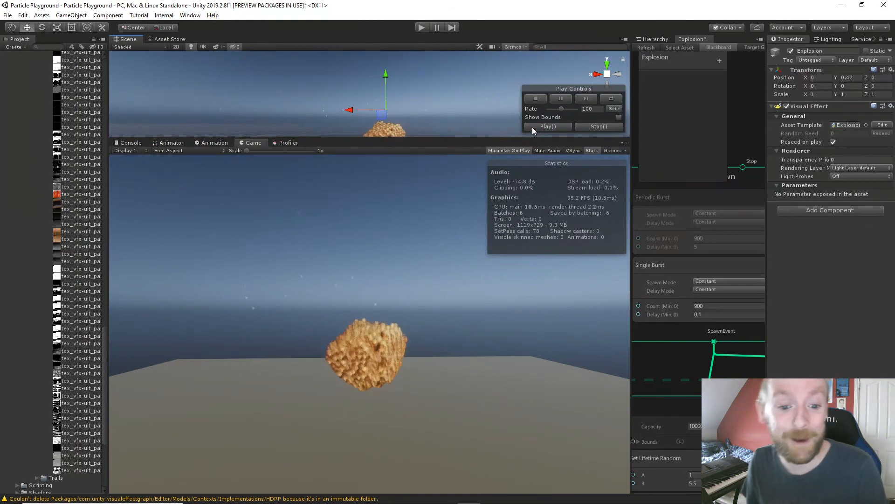